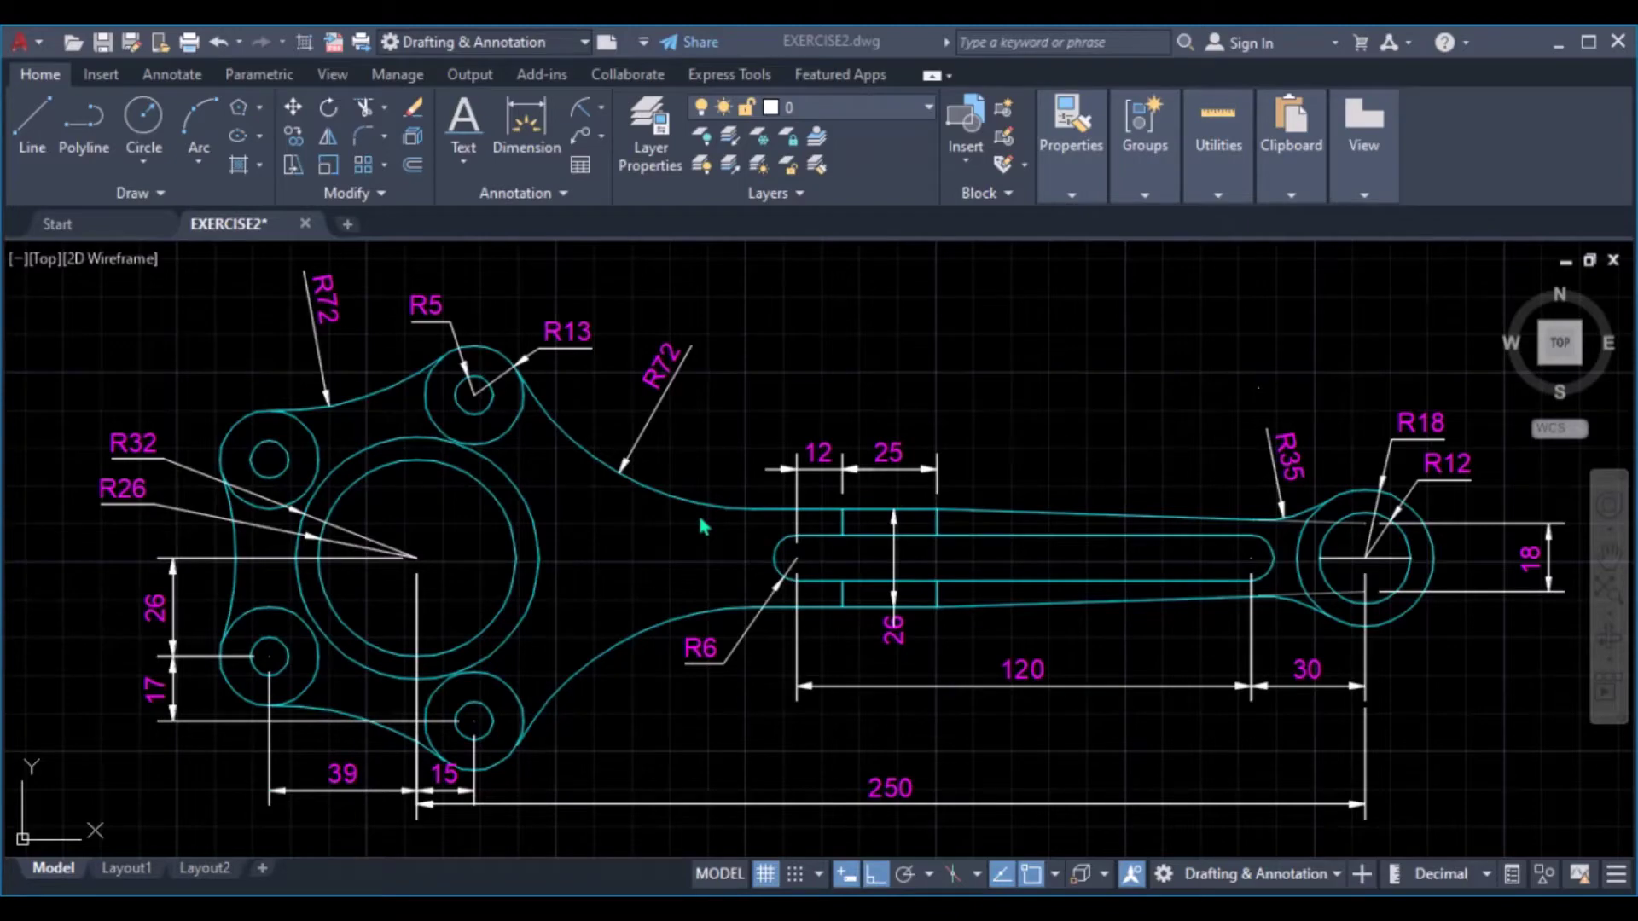
# Examine the dimensioned lever view and the neighbouring bracket view, dismissing the Windows licence notice
pyautogui.scroll(-4, 610, 518)
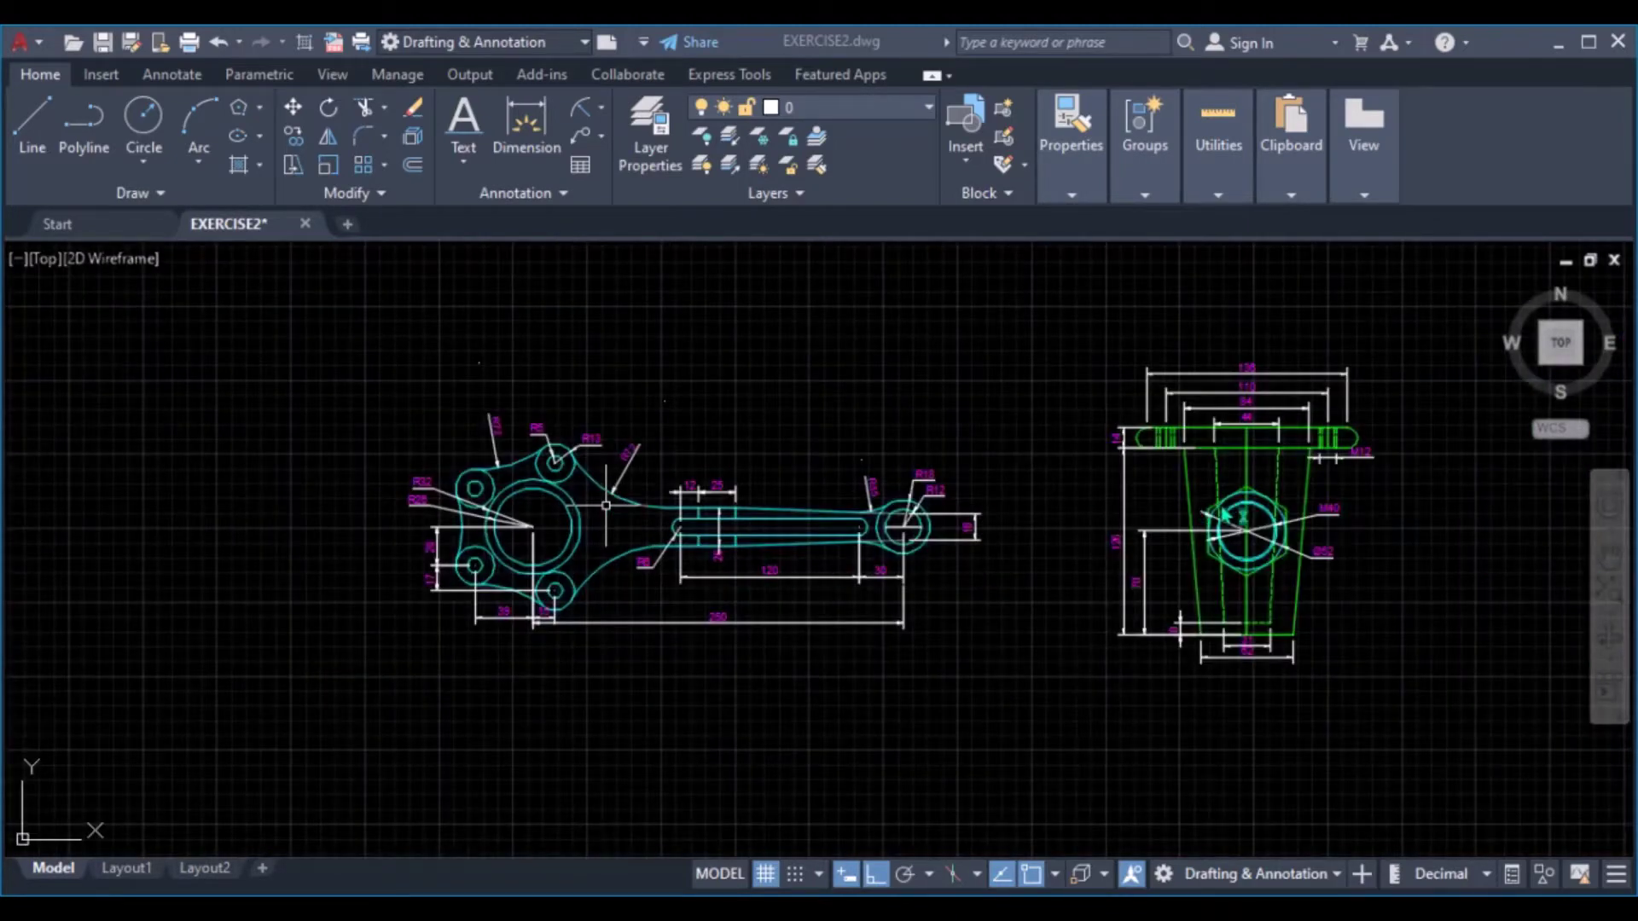
pyautogui.scroll(4, 1220, 503)
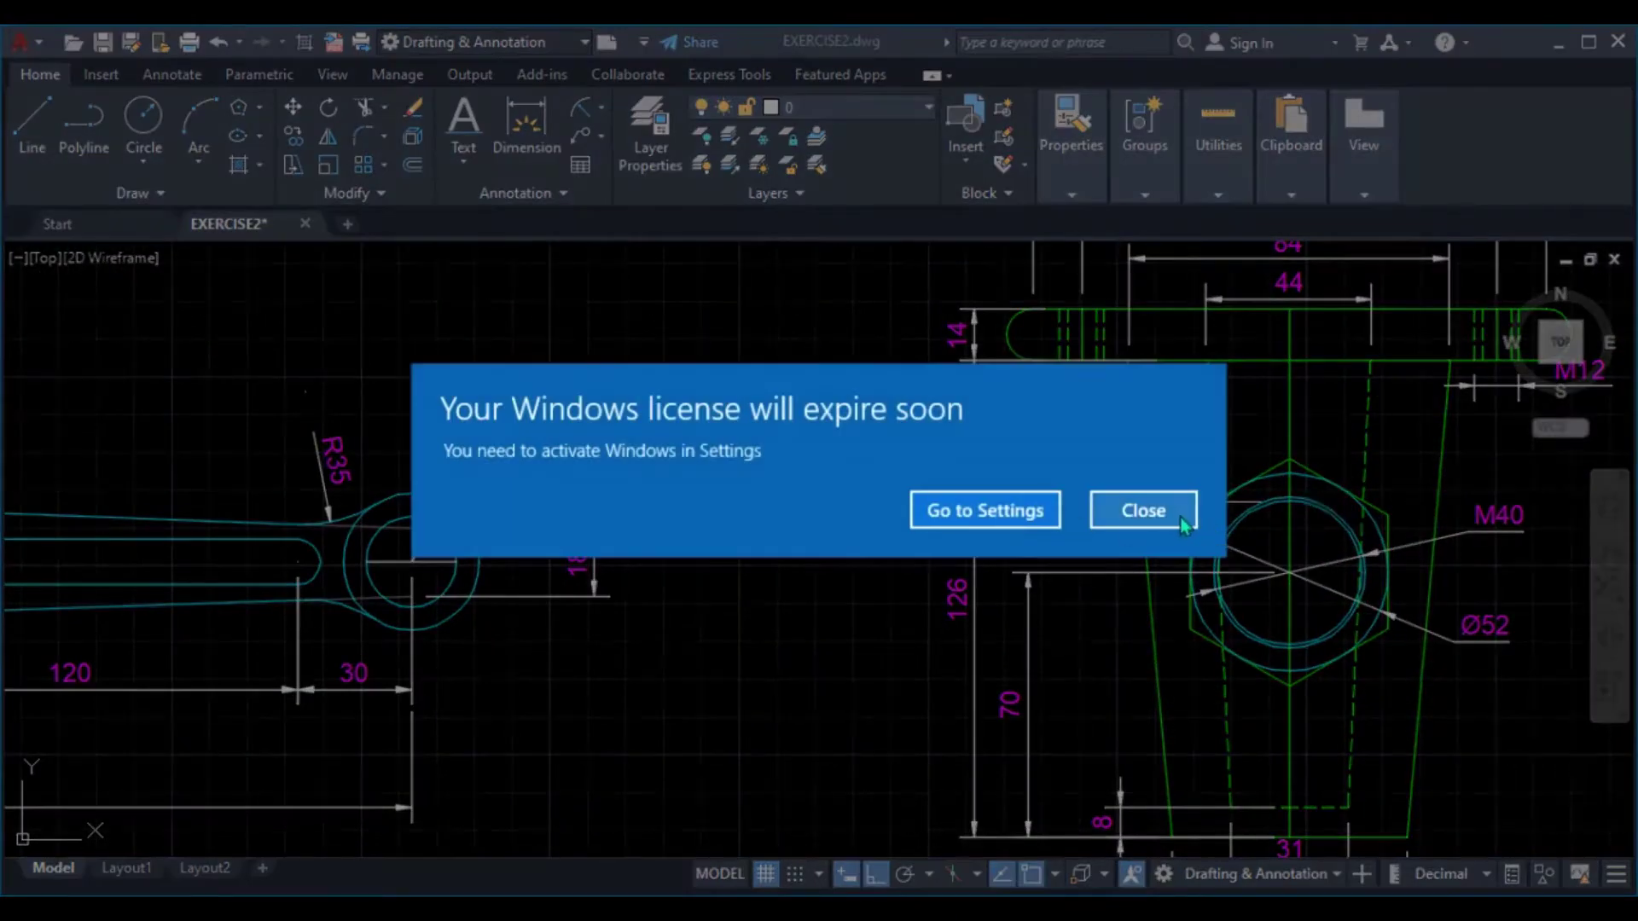
pyautogui.click(1143, 510)
pyautogui.scroll(-4, 554, 529)
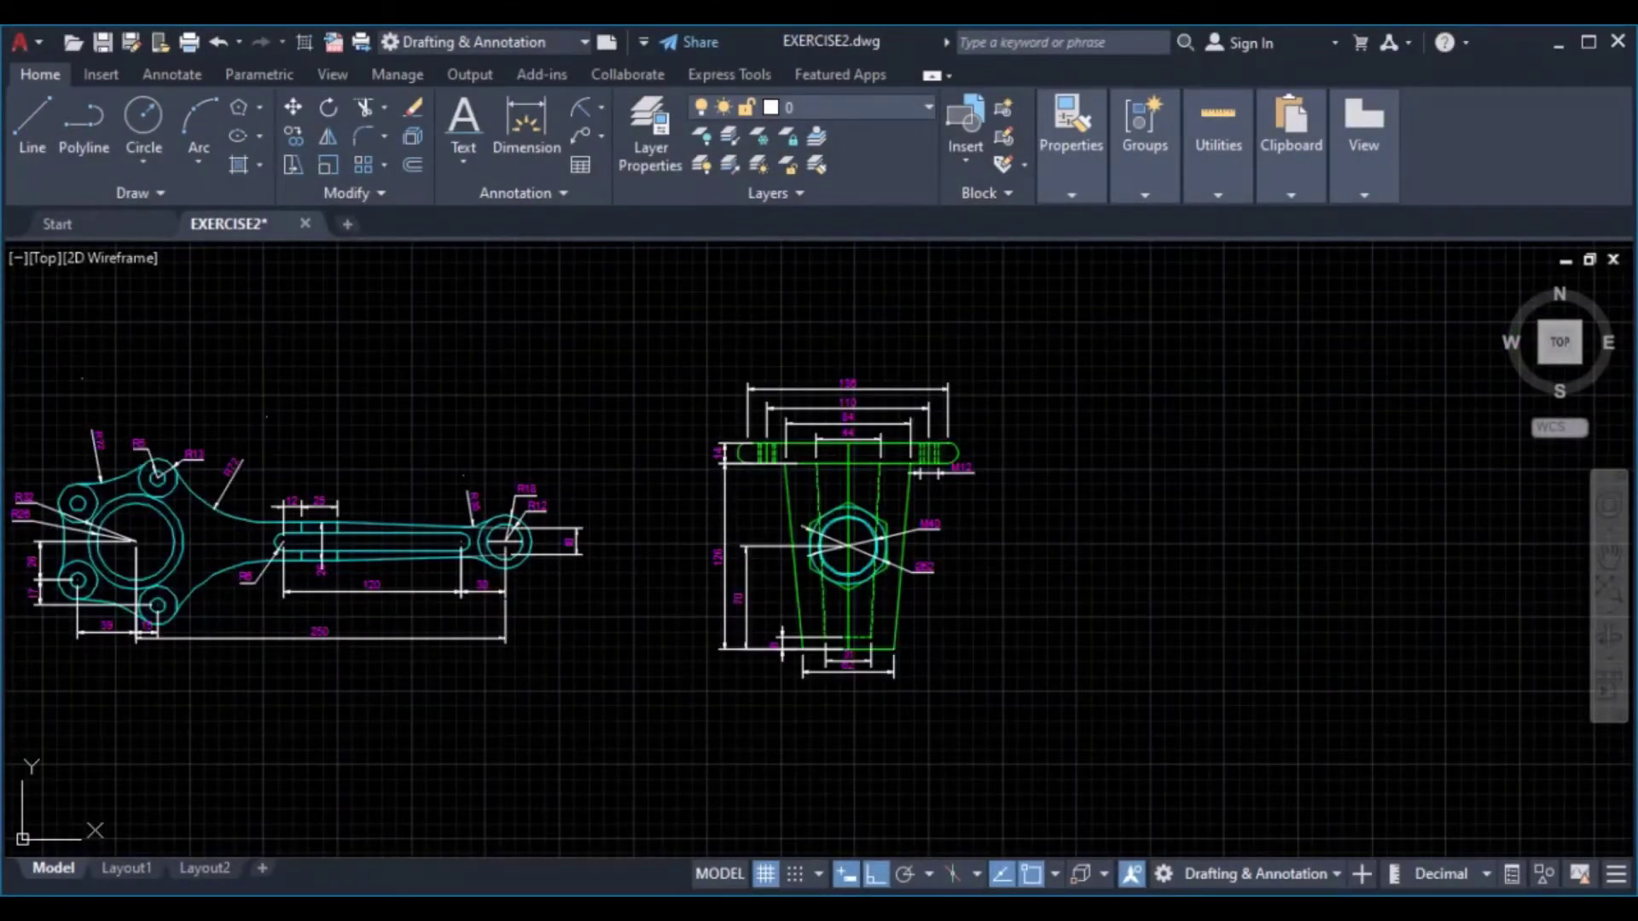
pyautogui.scroll(4, 204, 568)
pyautogui.moveTo(204, 568)
pyautogui.mouseDown(button='middle')
pyautogui.moveTo(857, 614)
pyautogui.moveTo(649, 587)
pyautogui.mouseUp(button='middle')
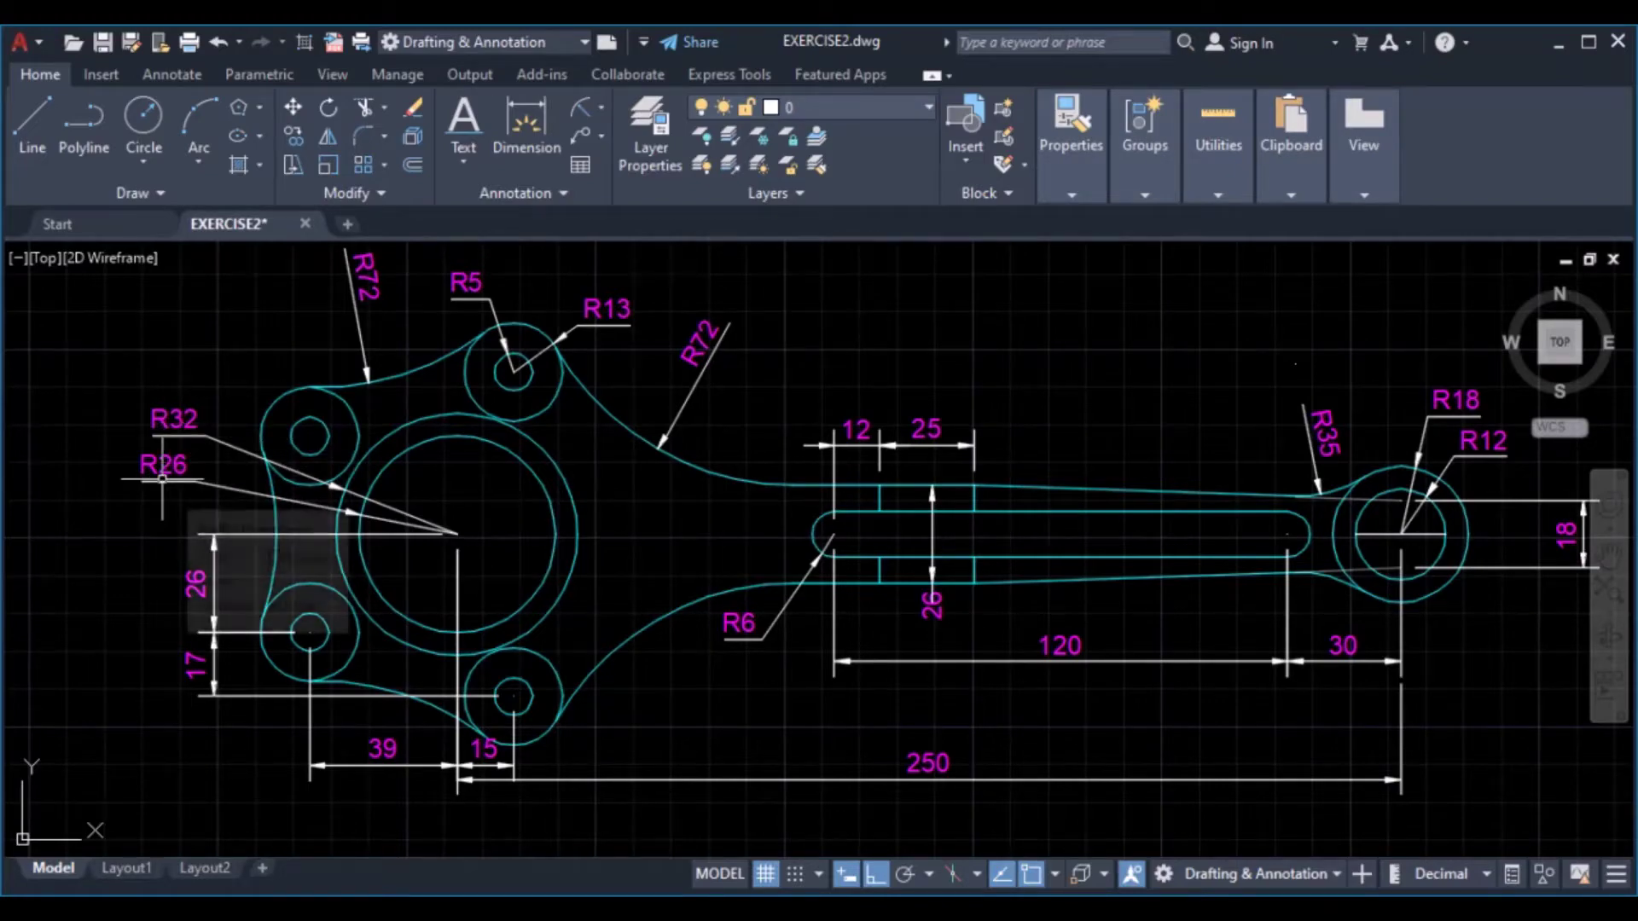
# Draw two concentric circles of radius 32 and 26 in the empty space above the dimensioned lever view
pyautogui.scroll(-5, 162, 479)
pyautogui.moveTo(298, 418)
pyautogui.mouseDown(button='middle')
pyautogui.moveTo(320, 589)
pyautogui.moveTo(576, 663)
pyautogui.mouseUp(button='middle')
pyautogui.scroll(2, 576, 663)
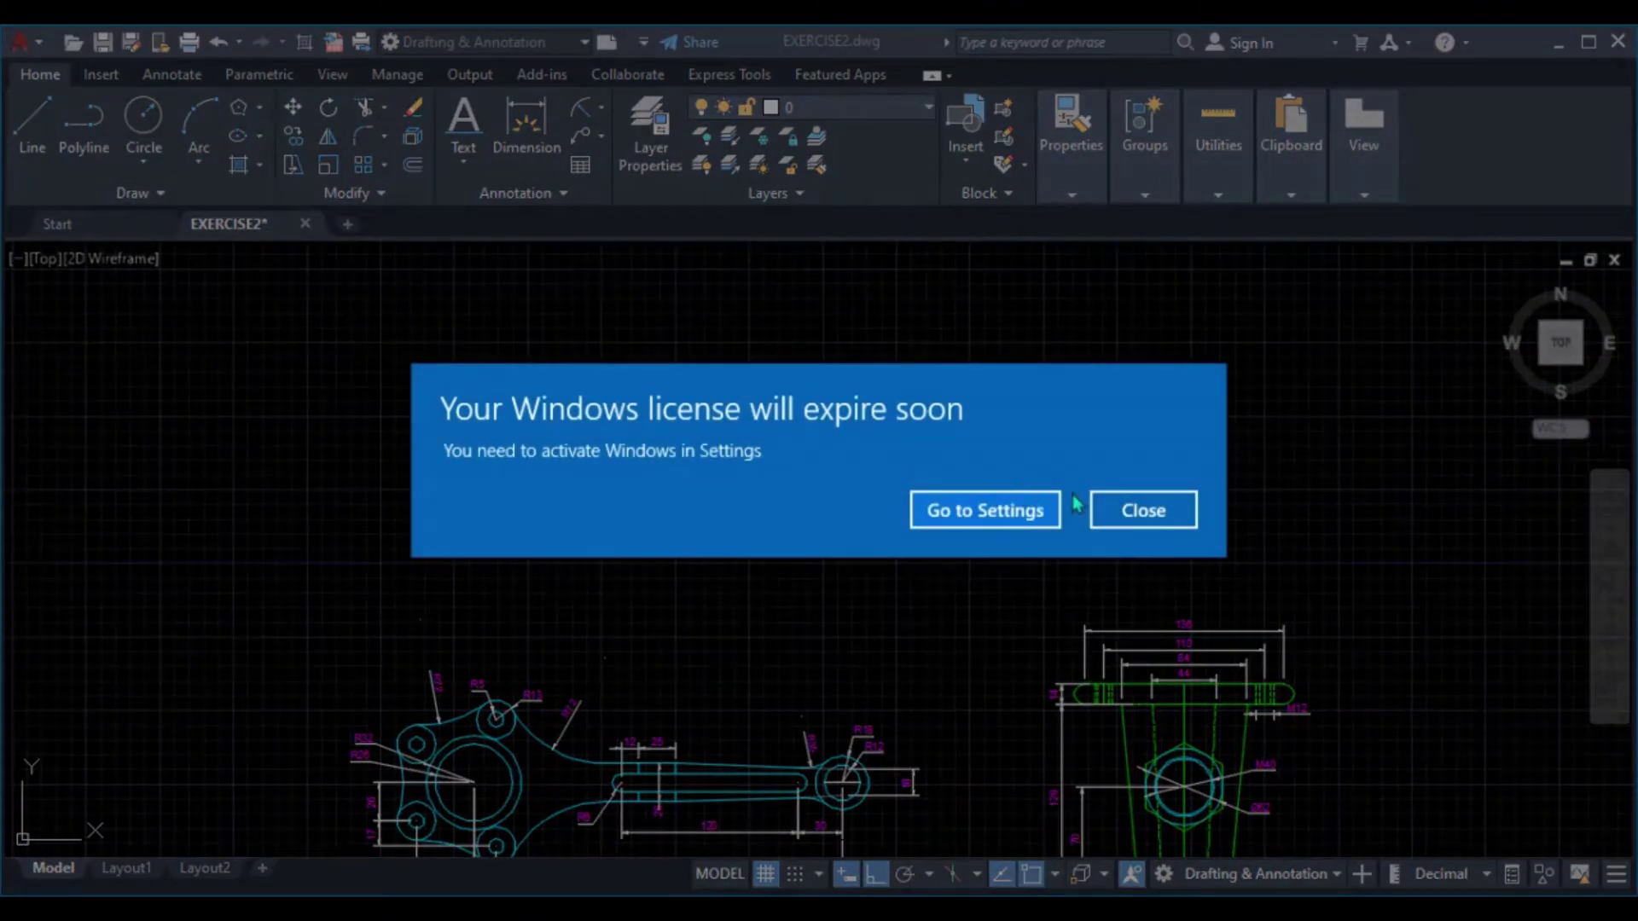
pyautogui.click(1143, 510)
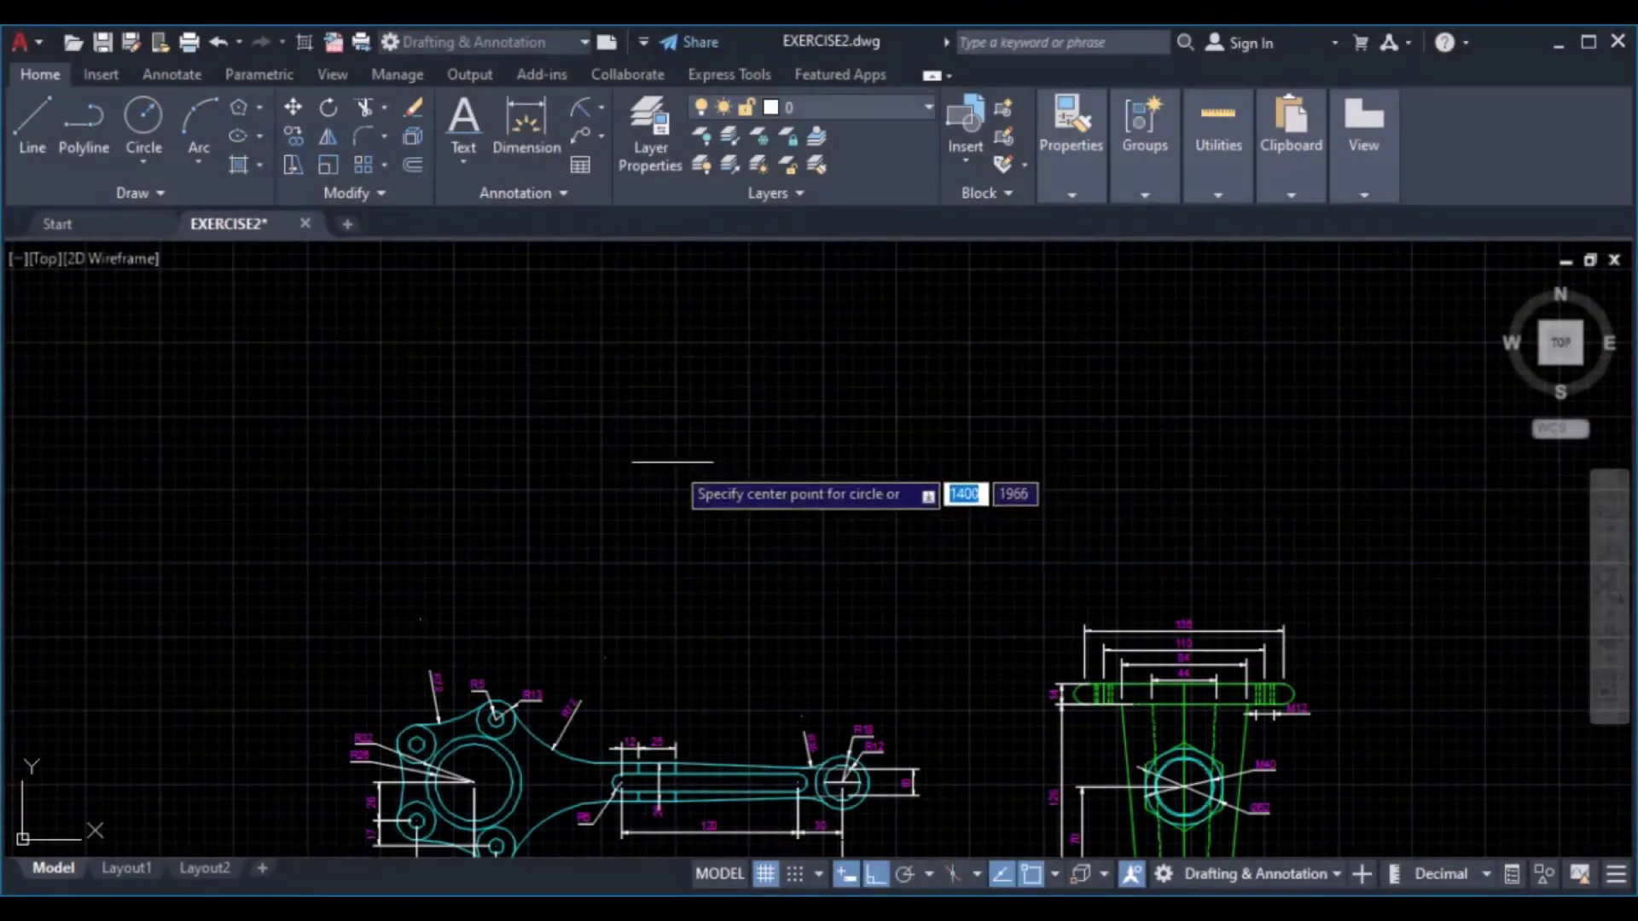
pyautogui.click(453, 339)
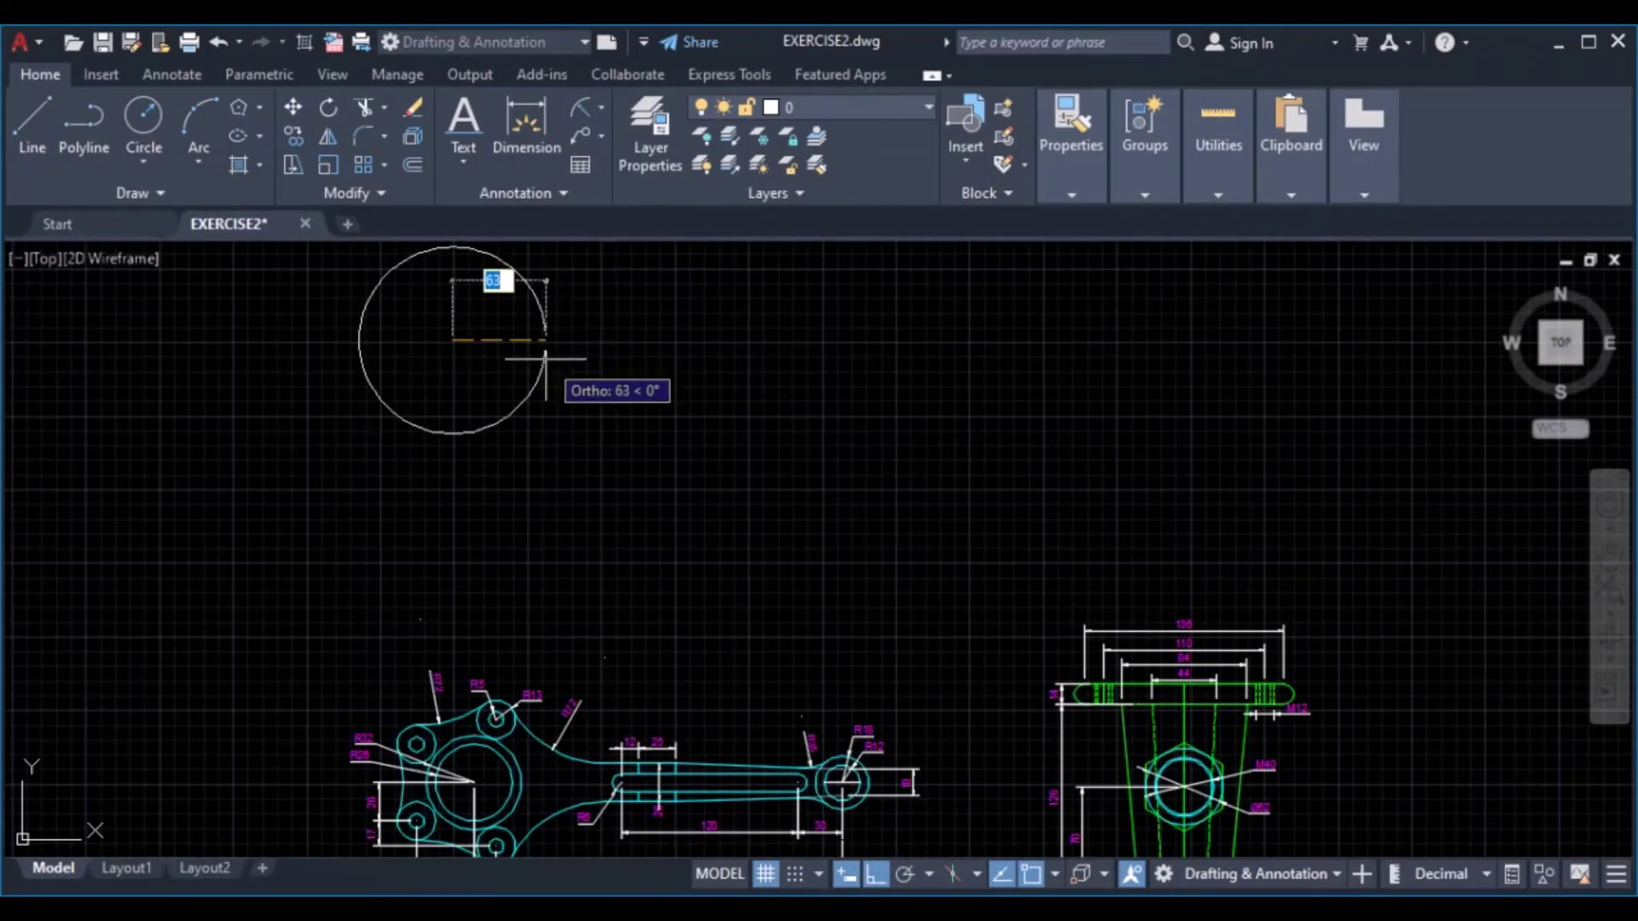
pyautogui.write('32')
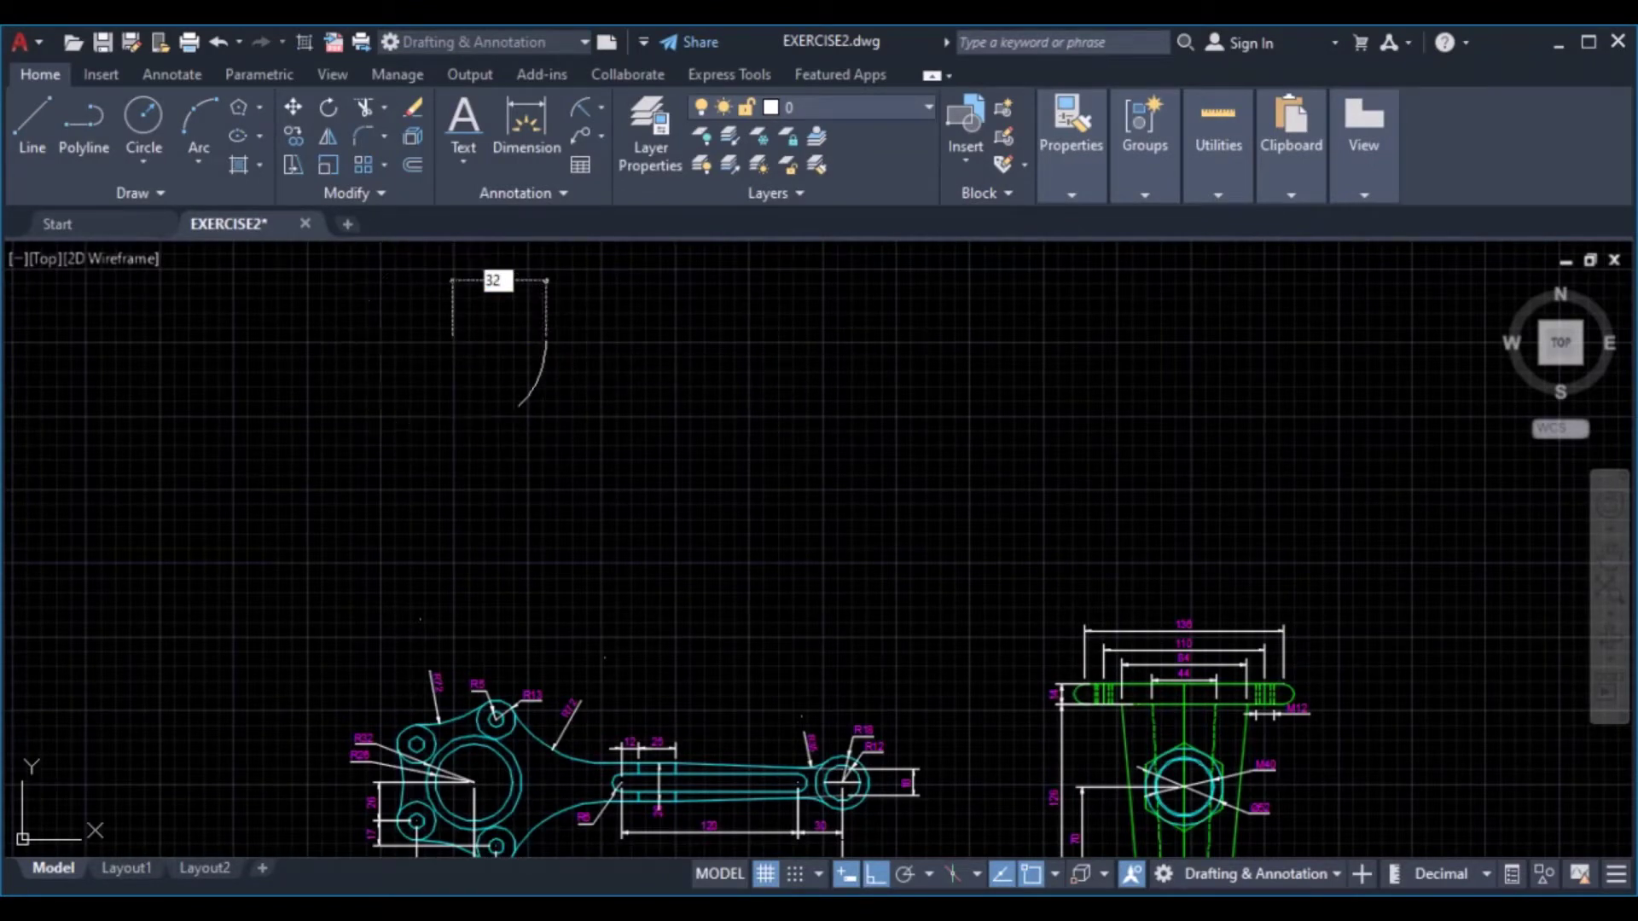
pyautogui.press('Return')
pyautogui.press('Return')
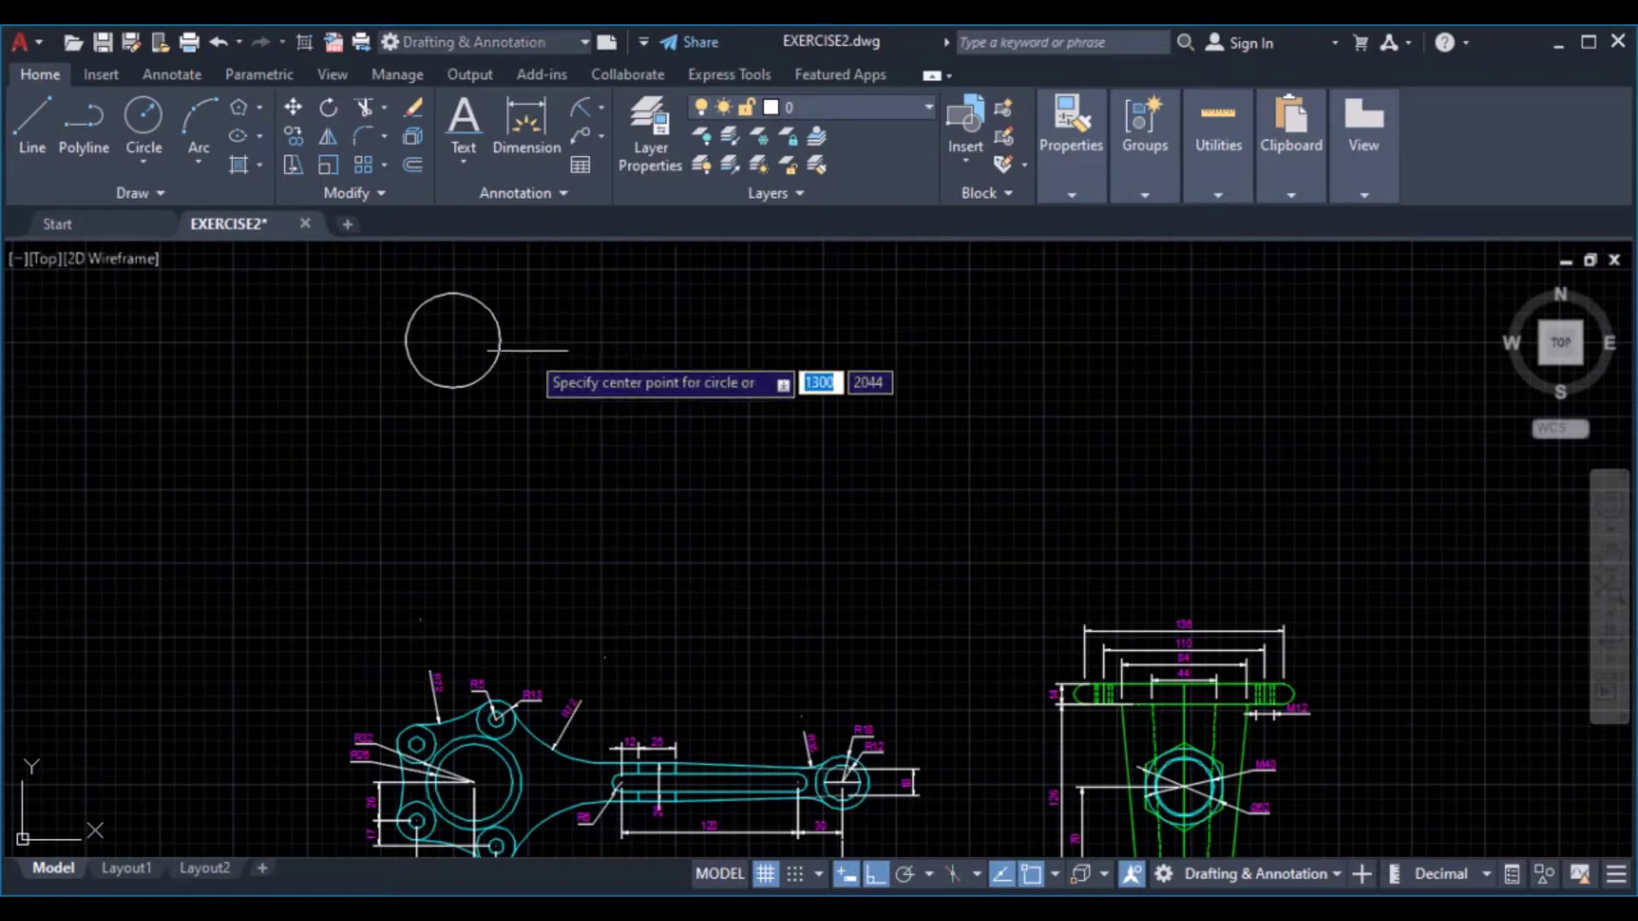
pyautogui.click(452, 340)
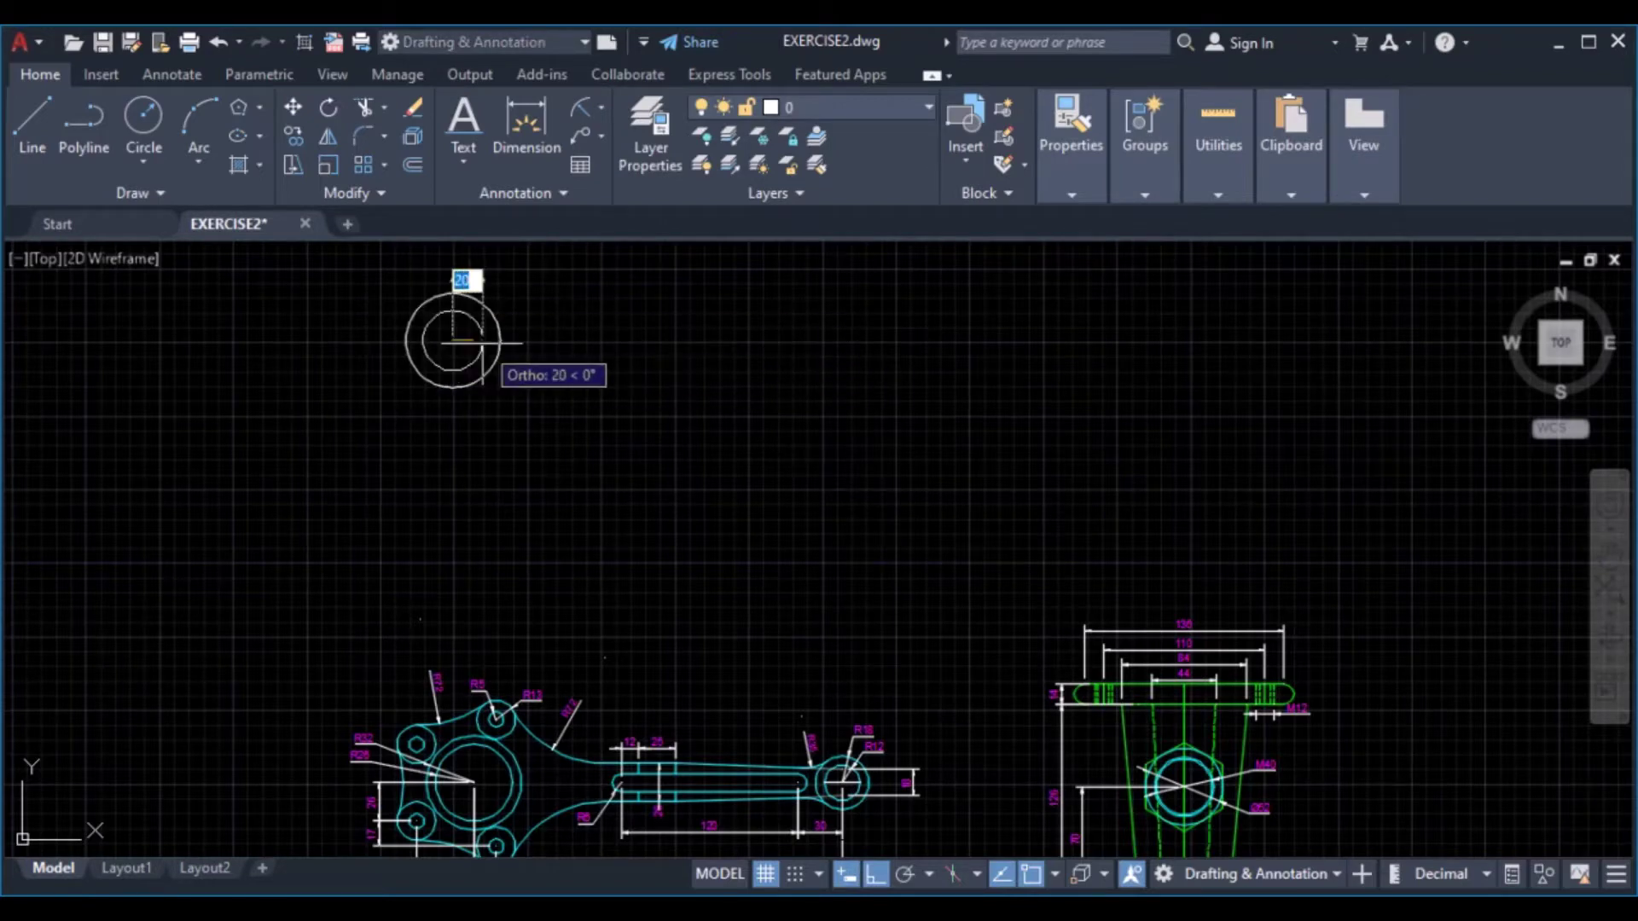
pyautogui.write('2')
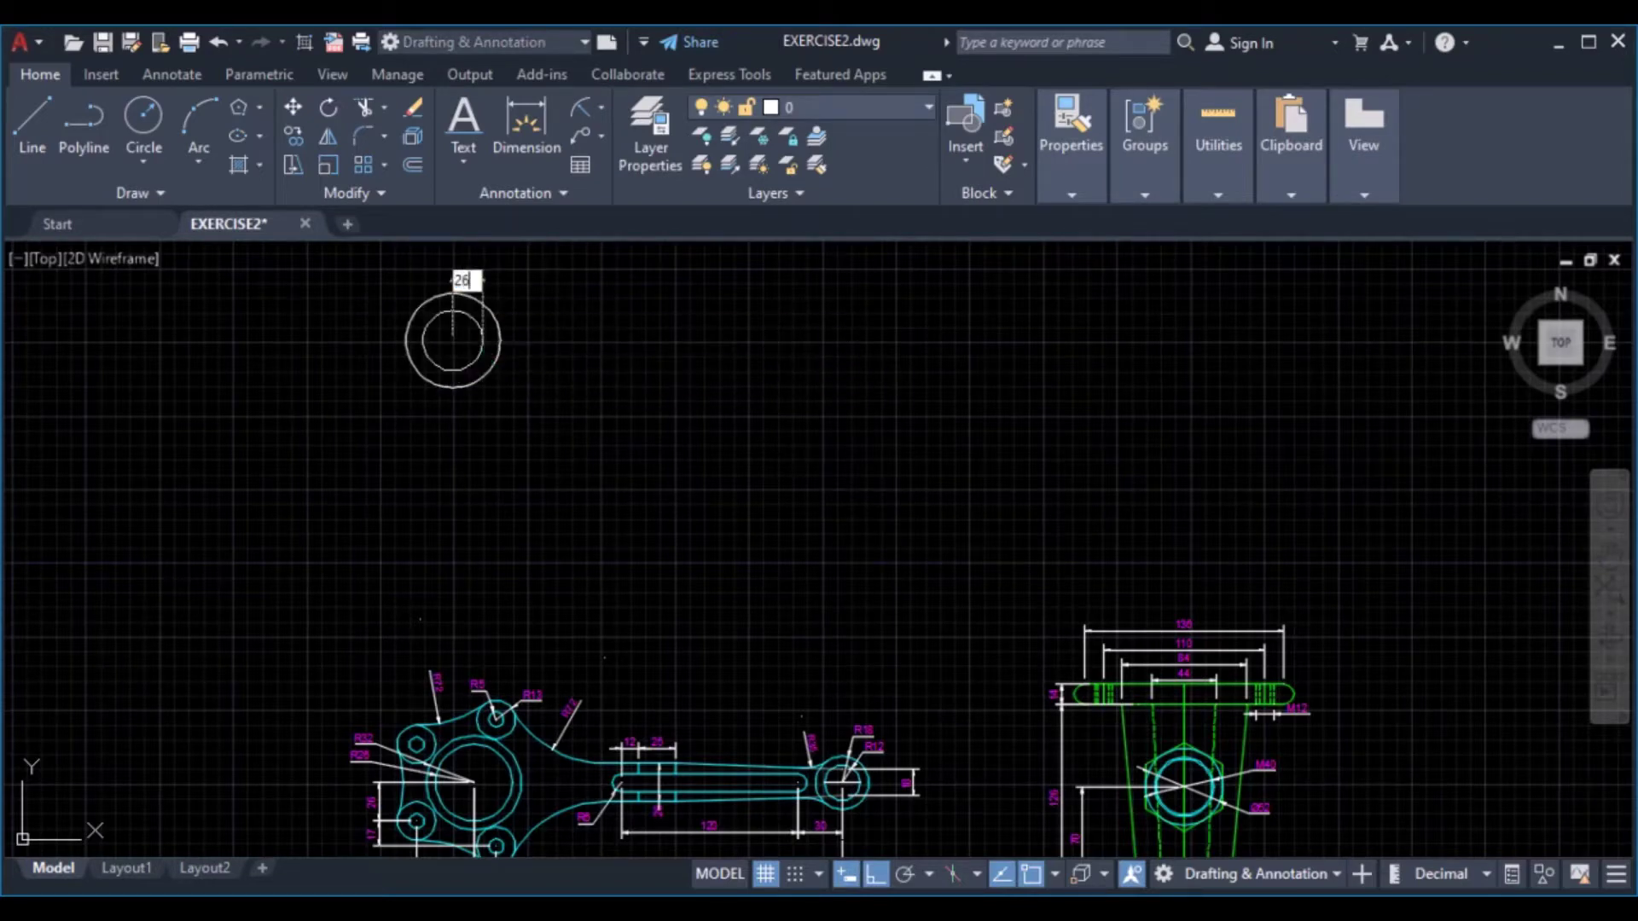
pyautogui.press('Return')
# Draw a horizontal line 250 long from the centre of the concentric circles towards the right
pyautogui.moveTo(448, 594); pyautogui.dragTo(509, 401, button='middle')
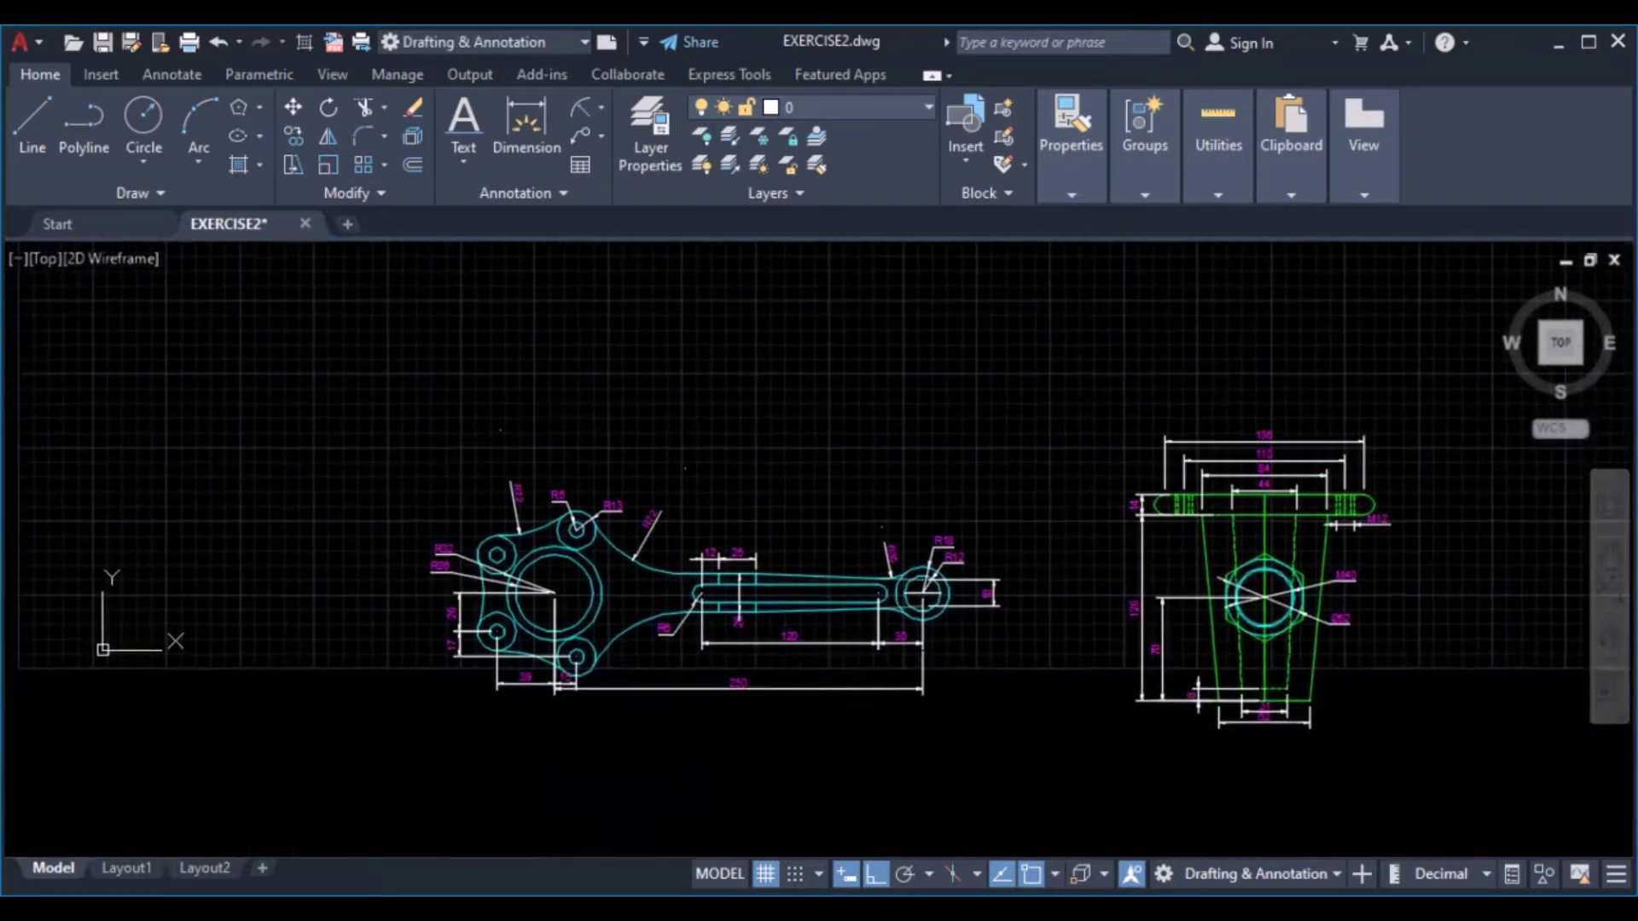
pyautogui.scroll(4, 559, 597)
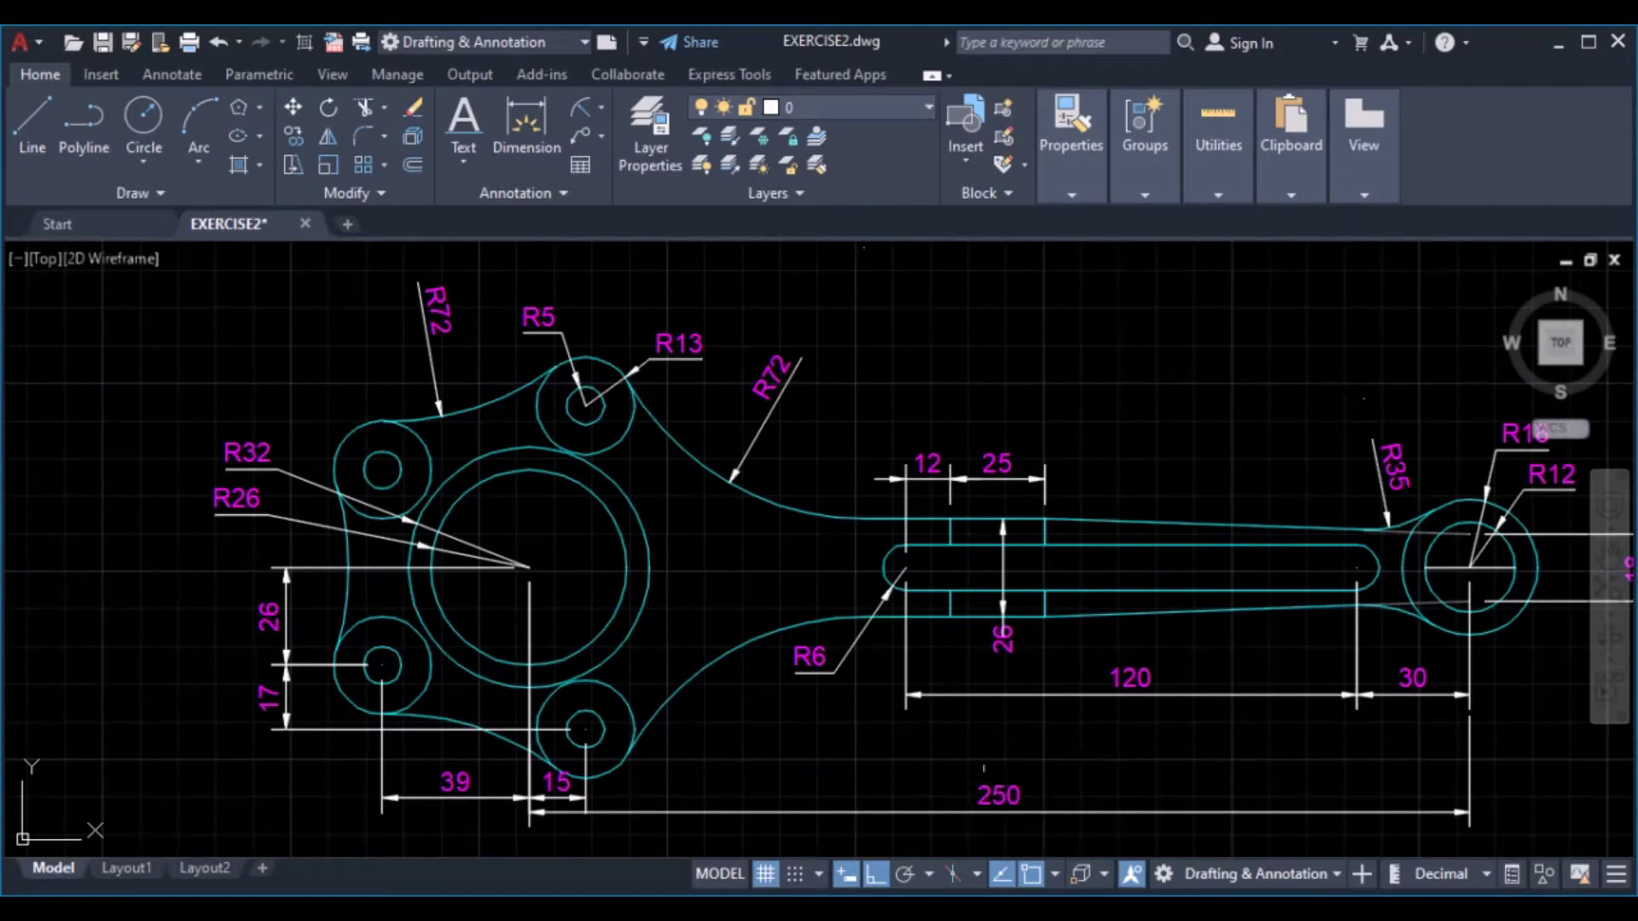
pyautogui.moveTo(1369, 606); pyautogui.dragTo(1082, 645, button='middle')
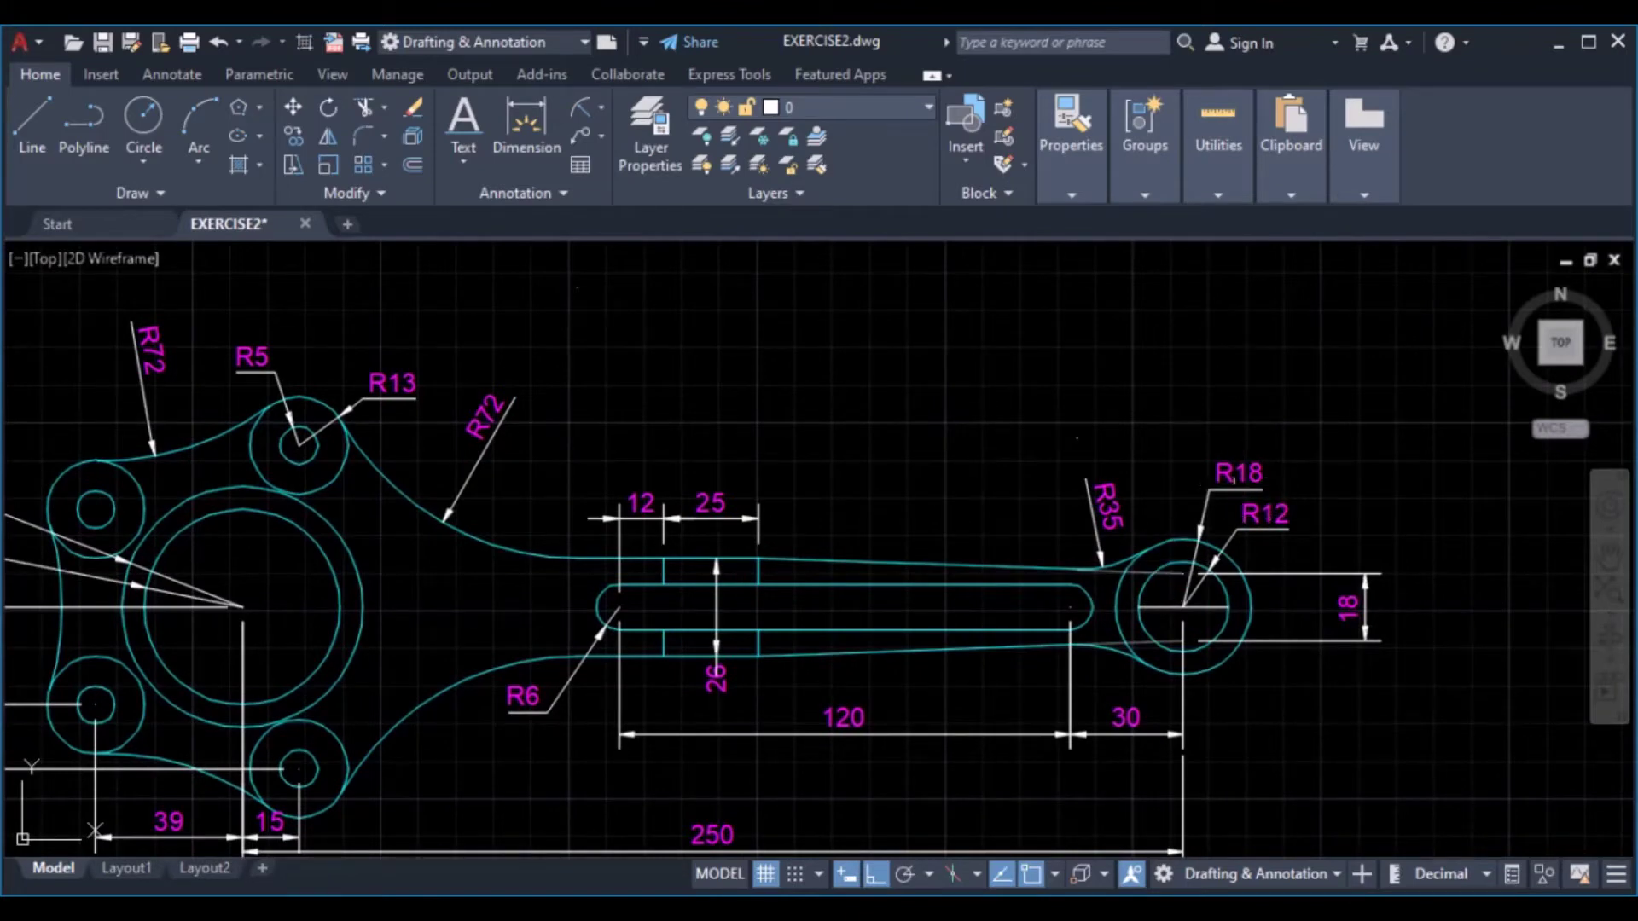
pyautogui.scroll(-2, 682, 409)
pyautogui.moveTo(641, 541); pyautogui.dragTo(609, 887, button='middle')
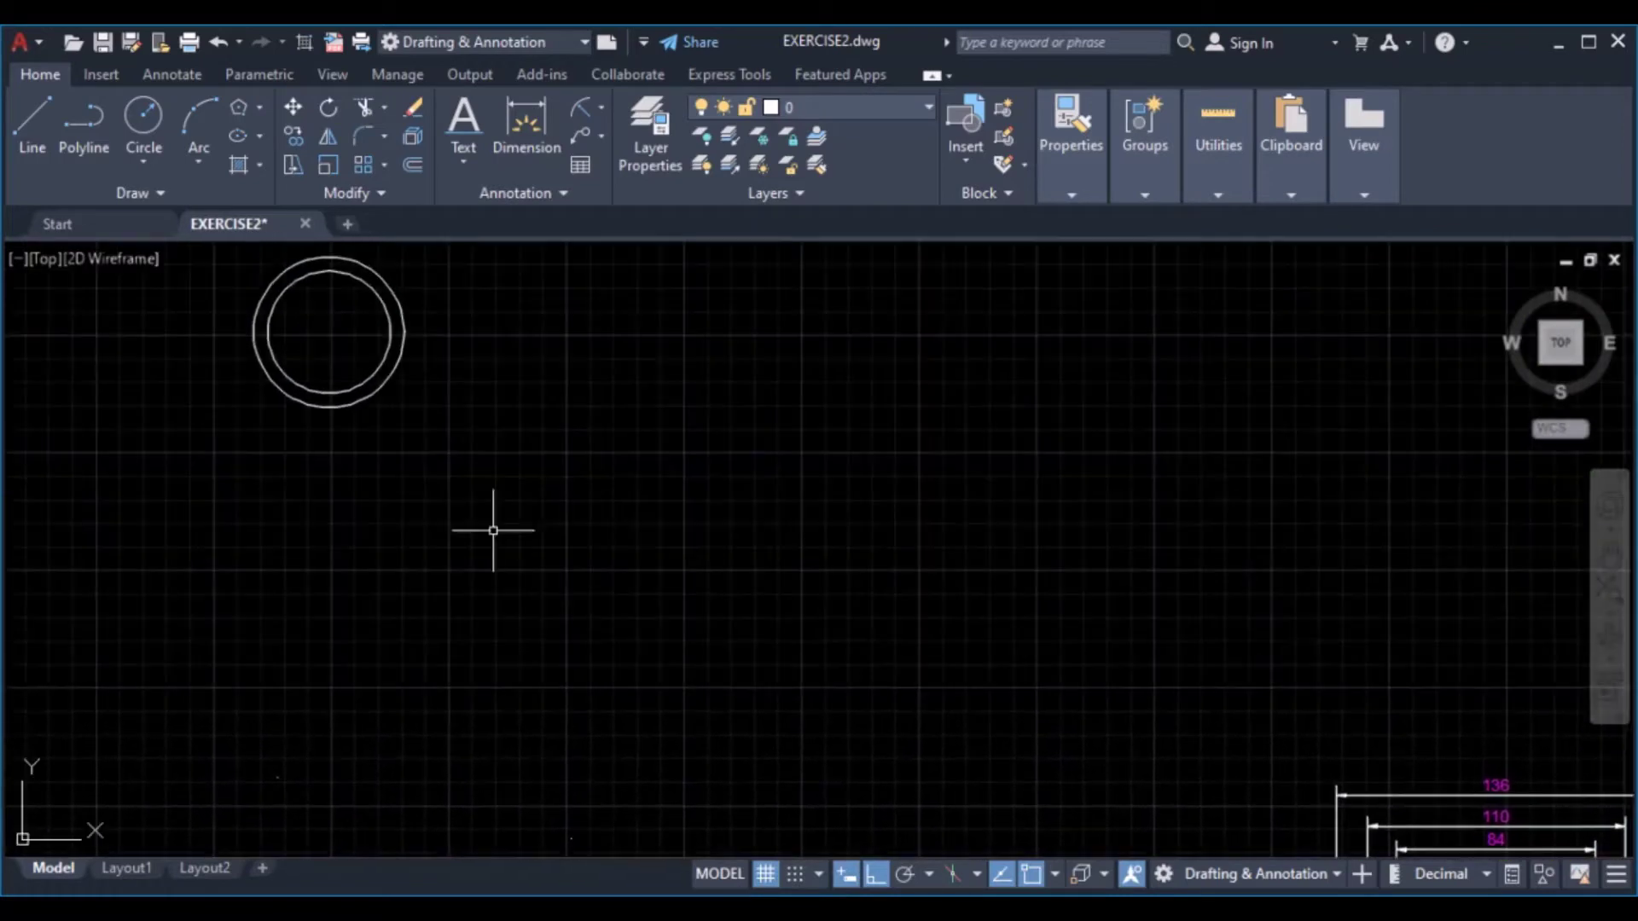
pyautogui.click(34, 128)
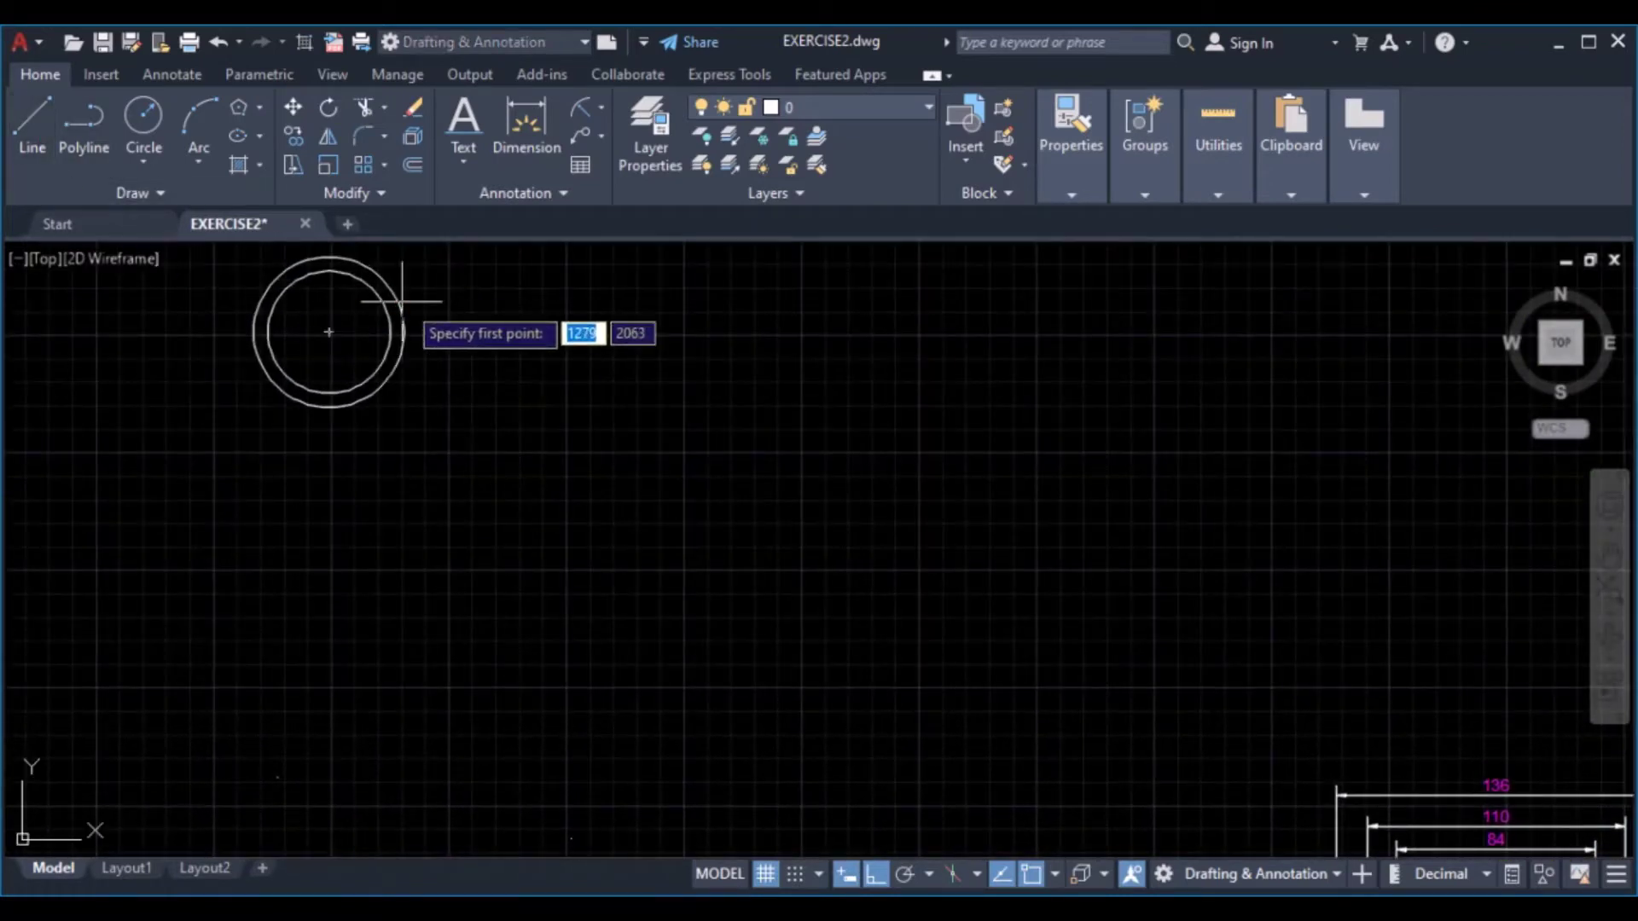
pyautogui.click(330, 269)
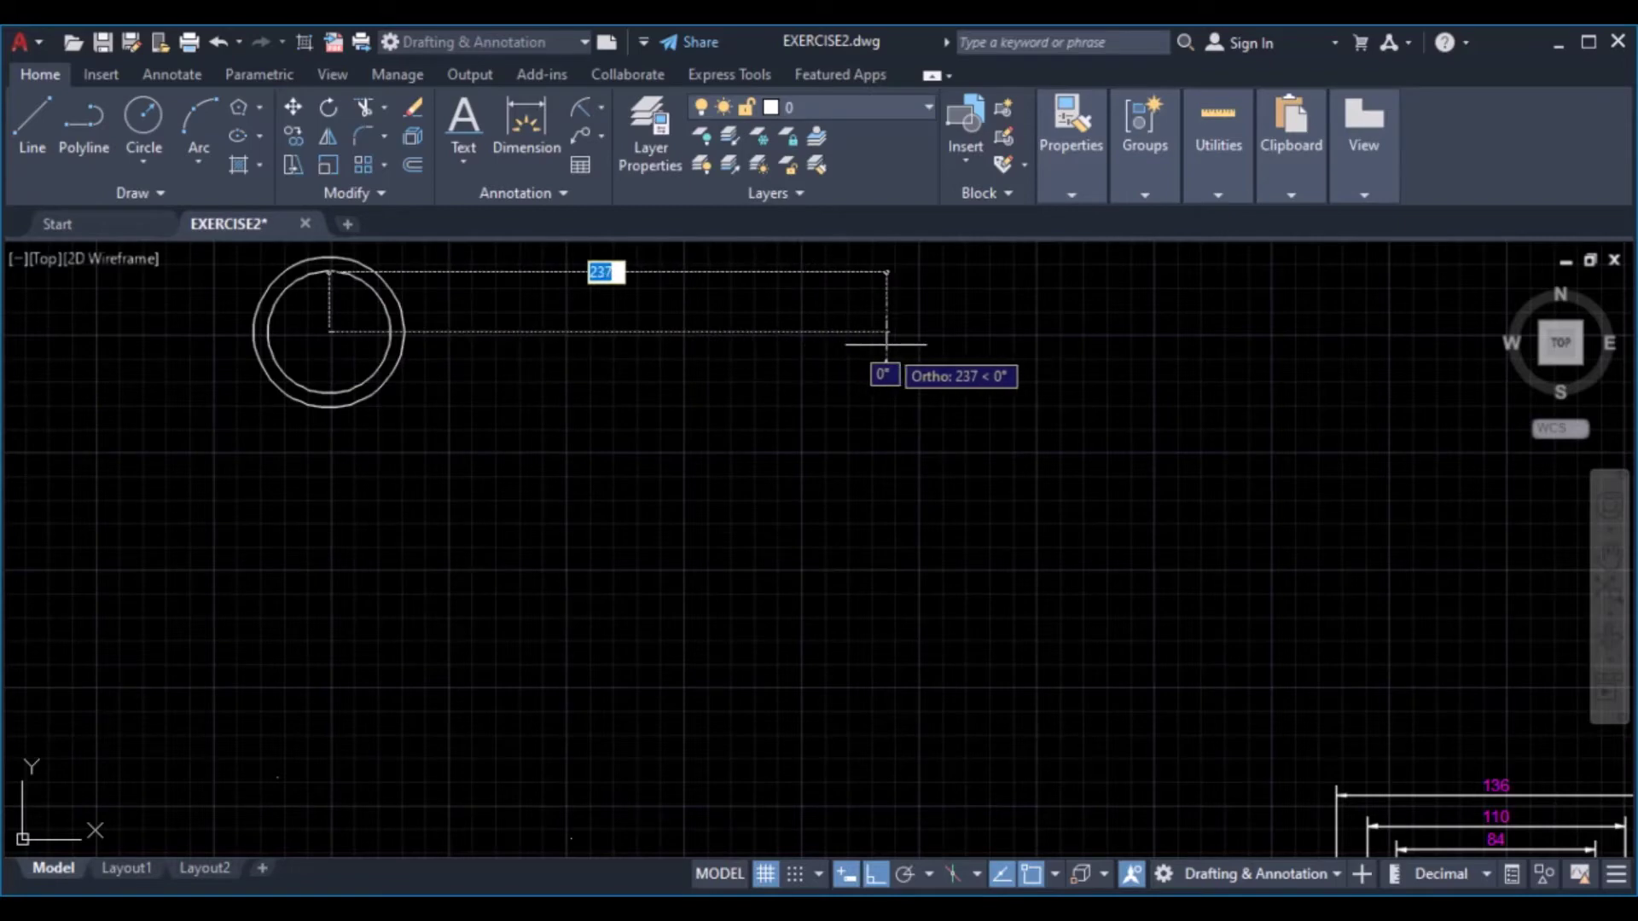
pyautogui.write('250')
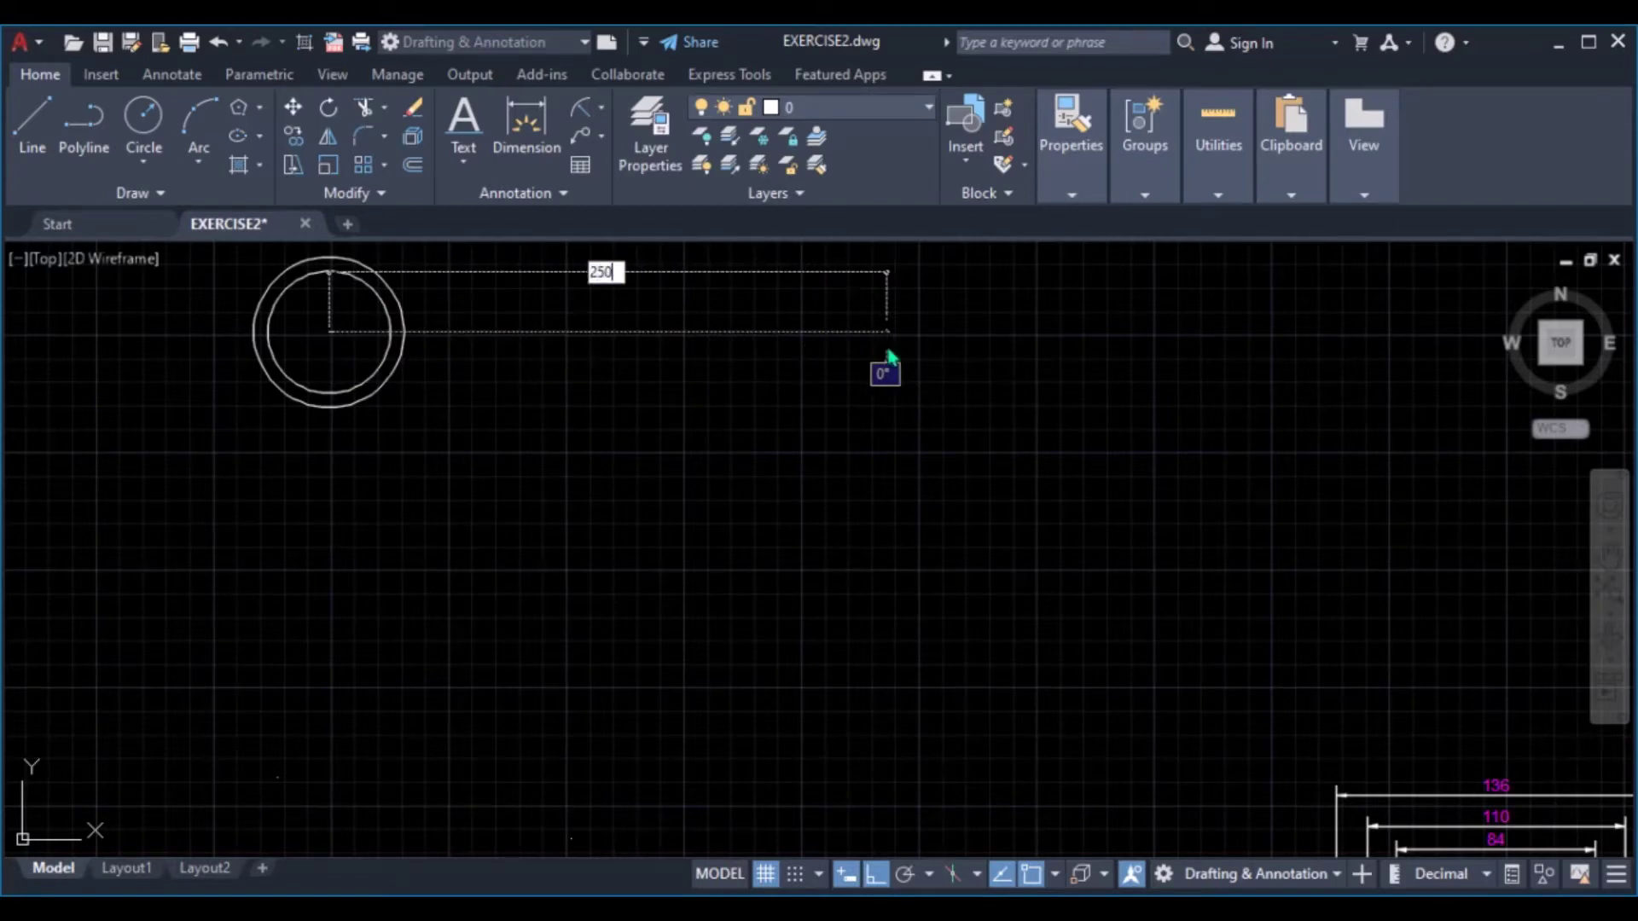
pyautogui.press('Return')
pyautogui.press('Return')
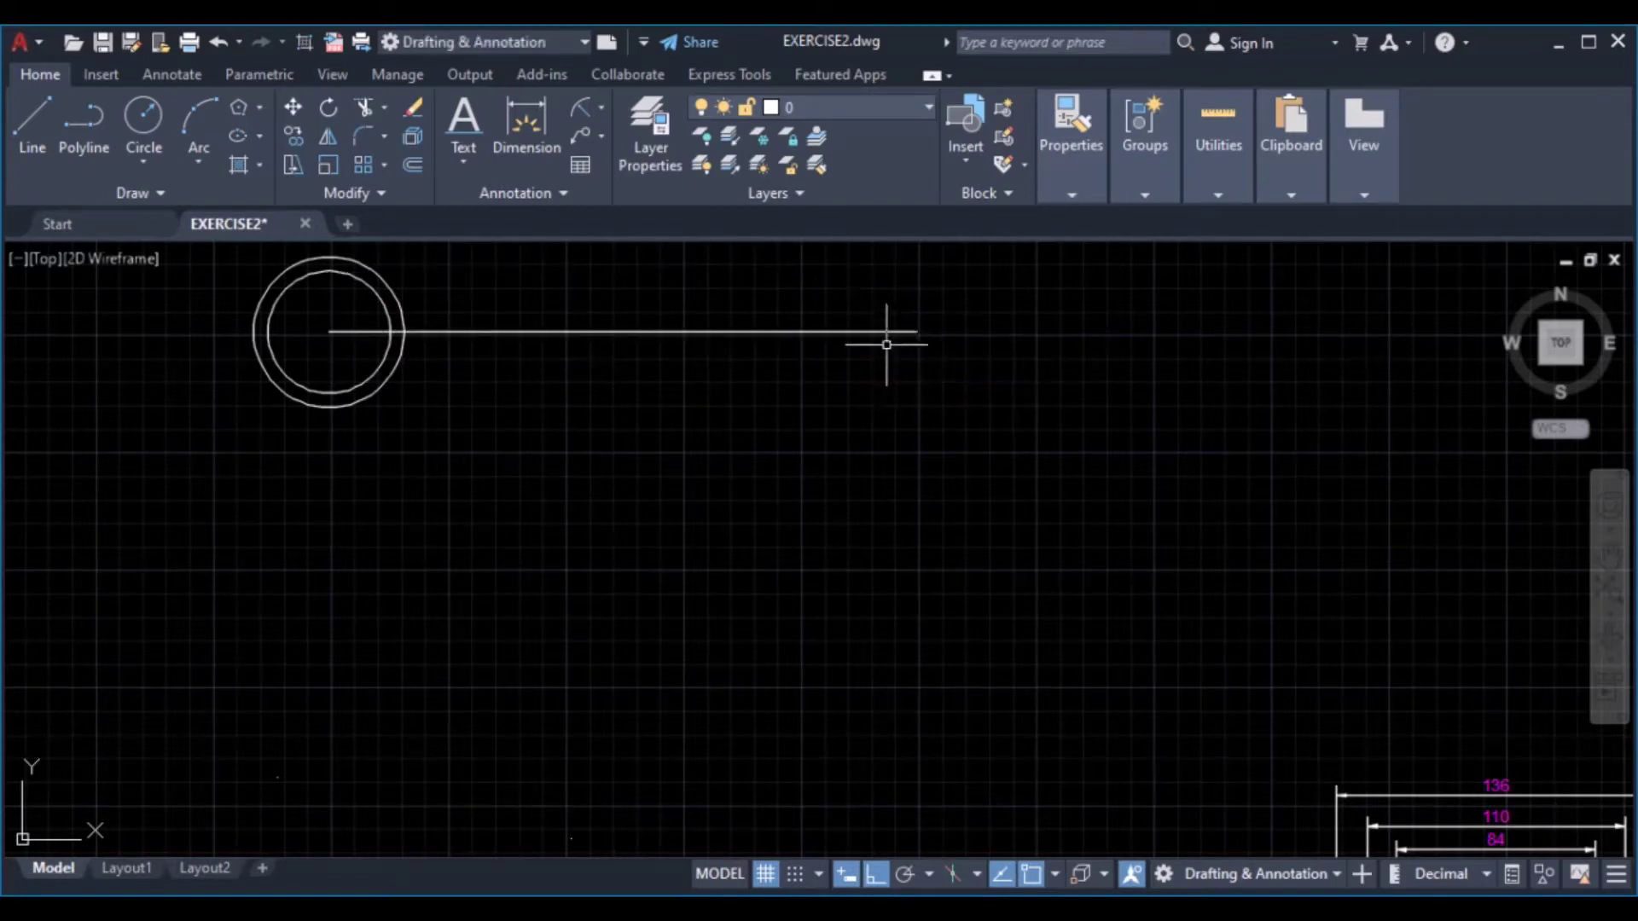
# Draw concentric circles of radius 12 and 18 centred on the right end of the 250 line
pyautogui.scroll(4, 886, 345)
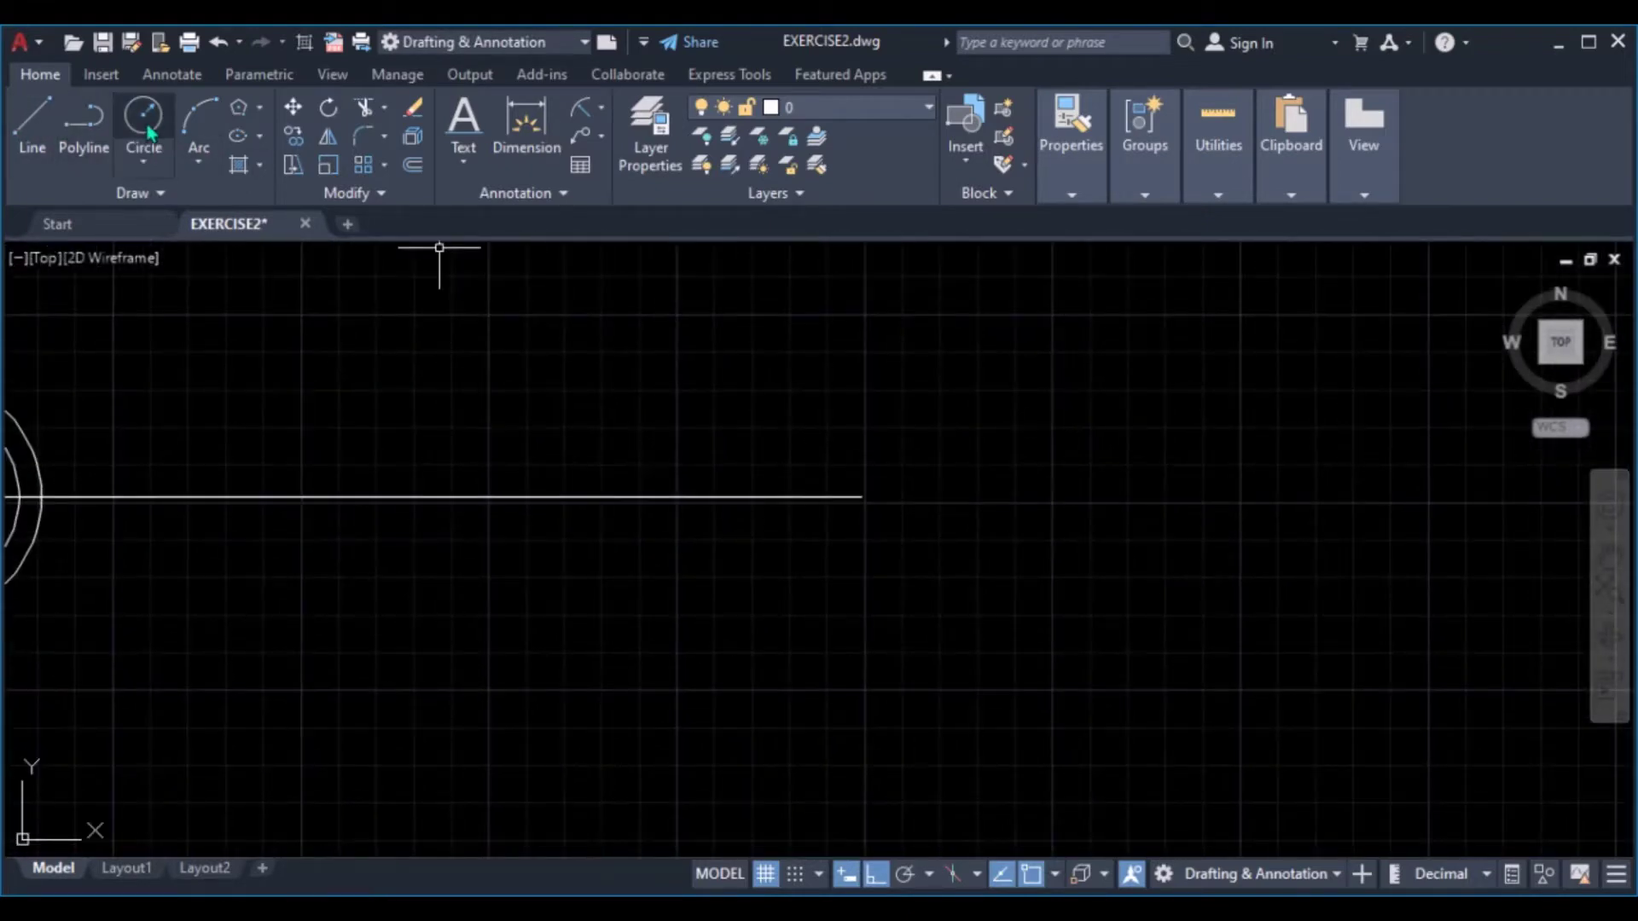
pyautogui.write('c')
pyautogui.press('Return')
pyautogui.click(861, 497)
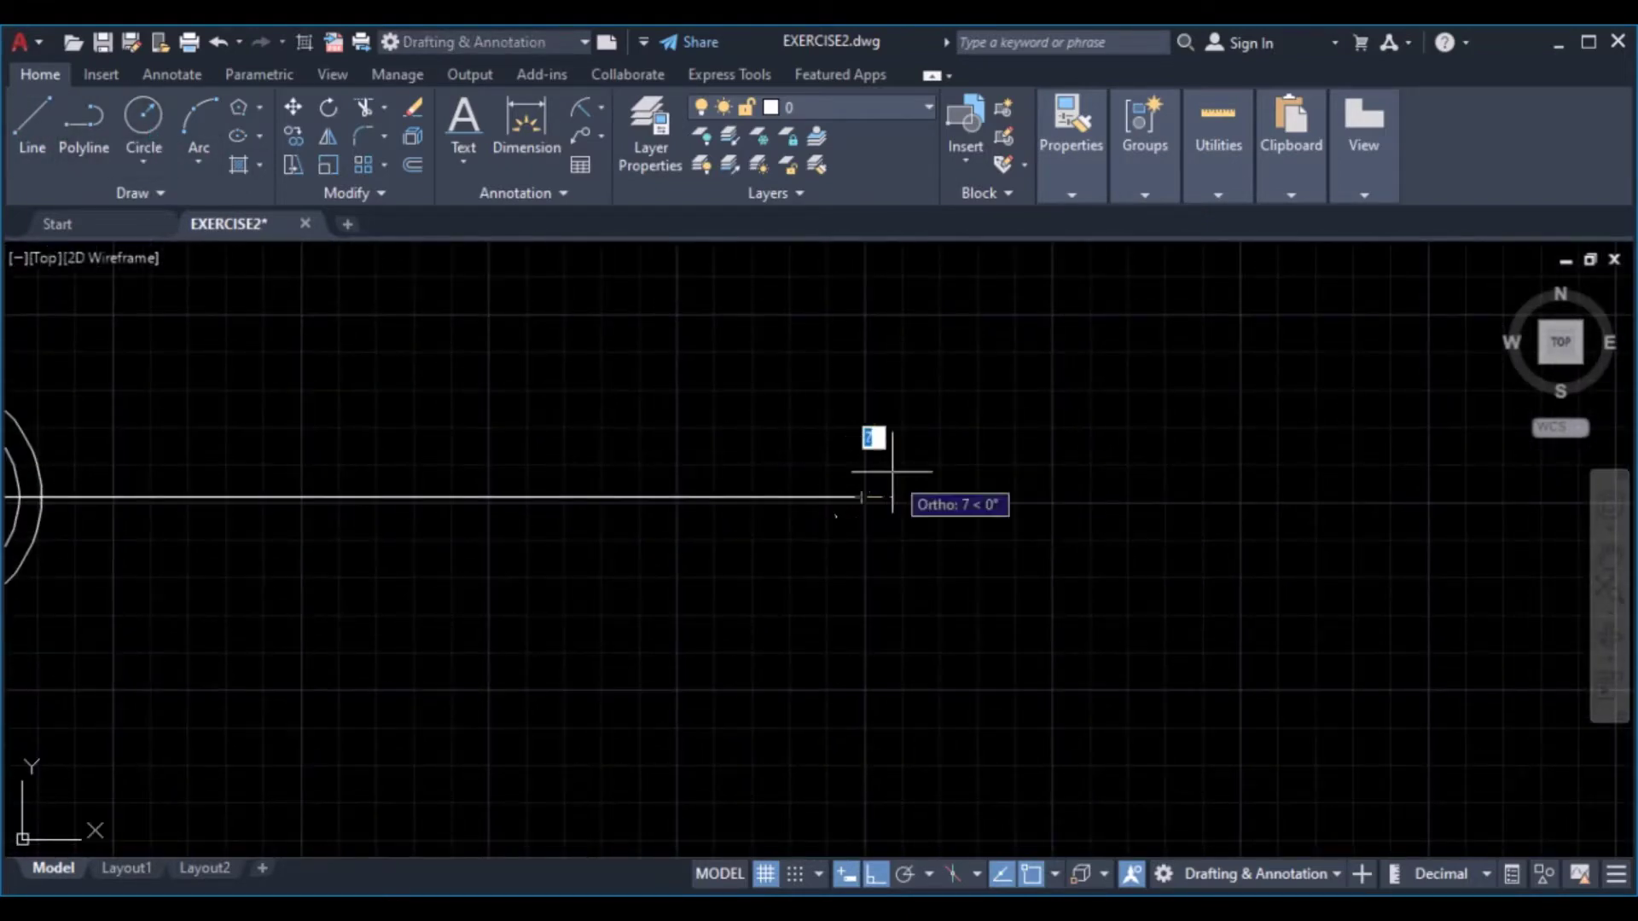
pyautogui.write('1')
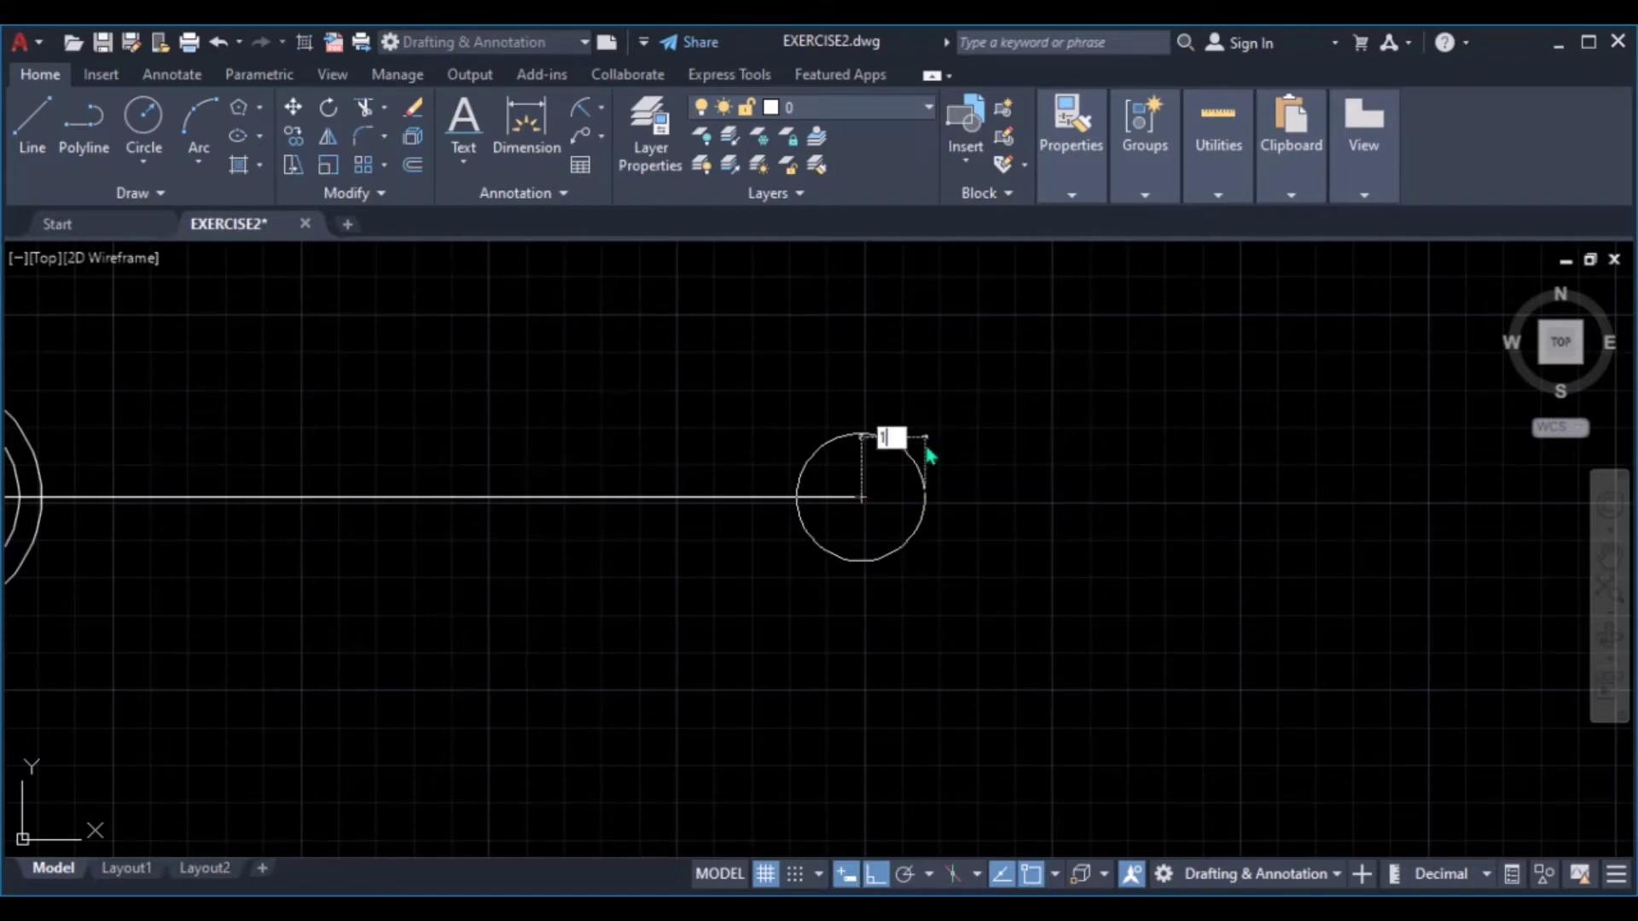
pyautogui.write('2')
pyautogui.press('Return')
pyautogui.press('Return')
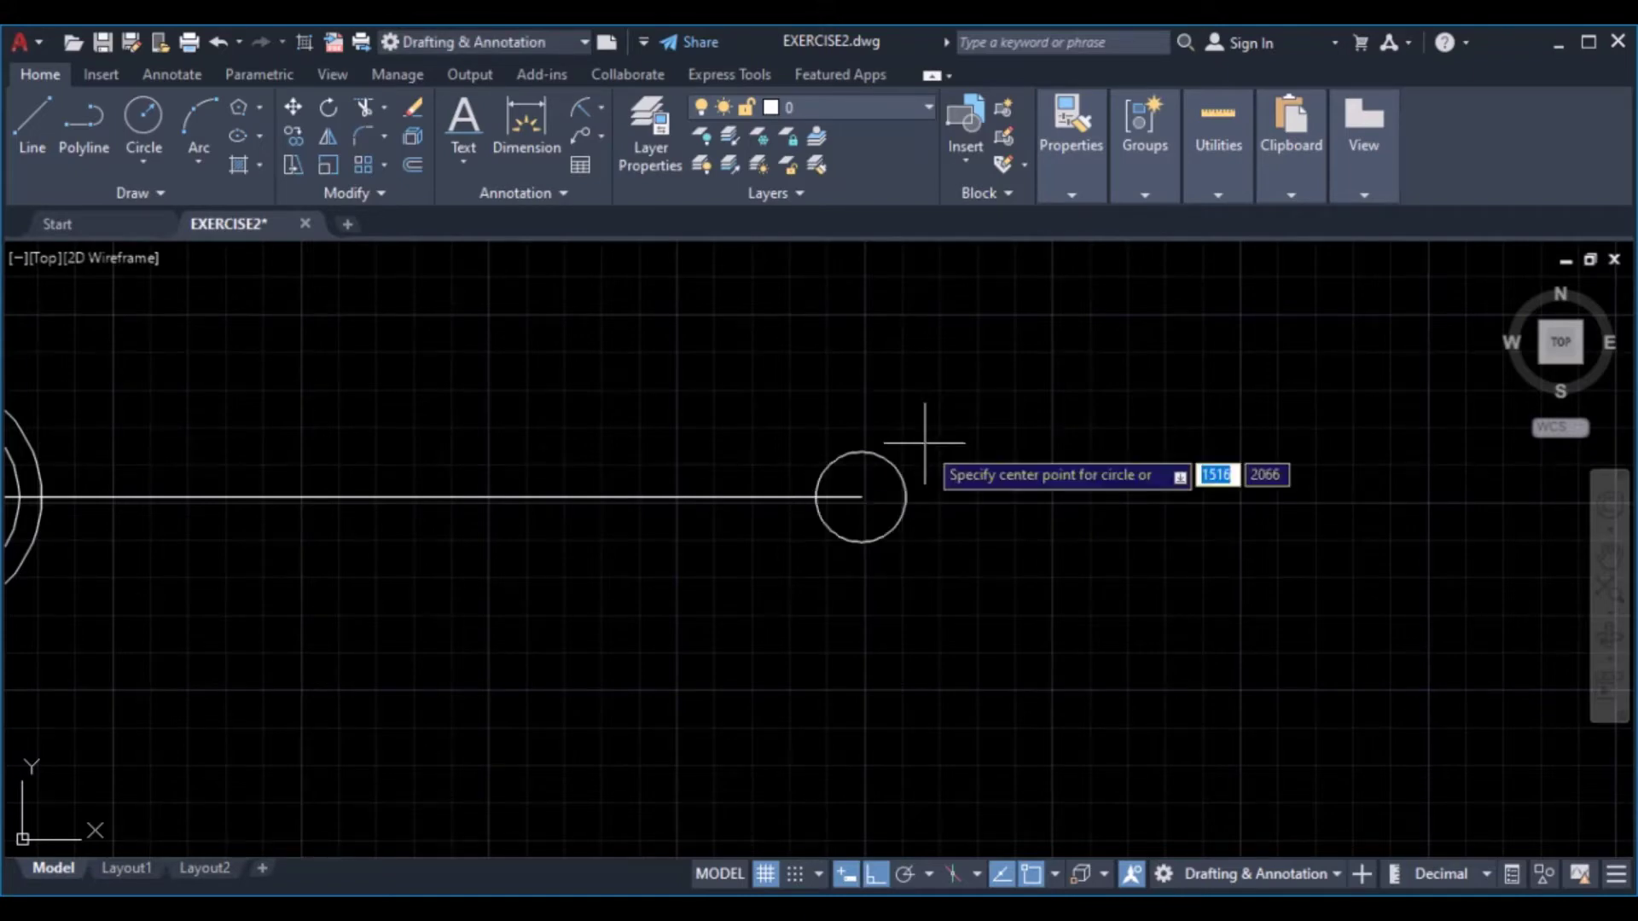
pyautogui.click(861, 496)
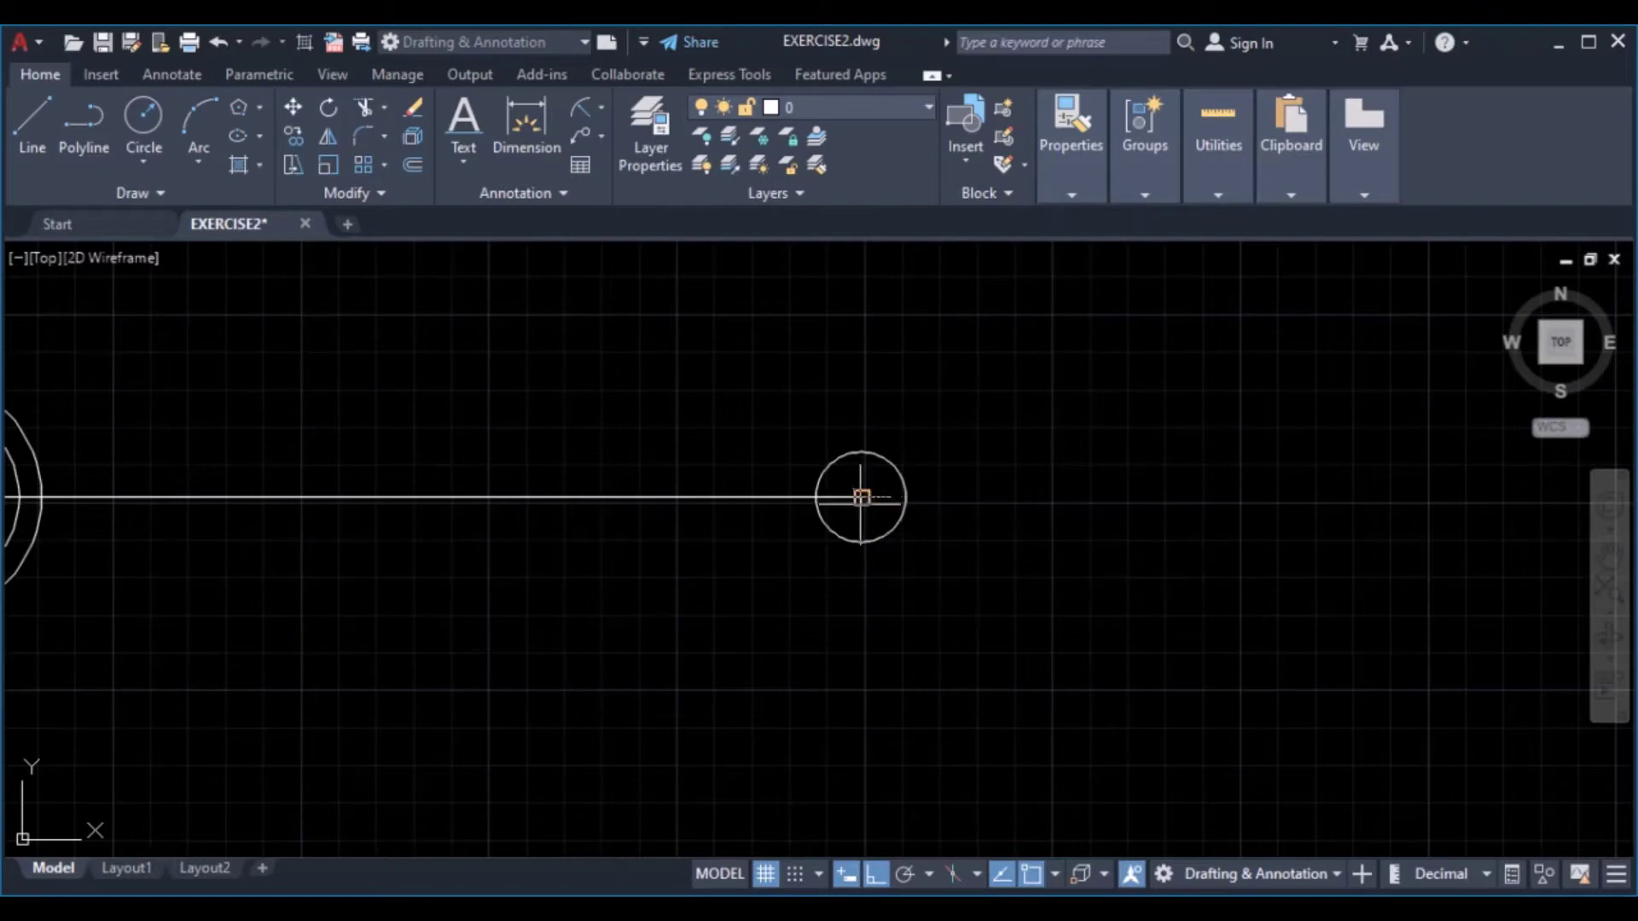
pyautogui.write('1')
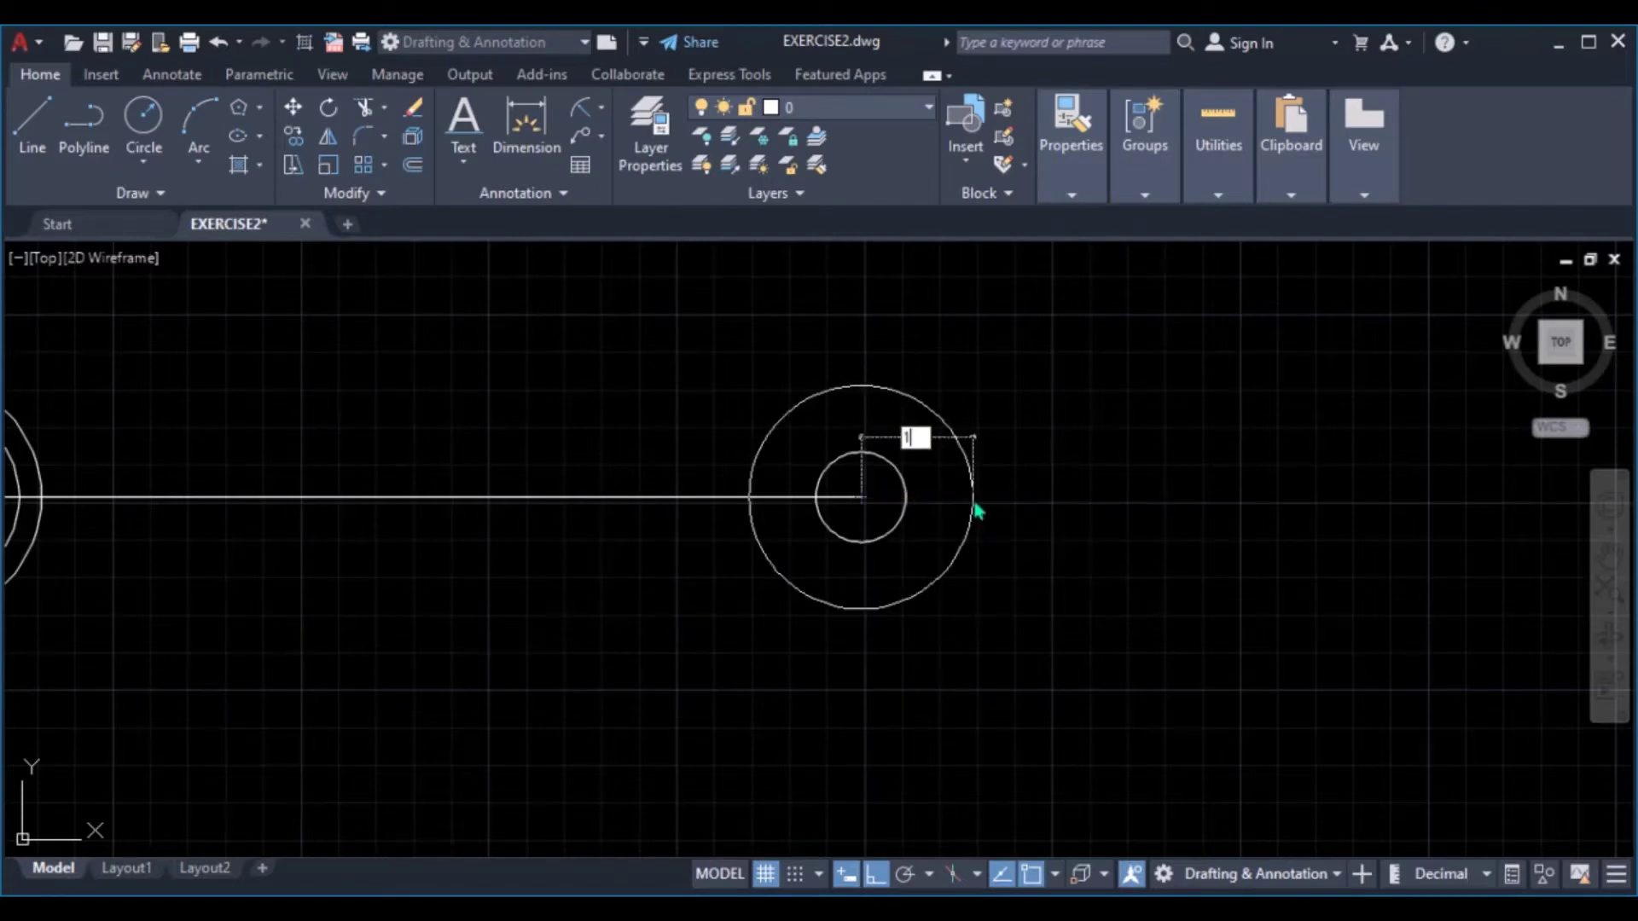
pyautogui.write('8')
pyautogui.press('Return')
# Examine the reference lever view for the horizontal and vertical offsets of the small lobe circles from the large circle's centre
pyautogui.scroll(-5, 755, 448)
pyautogui.moveTo(640, 494); pyautogui.dragTo(808, 177, button='middle')
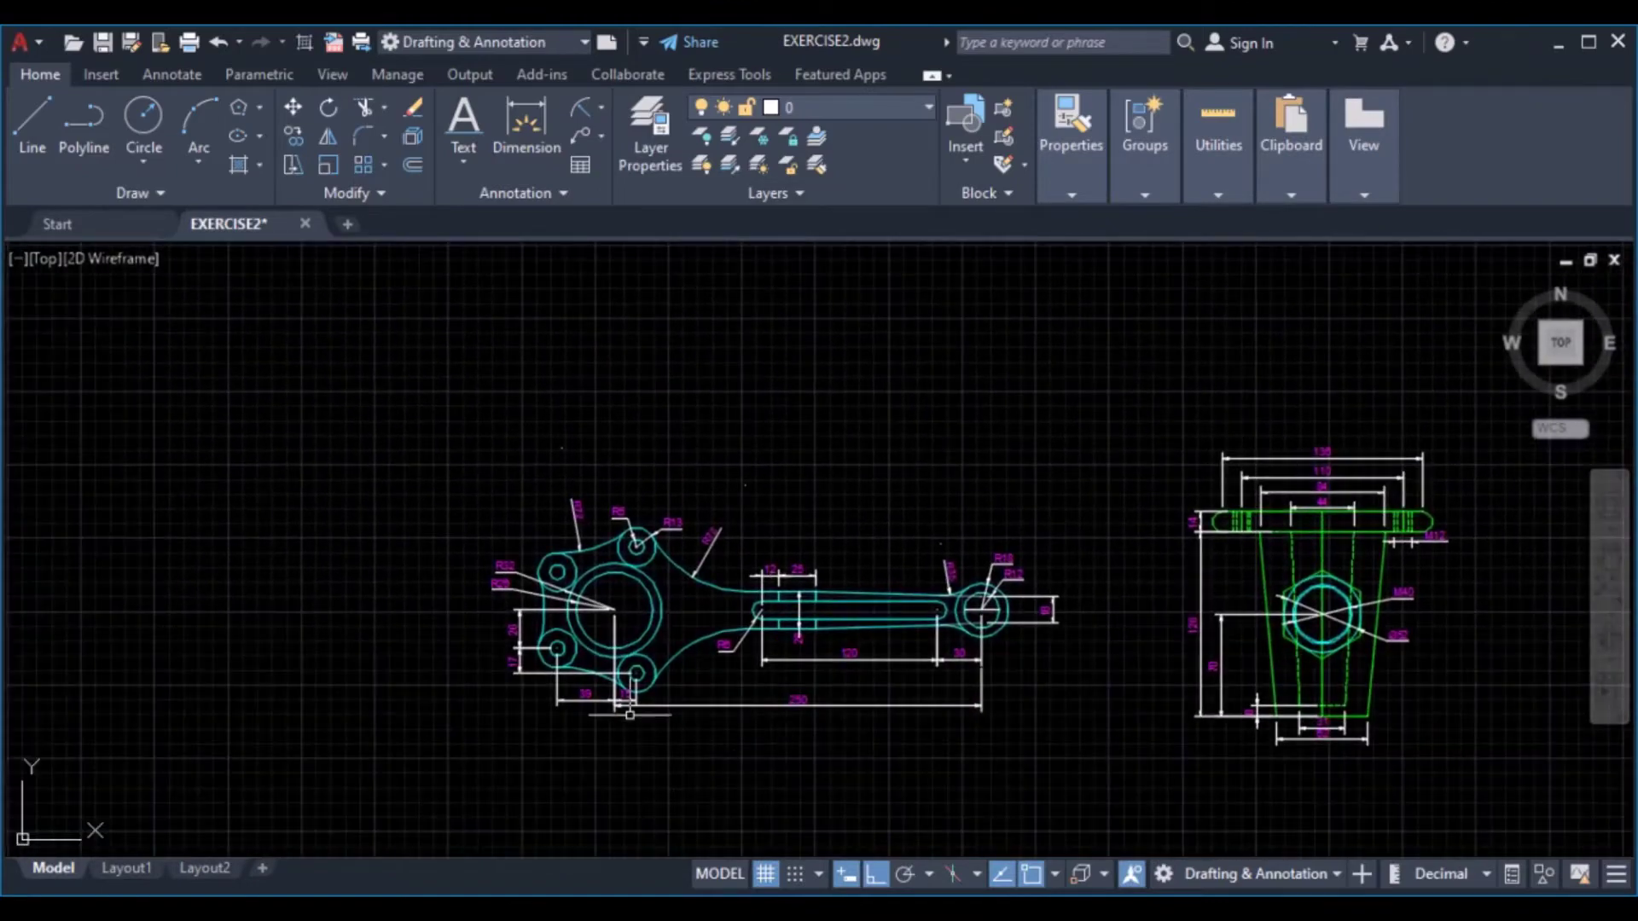
pyautogui.scroll(4, 630, 715)
pyautogui.scroll(2, 629, 671)
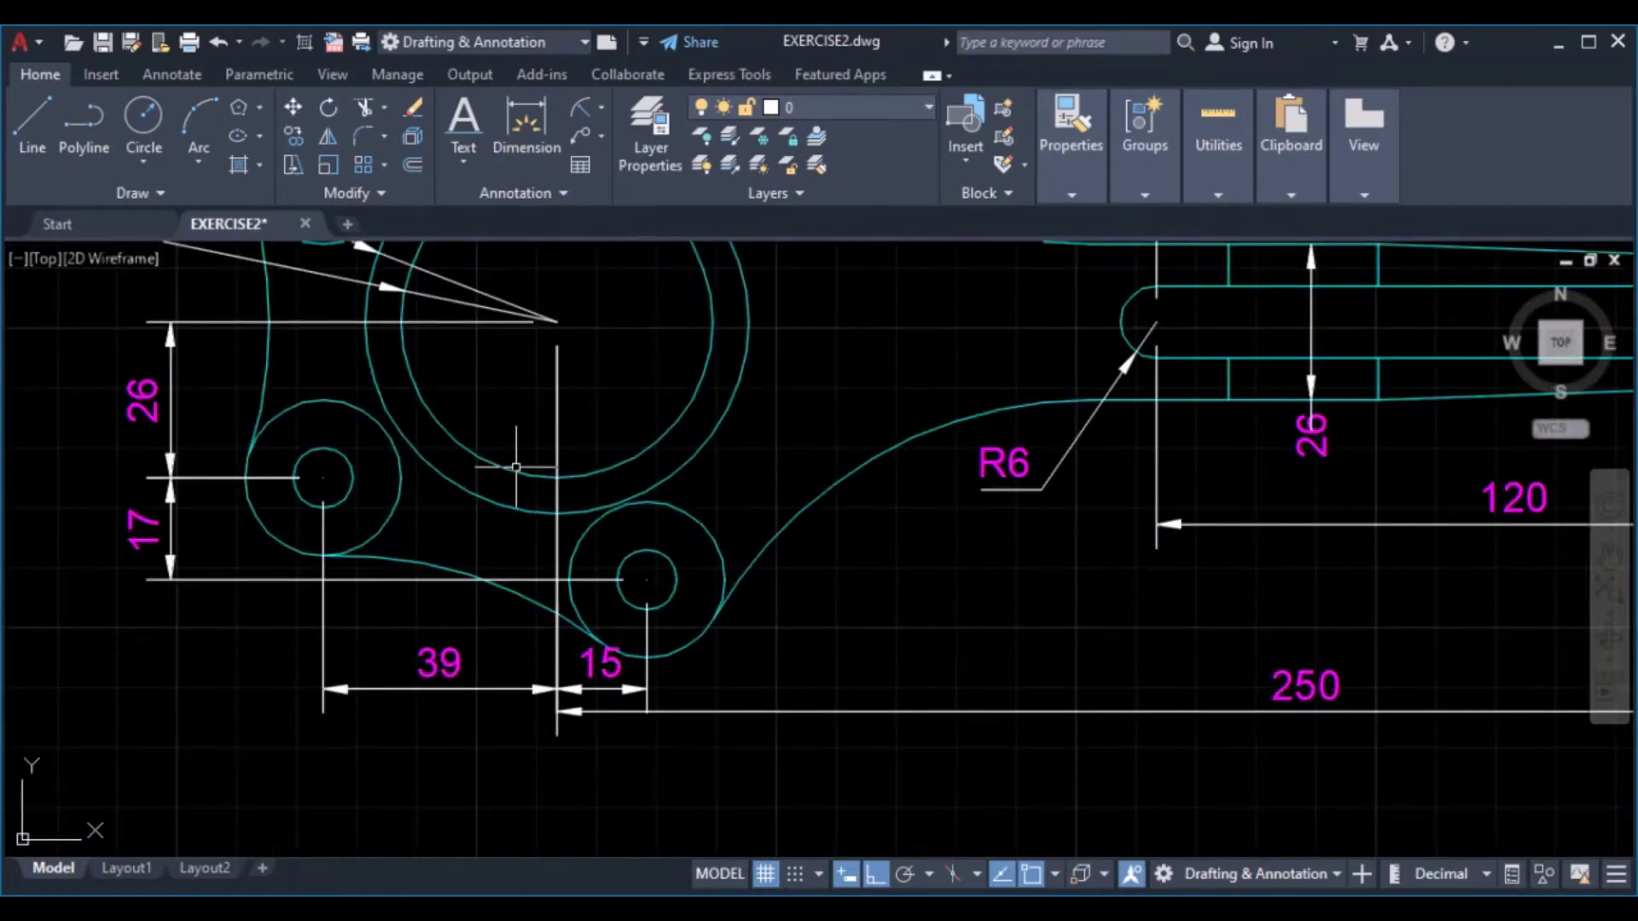
pyautogui.scroll(-2, 513, 459)
pyautogui.moveTo(512, 460); pyautogui.dragTo(517, 591, button='middle')
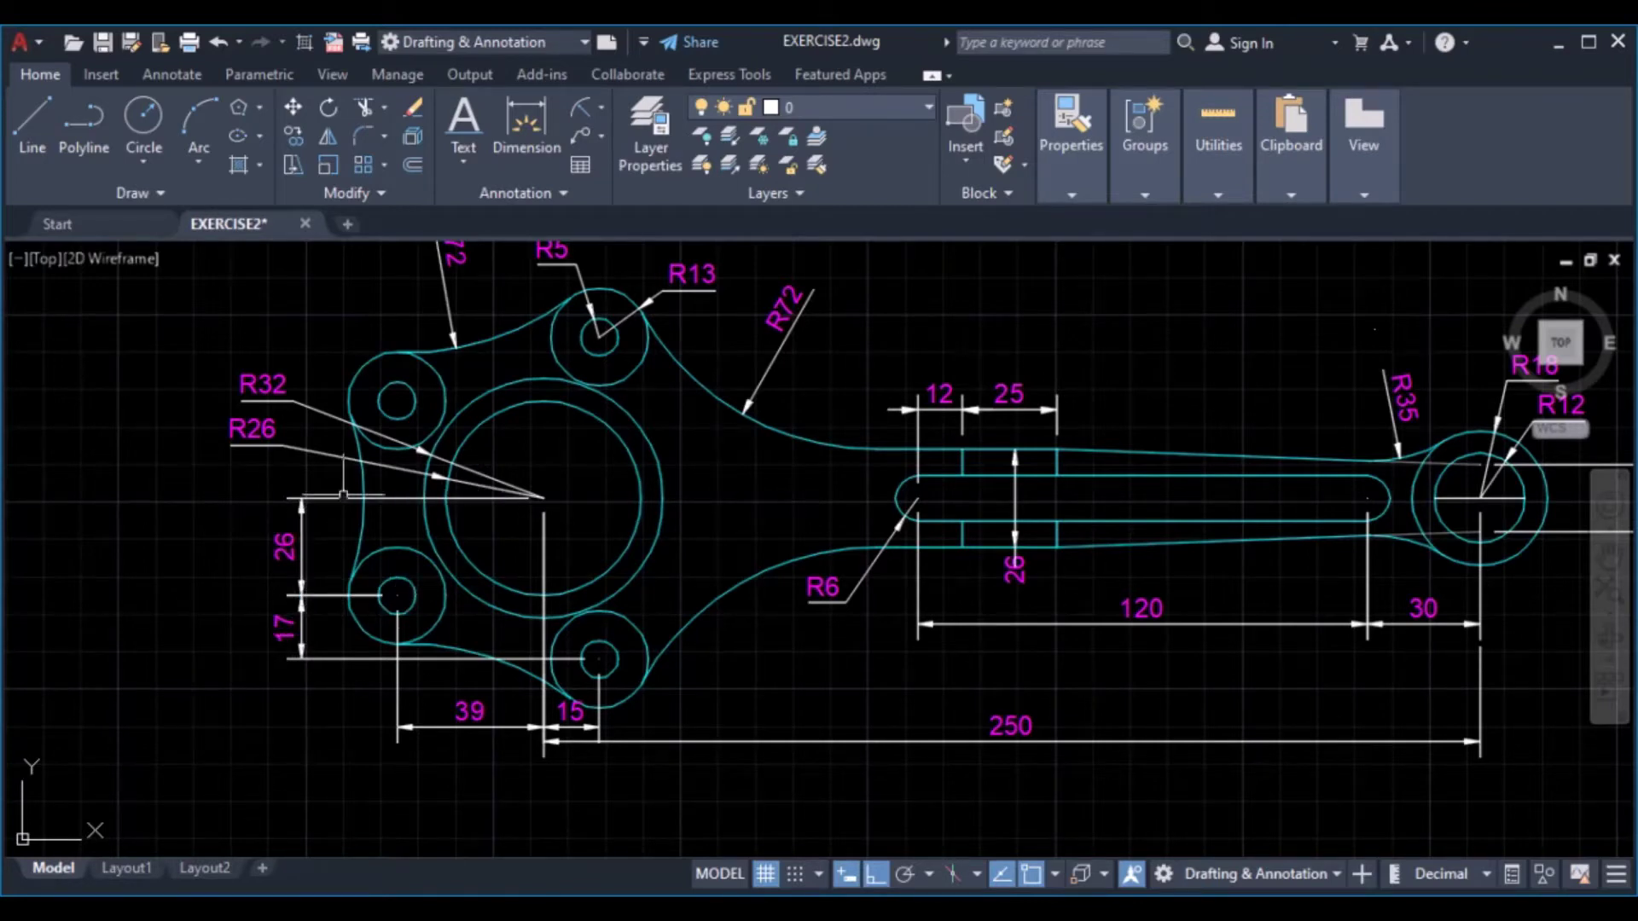
pyautogui.scroll(-5, 388, 501)
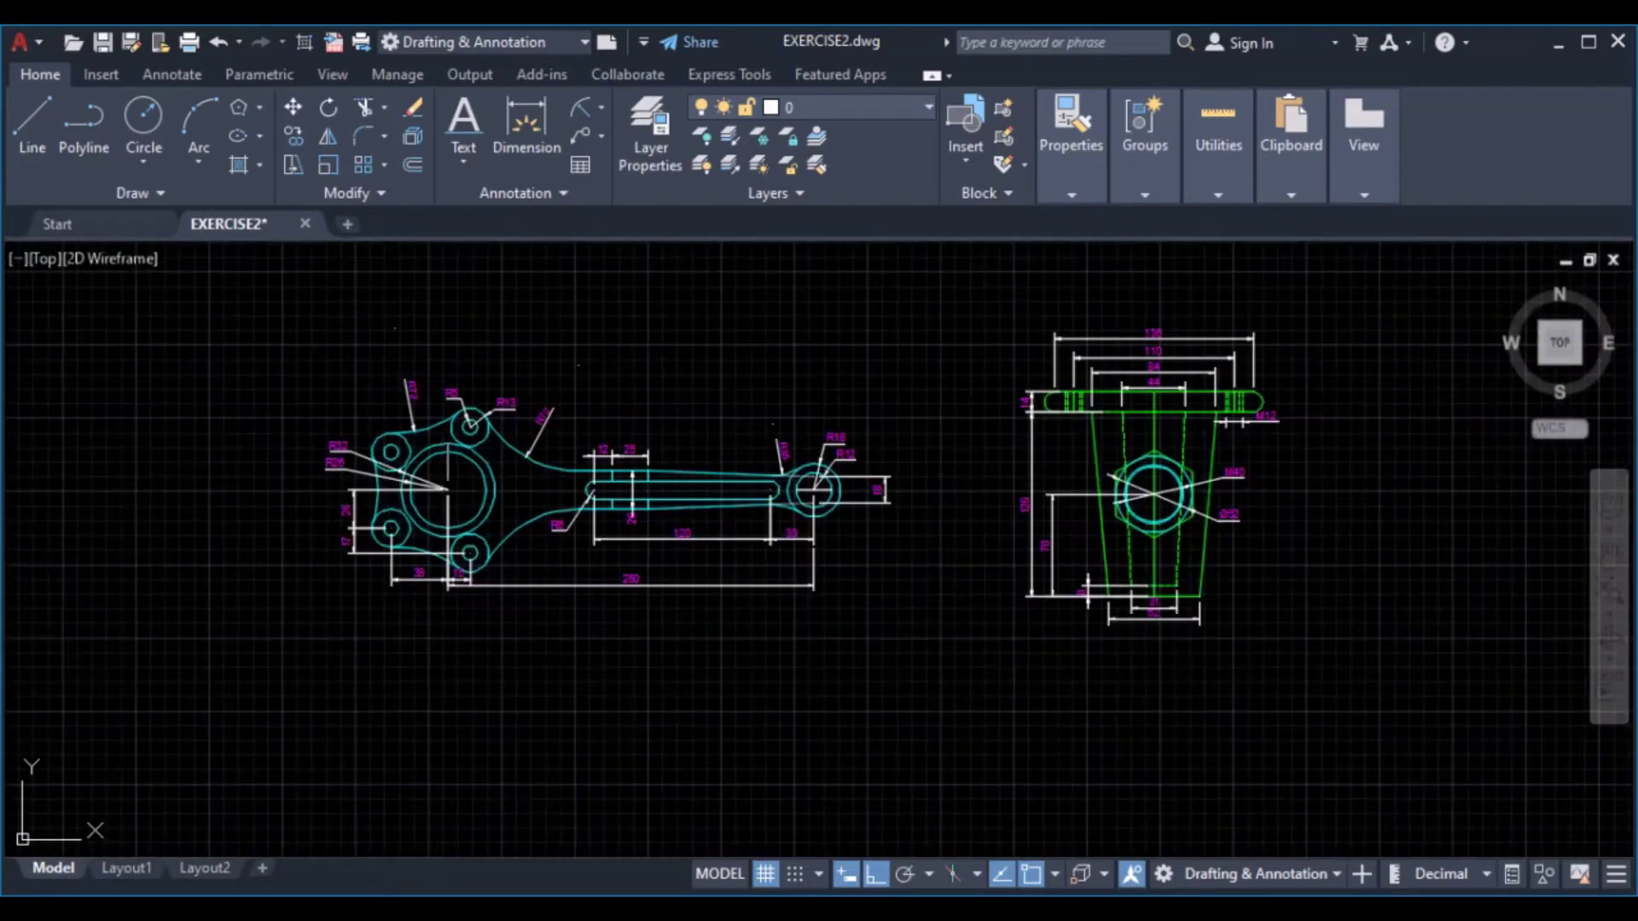
pyautogui.scroll(5, 339, 545)
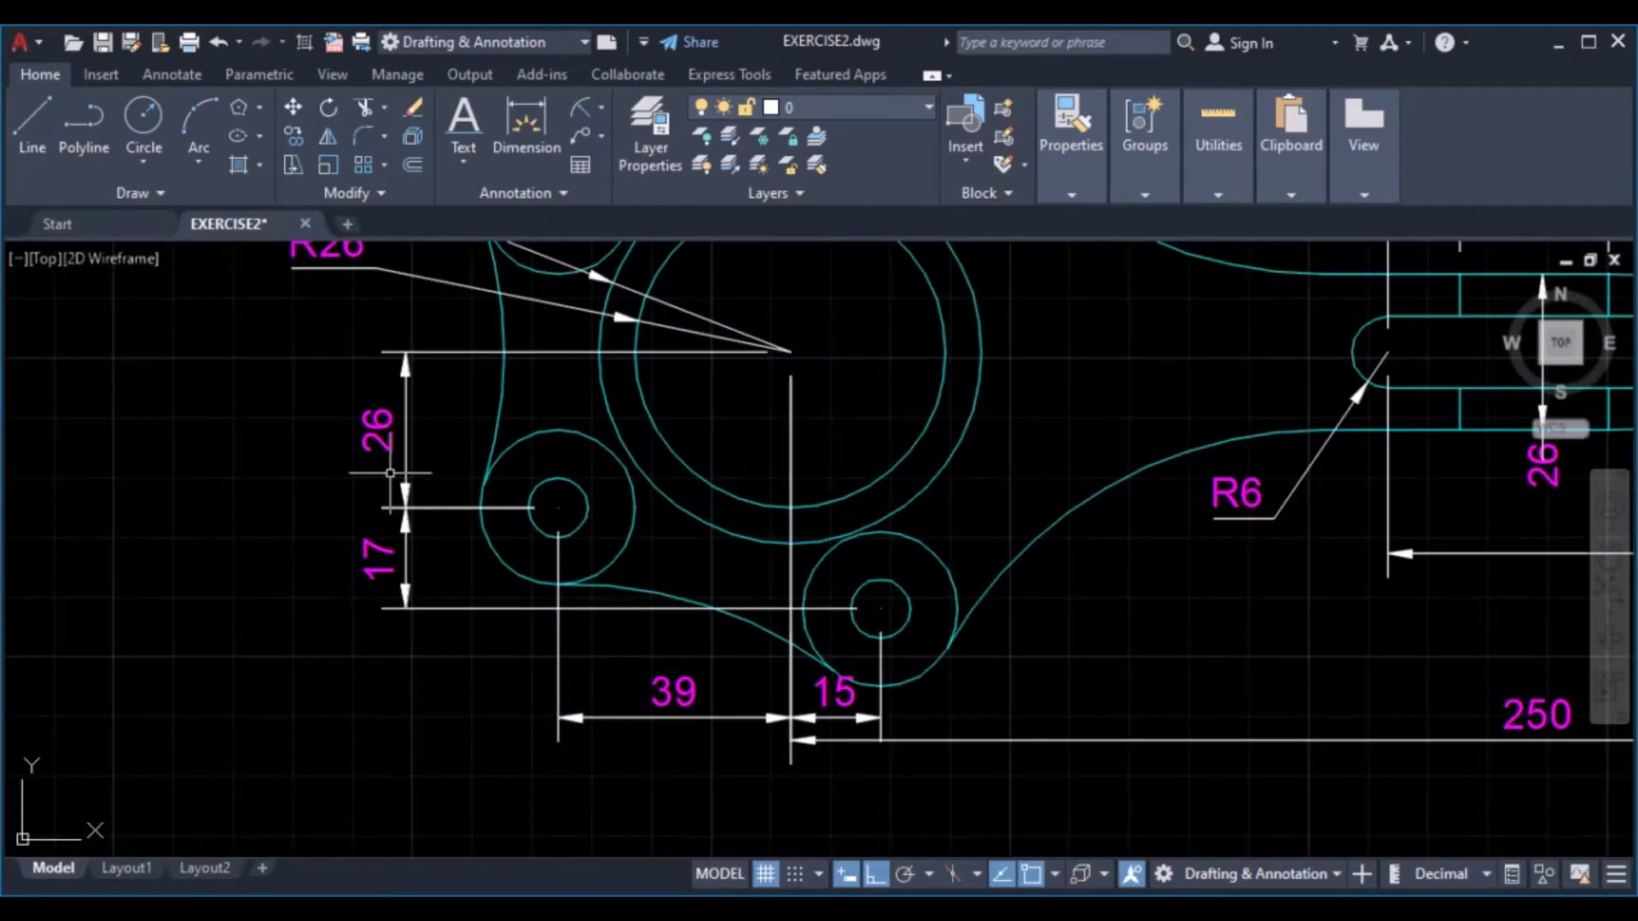
# Stretch the left end of the horizontal centre line further left, past the outer edge of the radius 32 circle
pyautogui.scroll(-5, 392, 536)
pyautogui.moveTo(512, 341)
pyautogui.mouseDown(button='middle')
pyautogui.moveTo(537, 568)
pyautogui.moveTo(466, 759)
pyautogui.mouseUp(button='middle')
pyautogui.scroll(-3, 530, 432)
pyautogui.moveTo(530, 432); pyautogui.dragTo(438, 676, button='middle')
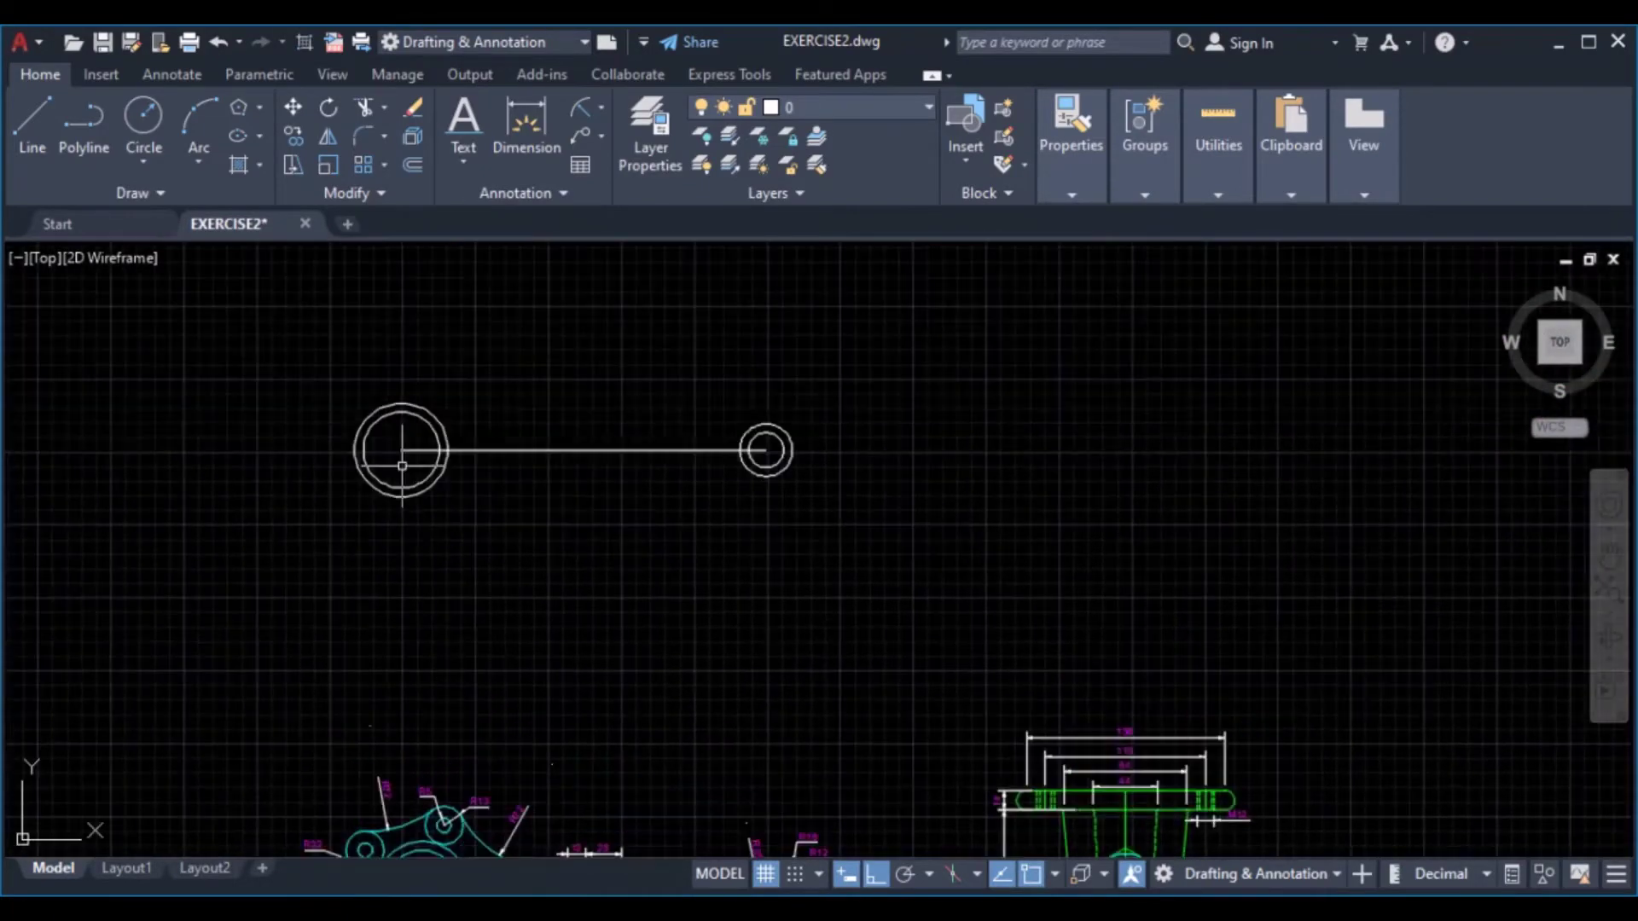
pyautogui.scroll(5, 395, 452)
pyautogui.moveTo(523, 460); pyautogui.dragTo(695, 446, button='middle')
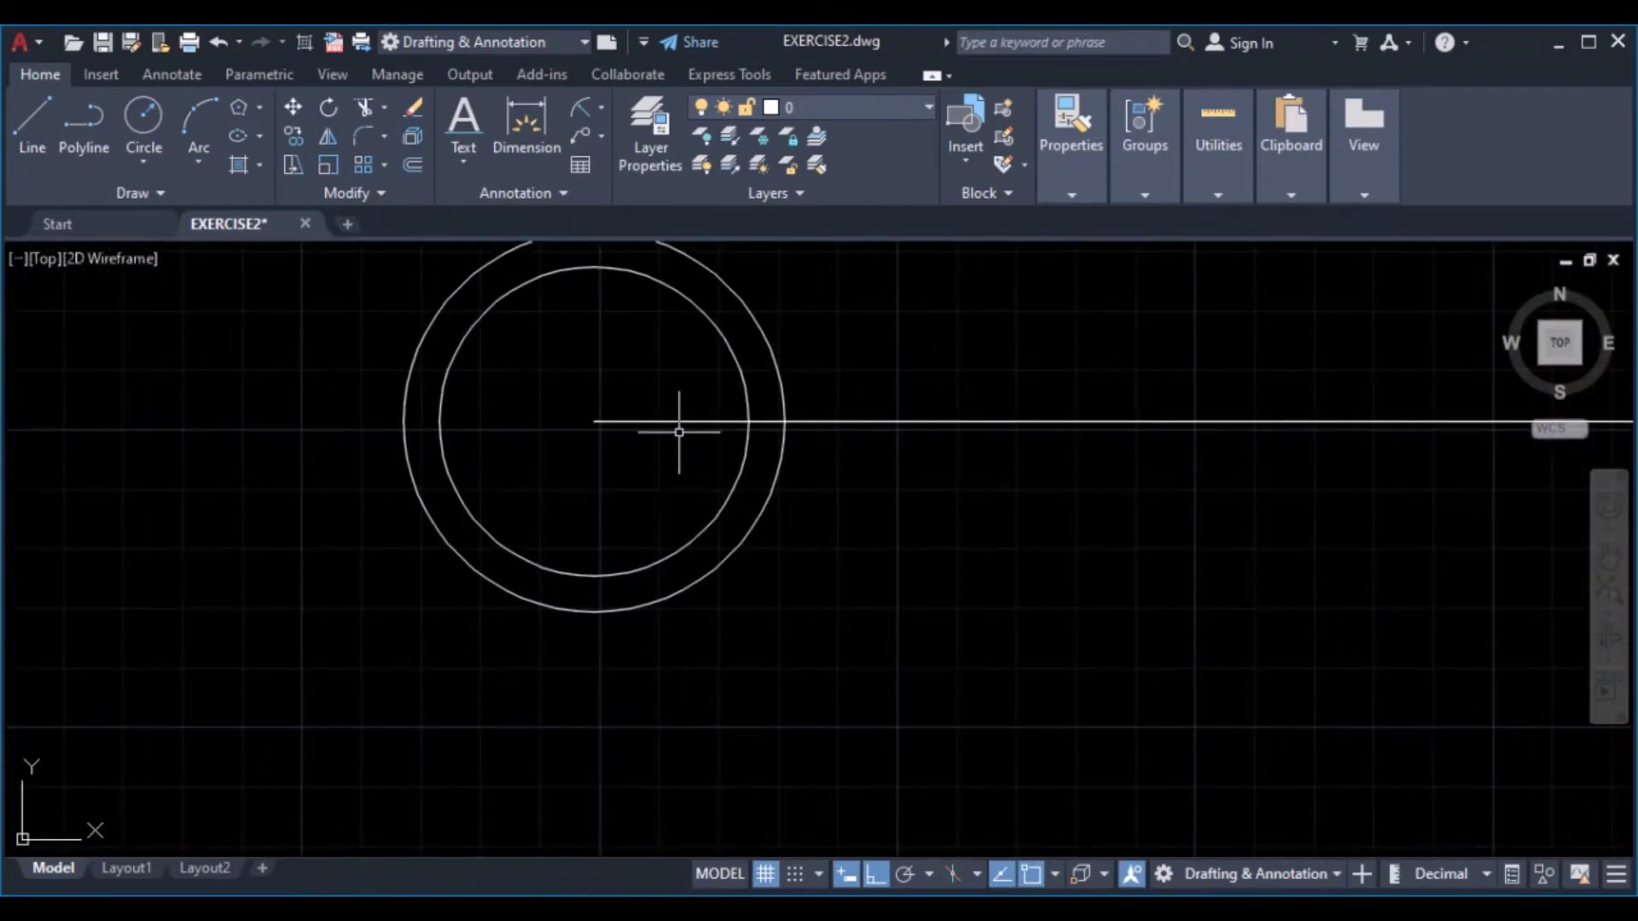
pyautogui.click(648, 421)
pyautogui.click(594, 421)
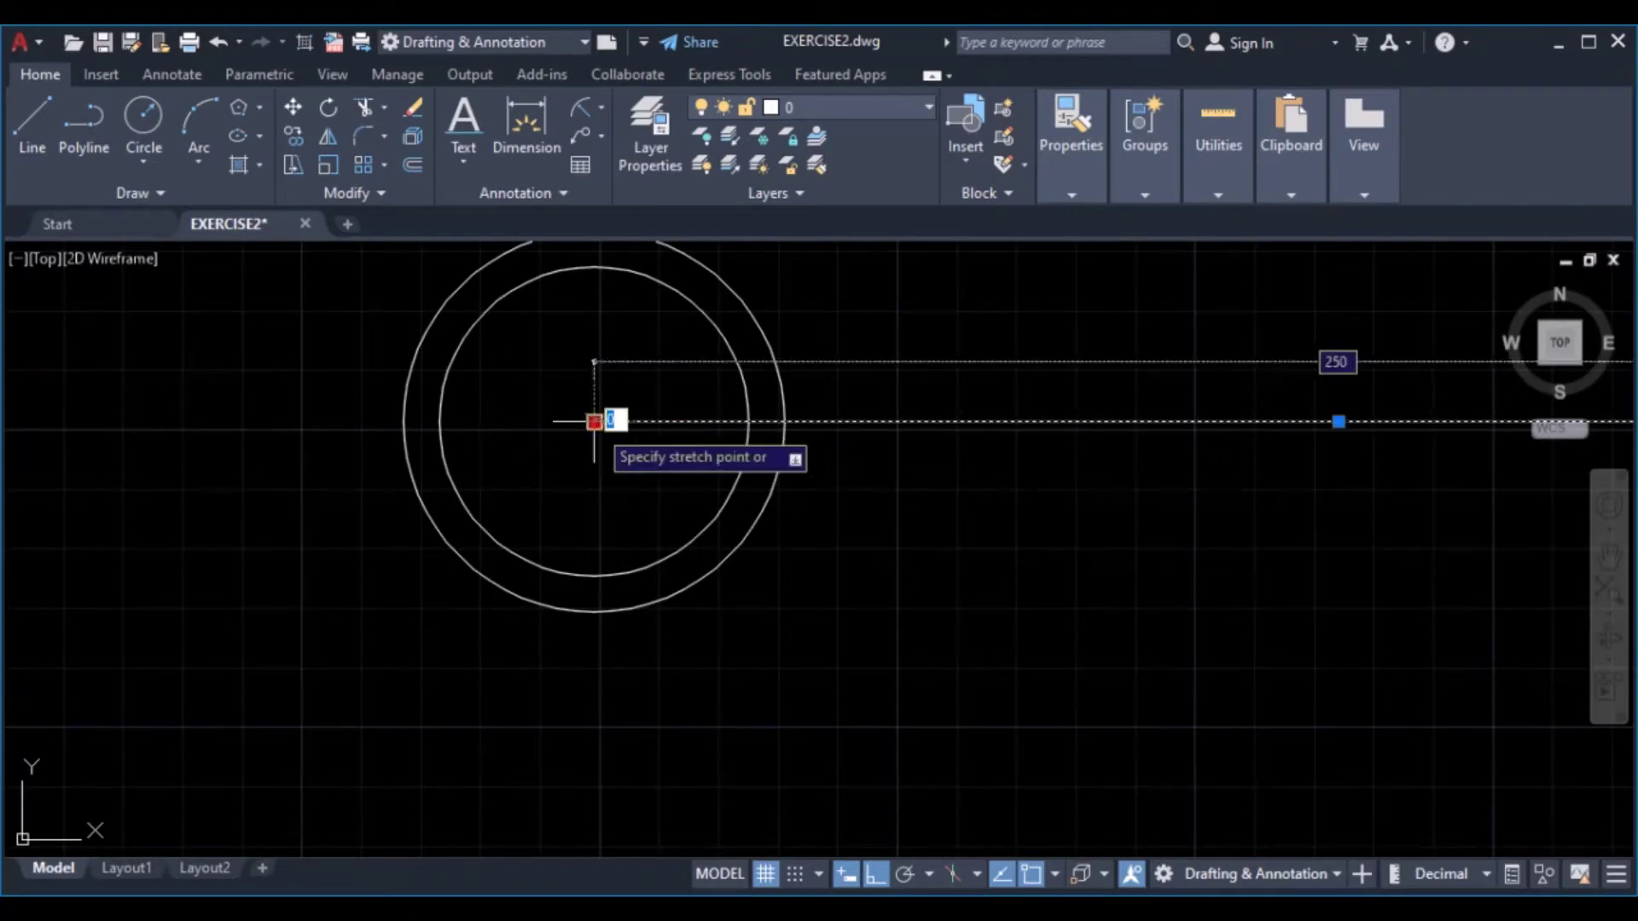
pyautogui.click(245, 421)
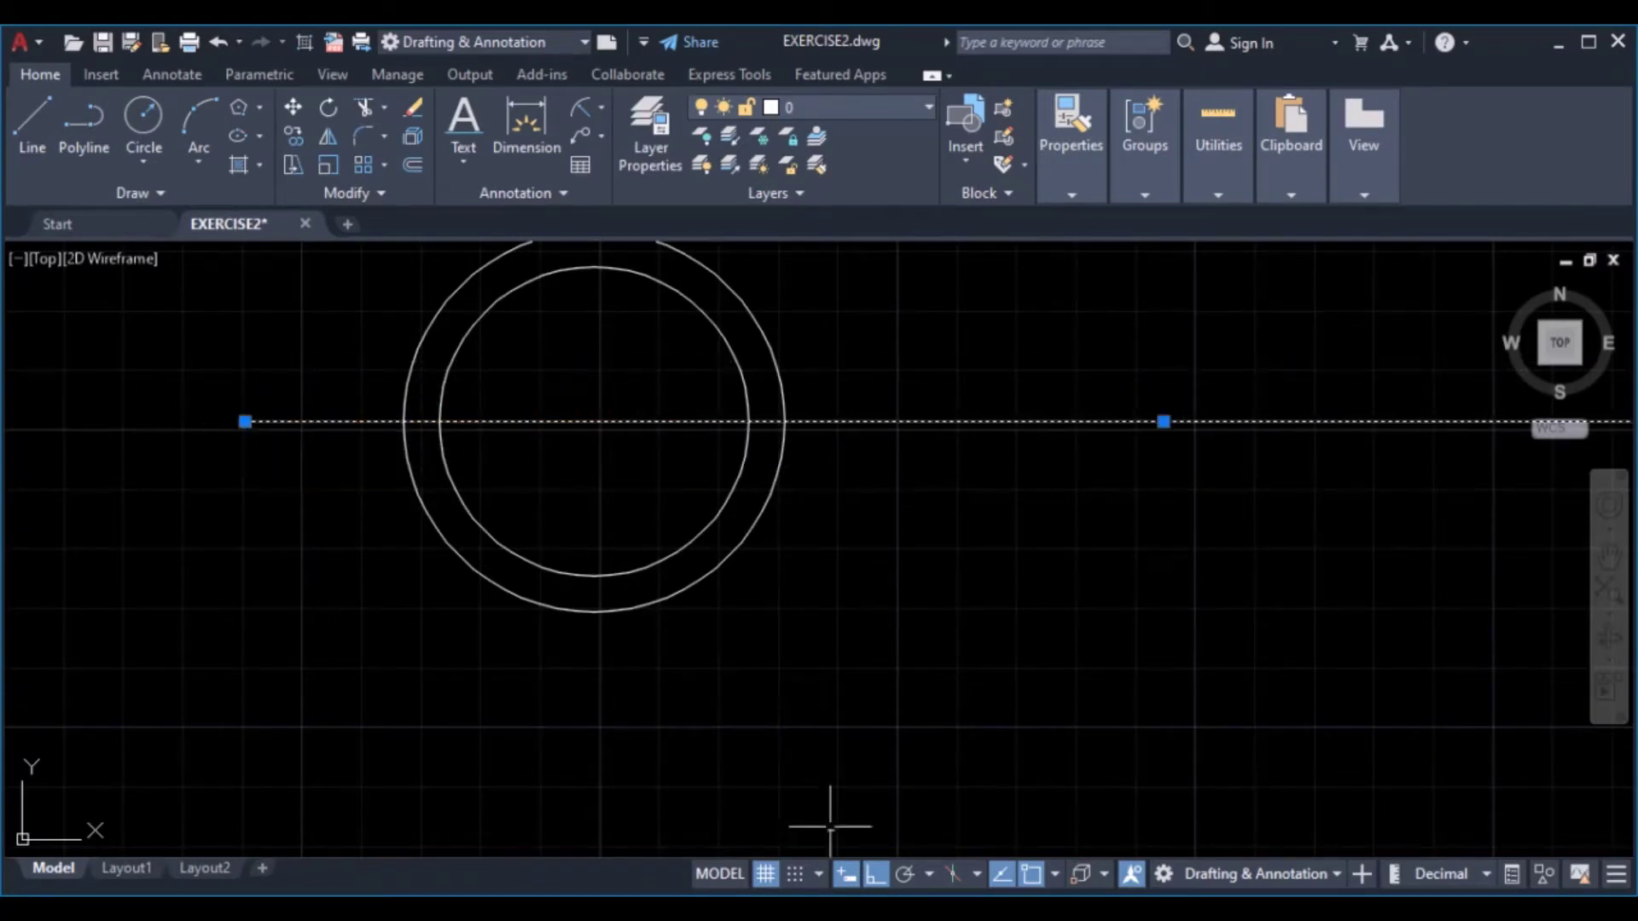
pyautogui.press('Escape')
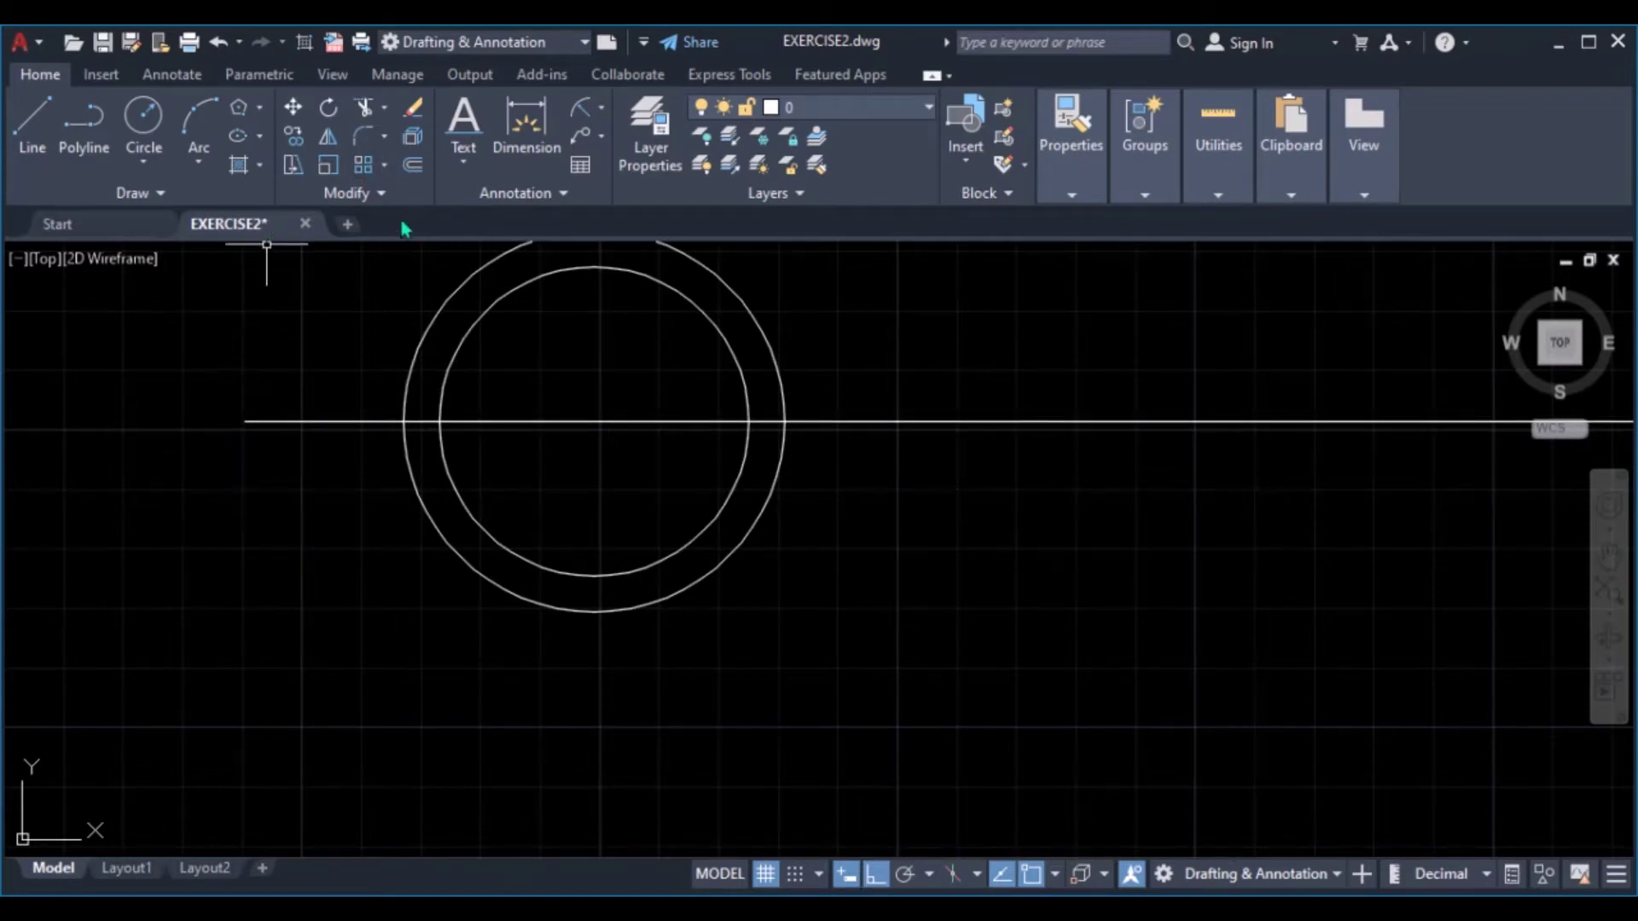
# Offset the horizontal centre line downwards by 26 and by 43 to create two parallel lines
pyautogui.click(412, 165)
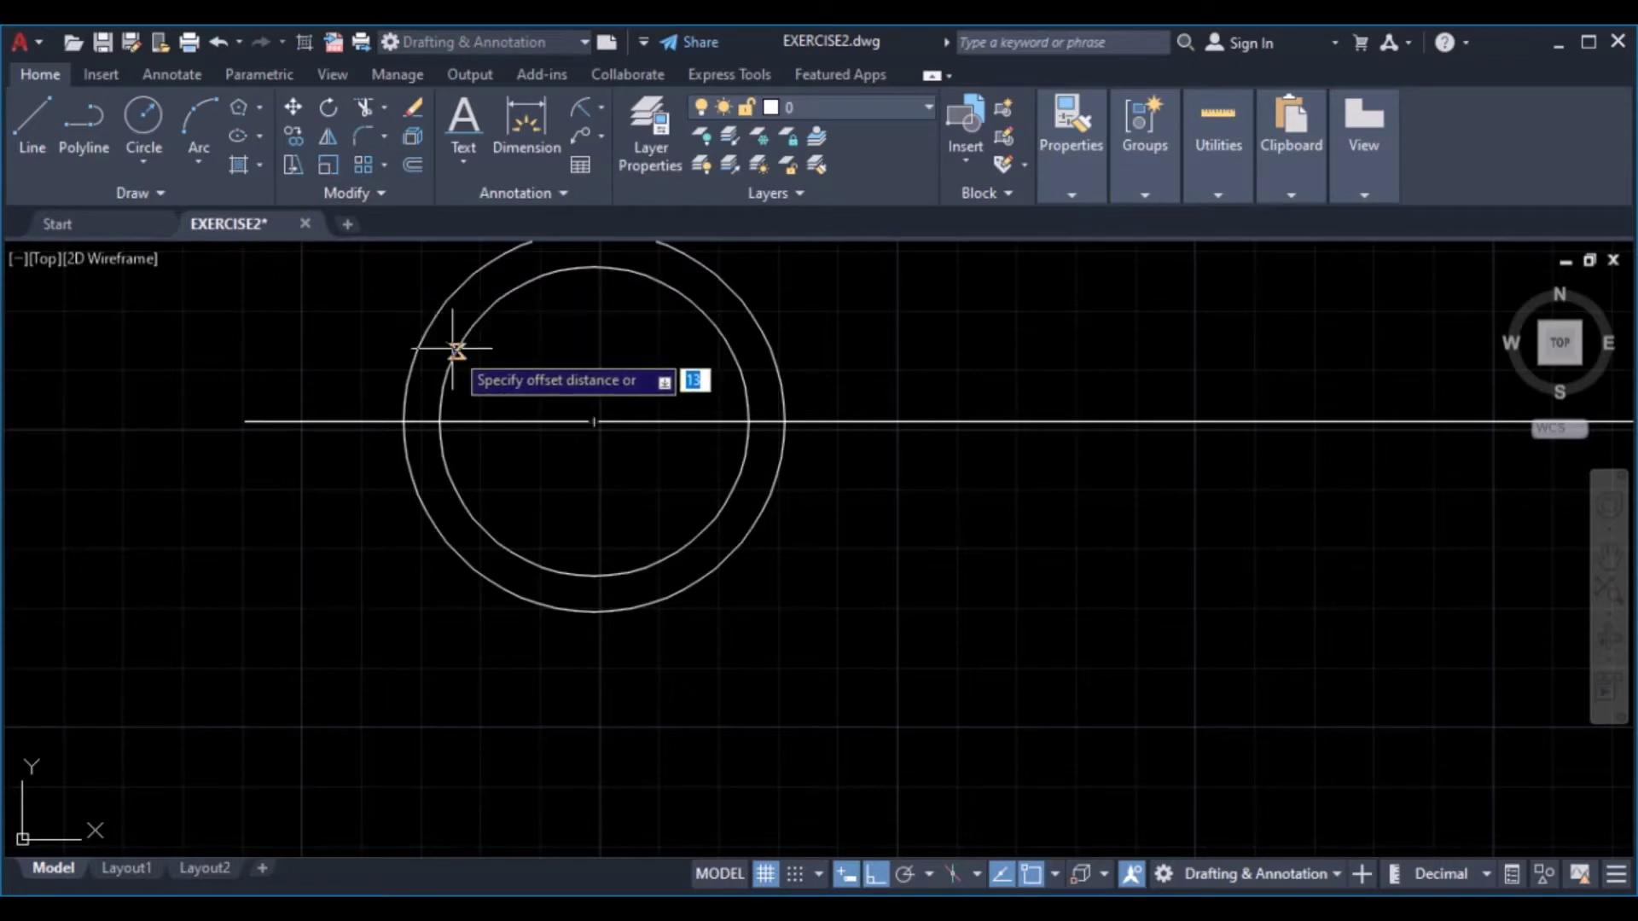
pyautogui.write('26')
pyautogui.press('Return')
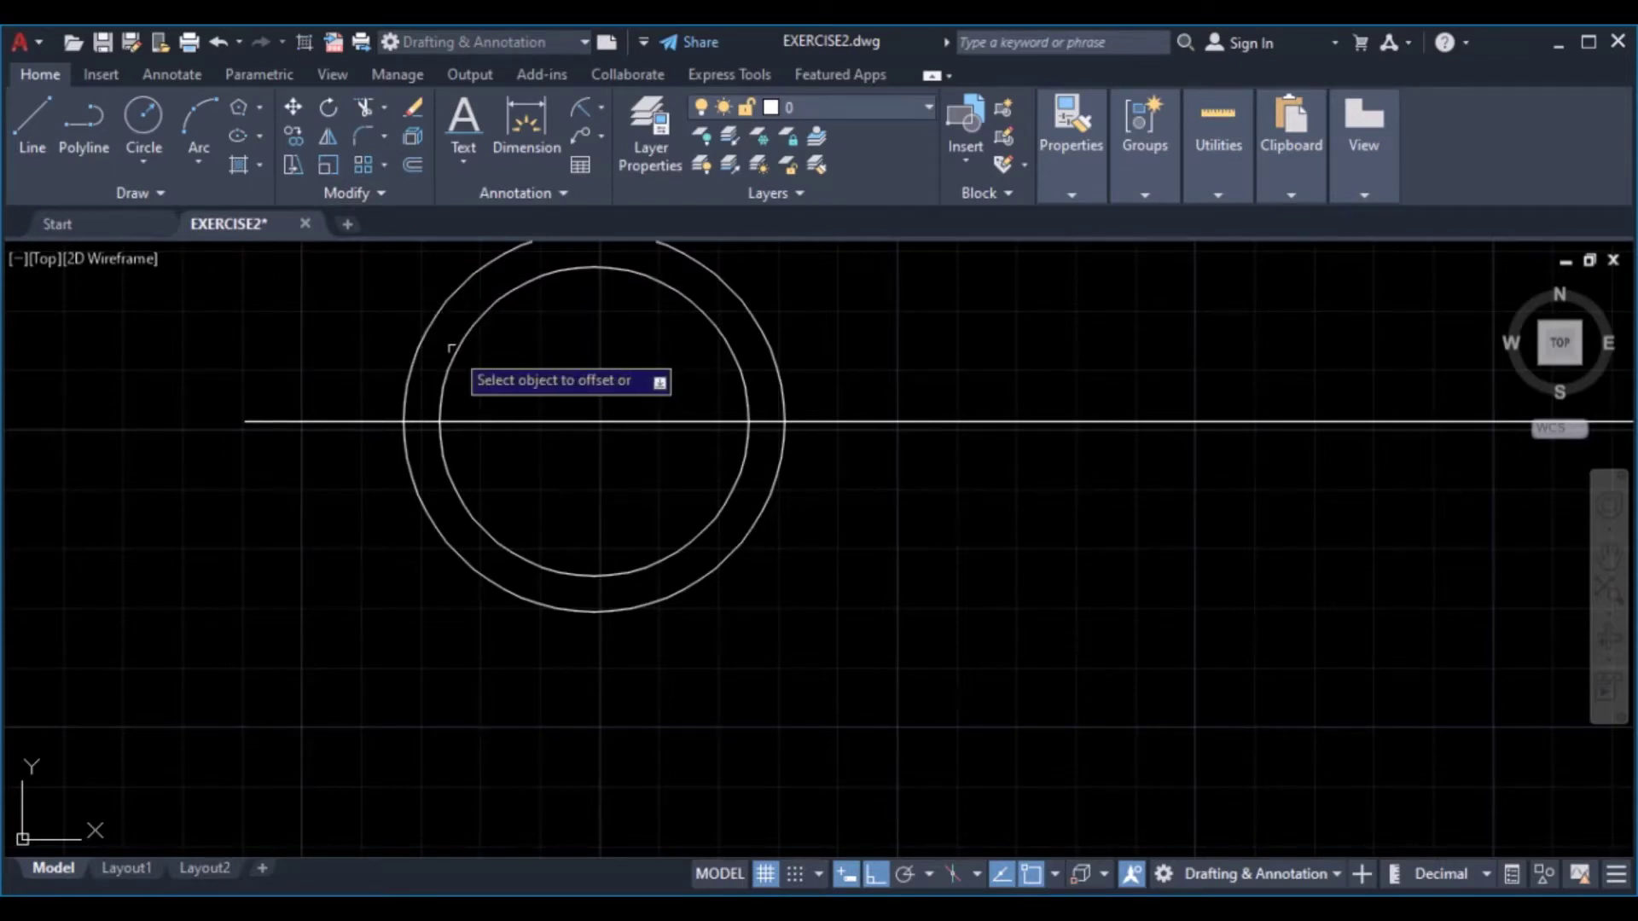
pyautogui.click(838, 421)
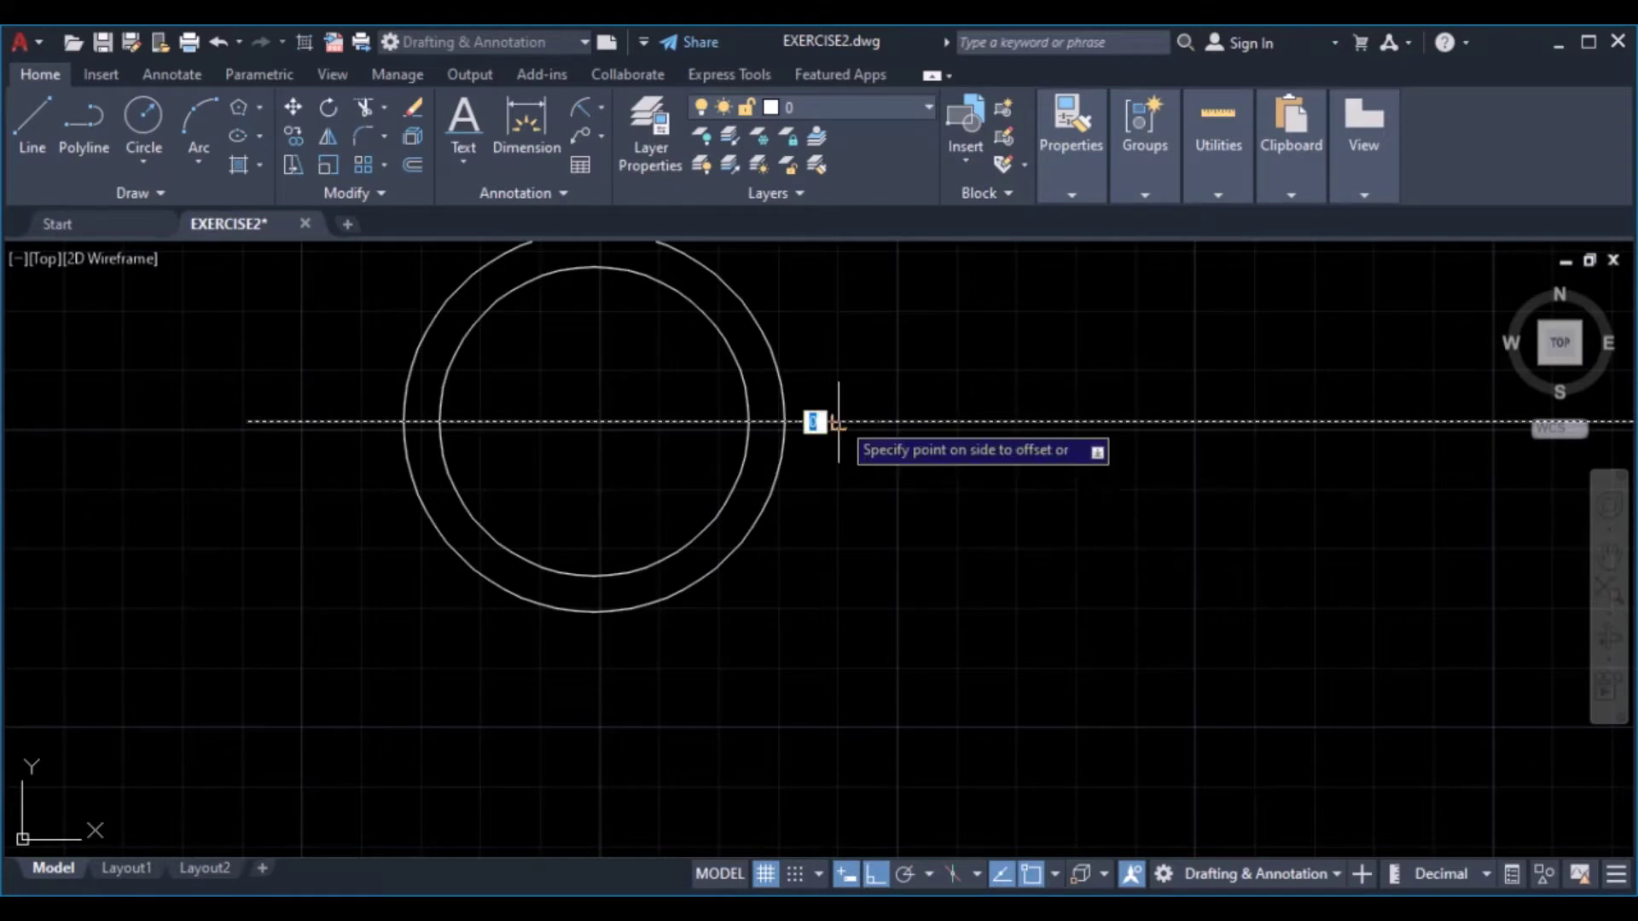
pyautogui.click(822, 577)
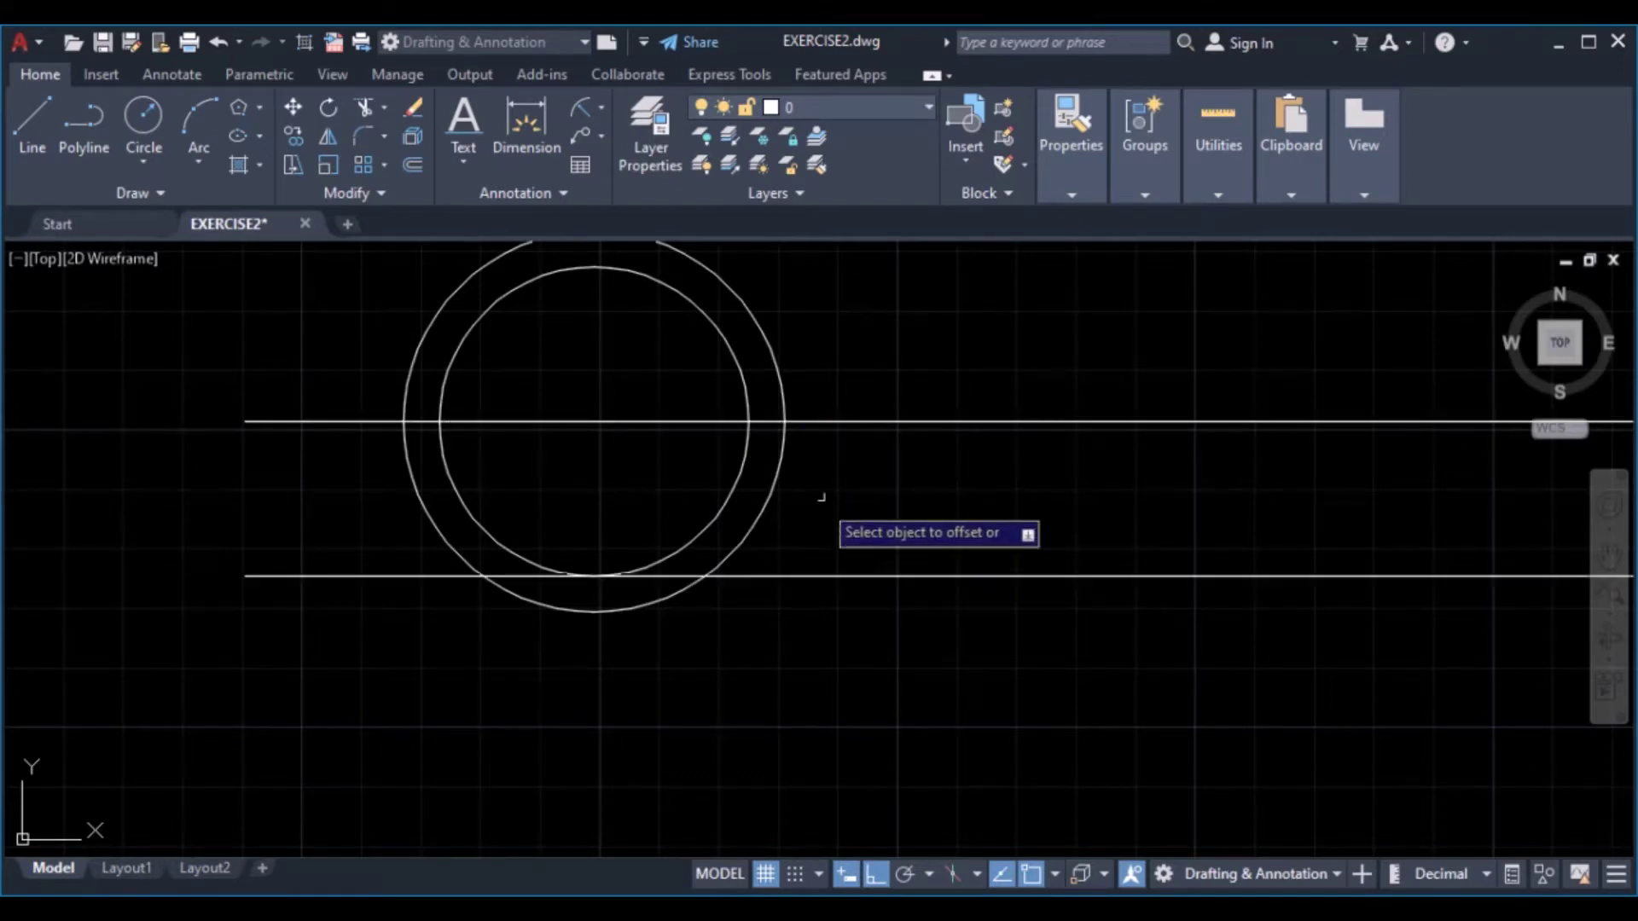
pyautogui.click(829, 421)
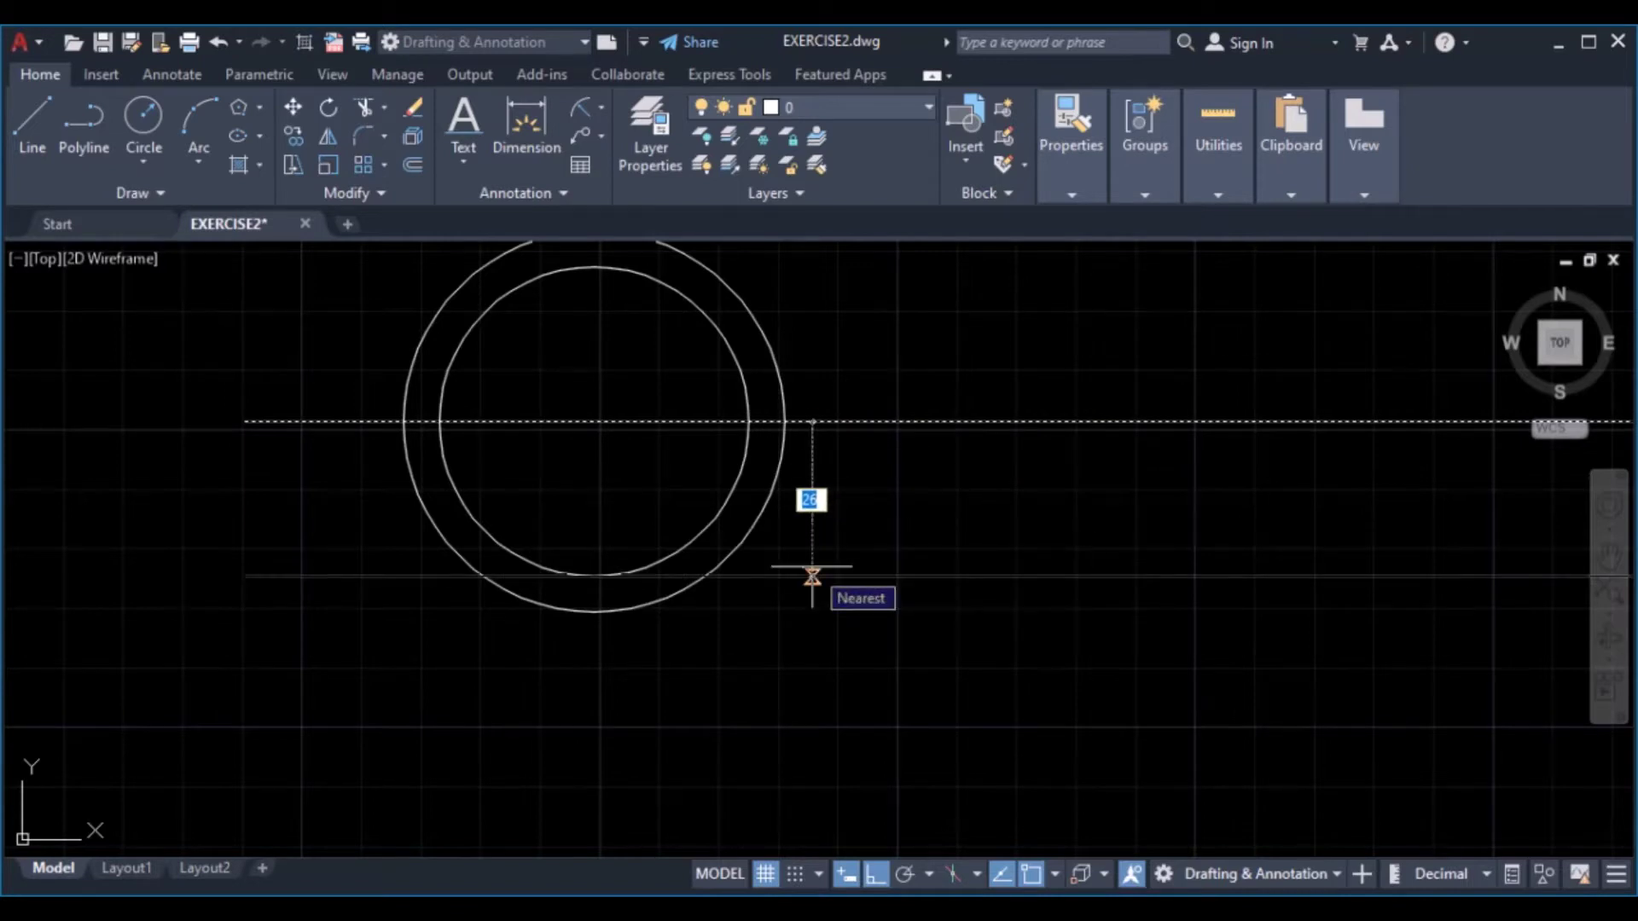
pyautogui.write('43')
pyautogui.press('Return')
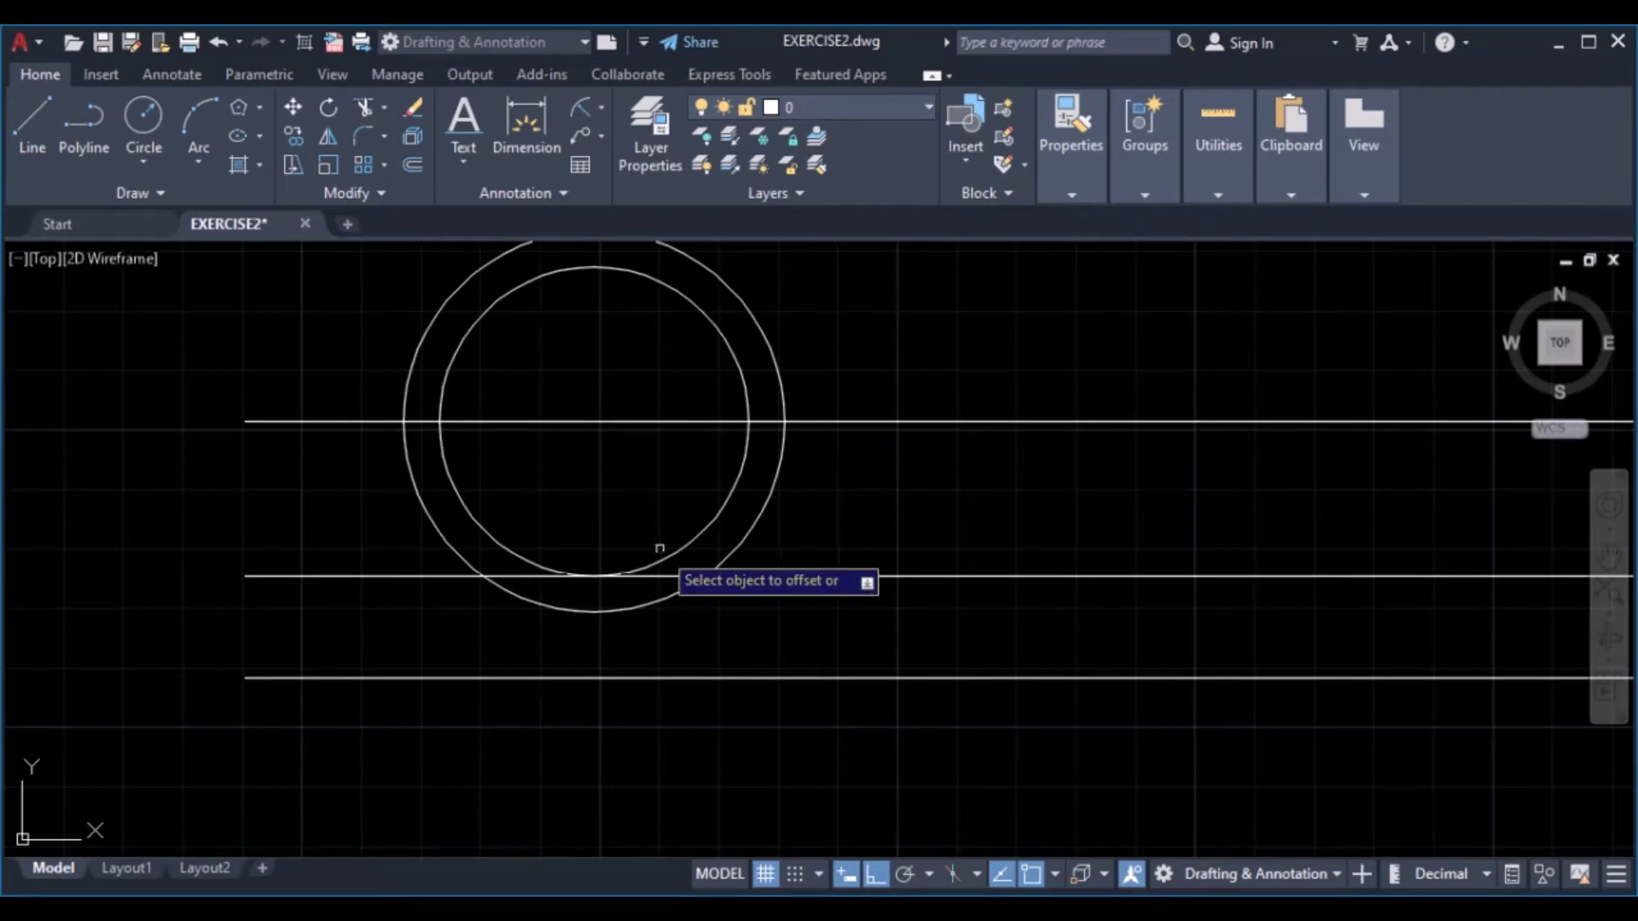
# Check the reference lever for the horizontal distances from the large circle's centre to the two lower lobe circles
pyautogui.scroll(-3, 588, 499)
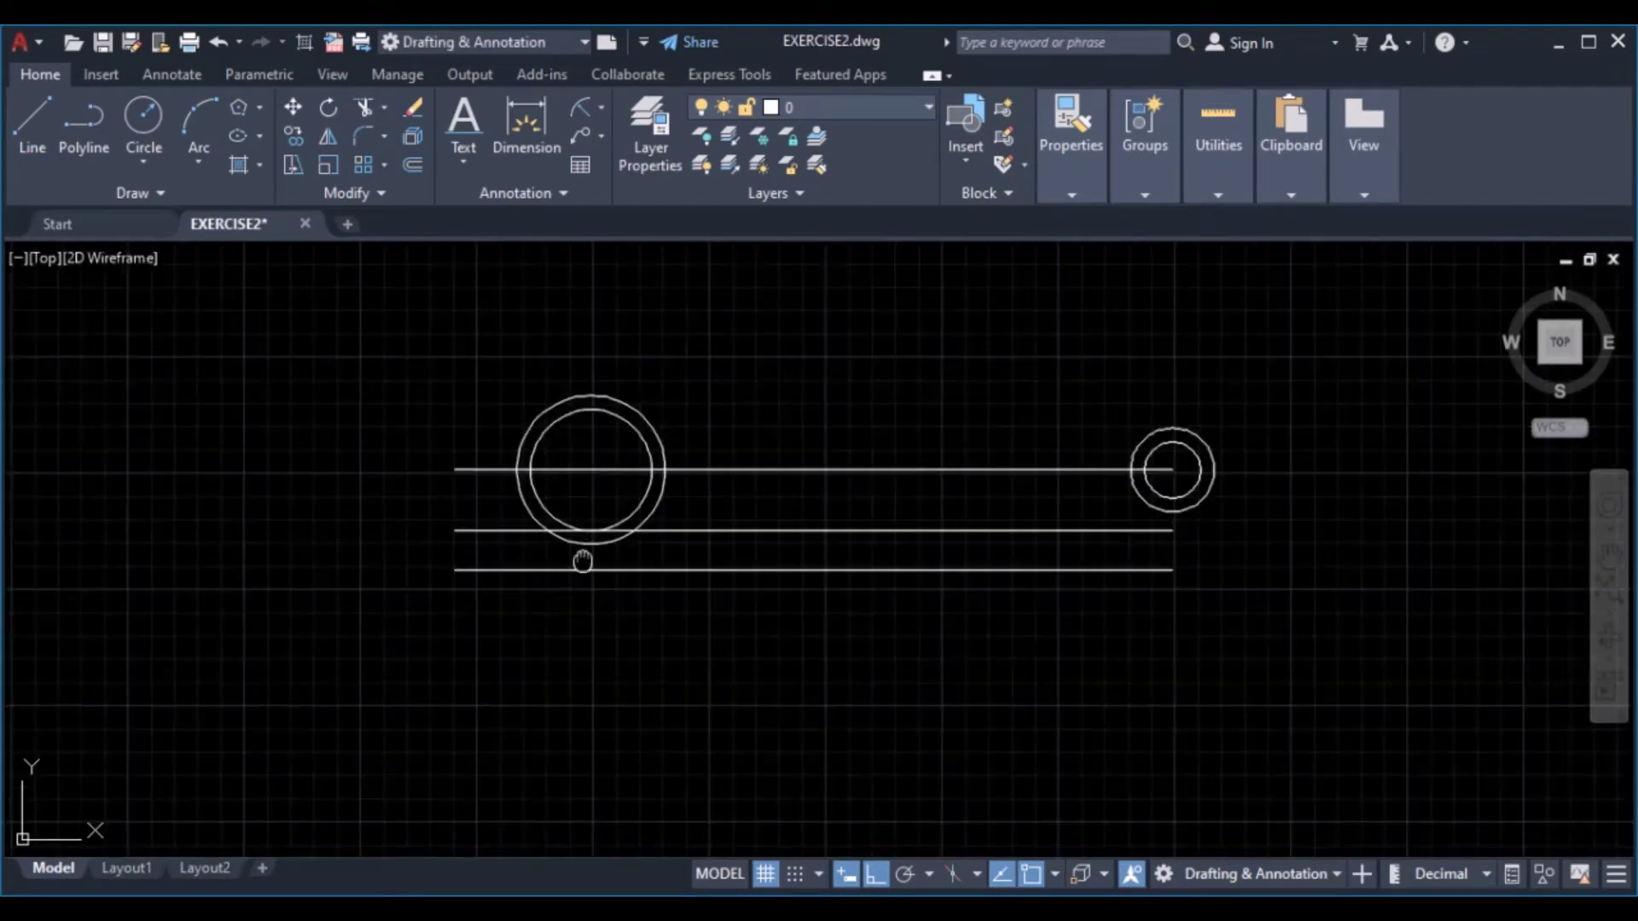
pyautogui.moveTo(582, 560); pyautogui.dragTo(597, 341, button='middle')
pyautogui.scroll(-2, 658, 530)
pyautogui.scroll(3, 709, 686)
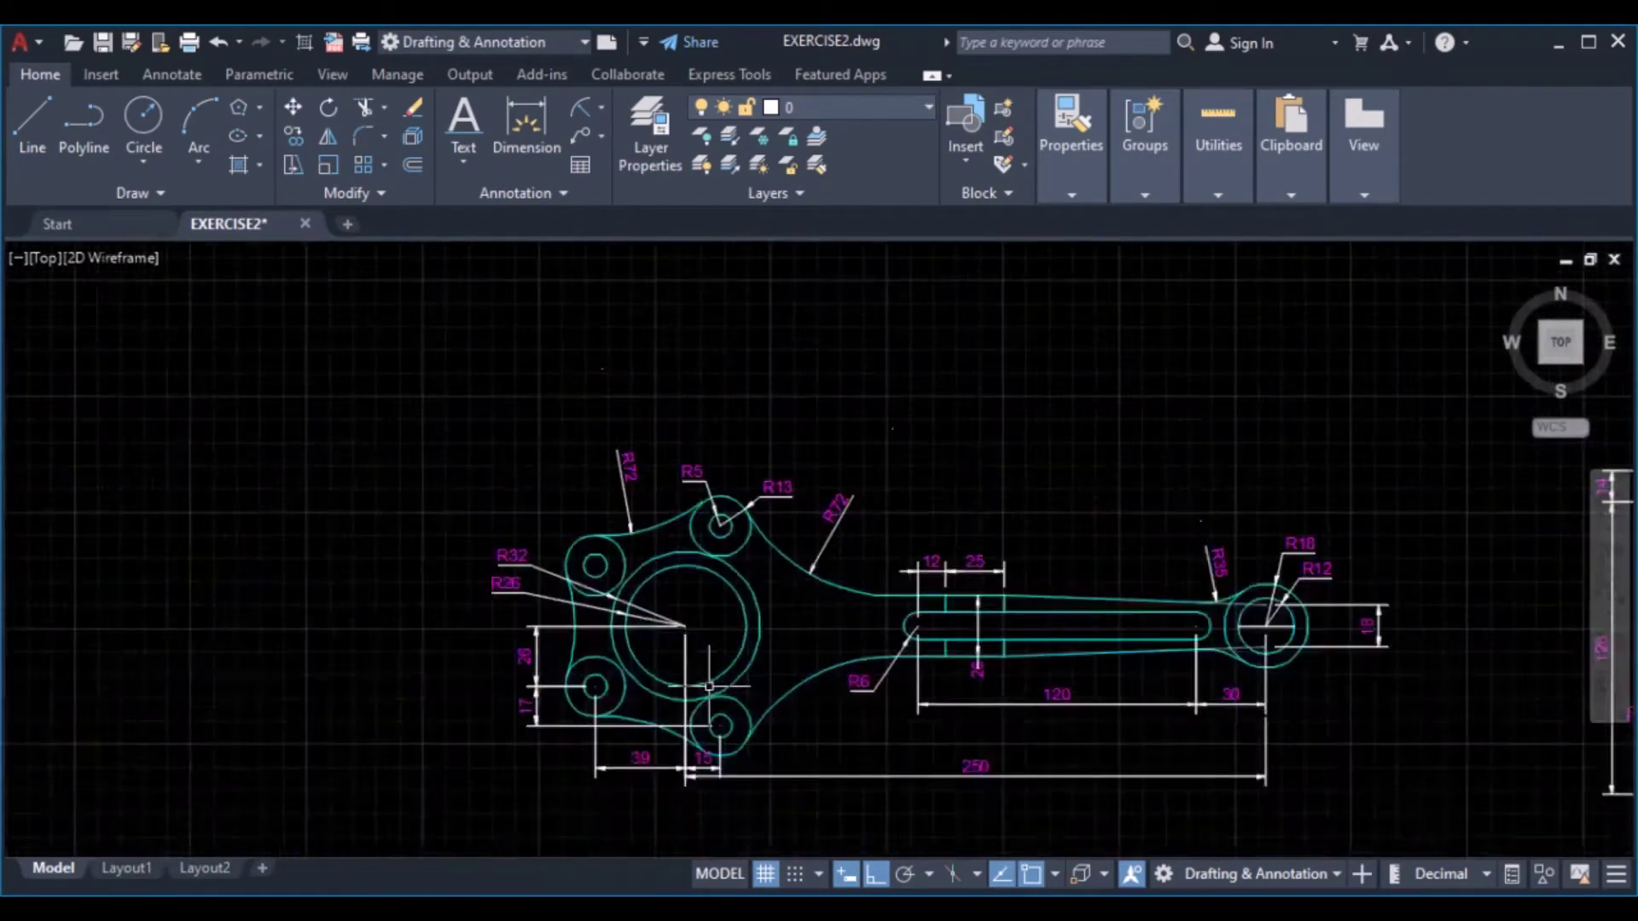
pyautogui.scroll(2, 708, 685)
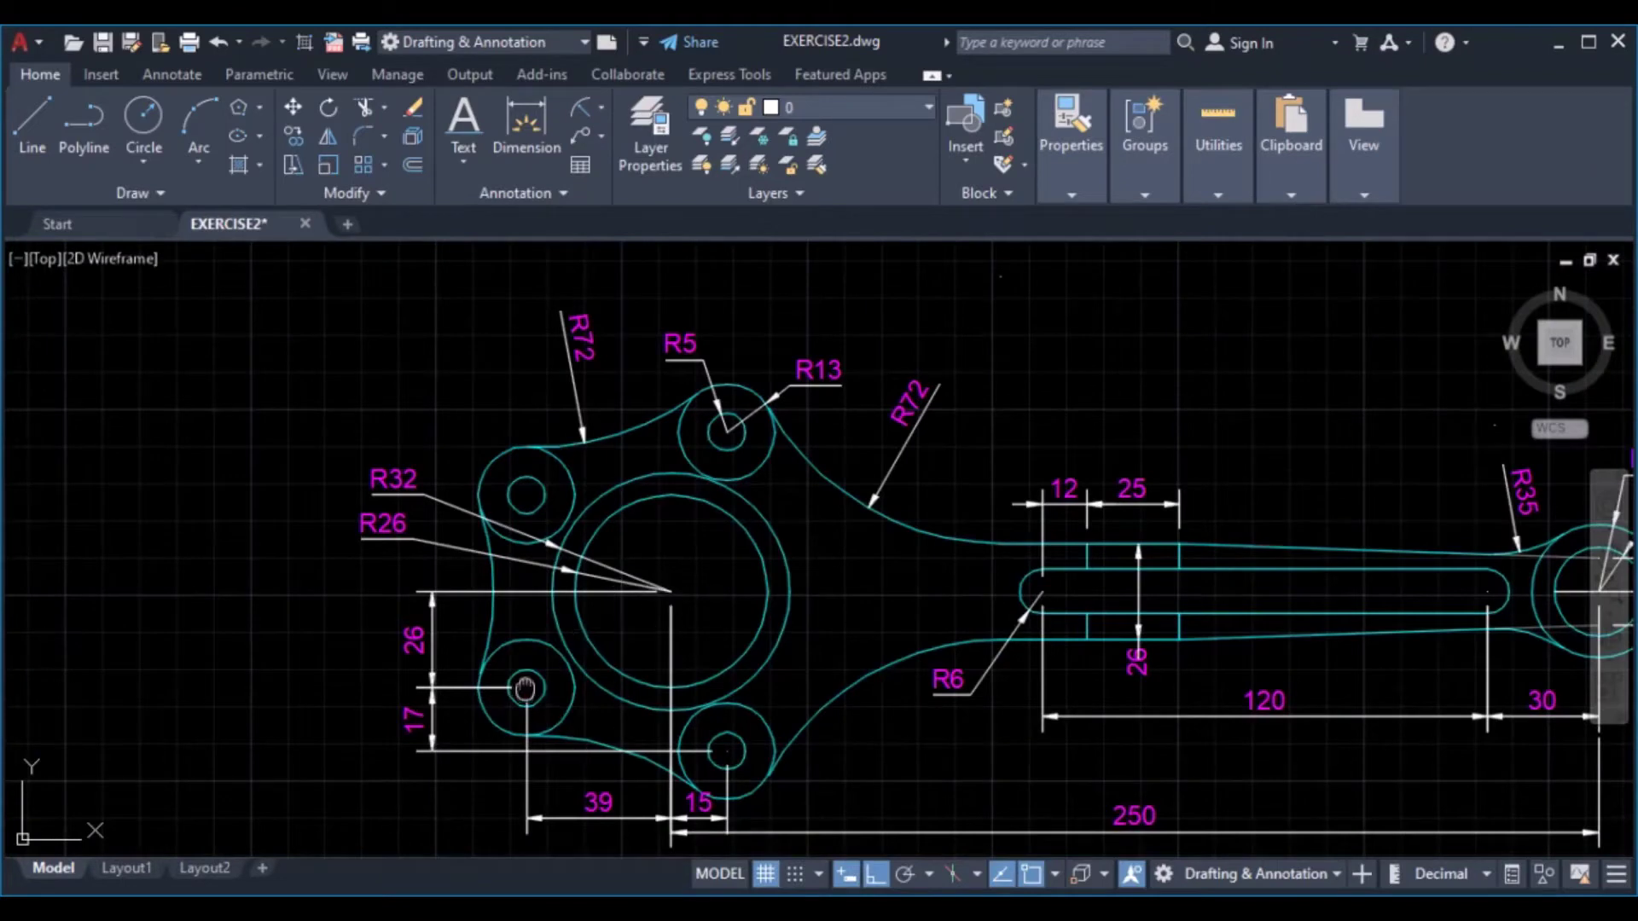
pyautogui.moveTo(524, 688); pyautogui.dragTo(536, 598, button='middle')
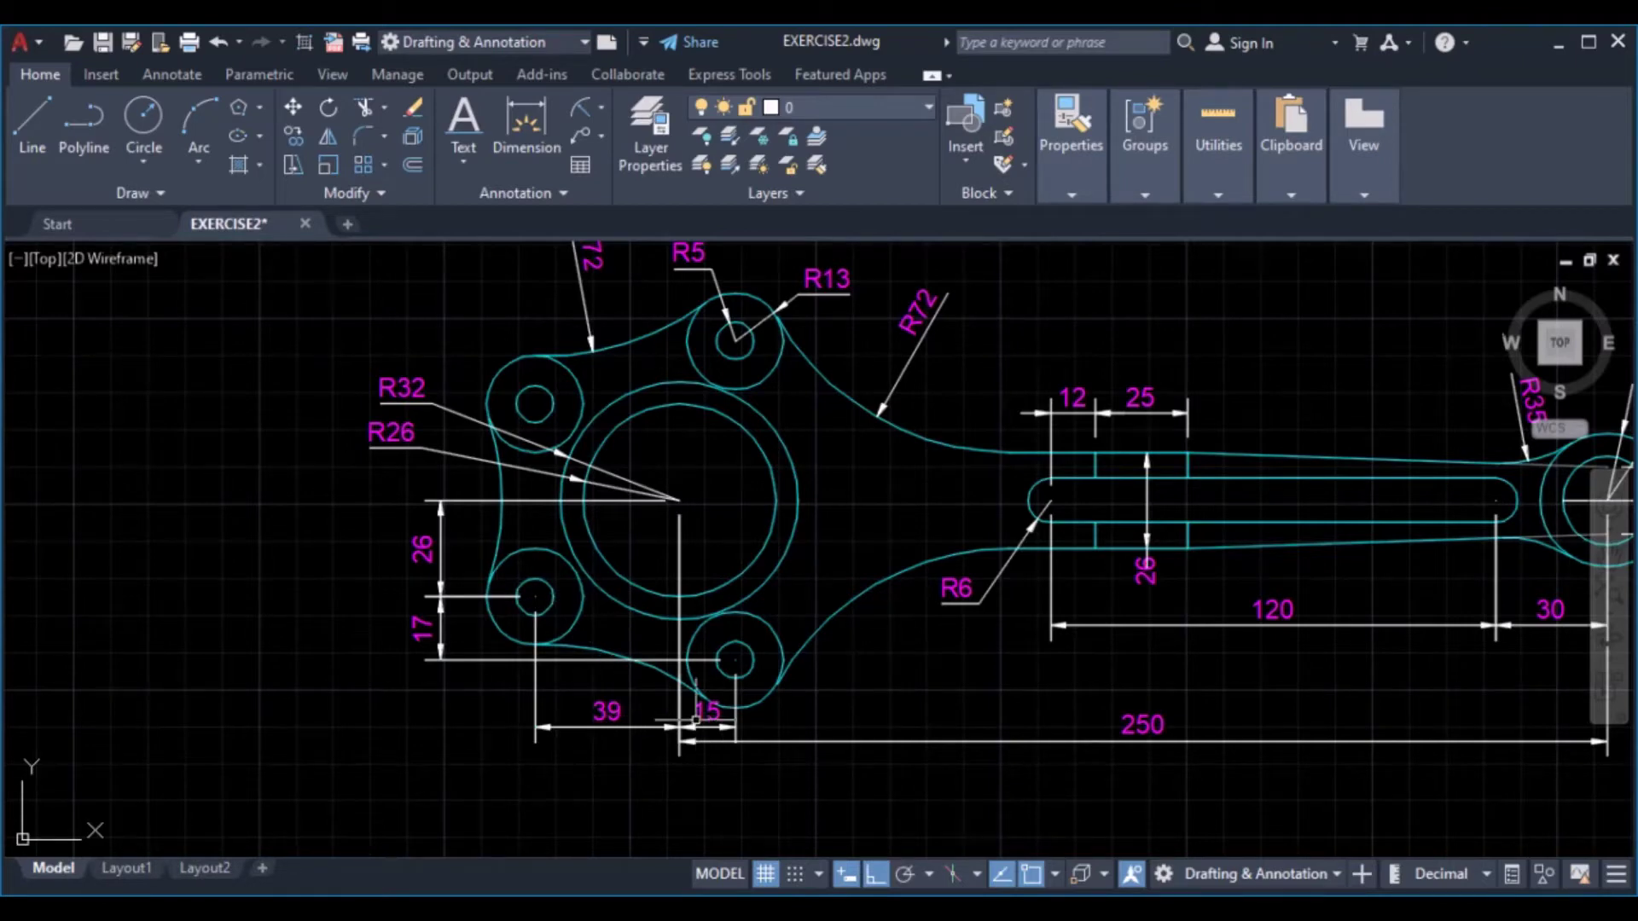
pyautogui.scroll(2, 695, 719)
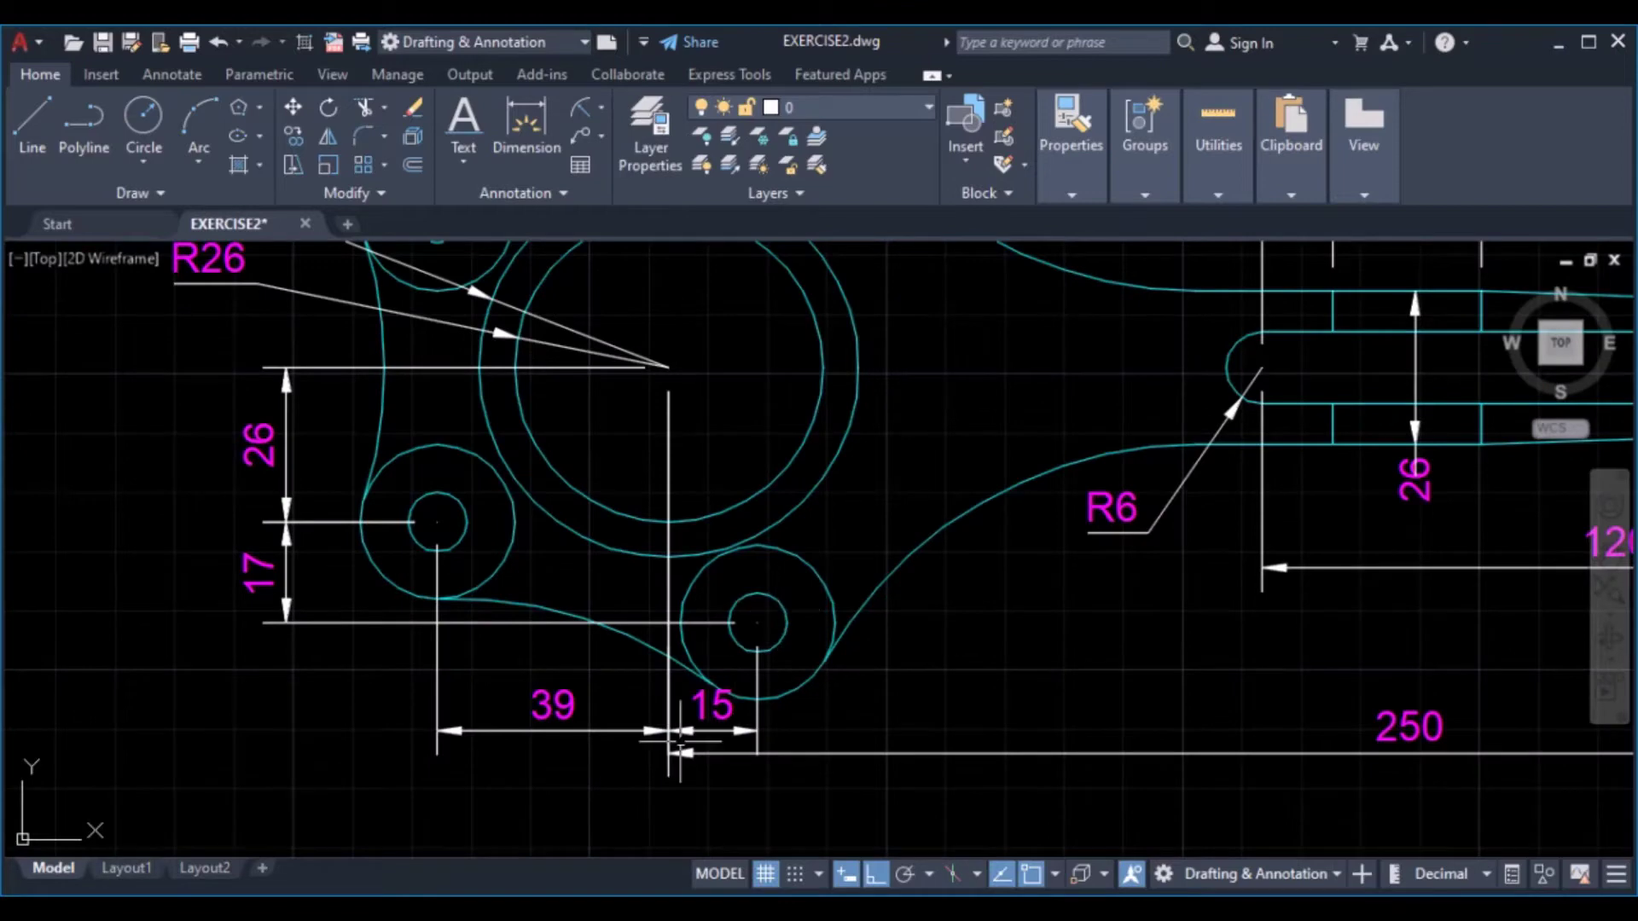
pyautogui.scroll(-2, 719, 533)
pyautogui.scroll(-5, 719, 533)
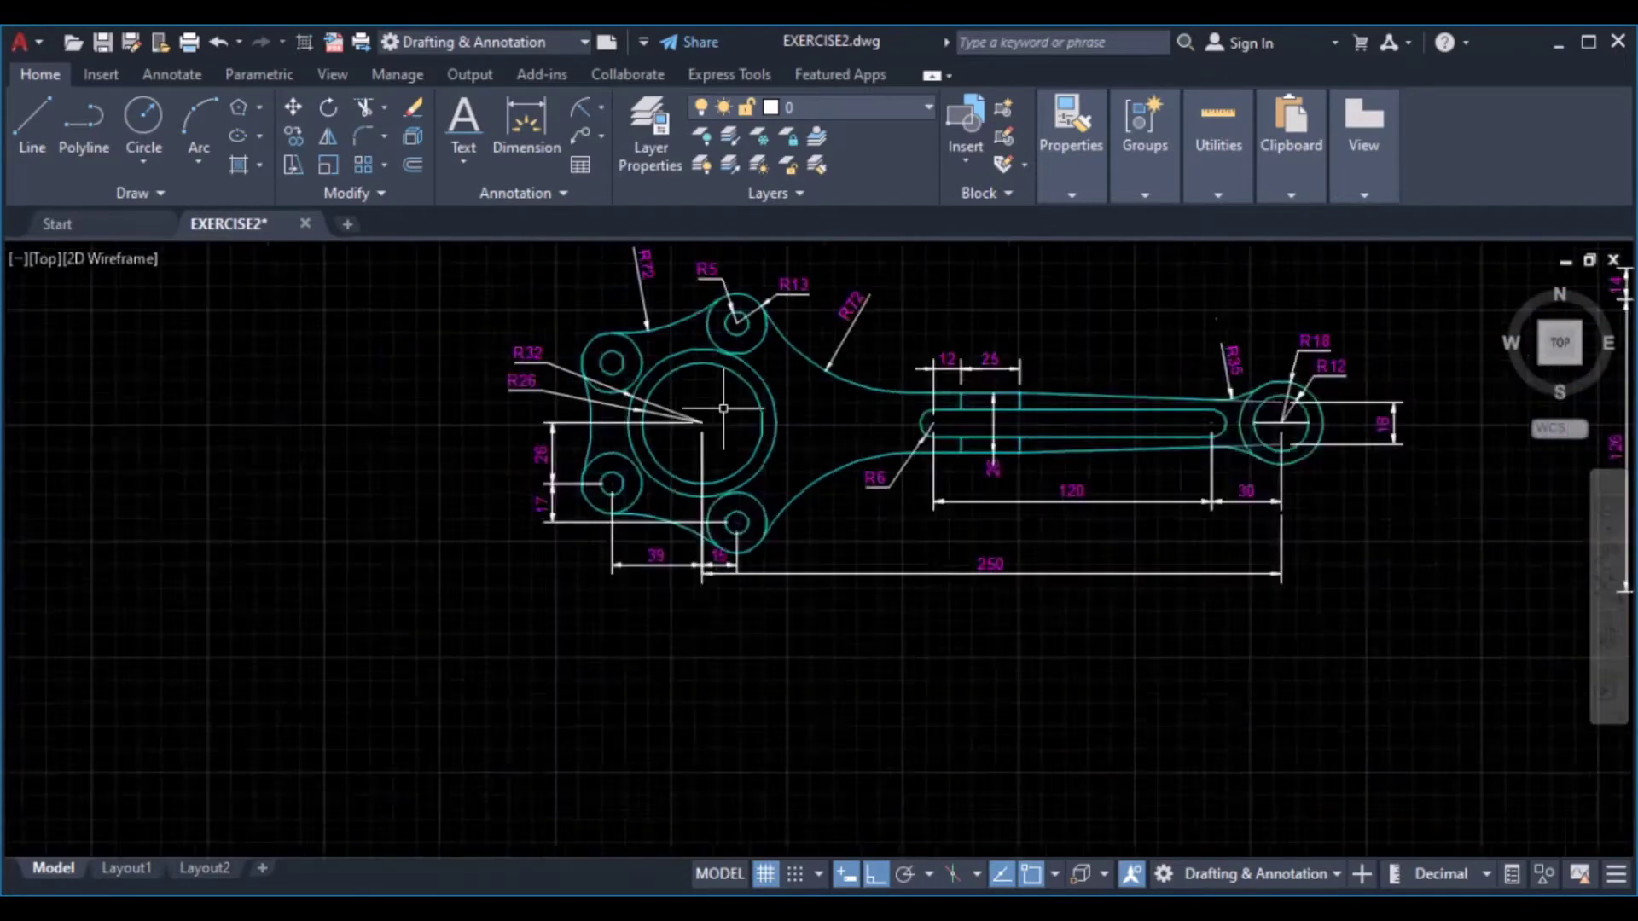
pyautogui.moveTo(627, 518); pyautogui.dragTo(621, 658, button='middle')
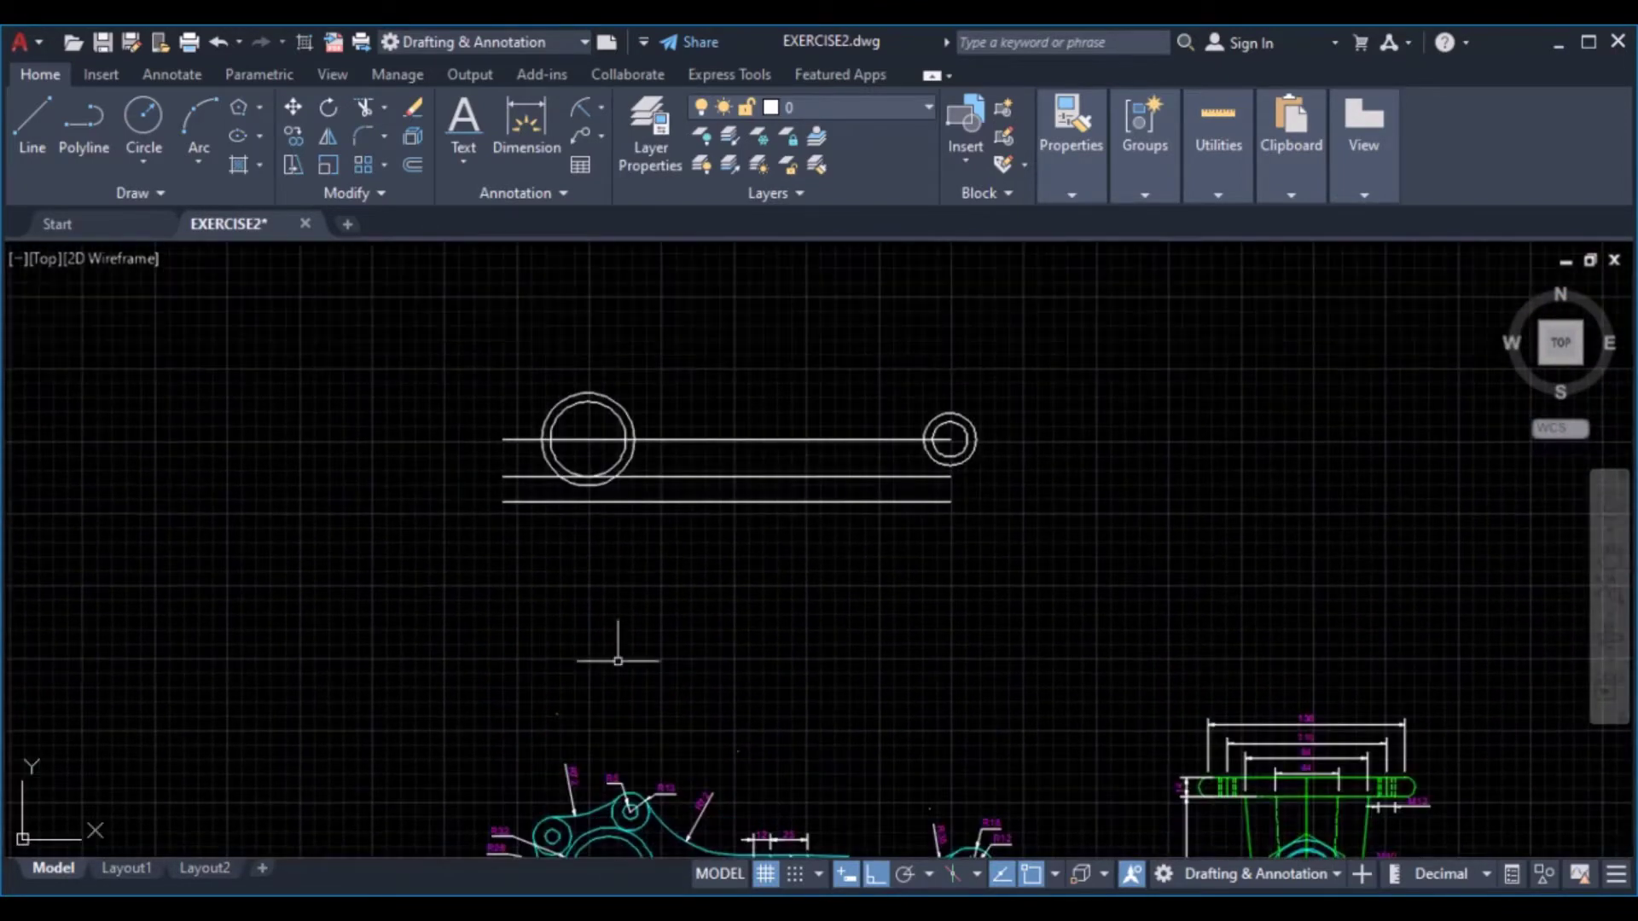
# Draw a vertical line about 165 long through the centre of the large concentric circles, extending beyond them above and below
pyautogui.scroll(2, 614, 526)
pyautogui.moveTo(557, 371); pyautogui.dragTo(487, 533, button='middle')
pyautogui.scroll(2, 365, 401)
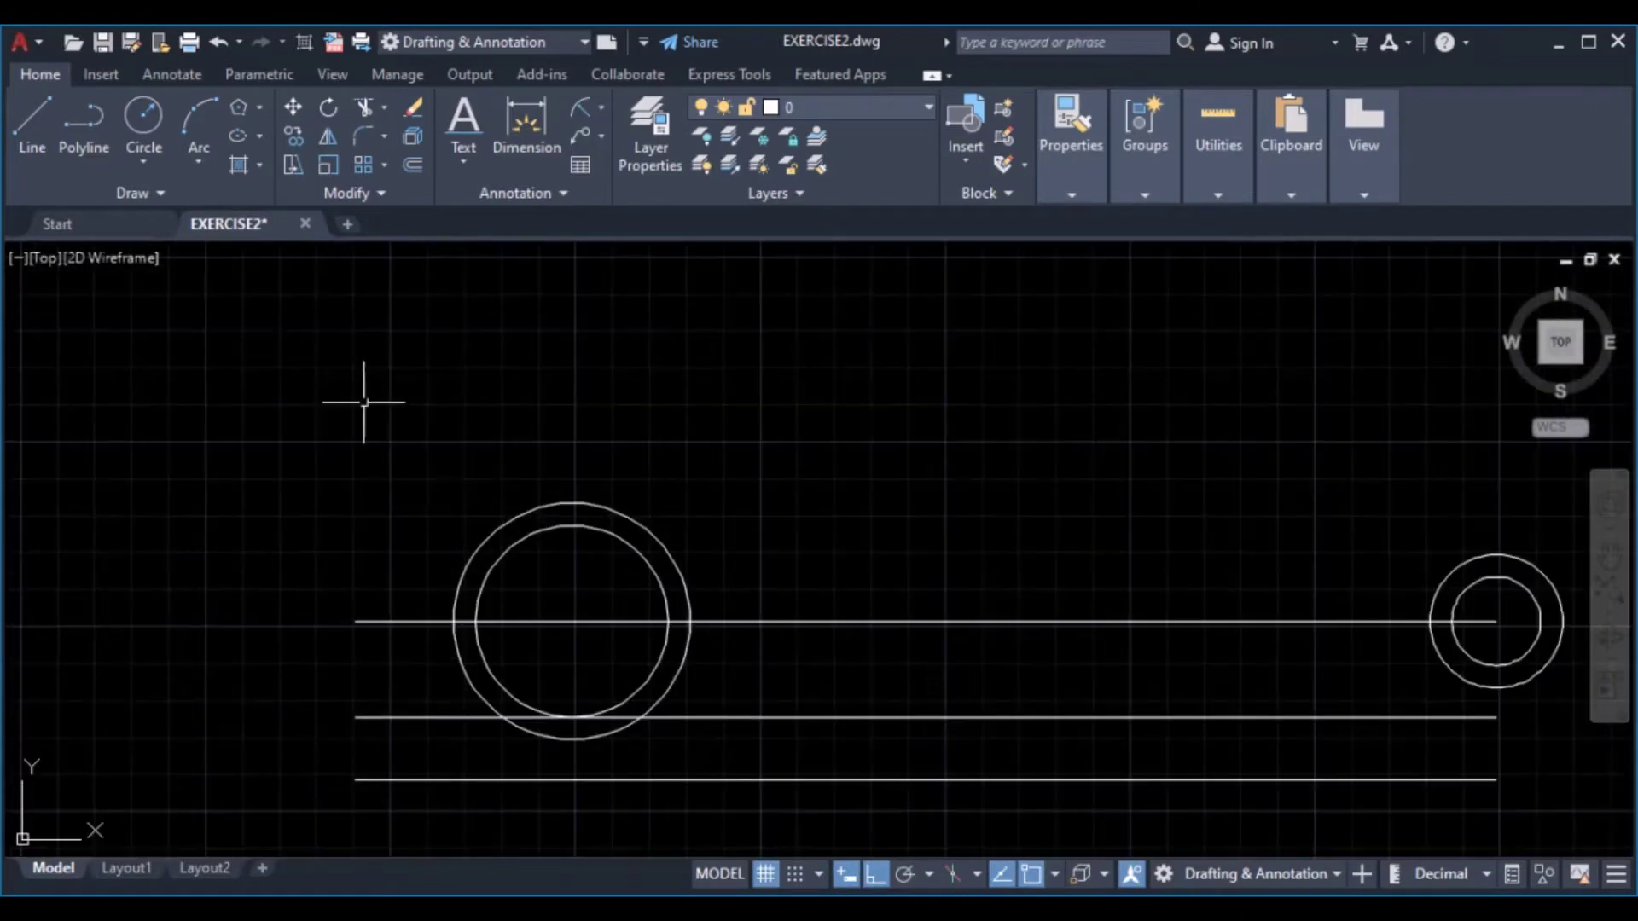
pyautogui.click(32, 128)
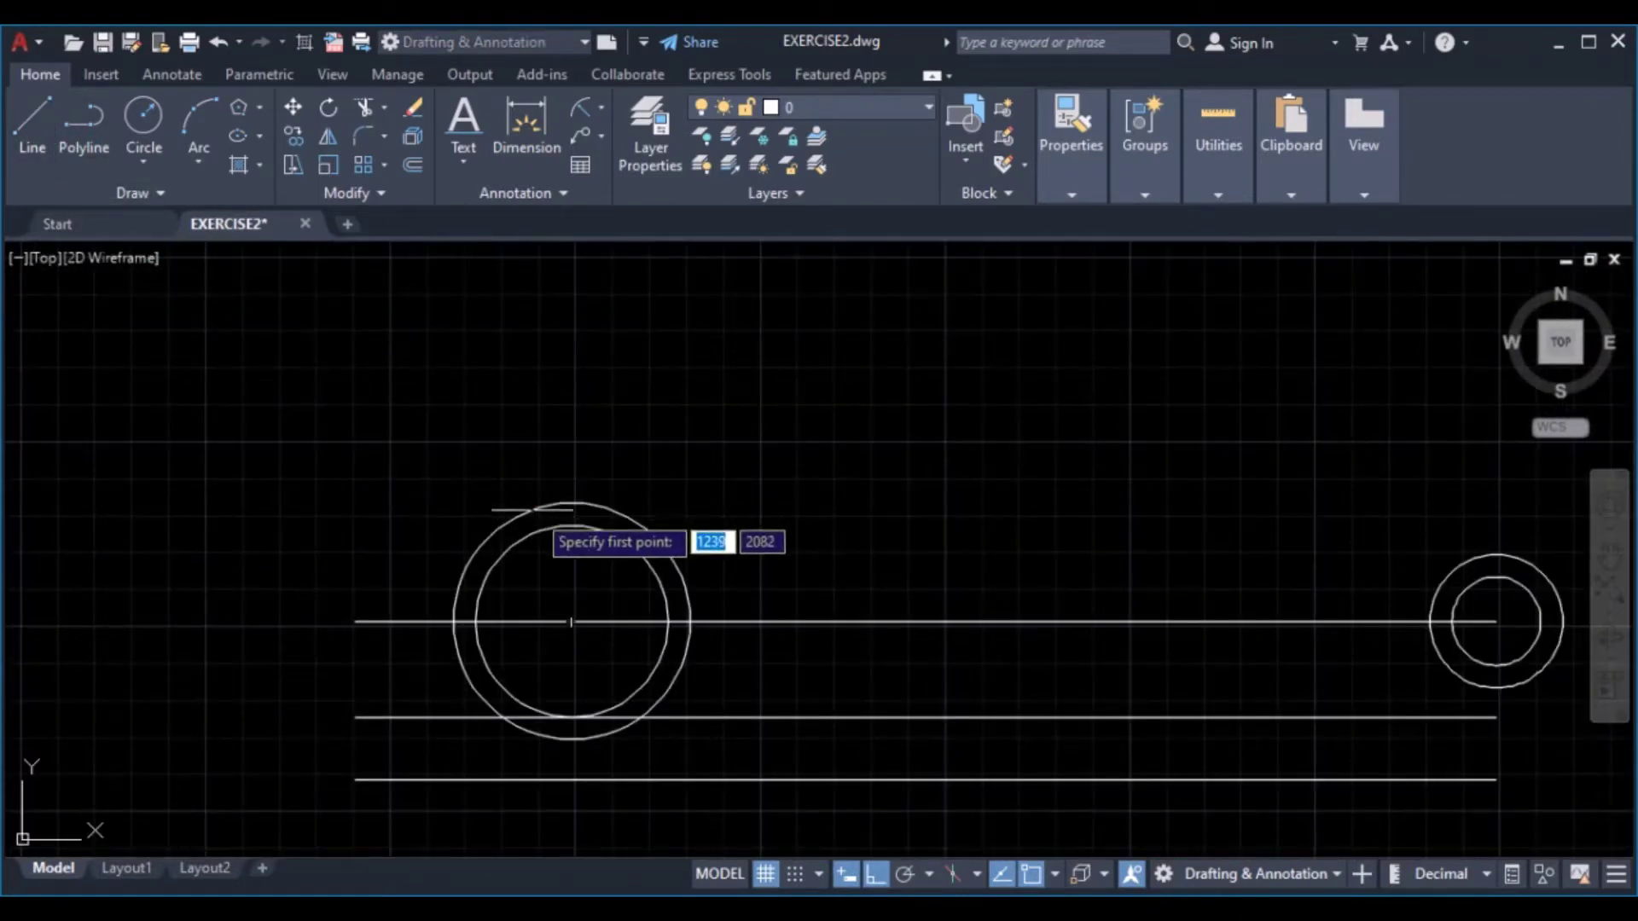
pyautogui.click(572, 356)
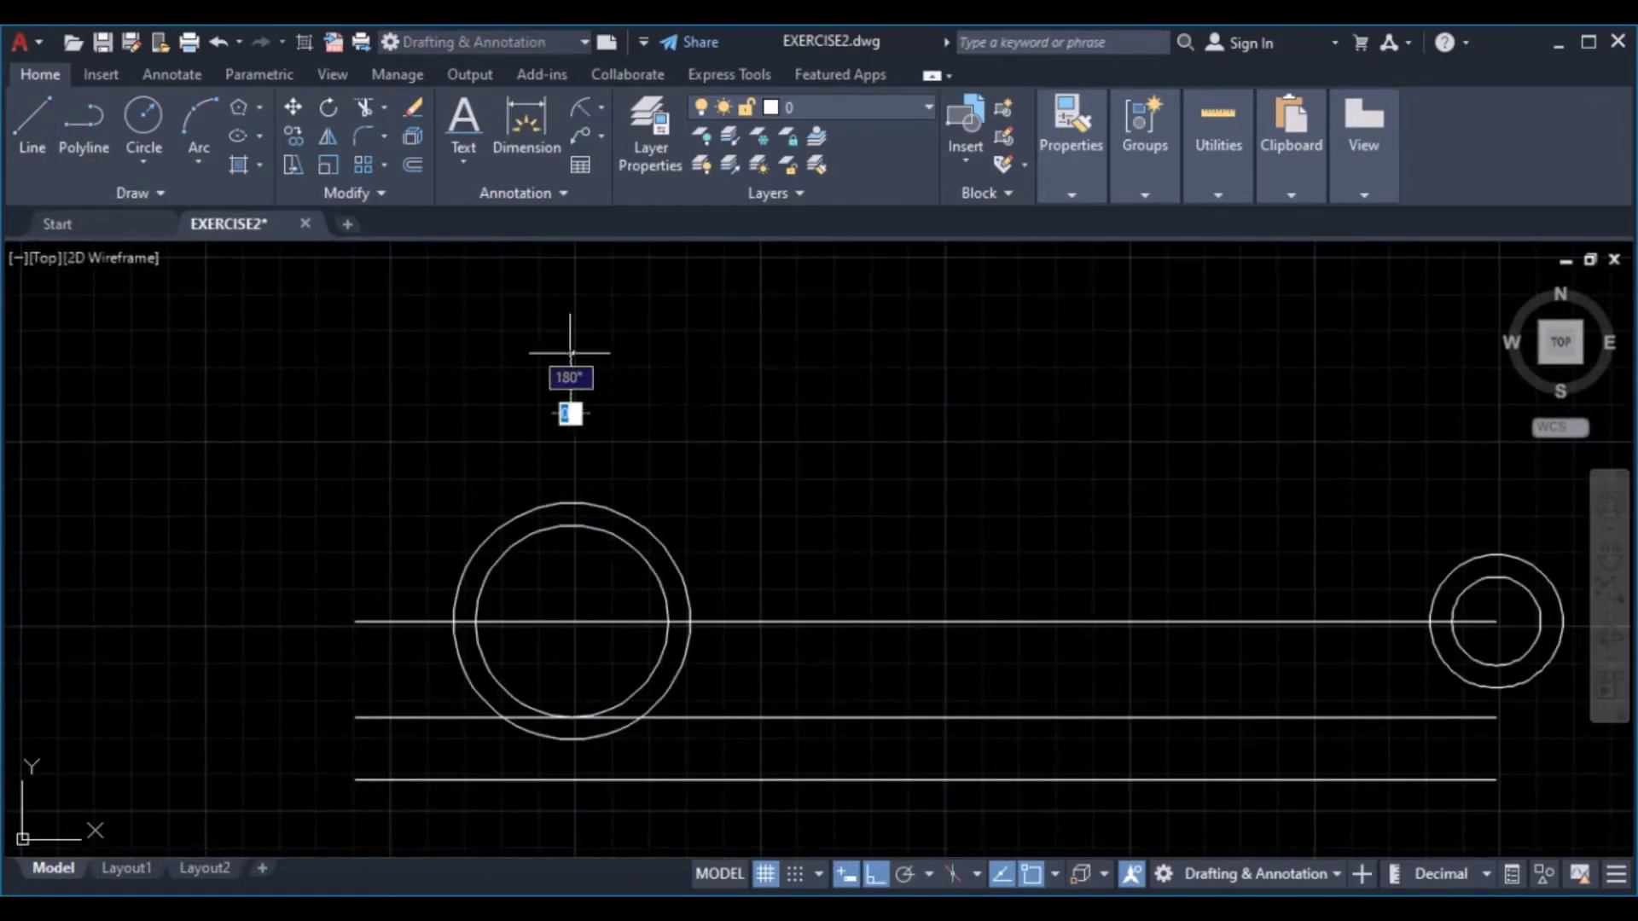
pyautogui.scroll(-2, 511, 673)
pyautogui.scroll(-2, 541, 695)
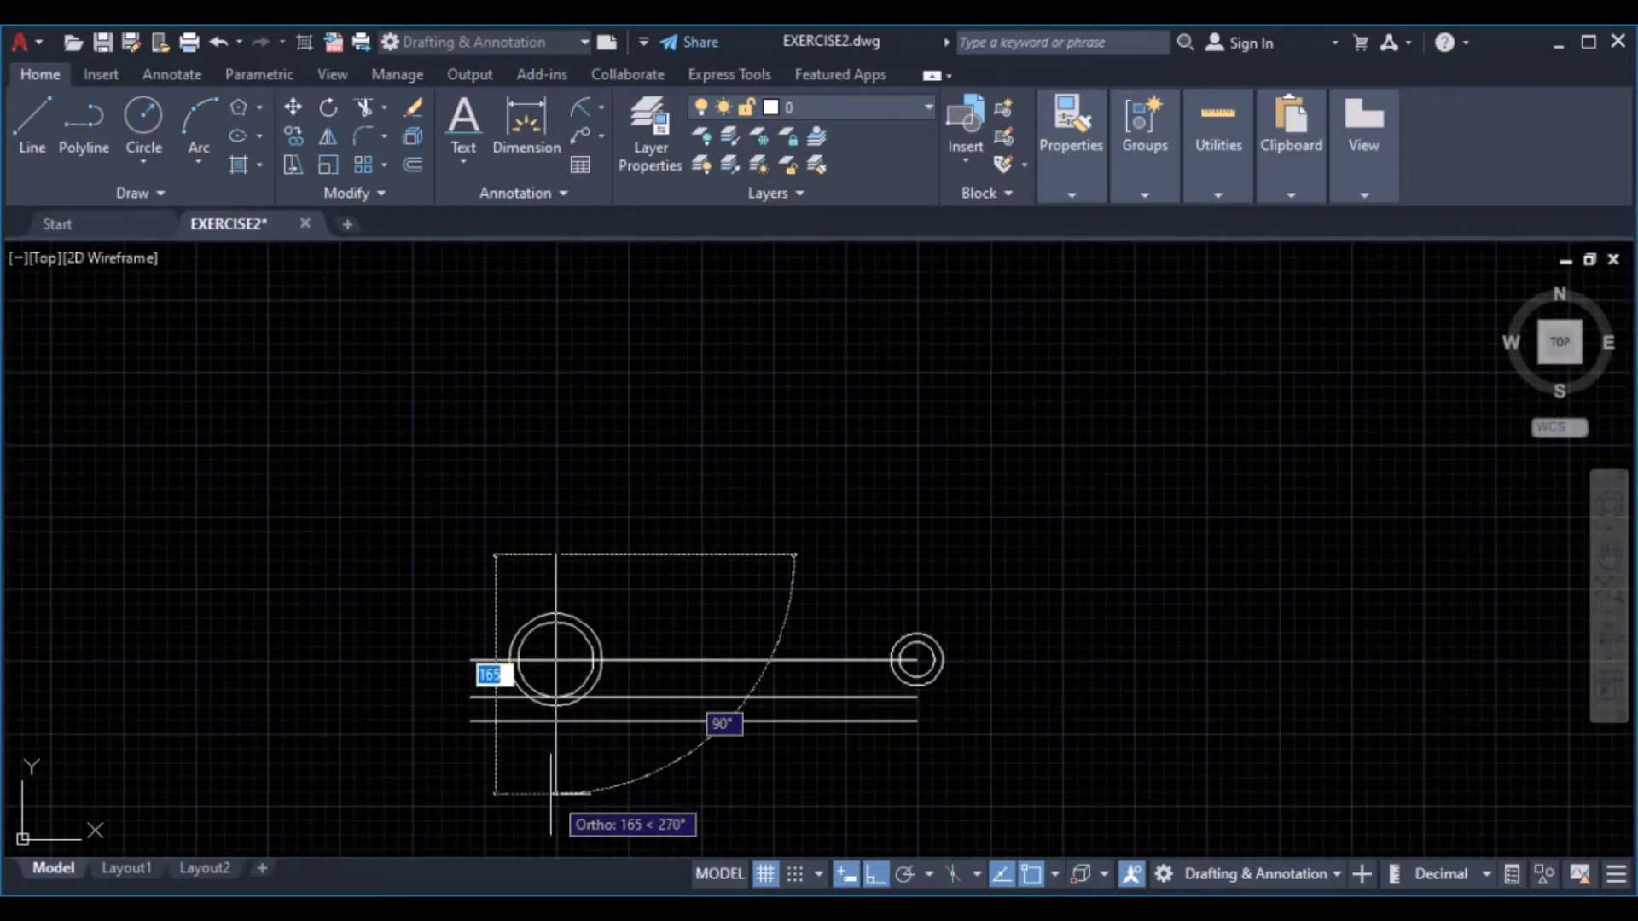
pyautogui.click(556, 794)
pyautogui.press('Return')
pyautogui.scroll(3, 551, 790)
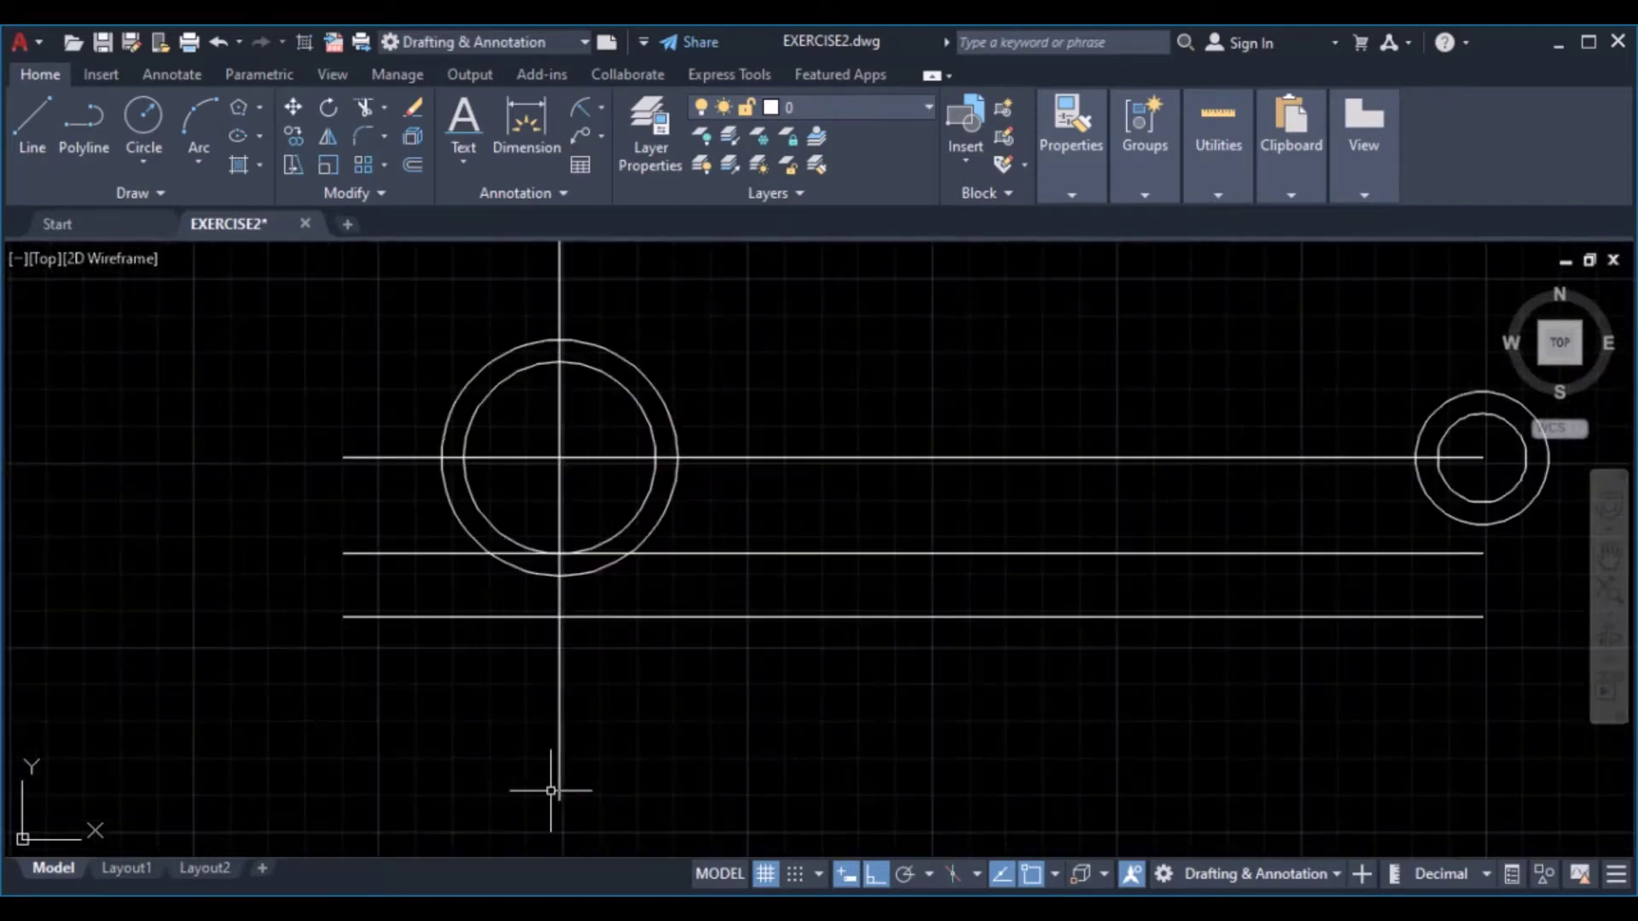
# Offset the vertical centre line of the large circles by 15 towards the right
pyautogui.click(412, 168)
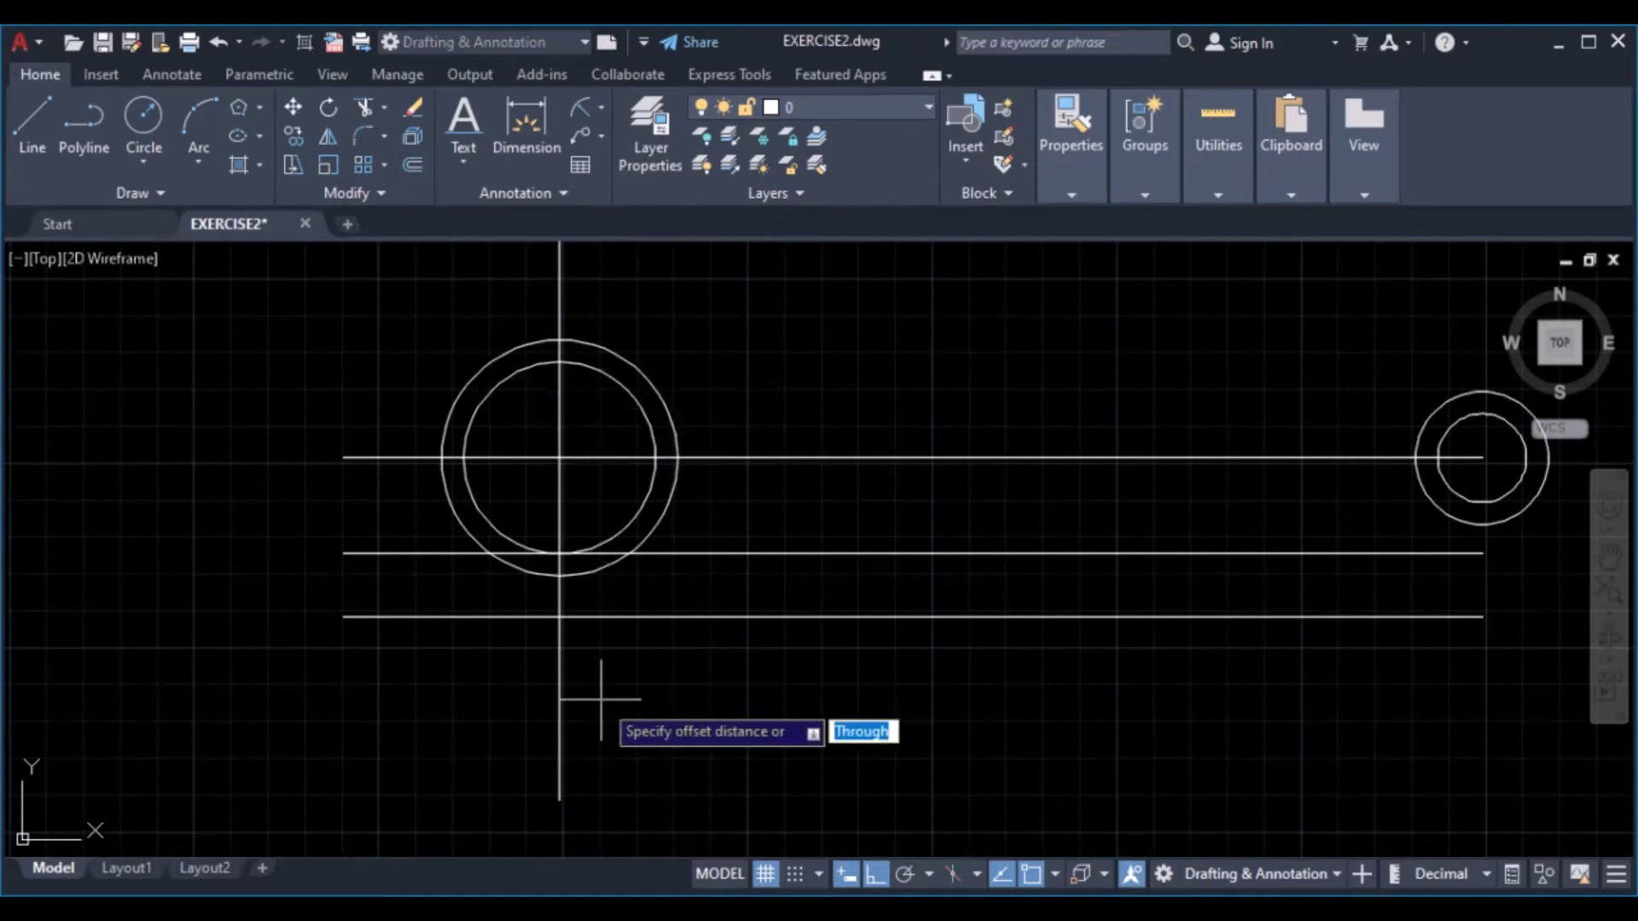
pyautogui.scroll(-5, 600, 699)
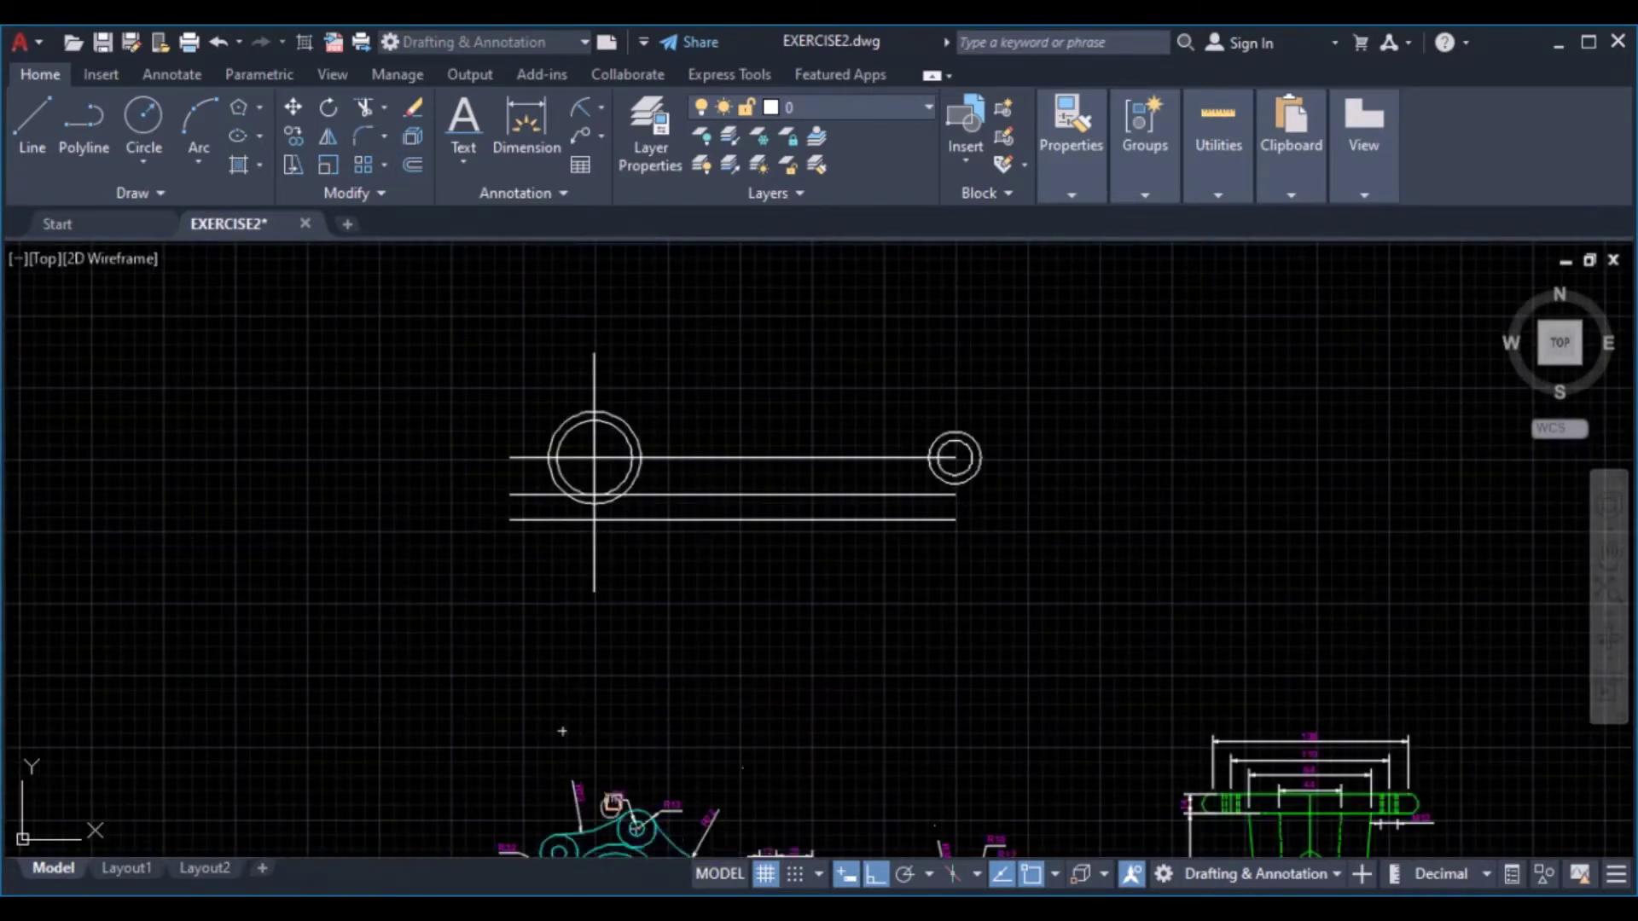
pyautogui.scroll(5, 562, 731)
pyautogui.scroll(3, 631, 657)
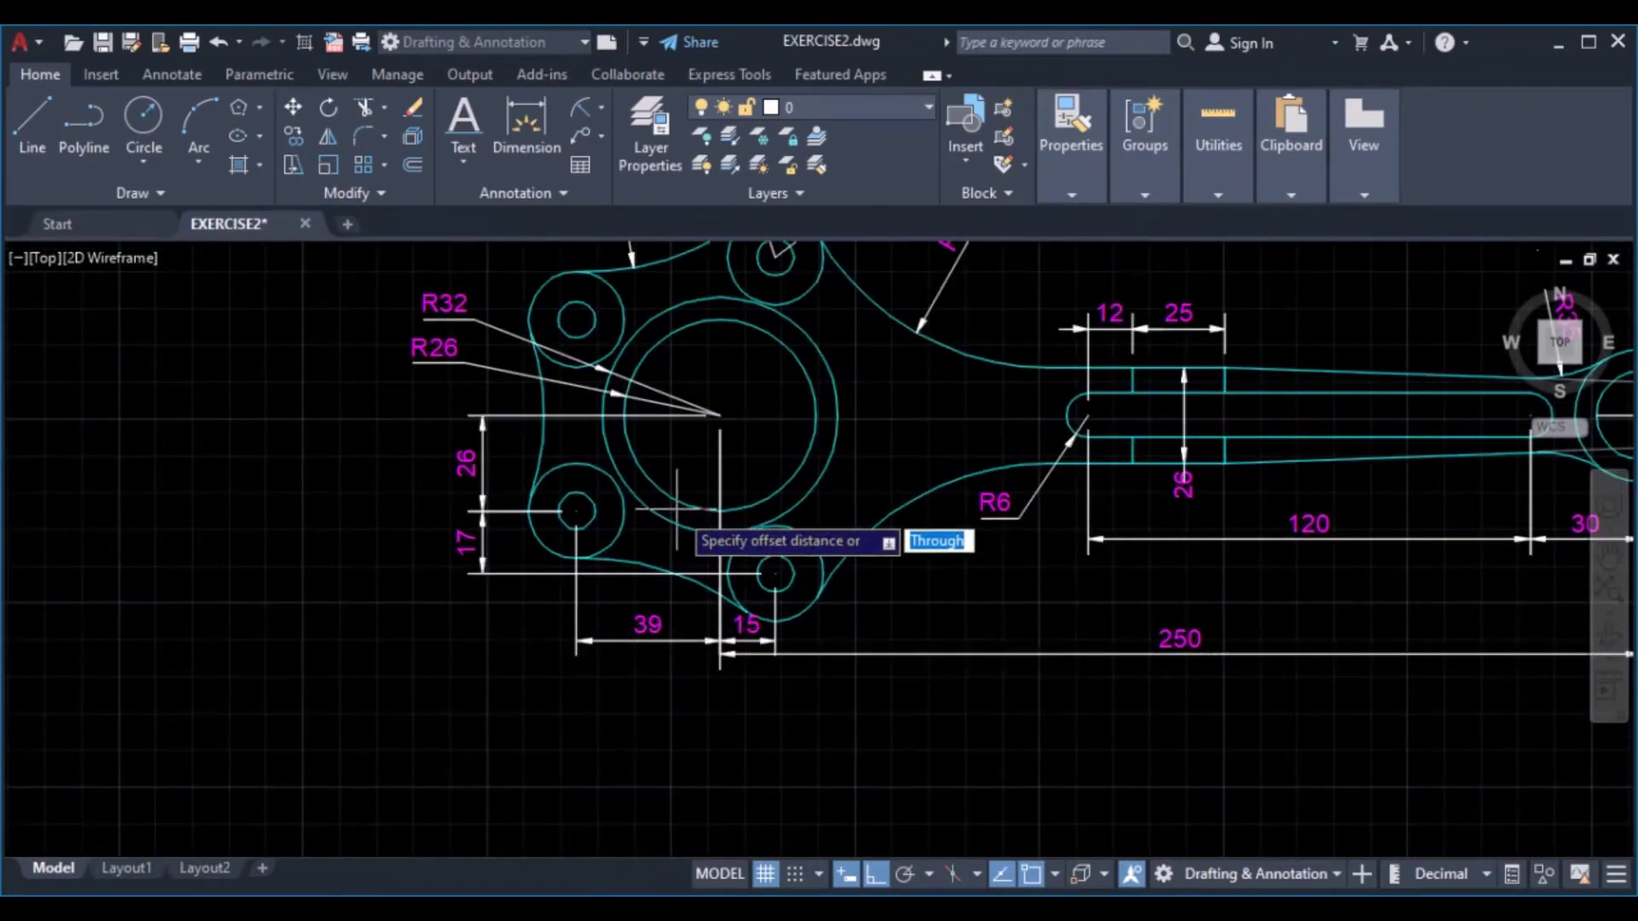
pyautogui.scroll(-3, 677, 512)
pyautogui.moveTo(665, 378); pyautogui.dragTo(635, 531, button='middle')
pyautogui.scroll(5, 636, 532)
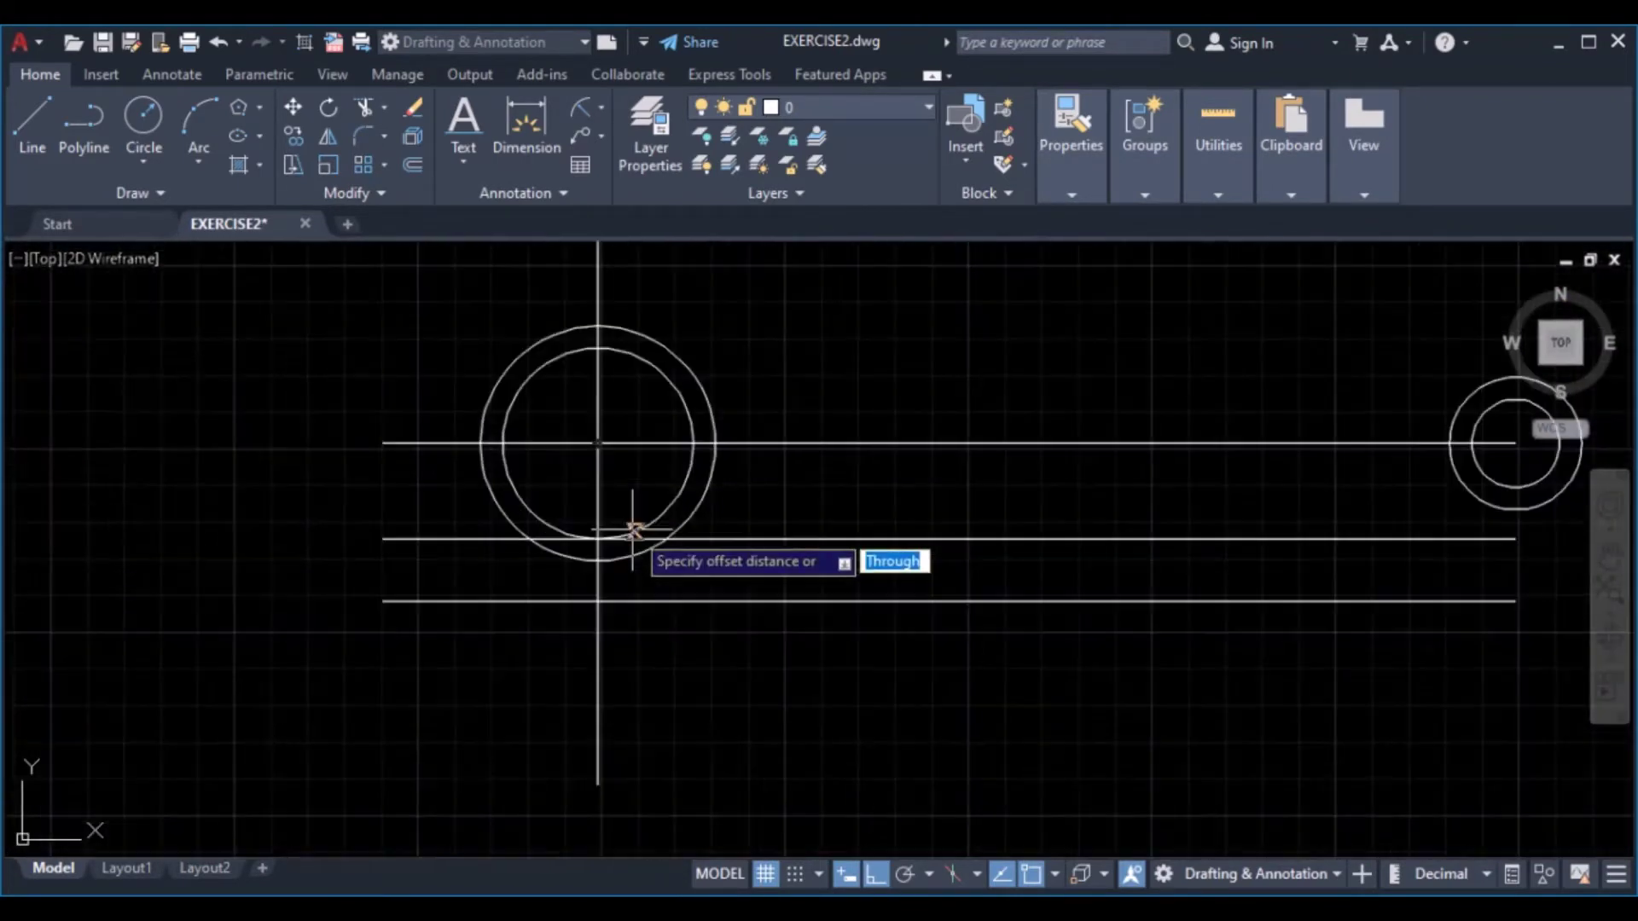
pyautogui.write('1')
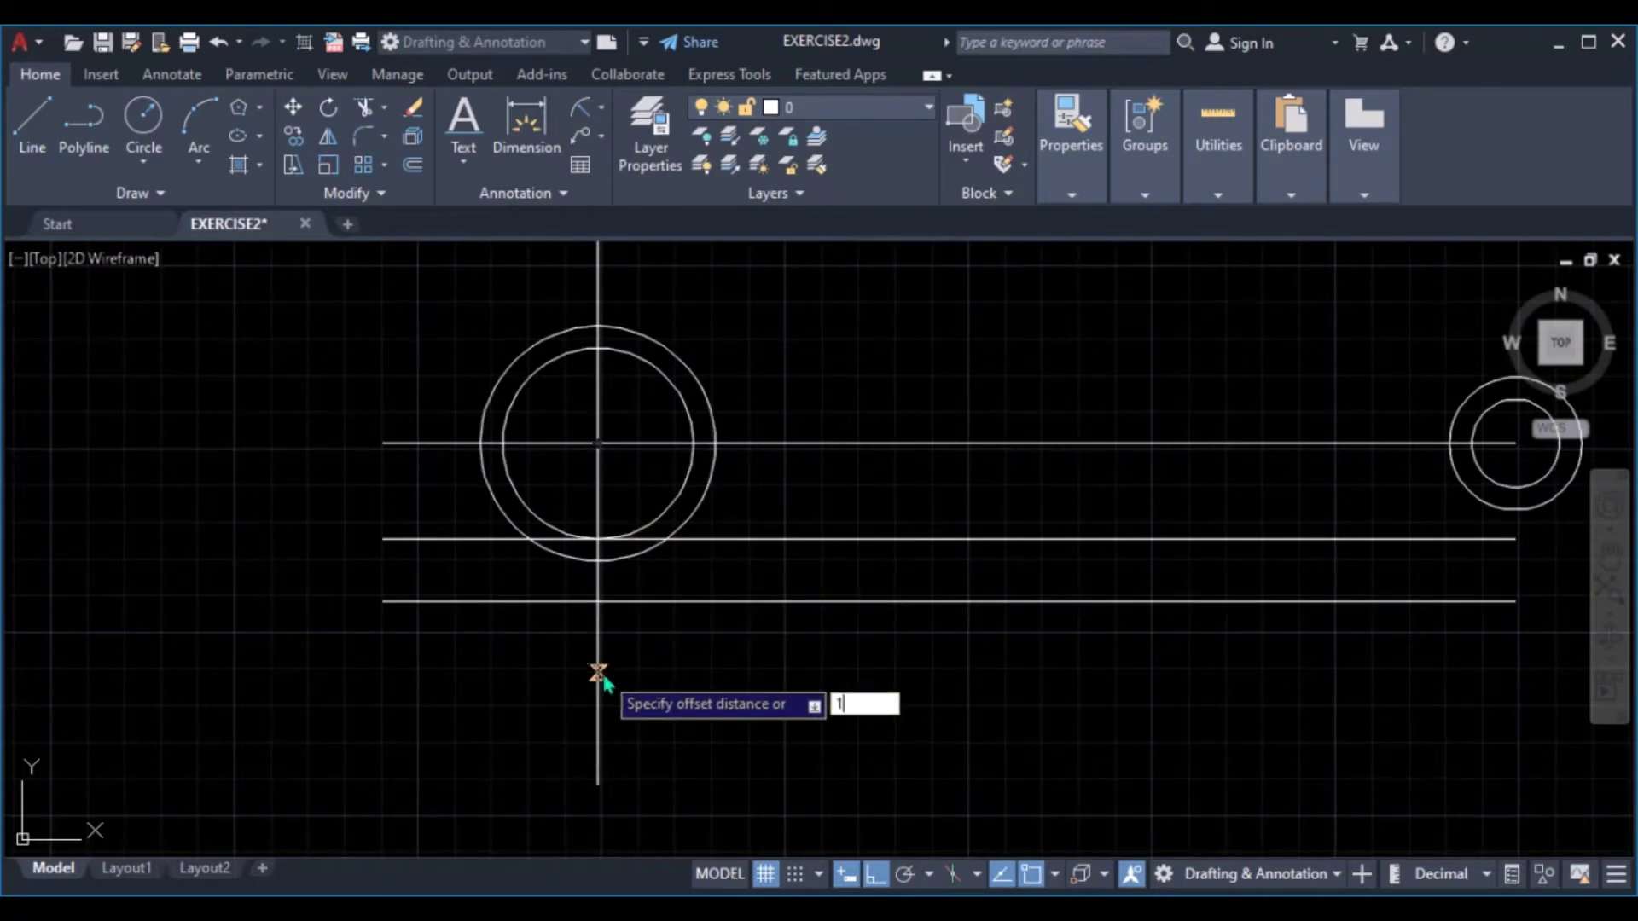
pyautogui.write('5')
pyautogui.press('Return')
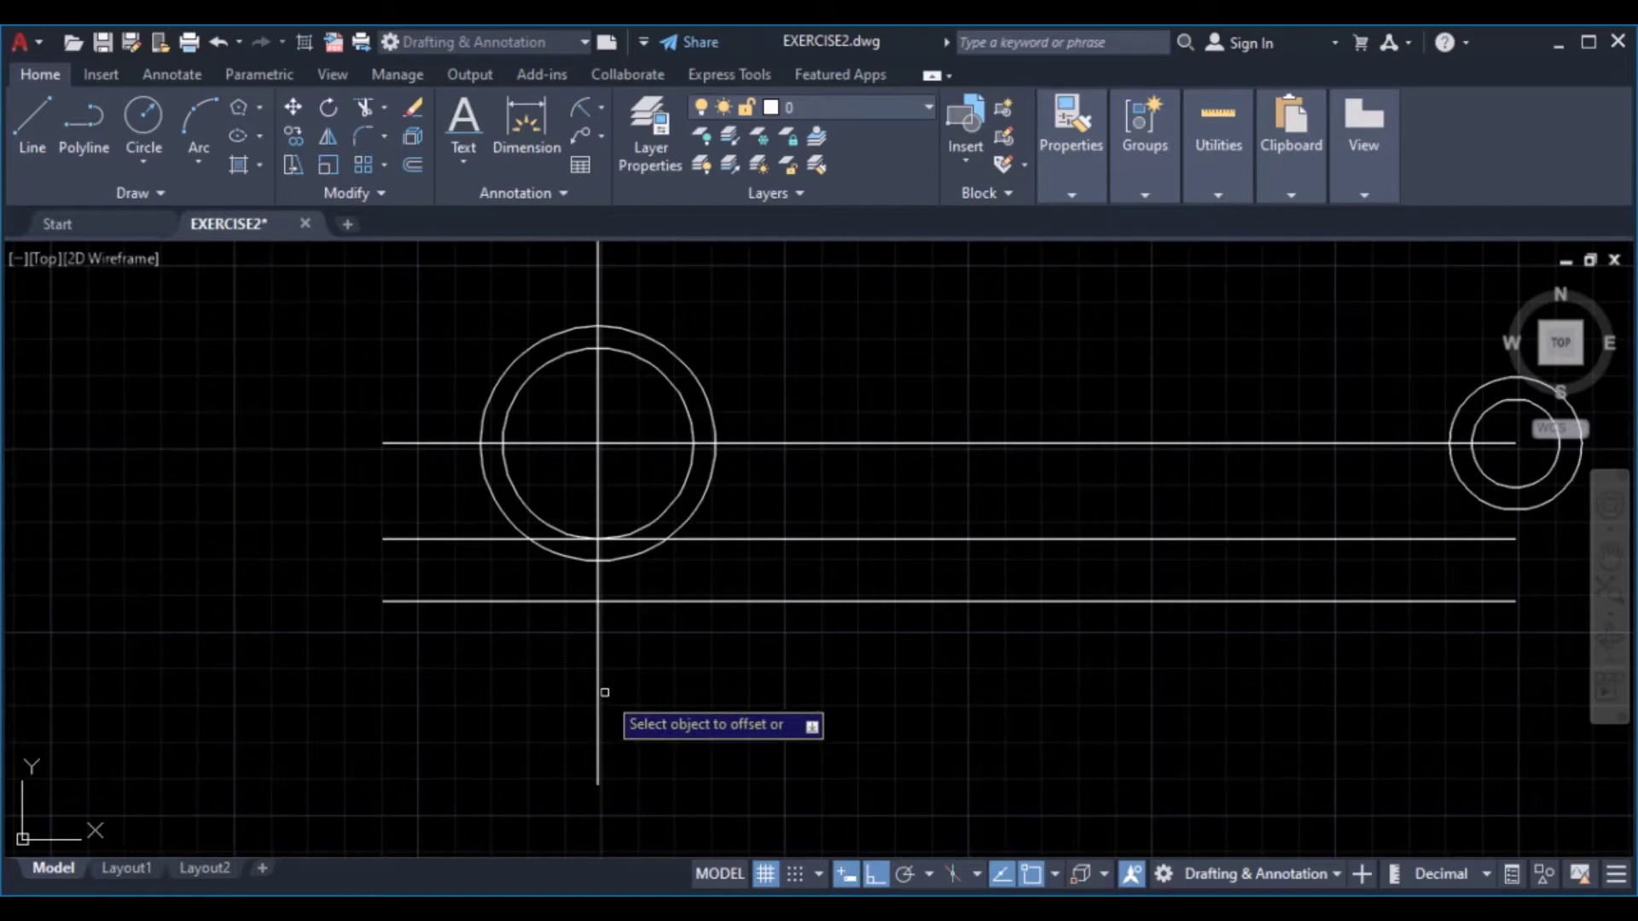
pyautogui.click(597, 693)
pyautogui.click(664, 697)
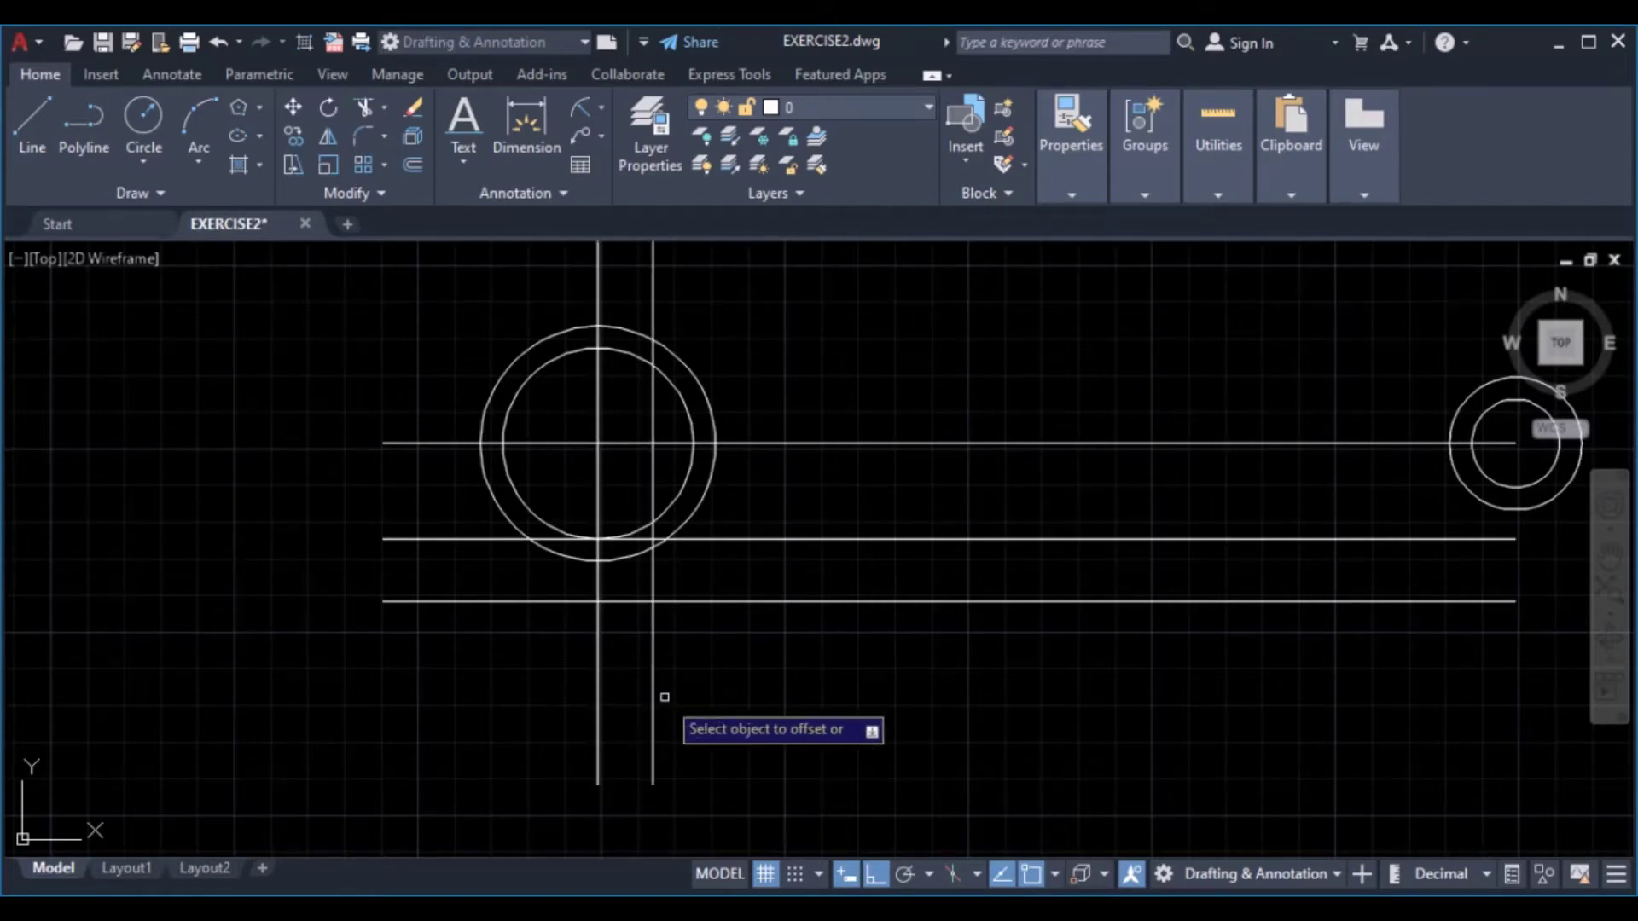
# Offset the same vertical centre line by 39 towards the left
pyautogui.click(597, 706)
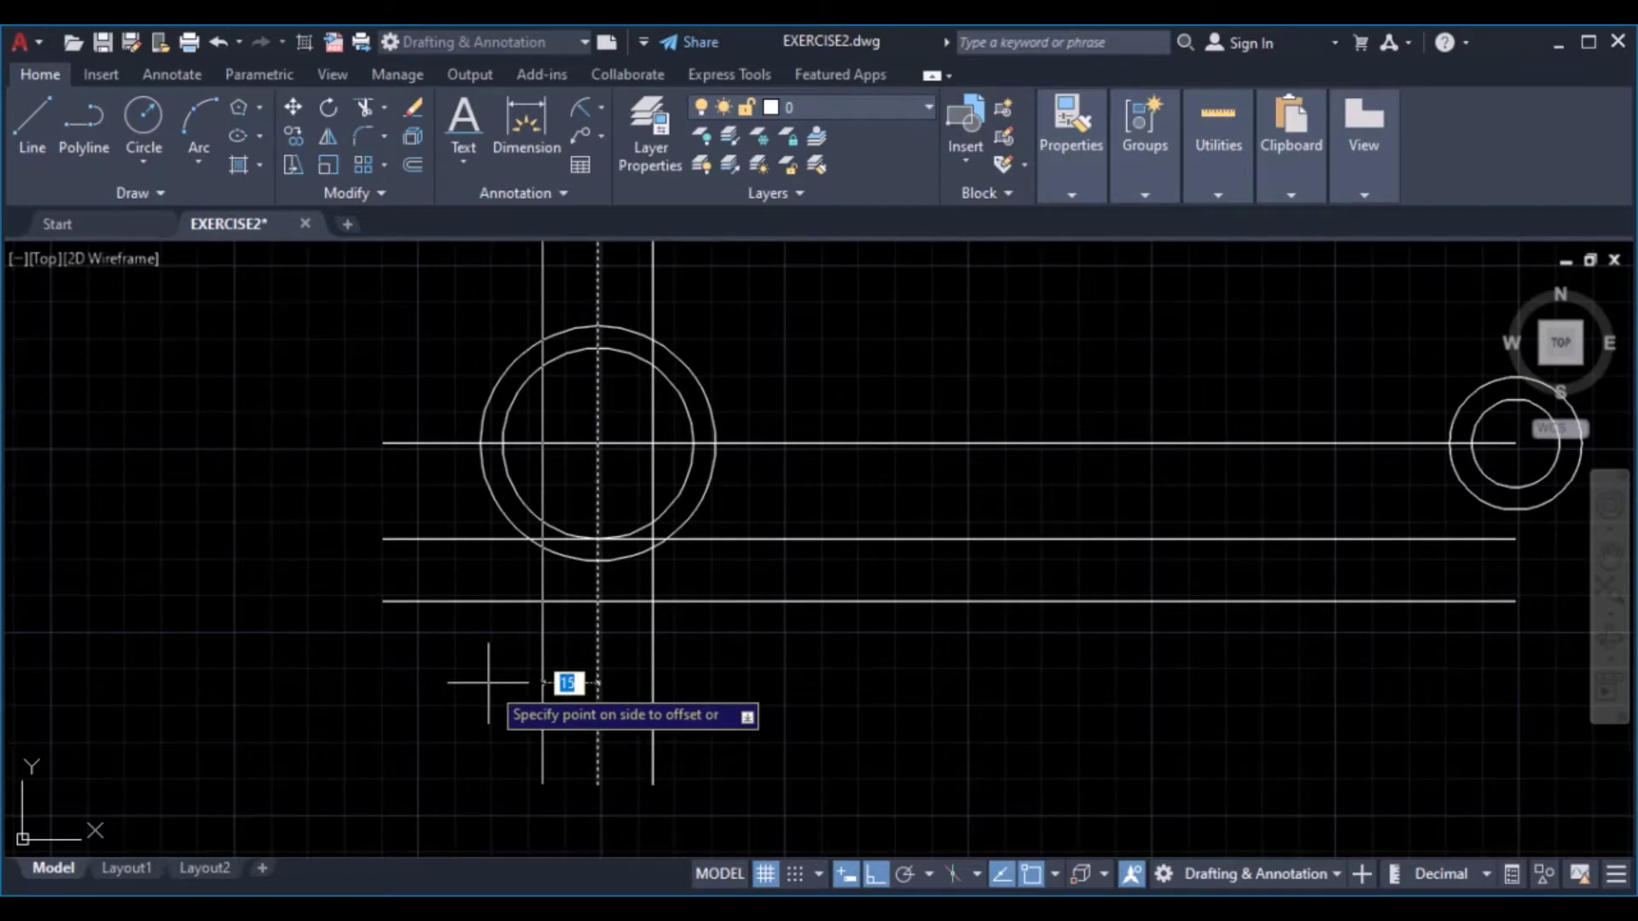
pyautogui.write('40')
pyautogui.press('Return')
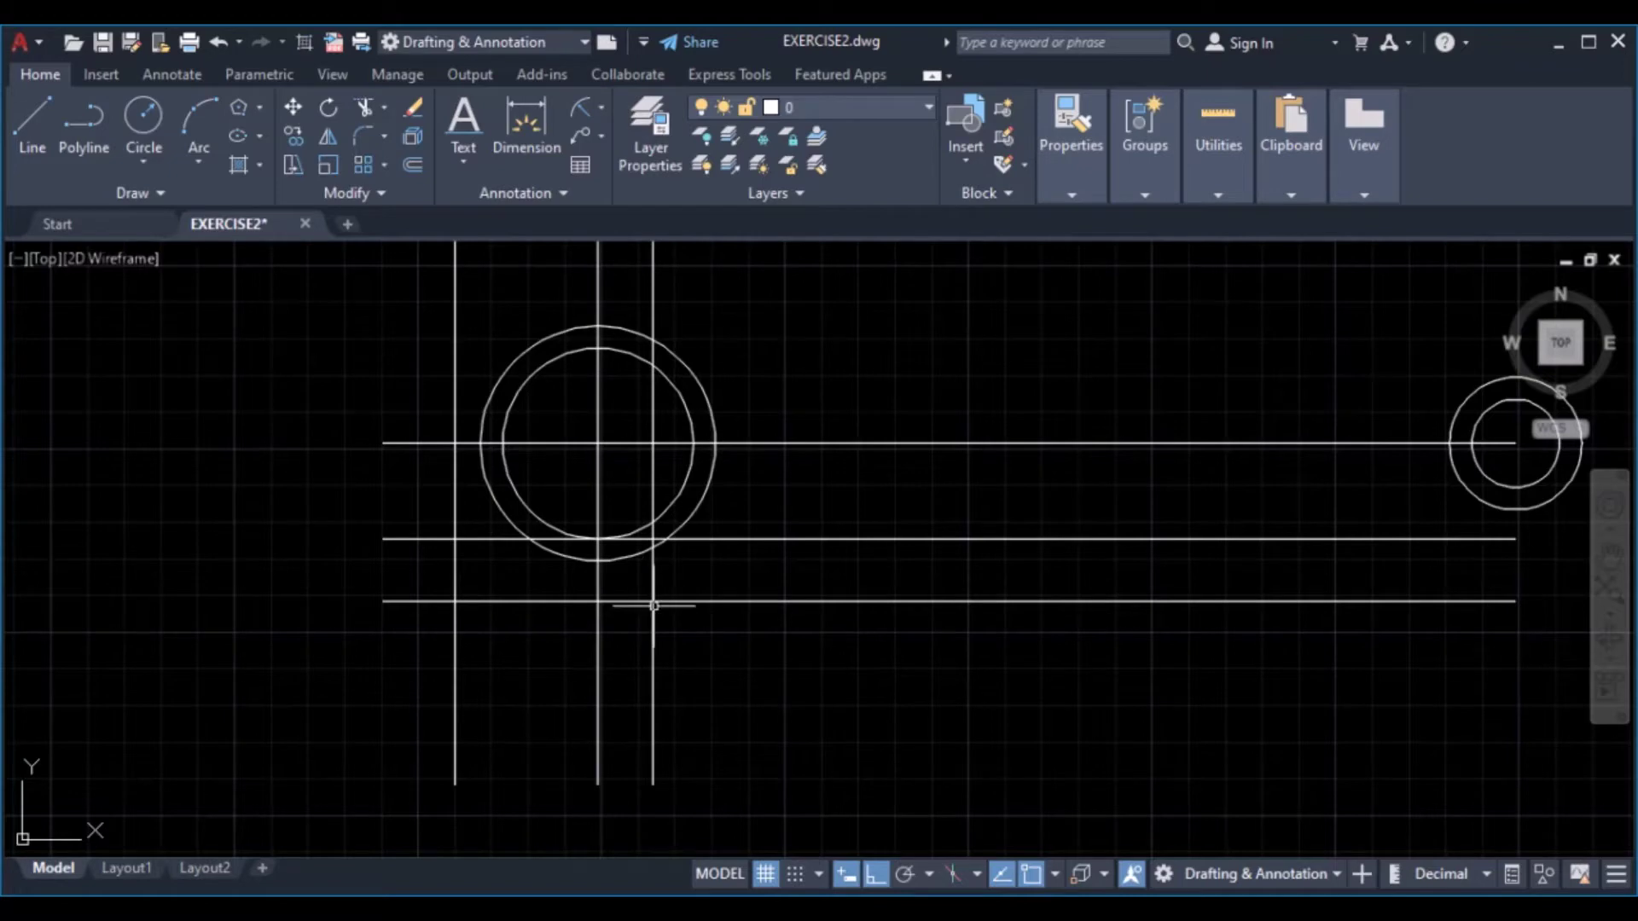
# Start the Circle command and check the reference lever for the radii of the small lobe circles
pyautogui.click(143, 117)
pyautogui.scroll(-5, 324, 554)
pyautogui.moveTo(354, 589); pyautogui.dragTo(486, 452, button='middle')
pyautogui.scroll(7, 563, 648)
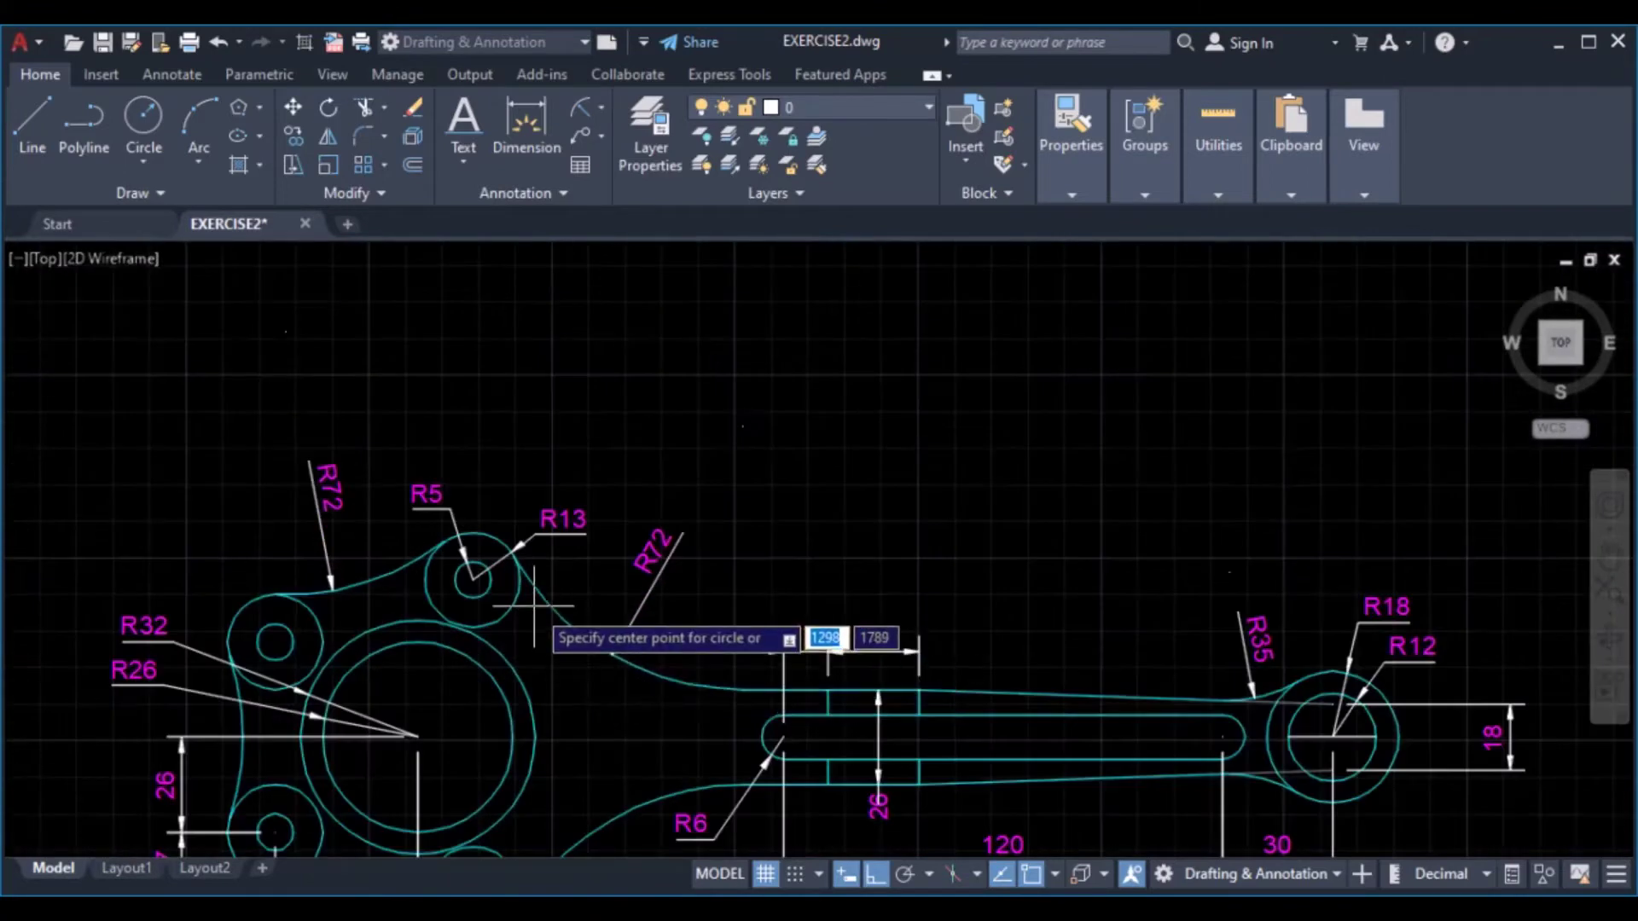
pyautogui.scroll(2, 534, 606)
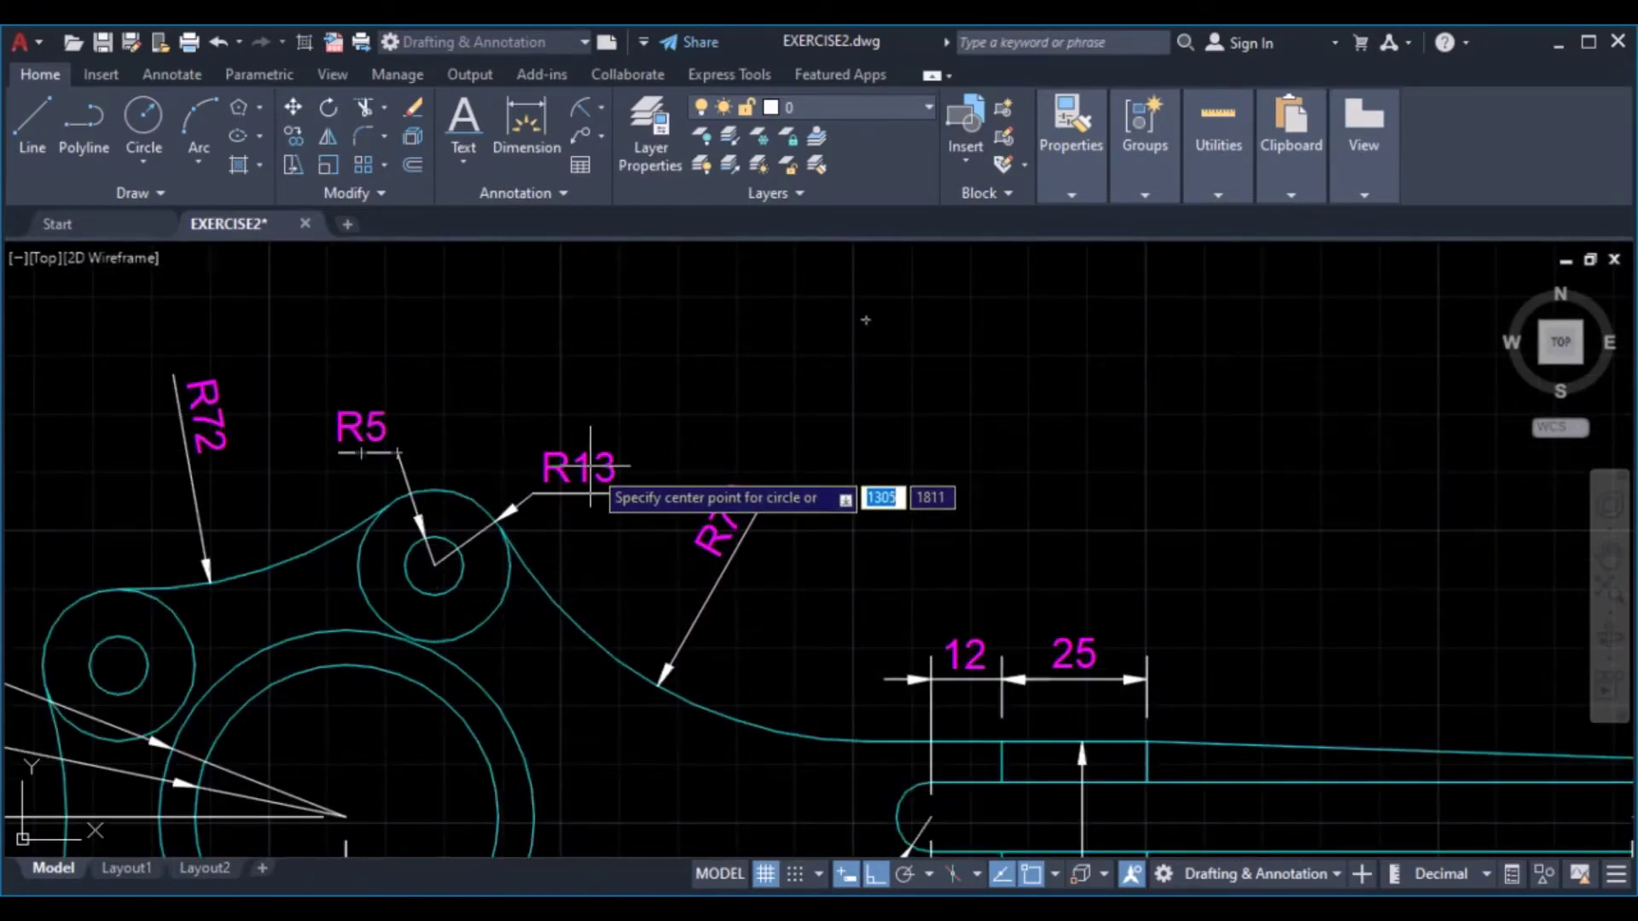
pyautogui.scroll(-5, 590, 466)
pyautogui.moveTo(574, 395); pyautogui.dragTo(524, 417, button='middle')
pyautogui.scroll(10, 554, 580)
pyautogui.scroll(-8, 540, 502)
pyautogui.scroll(5, 523, 417)
pyautogui.scroll(4, 407, 516)
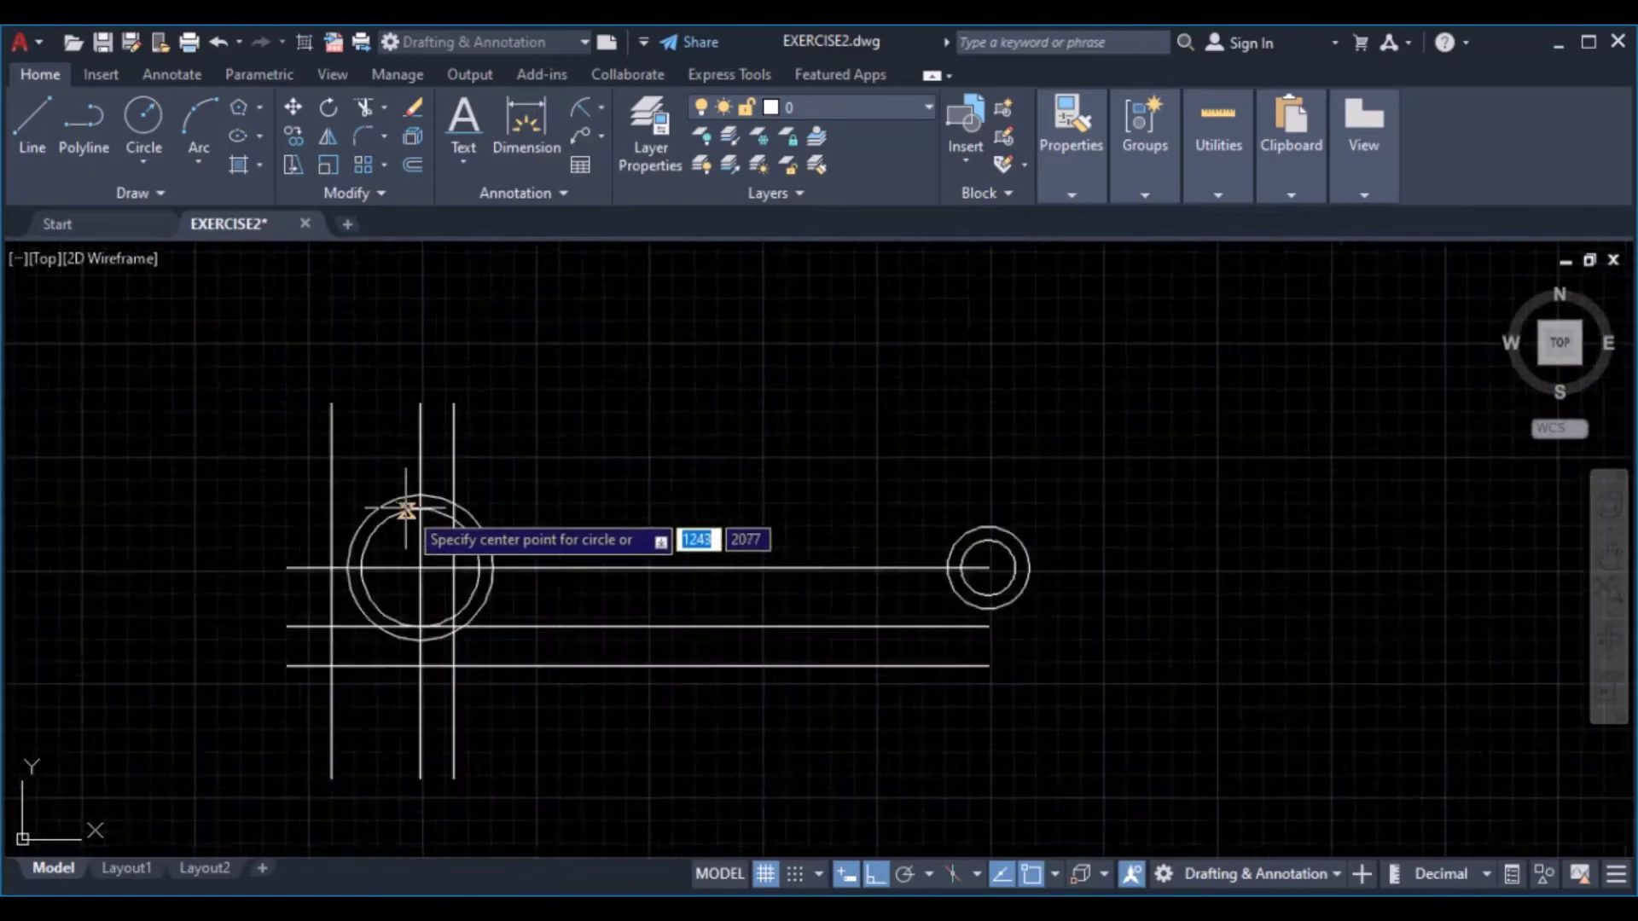
# Draw concentric circles of radius 5 and 13 centred where the leftmost vertical line meets the horizontal line offset by 26
pyautogui.scroll(-4, 407, 516)
pyautogui.scroll(6, 332, 625)
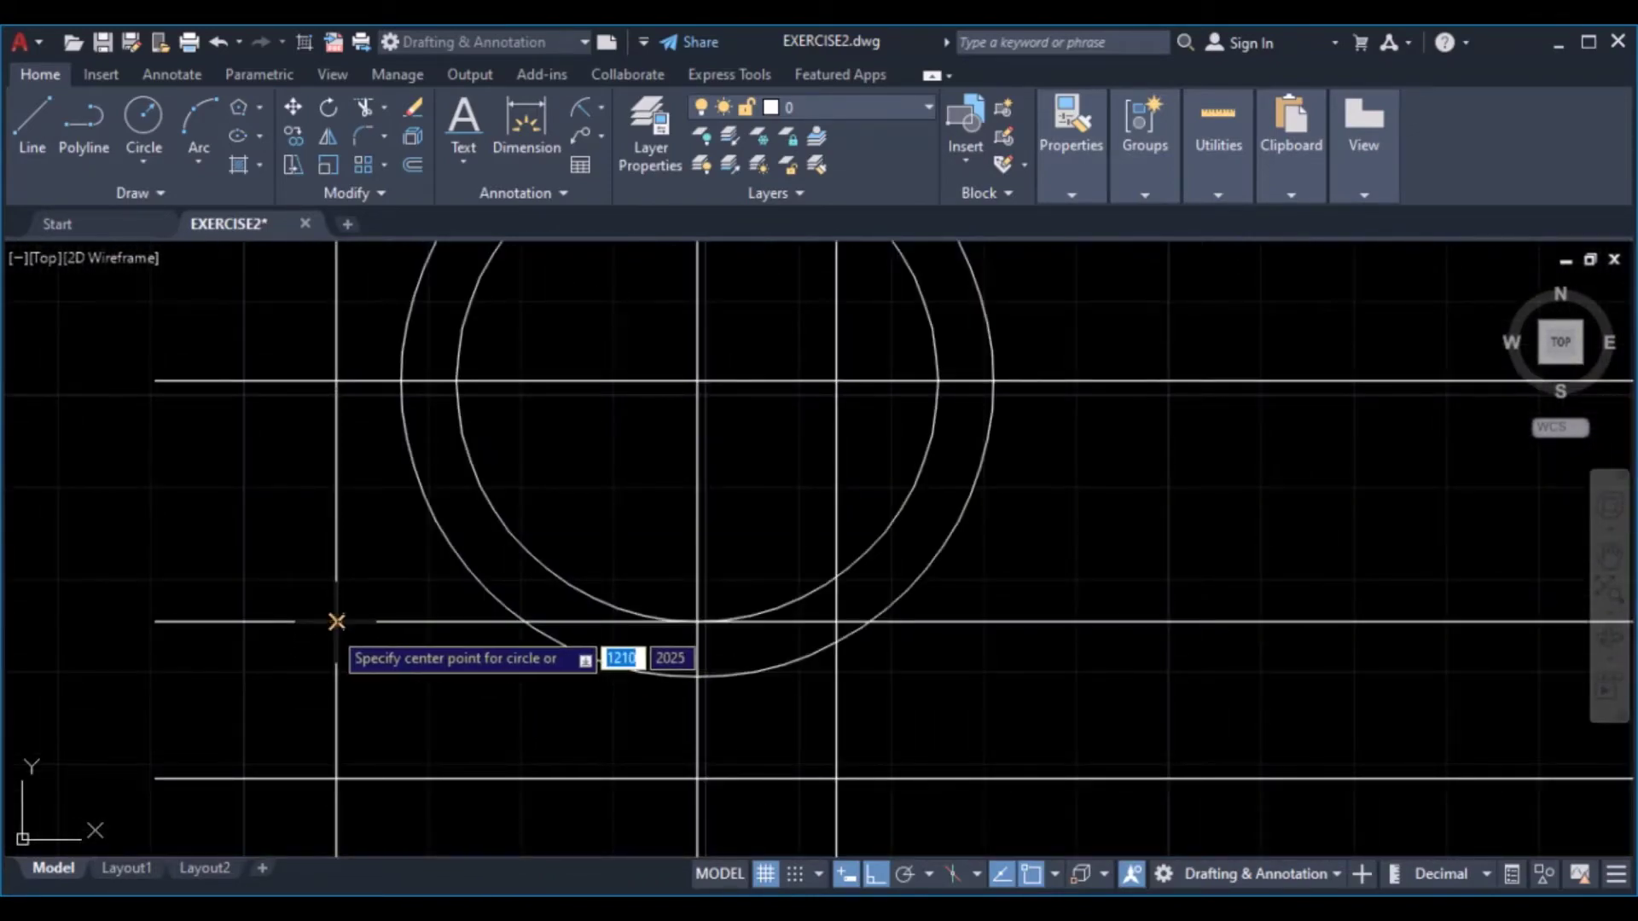
pyautogui.click(336, 622)
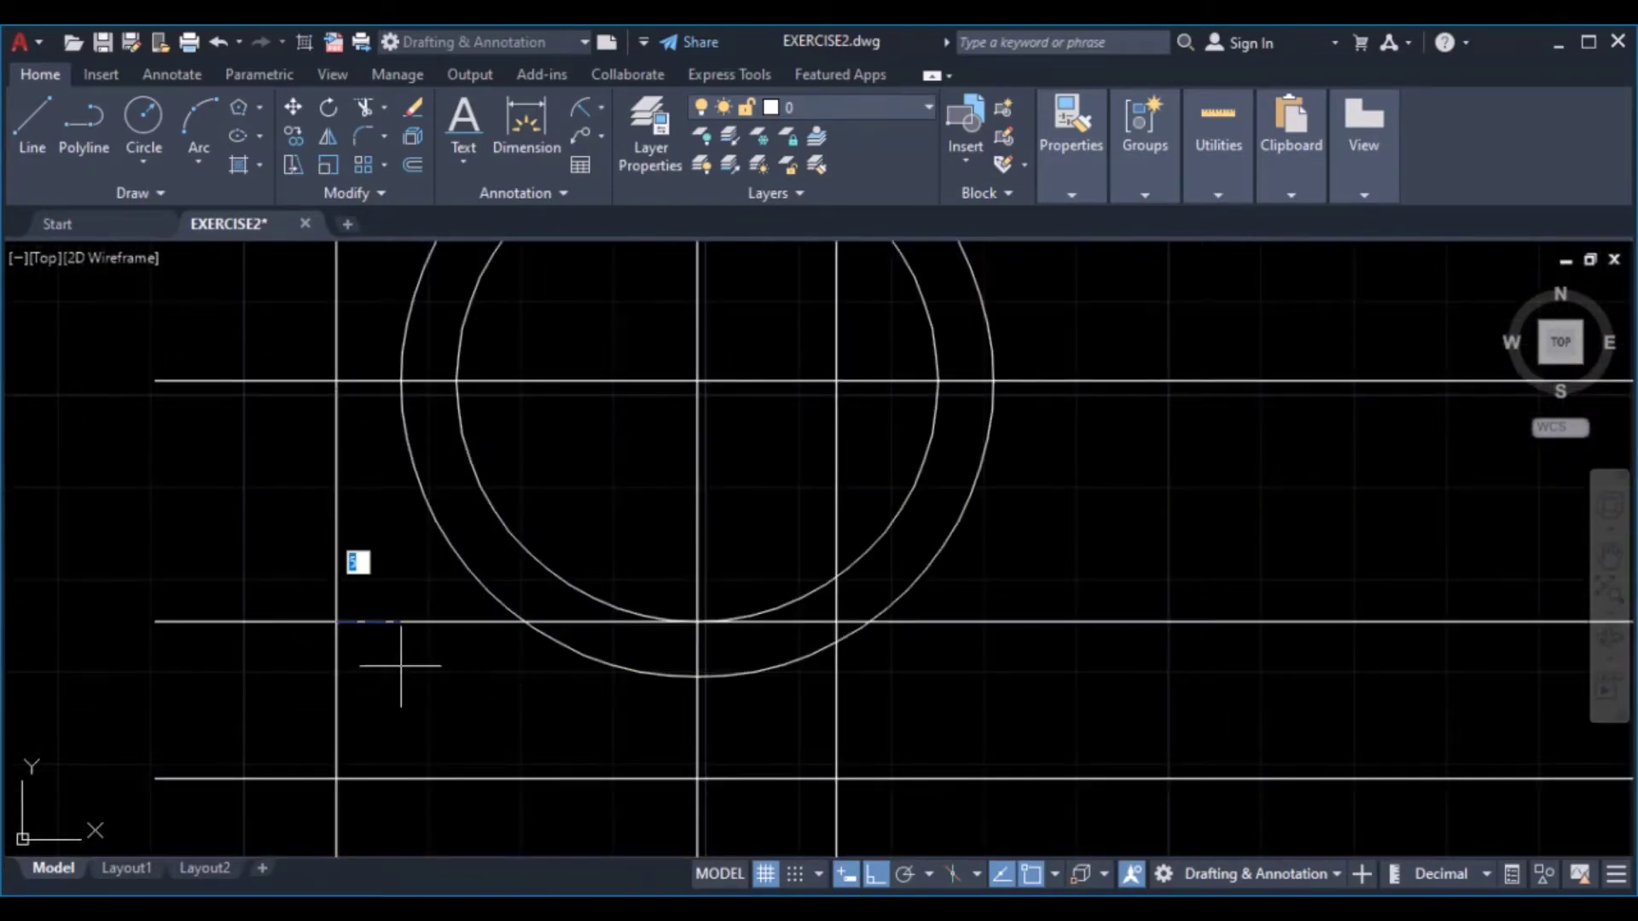
pyautogui.write('5')
pyautogui.press('Return')
pyautogui.press('Return')
pyautogui.click(335, 622)
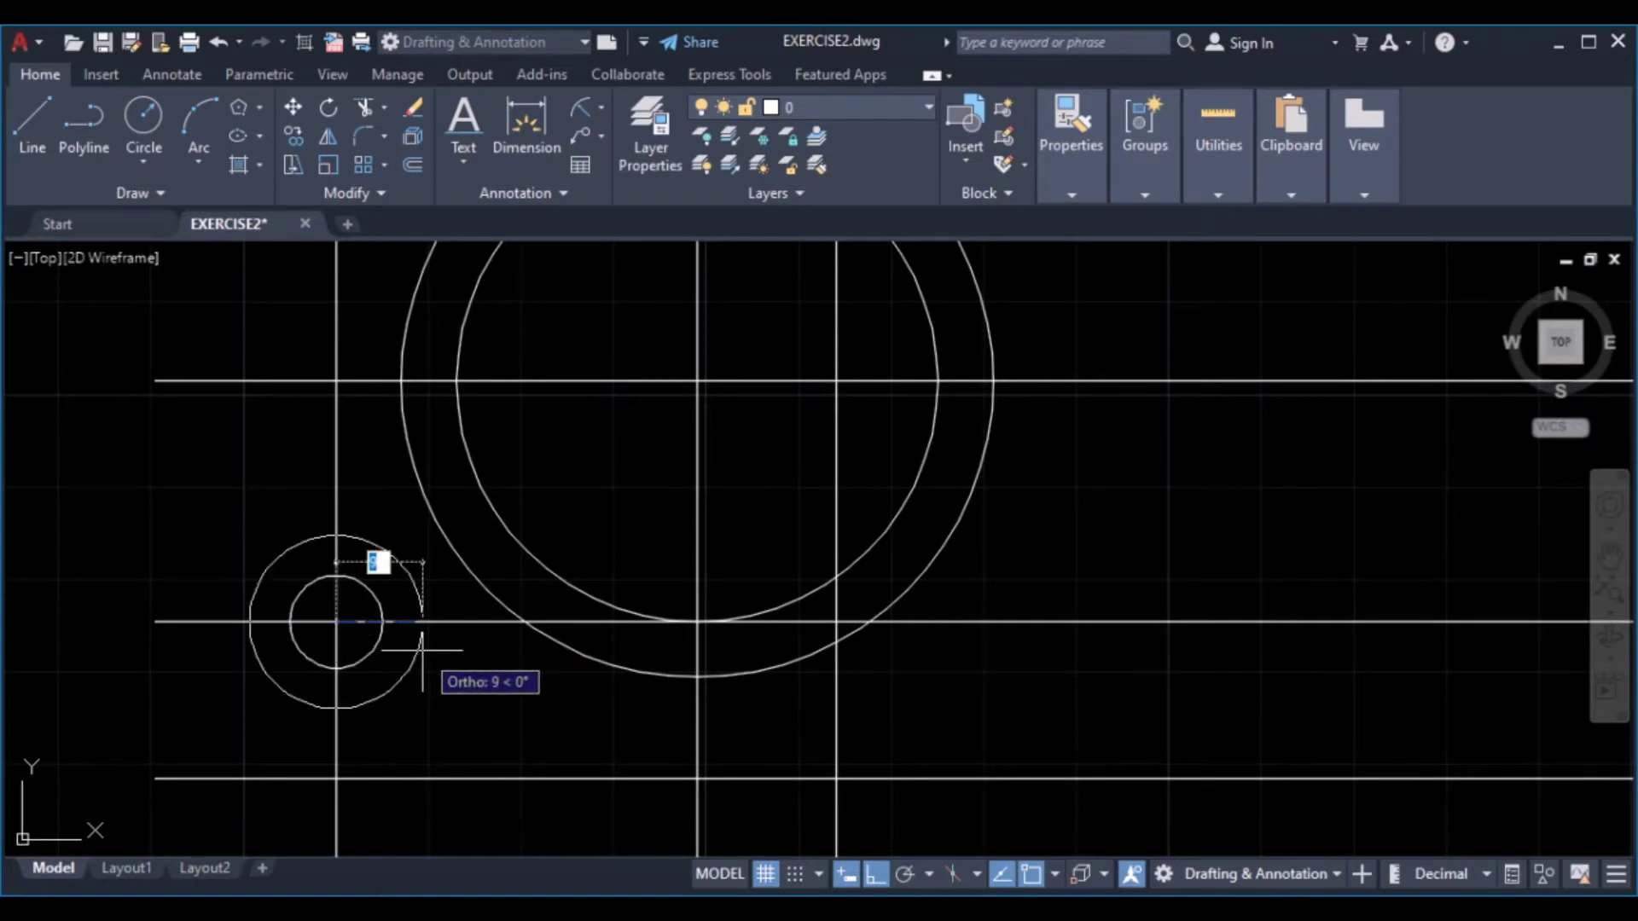
pyautogui.write('1')
pyautogui.press('Return')
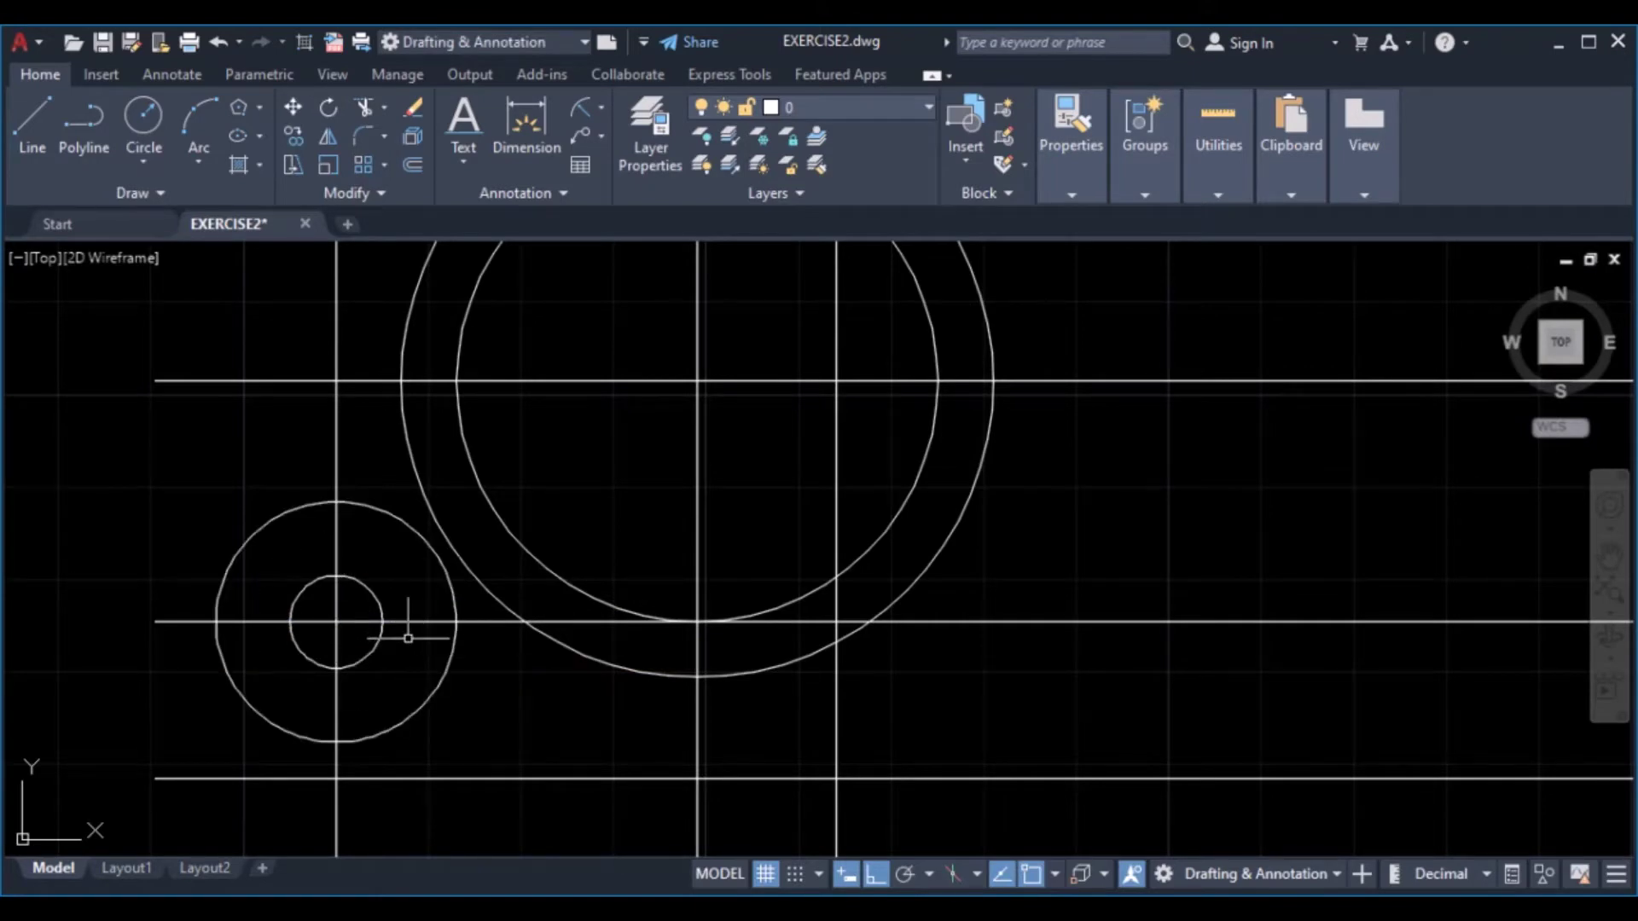
pyautogui.scroll(-3, 407, 638)
pyautogui.scroll(3, 388, 640)
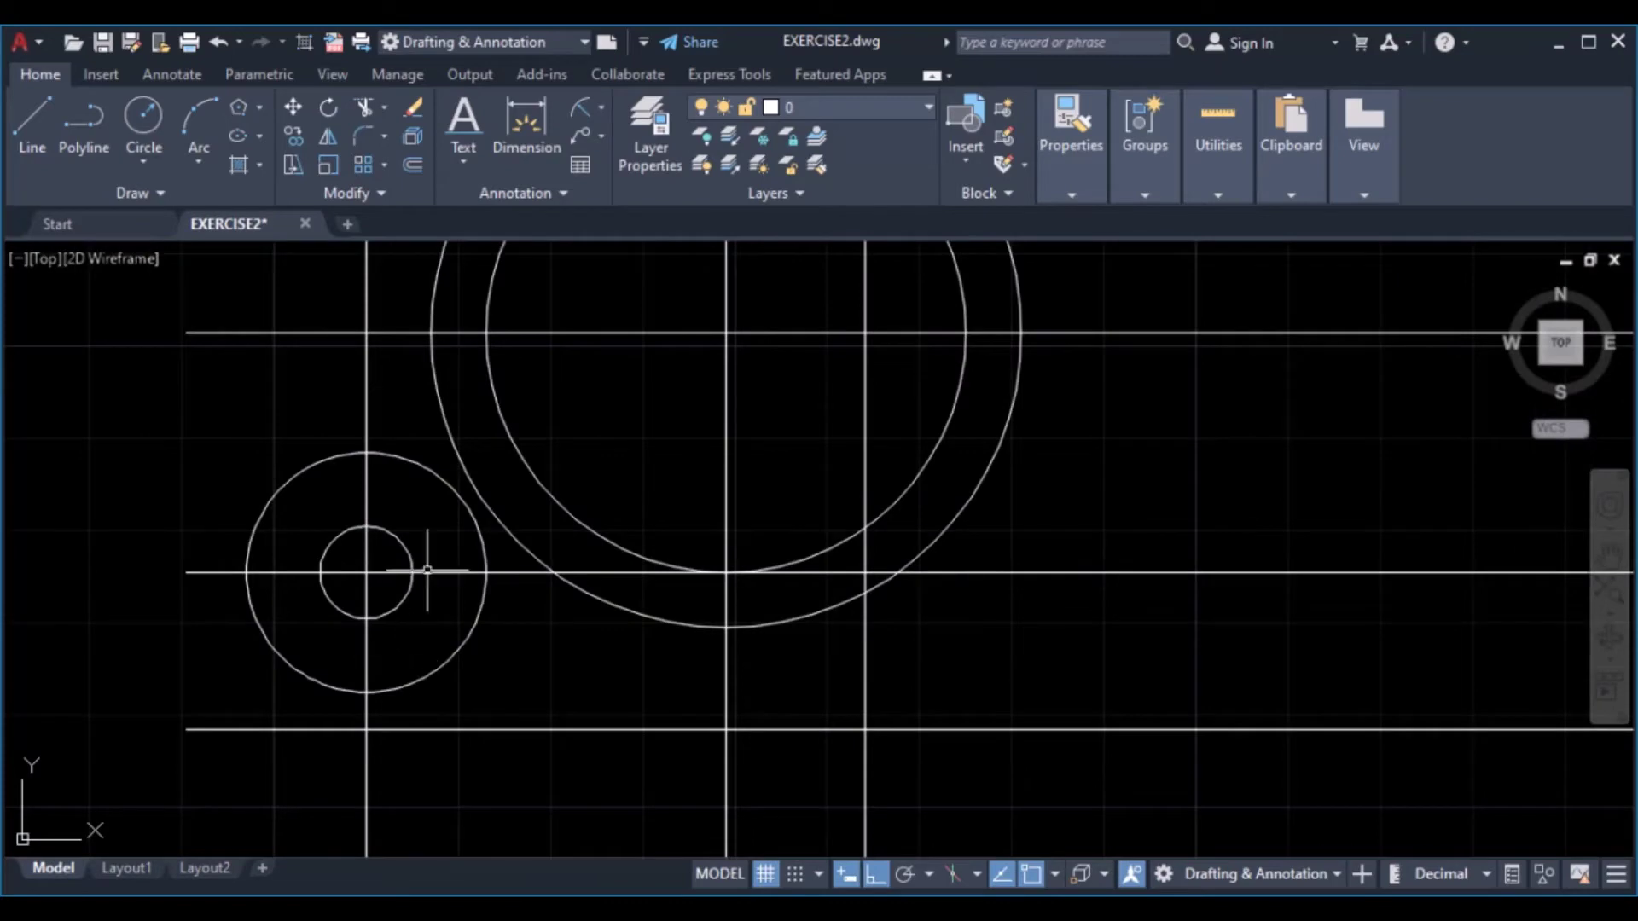
# Copy both lobe circles from their centre to where the offset 15 vertical line meets the lowest horizontal line, with Ortho mode off
pyautogui.click(393, 452)
pyautogui.click(392, 557)
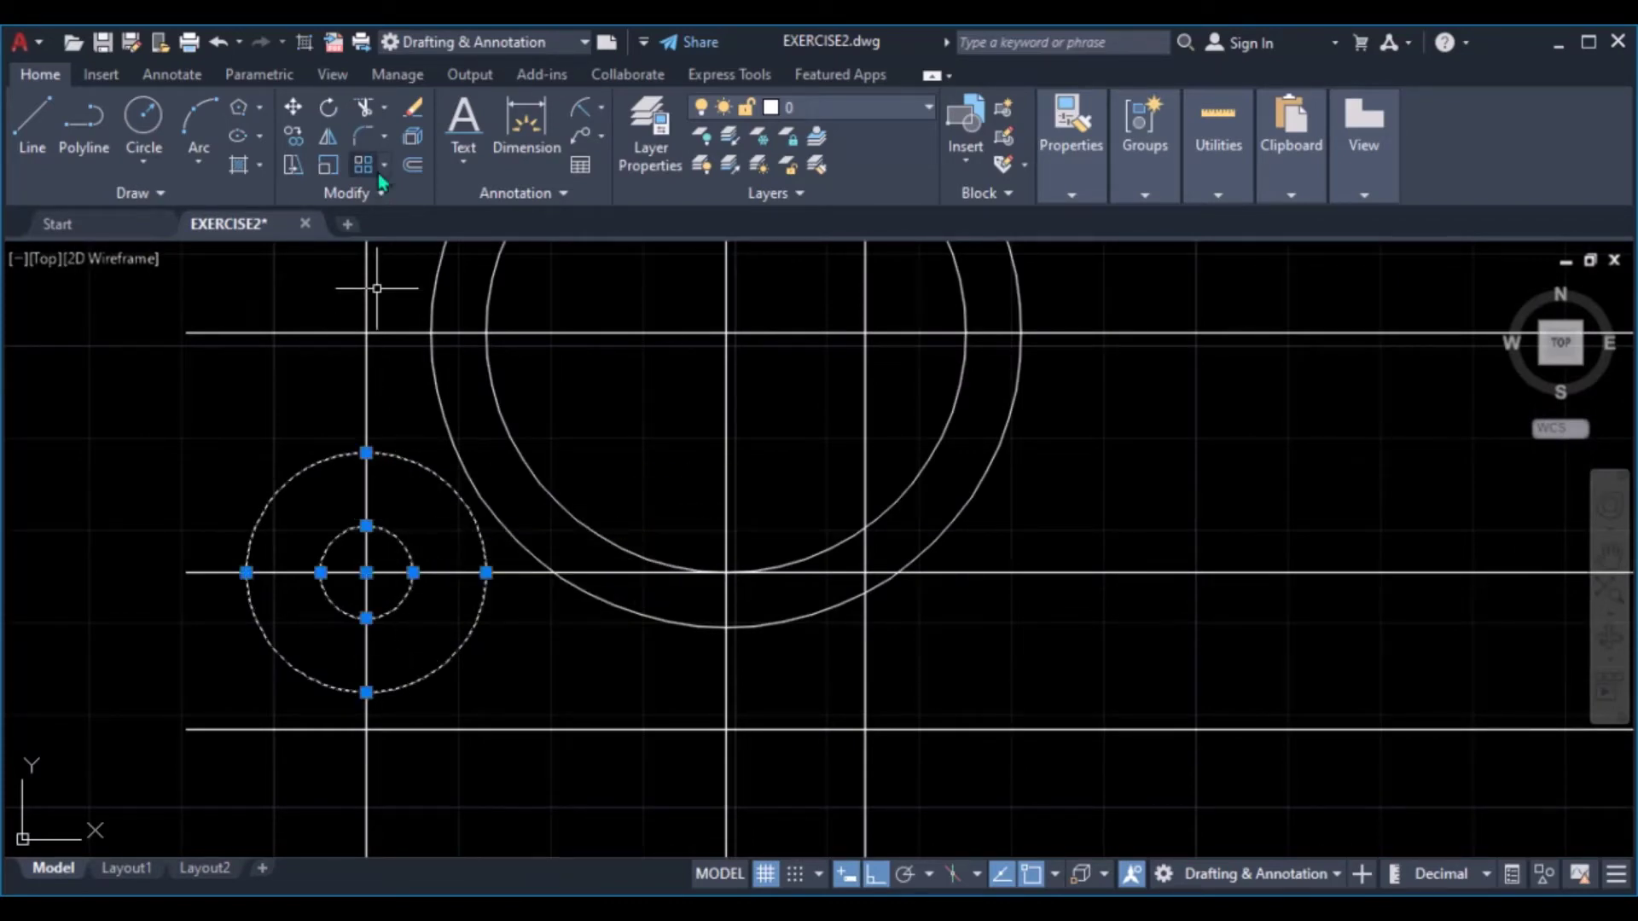
pyautogui.click(294, 136)
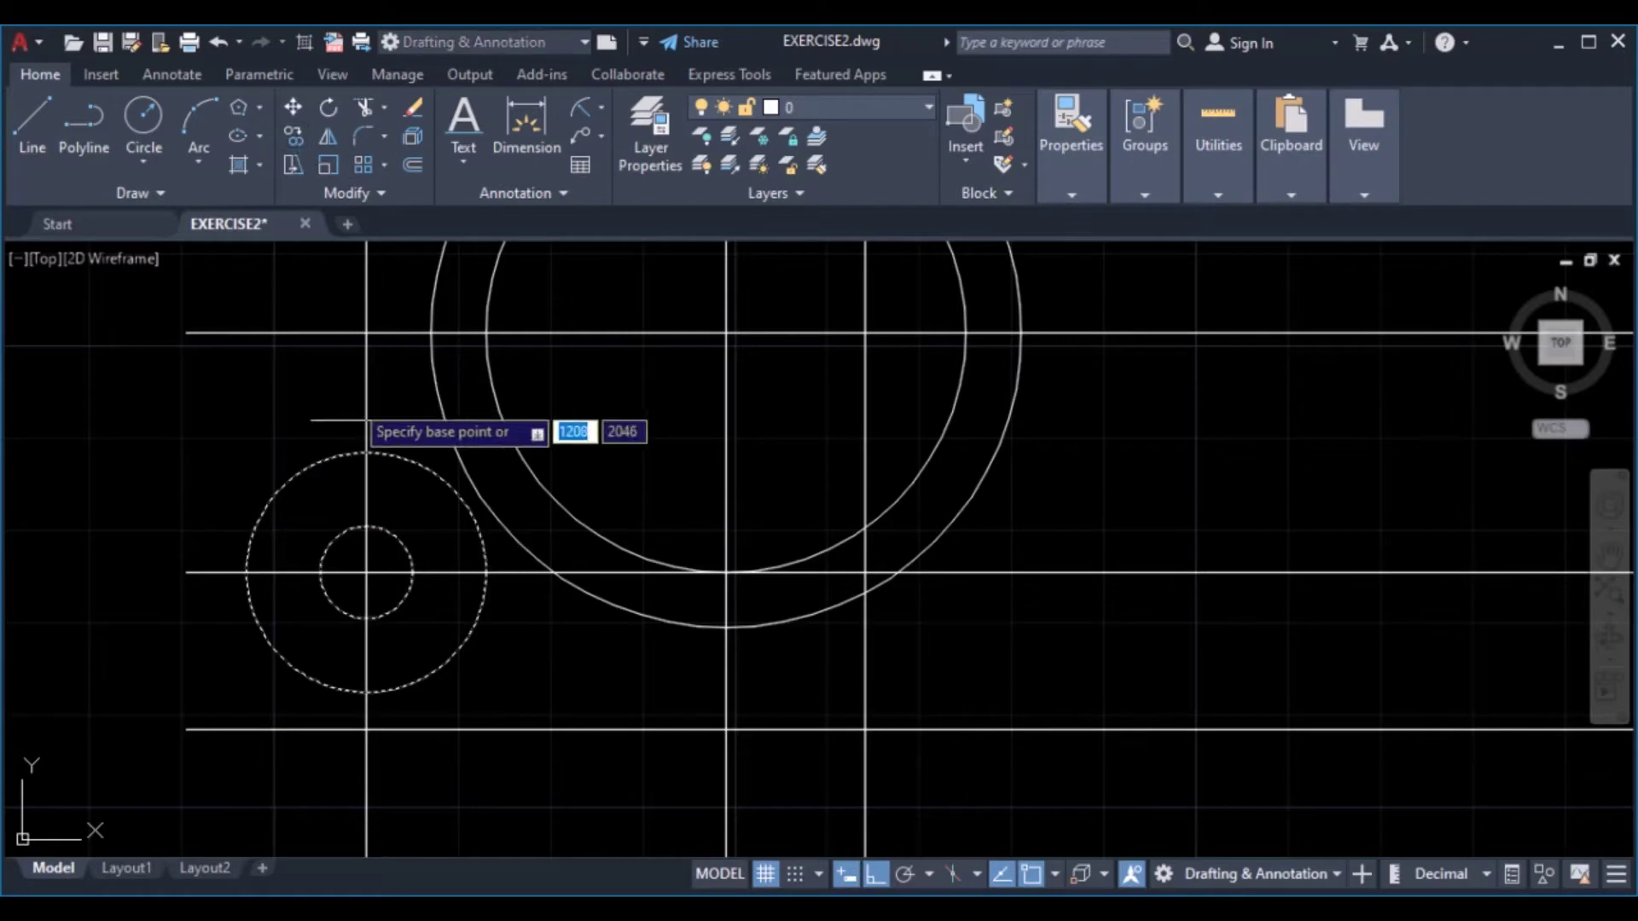
pyautogui.click(367, 572)
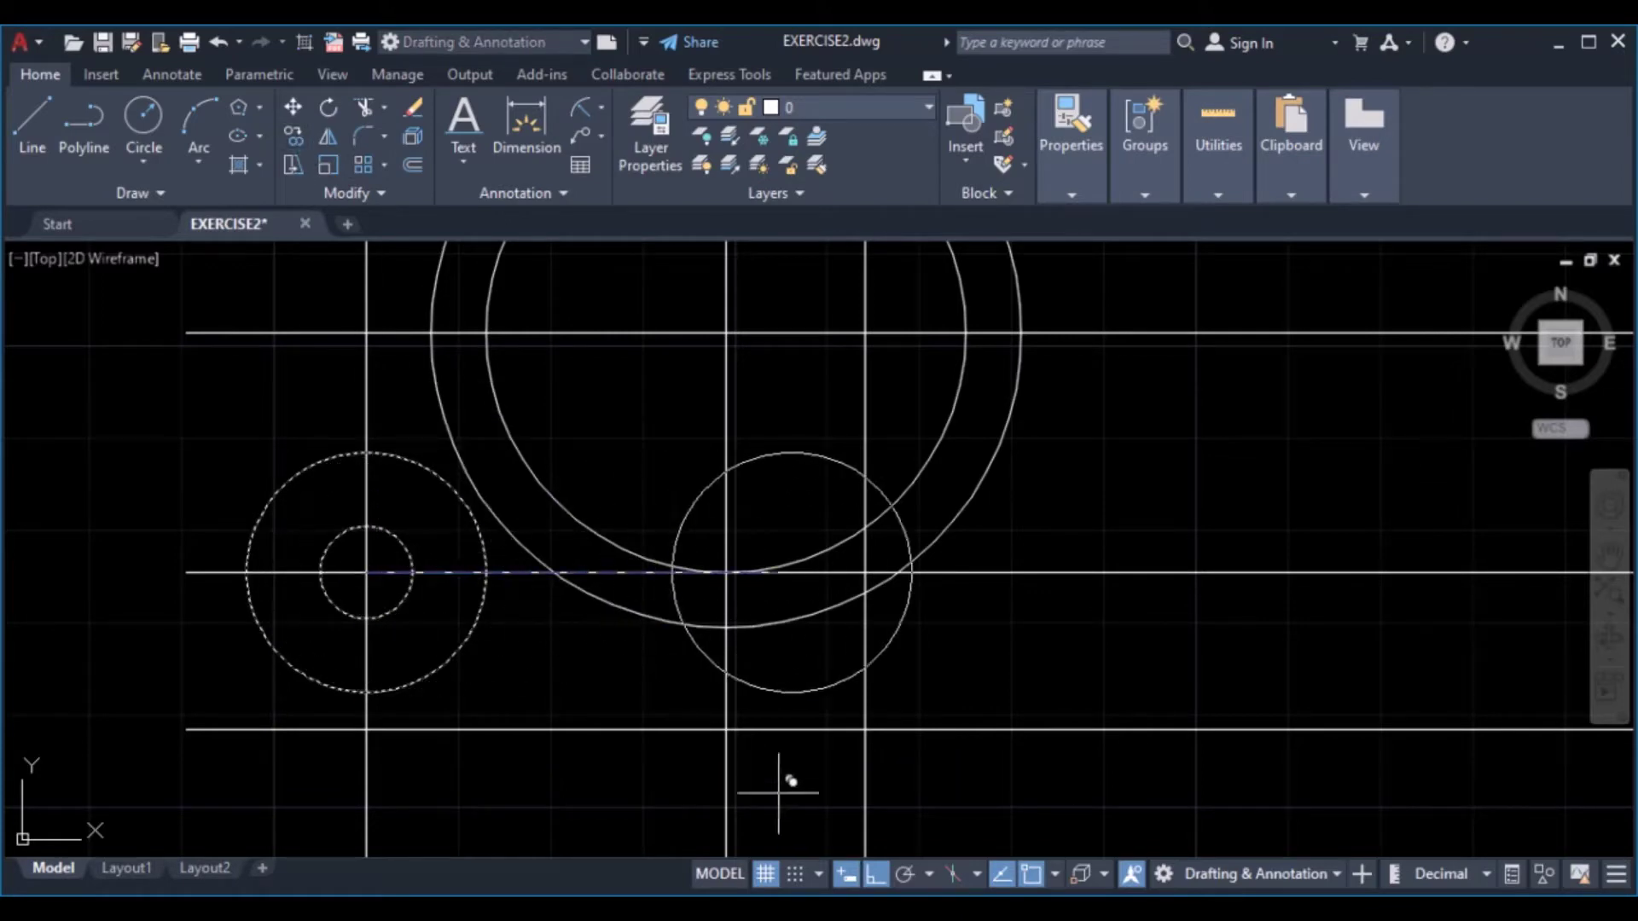
pyautogui.click(873, 883)
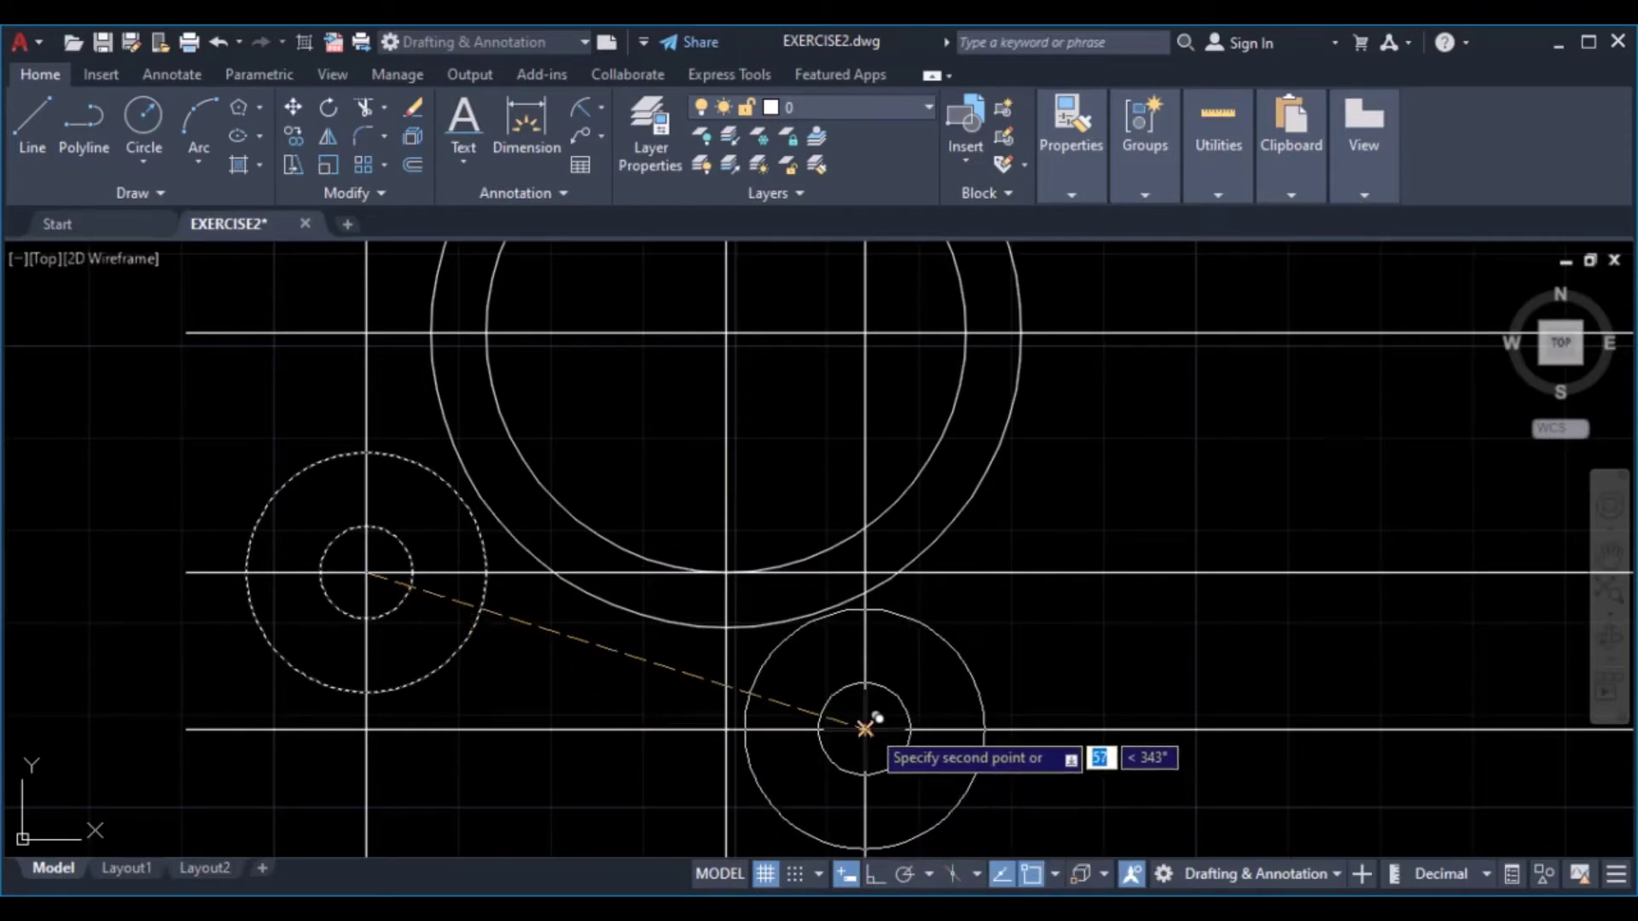
pyautogui.click(865, 729)
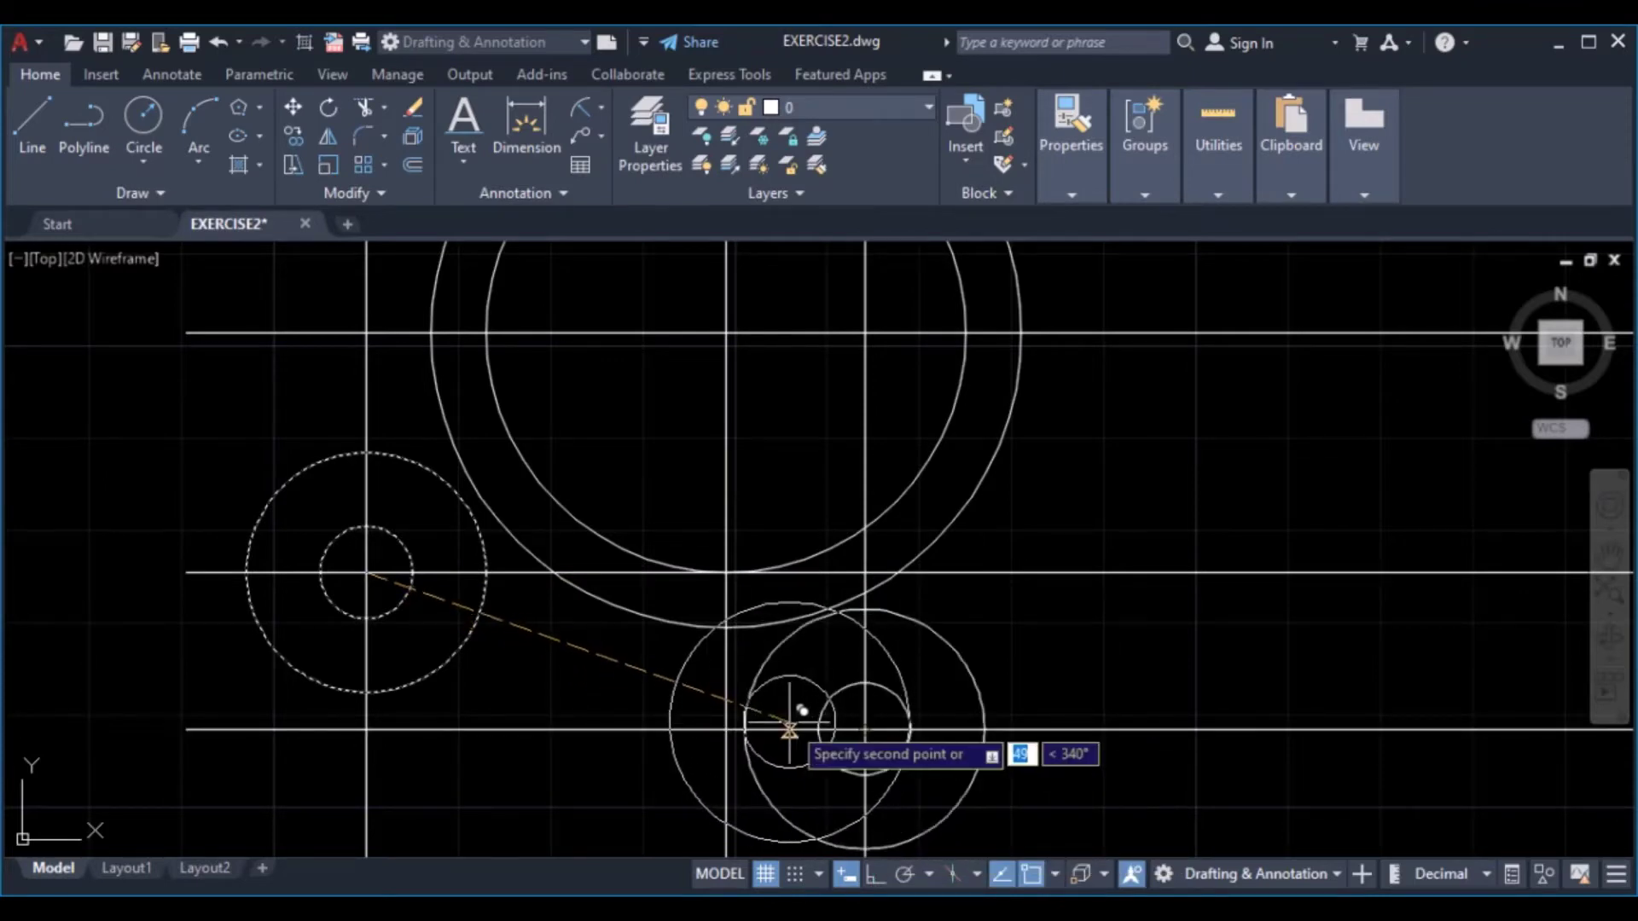
pyautogui.press('Escape')
# Erase the two offset horizontal and two offset vertical construction lines, keeping the main centre lines
pyautogui.scroll(-4, 421, 609)
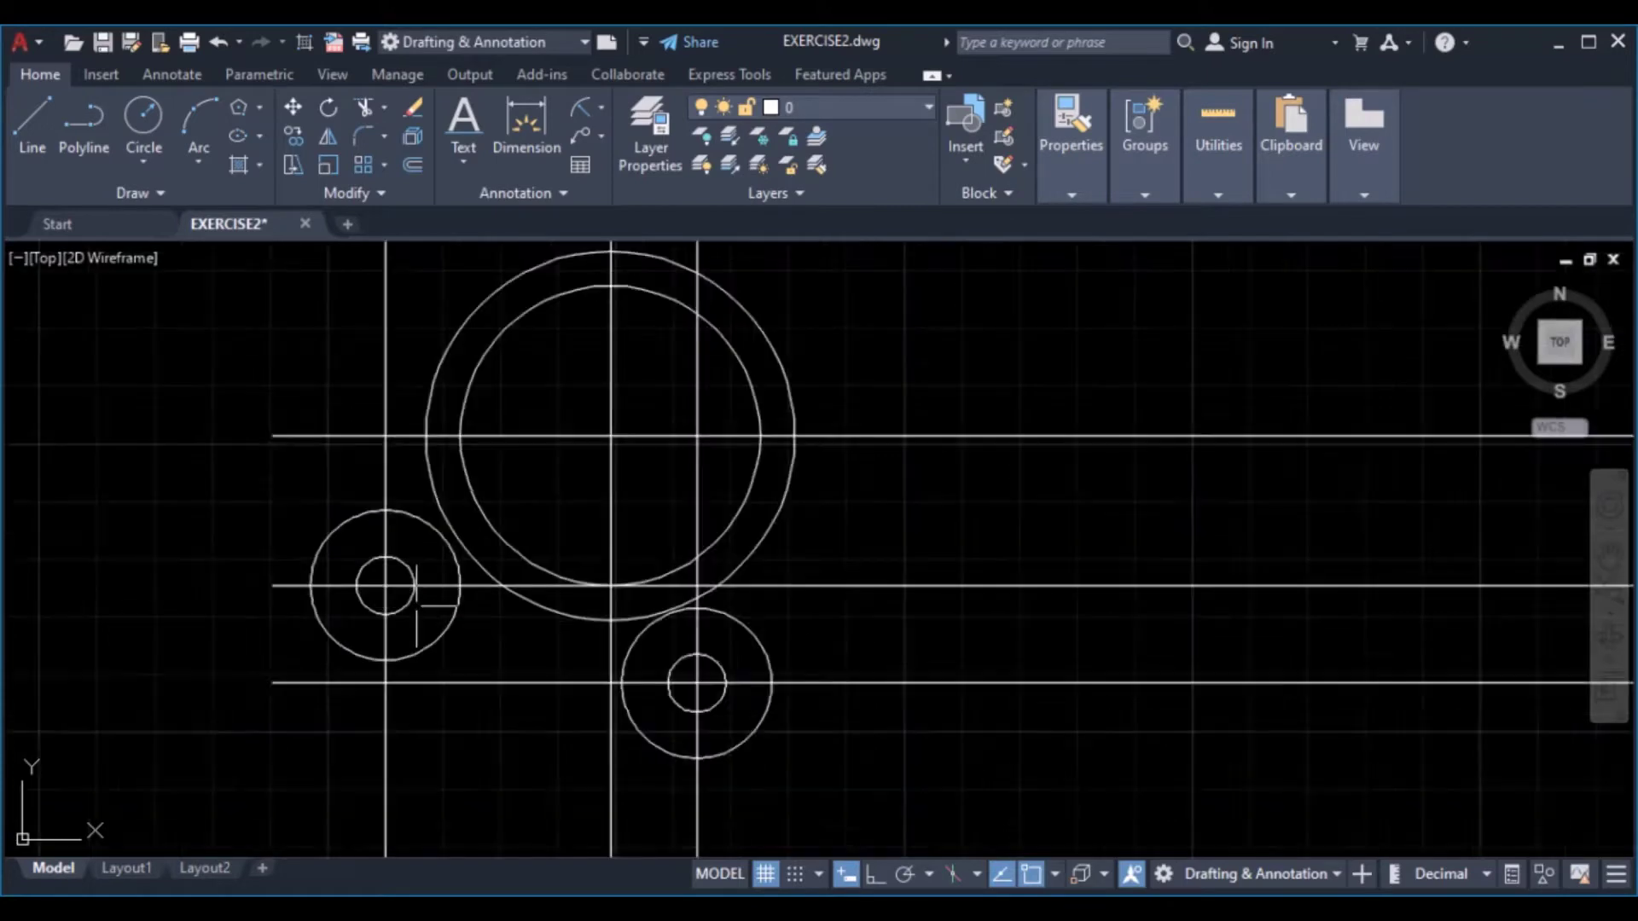
pyautogui.click(900, 576)
pyautogui.click(853, 672)
pyautogui.click(650, 771)
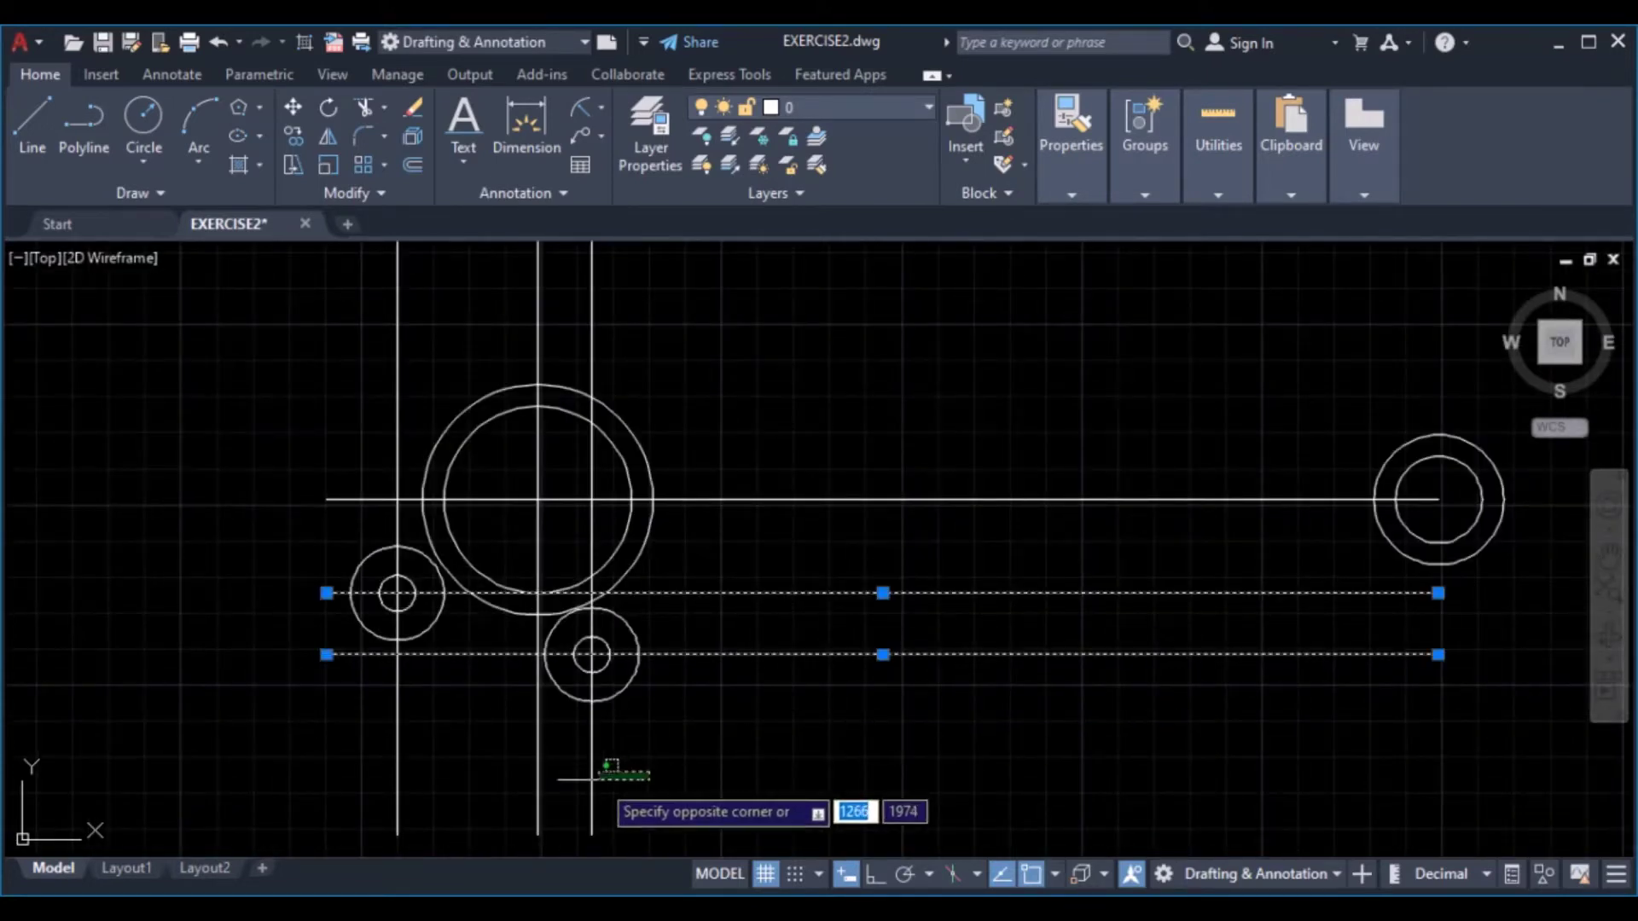
pyautogui.click(576, 795)
pyautogui.click(428, 713)
pyautogui.click(341, 768)
pyautogui.click(415, 116)
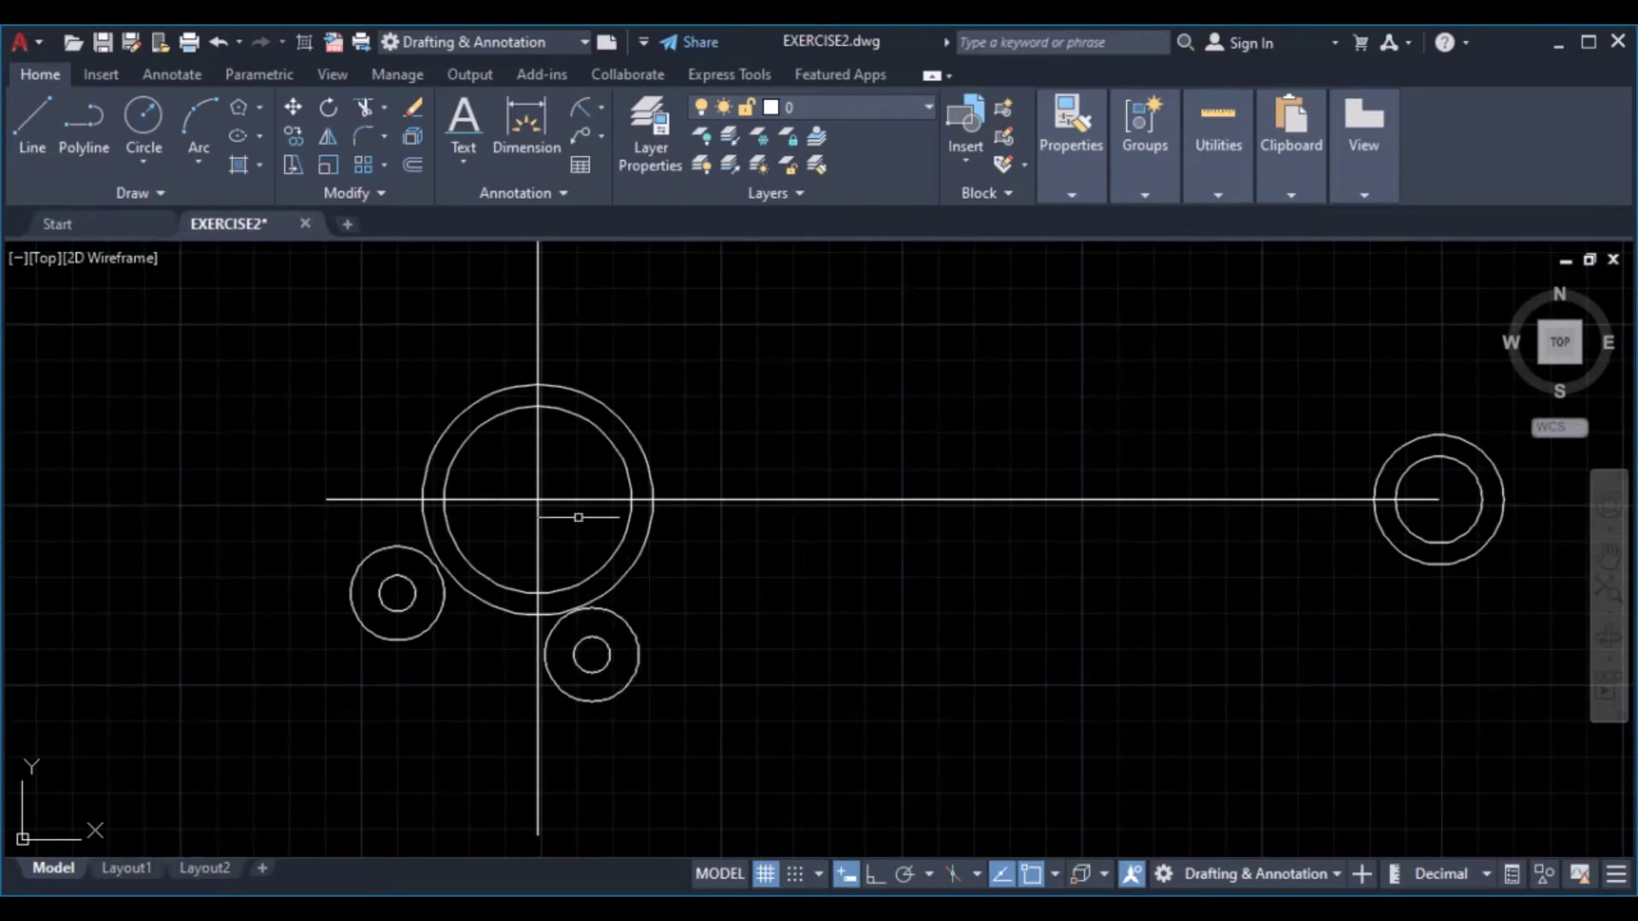
# Mirror both pairs of lobe circles across the horizontal centre line, keeping the source circles
pyautogui.click(656, 609)
pyautogui.click(580, 680)
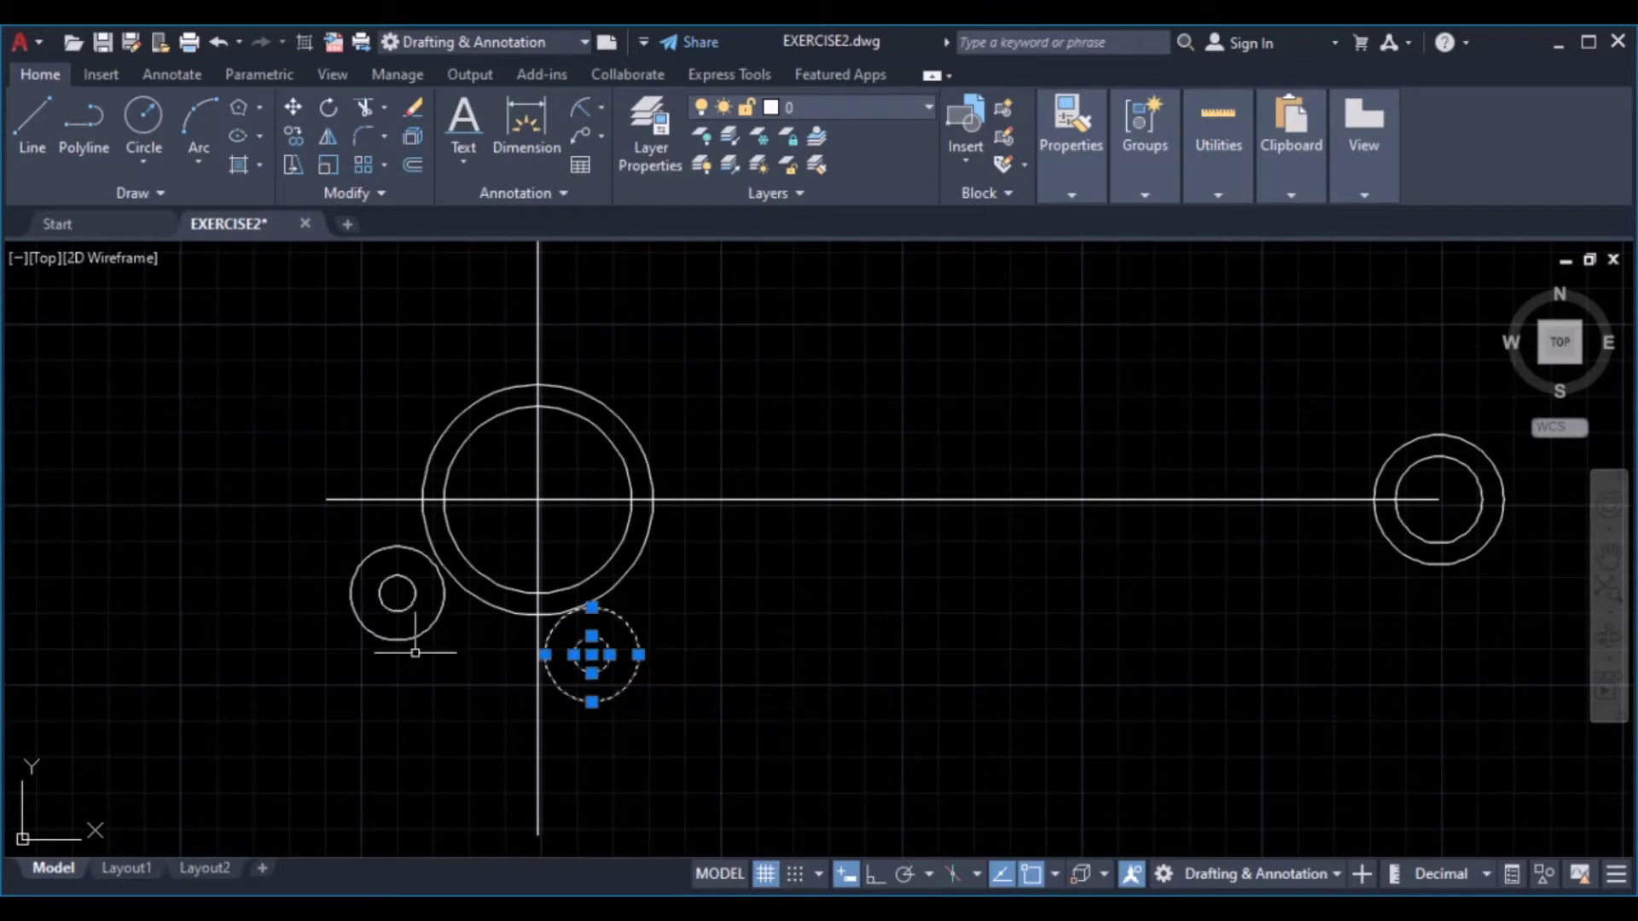
pyautogui.click(387, 547)
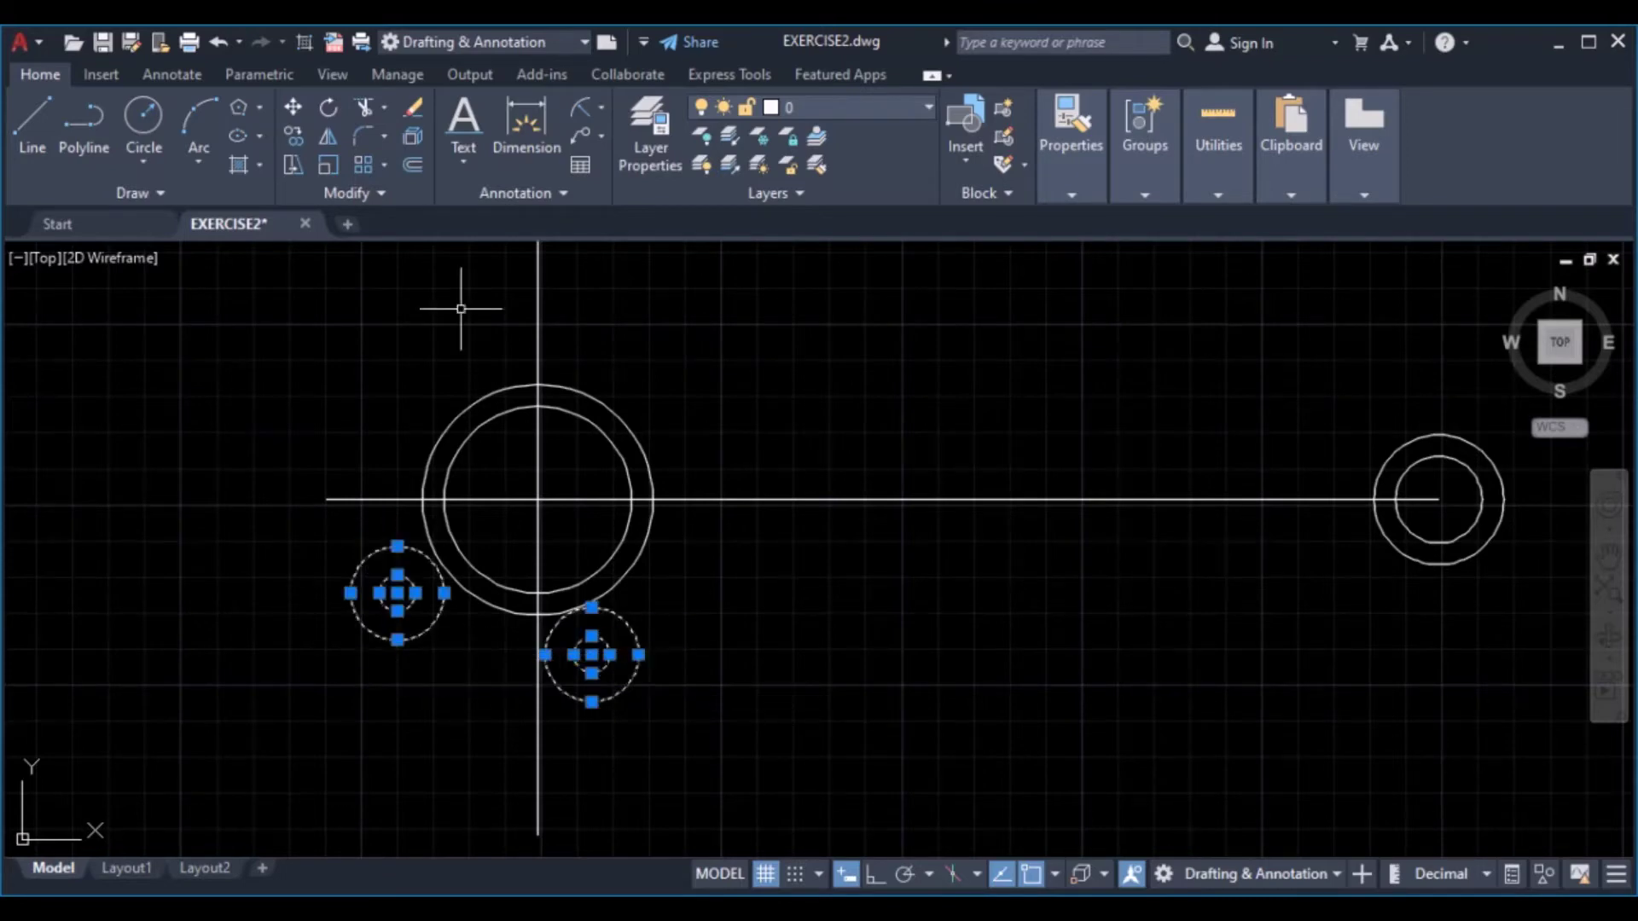
pyautogui.click(329, 137)
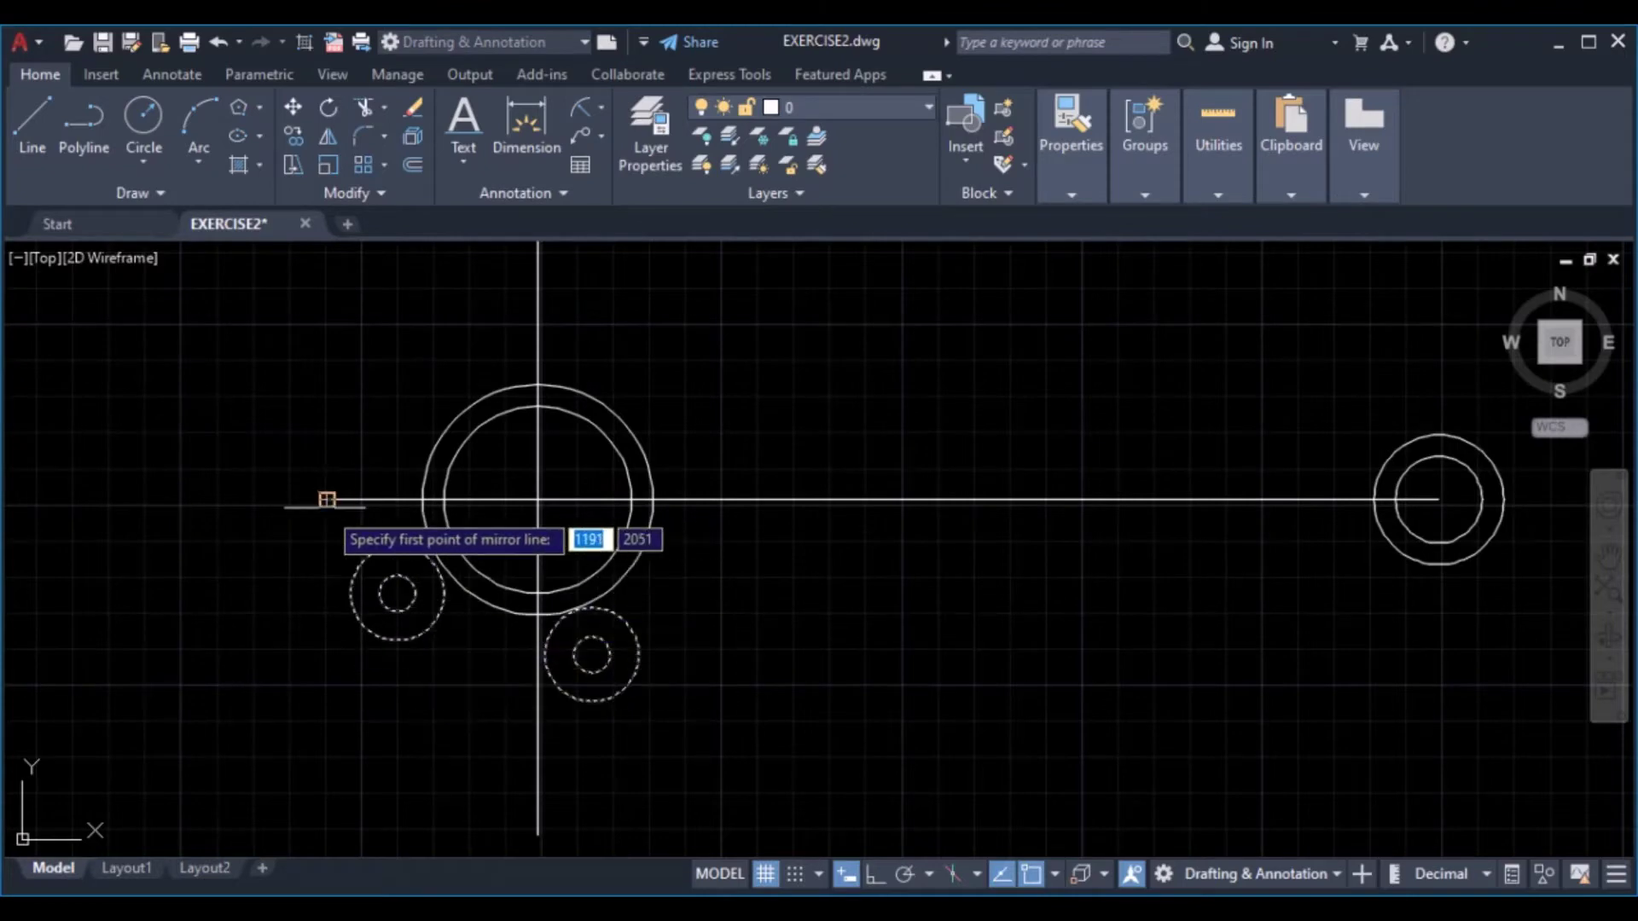
pyautogui.click(327, 500)
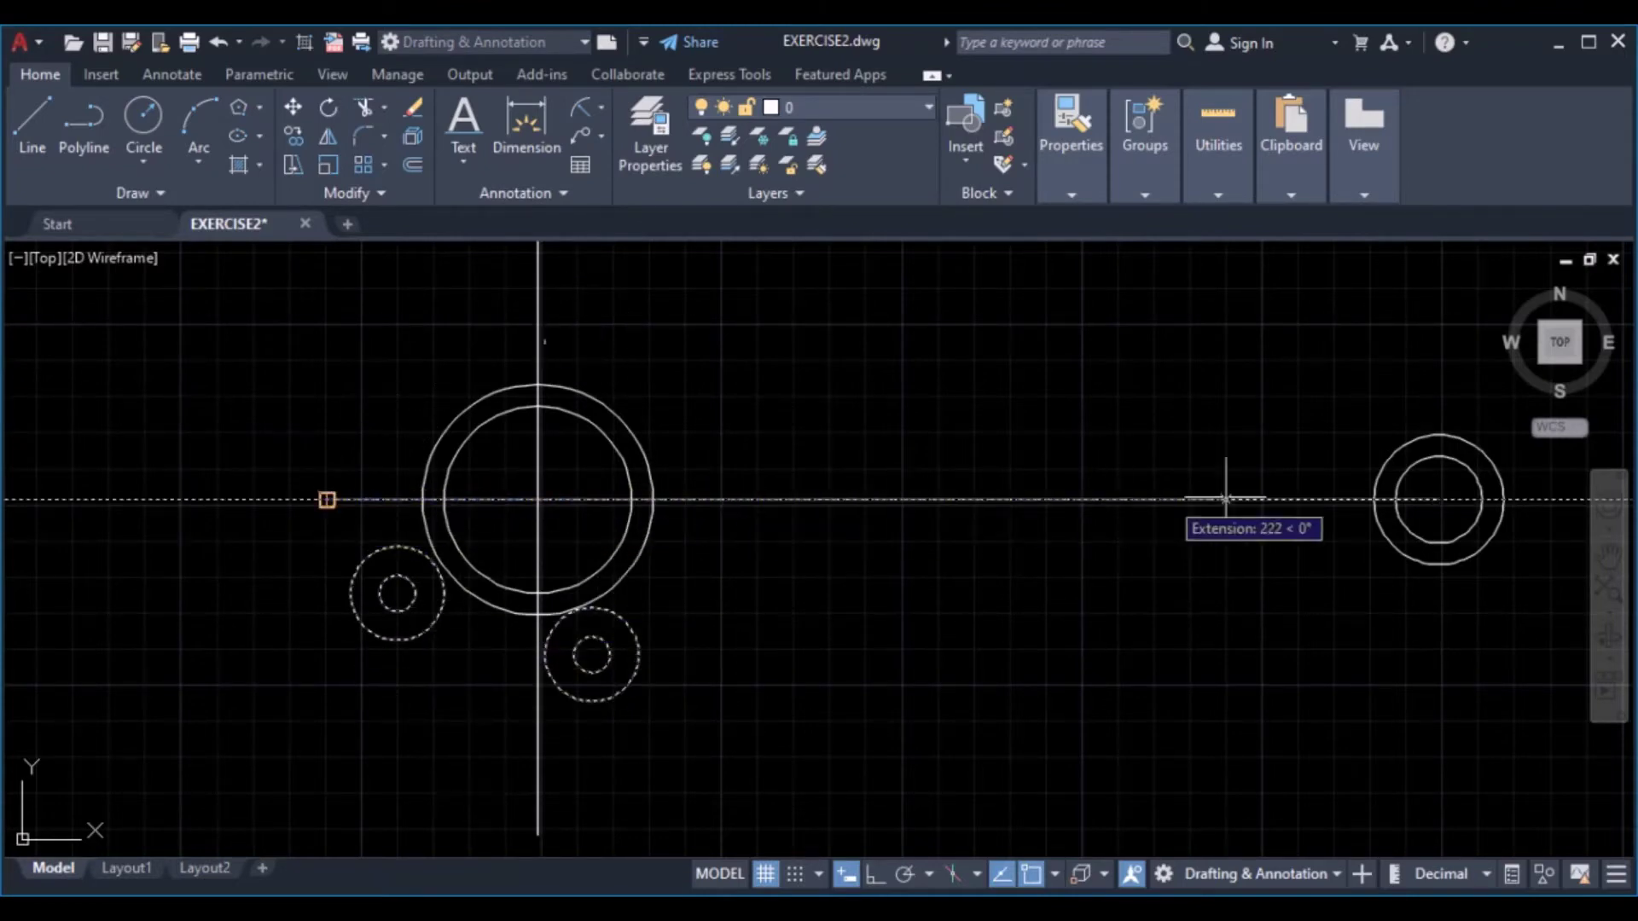
pyautogui.click(1439, 500)
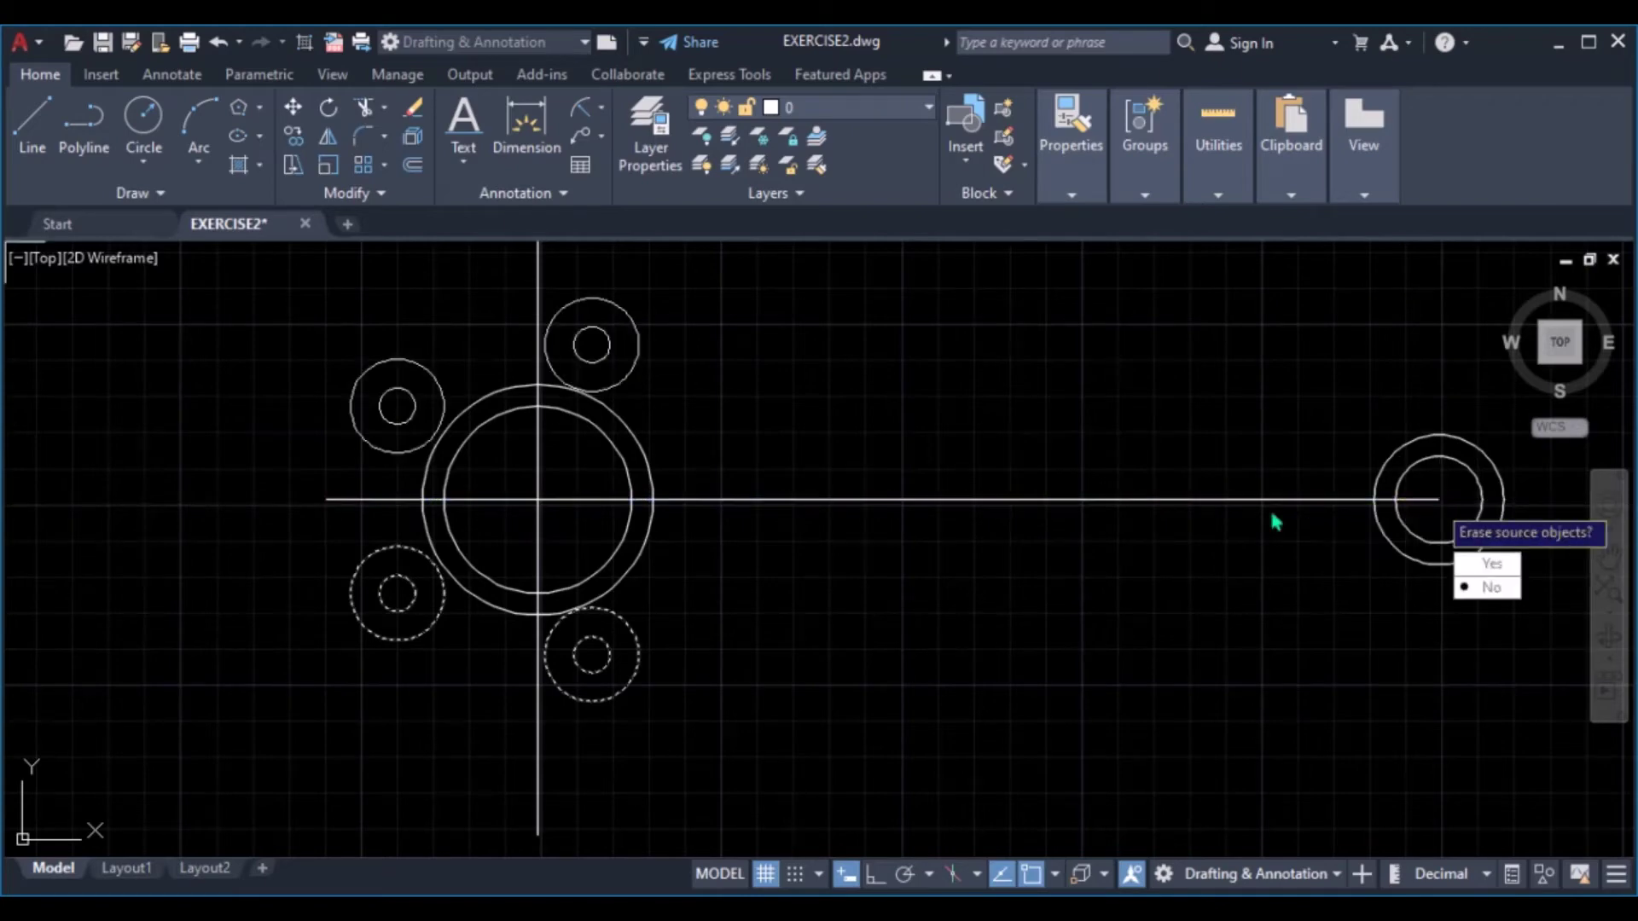
pyautogui.click(1489, 589)
# Examine the reference lever for the dimensions of the handle and its slot
pyautogui.scroll(-3, 605, 520)
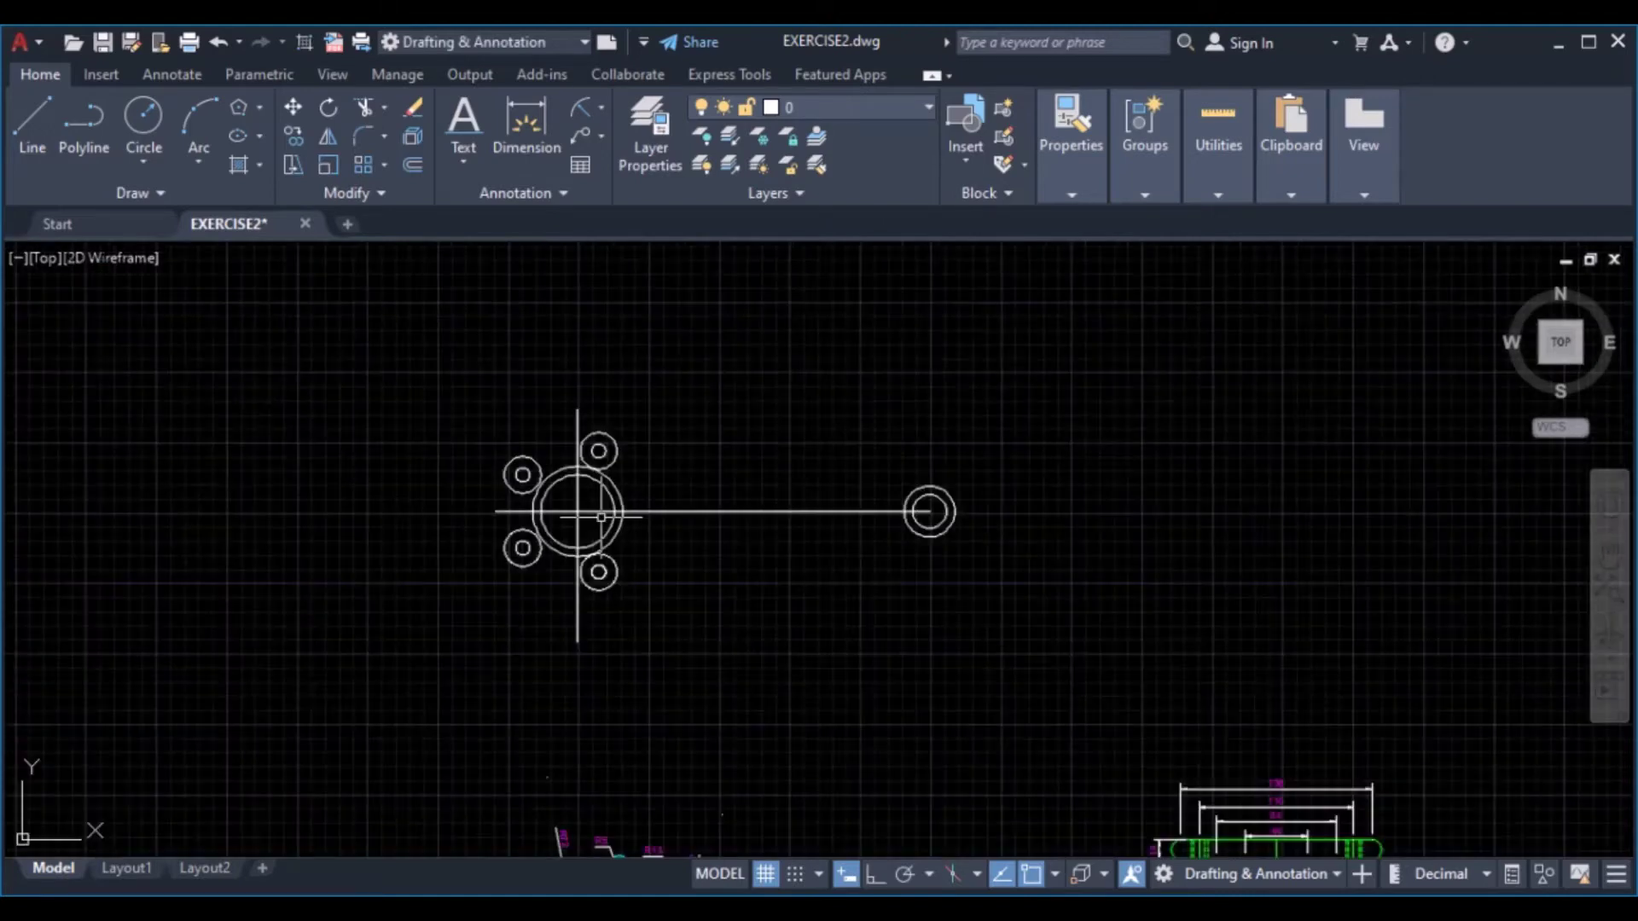
pyautogui.moveTo(579, 615); pyautogui.dragTo(656, 359, button='middle')
pyautogui.scroll(5, 678, 680)
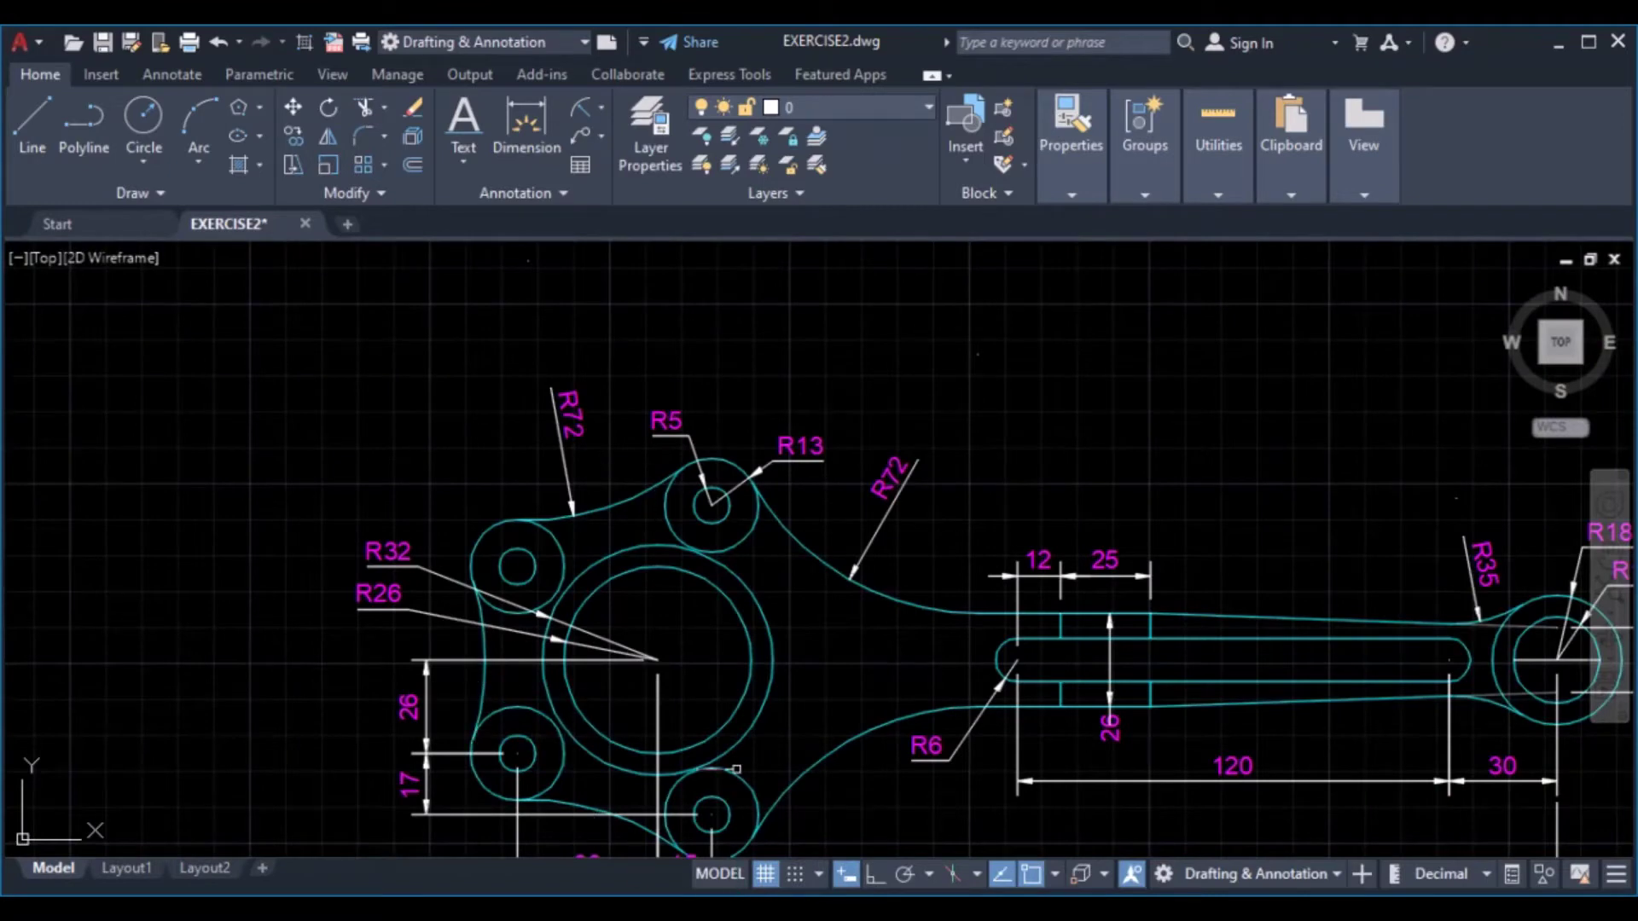
pyautogui.moveTo(754, 722); pyautogui.dragTo(734, 551, button='middle')
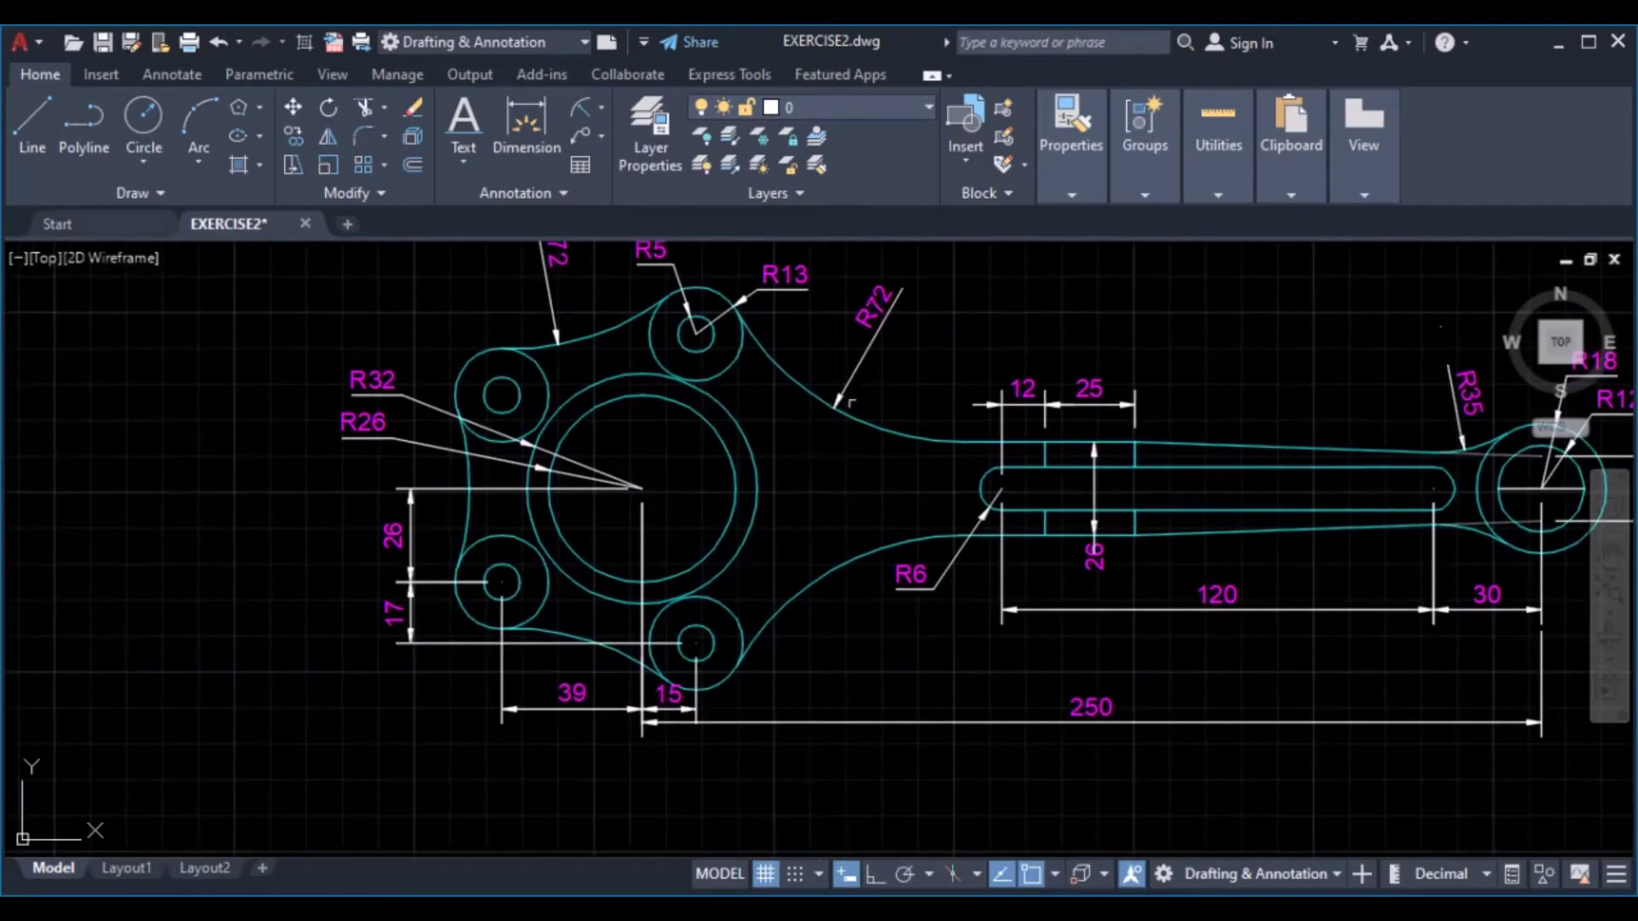
pyautogui.scroll(-3, 886, 416)
pyautogui.scroll(4, 844, 529)
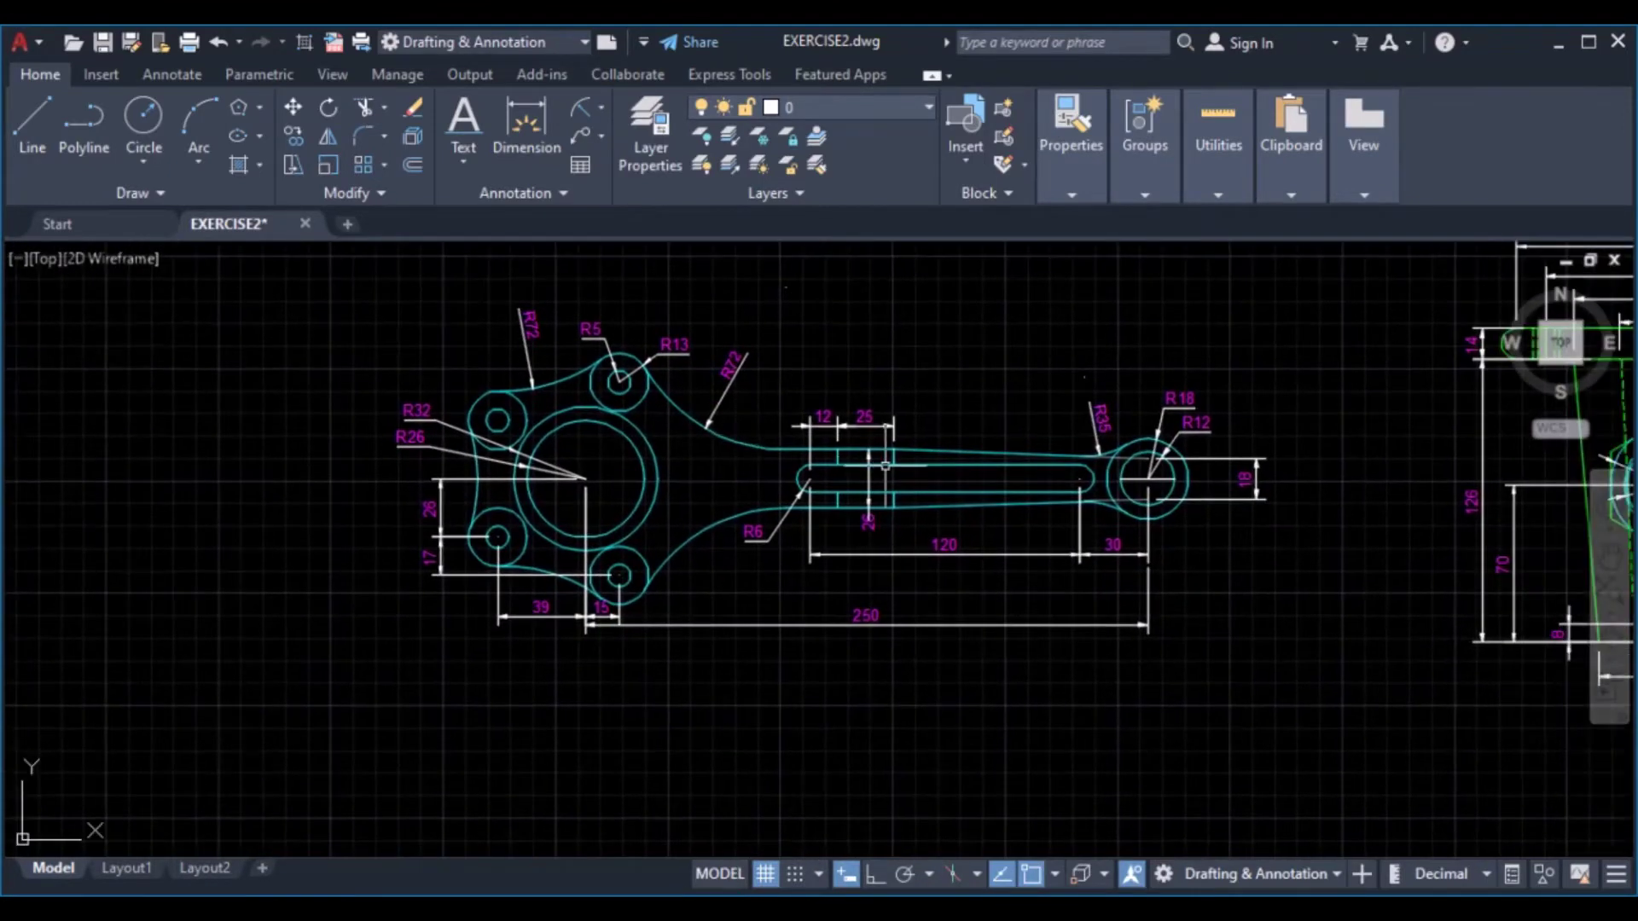
pyautogui.moveTo(849, 370); pyautogui.dragTo(848, 415, button='middle')
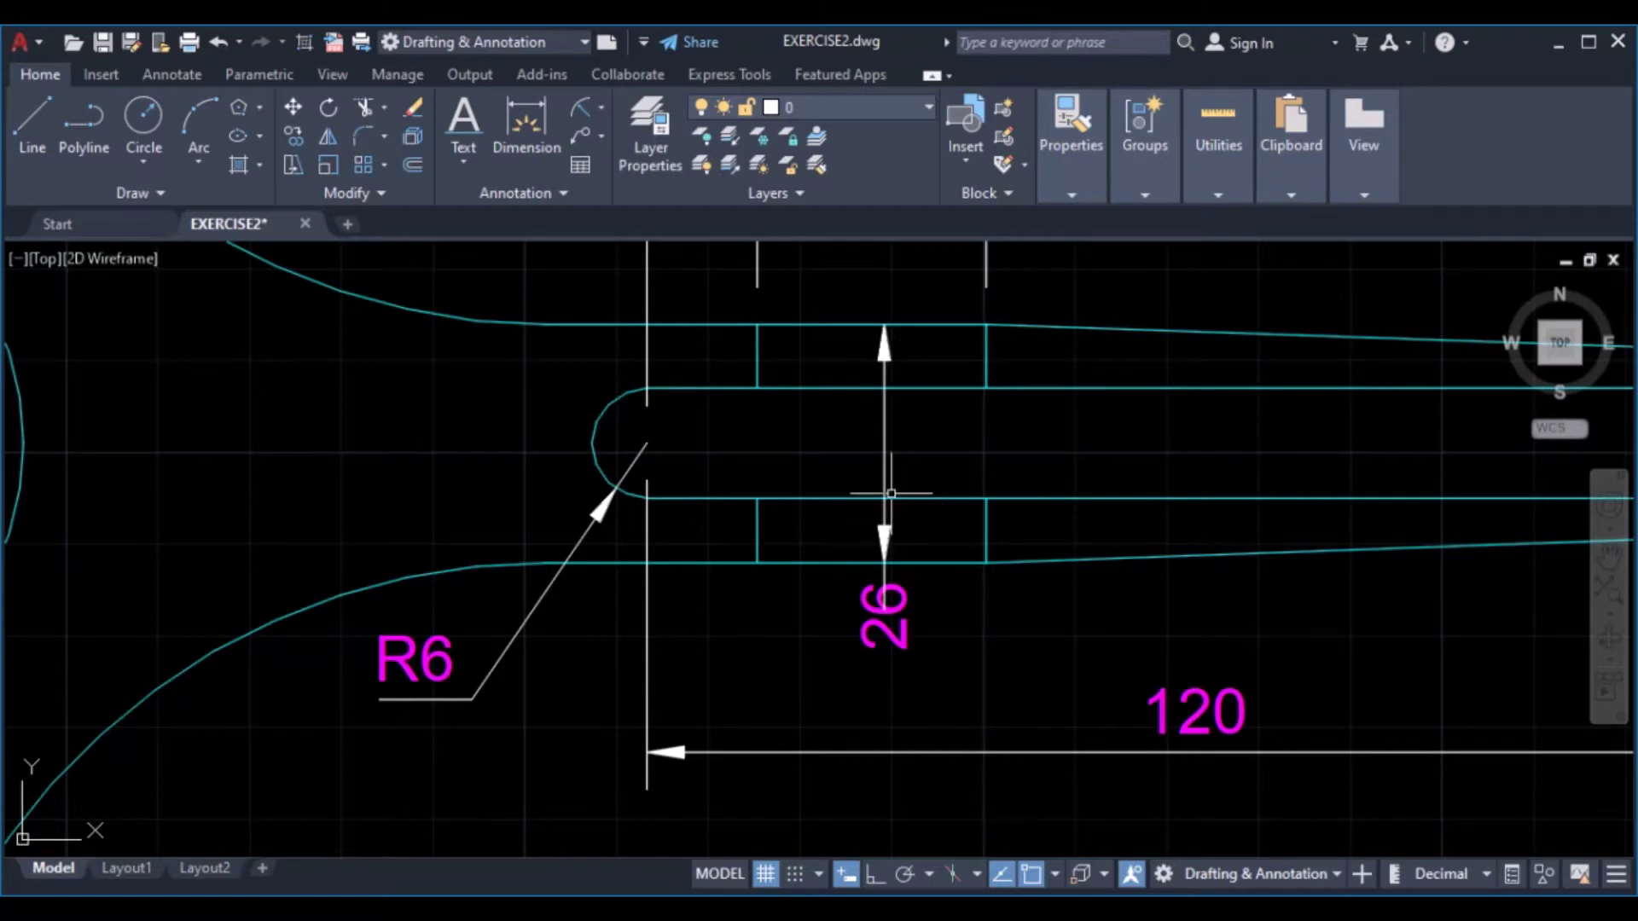
pyautogui.scroll(-5, 841, 453)
pyautogui.moveTo(832, 382); pyautogui.dragTo(819, 697, button='middle')
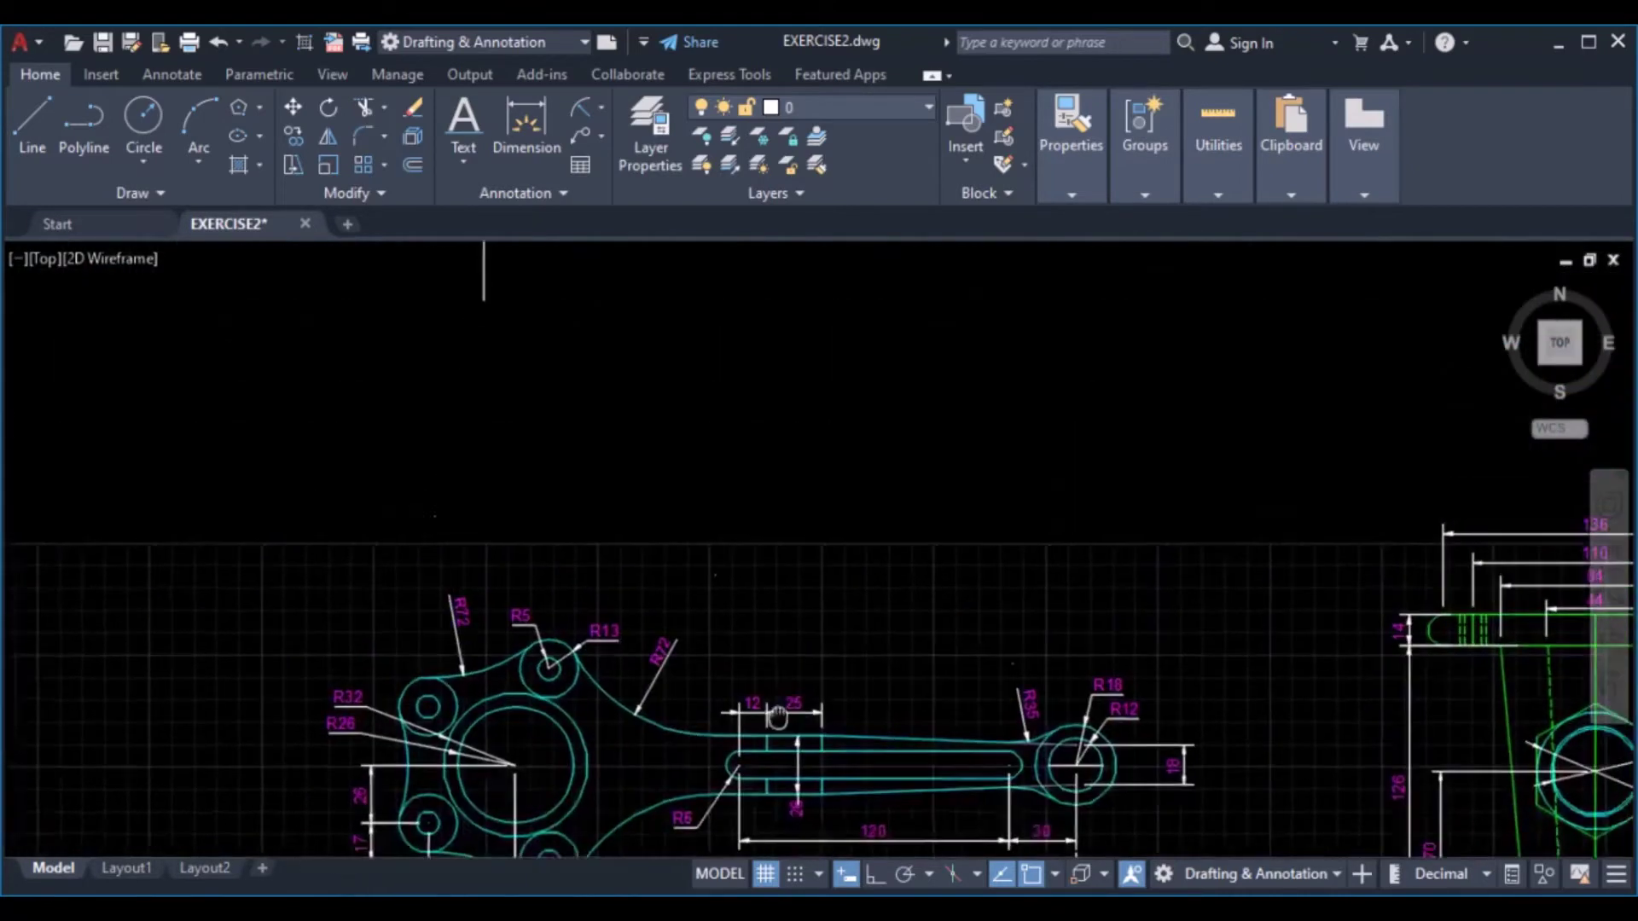
pyautogui.moveTo(731, 347)
pyautogui.mouseDown(button='middle')
pyautogui.moveTo(622, 807)
pyautogui.moveTo(640, 755)
pyautogui.moveTo(801, 639)
pyautogui.mouseUp(button='middle')
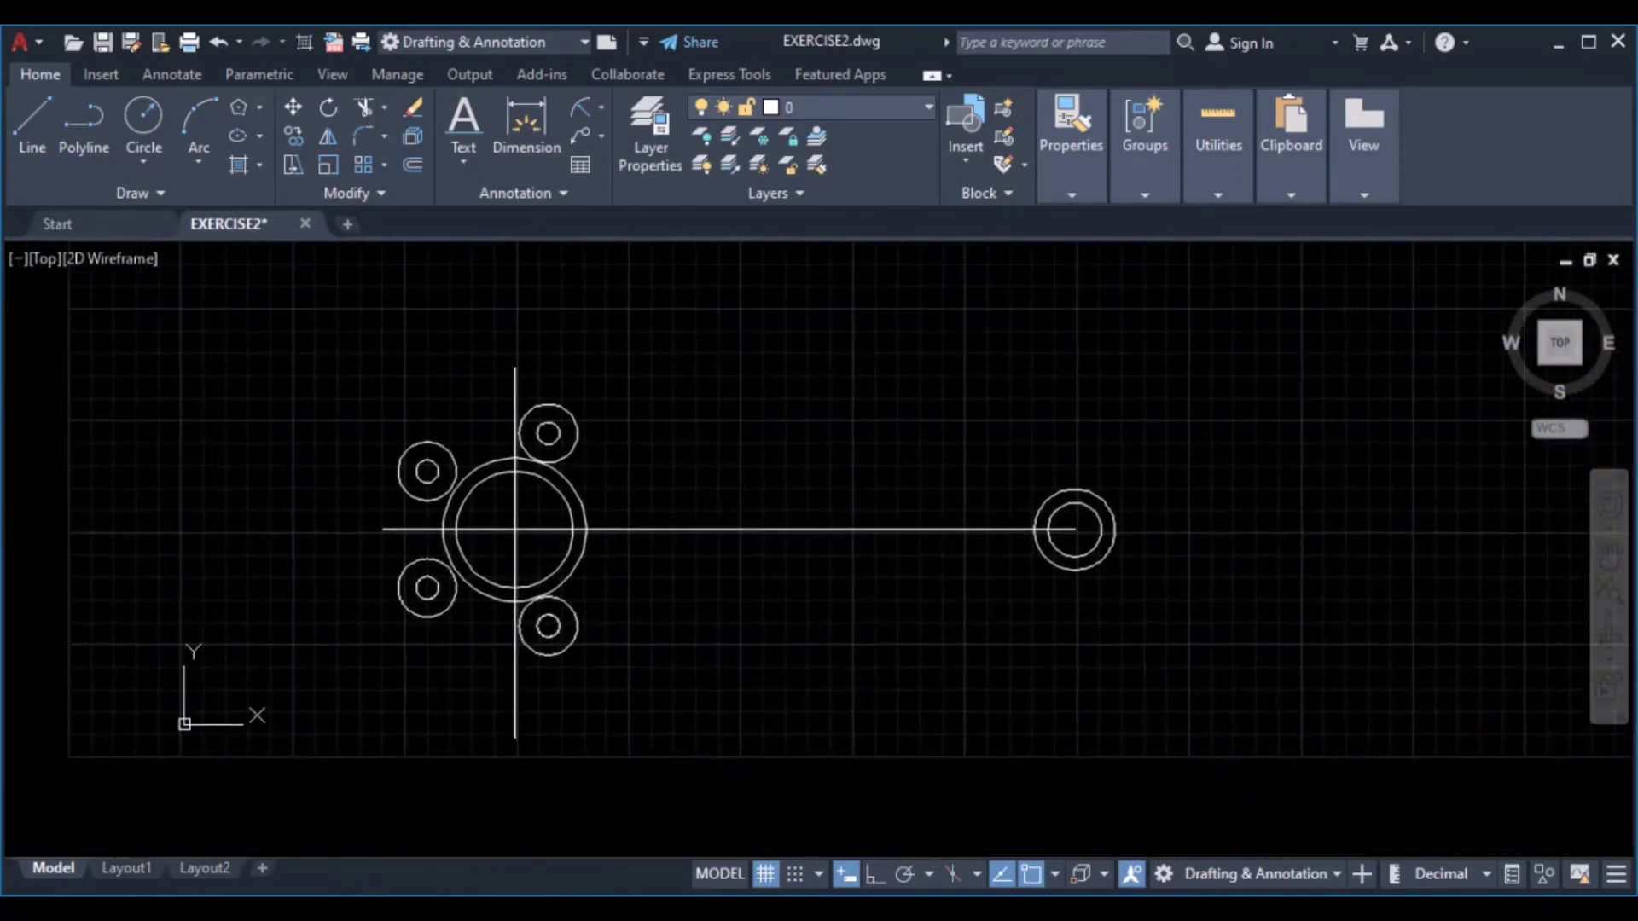
# Offset the horizontal centre line by 13 both upwards and downwards to form the handle edges
pyautogui.click(420, 167)
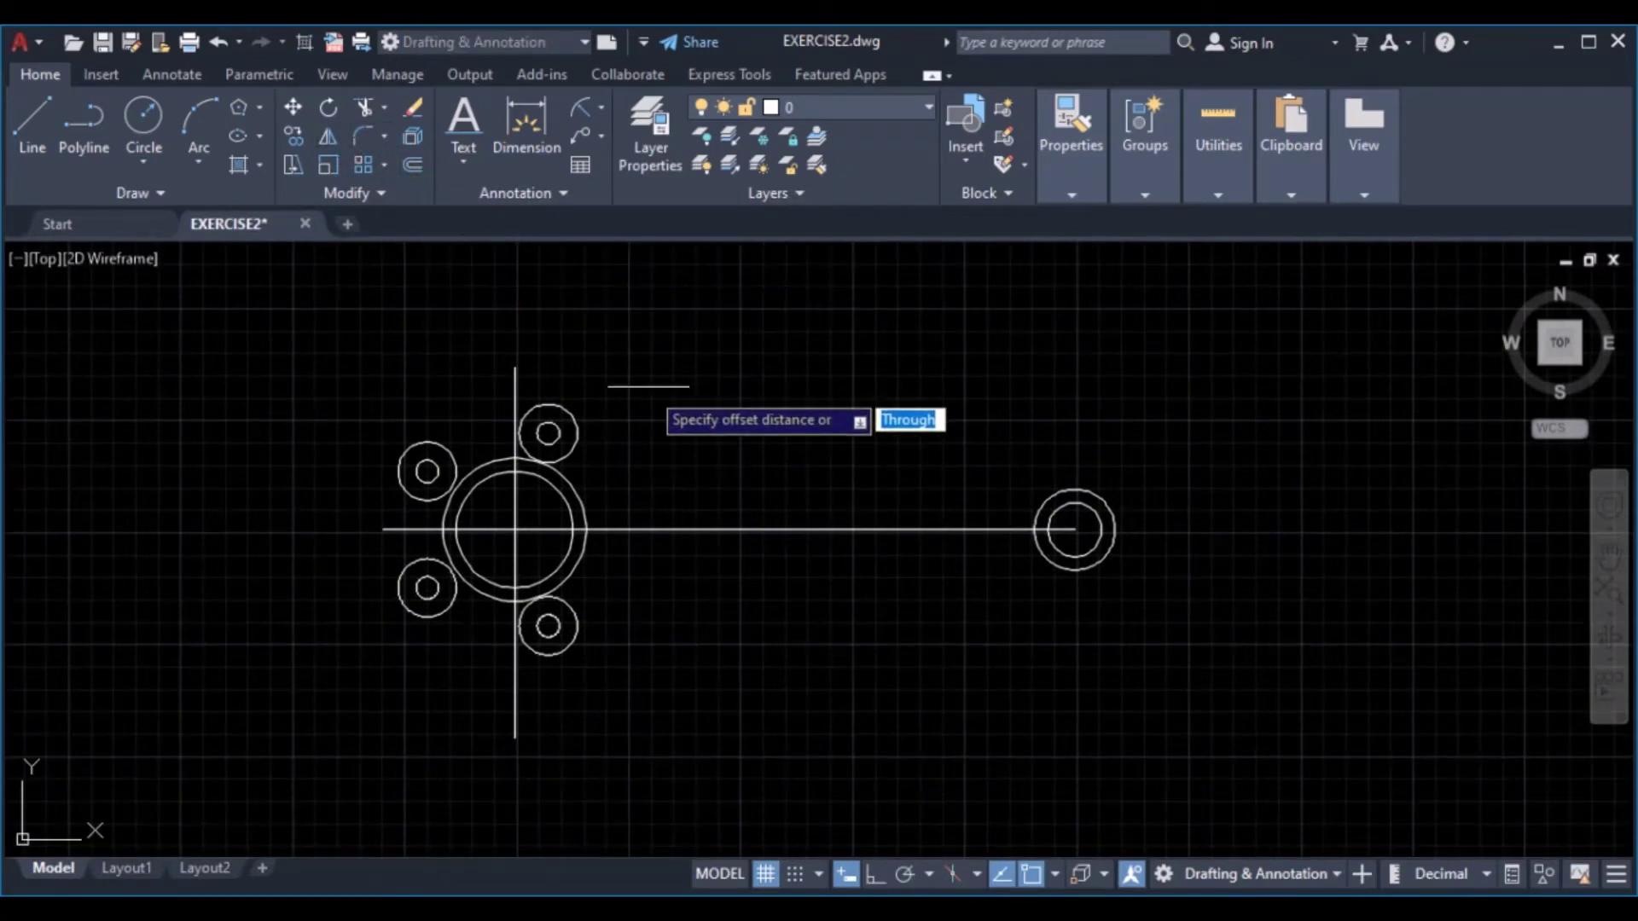
pyautogui.write('5')
pyautogui.press('Return')
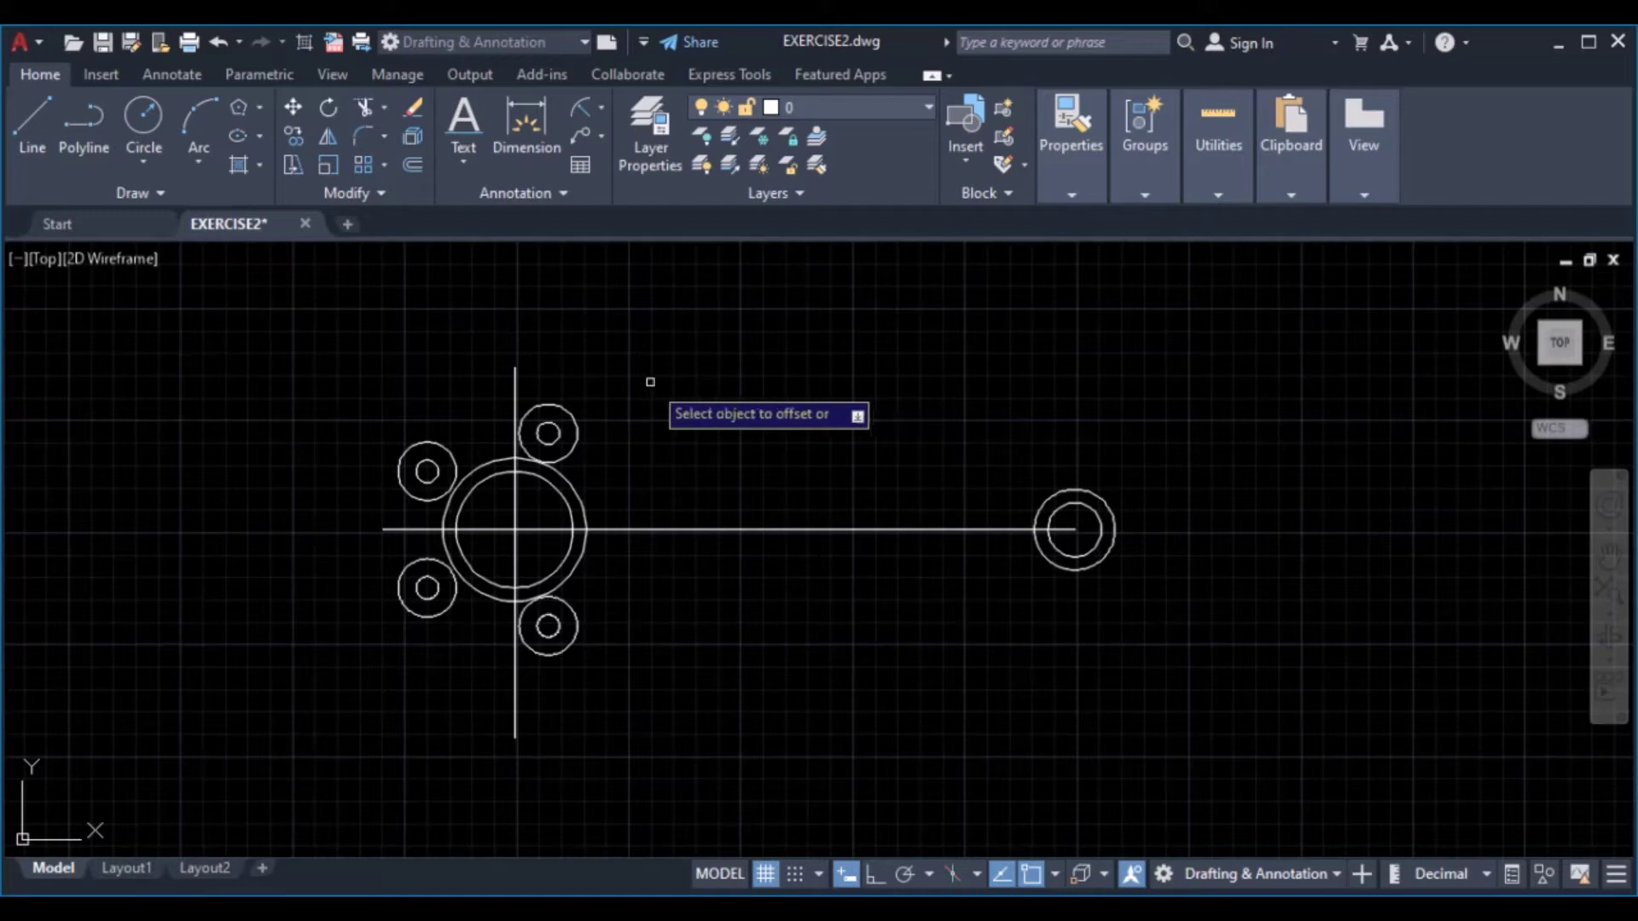
pyautogui.click(669, 529)
pyautogui.click(669, 512)
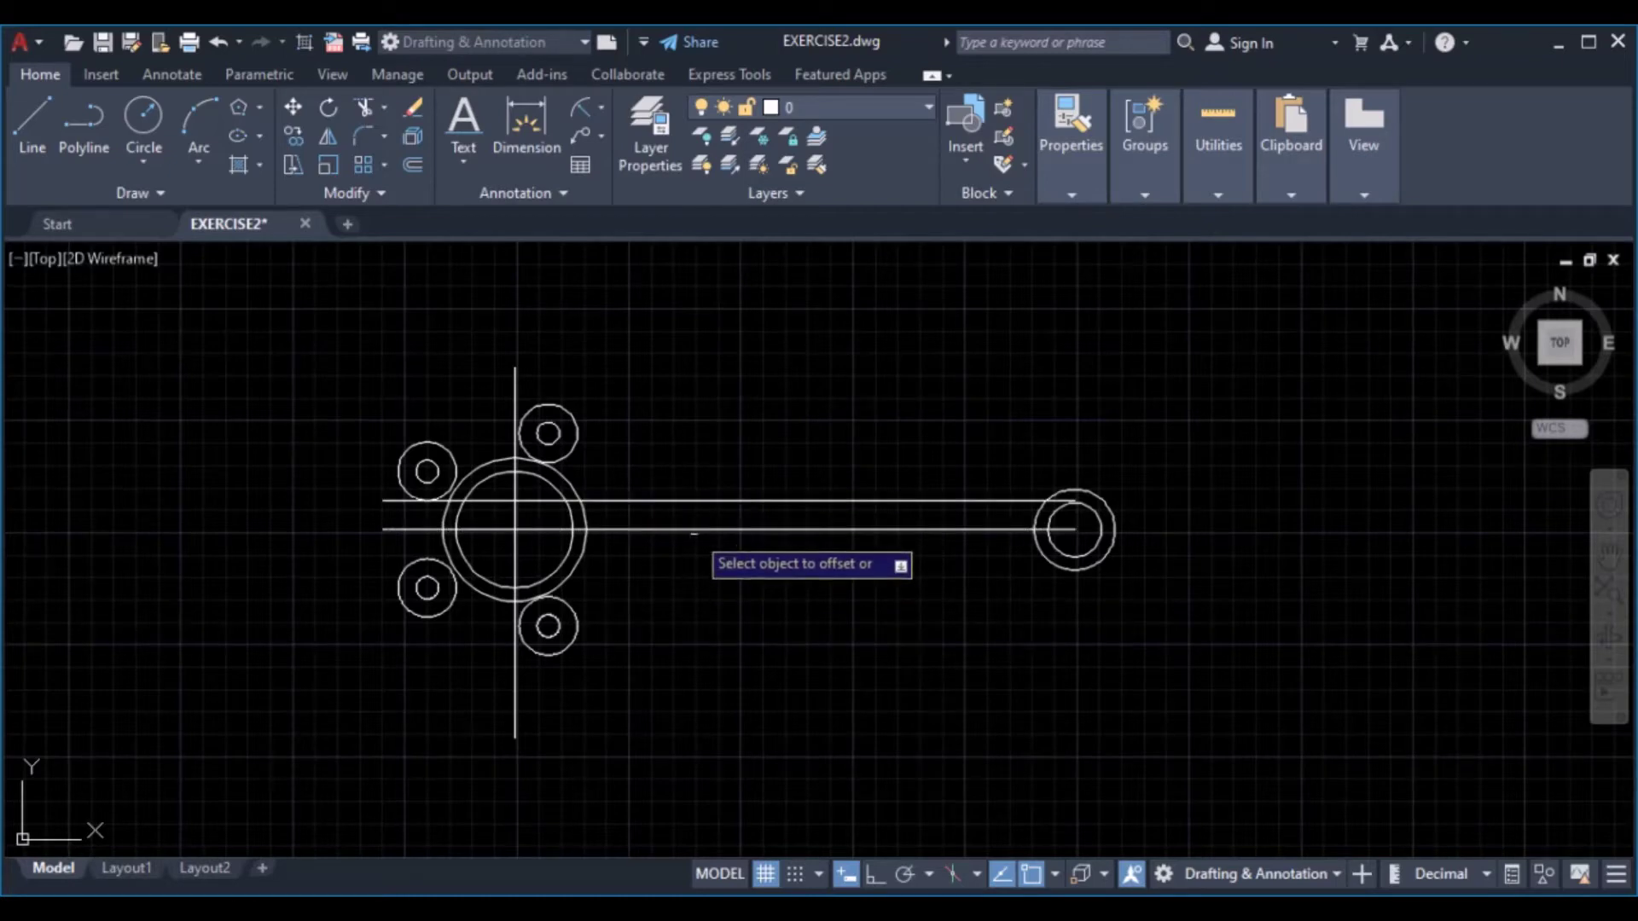
pyautogui.click(691, 528)
pyautogui.click(685, 569)
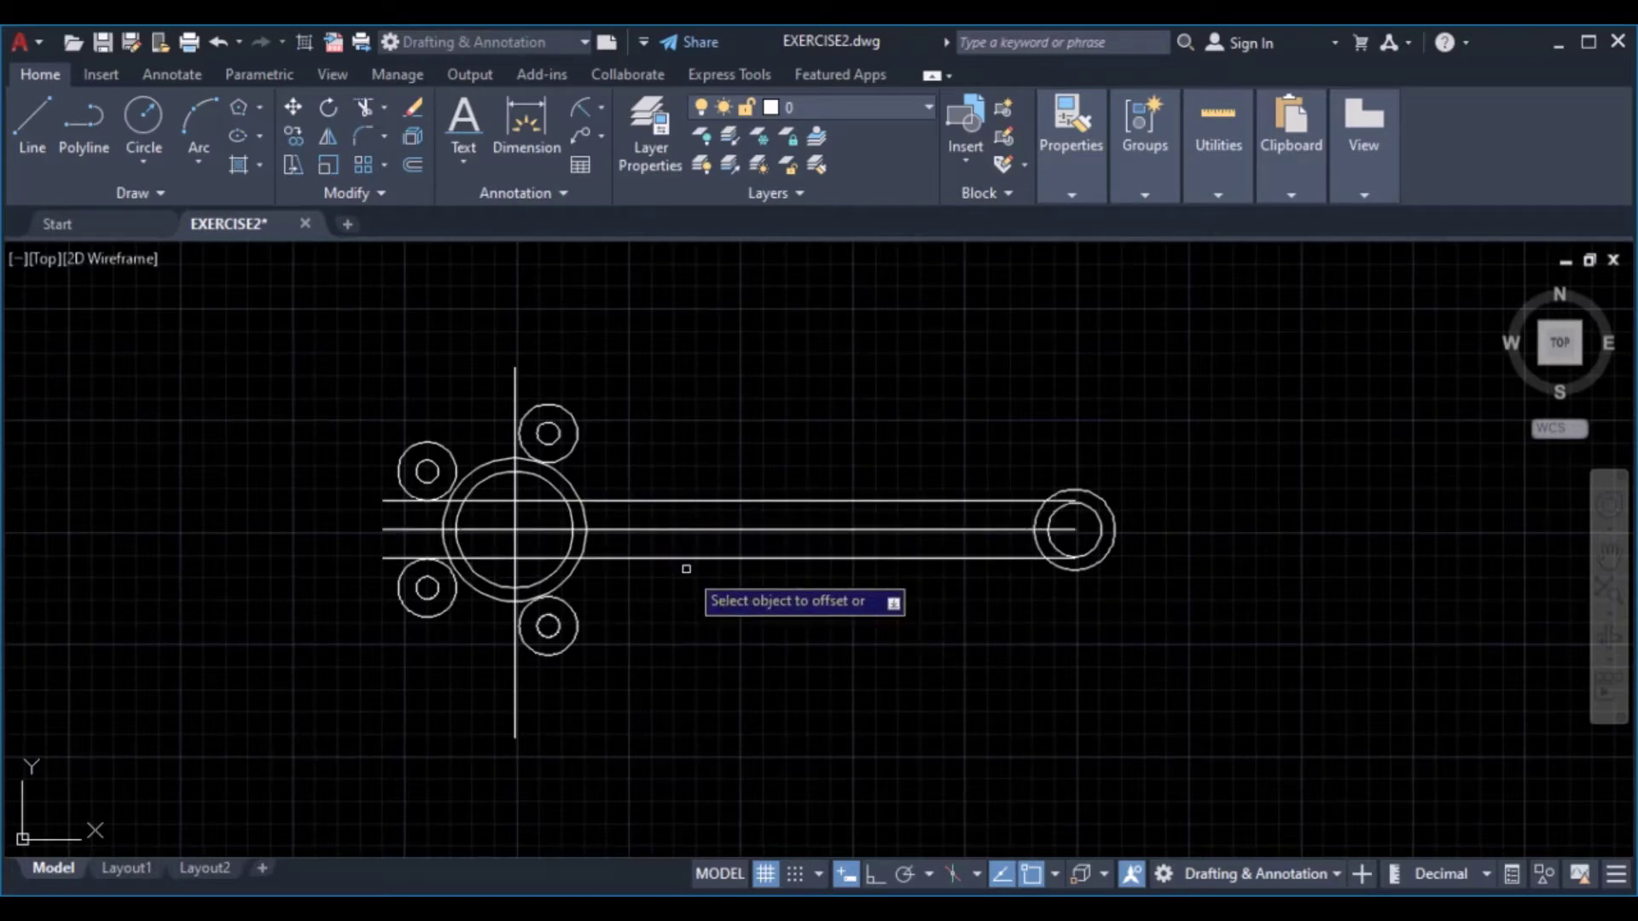
pyautogui.press('Escape')
# Check the reference lever for the radii of the arcs joining the lobes and the handle
pyautogui.scroll(4, 555, 528)
pyautogui.scroll(-5, 559, 520)
pyautogui.scroll(1, 613, 542)
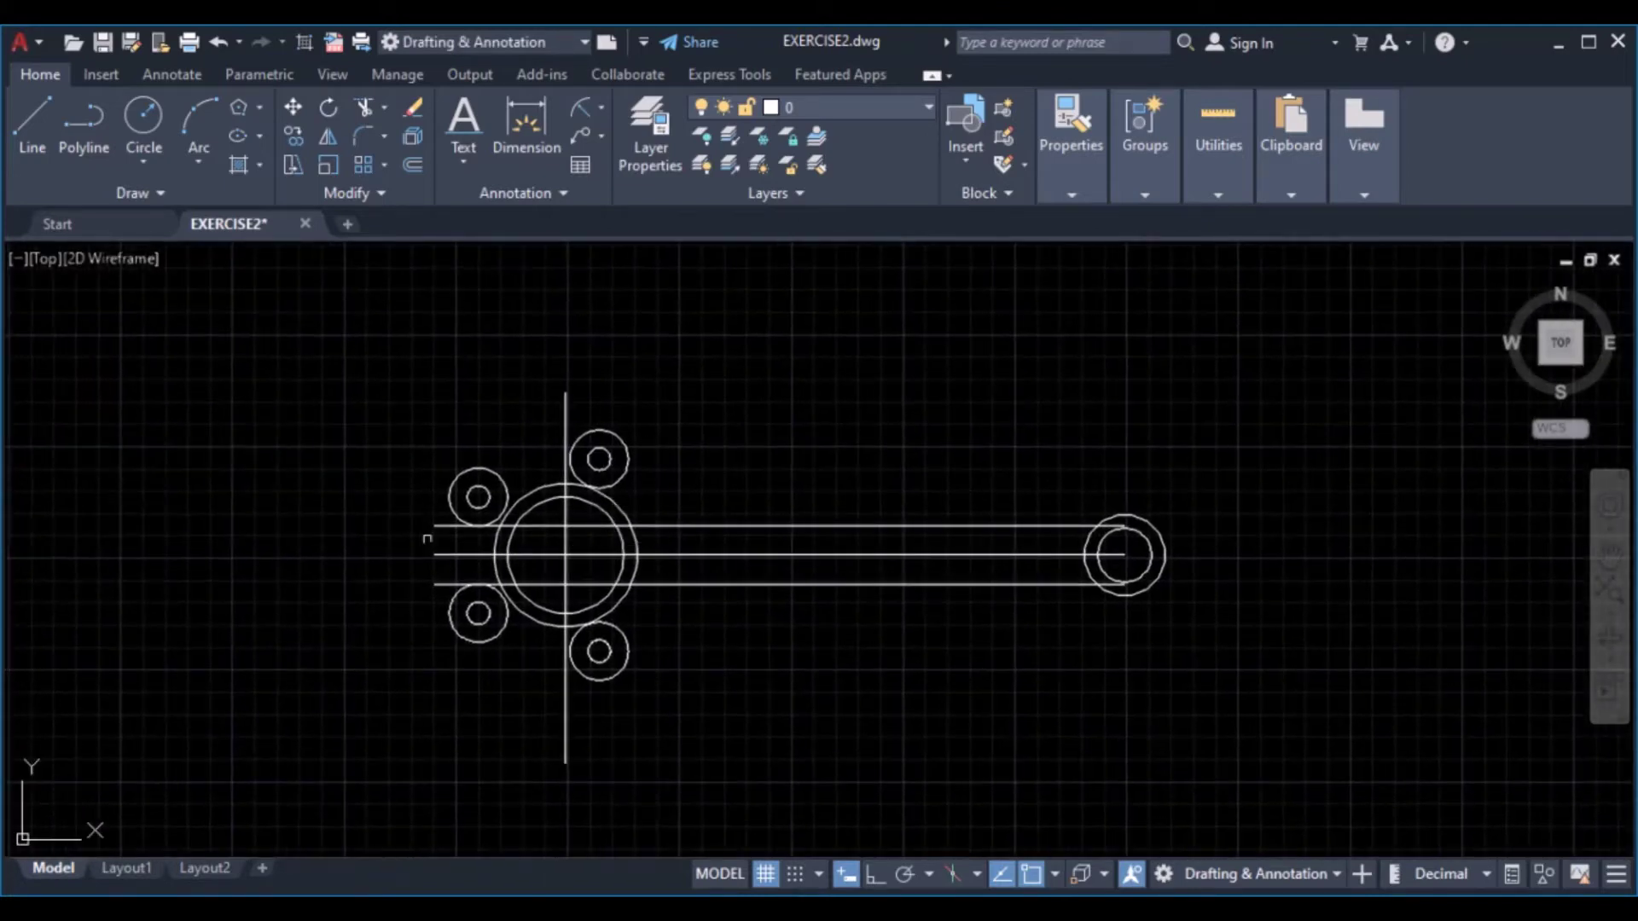
pyautogui.scroll(-4, 445, 573)
pyautogui.moveTo(448, 571); pyautogui.dragTo(539, 444, button='middle')
pyautogui.scroll(7, 705, 583)
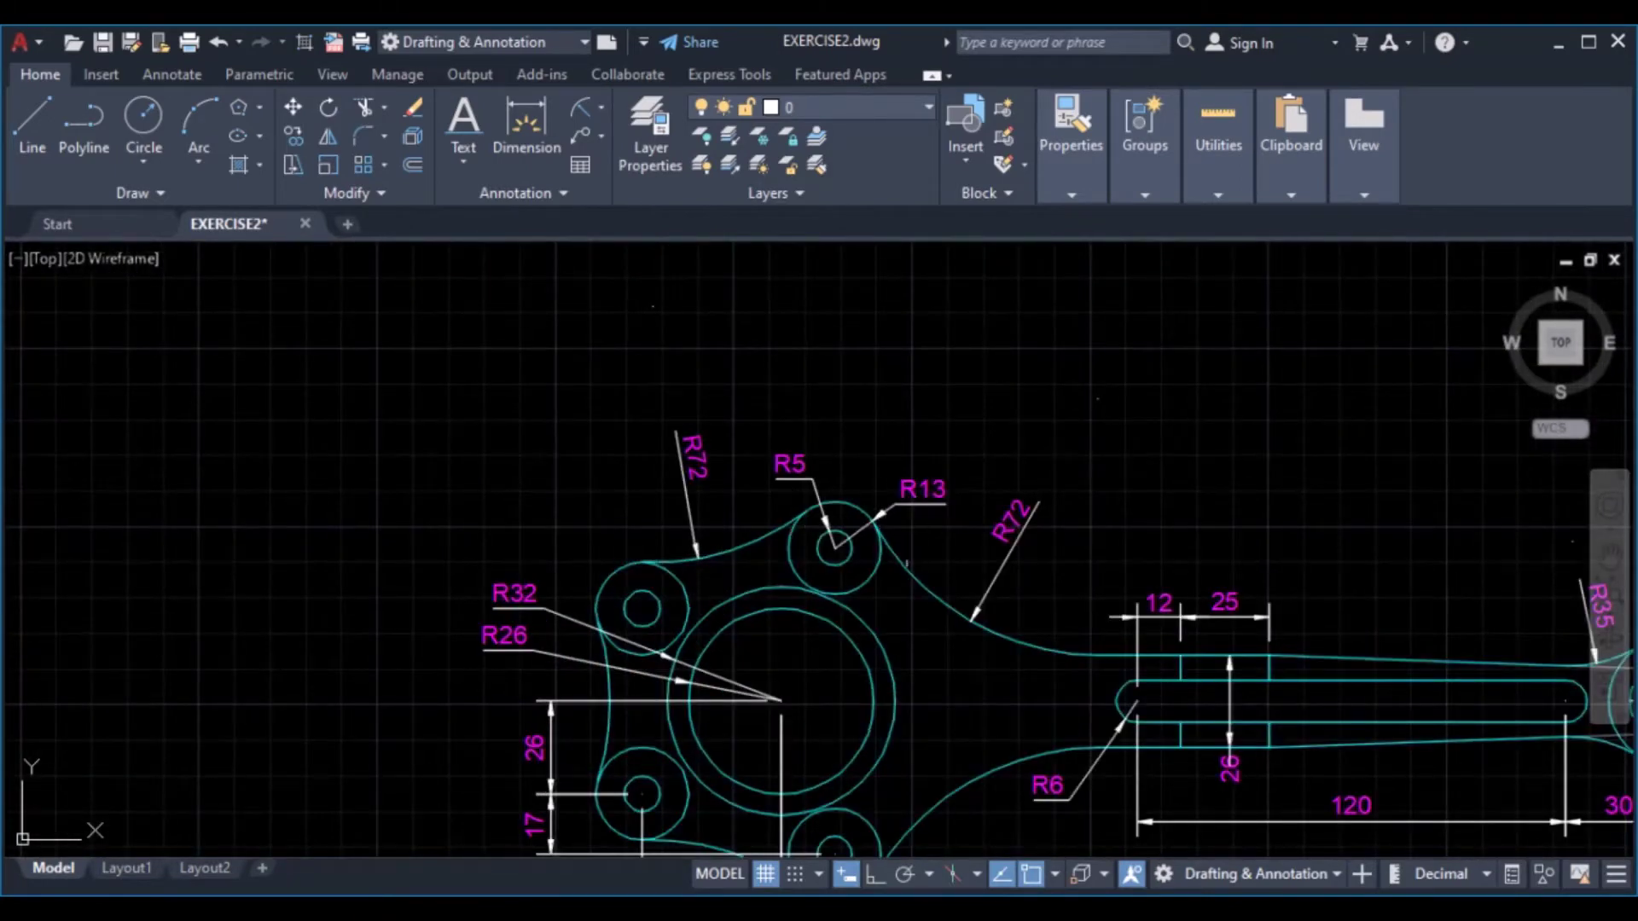
pyautogui.scroll(4, 695, 489)
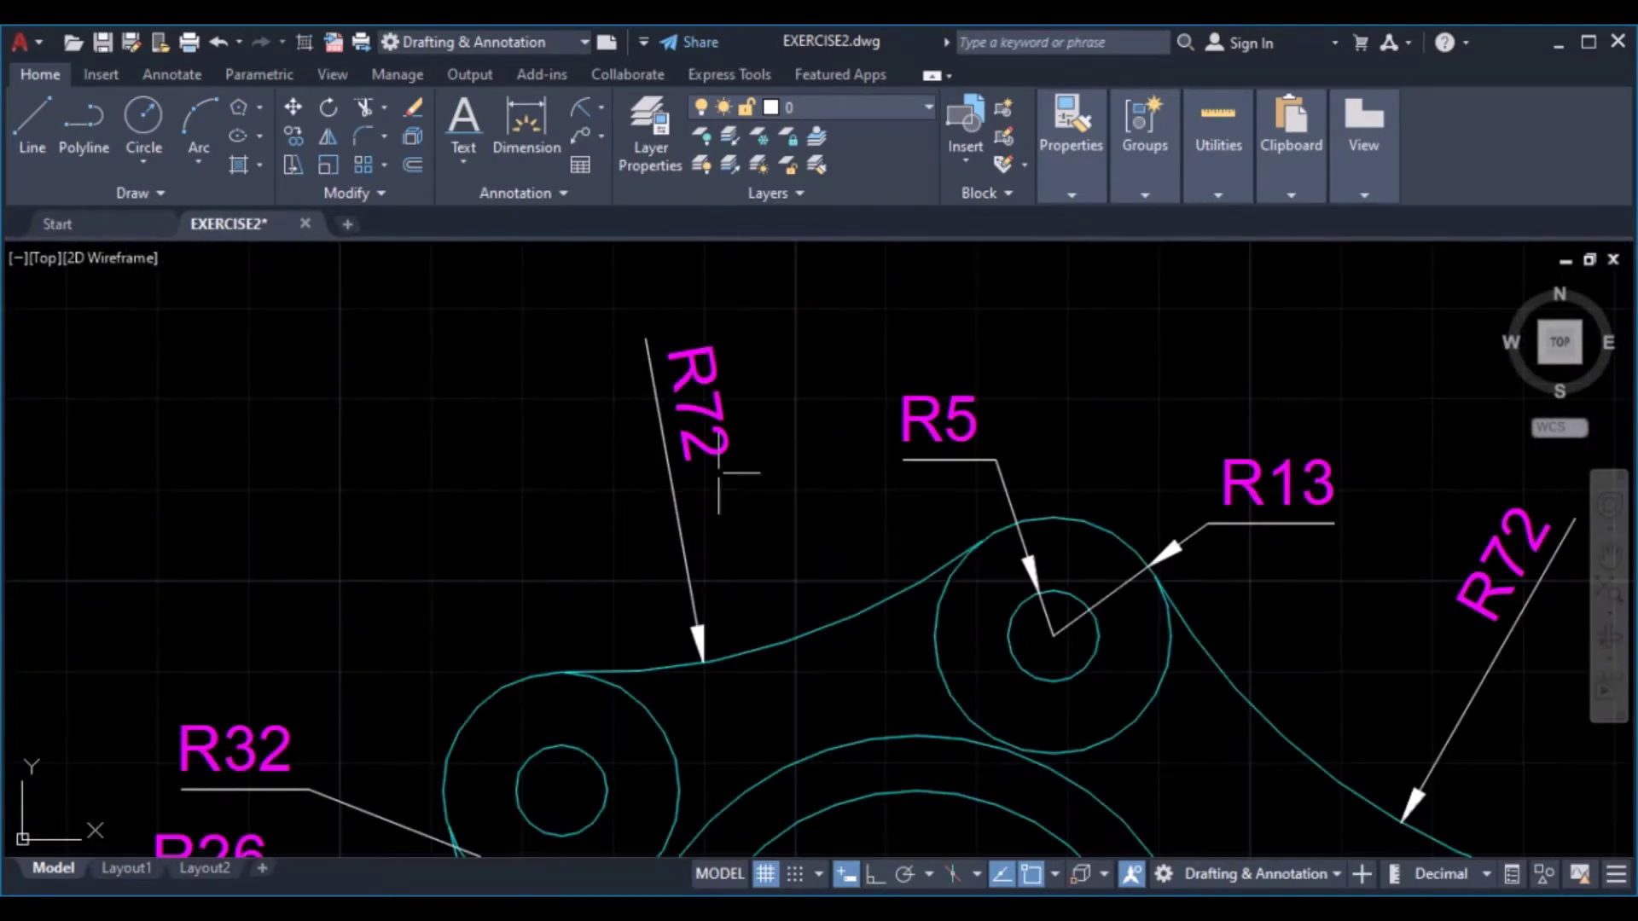
pyautogui.scroll(-5, 706, 430)
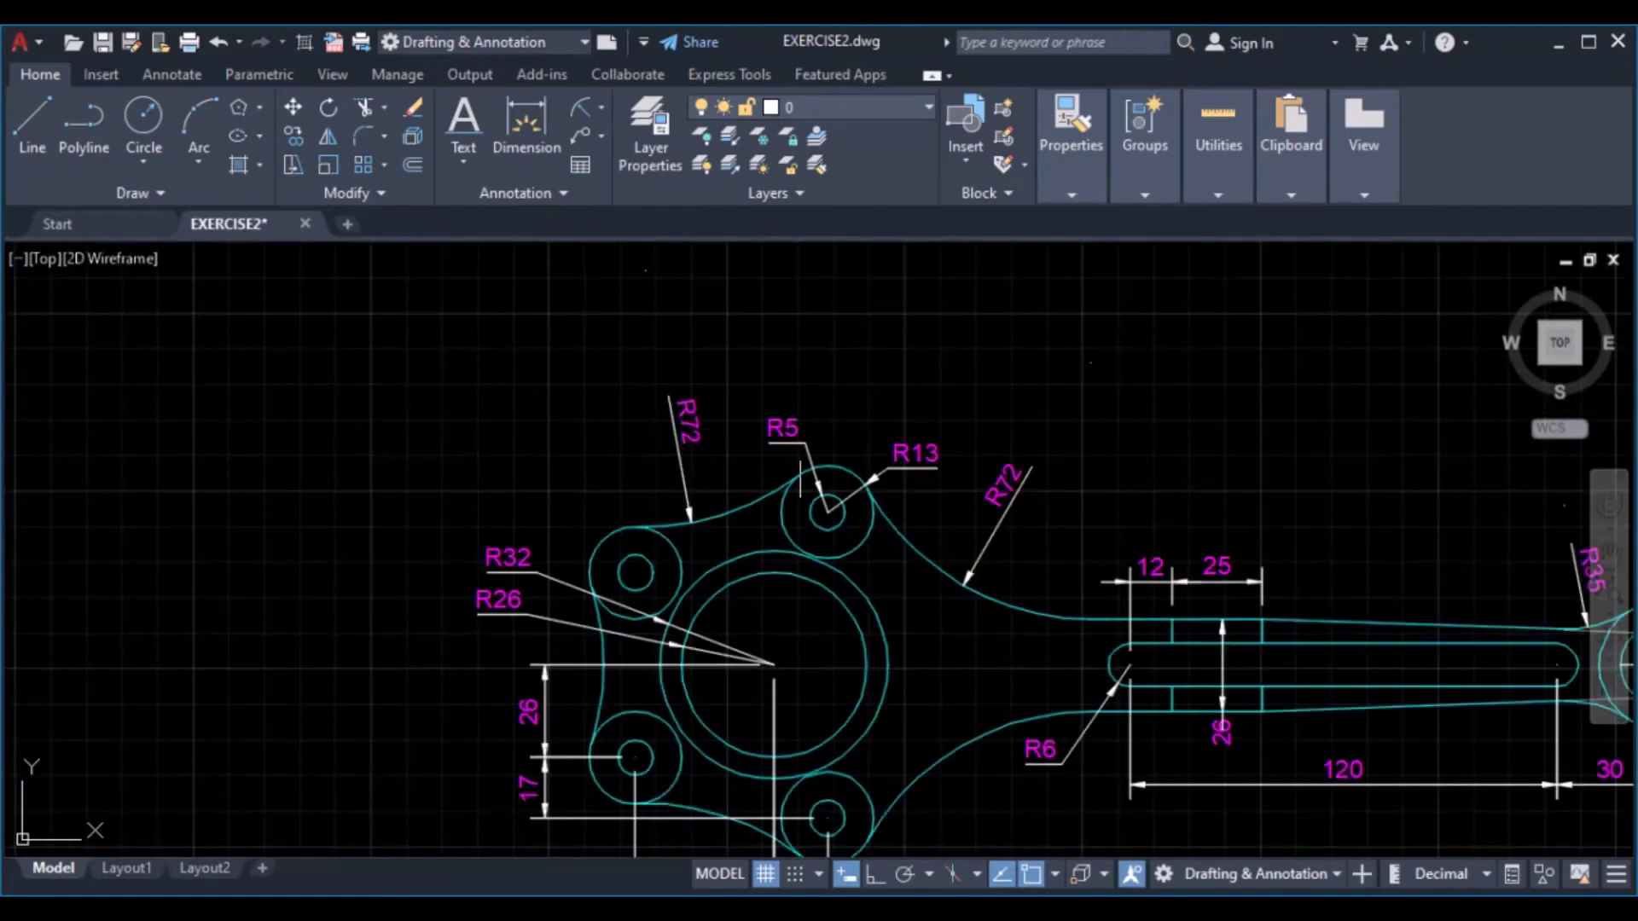
pyautogui.scroll(3, 982, 494)
pyautogui.scroll(-6, 1040, 490)
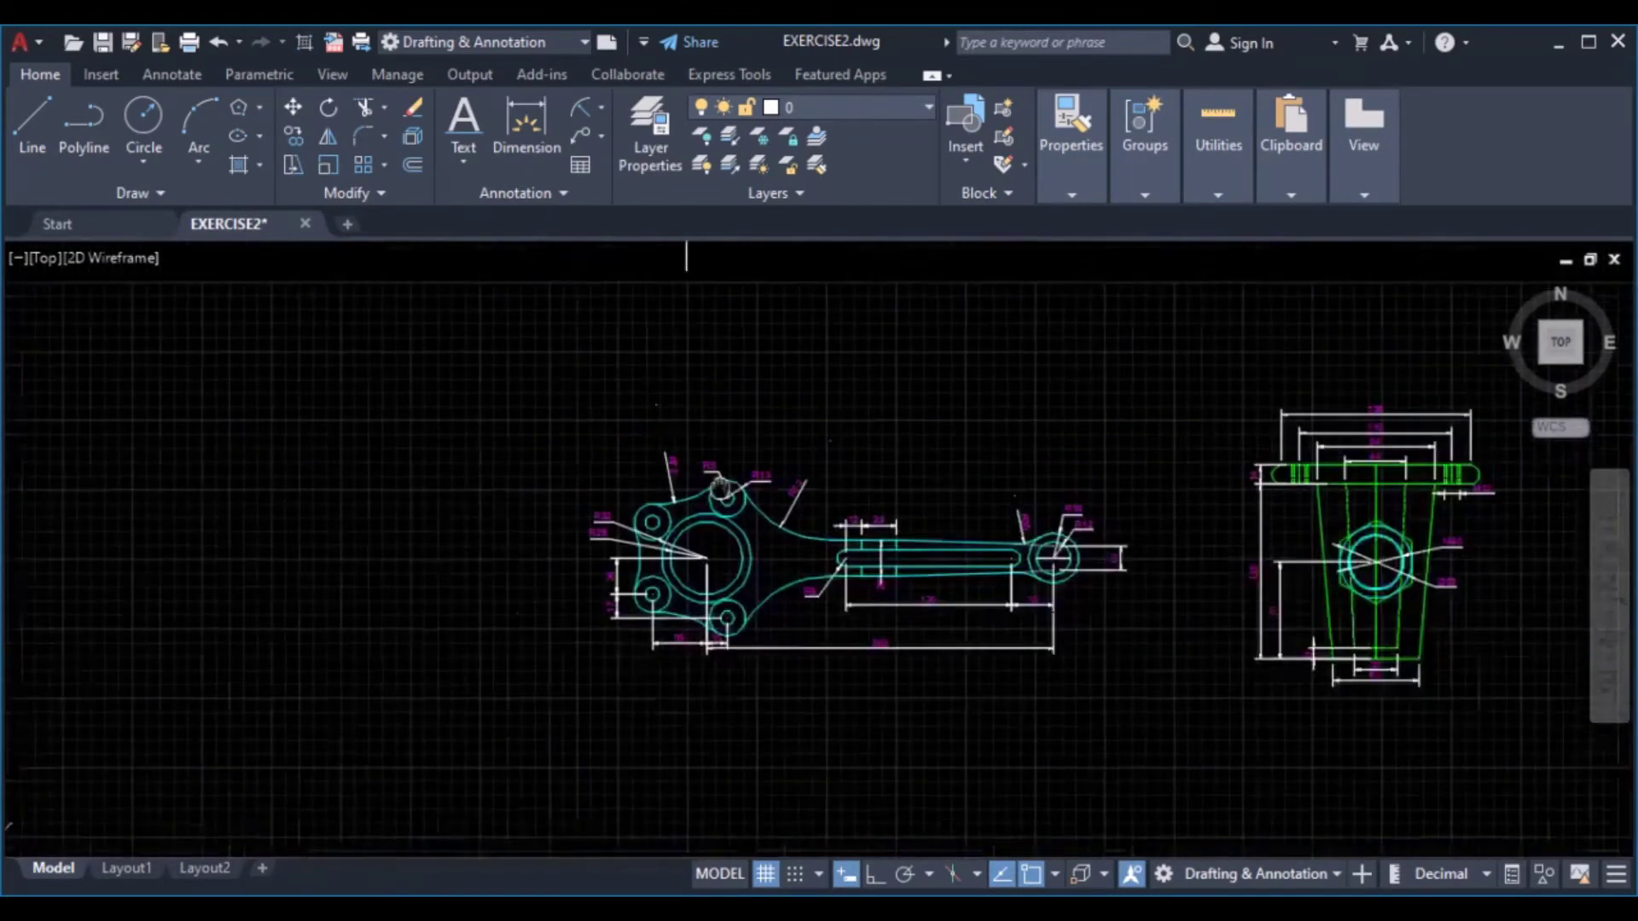
pyautogui.moveTo(738, 525); pyautogui.dragTo(533, 782, button='middle')
pyautogui.scroll(4, 482, 372)
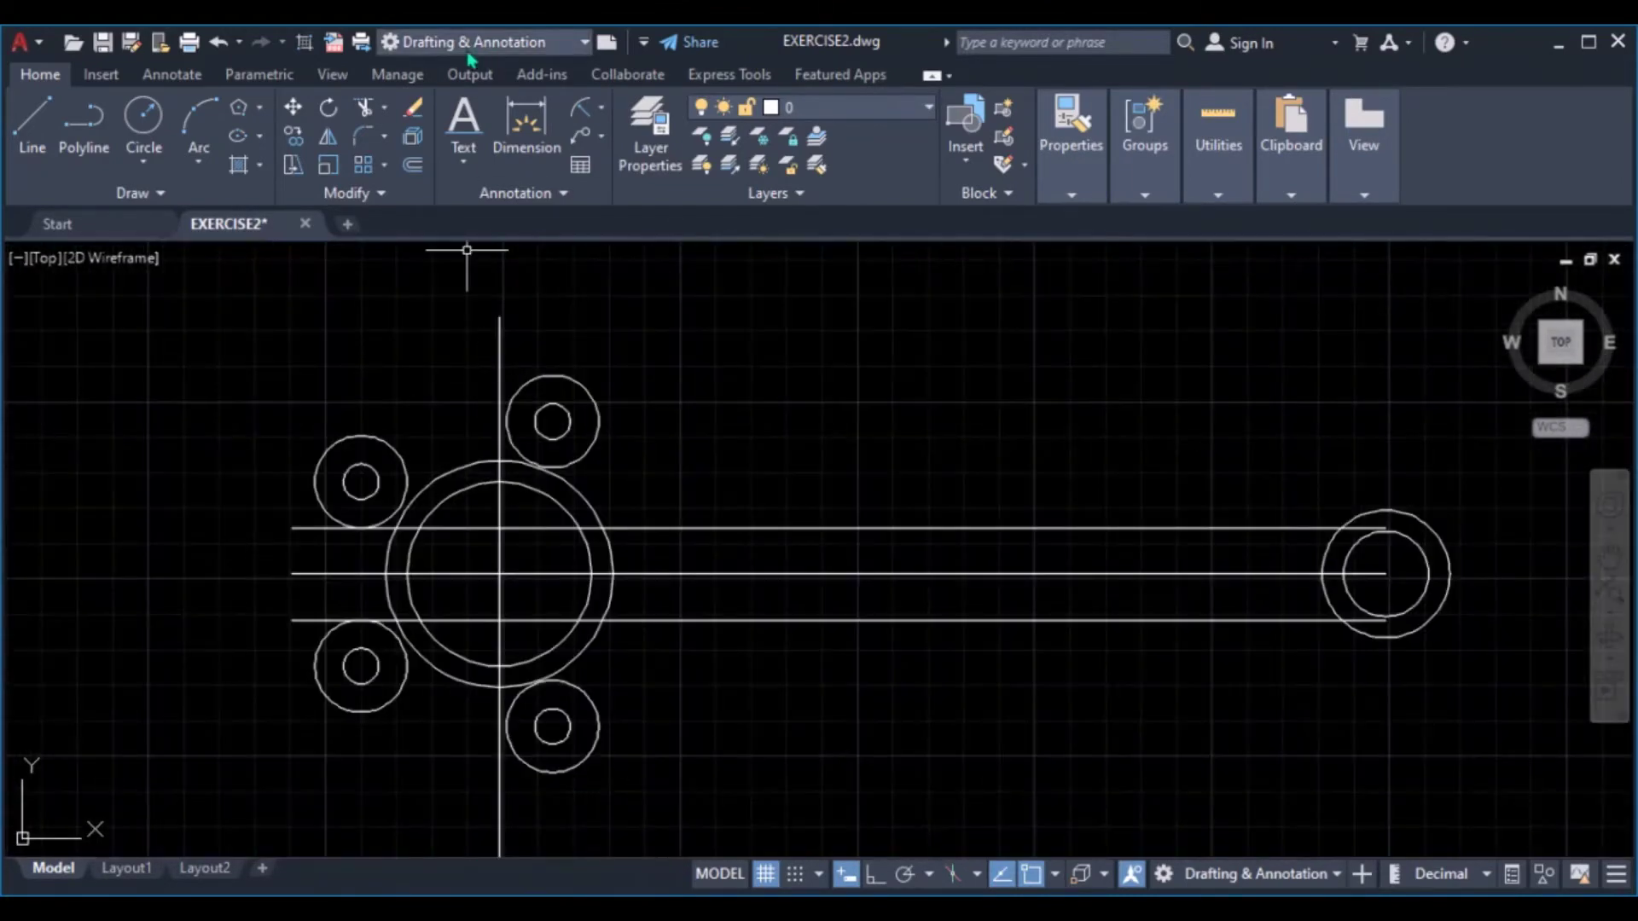
# Fillet the upper lobe circle nearest the handle to the handle's upper edge with radius 72
pyautogui.click(361, 136)
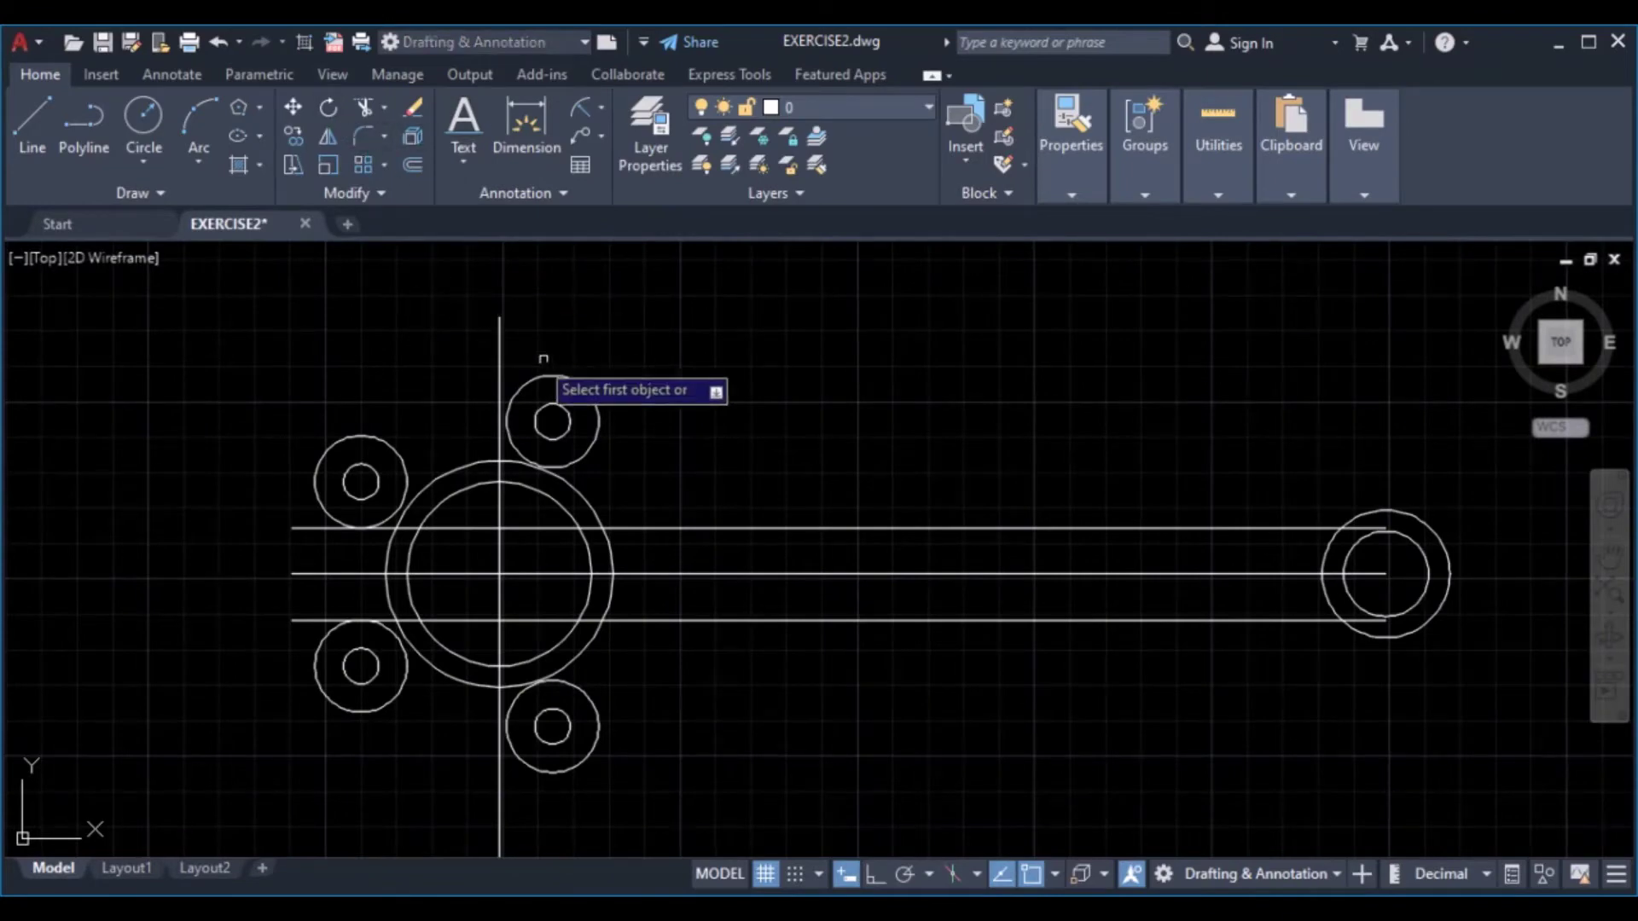
pyautogui.click(596, 422)
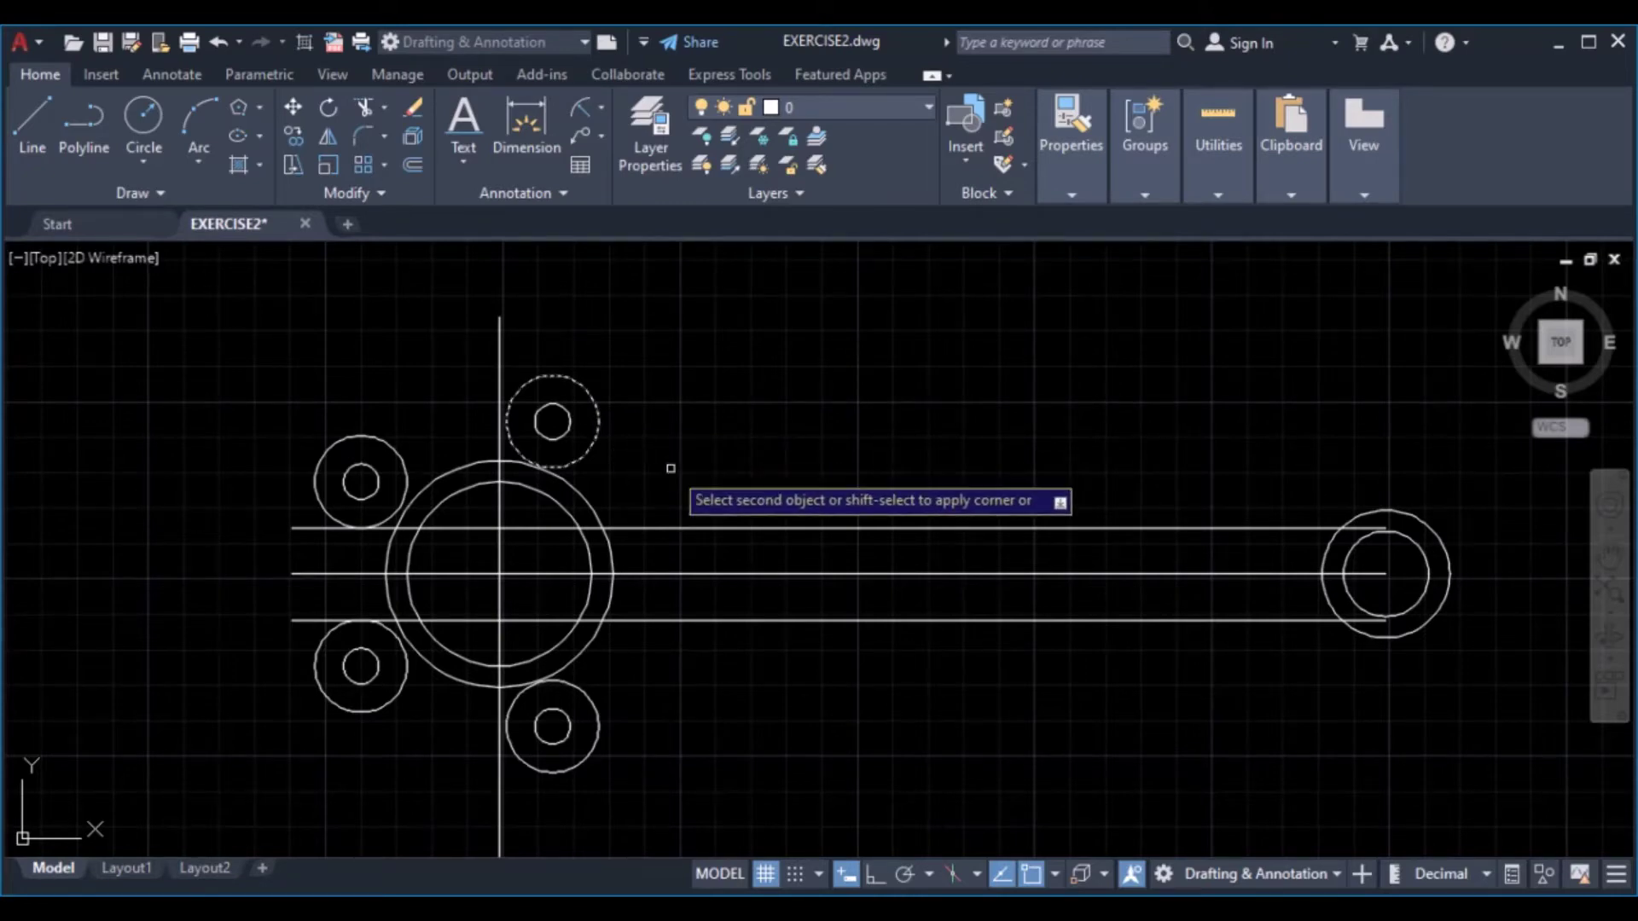
pyautogui.press('Down')
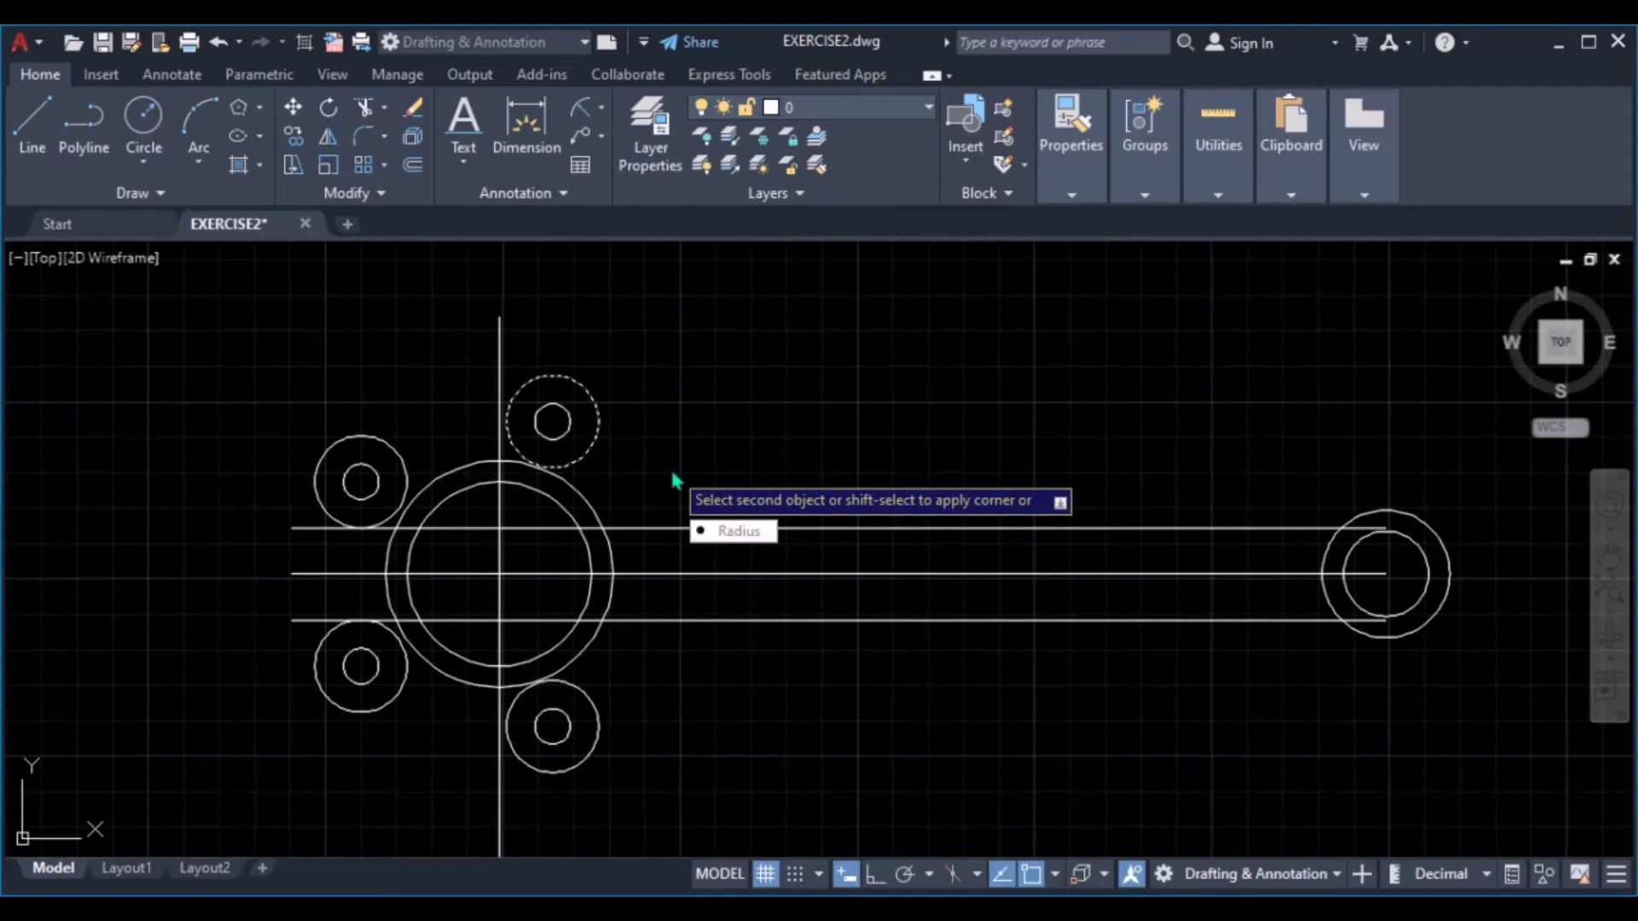
pyautogui.press('Return')
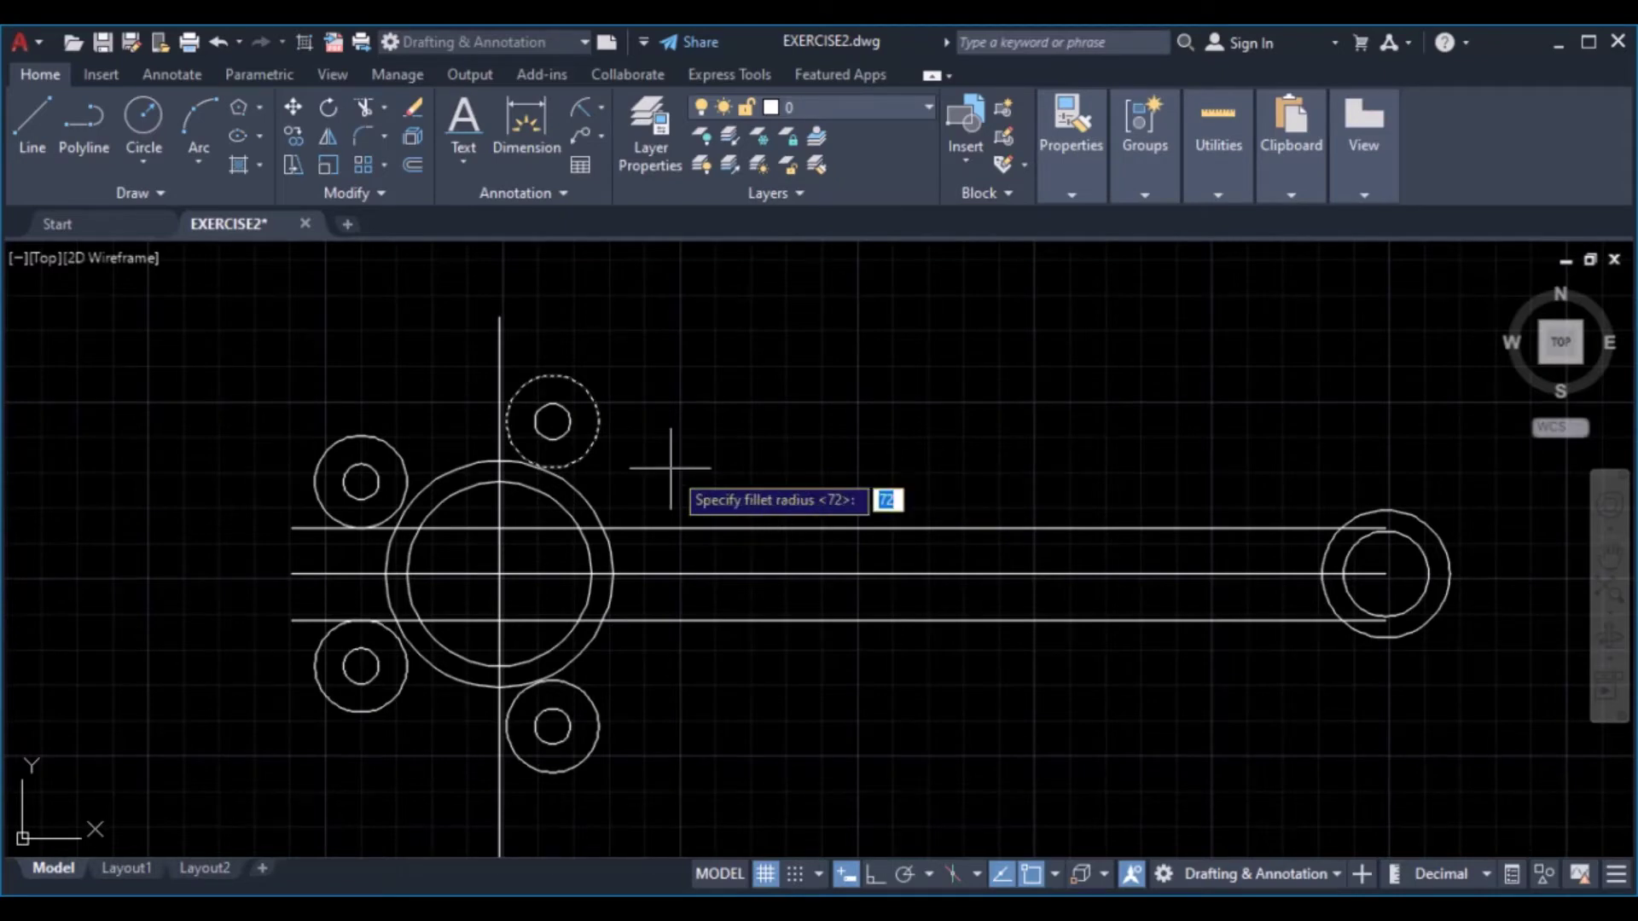
pyautogui.write('7')
pyautogui.press('Return')
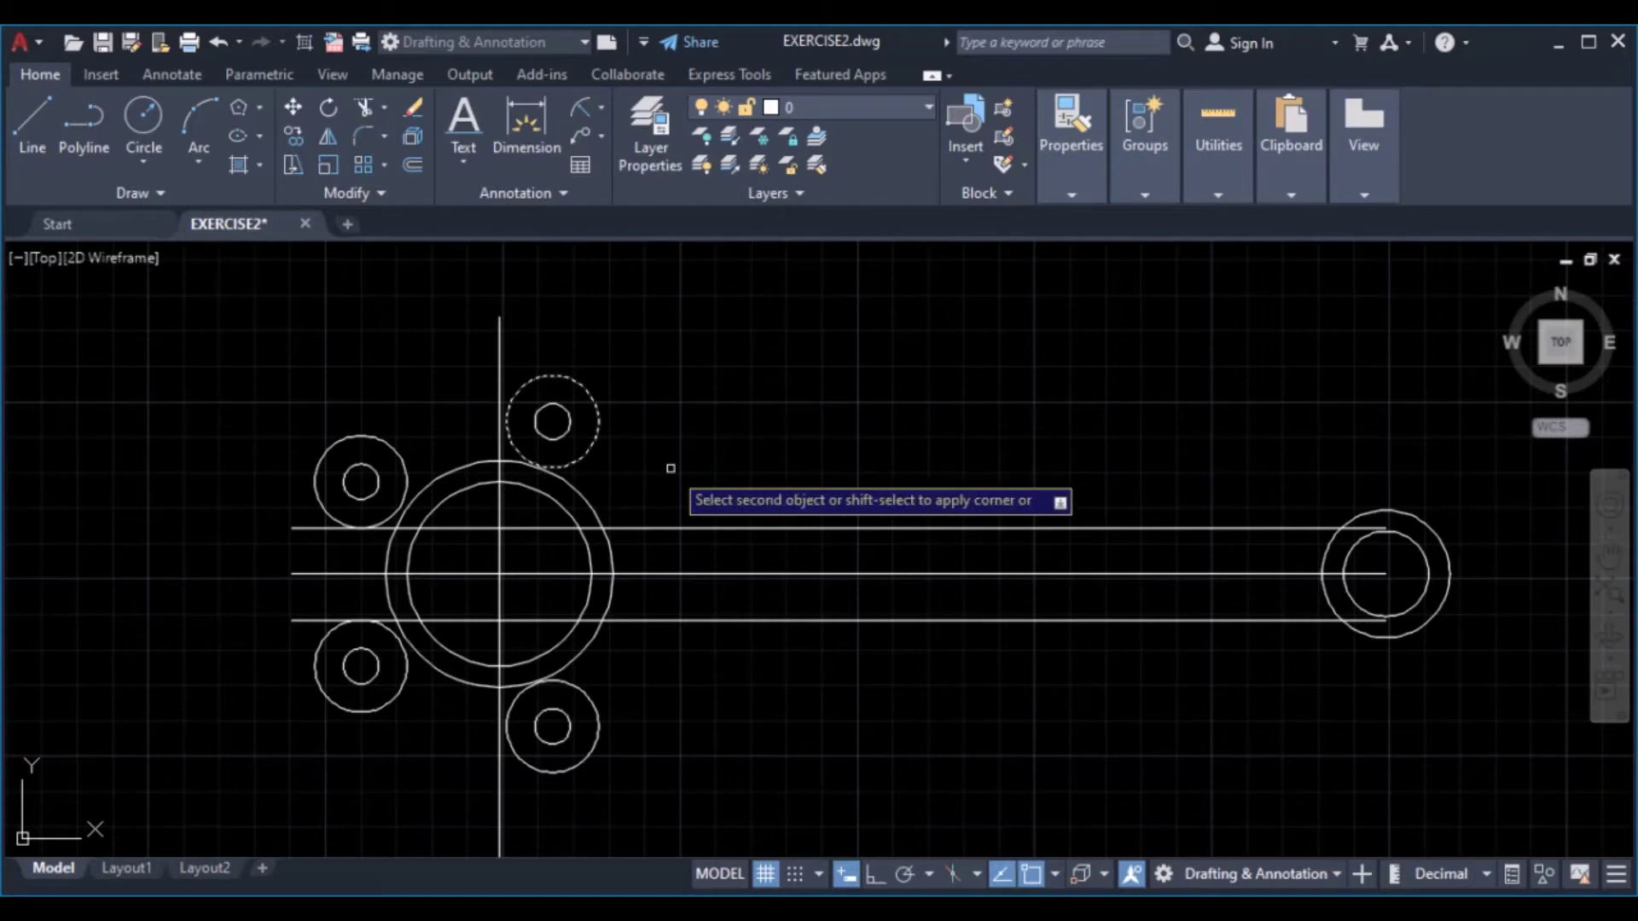
pyautogui.click(697, 528)
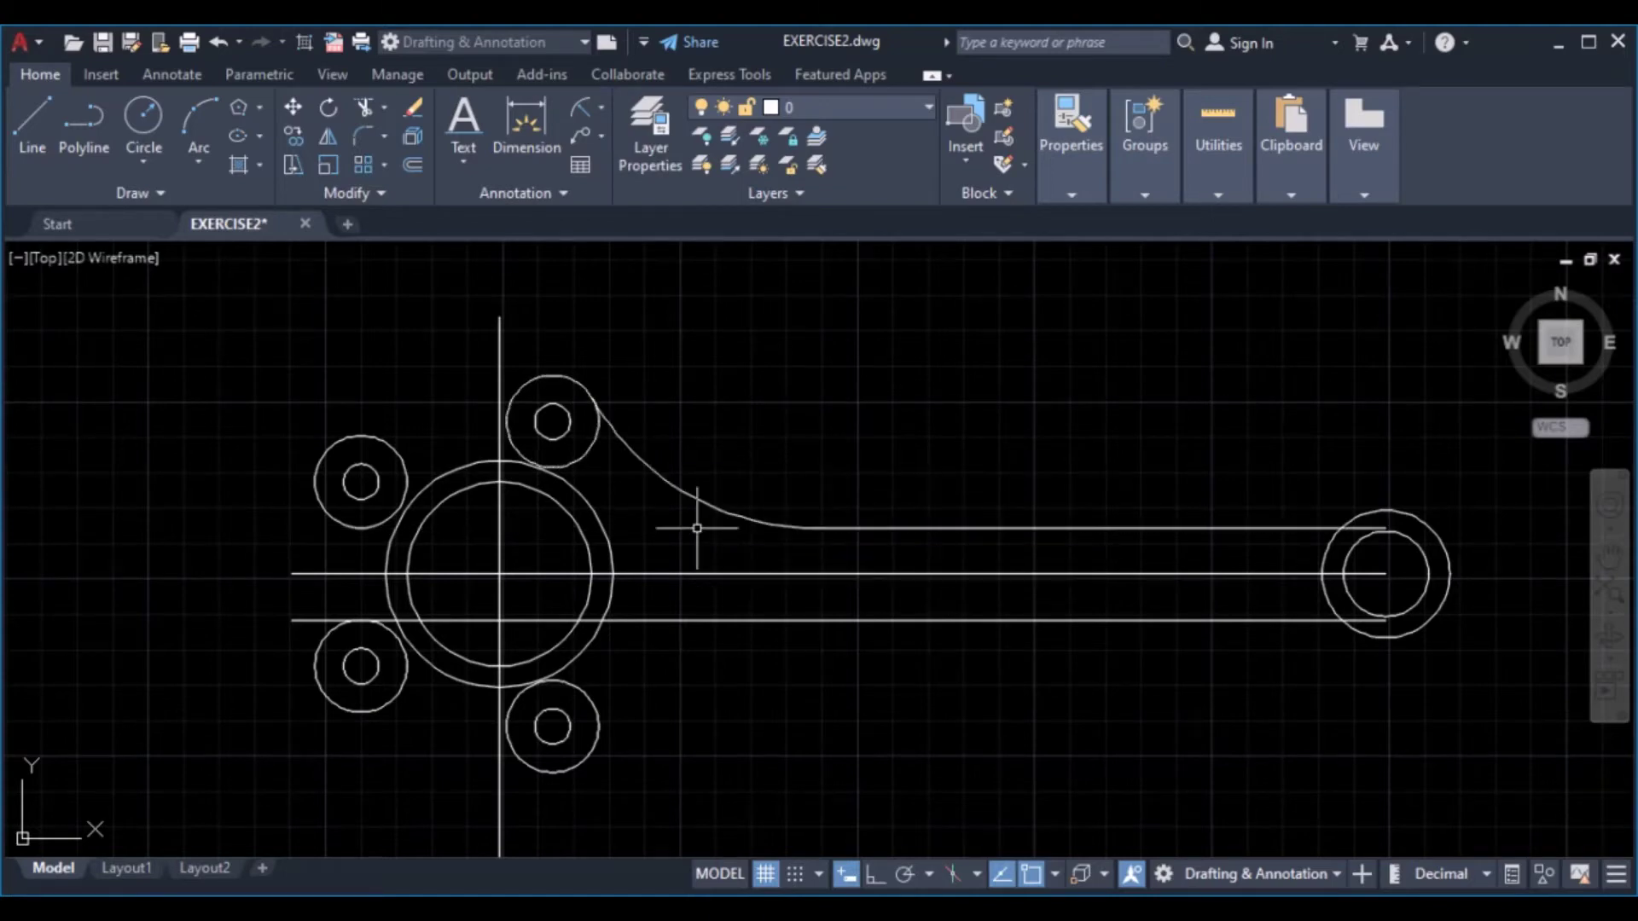
# Join the two upper outer lobe circles, and the two lobe circles farthest from the handle, with R72 fillets
pyautogui.press('Return')
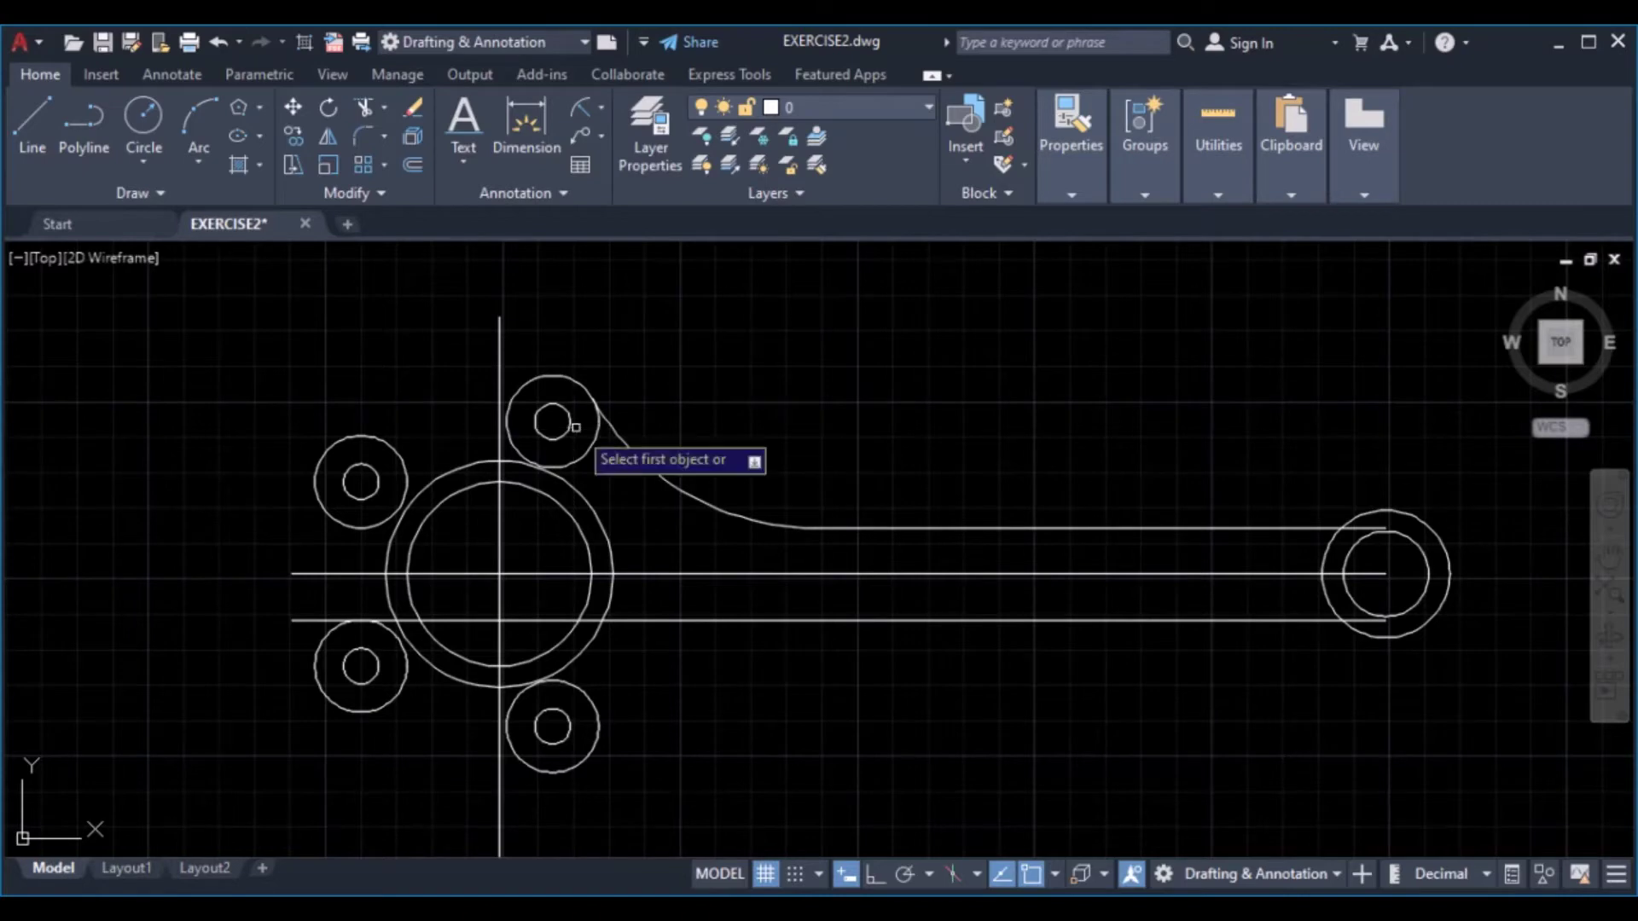
pyautogui.click(383, 443)
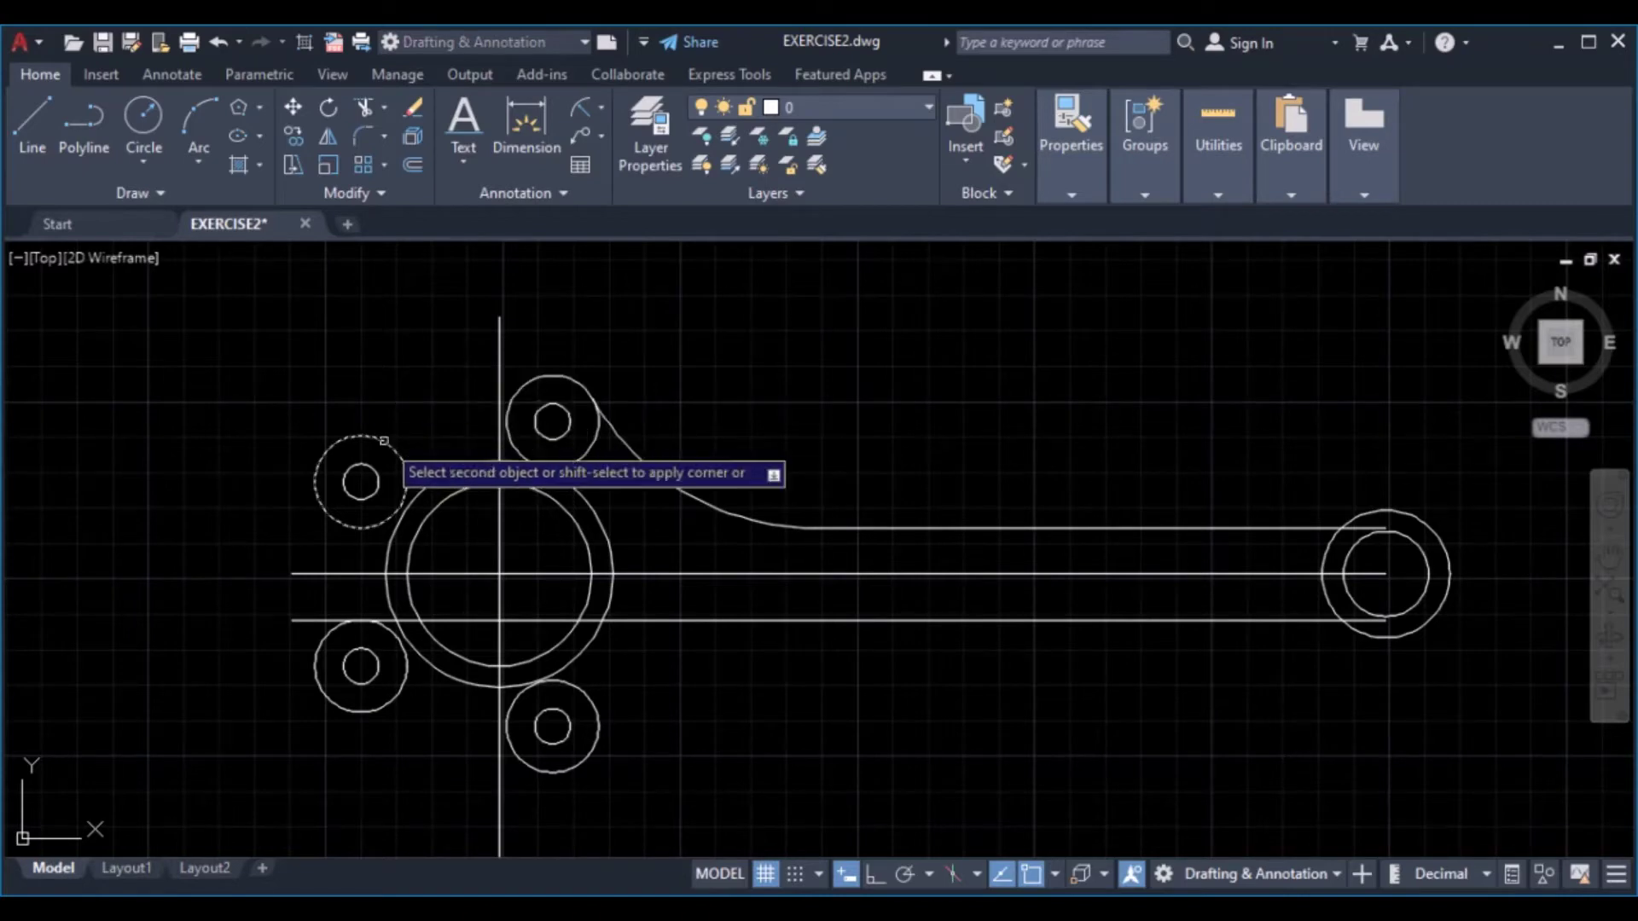
pyautogui.click(529, 380)
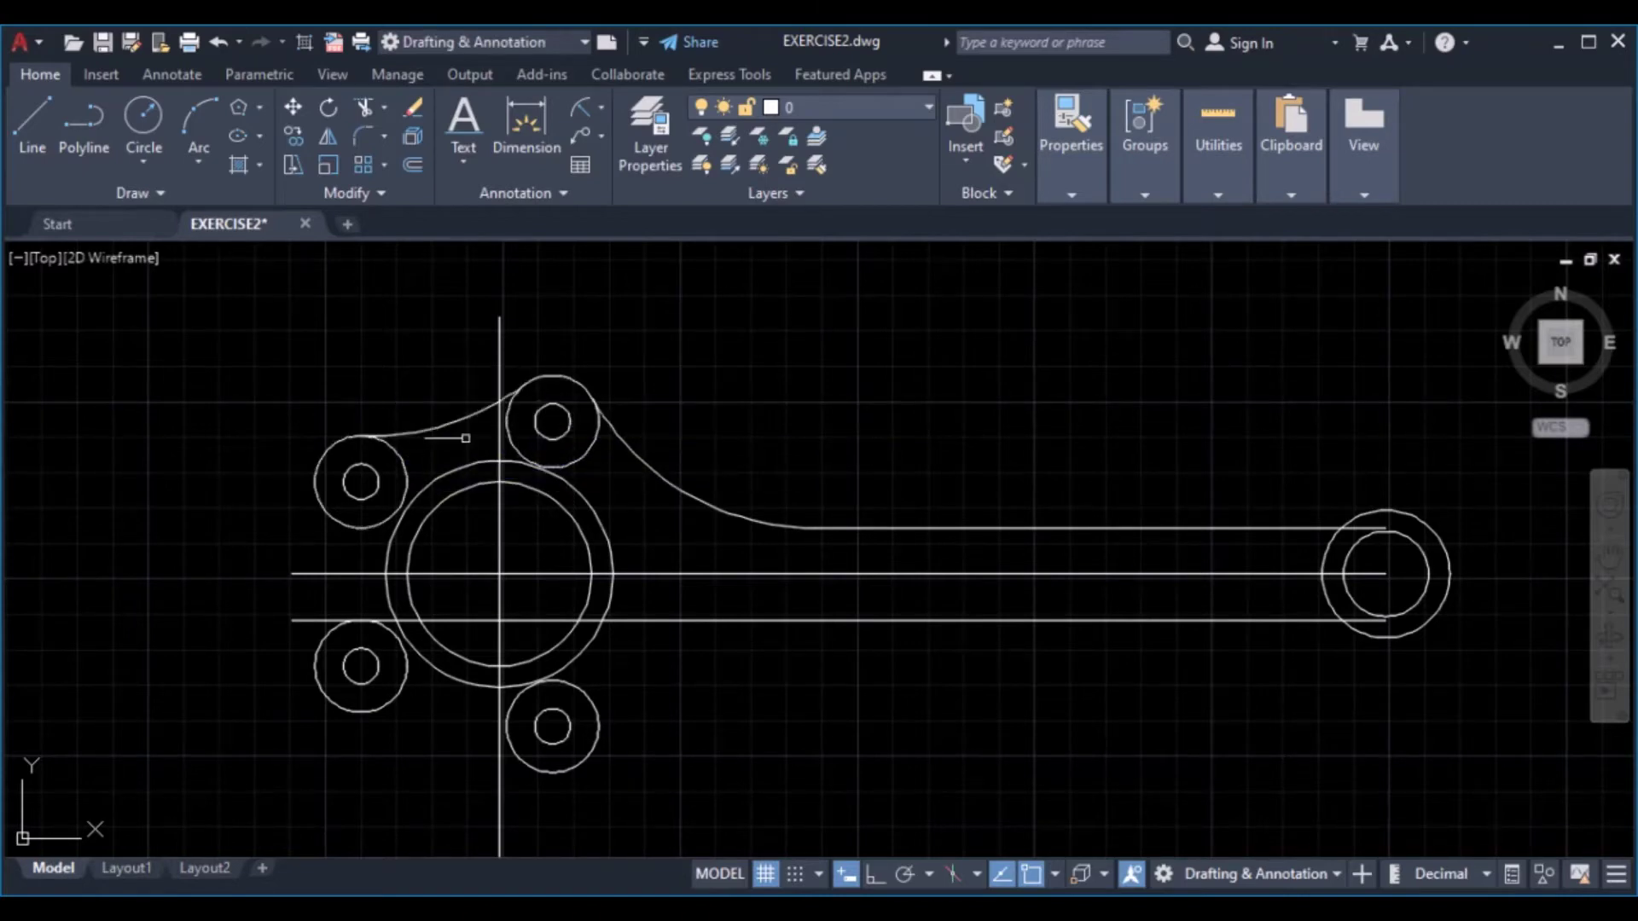
pyautogui.press('Return')
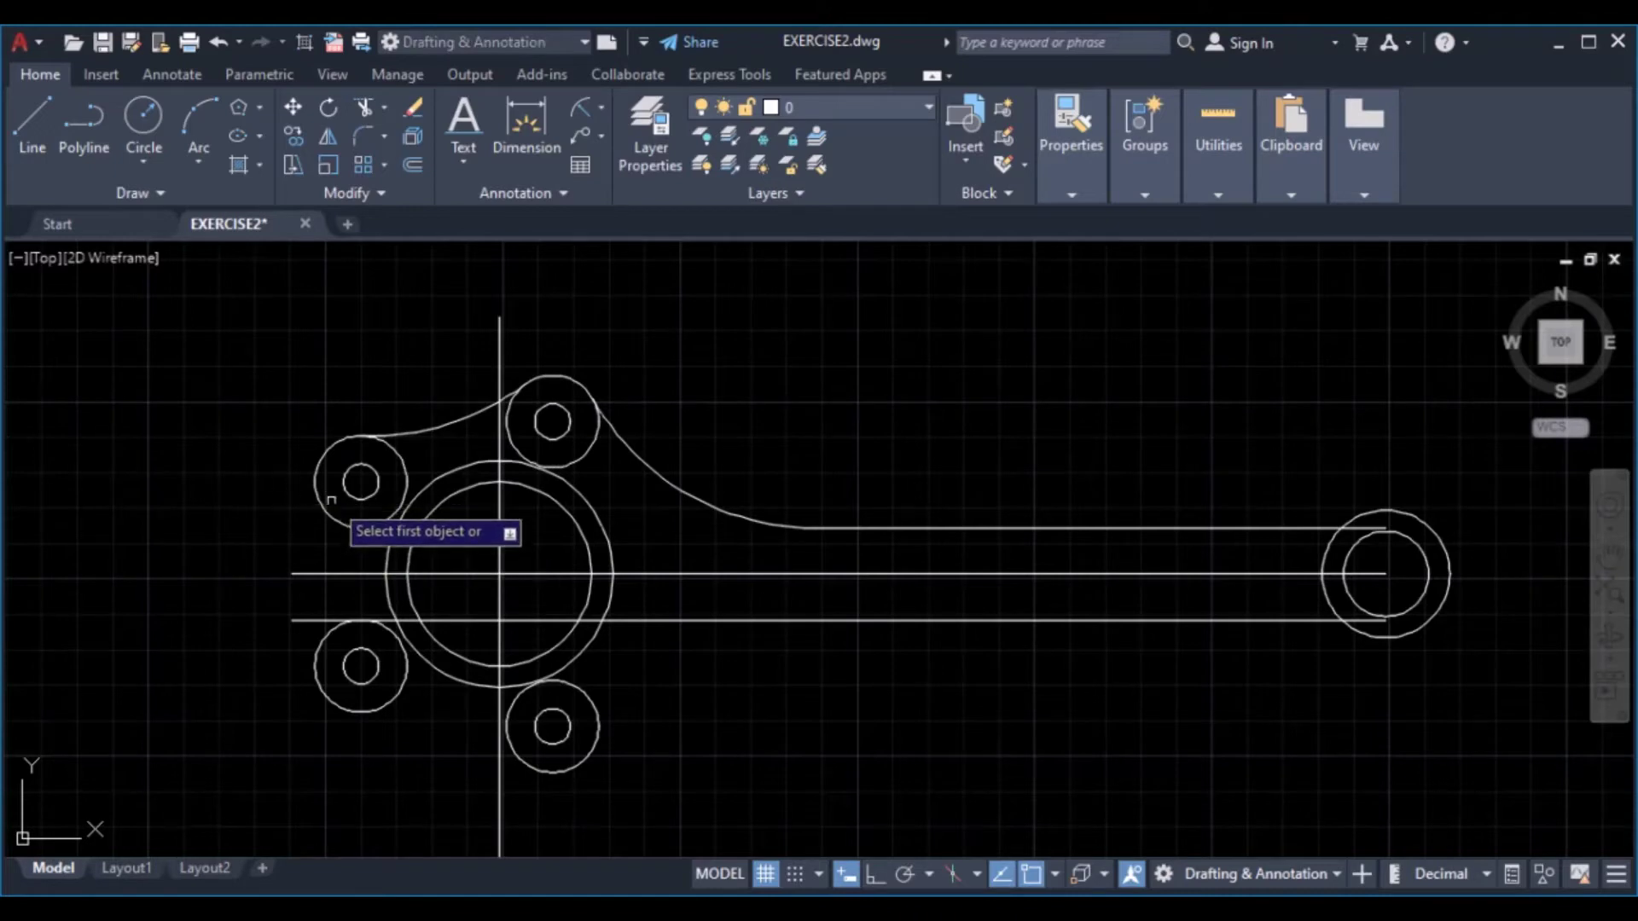
pyautogui.click(317, 507)
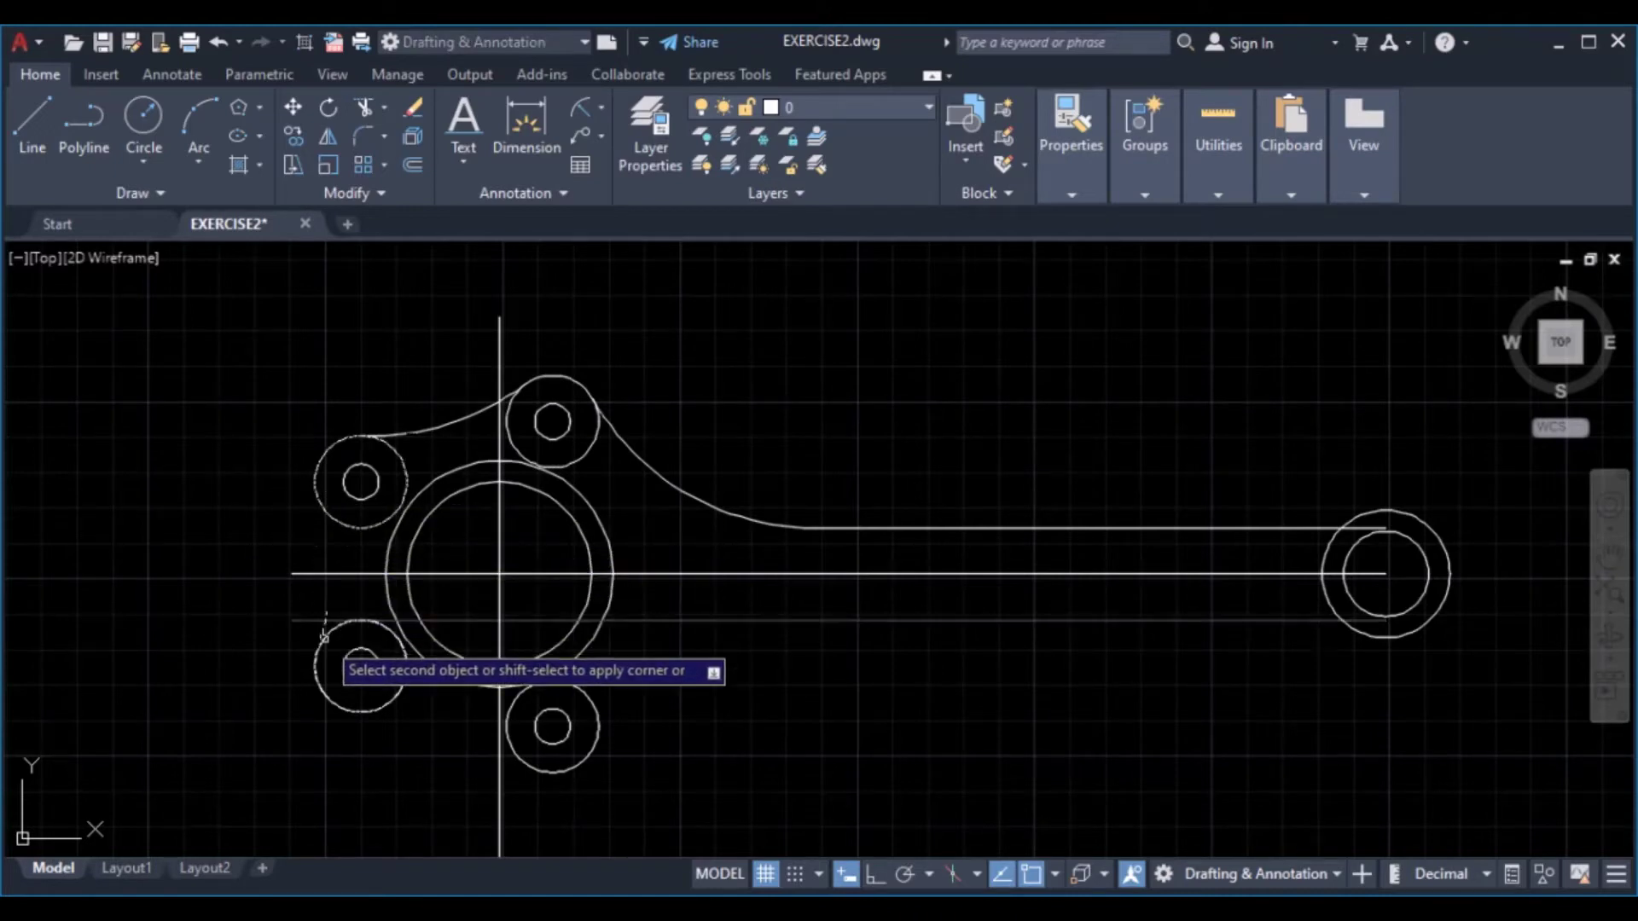
pyautogui.click(324, 637)
# Fillet the two lower outer lobe circles together and the lower lobe nearest the handle to the handle's lower edge at R72
pyautogui.press('Return')
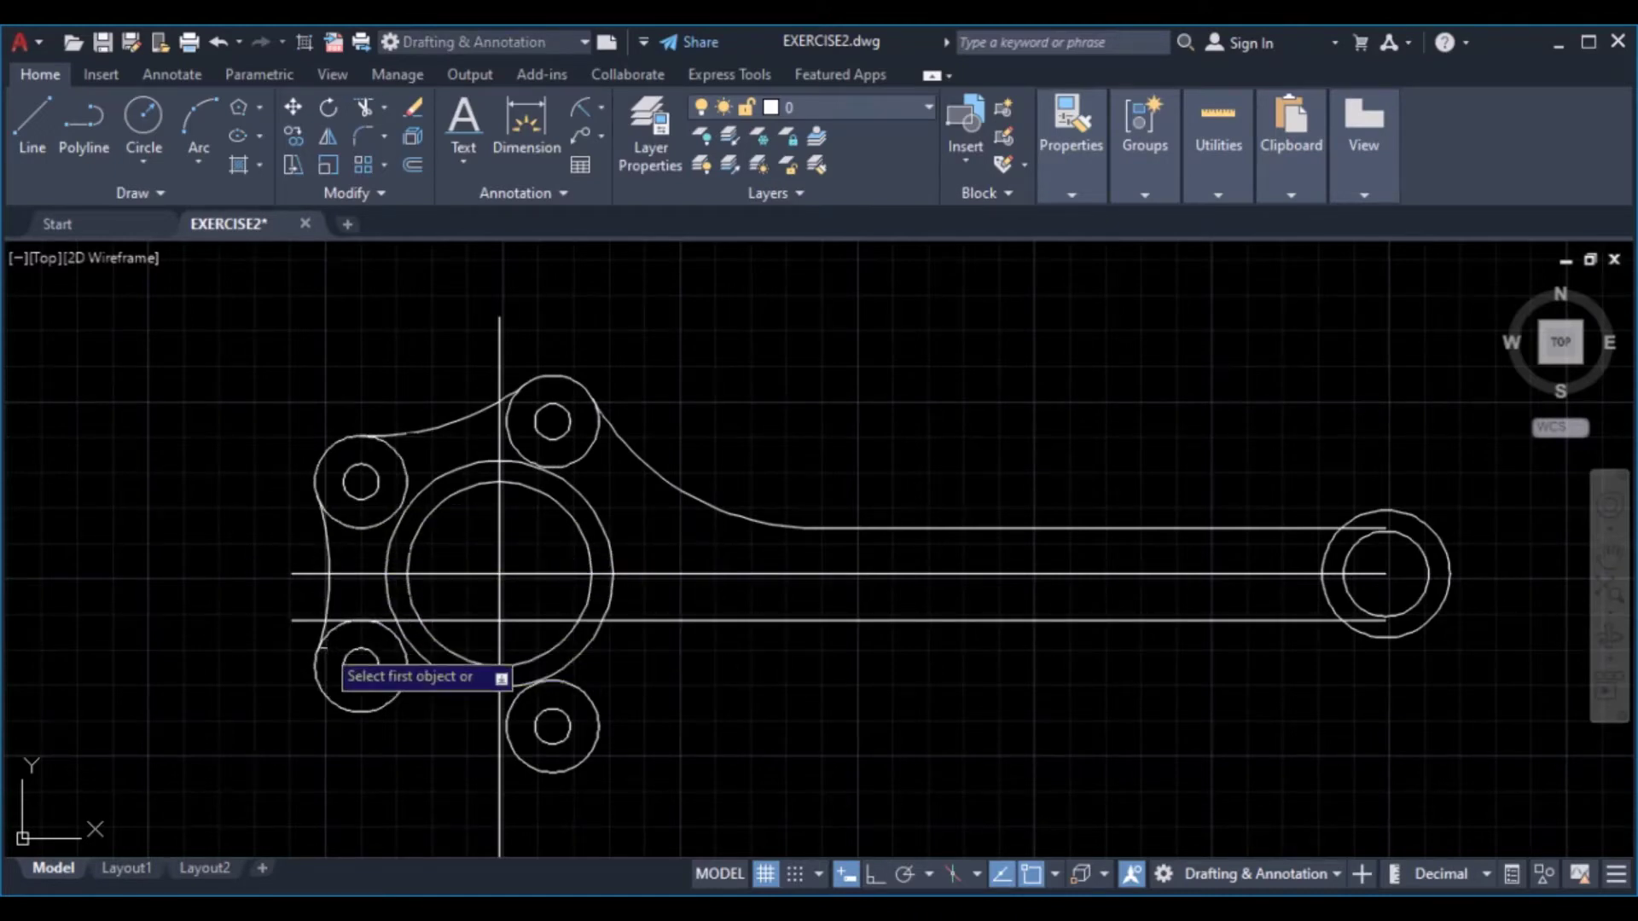
pyautogui.click(363, 708)
pyautogui.click(534, 763)
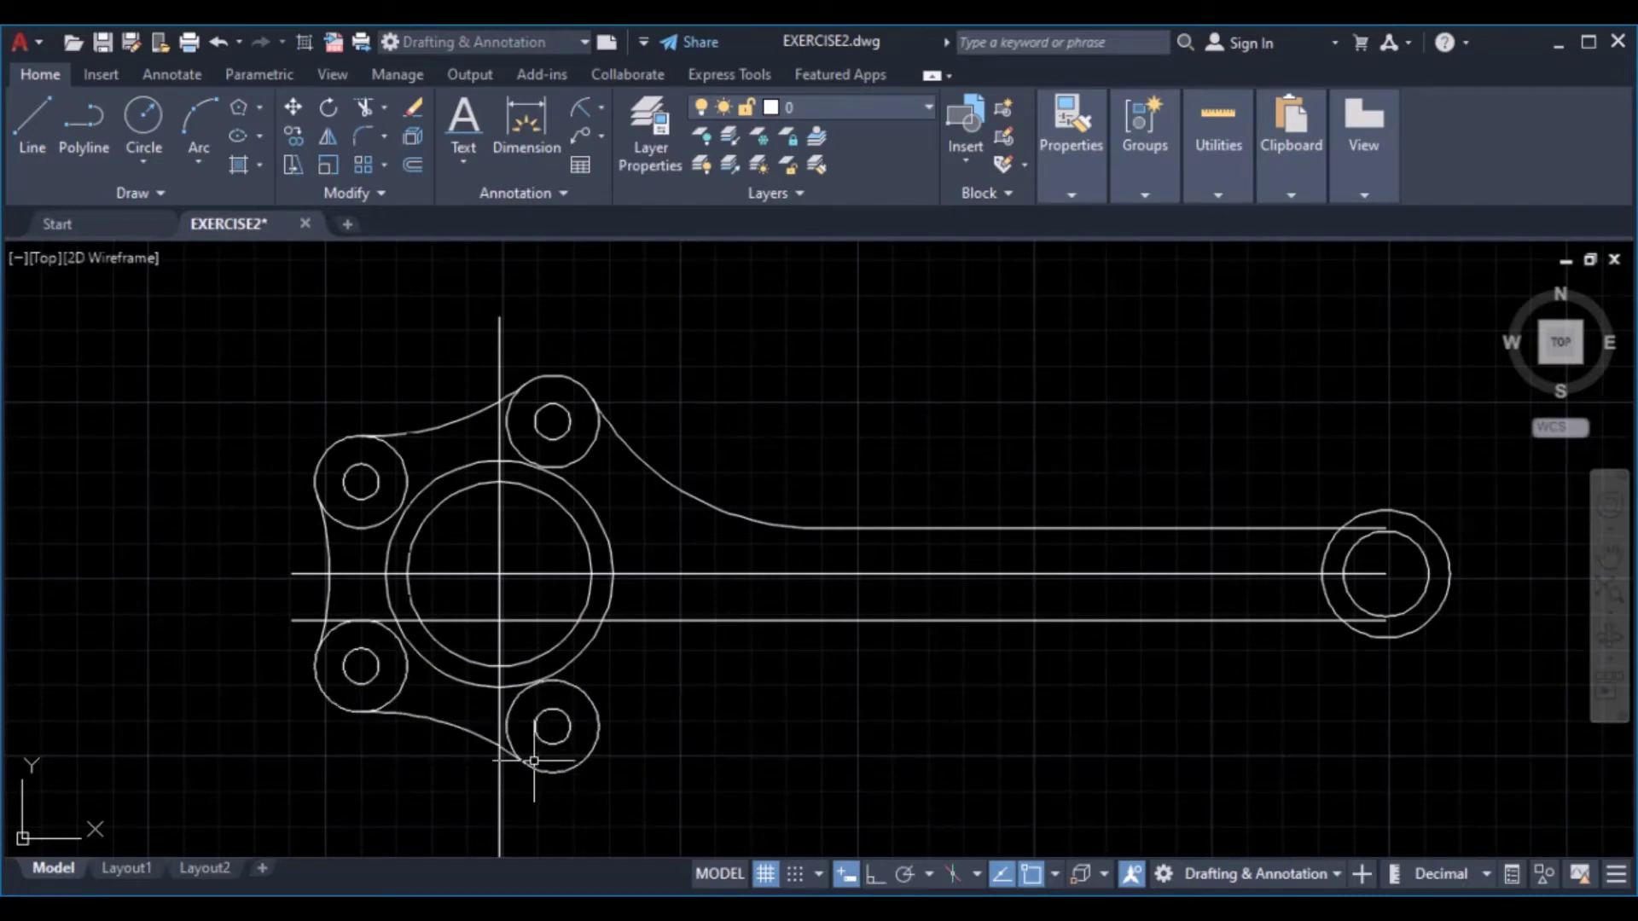
pyautogui.press('Return')
pyautogui.click(598, 692)
pyautogui.click(713, 617)
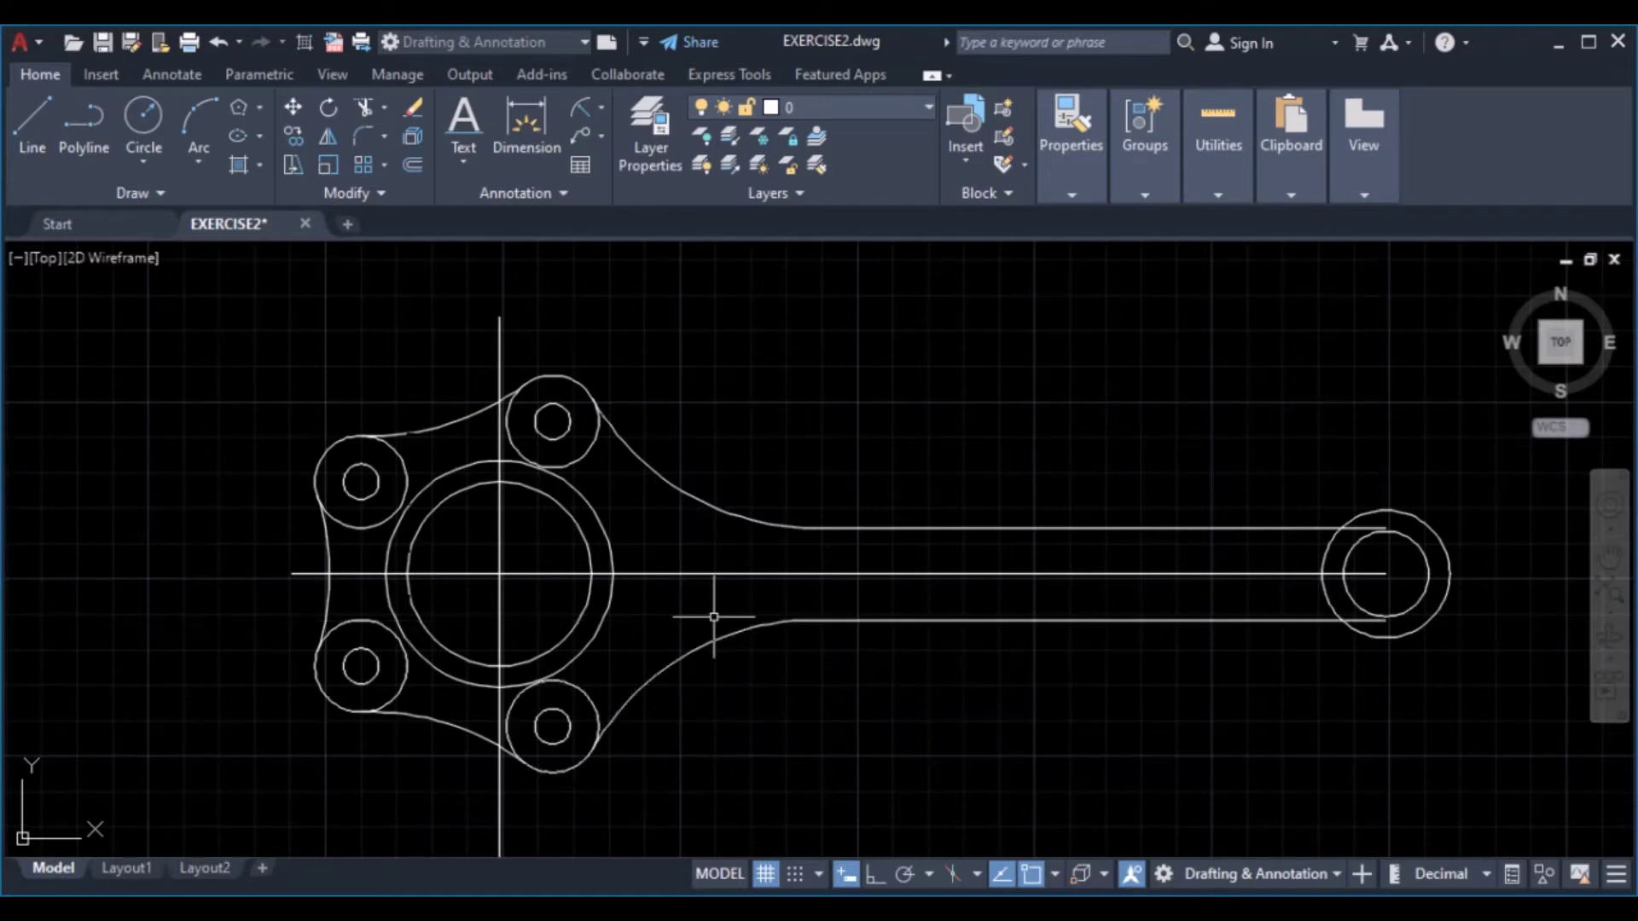
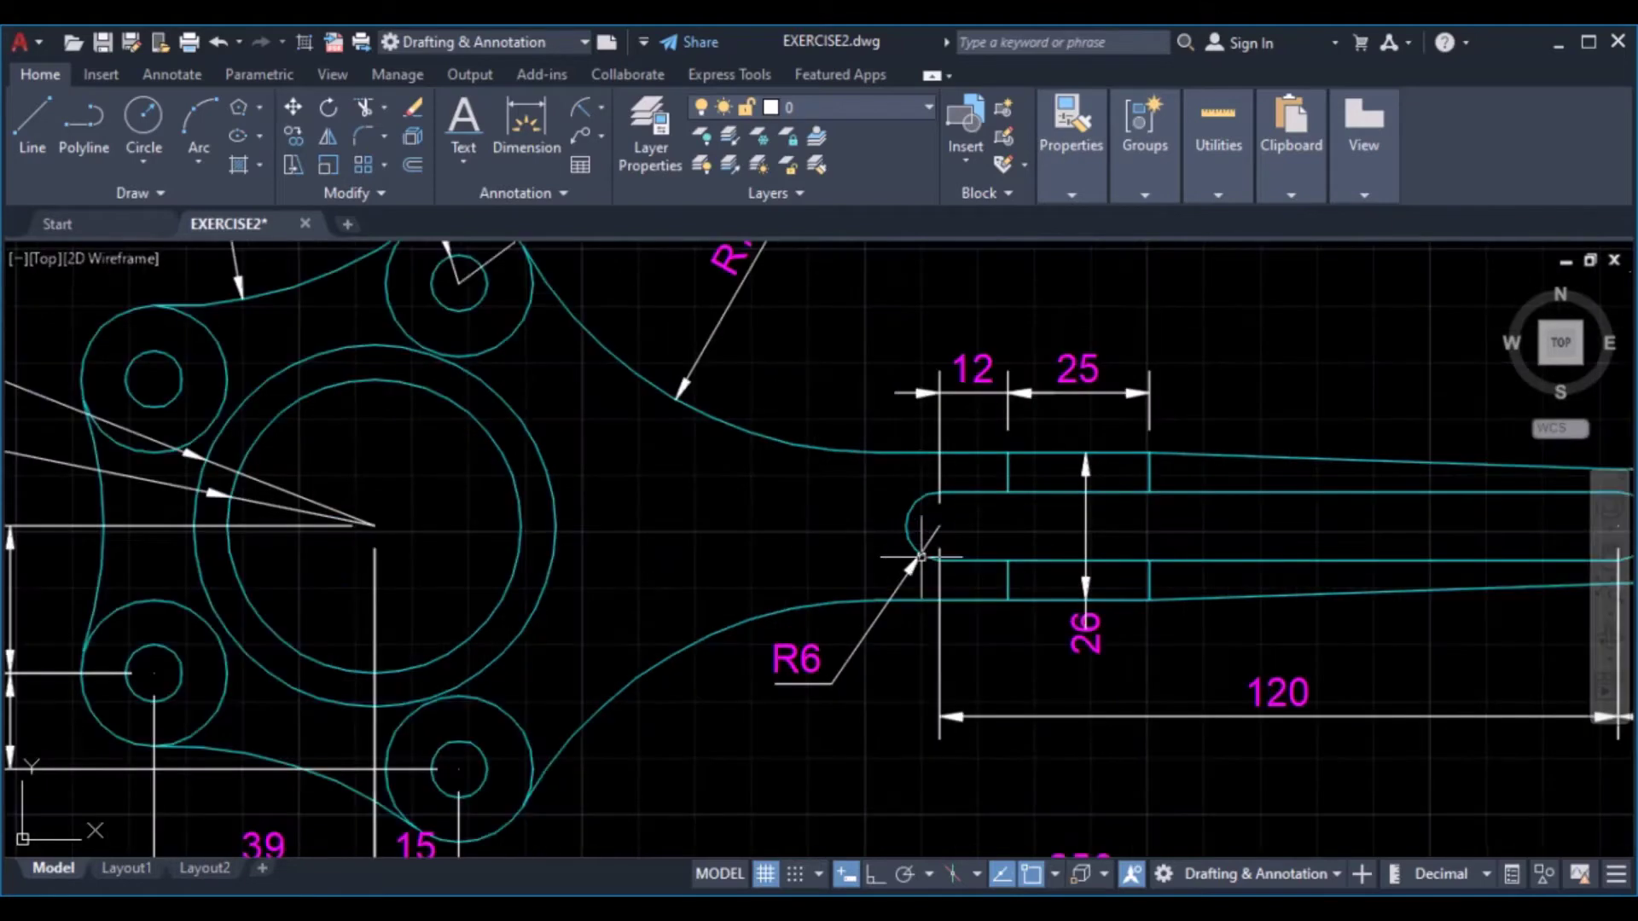
# Examine the reference lever for the slot's dimensions and its distance from the end circles
pyautogui.scroll(-3, 951, 527)
pyautogui.scroll(-3, 1328, 612)
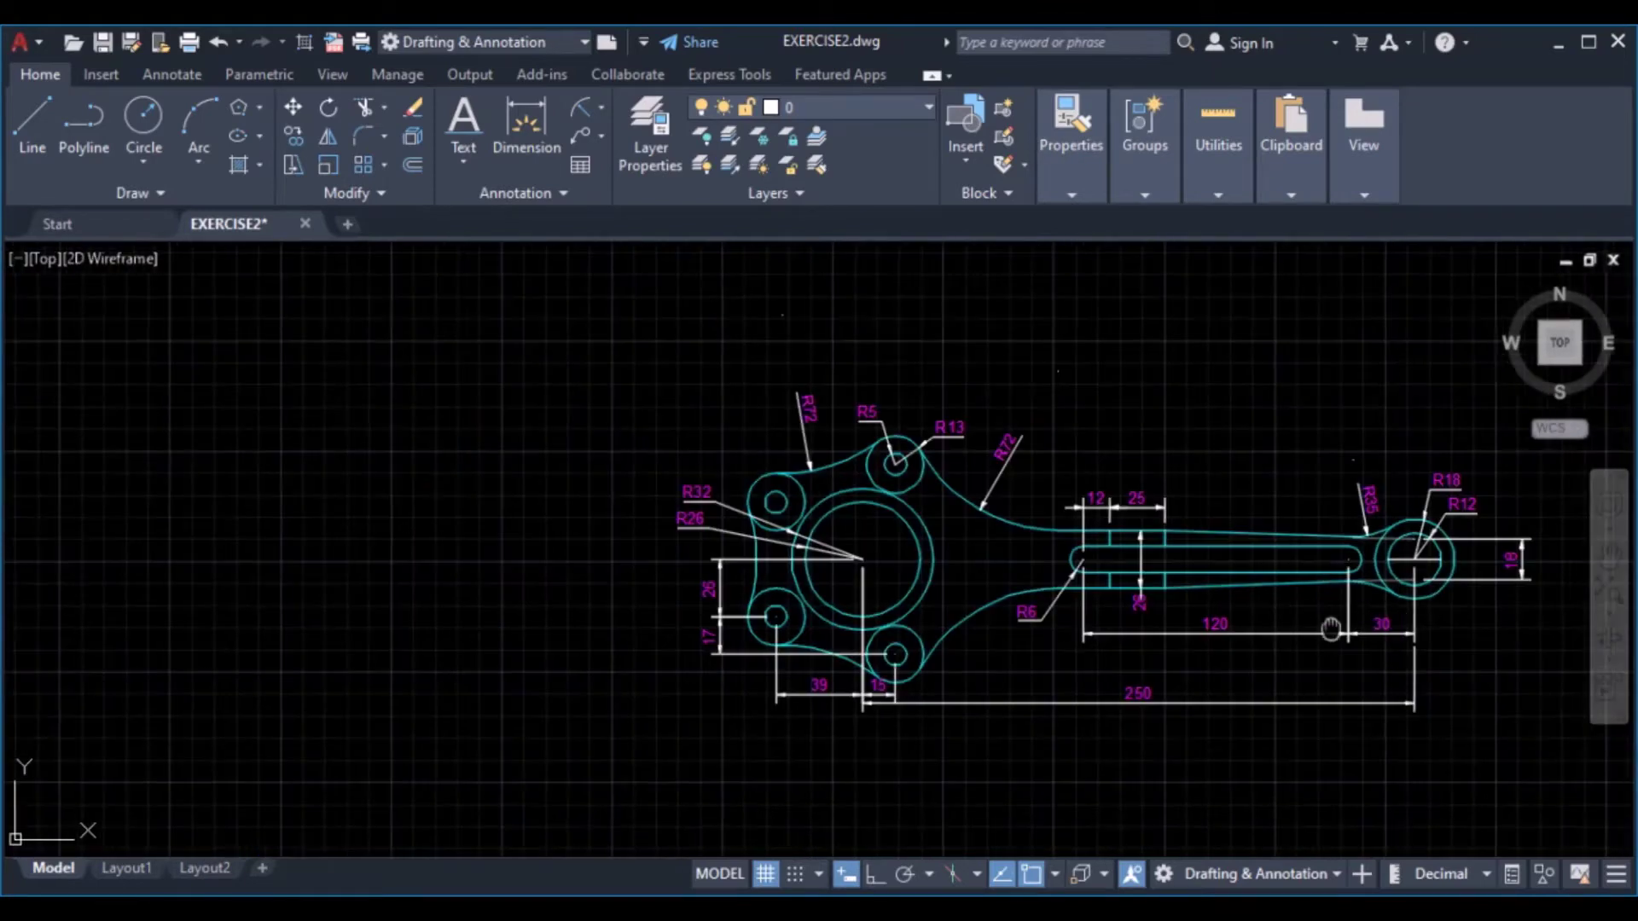
pyautogui.moveTo(1329, 613); pyautogui.dragTo(1186, 614, button='middle')
pyautogui.scroll(3, 1186, 614)
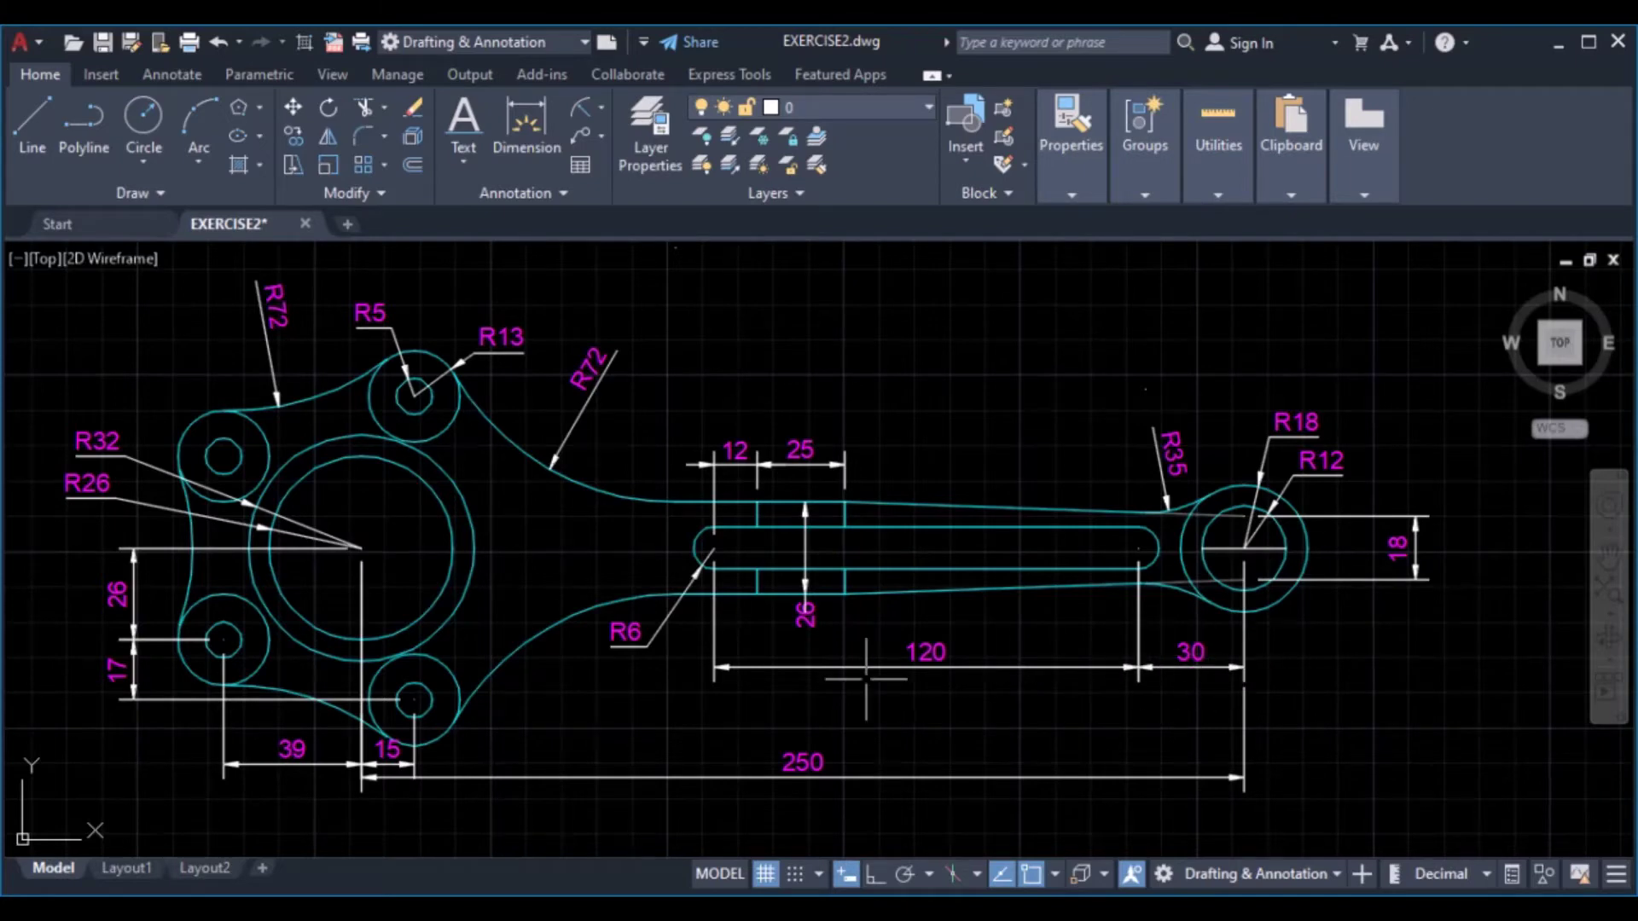
pyautogui.scroll(-5, 789, 465)
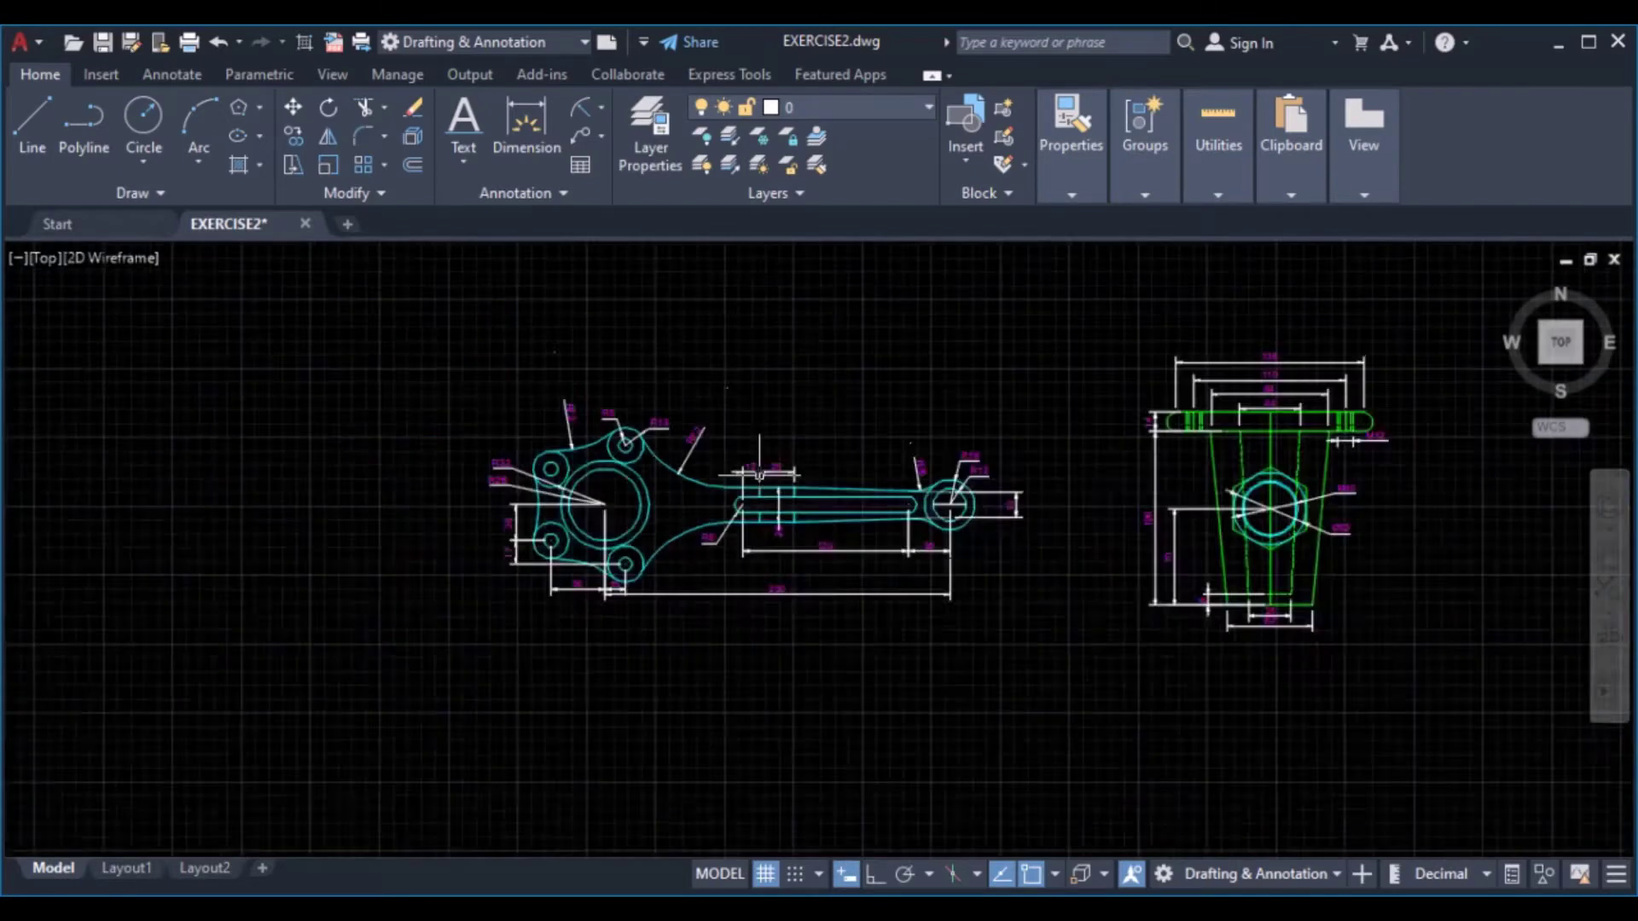
pyautogui.moveTo(789, 384); pyautogui.dragTo(789, 580, button='middle')
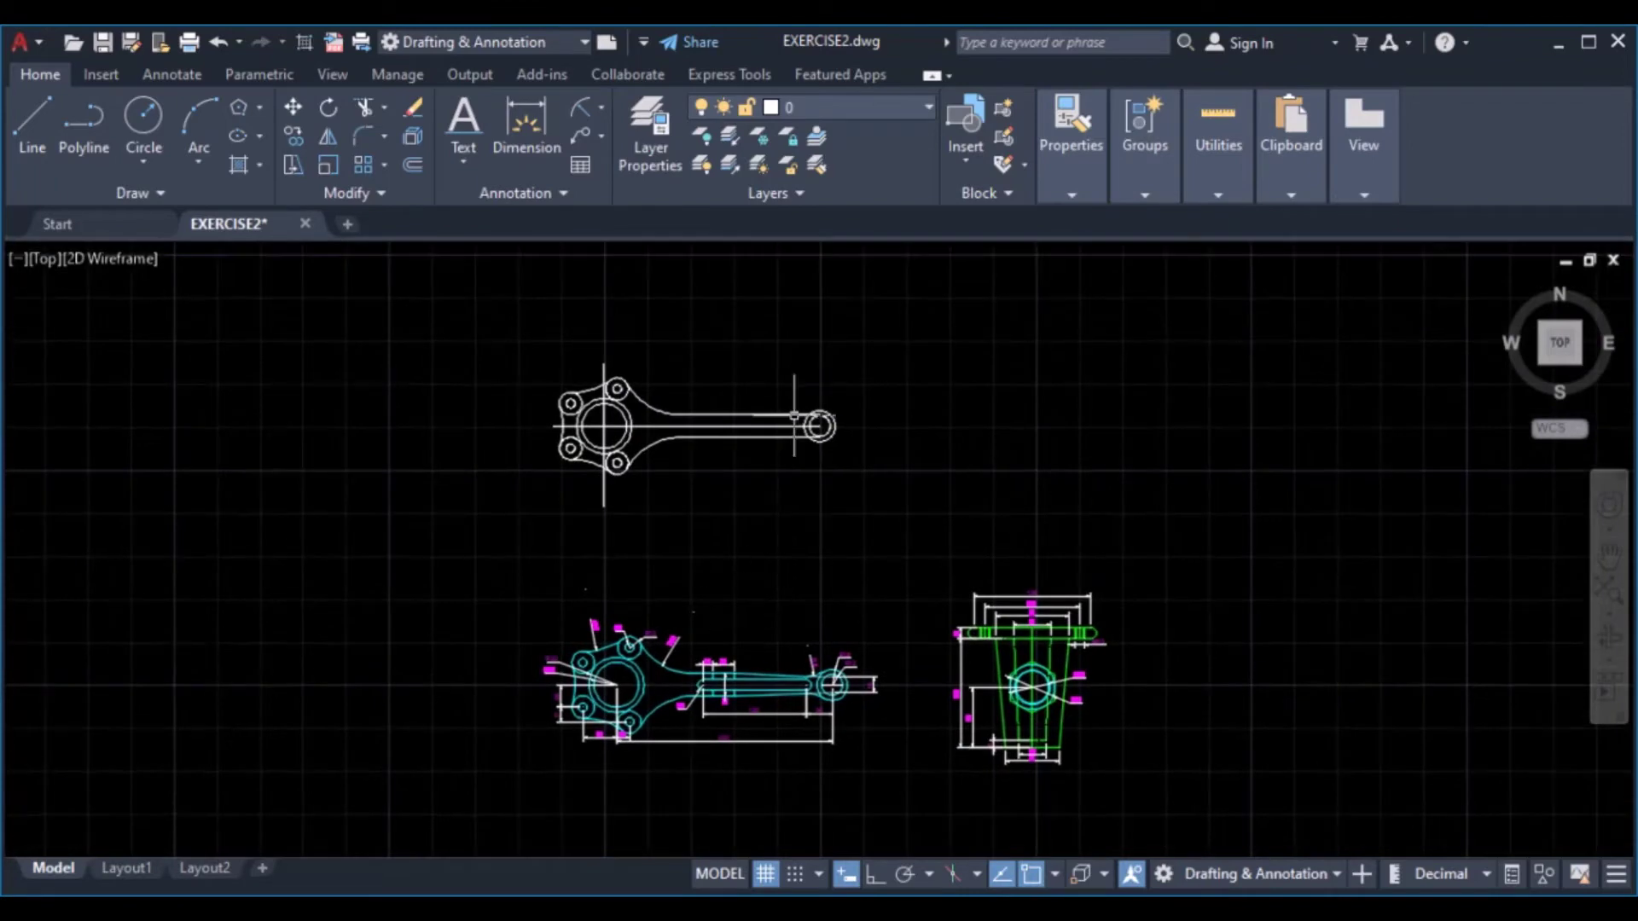
# Draw a vertical line with Ortho on through the centre of the handle's end circles, extending beyond the outer circle on both sides
pyautogui.scroll(8, 793, 422)
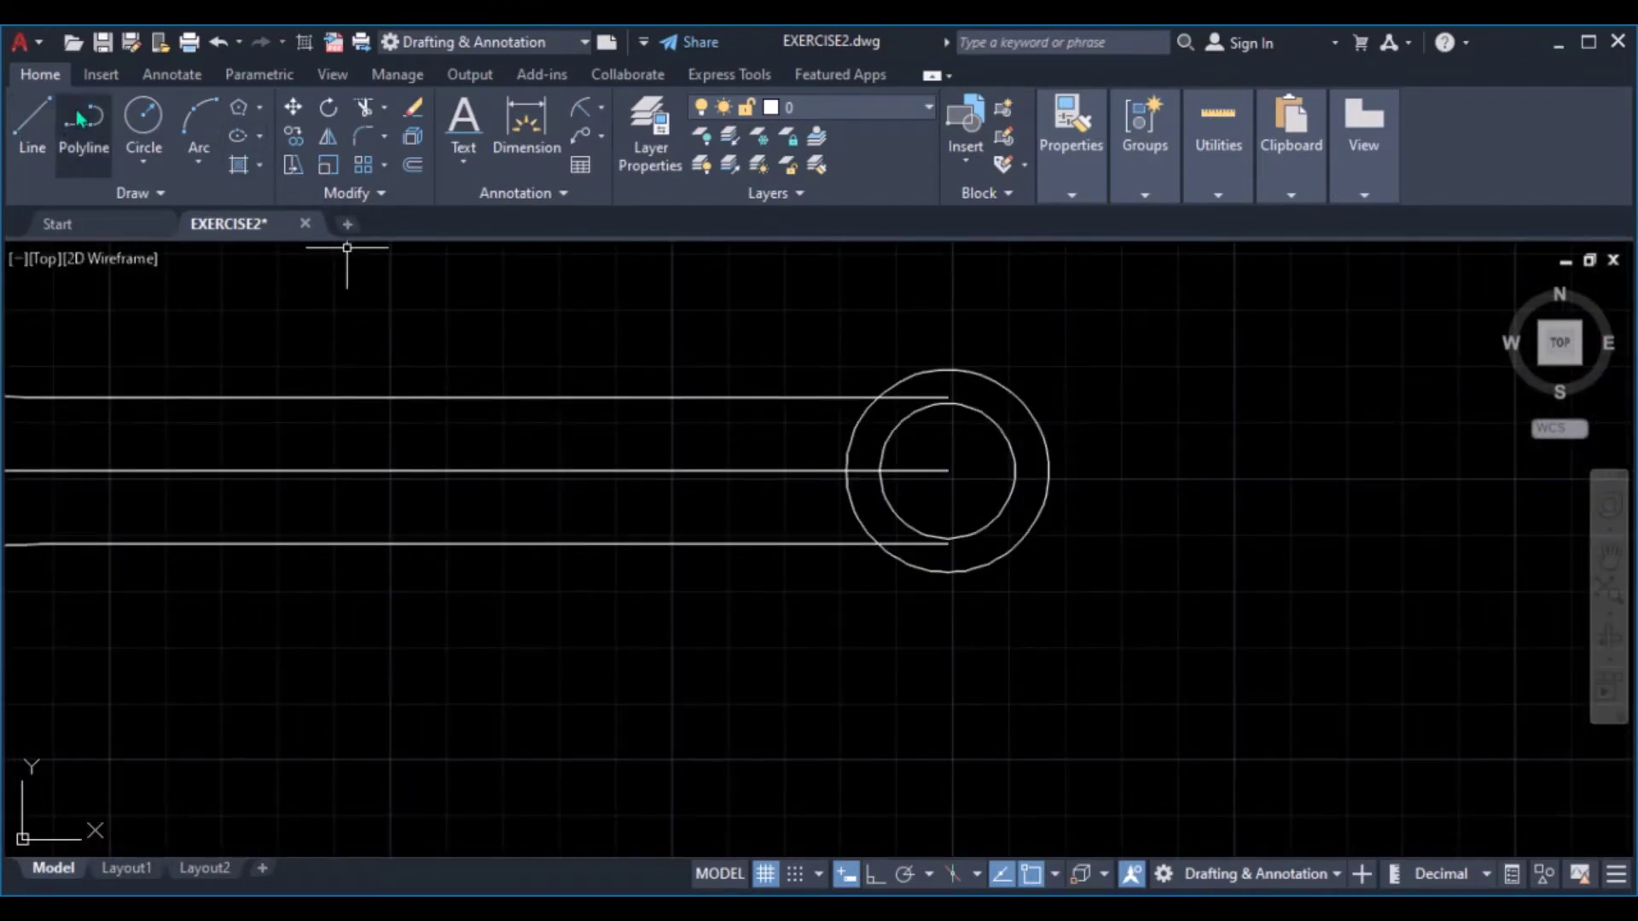
pyautogui.click(34, 120)
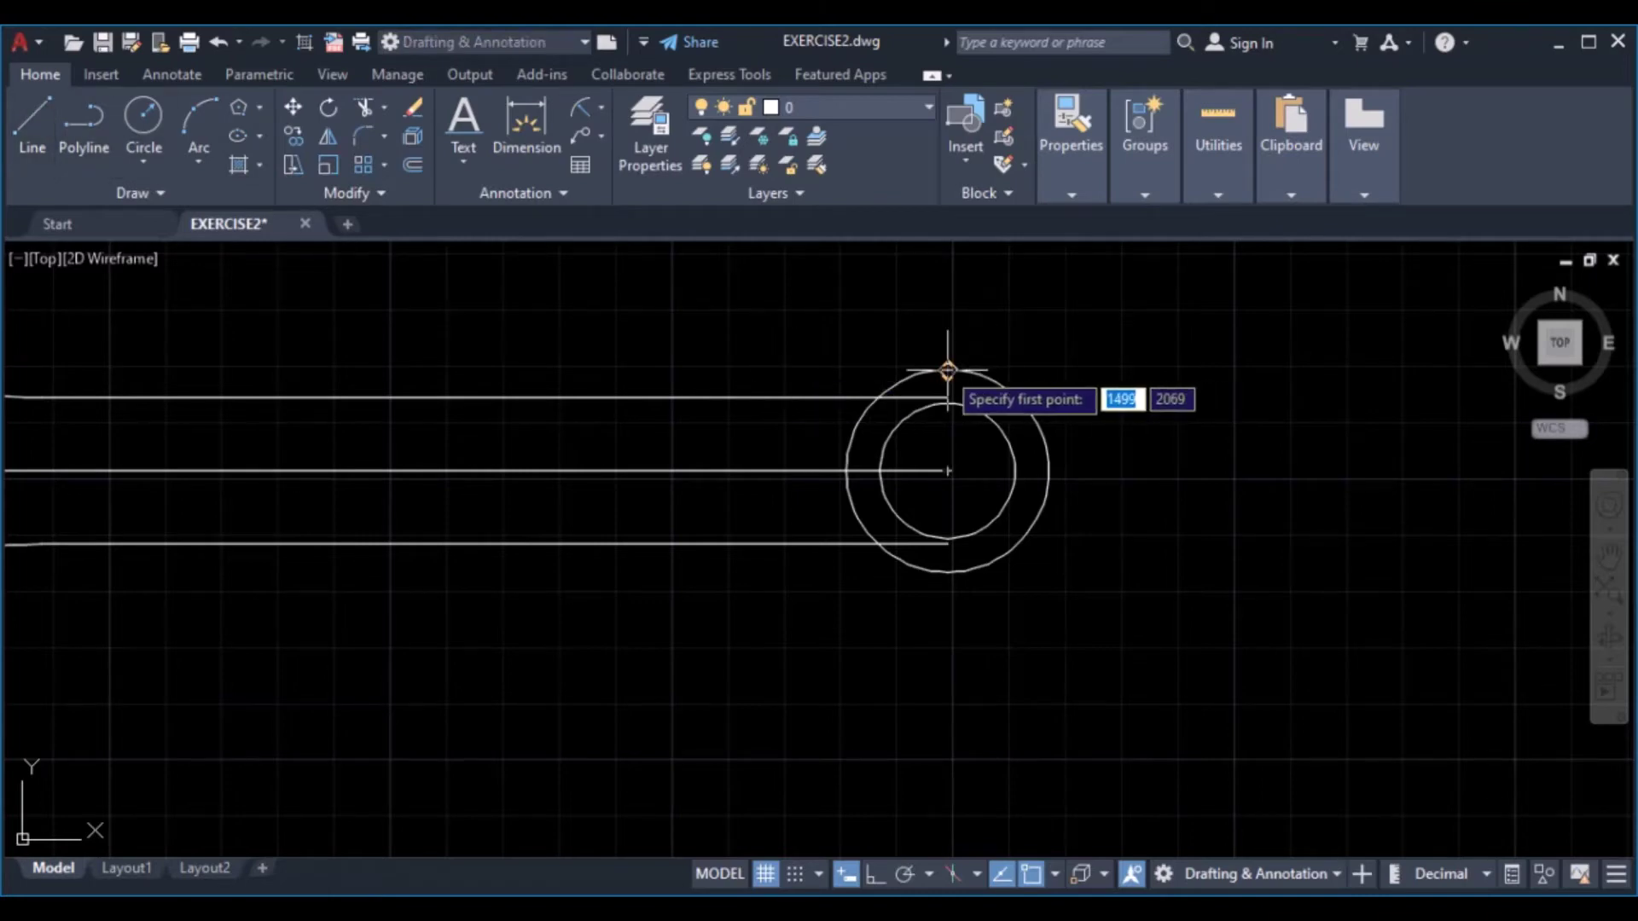
pyautogui.click(949, 311)
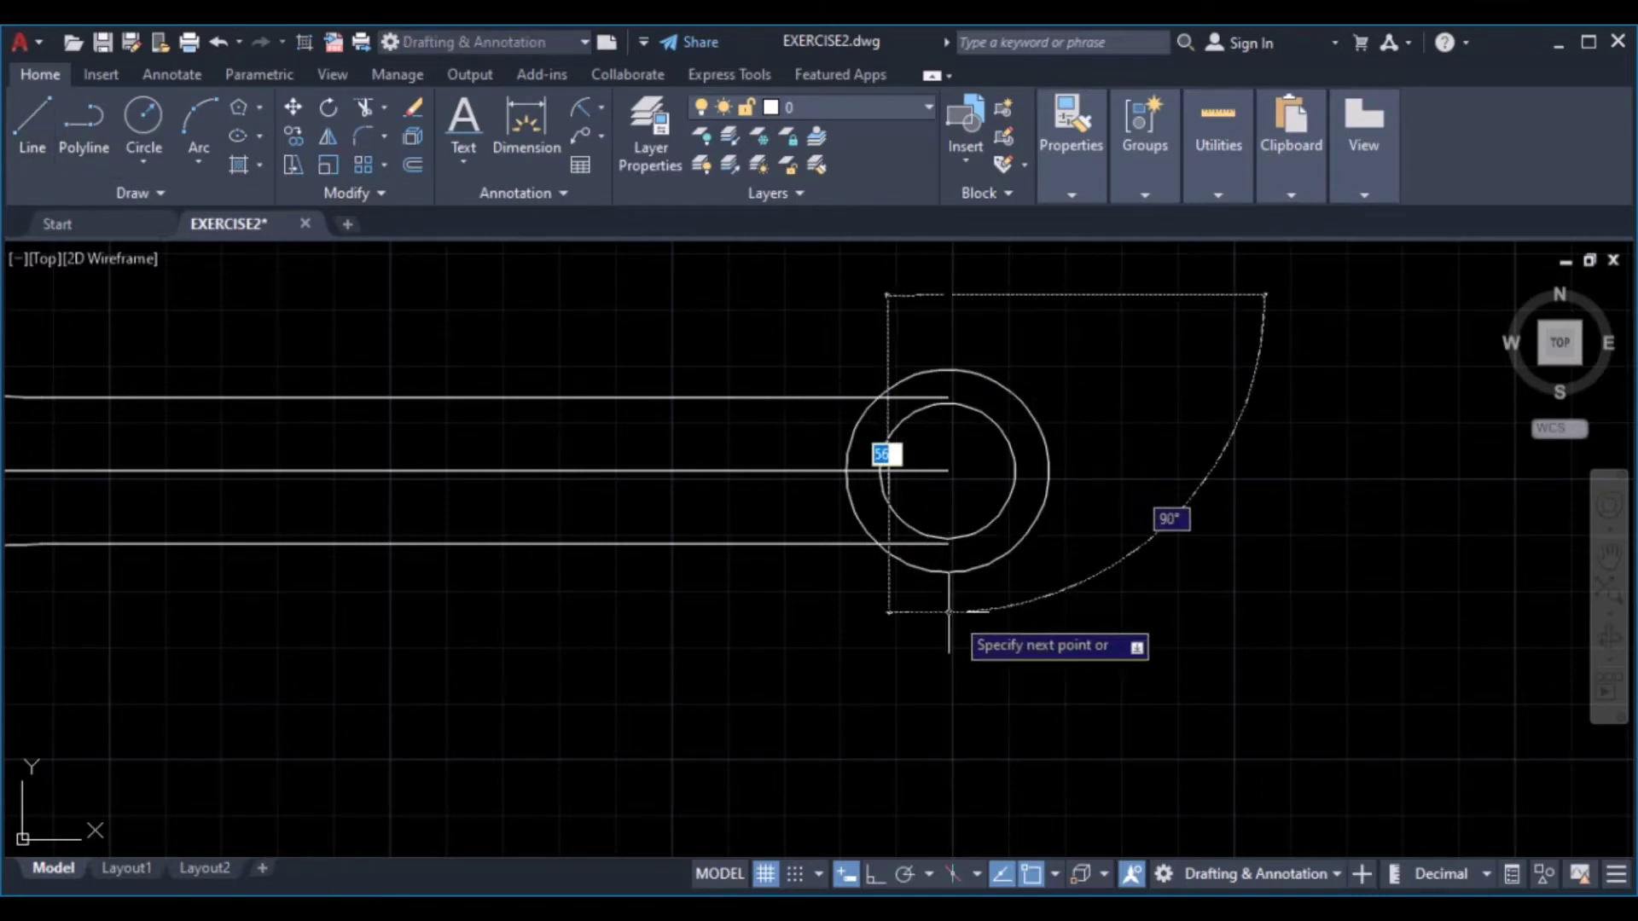
pyautogui.click(875, 875)
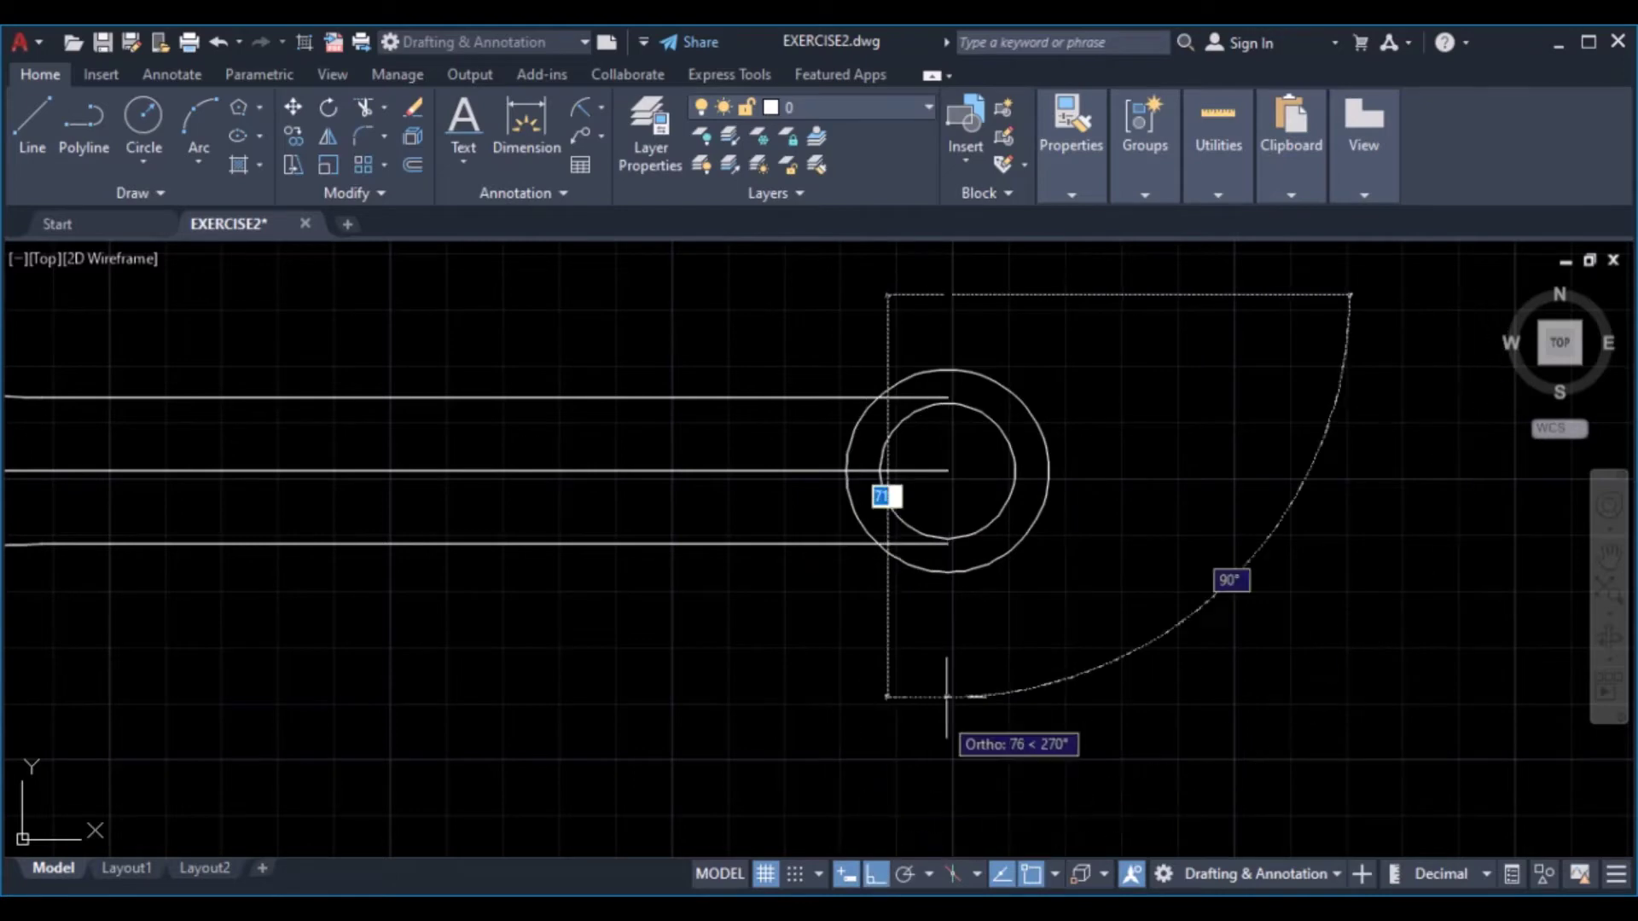
pyautogui.click(948, 627)
pyautogui.press('Return')
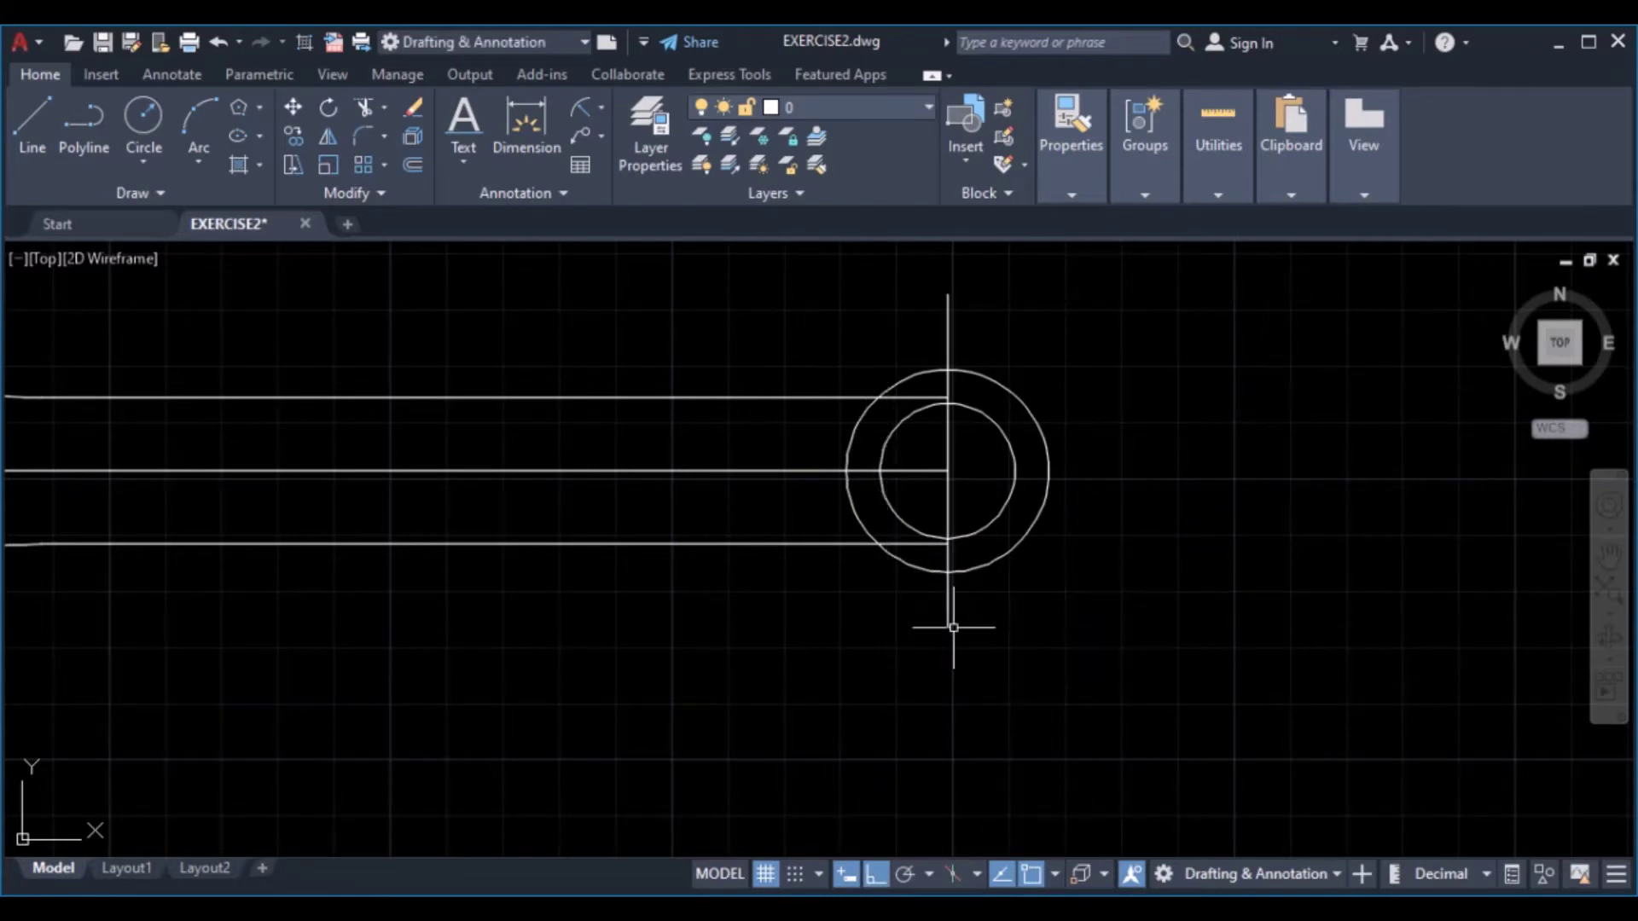
# Offset the vertical line through the end circles by 30 towards the hub, following the reference dimension
pyautogui.click(414, 168)
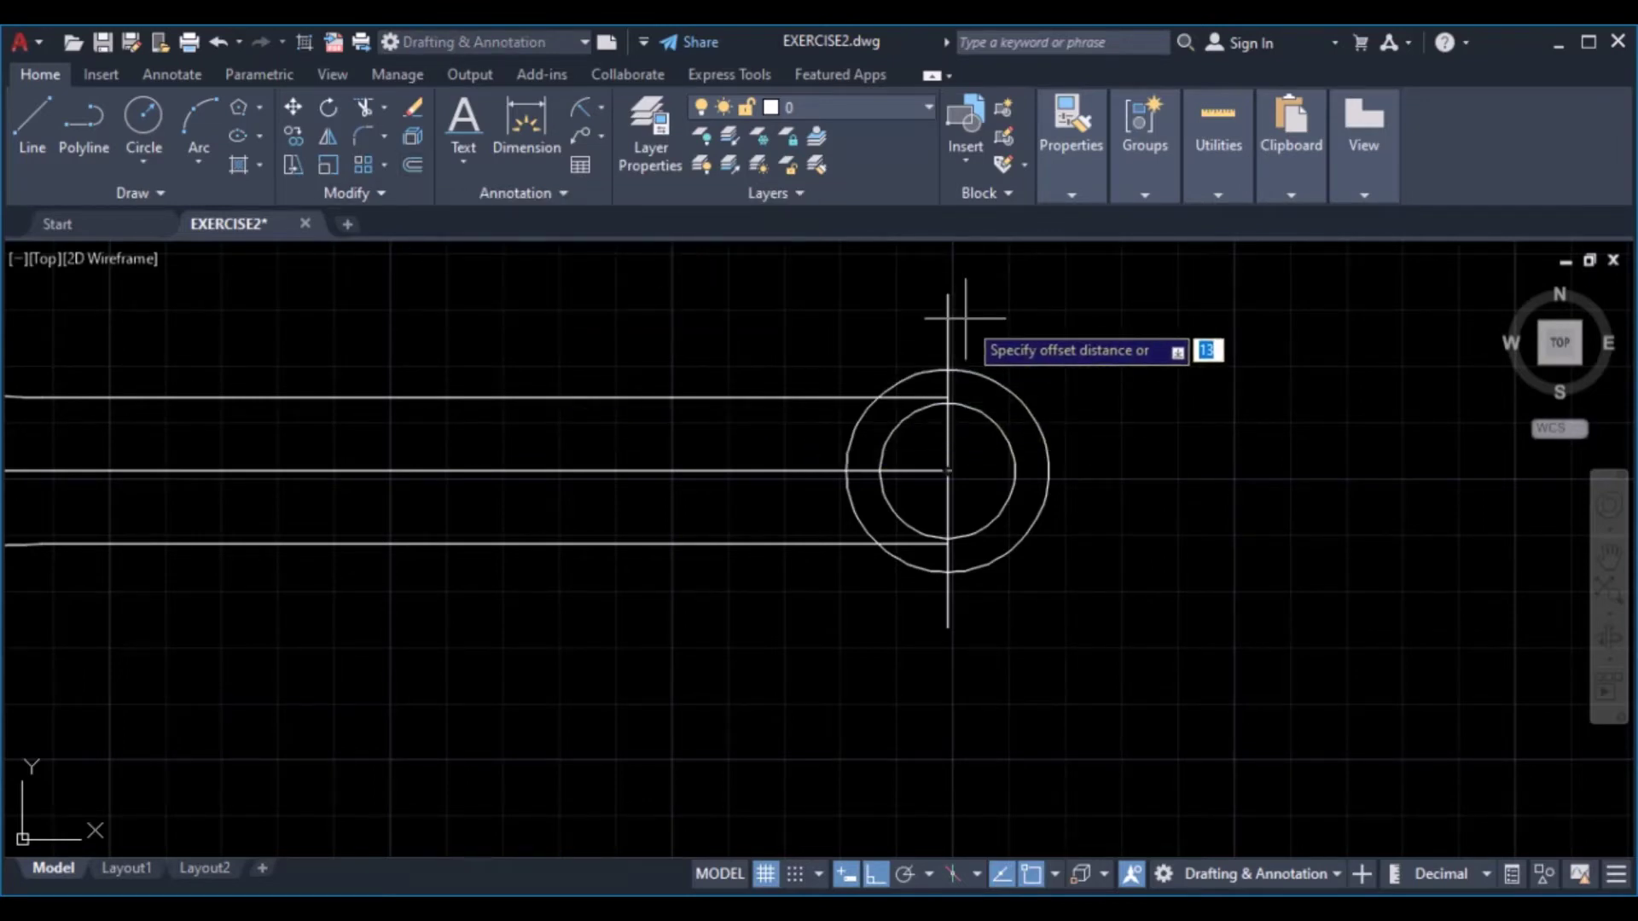
pyautogui.scroll(-6, 965, 318)
pyautogui.scroll(3, 962, 391)
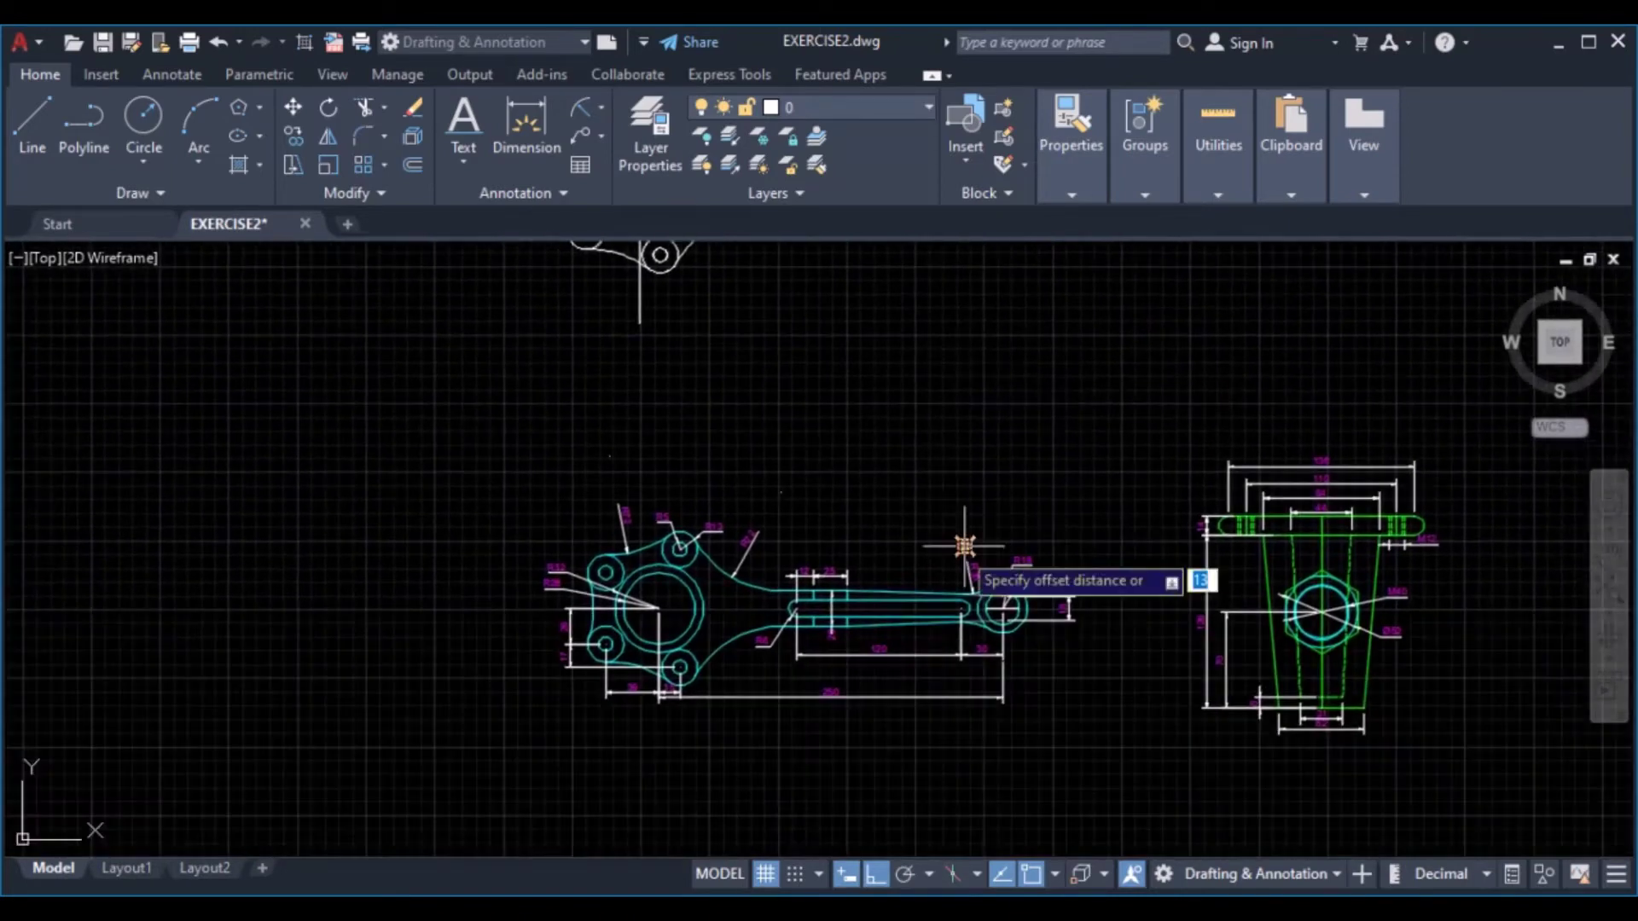
pyautogui.scroll(6, 965, 546)
pyautogui.moveTo(1035, 779); pyautogui.dragTo(1057, 157, button='middle')
pyautogui.scroll(-2, 1076, 350)
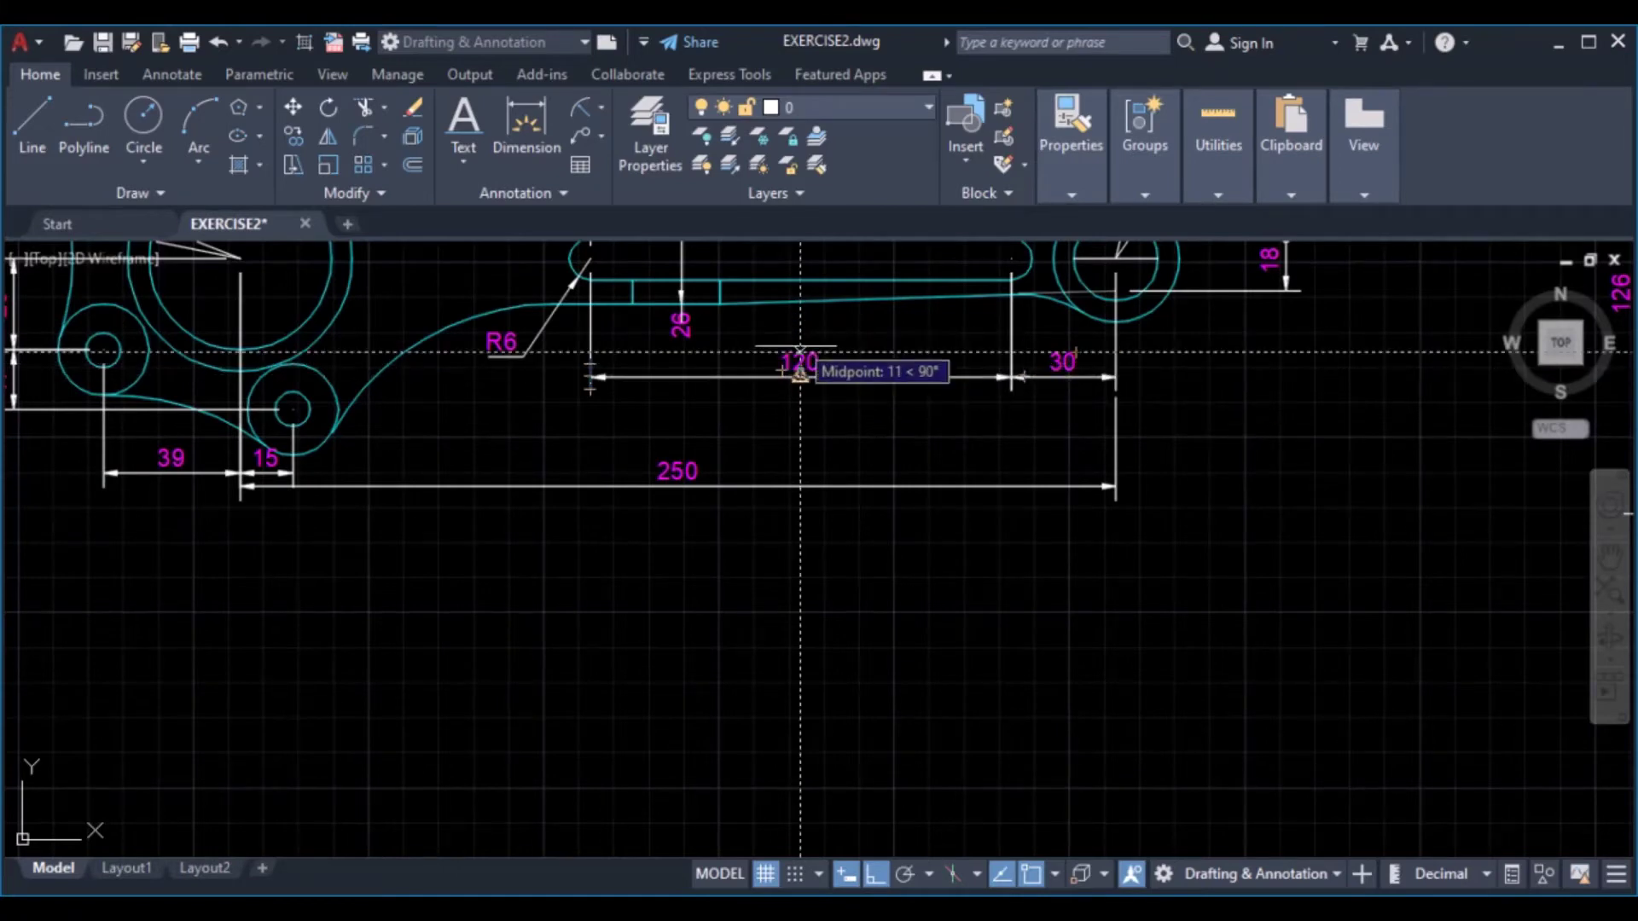
pyautogui.scroll(-3, 800, 371)
pyautogui.moveTo(813, 345); pyautogui.dragTo(801, 601, button='middle')
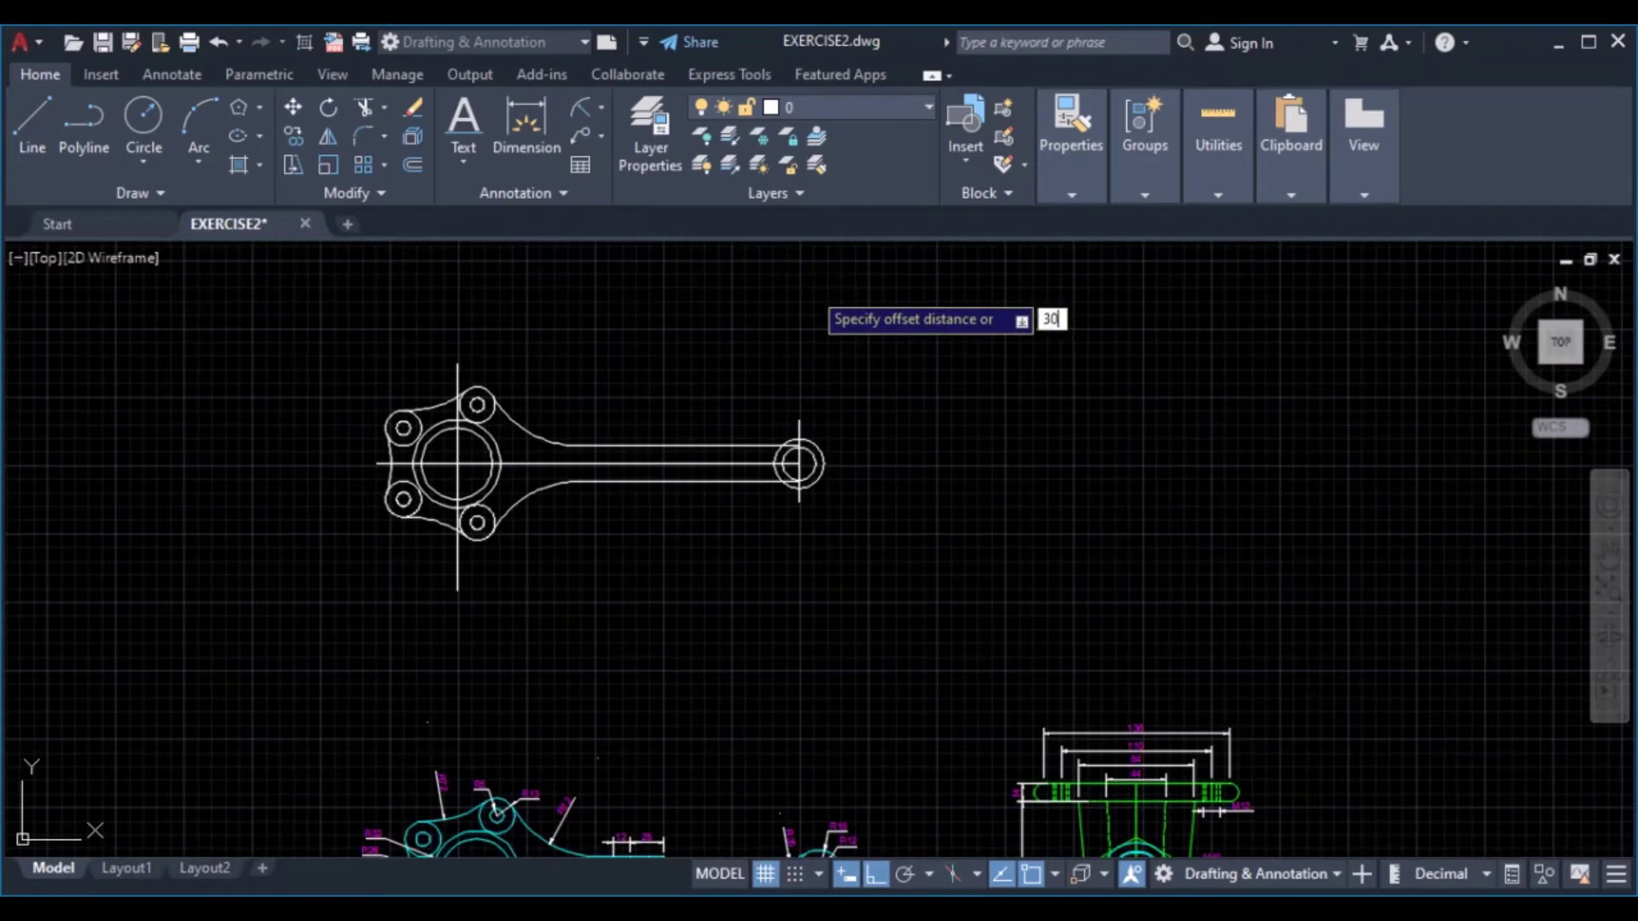
pyautogui.press('Return')
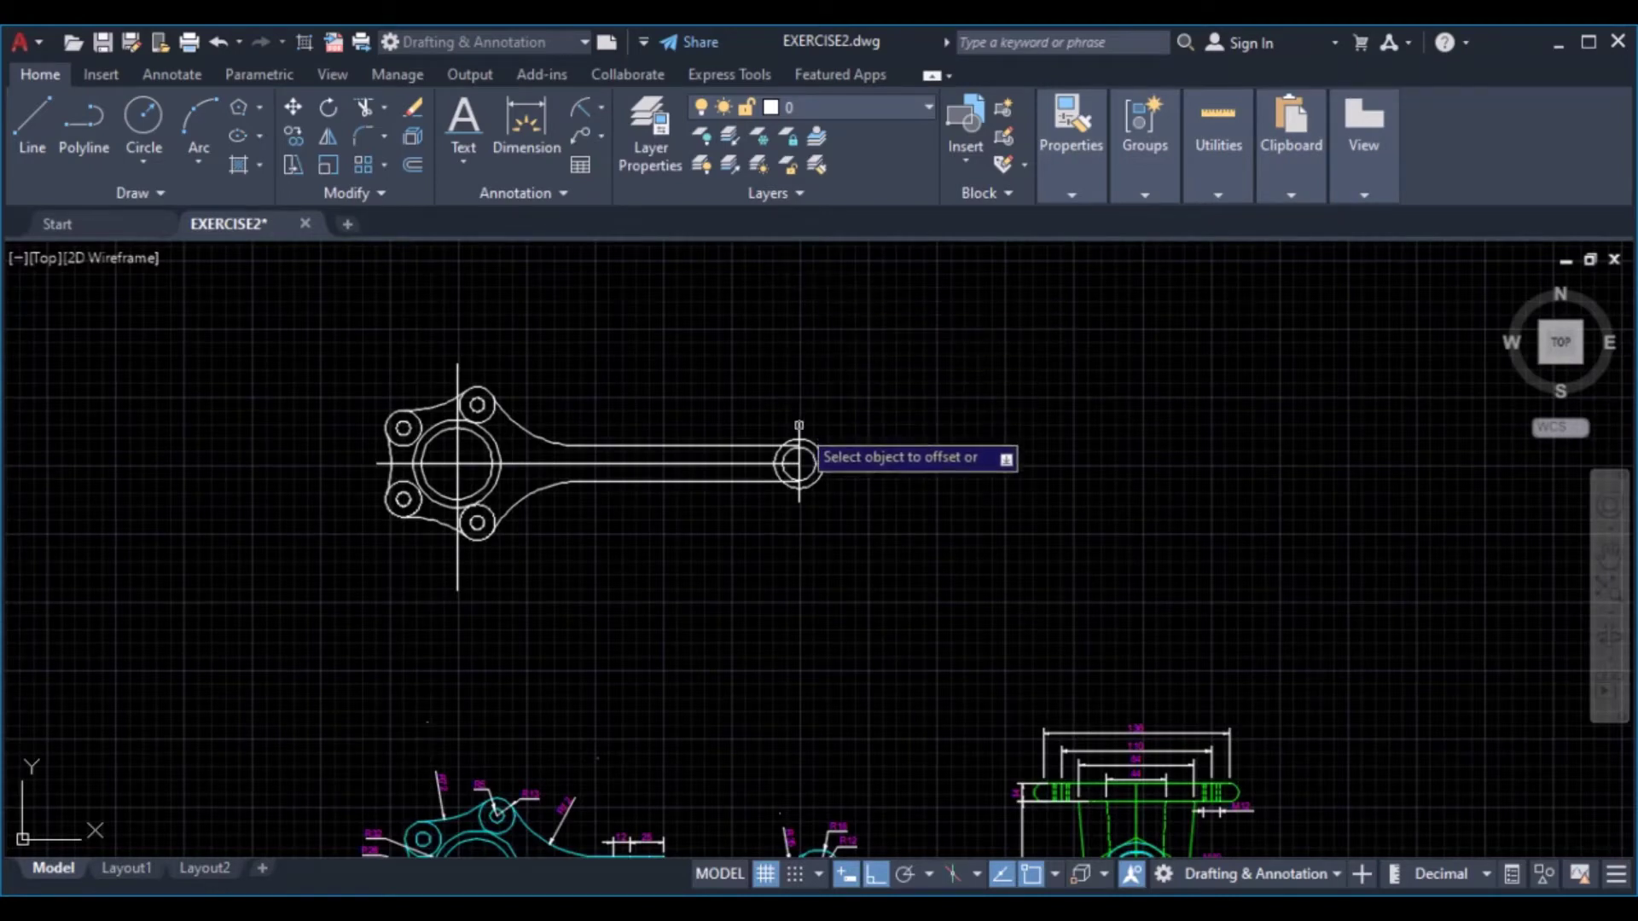
pyautogui.click(797, 422)
pyautogui.click(717, 418)
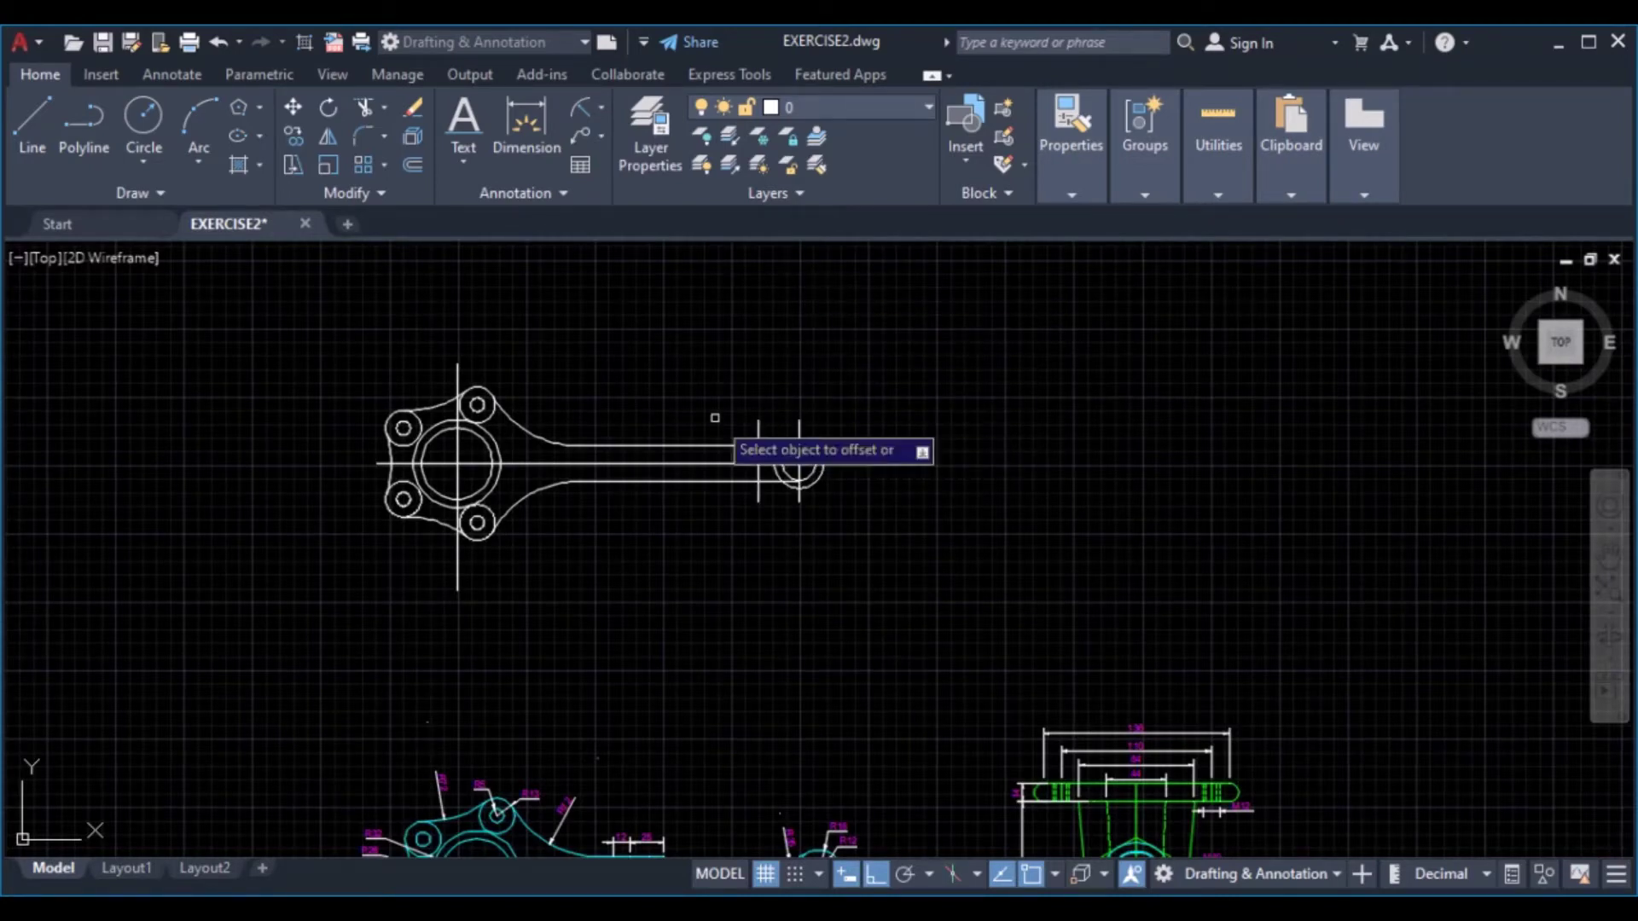
# Offset the vertical line through the end circles by 150 towards the hub to mark the slot's other arc centre
pyautogui.click(797, 462)
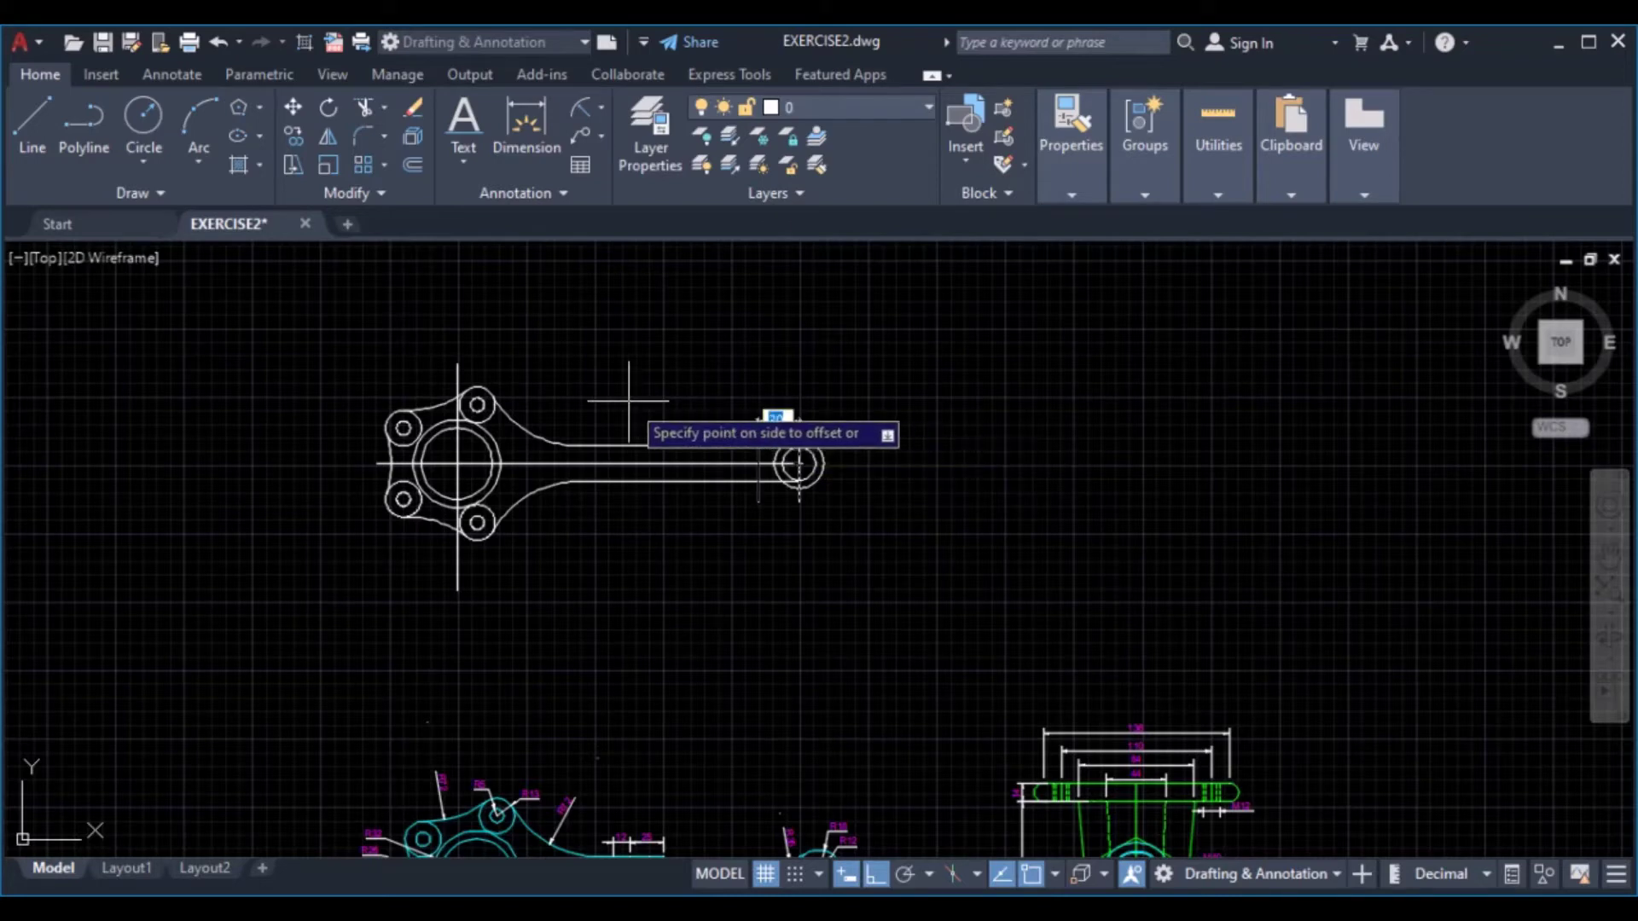
pyautogui.write('150')
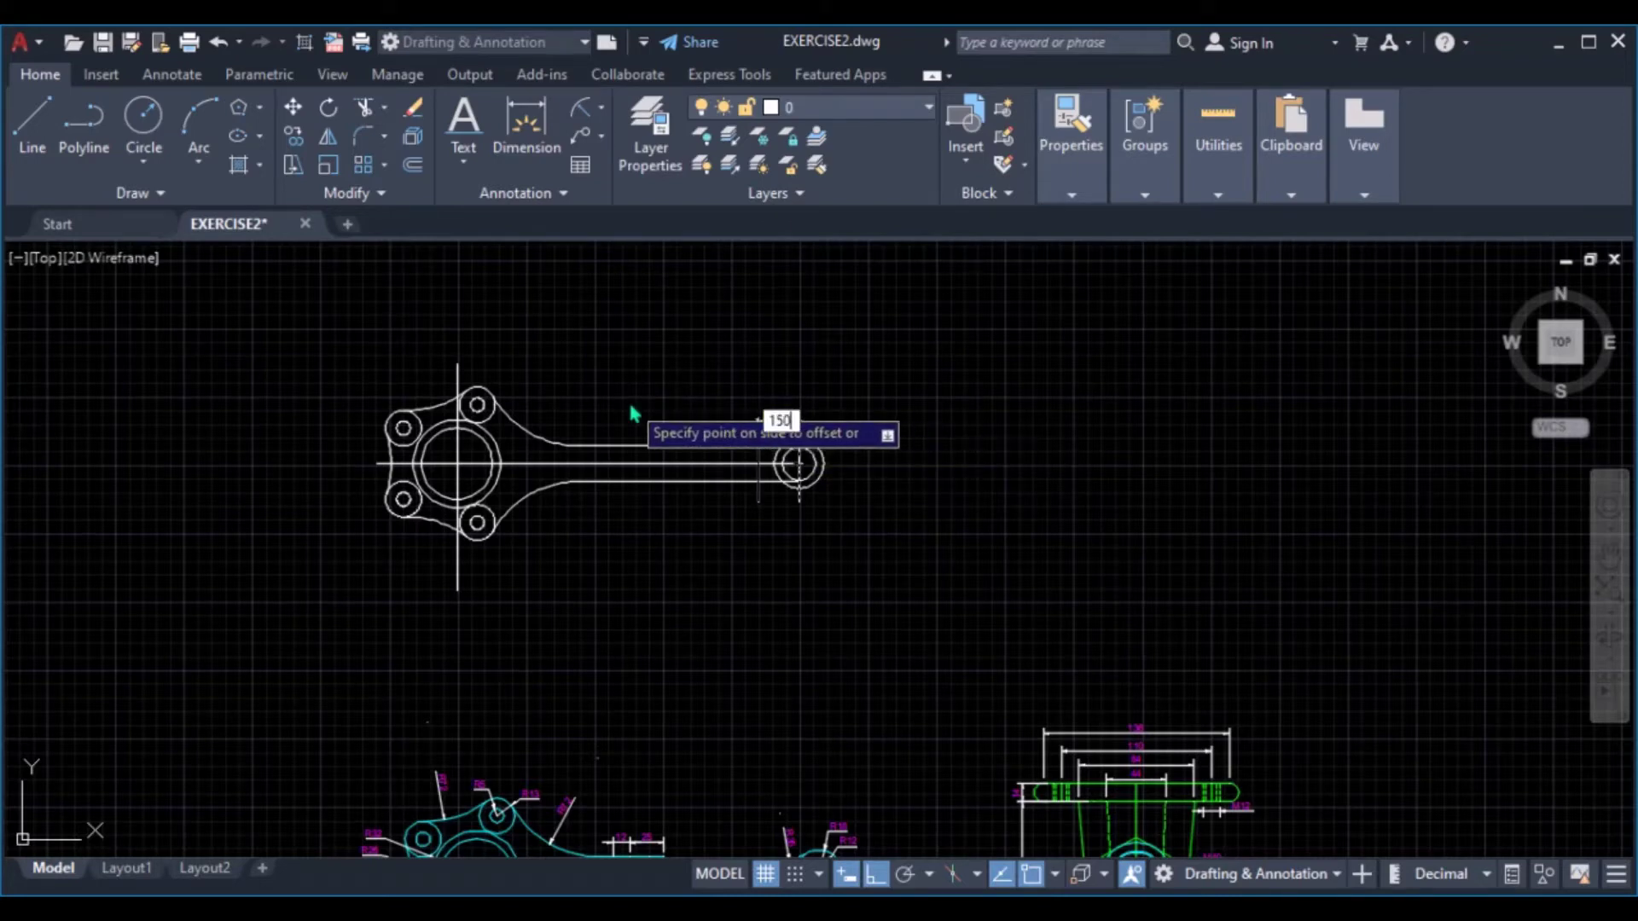
pyautogui.press('Return')
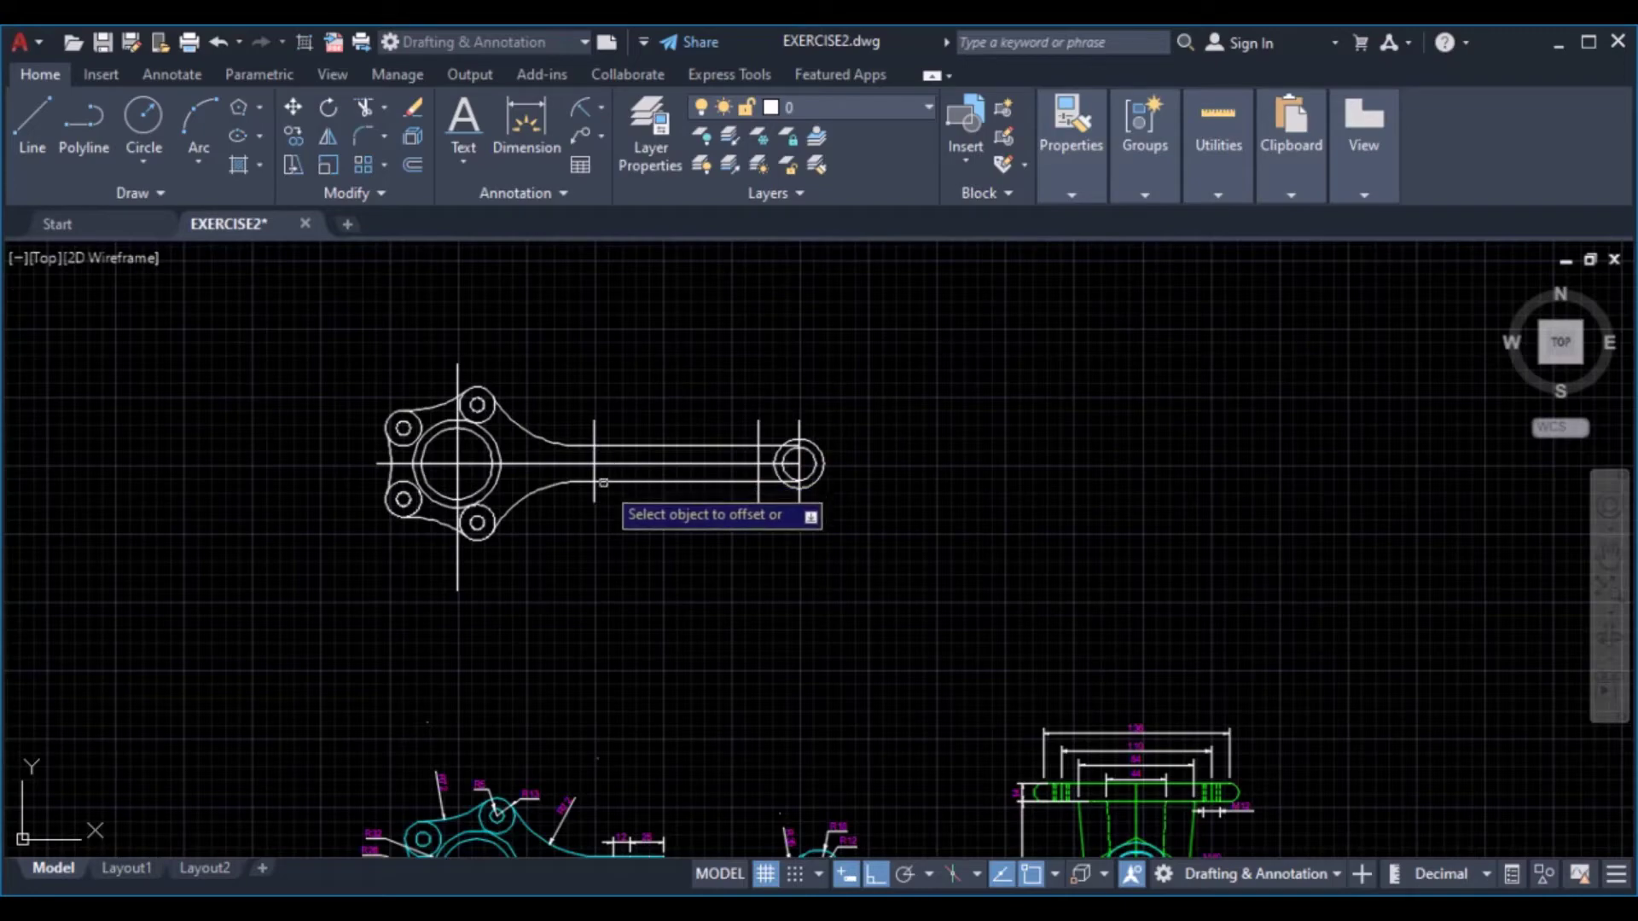
pyautogui.press('Escape')
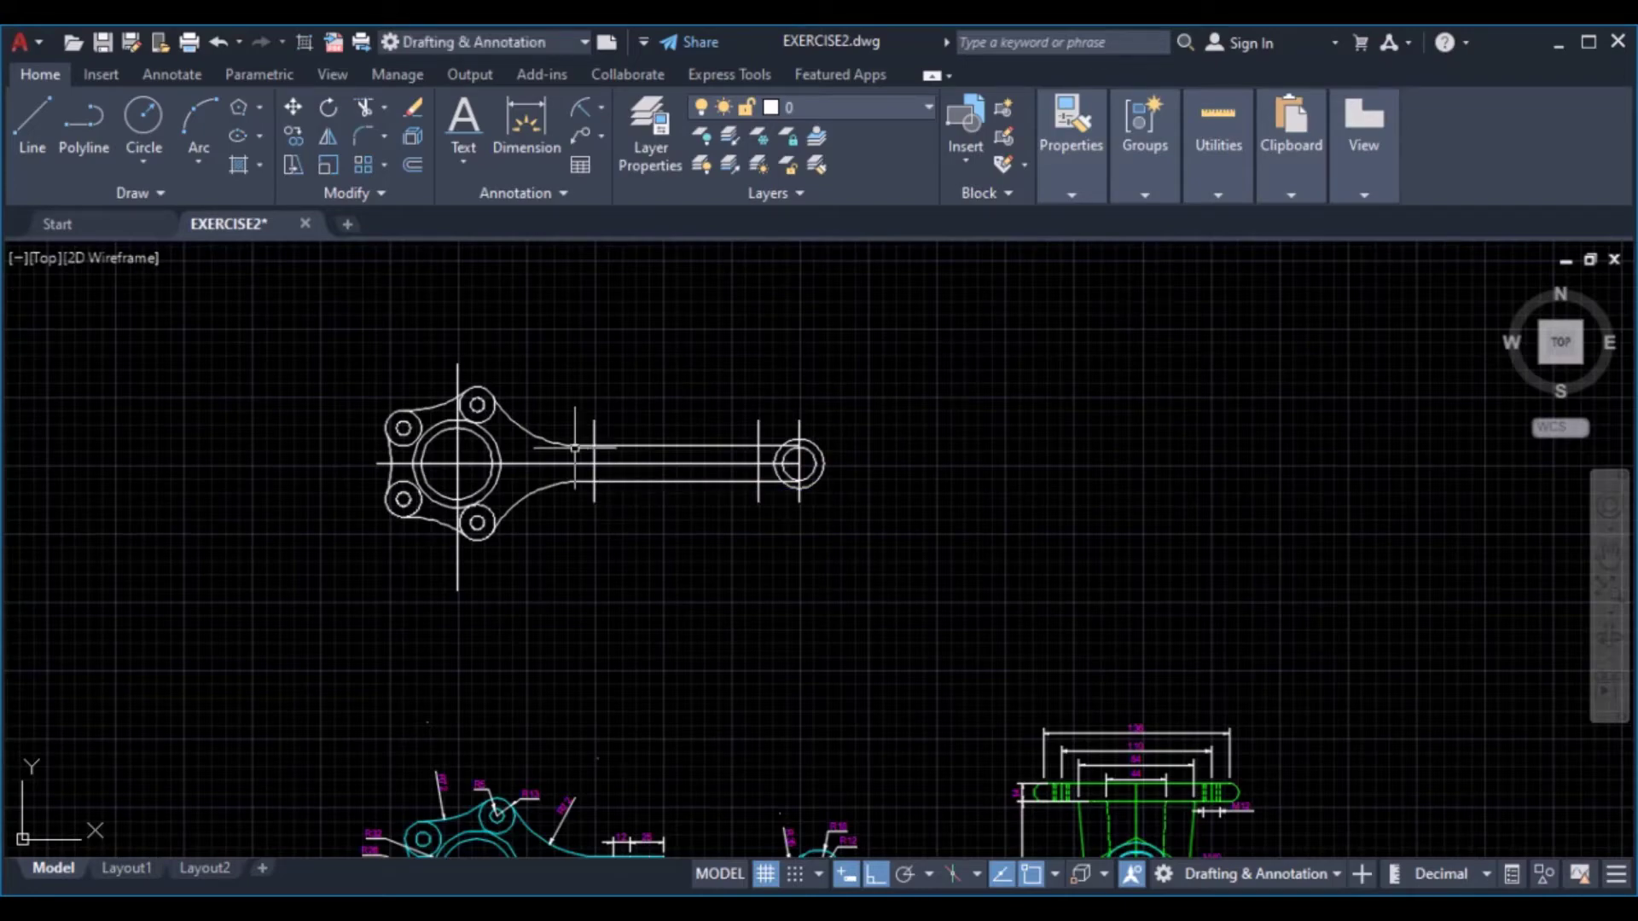
pyautogui.moveTo(571, 781); pyautogui.dragTo(697, 470, button='middle')
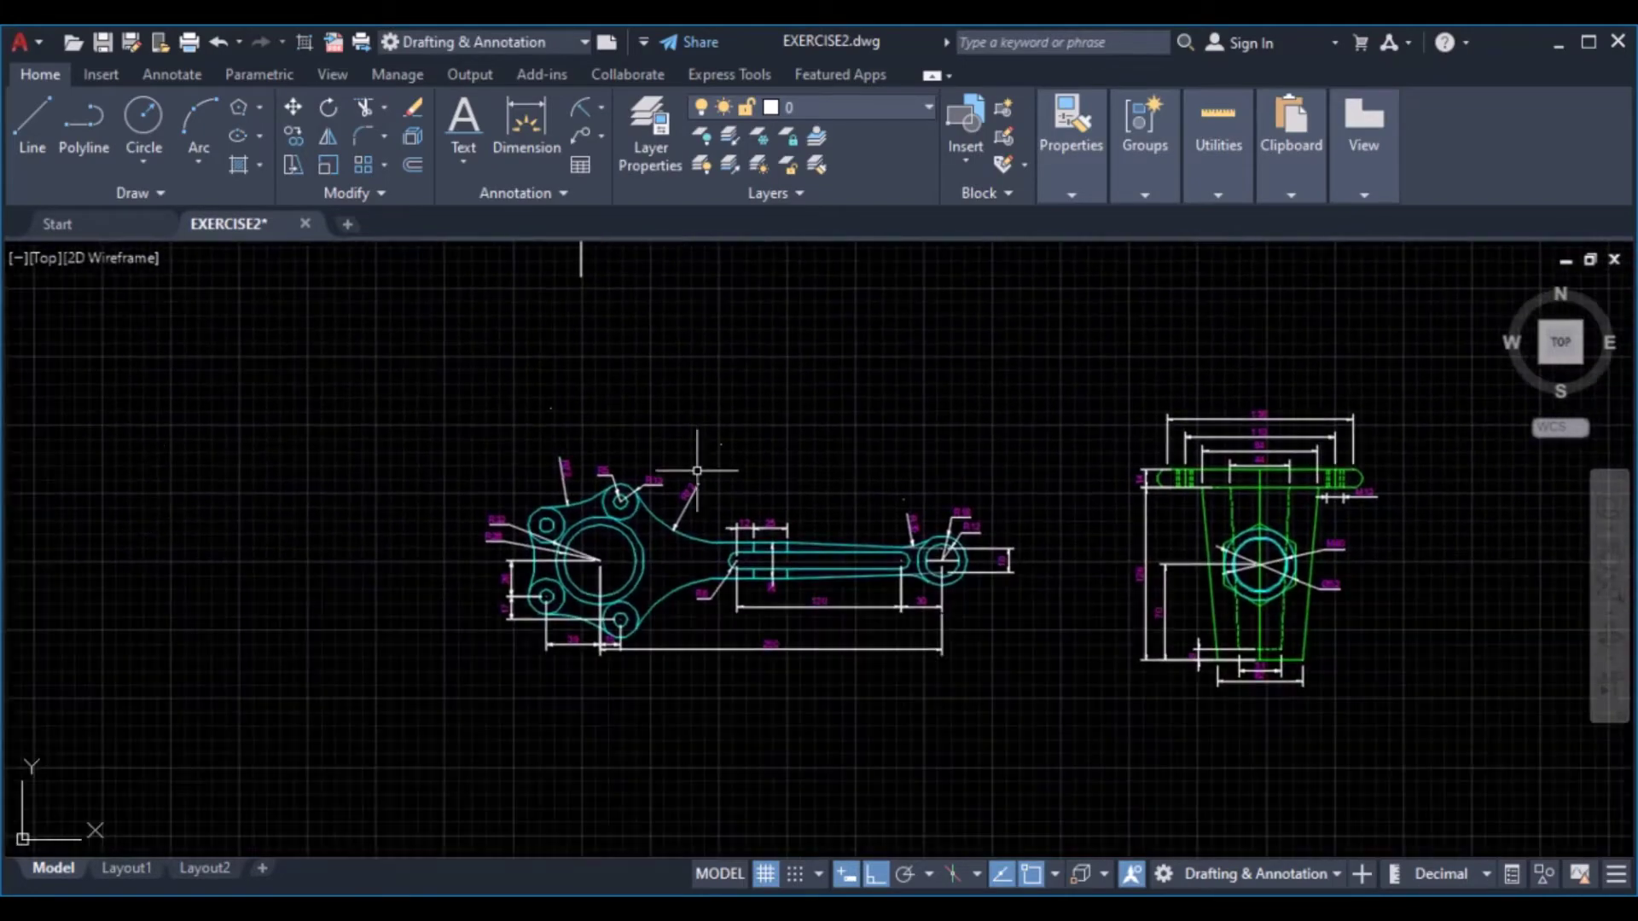
# Draw a circle of radius 6 where the hub-side slot line crosses the handle's horizontal centreline, following the reference
pyautogui.scroll(4, 738, 535)
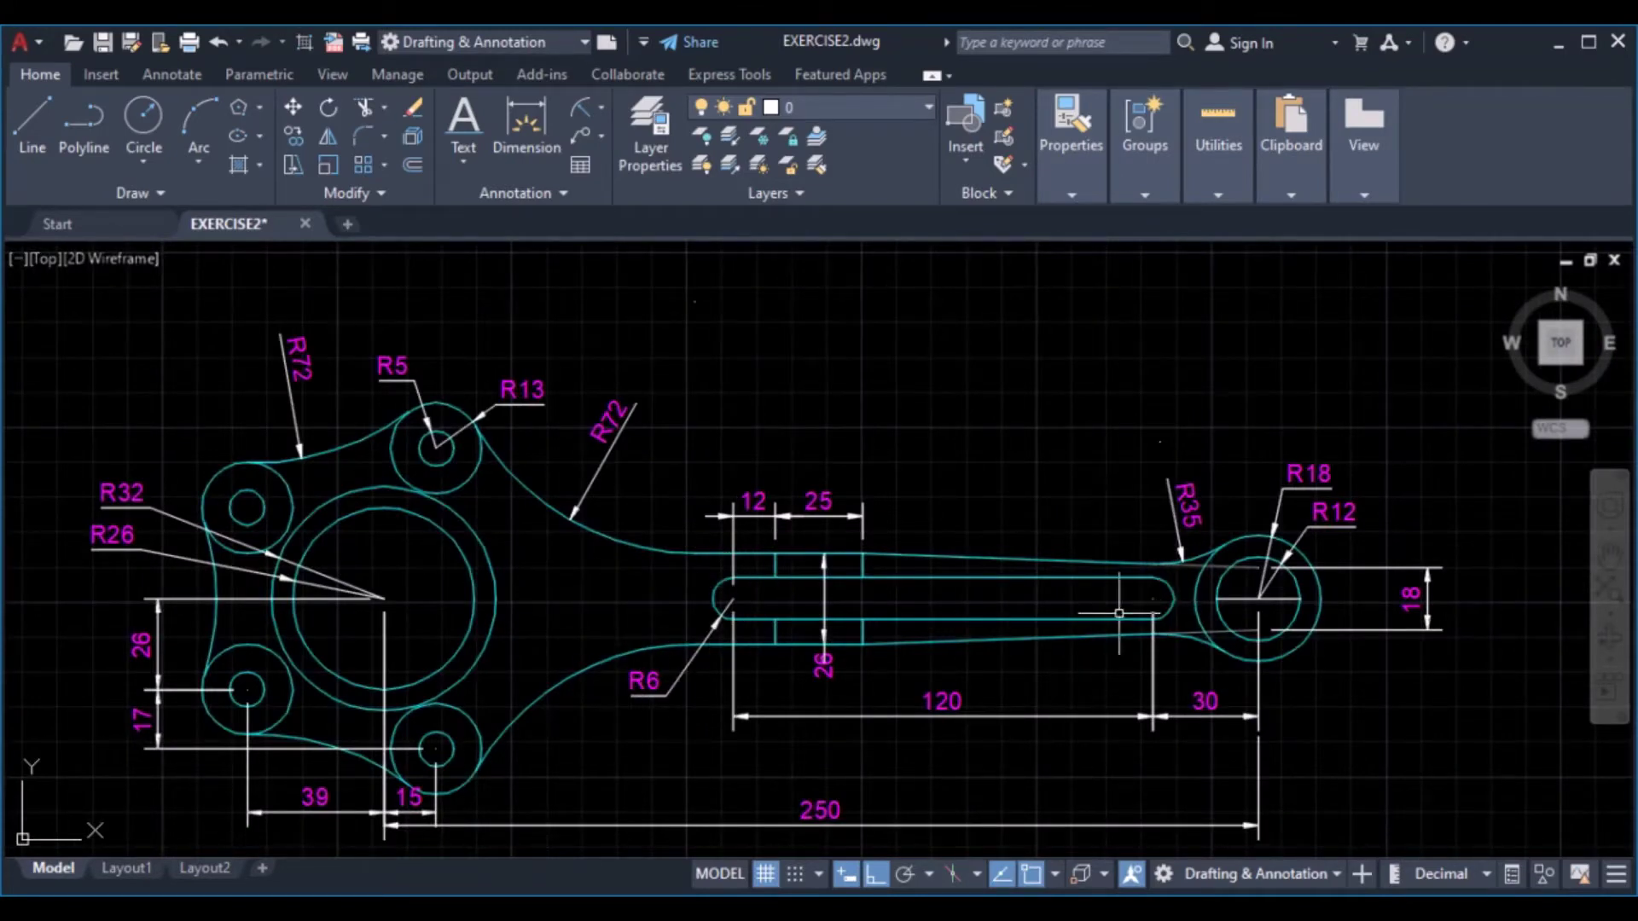
pyautogui.scroll(-4, 765, 469)
pyautogui.moveTo(764, 469)
pyautogui.mouseDown(button='middle')
pyautogui.moveTo(731, 596)
pyautogui.moveTo(725, 734)
pyautogui.mouseUp(button='middle')
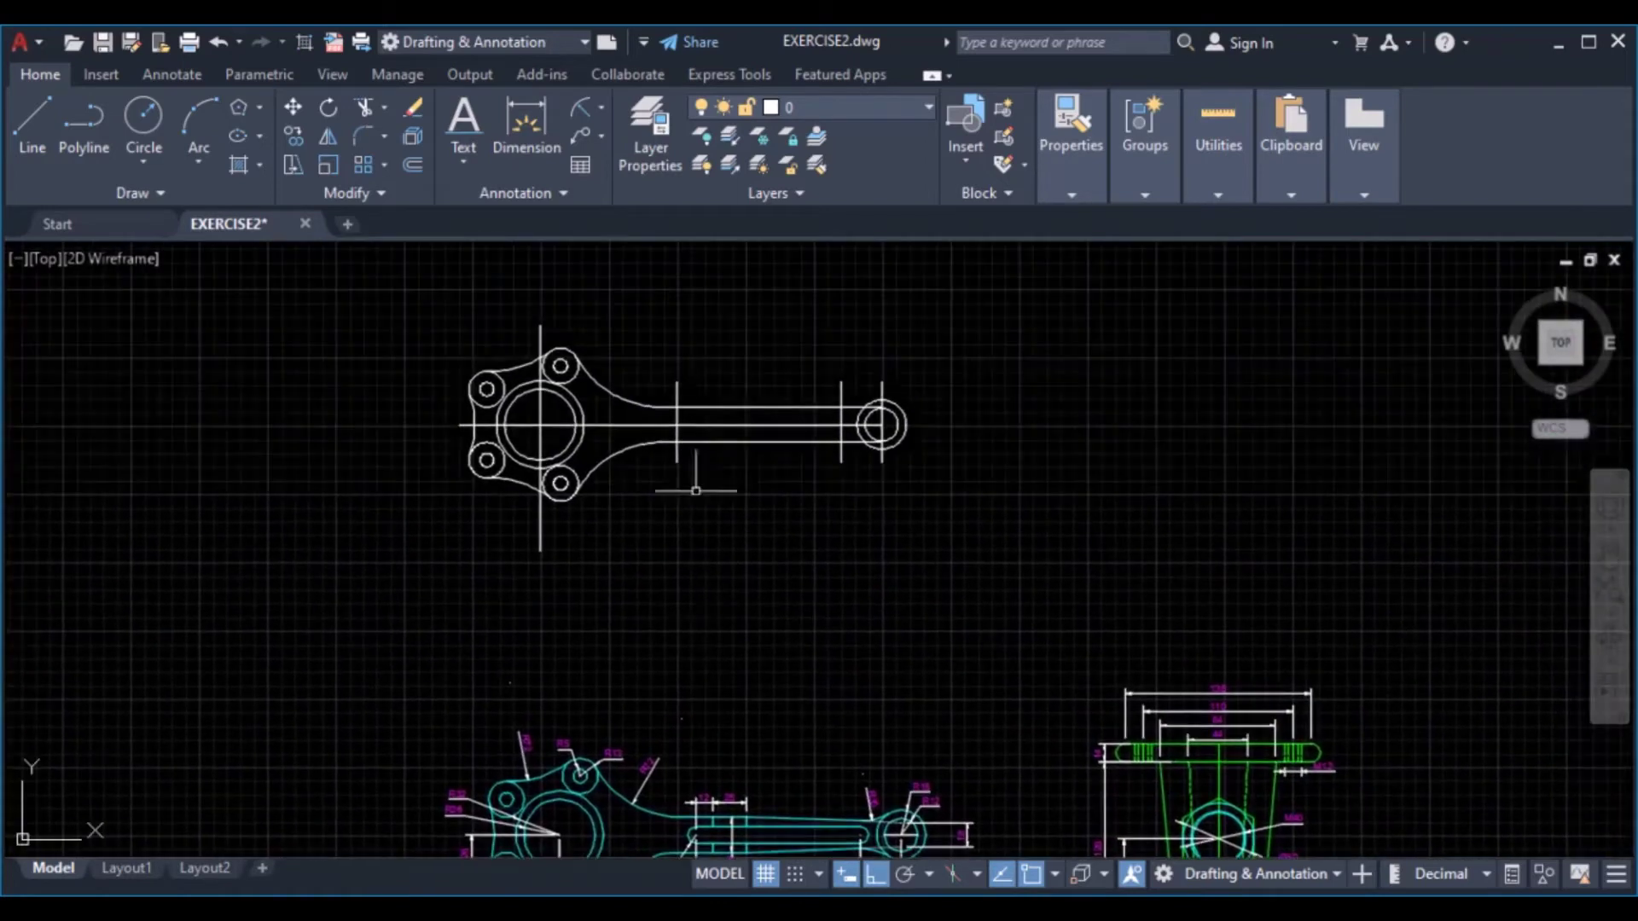
pyautogui.scroll(4, 703, 415)
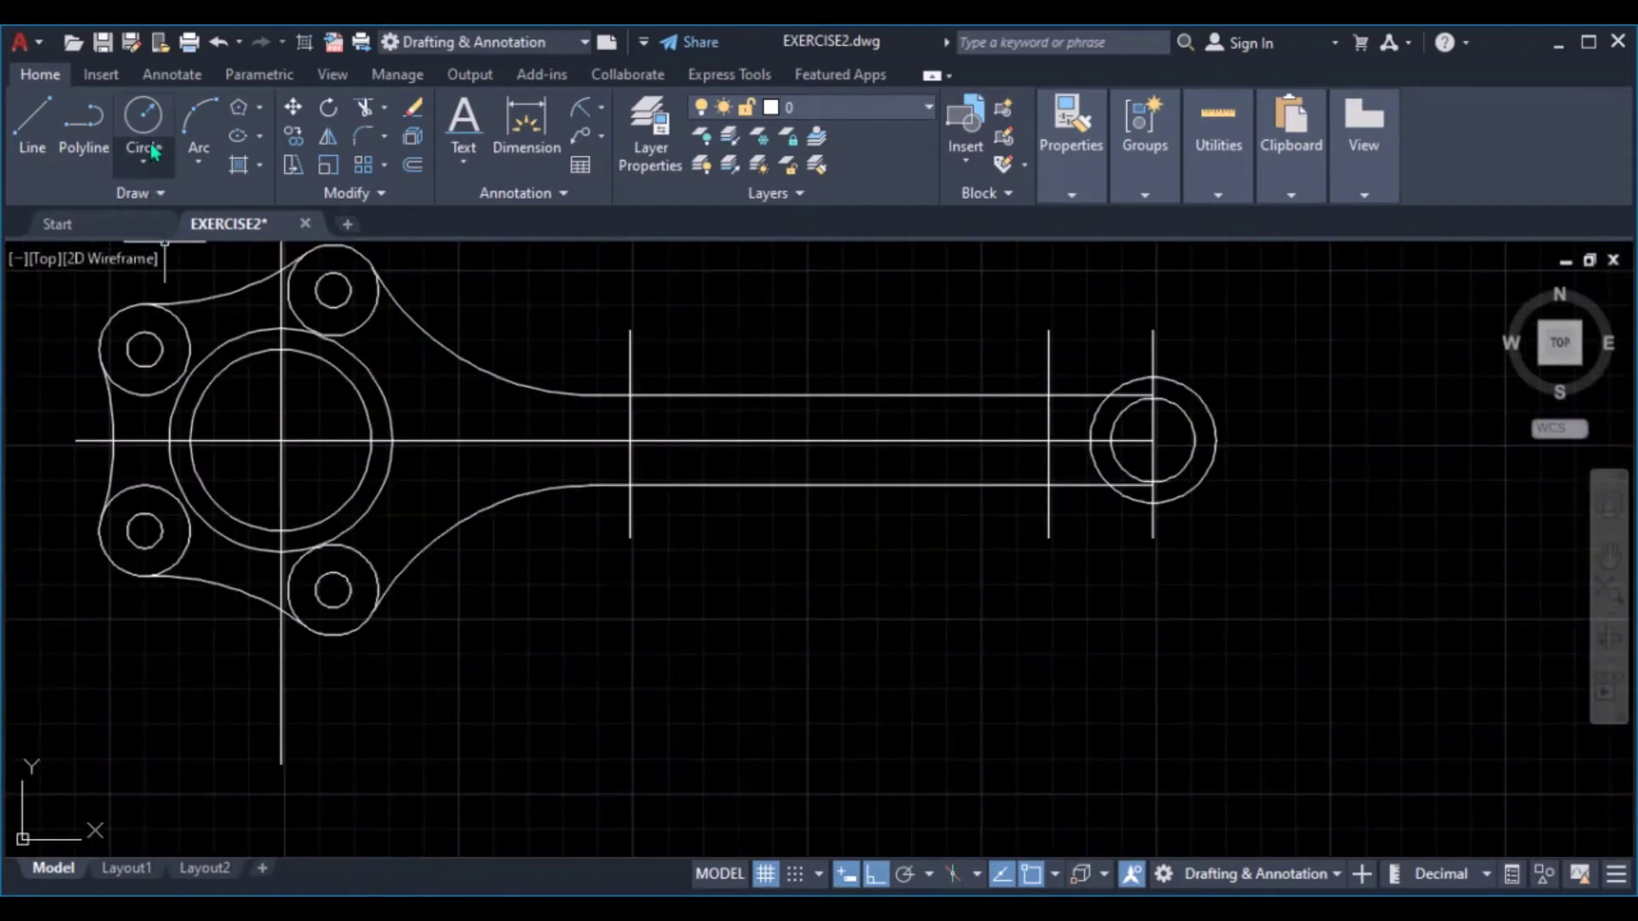
pyautogui.click(143, 118)
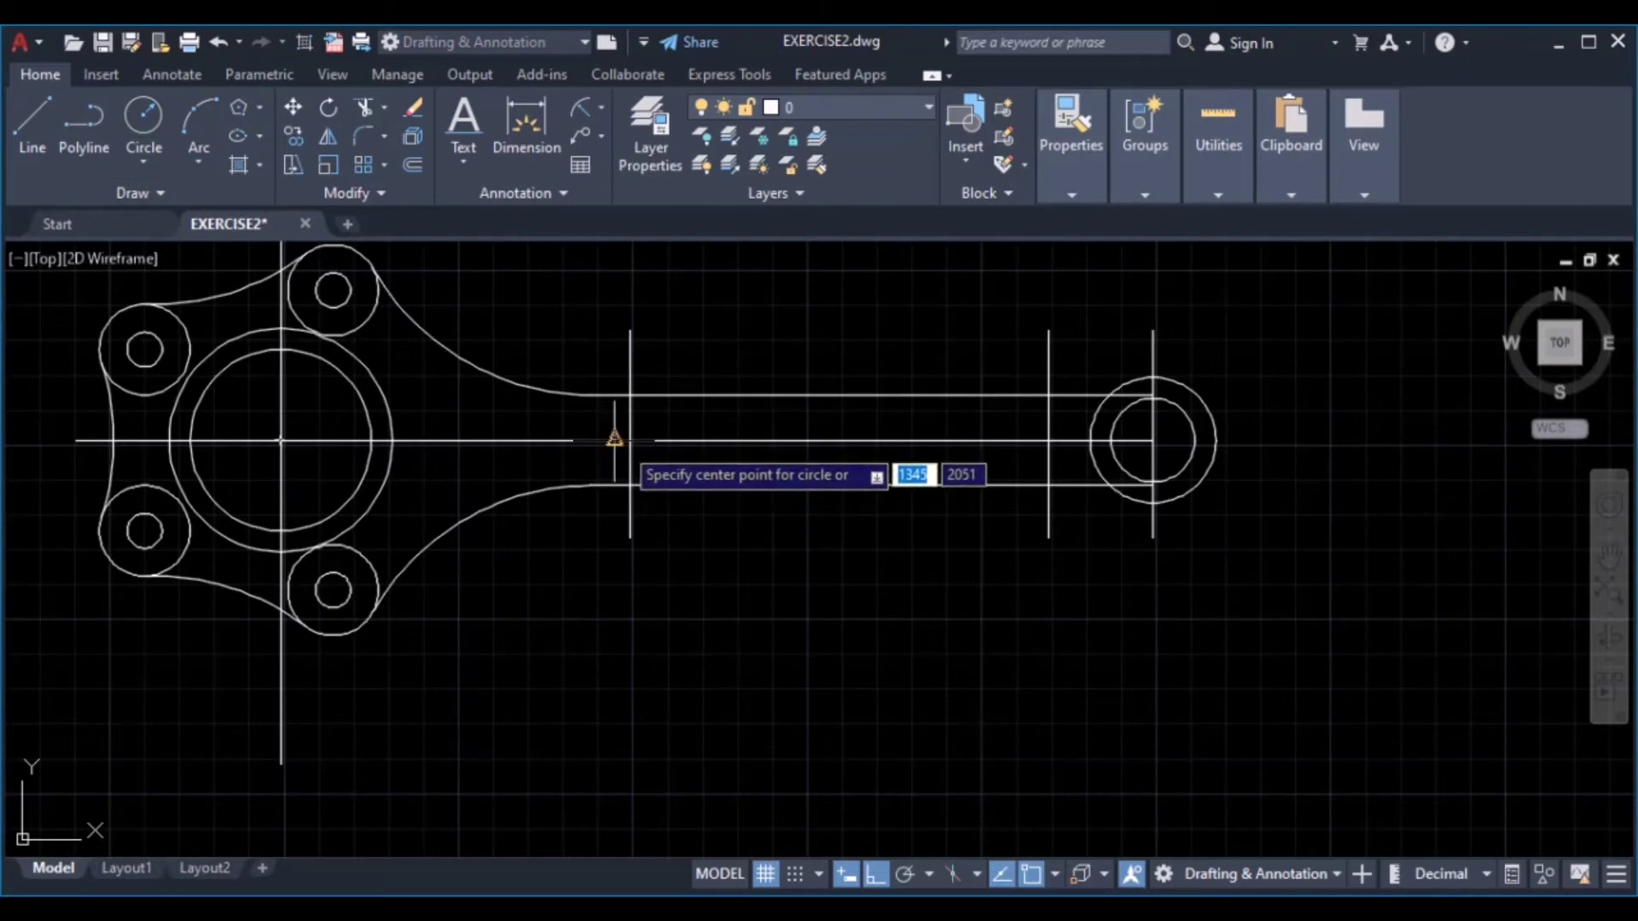
pyautogui.click(629, 438)
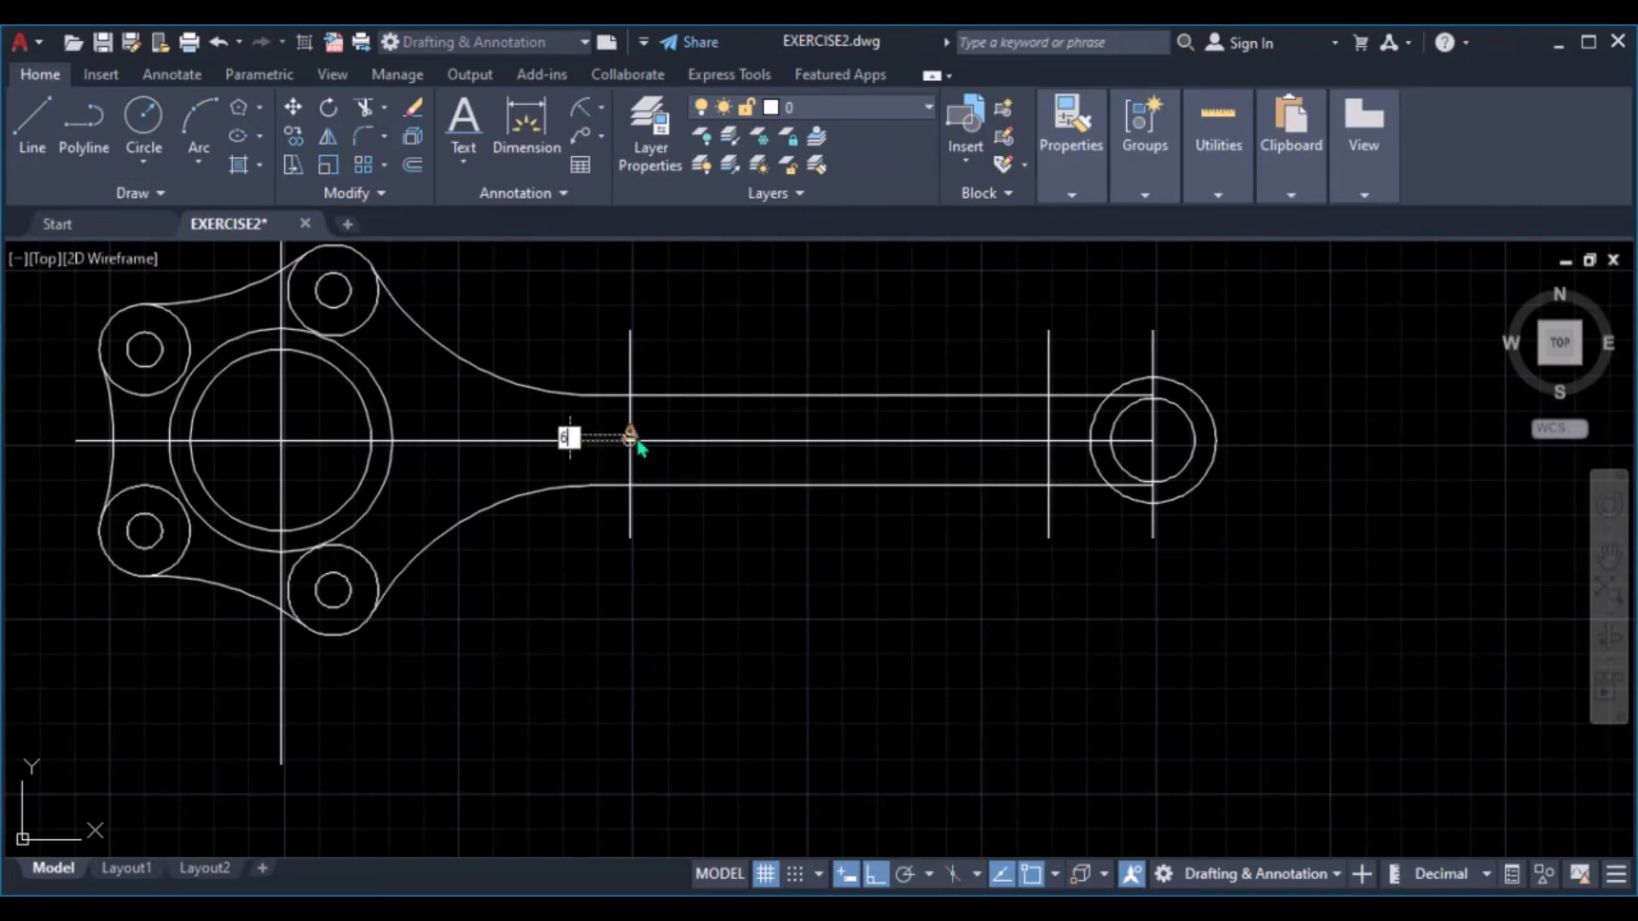
pyautogui.write('6')
pyautogui.press('Return')
# Draw a matching circle of radius 6 where the slot line nearer the handle's end circles crosses the centreline
pyautogui.press('Return')
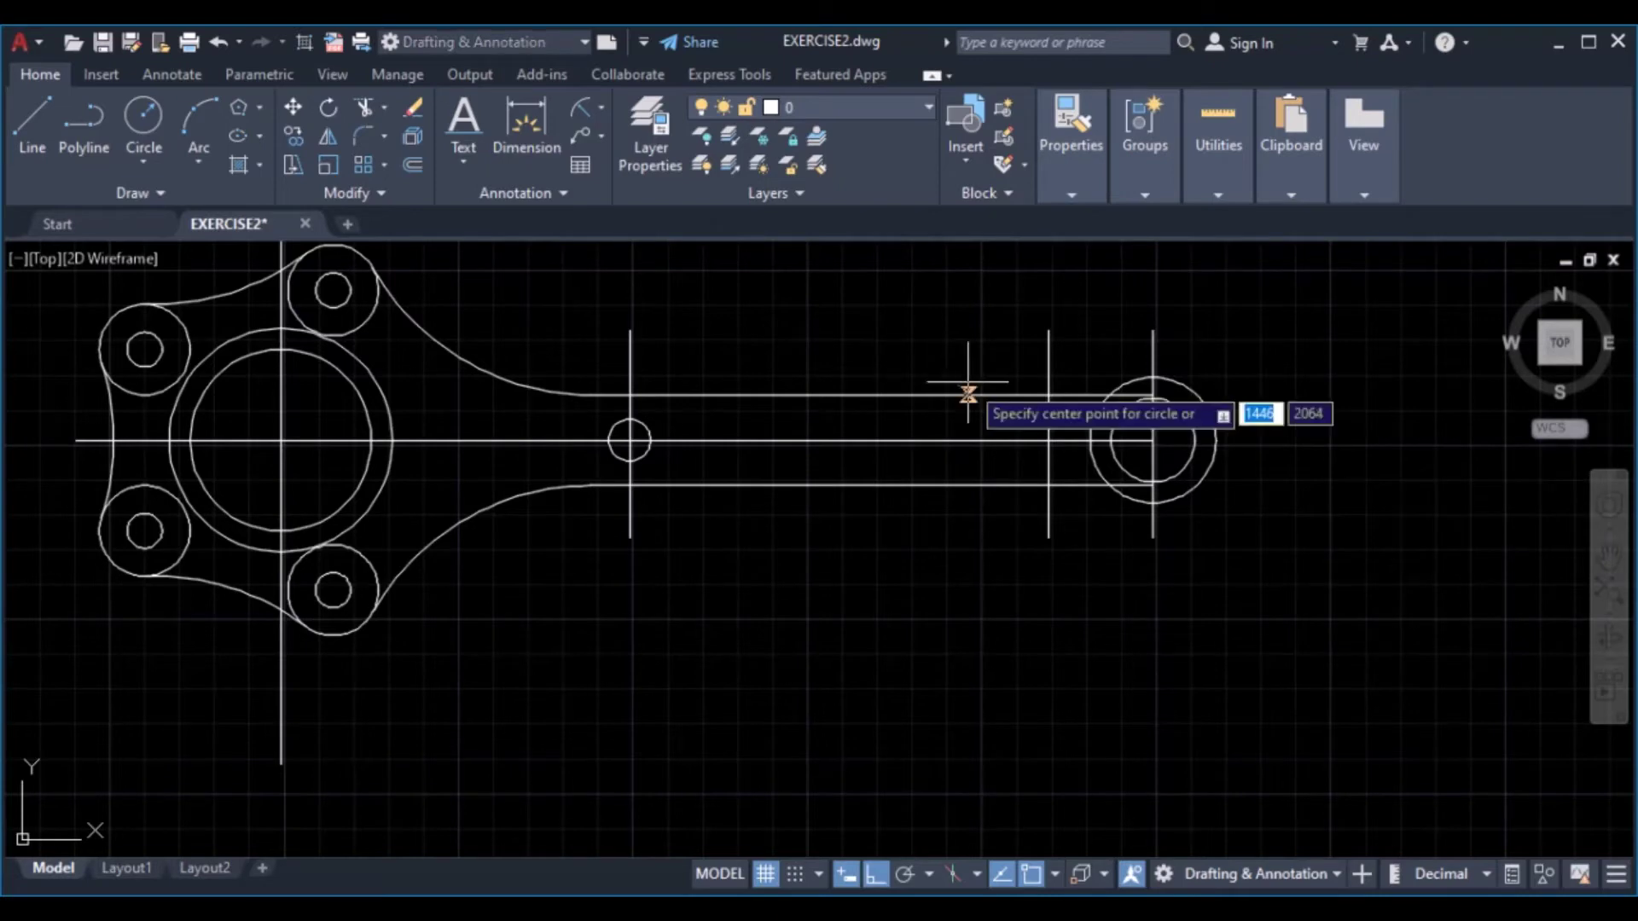
pyautogui.click(1047, 441)
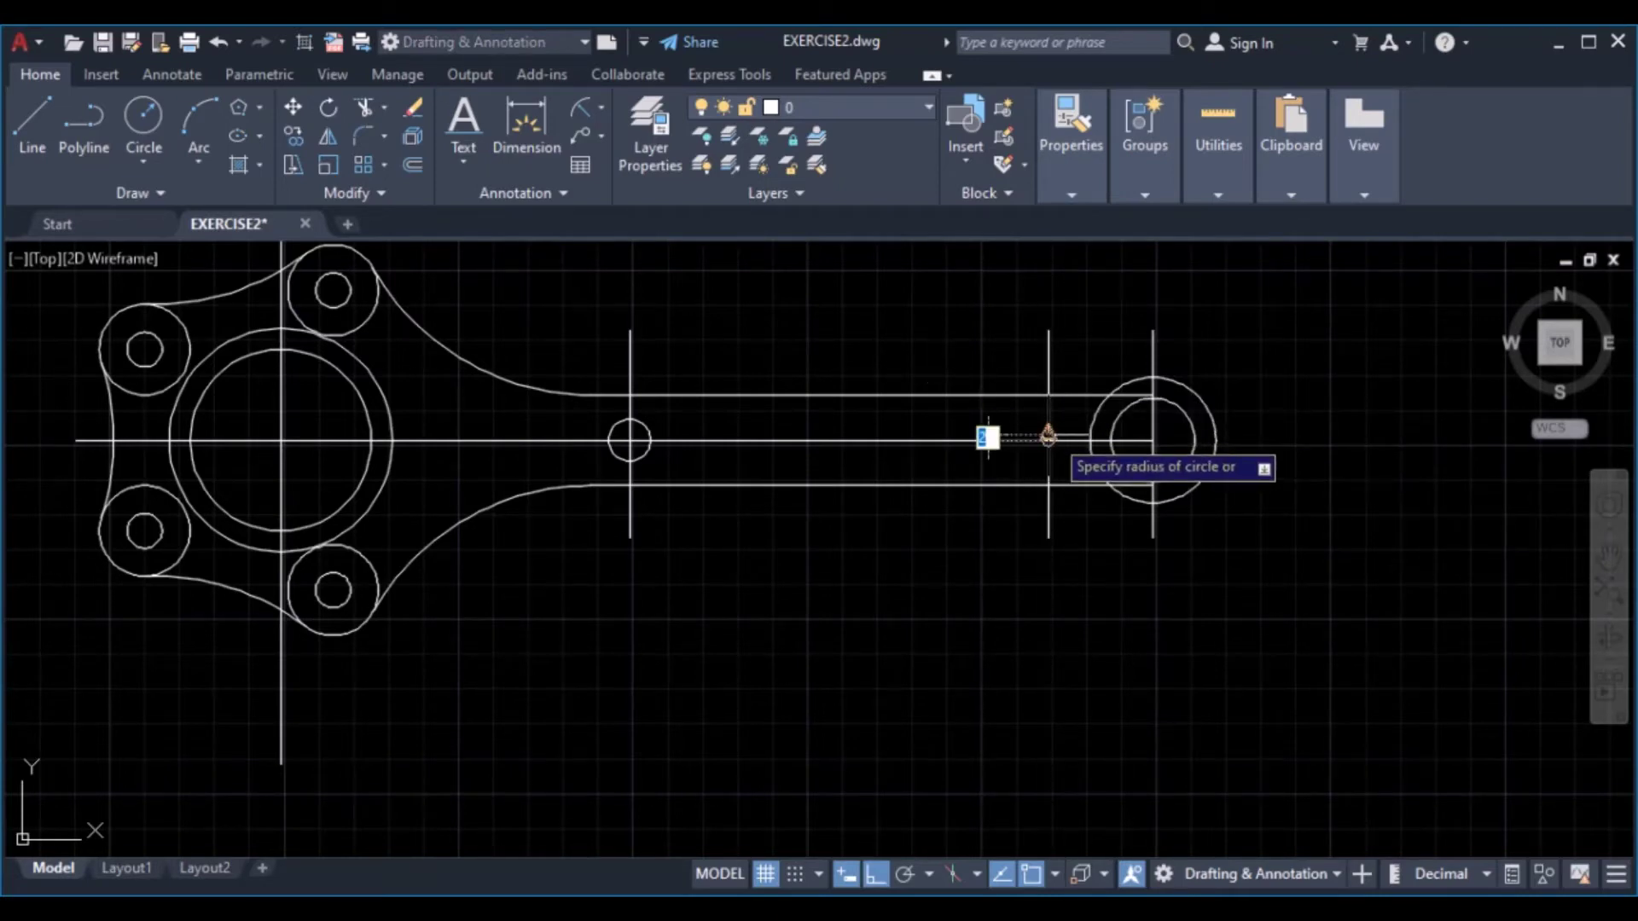
pyautogui.write('2')
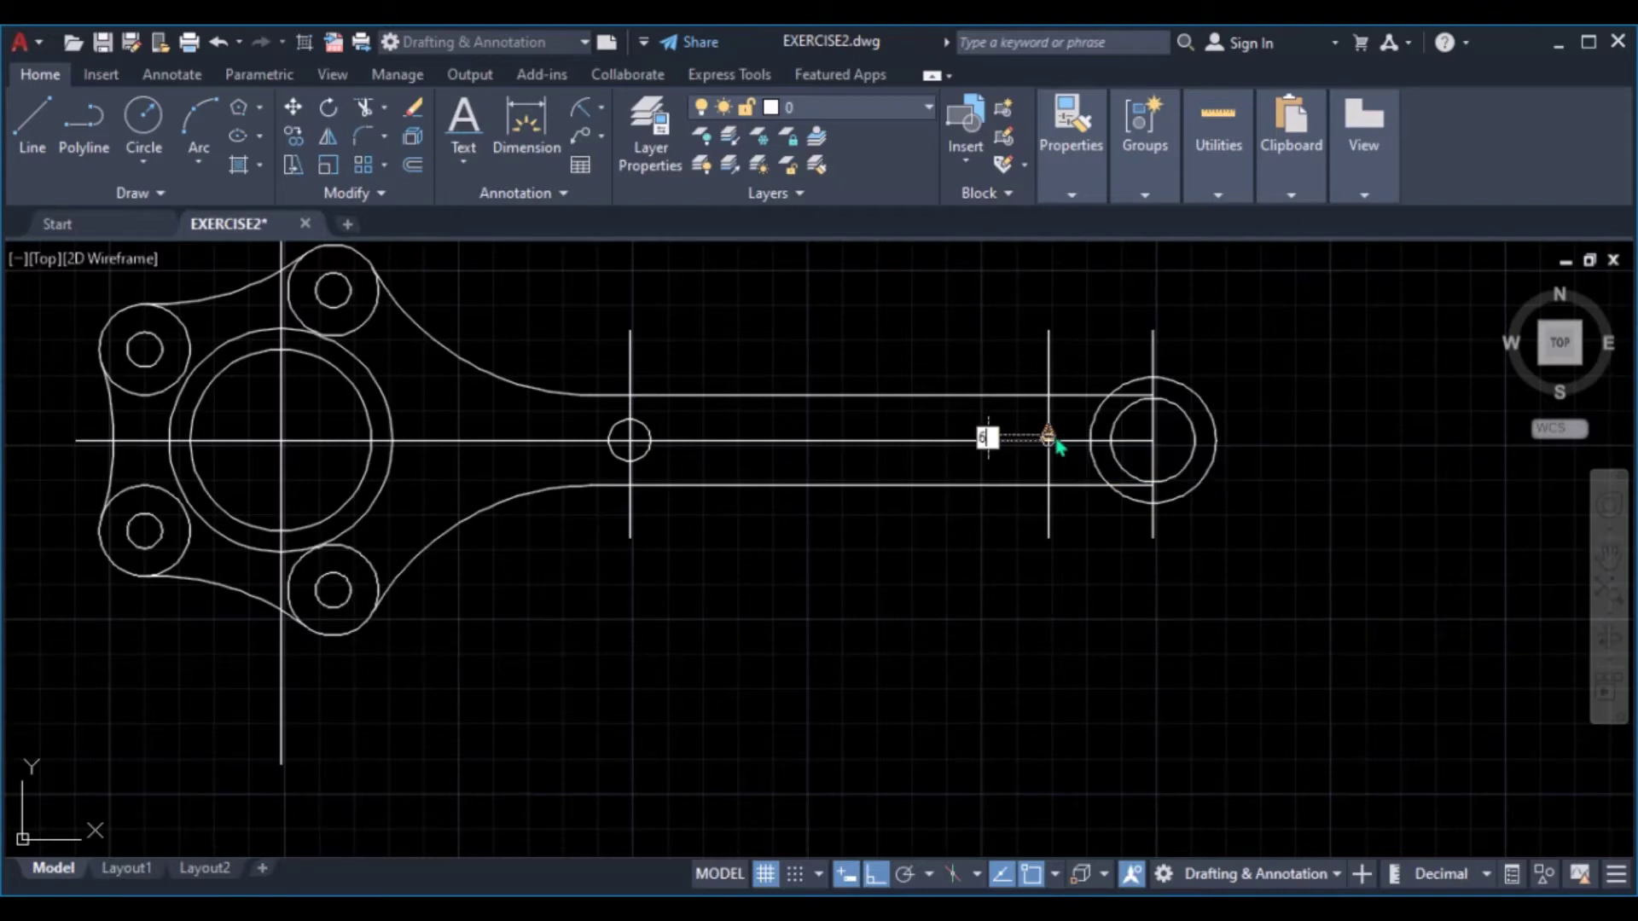
pyautogui.press('Return')
# Offset the horizontal centreline through the upper and lower edges of the hub-side slot circle to form the slot's long sides
pyautogui.scroll(2, 656, 468)
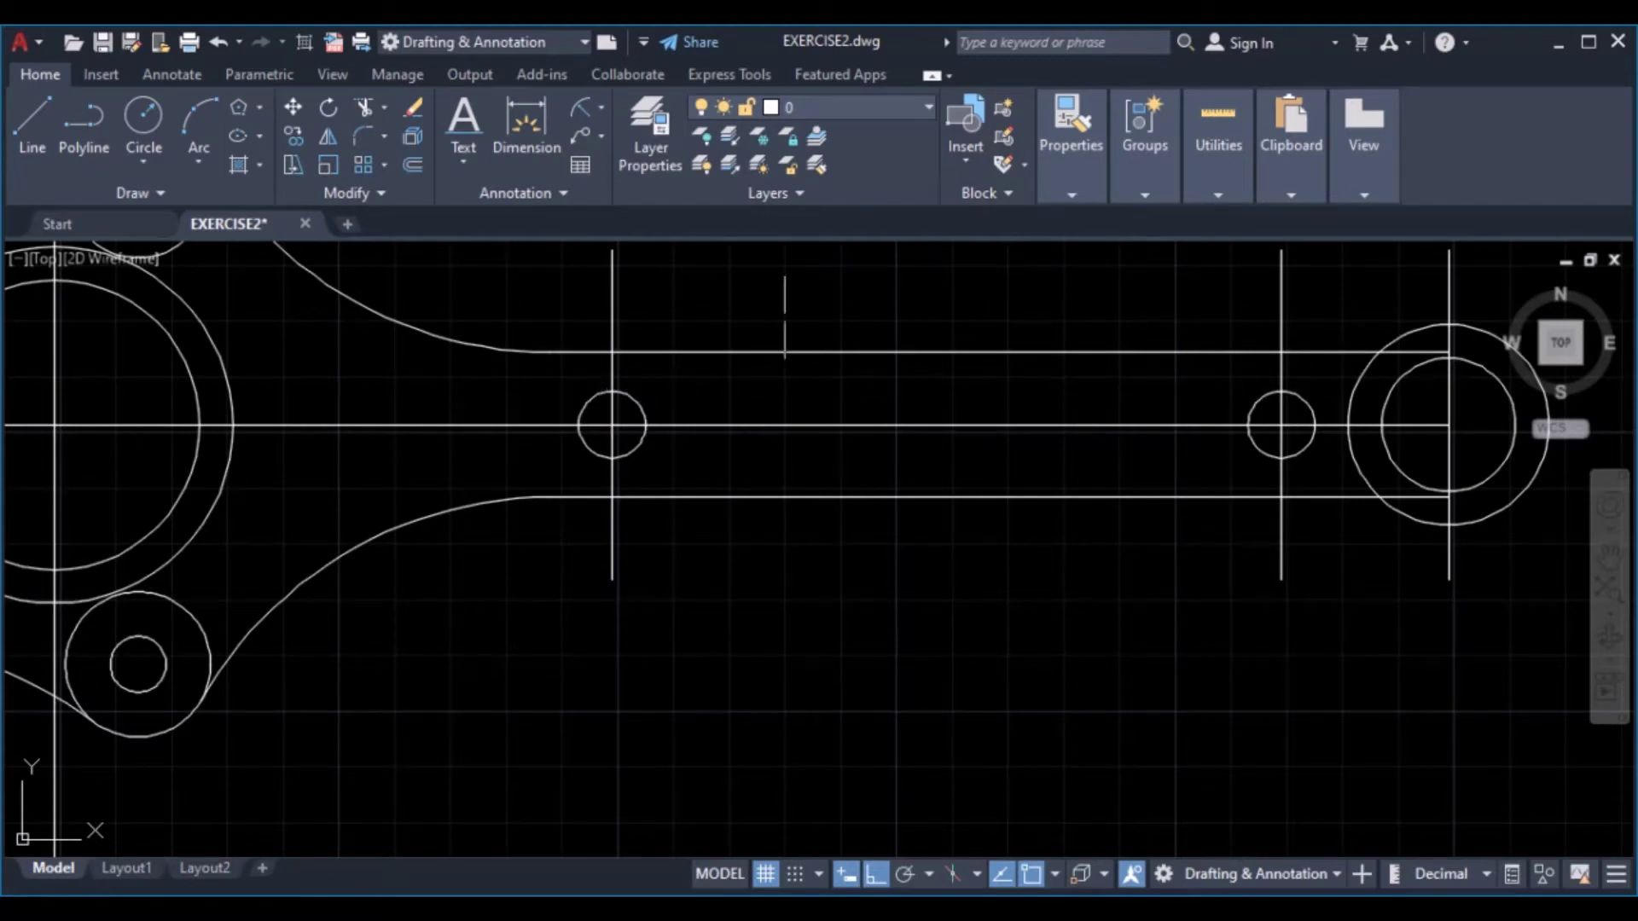
pyautogui.click(412, 166)
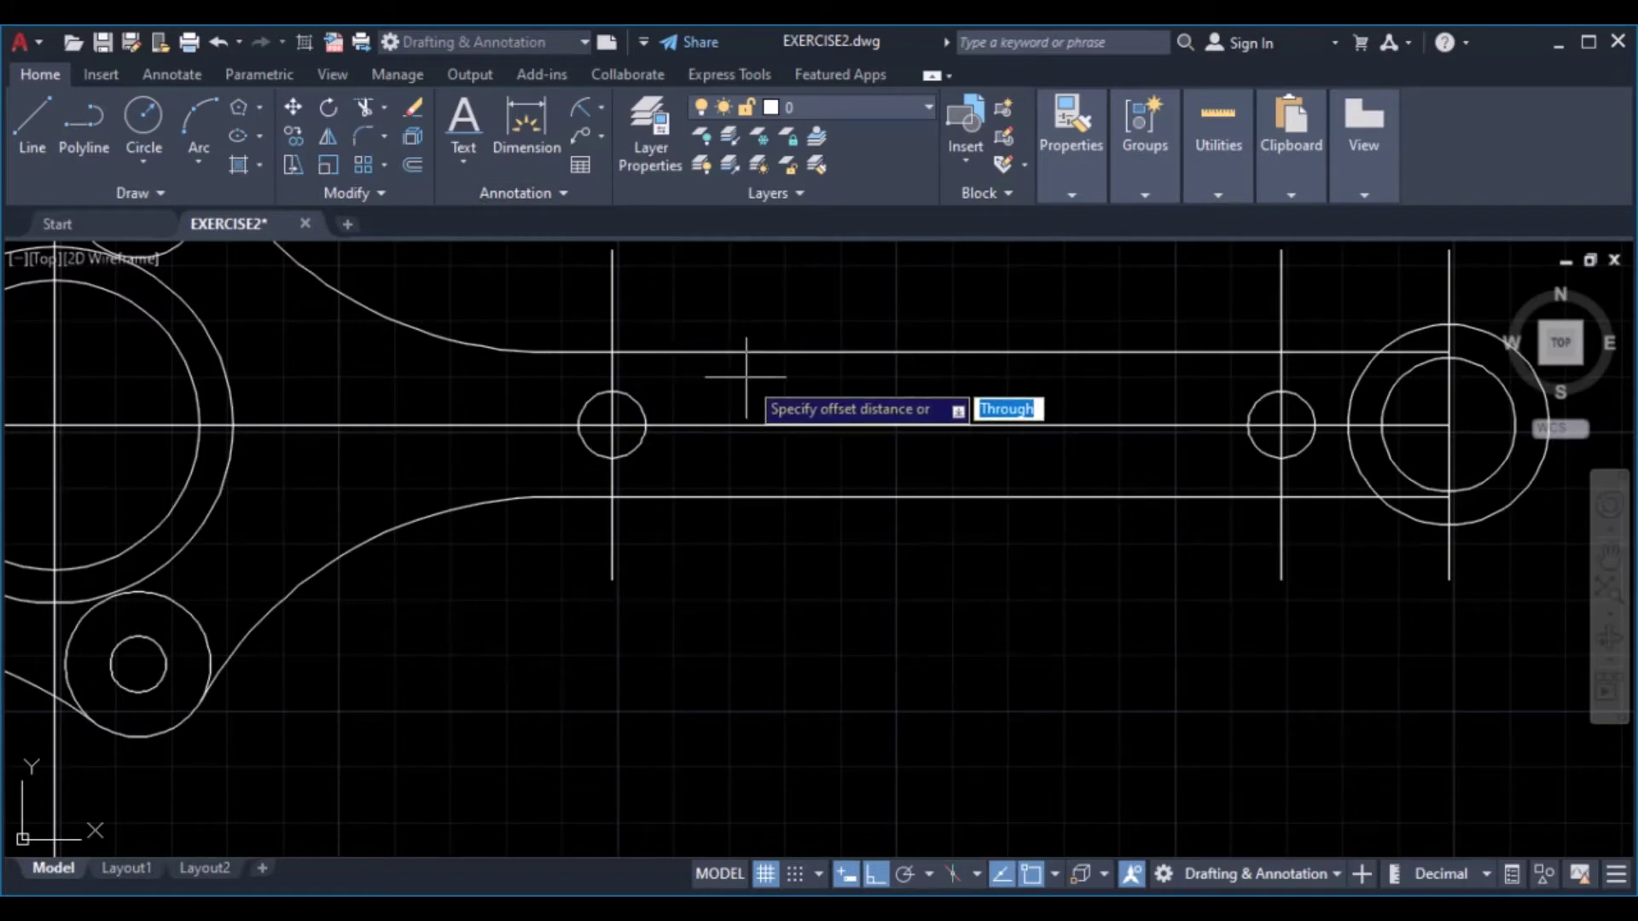
pyautogui.write('10')
pyautogui.press('Return')
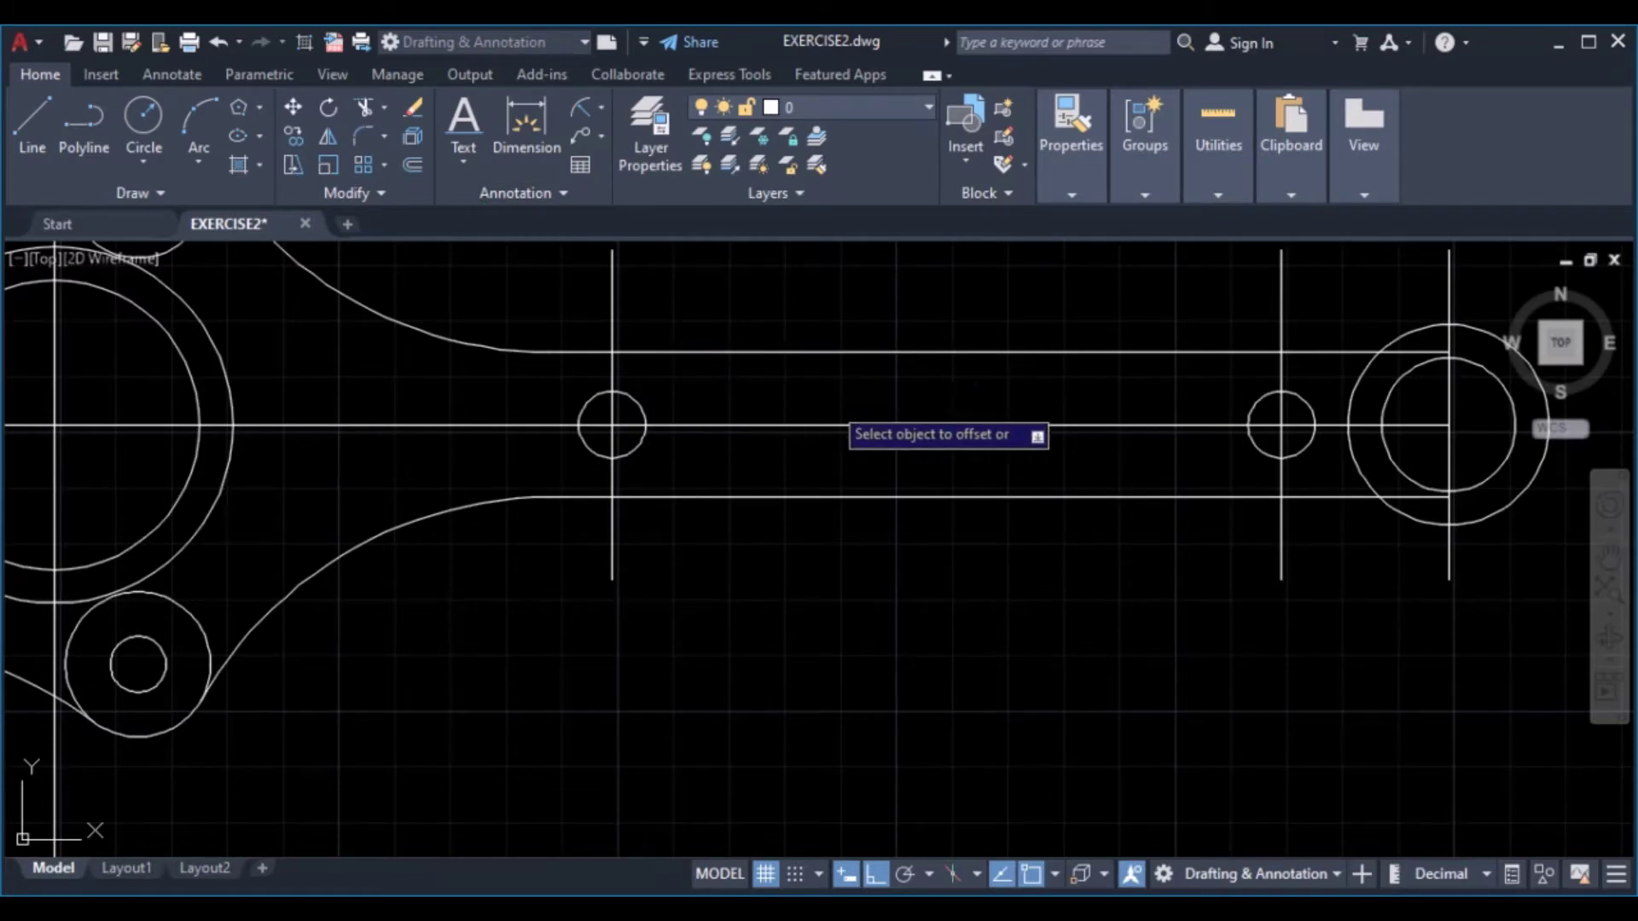
pyautogui.click(850, 422)
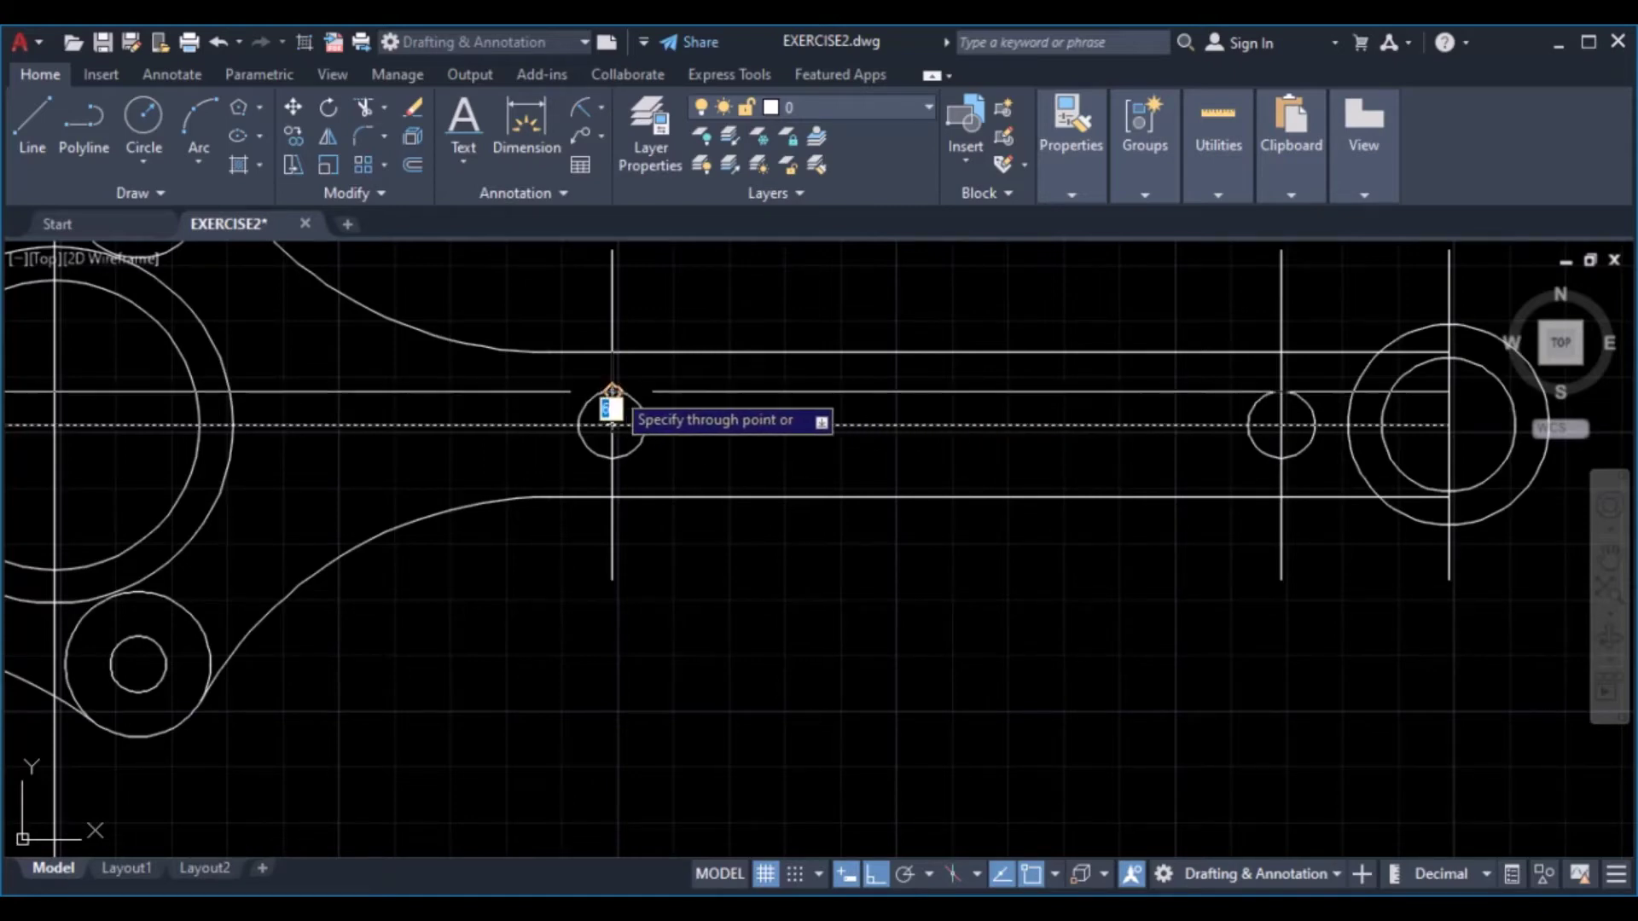
pyautogui.click(614, 411)
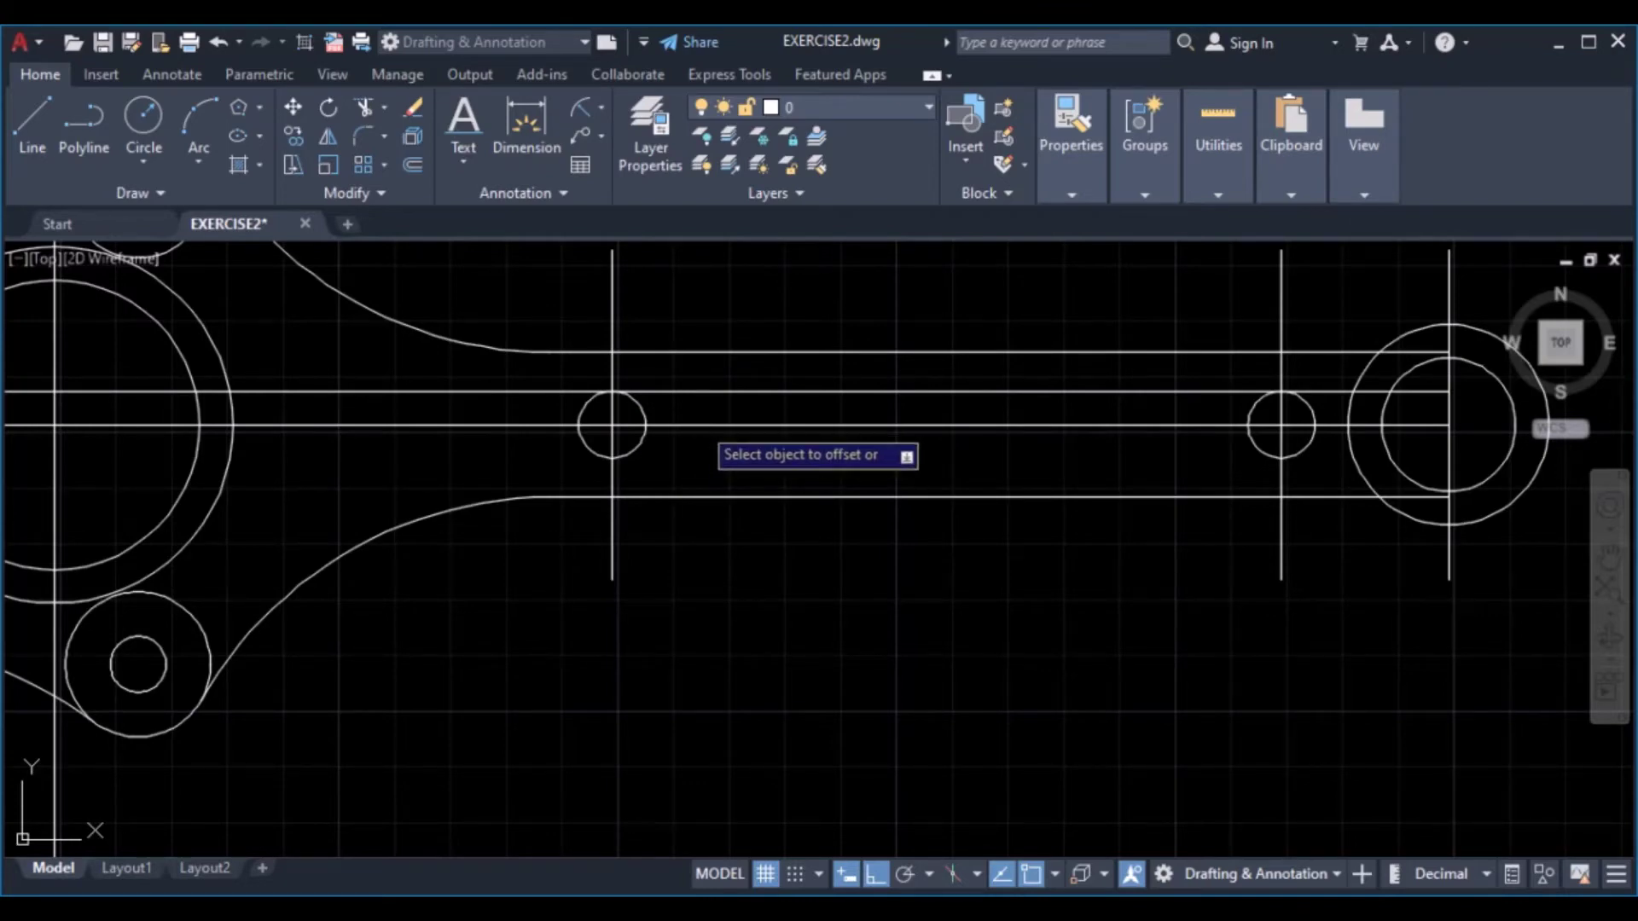
pyautogui.click(694, 425)
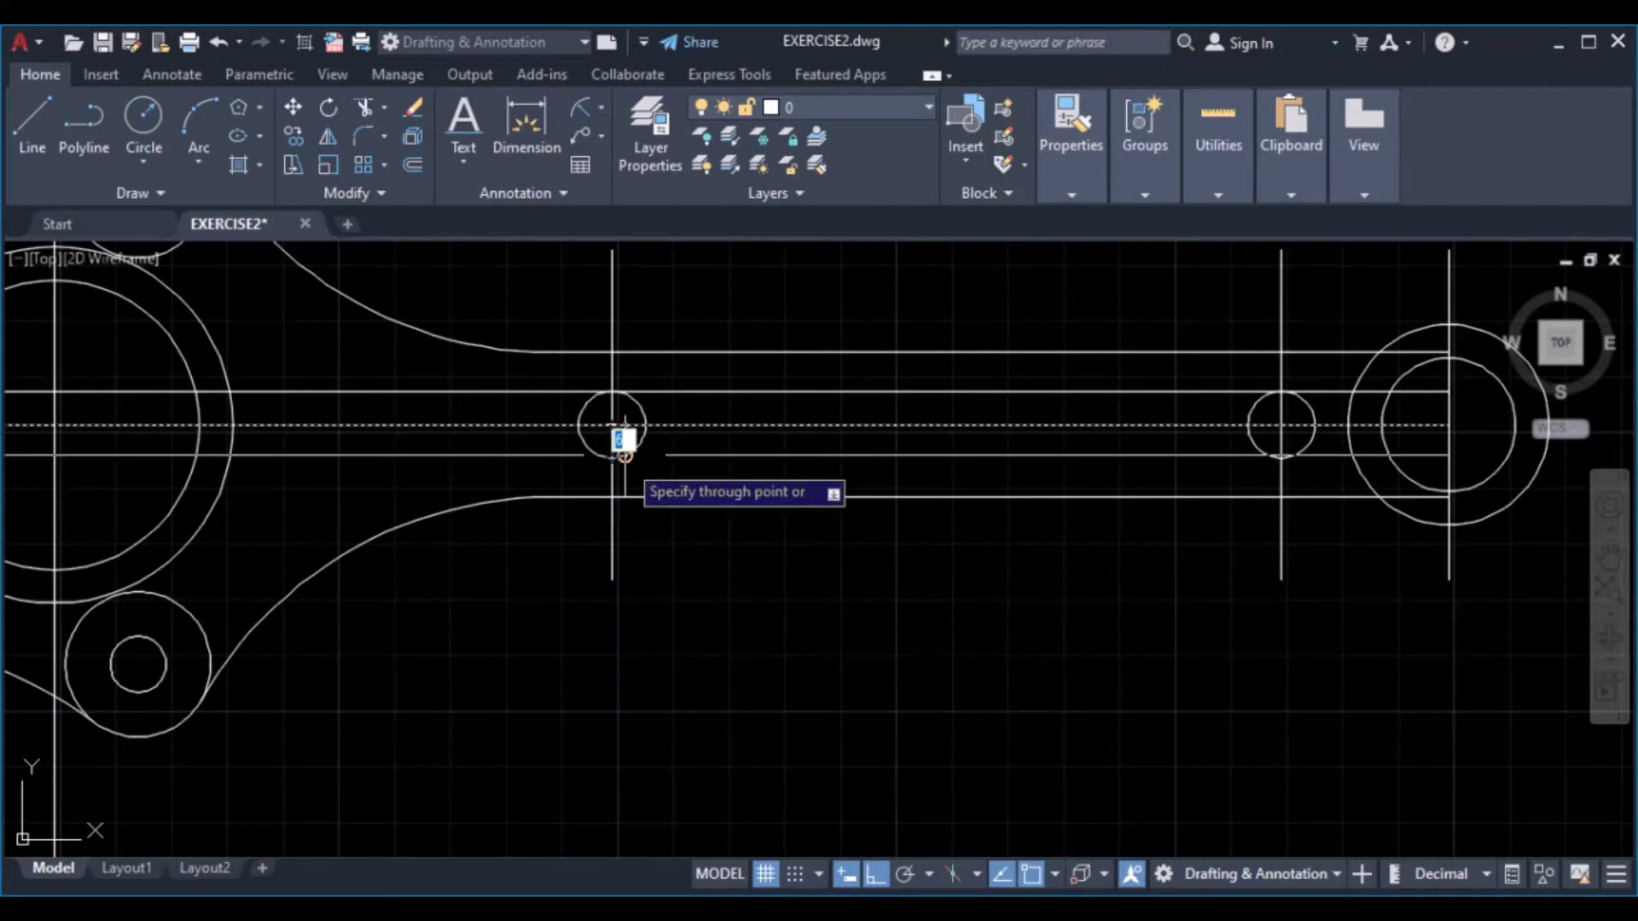
pyautogui.click(616, 452)
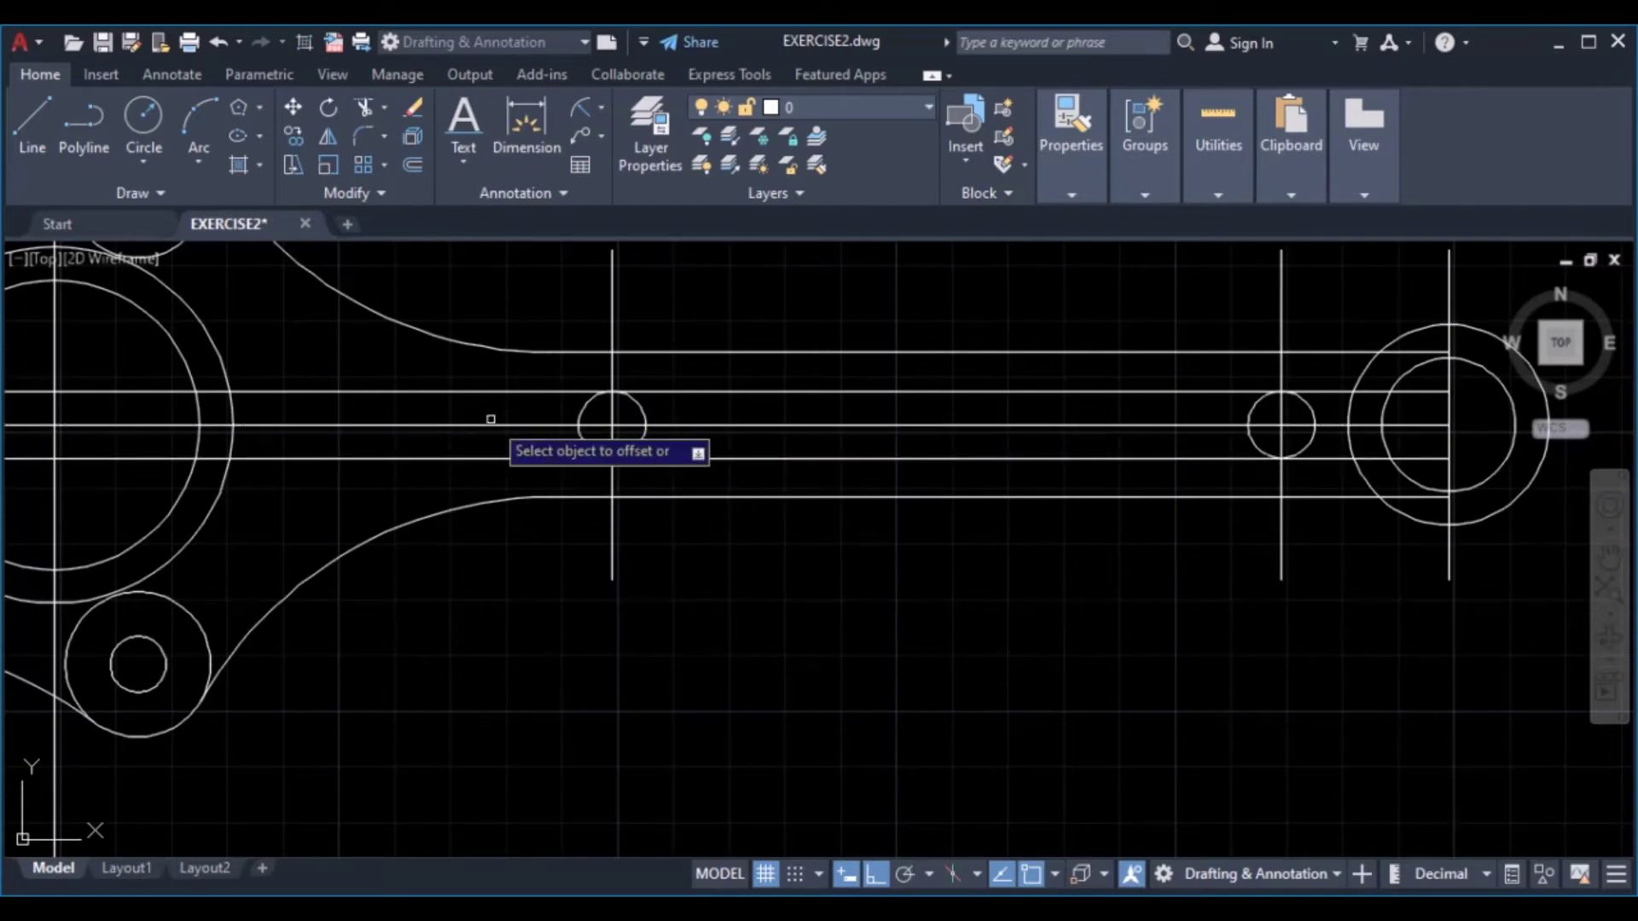
pyautogui.press('Return')
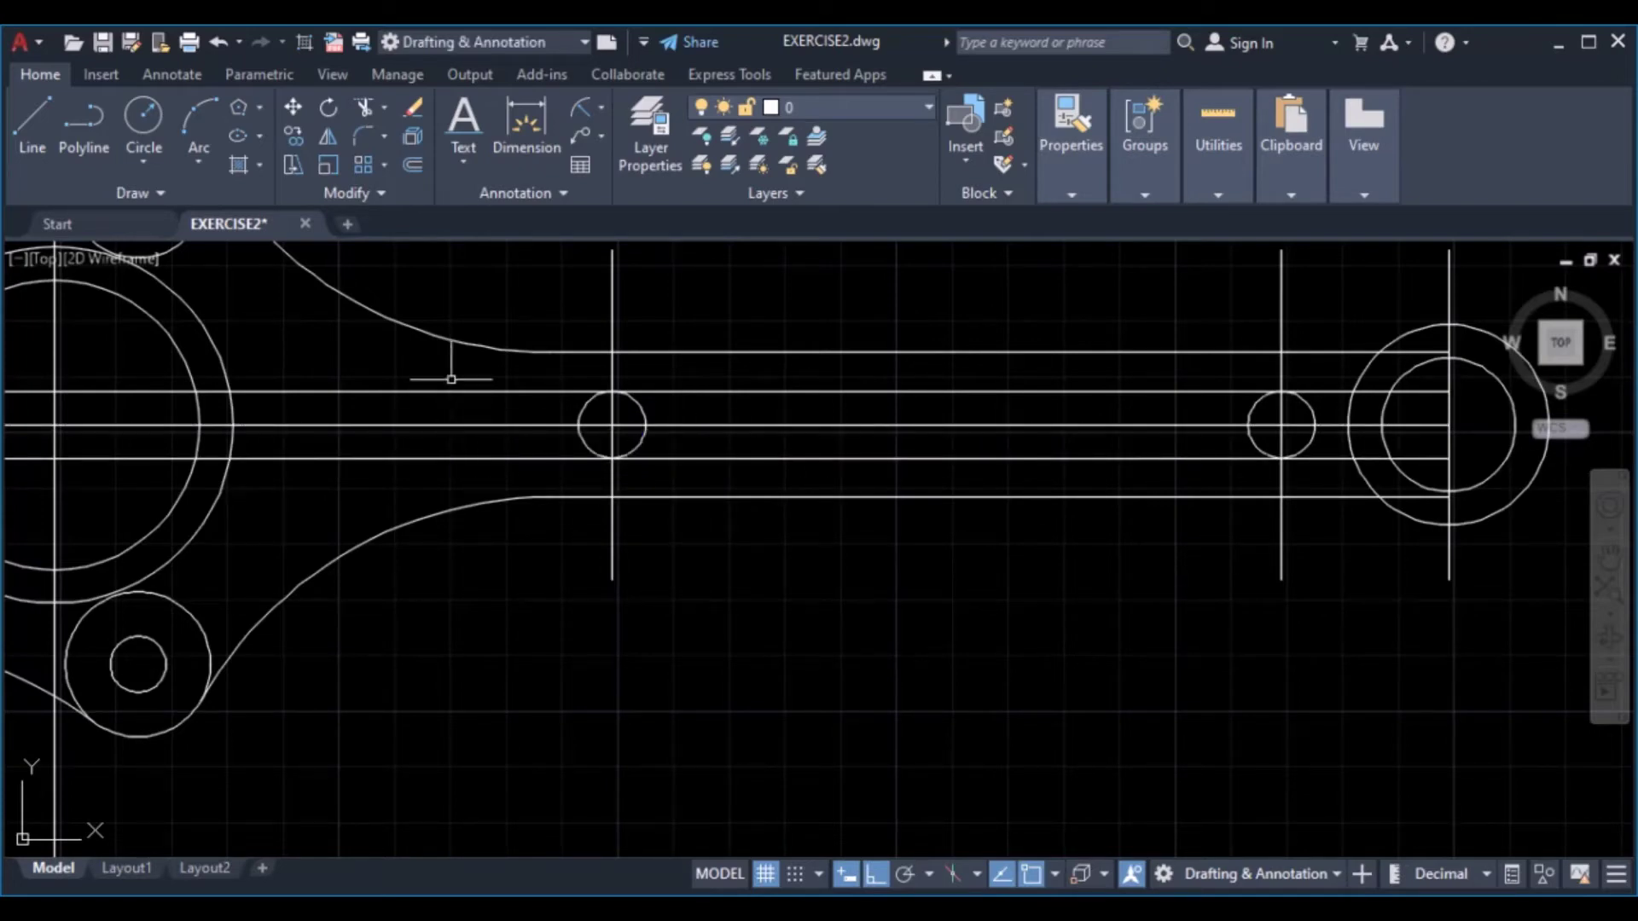
# Trim the slot's side lines and the centreline between the hub and the slot, and between the slot and the end circles
pyautogui.click(365, 109)
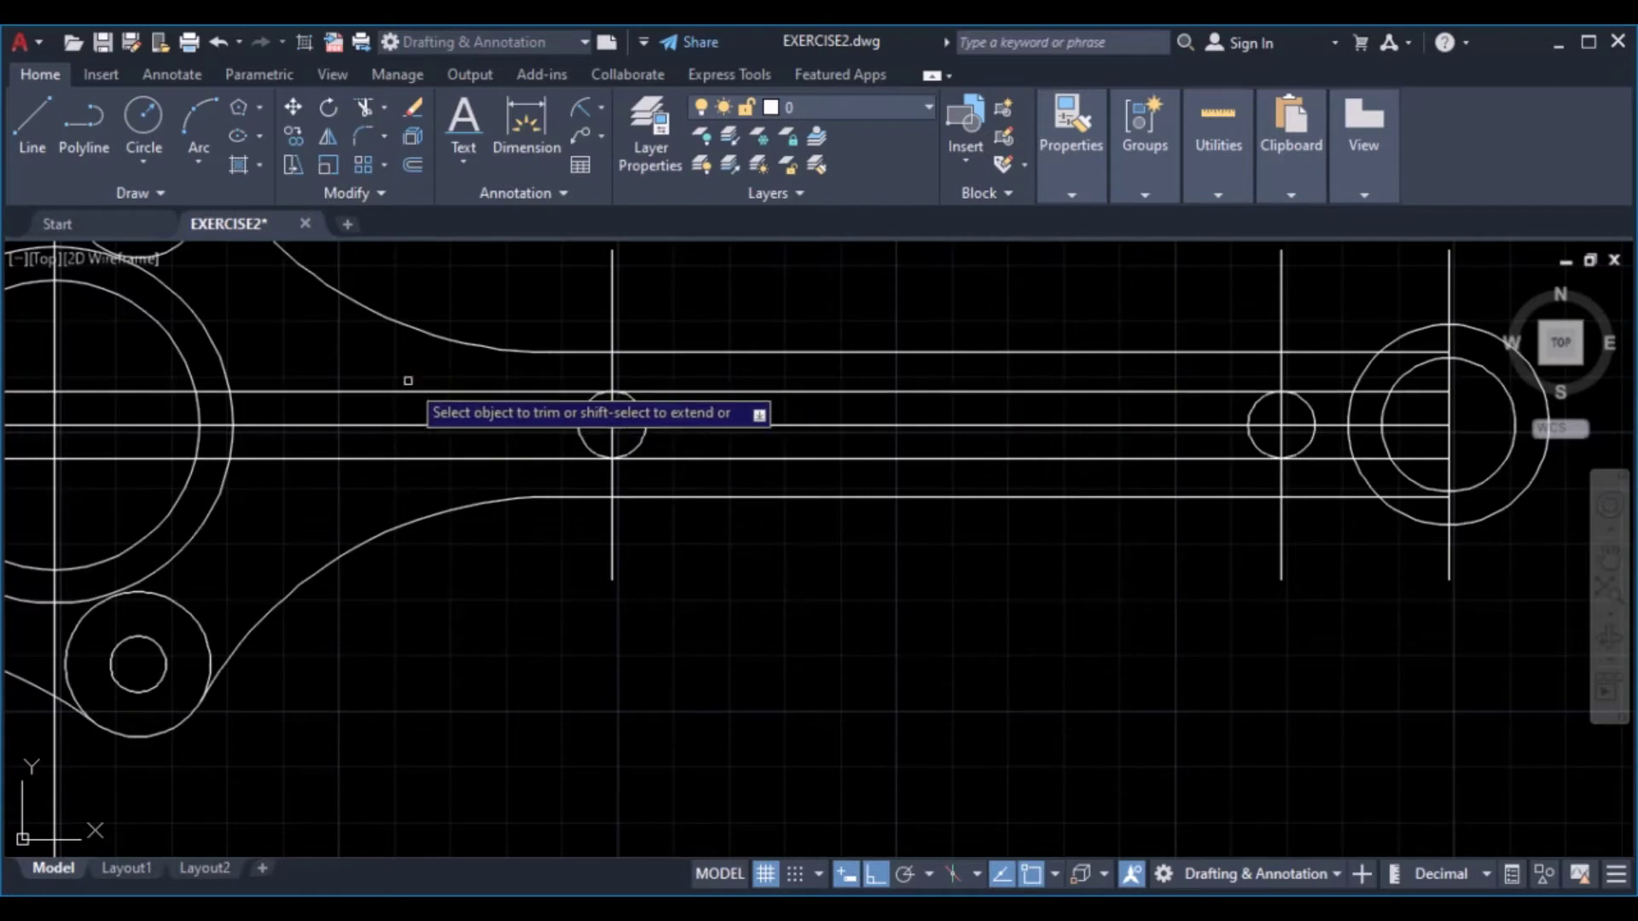
pyautogui.moveTo(397, 366); pyautogui.dragTo(375, 479)
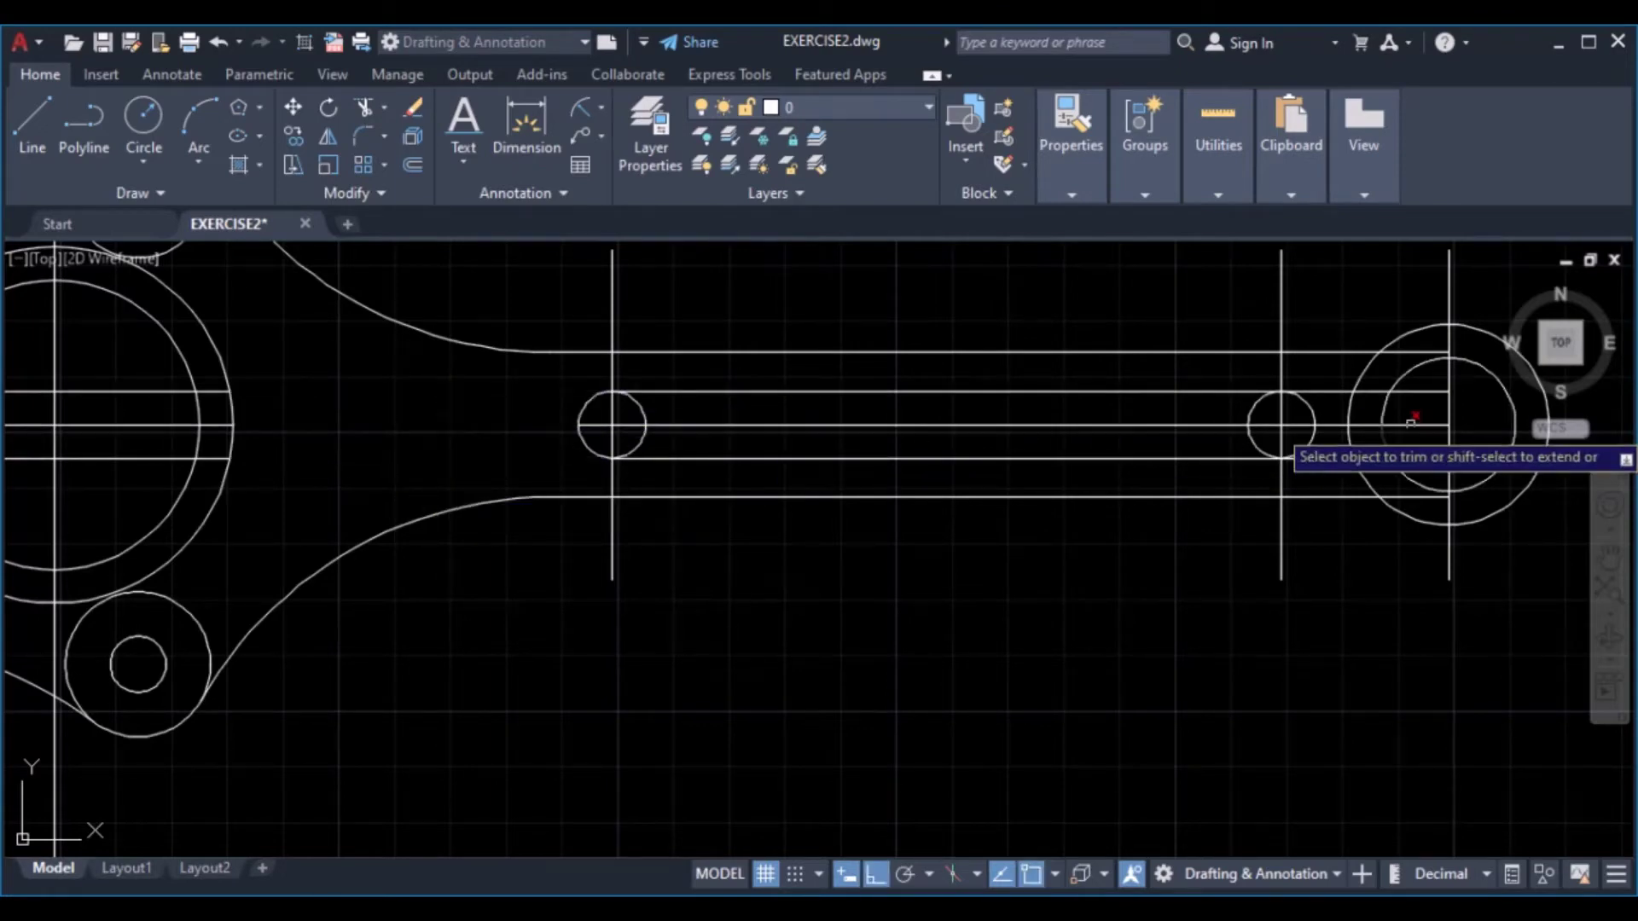
pyautogui.moveTo(1333, 380)
pyautogui.mouseDown()
pyautogui.moveTo(1329, 465)
pyautogui.moveTo(1292, 472)
pyautogui.mouseUp()
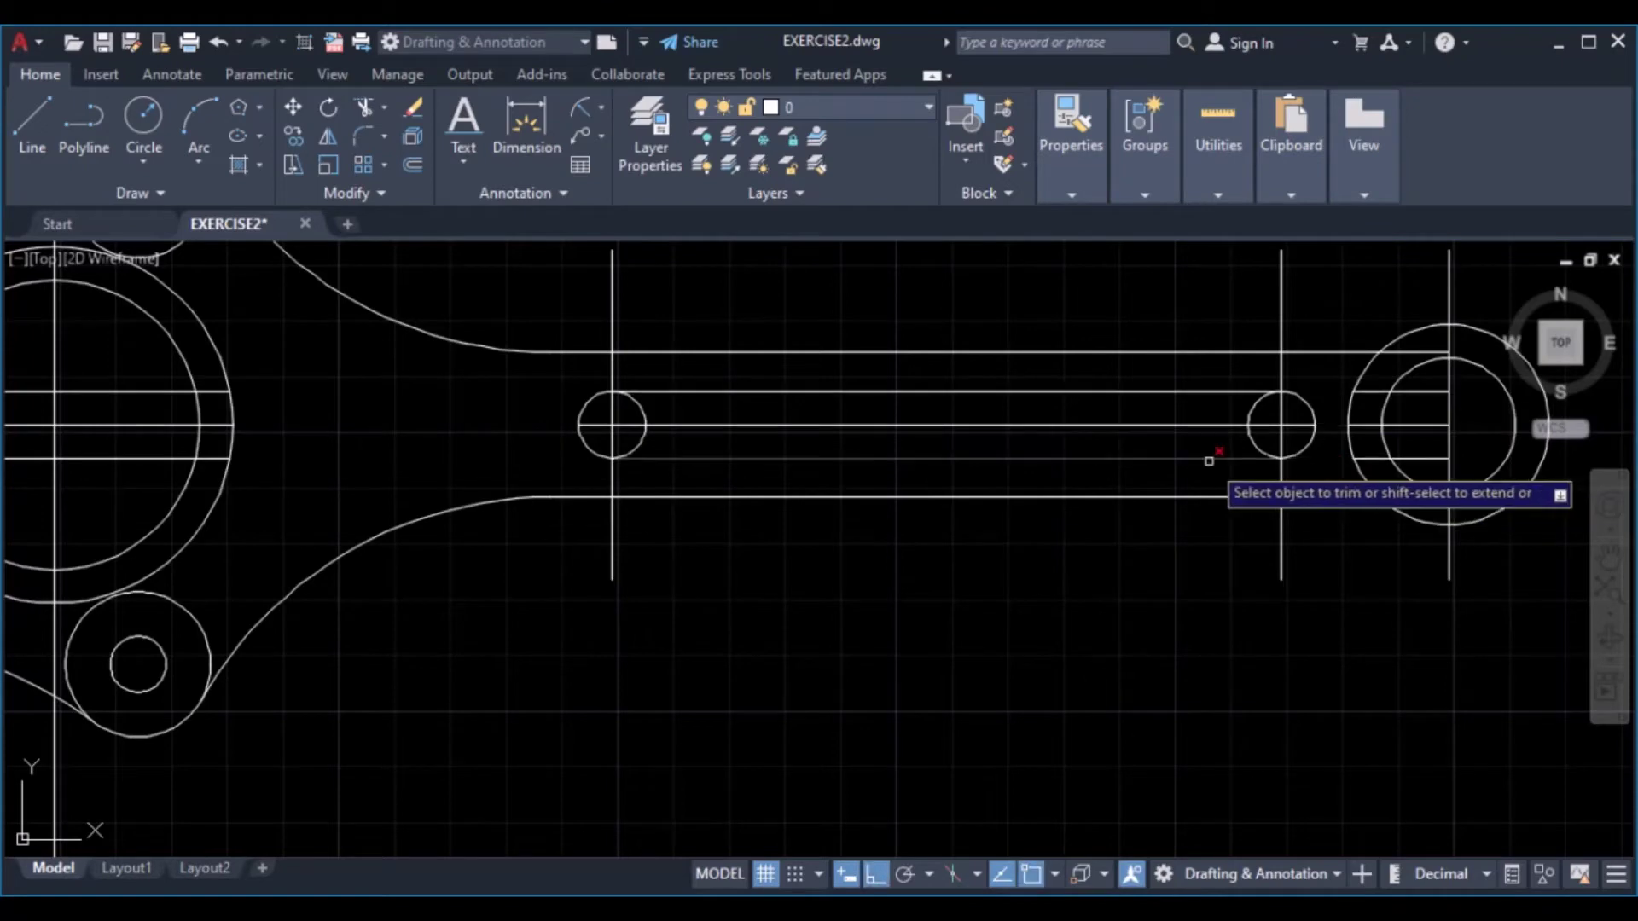
pyautogui.press('Escape')
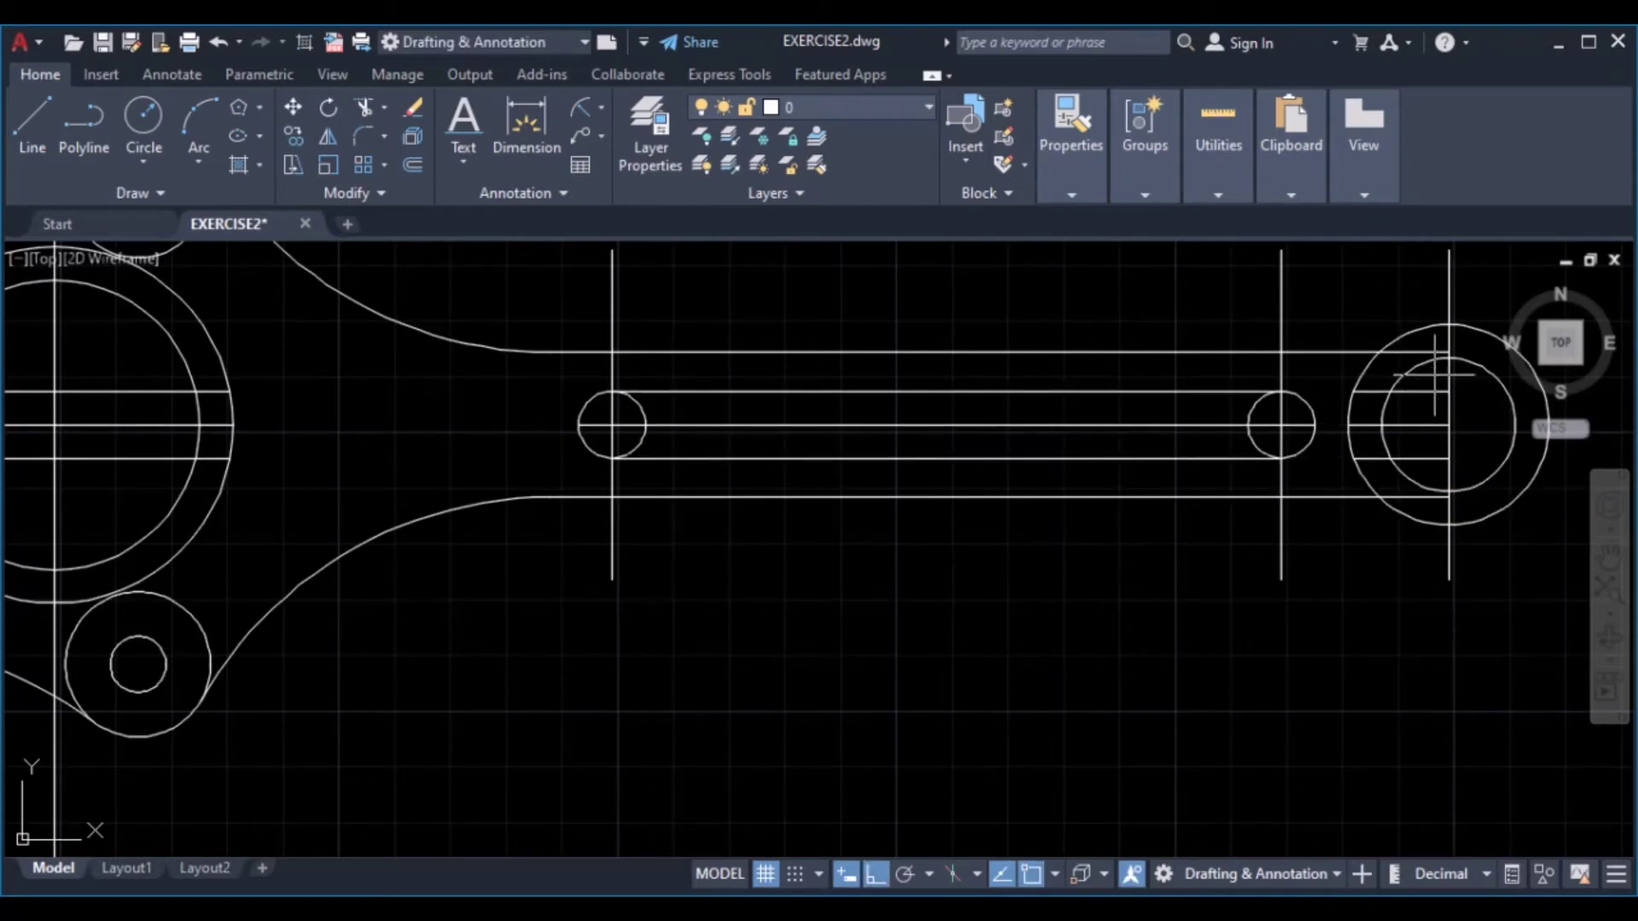
# Delete the leftover horizontal line pieces inside the handle's end circles and across the hub
pyautogui.click(1435, 377)
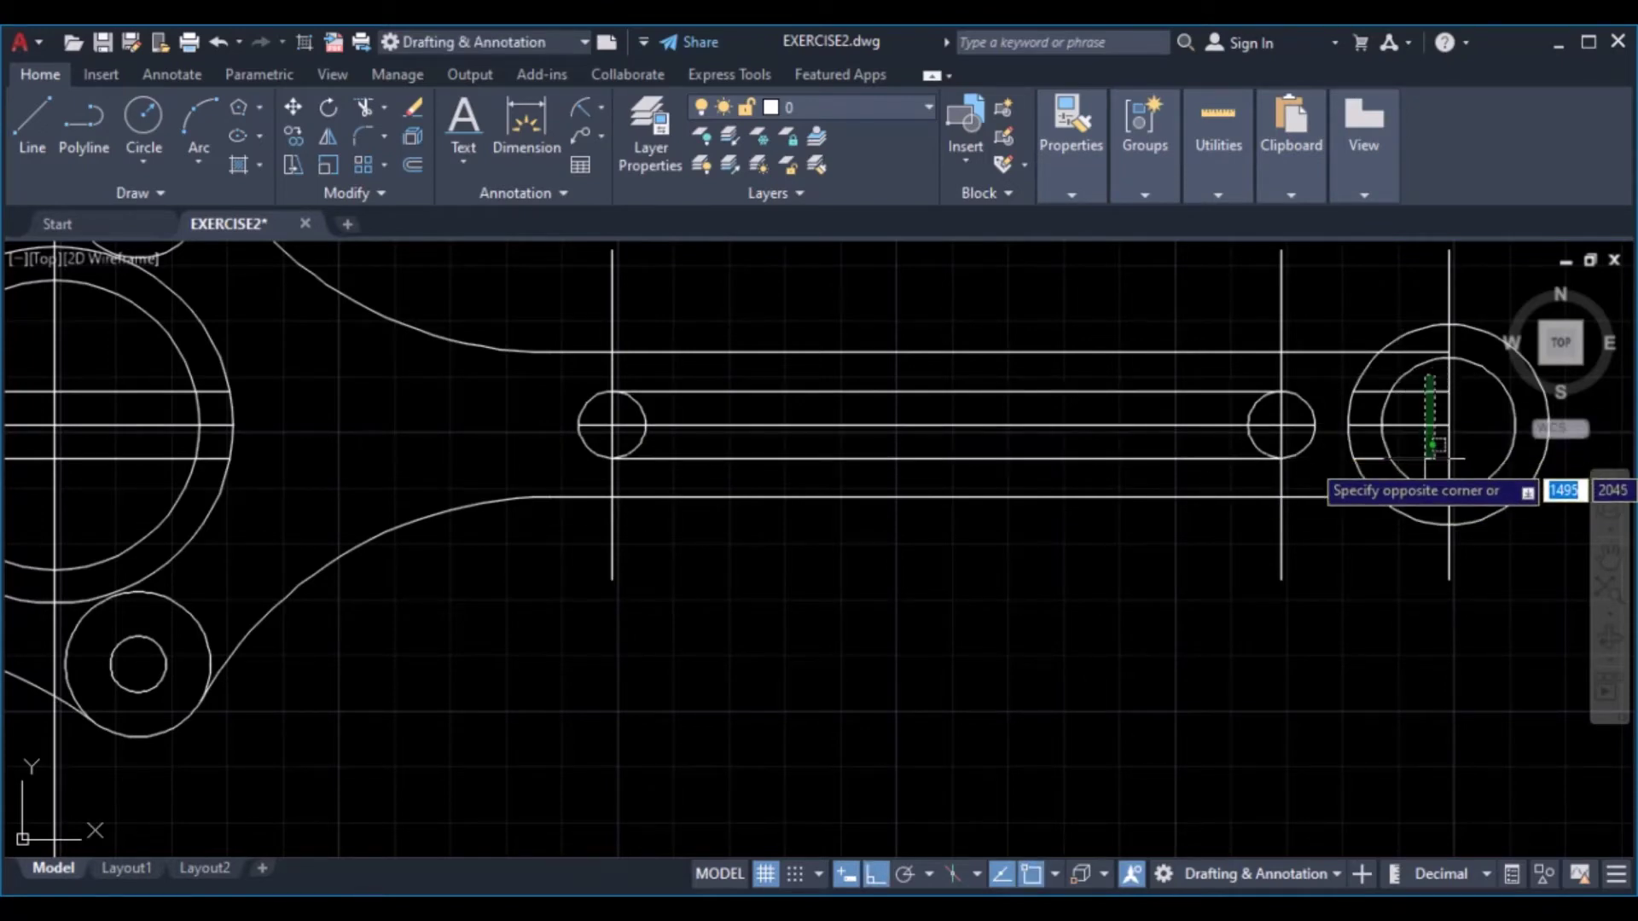
pyautogui.click(1424, 461)
pyautogui.scroll(-3, 532, 354)
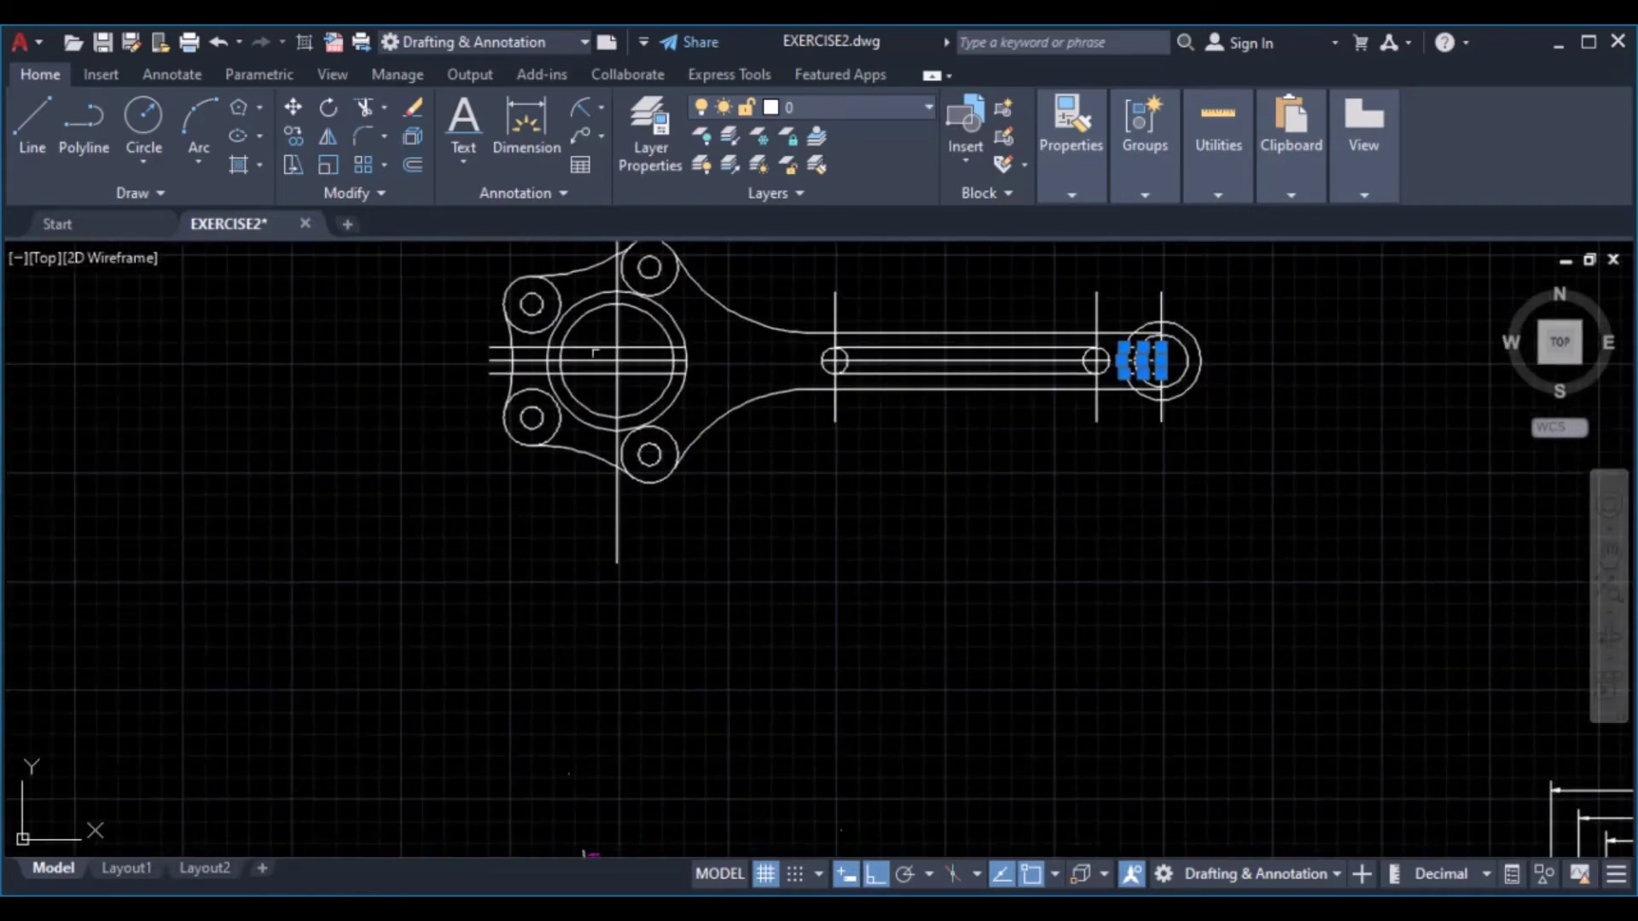
pyautogui.scroll(8, 523, 347)
pyautogui.click(573, 318)
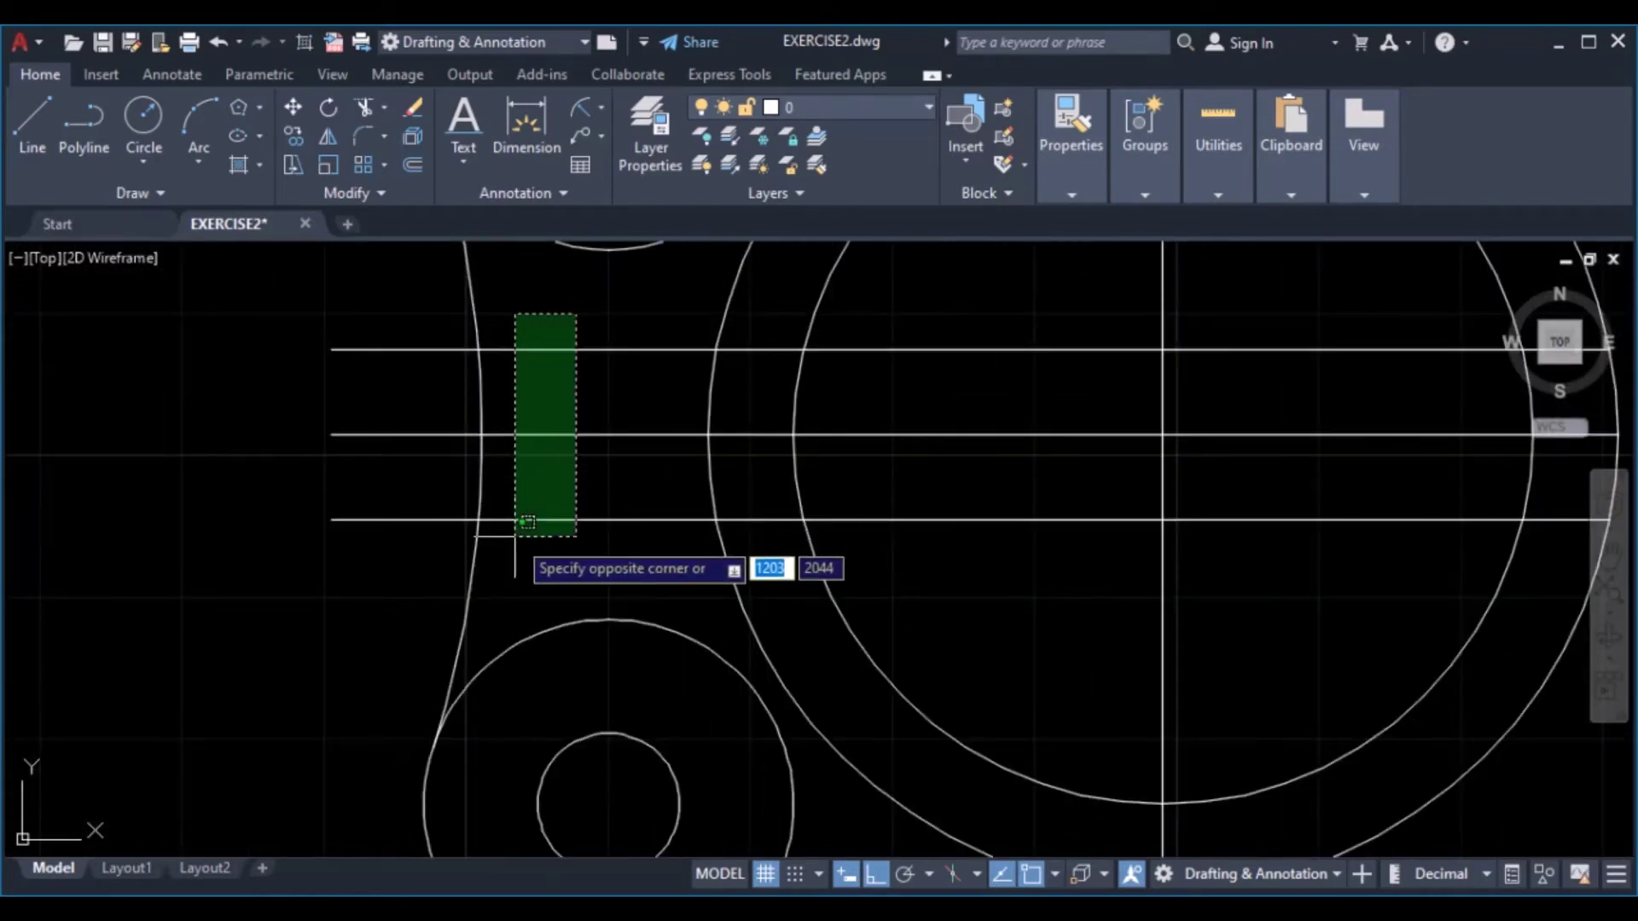
pyautogui.click(512, 548)
pyautogui.click(416, 105)
# Delete the remaining centreline piece running through the slot between its two circles
pyautogui.scroll(-4, 750, 427)
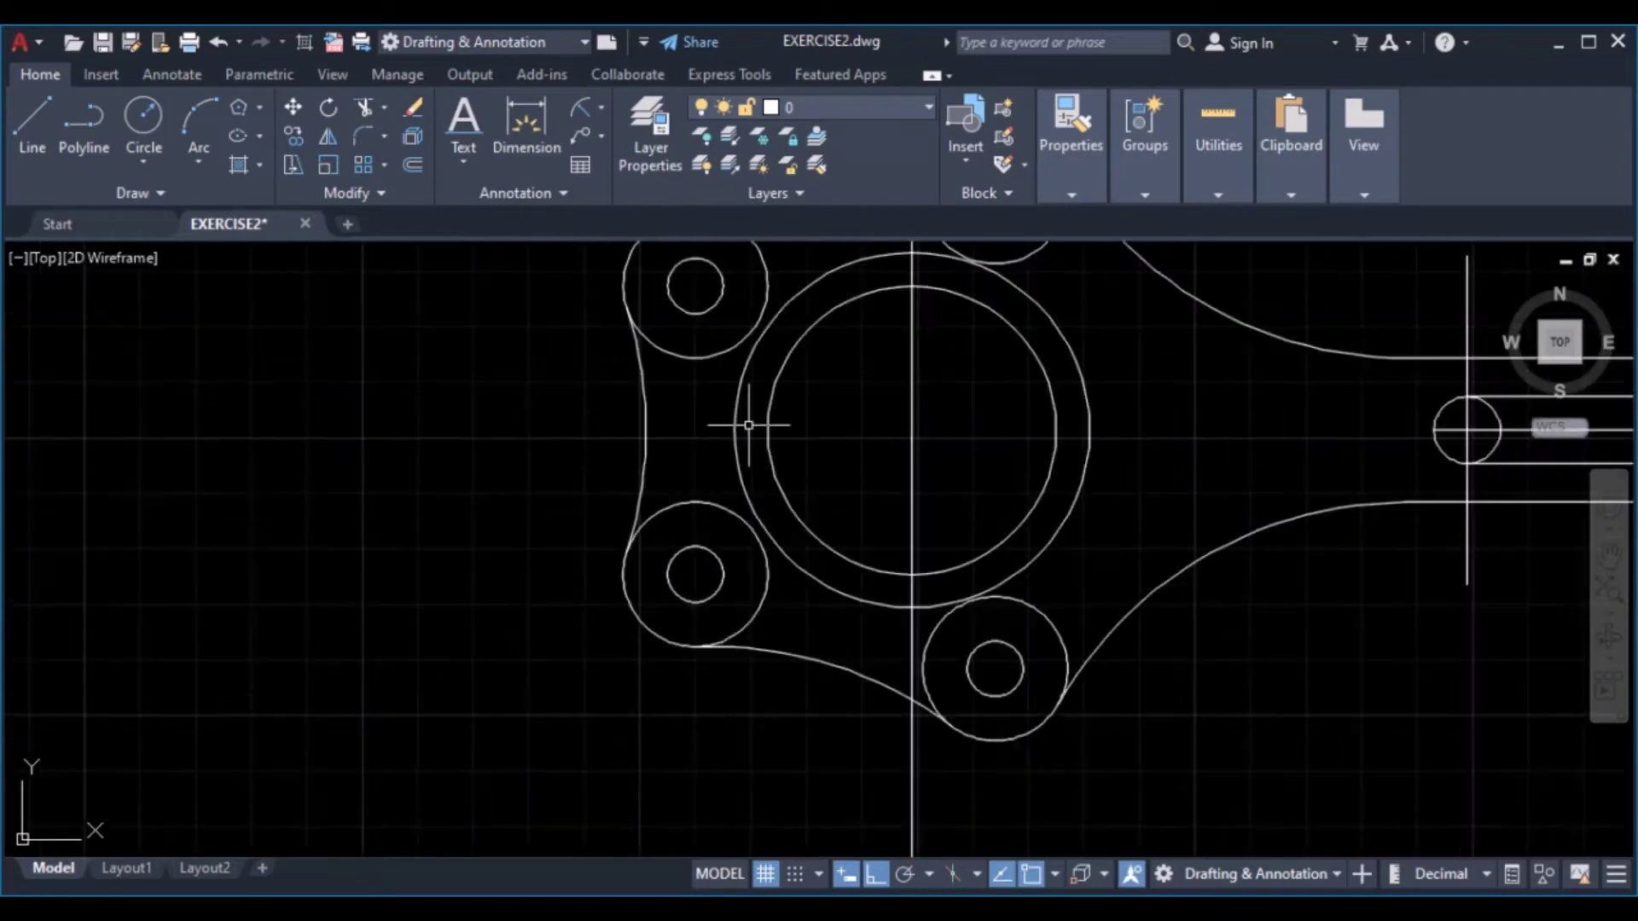
pyautogui.moveTo(1086, 402); pyautogui.dragTo(580, 428, button='middle')
pyautogui.scroll(4, 815, 443)
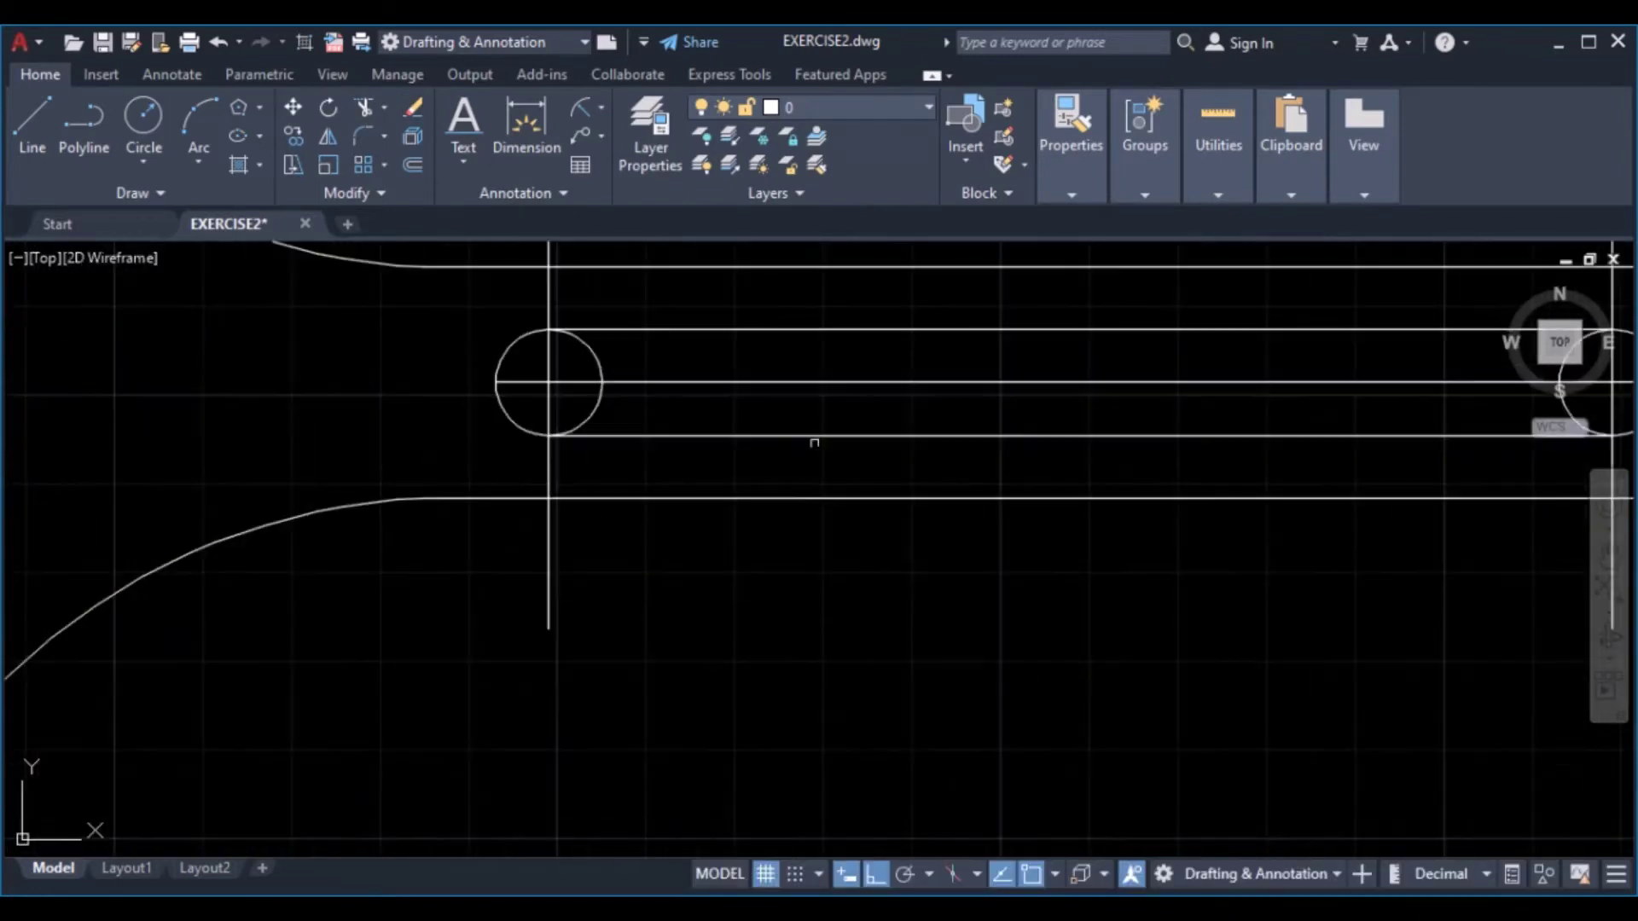
pyautogui.click(920, 358)
pyautogui.click(887, 392)
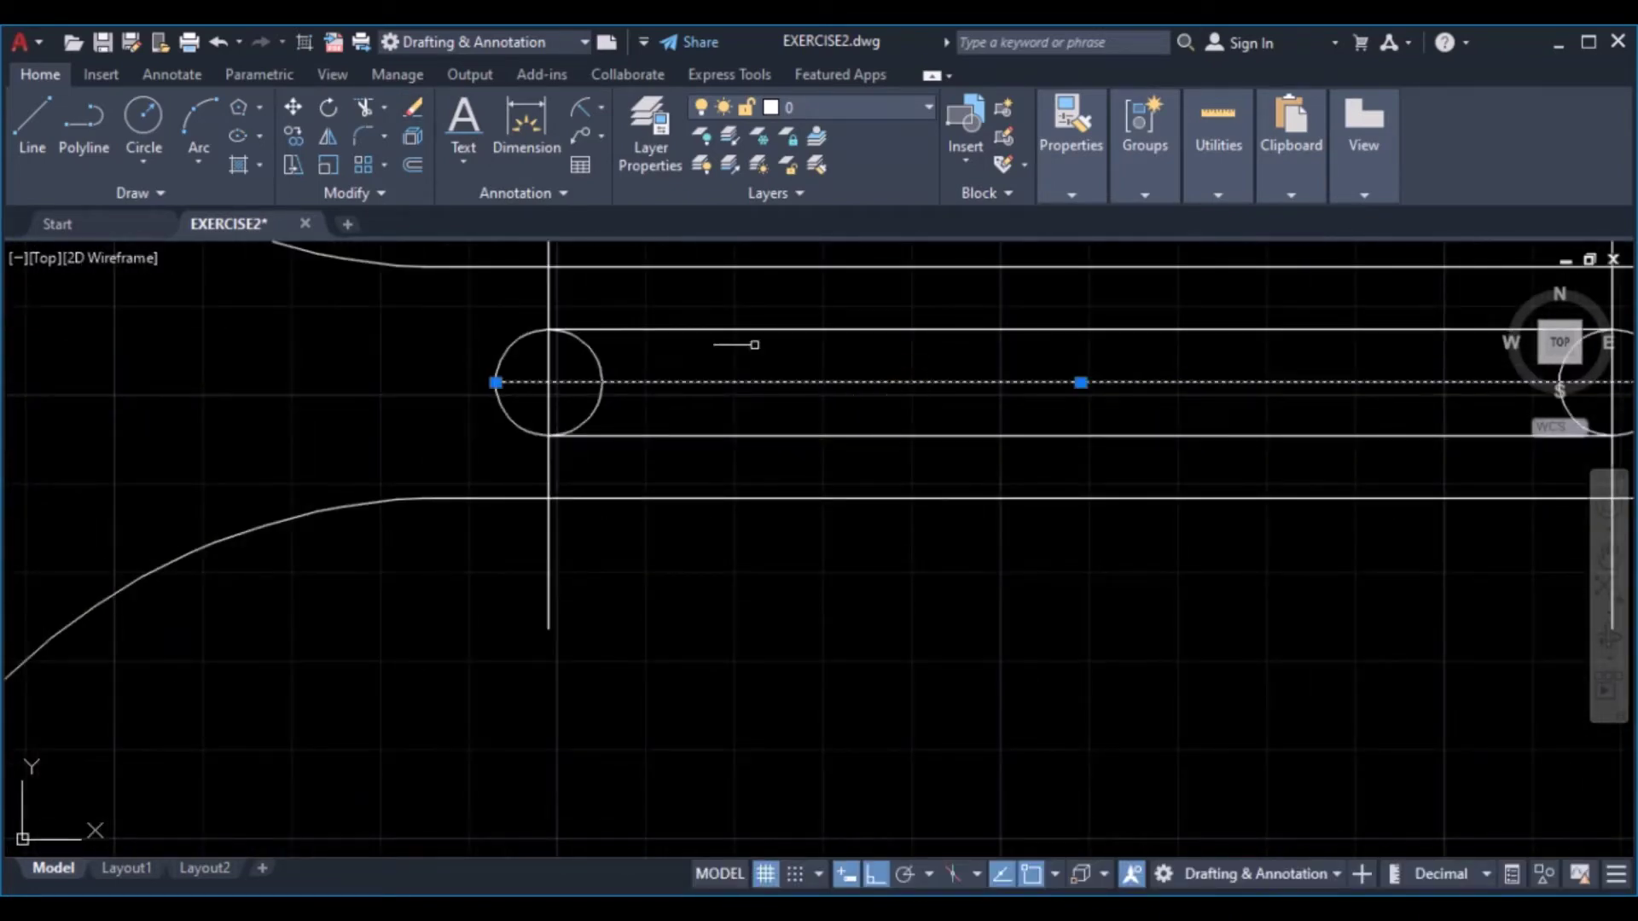
pyautogui.click(413, 106)
# Trim the inner half of the slot circle nearer the end circles, along with the vertical line piece inside it
pyautogui.scroll(-4, 724, 426)
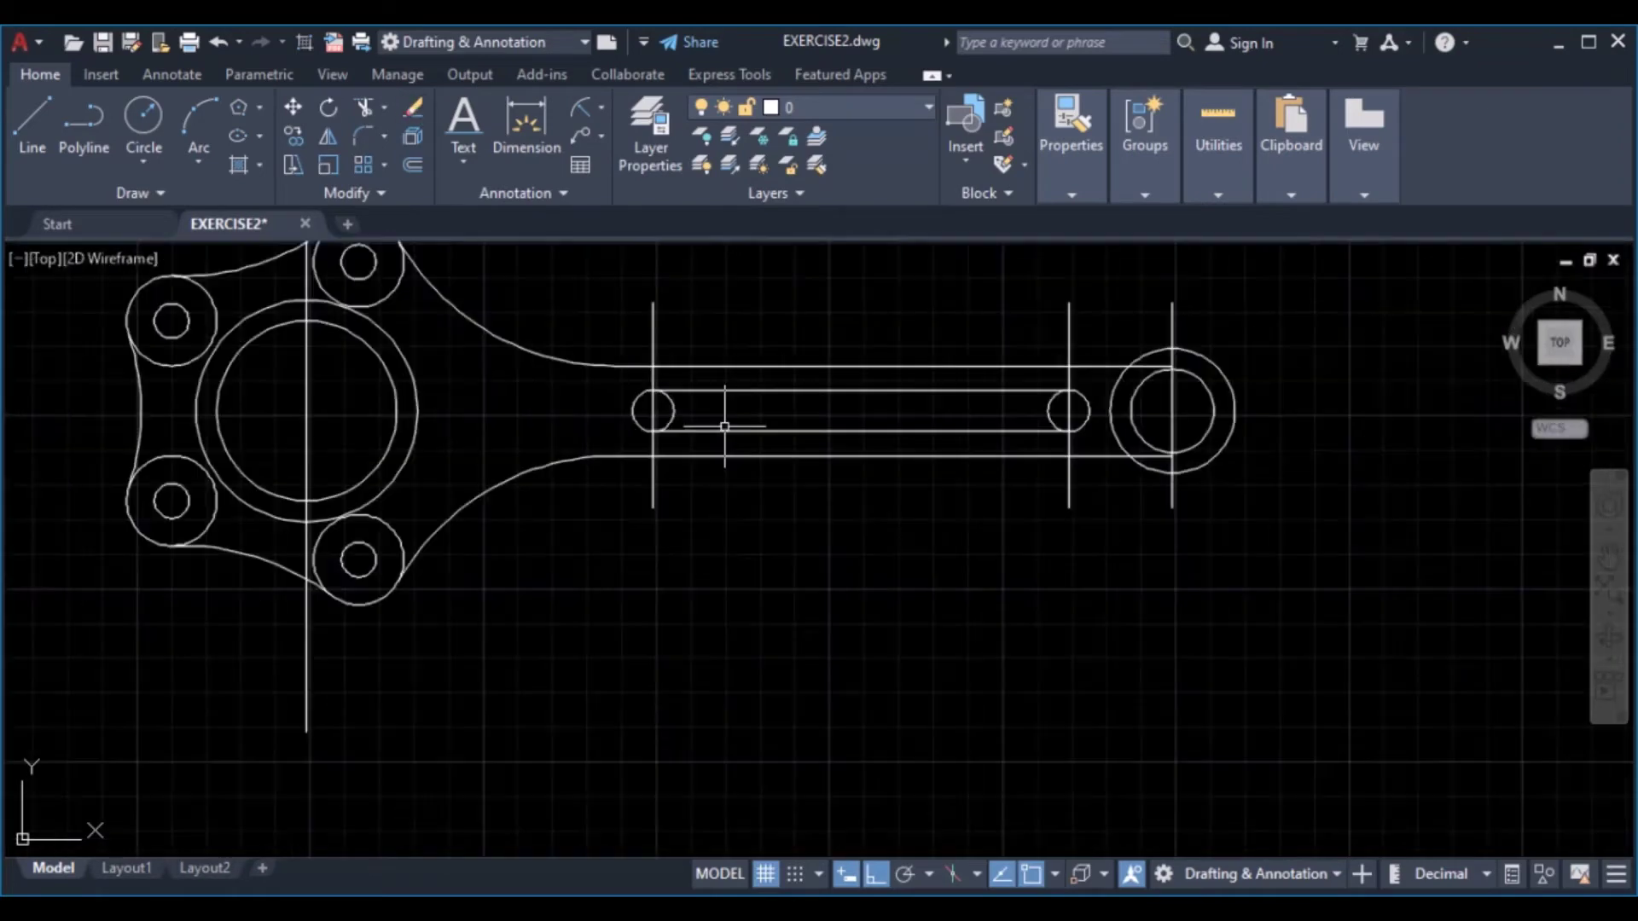
pyautogui.moveTo(931, 429); pyautogui.dragTo(710, 428, button='middle')
pyautogui.scroll(5, 870, 393)
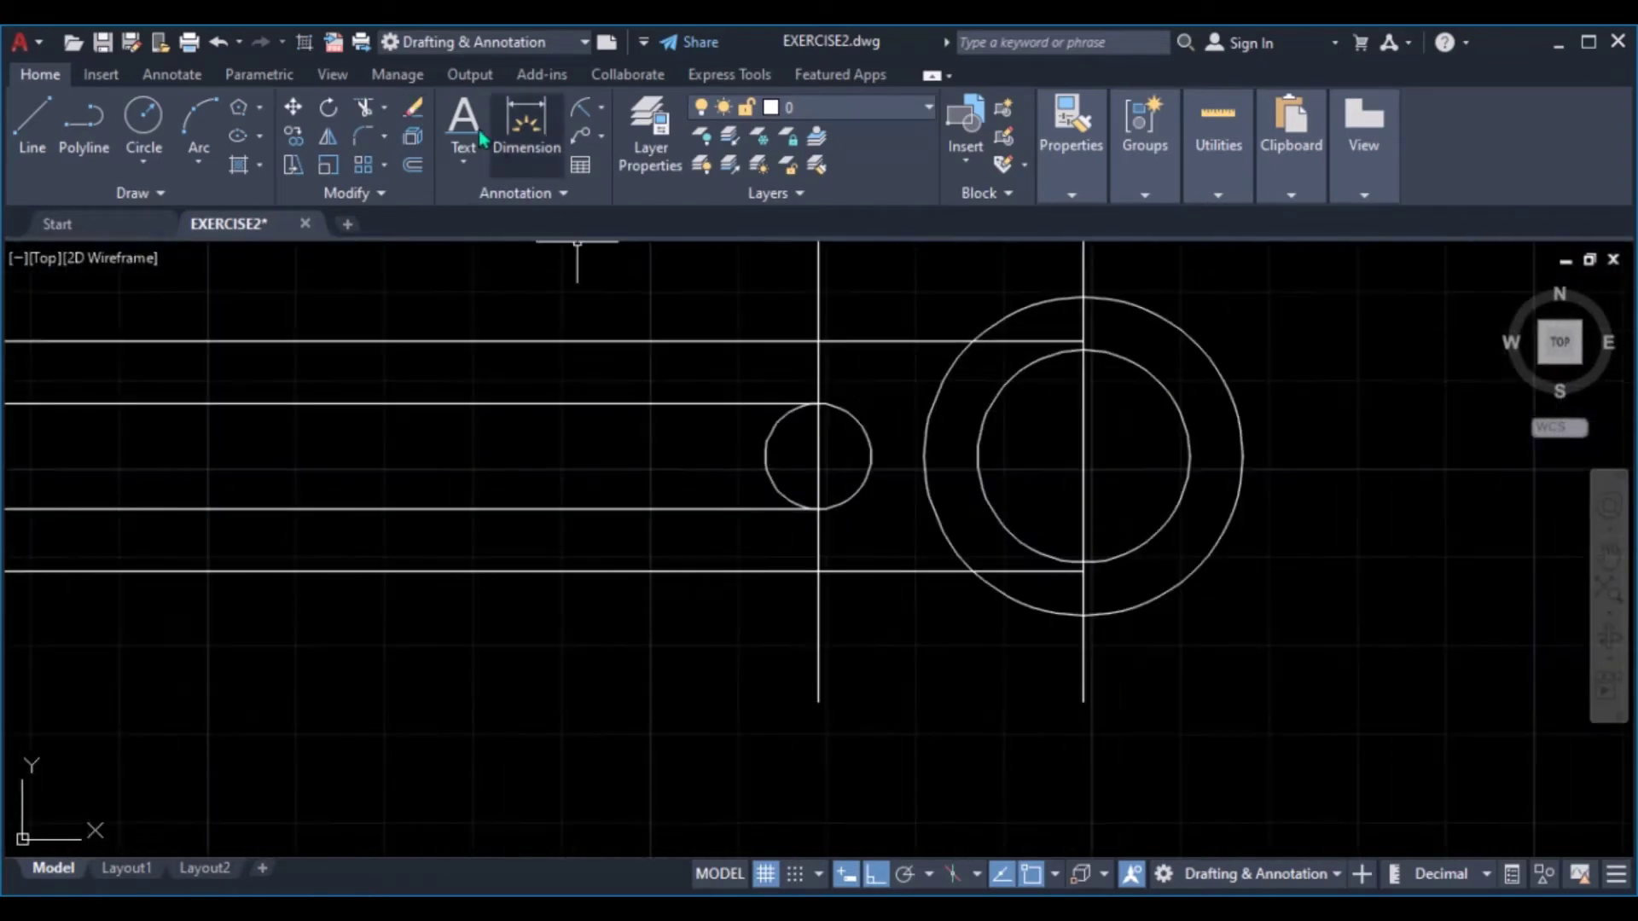
pyautogui.click(362, 109)
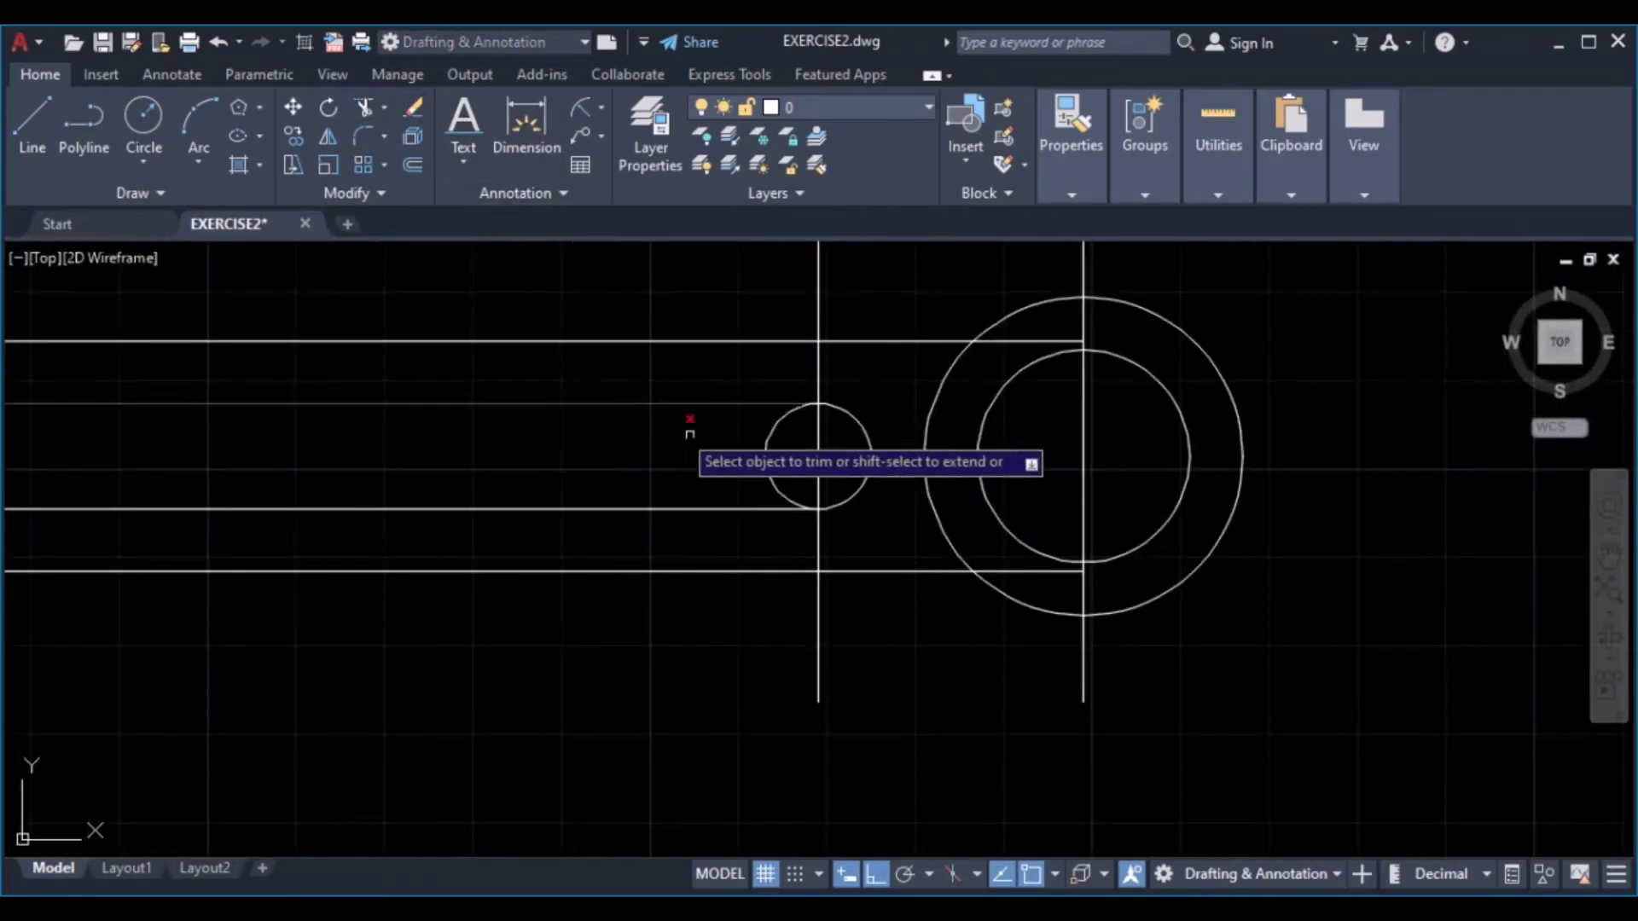
pyautogui.moveTo(802, 452); pyautogui.dragTo(721, 460)
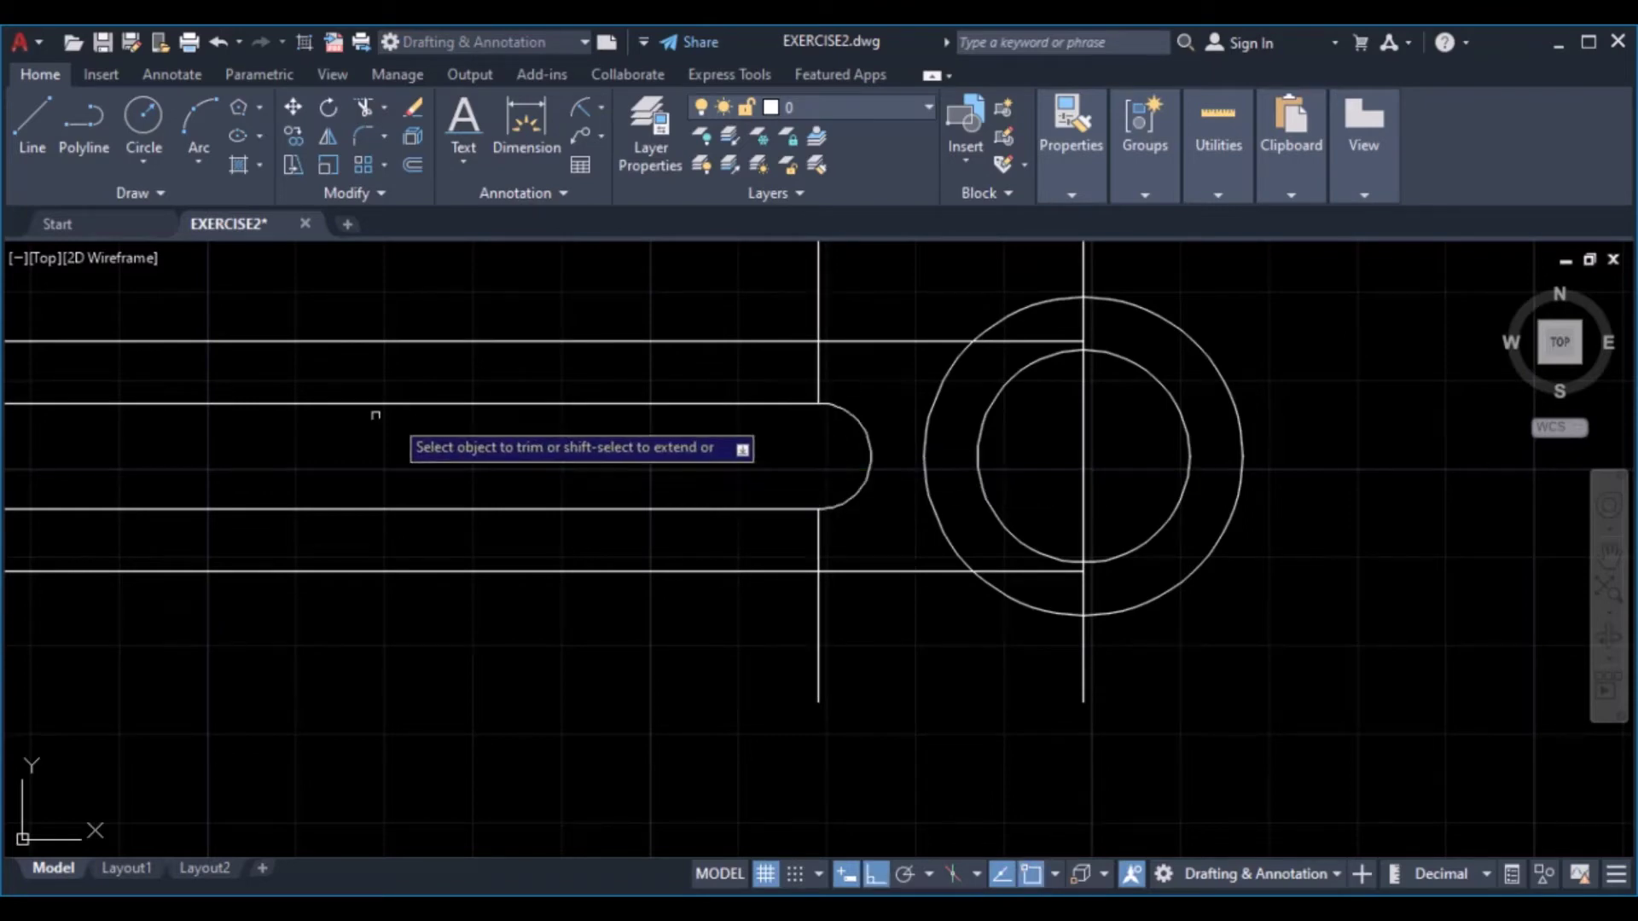
# Trim the inner half of the hub-side slot circle so only the slot's rounded end is left
pyautogui.scroll(-2, 356, 420)
pyautogui.moveTo(357, 419); pyautogui.dragTo(899, 420, button='middle')
pyautogui.scroll(3, 589, 443)
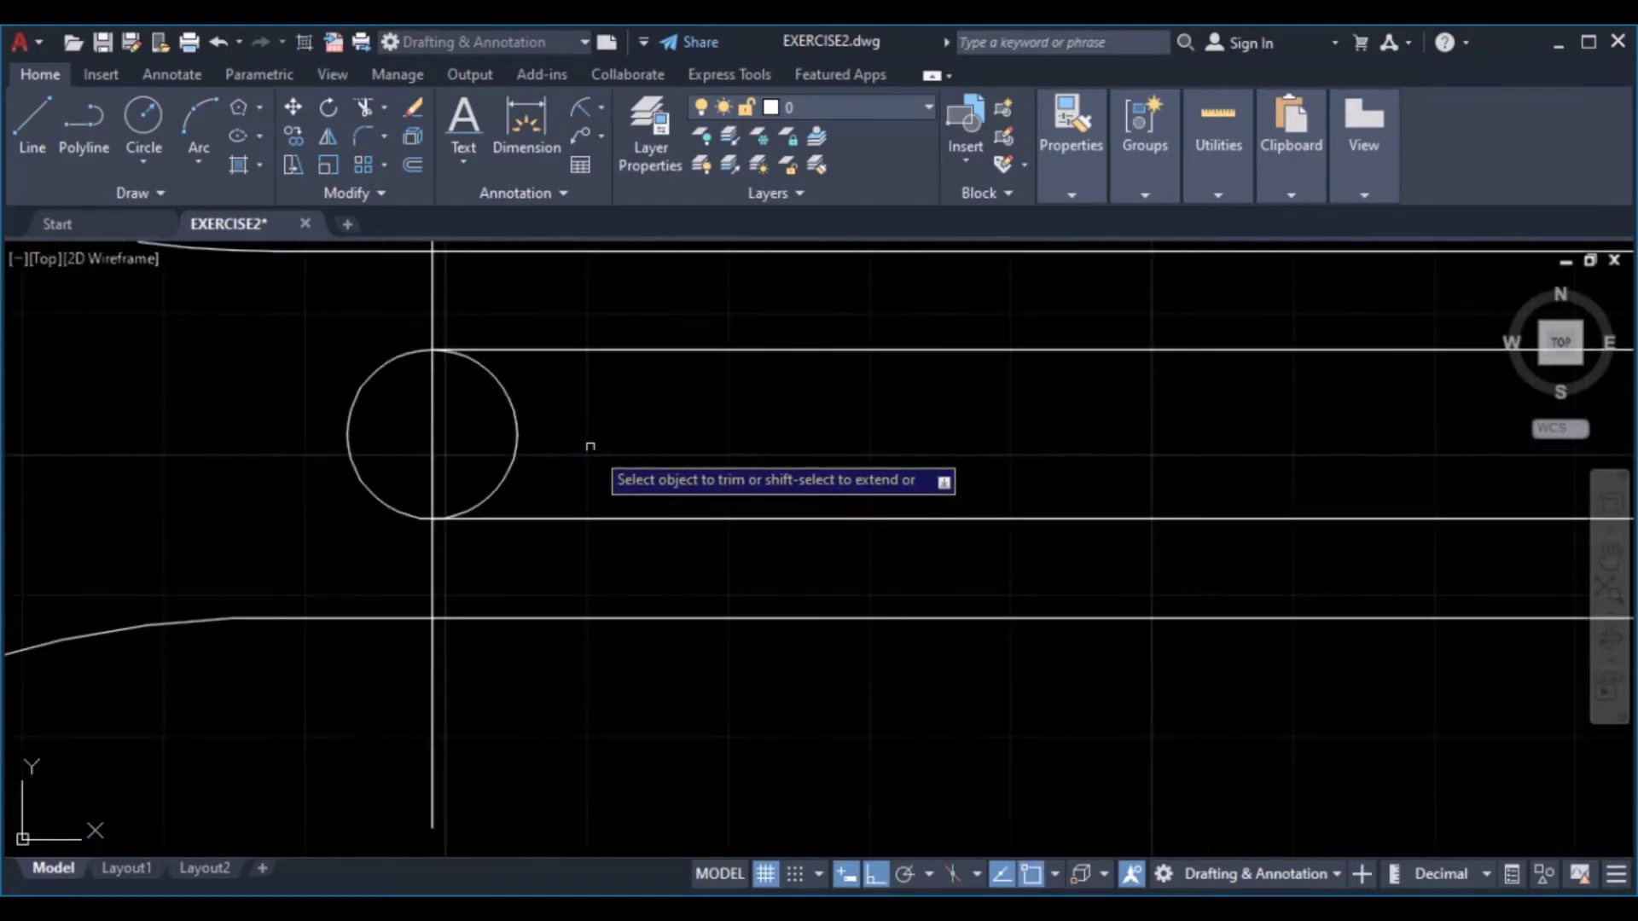
pyautogui.moveTo(546, 410); pyautogui.dragTo(482, 426)
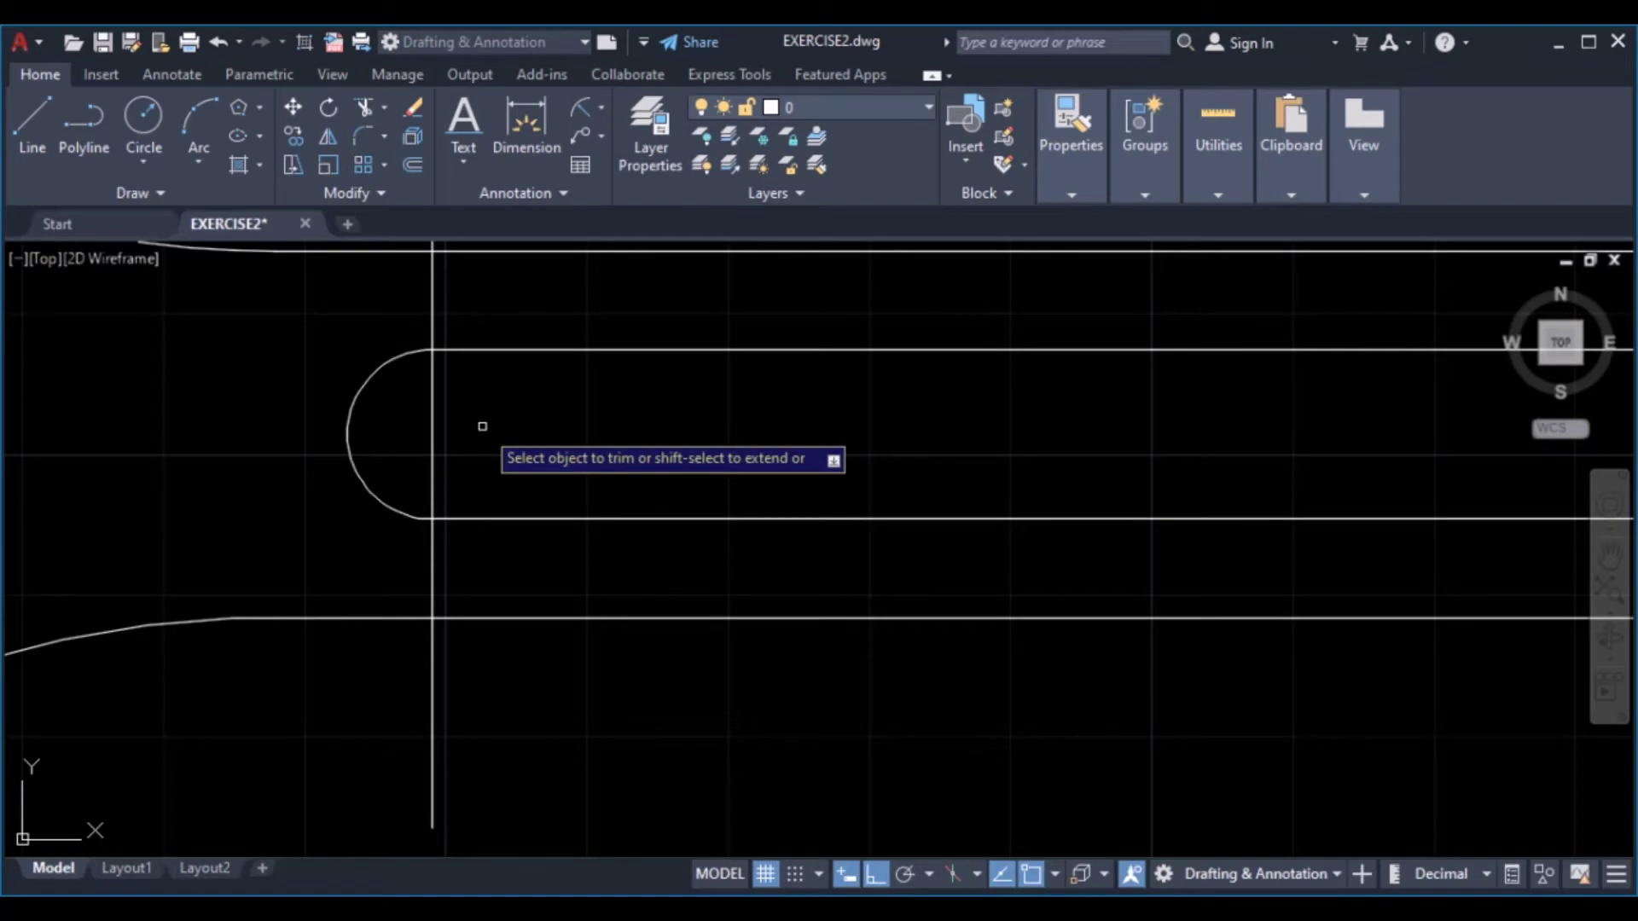
pyautogui.press('Escape')
# Examine the reference lever for the spacing of the short cross lines beside the hub-side end of the slot
pyautogui.scroll(-2, 438, 457)
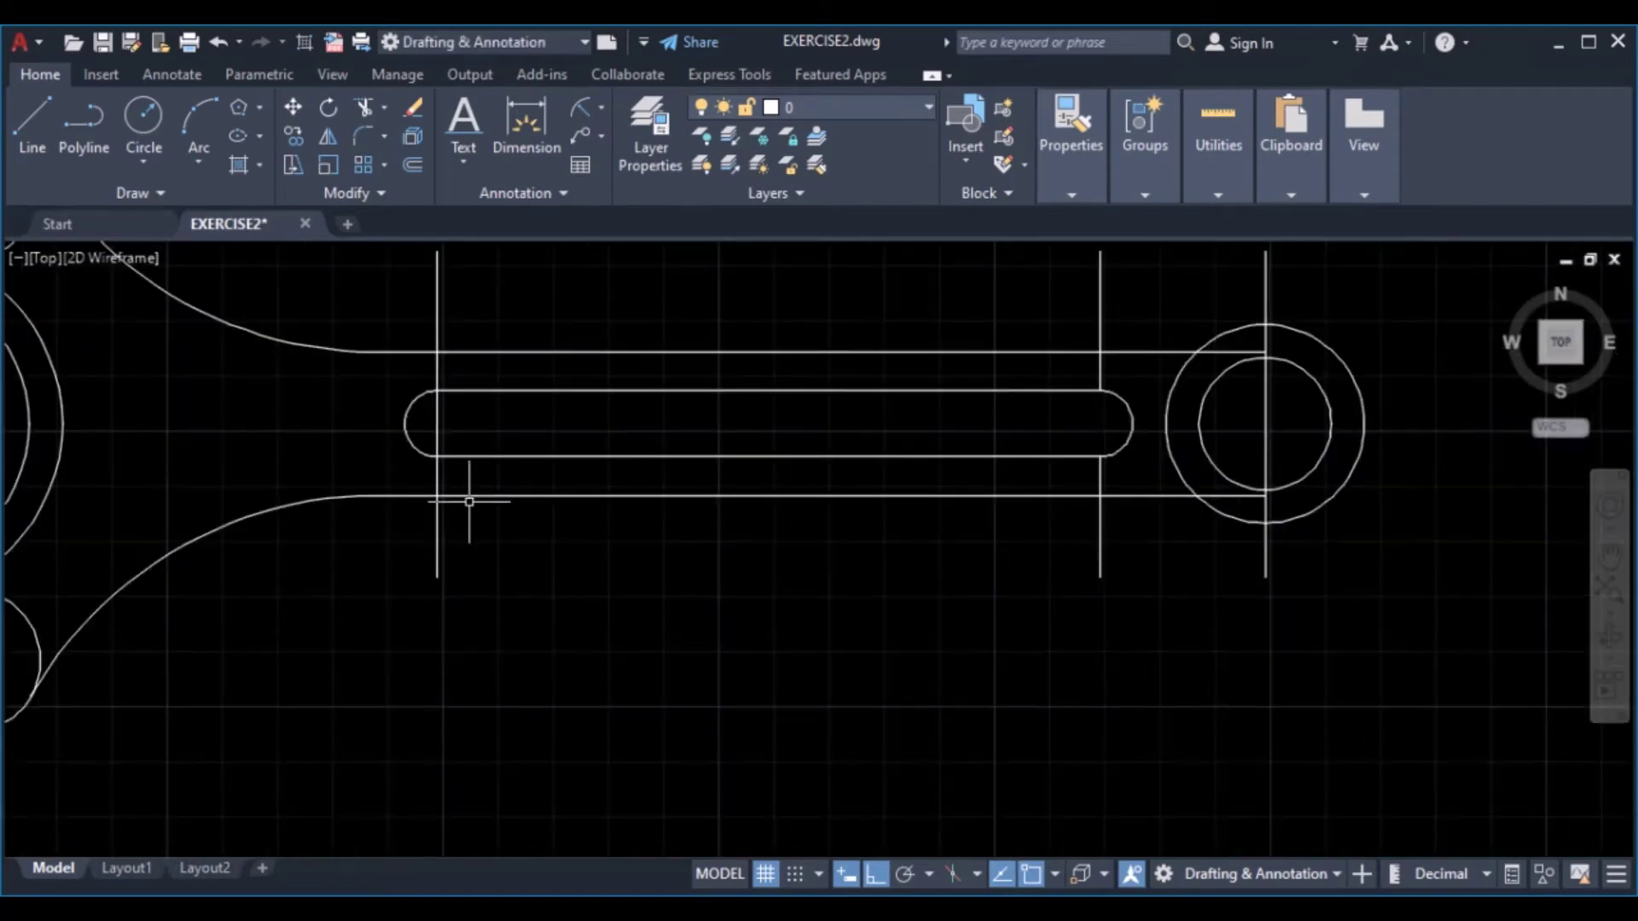
pyautogui.scroll(-1, 469, 493)
pyautogui.moveTo(499, 543); pyautogui.dragTo(644, 339, button='middle')
pyautogui.moveTo(873, 549)
pyautogui.mouseDown(button='middle')
pyautogui.moveTo(914, 603)
pyautogui.moveTo(828, 637)
pyautogui.mouseUp(button='middle')
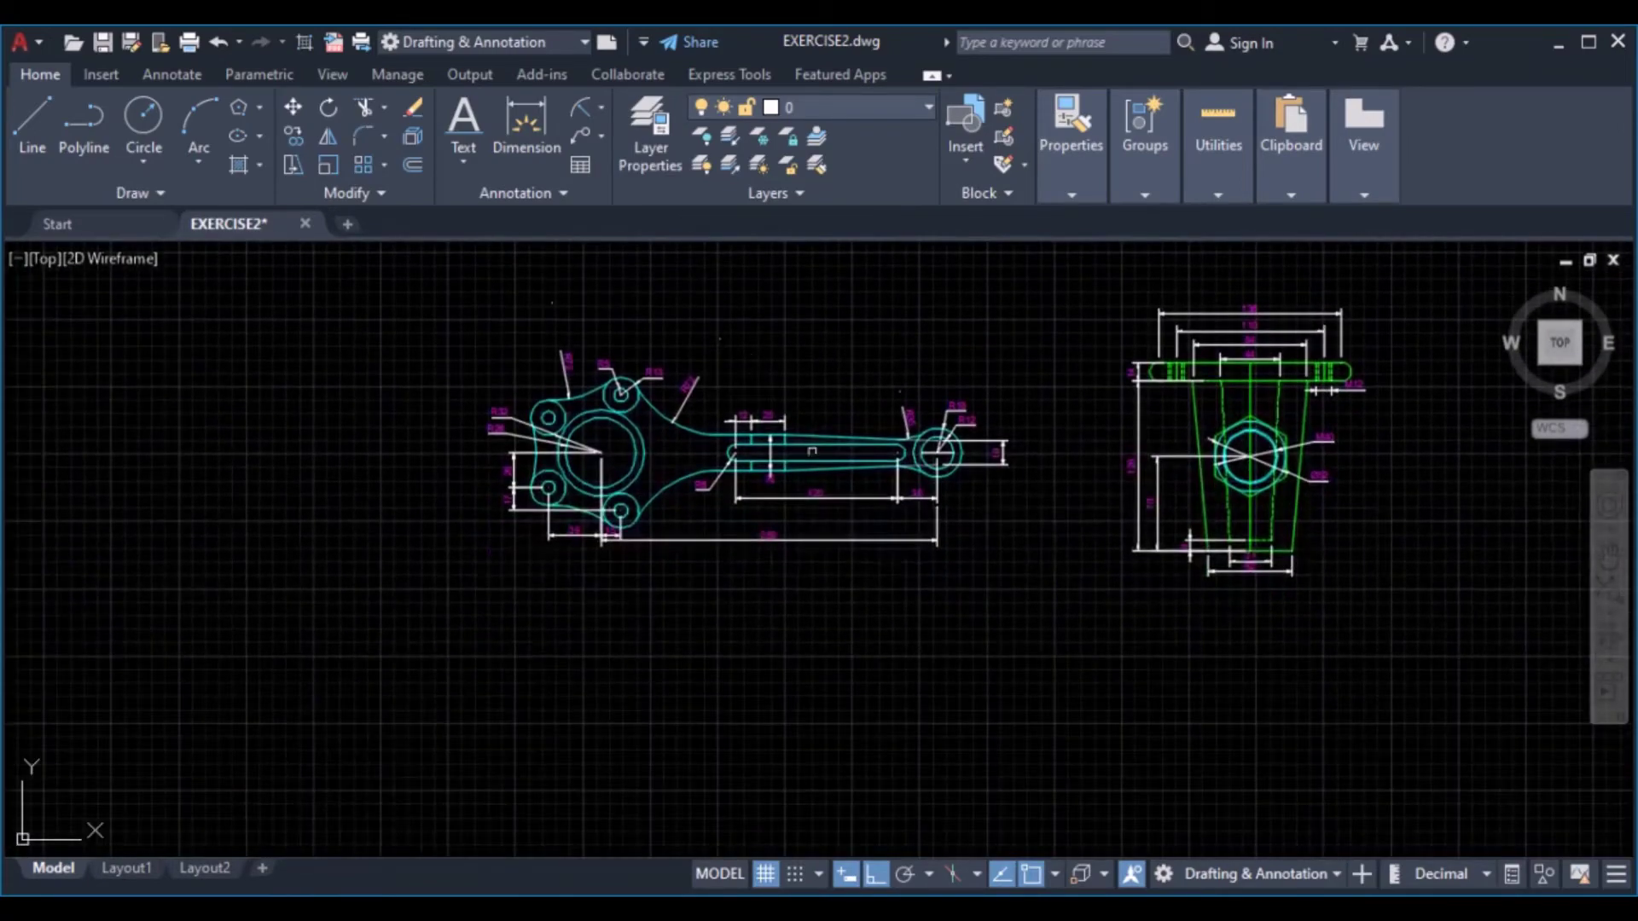
pyautogui.scroll(5, 812, 451)
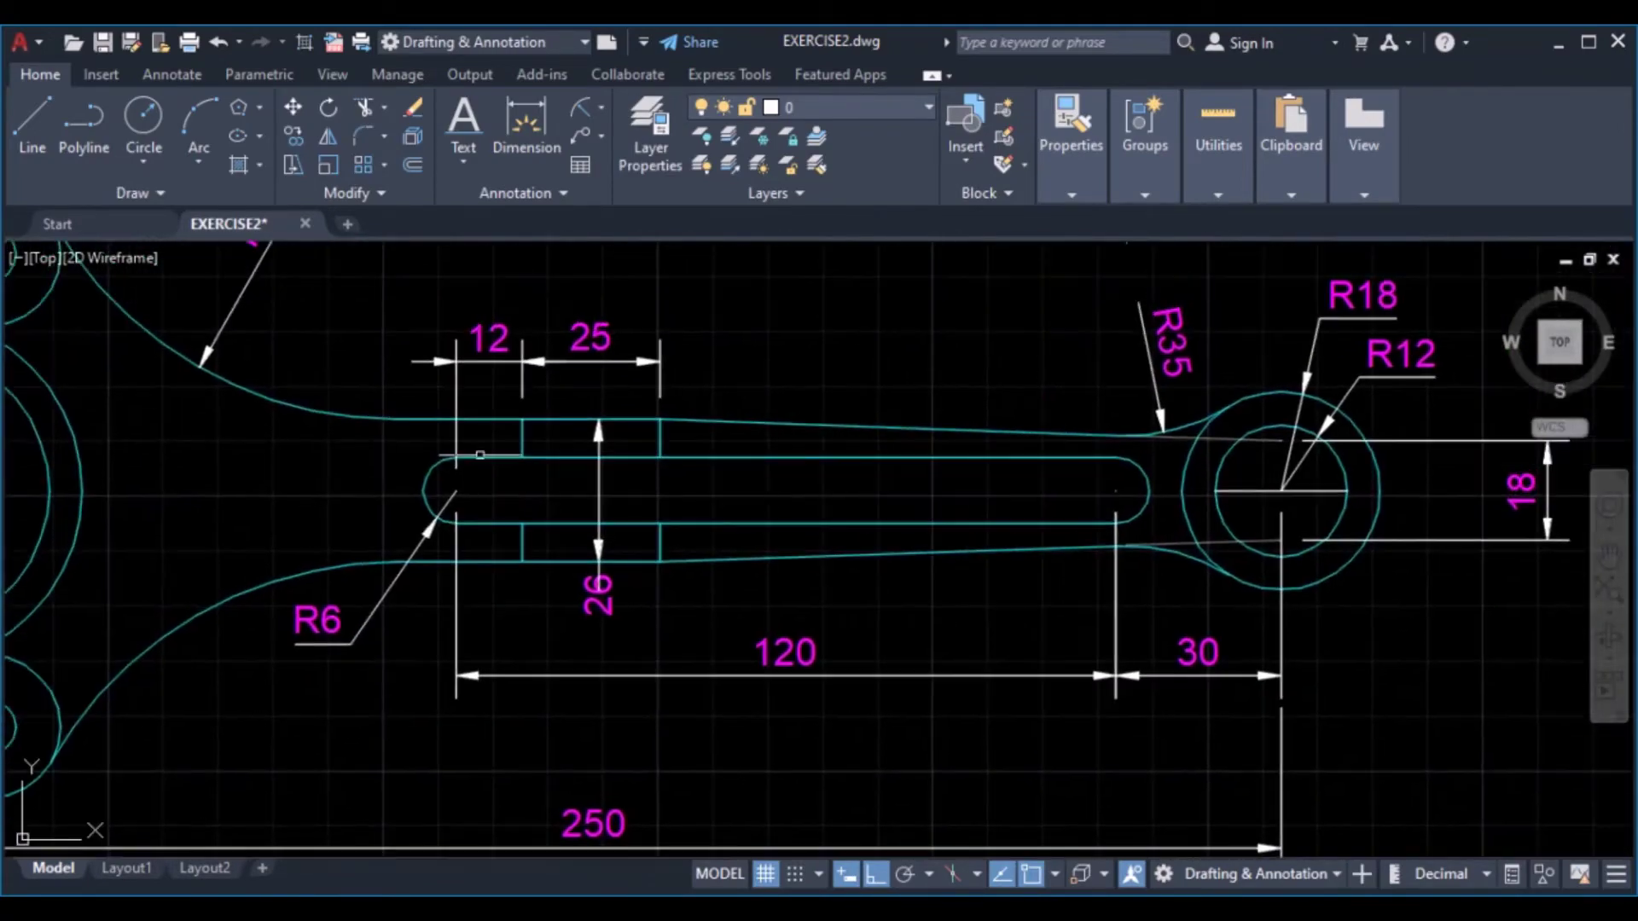
# Offset the vertical line at the slot's hub-side end by 12 toward the end circles
pyautogui.click(521, 416)
pyautogui.scroll(-4, 605, 339)
pyautogui.moveTo(605, 313); pyautogui.dragTo(606, 772, button='middle')
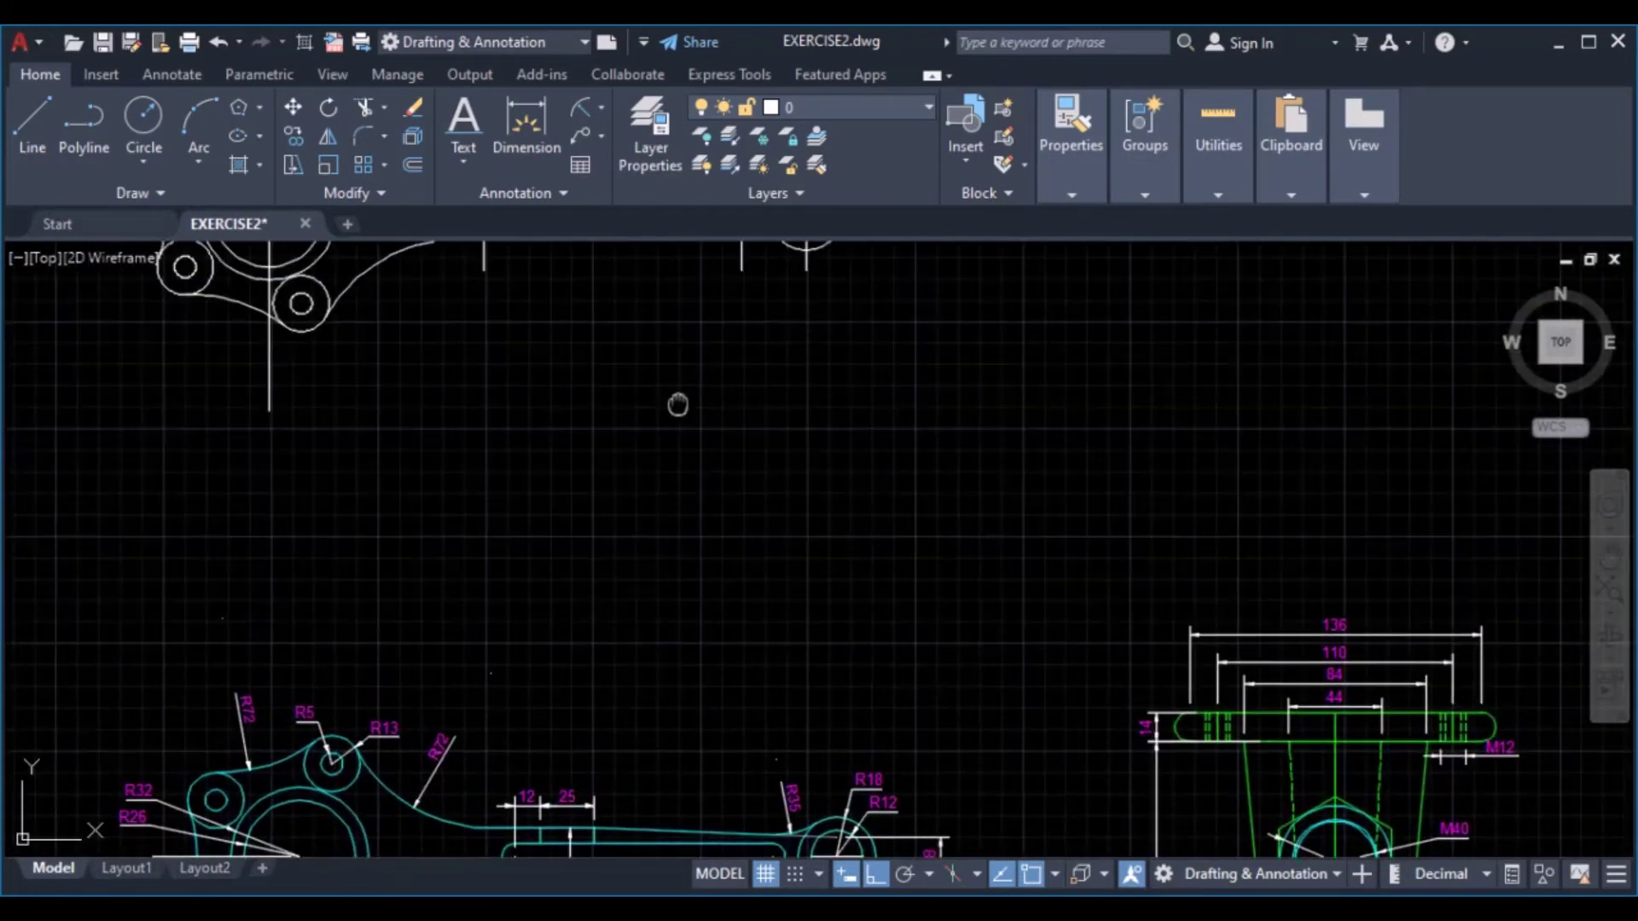
pyautogui.moveTo(676, 401); pyautogui.dragTo(581, 717, button='middle')
pyautogui.scroll(3, 492, 554)
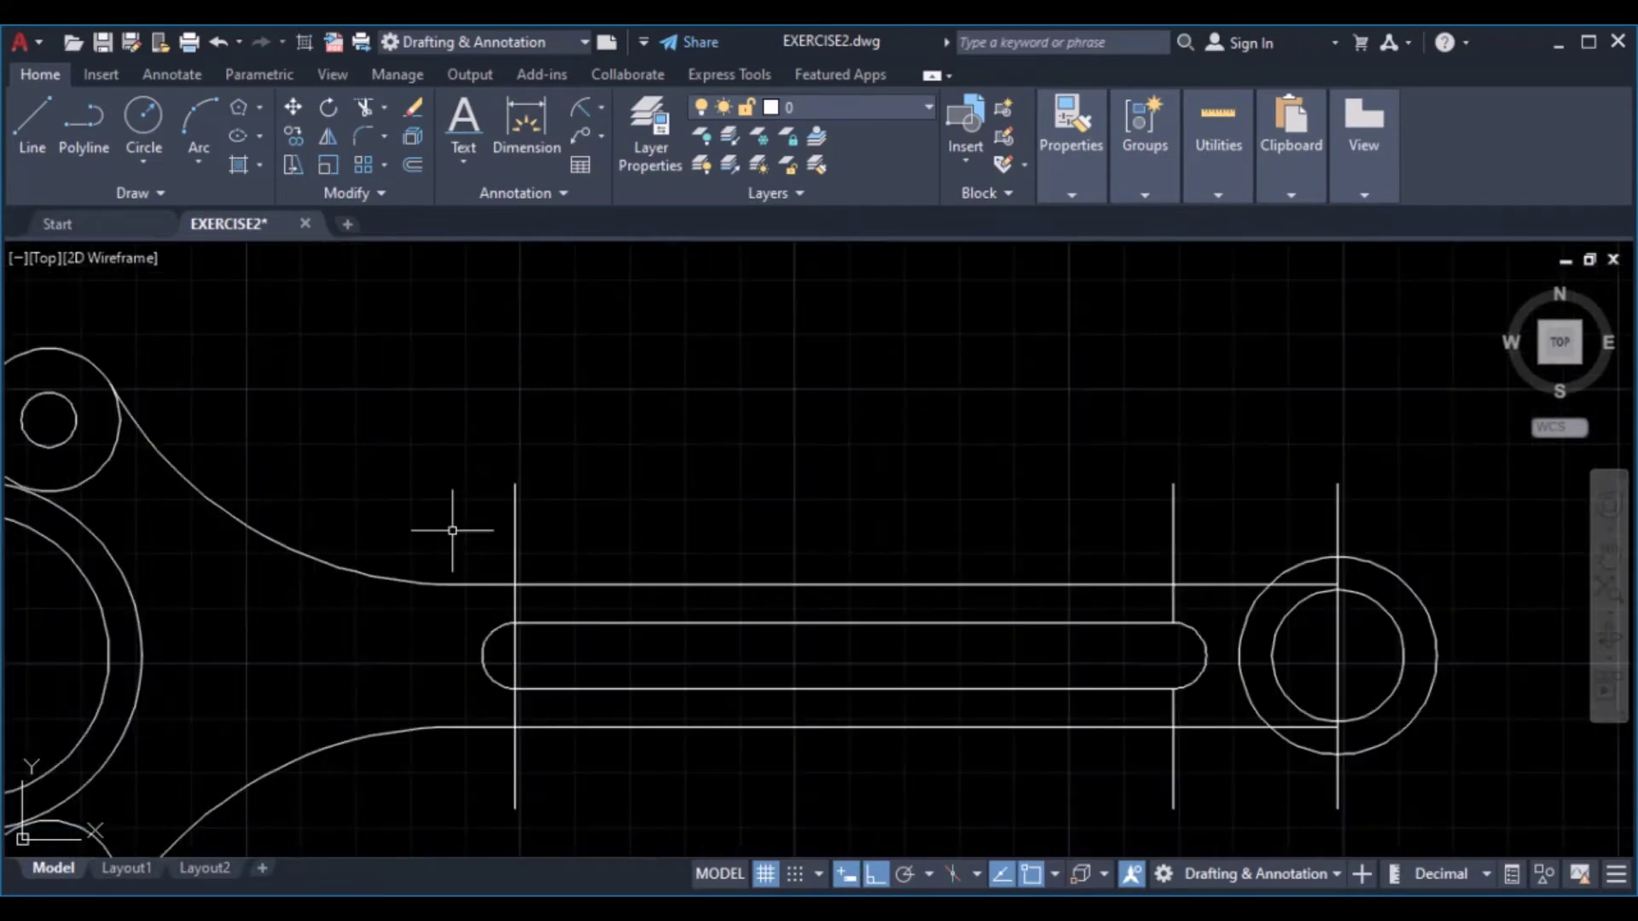
pyautogui.click(411, 166)
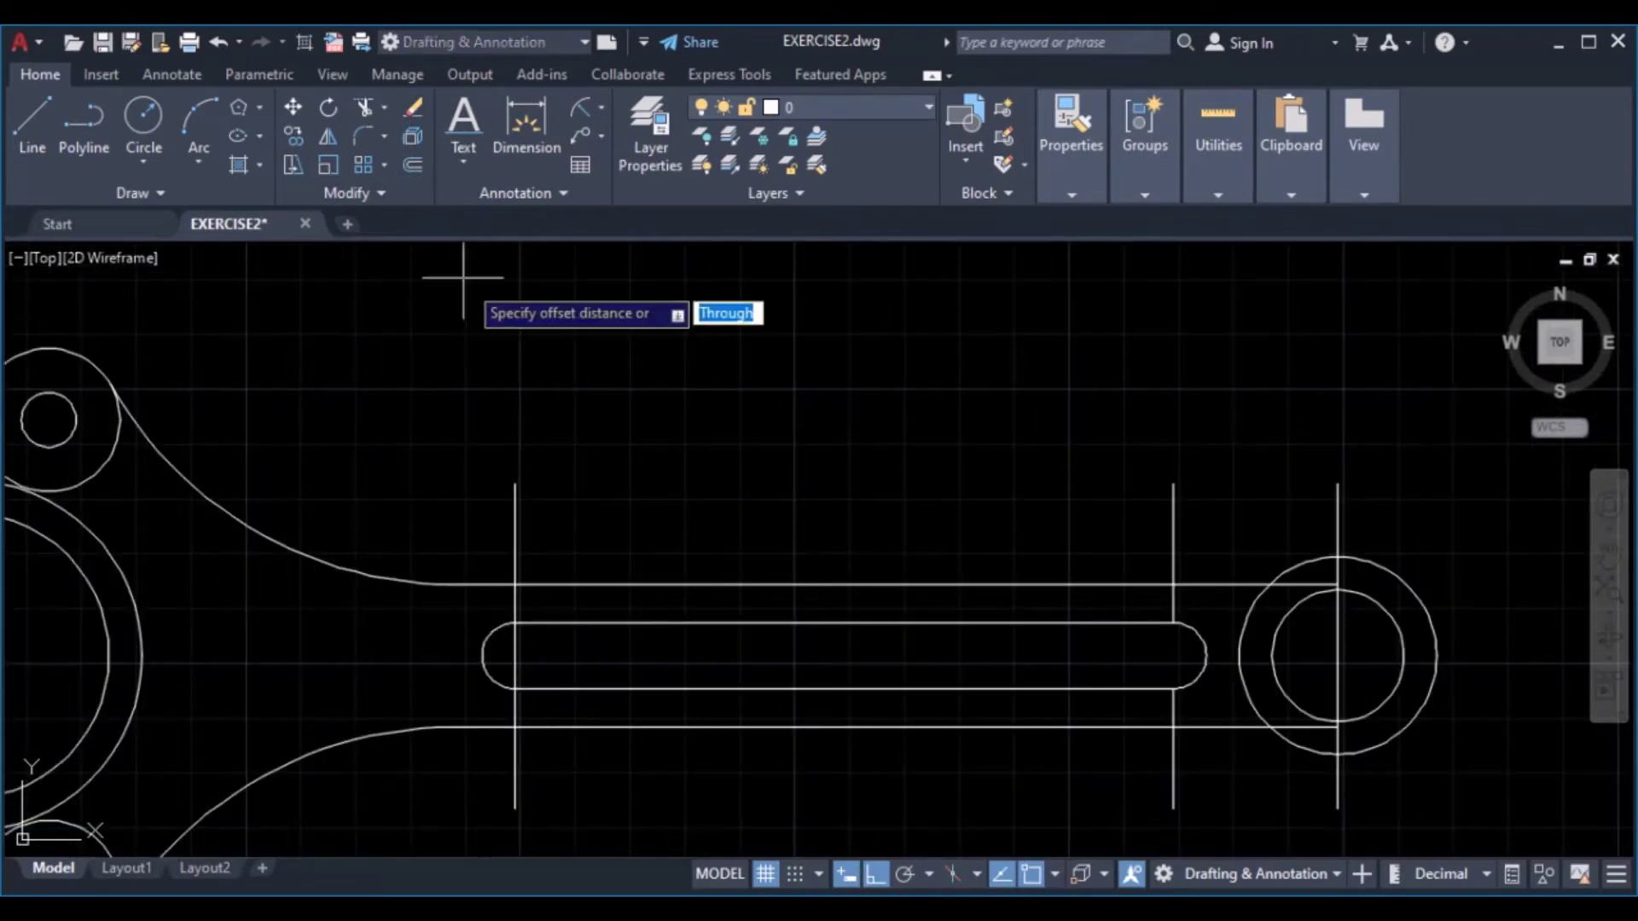
pyautogui.write('12')
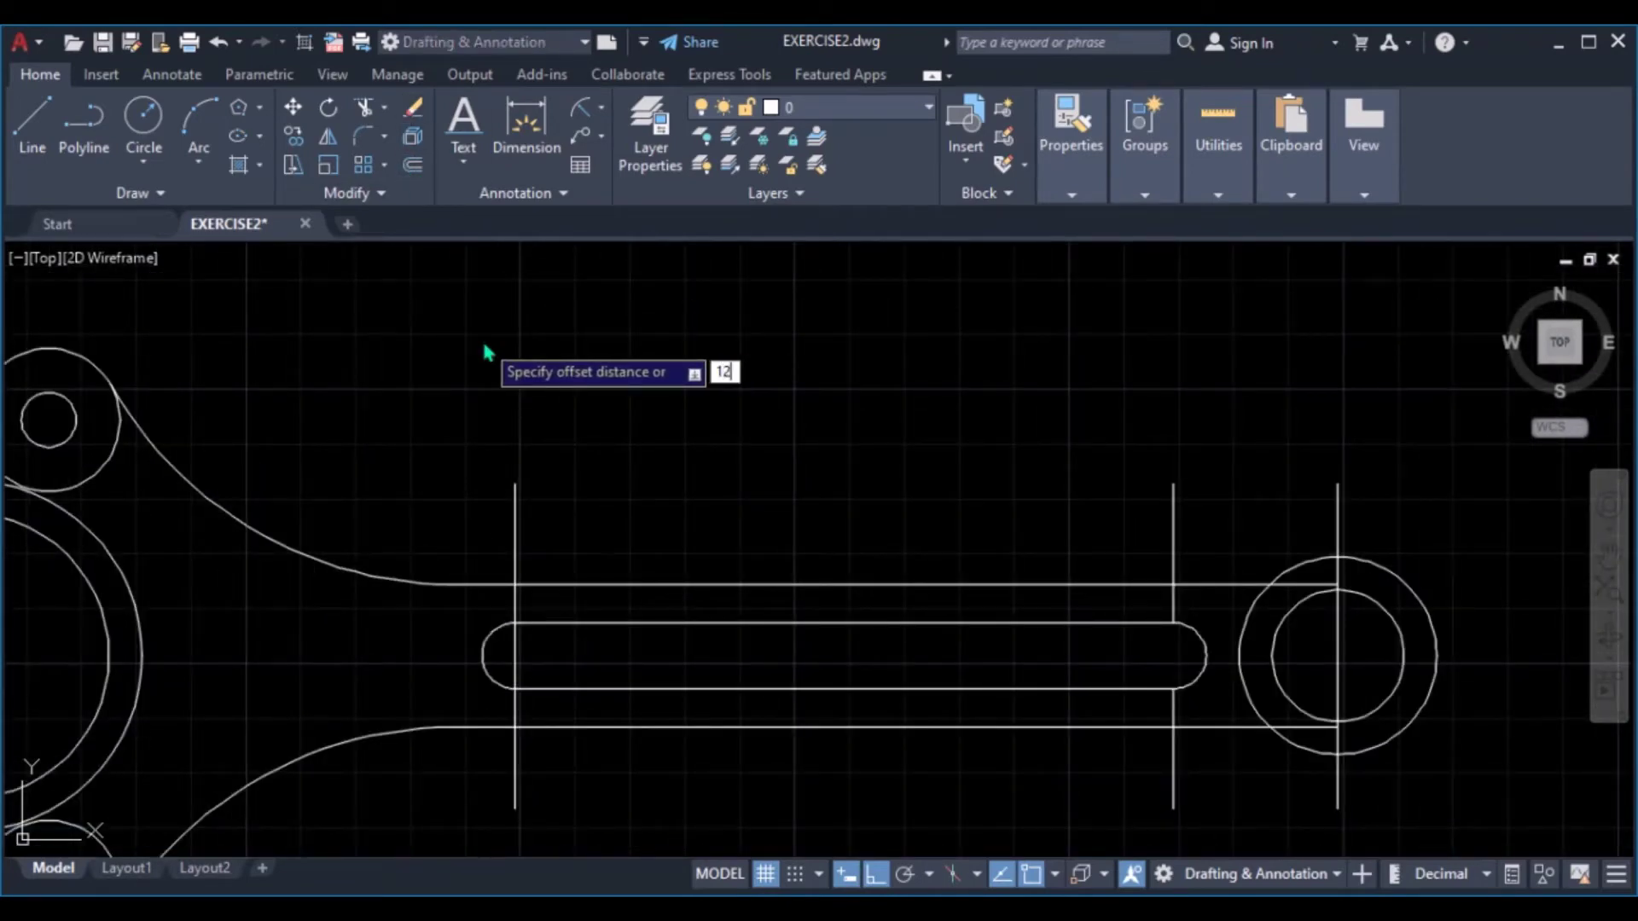
pyautogui.press('Return')
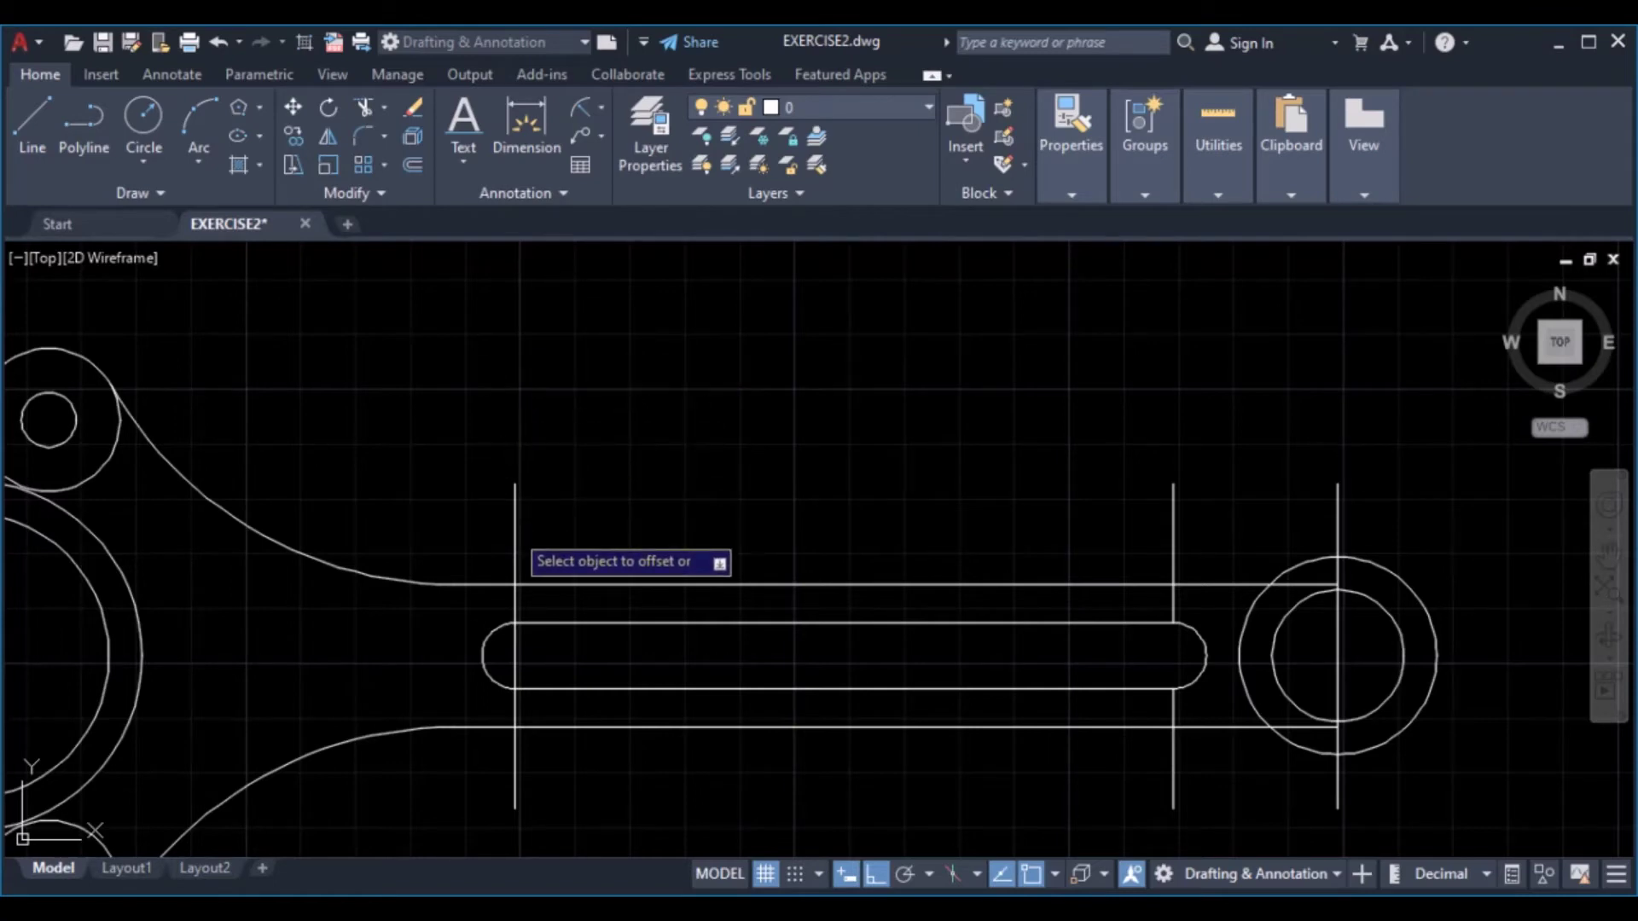
pyautogui.click(515, 550)
pyautogui.click(576, 538)
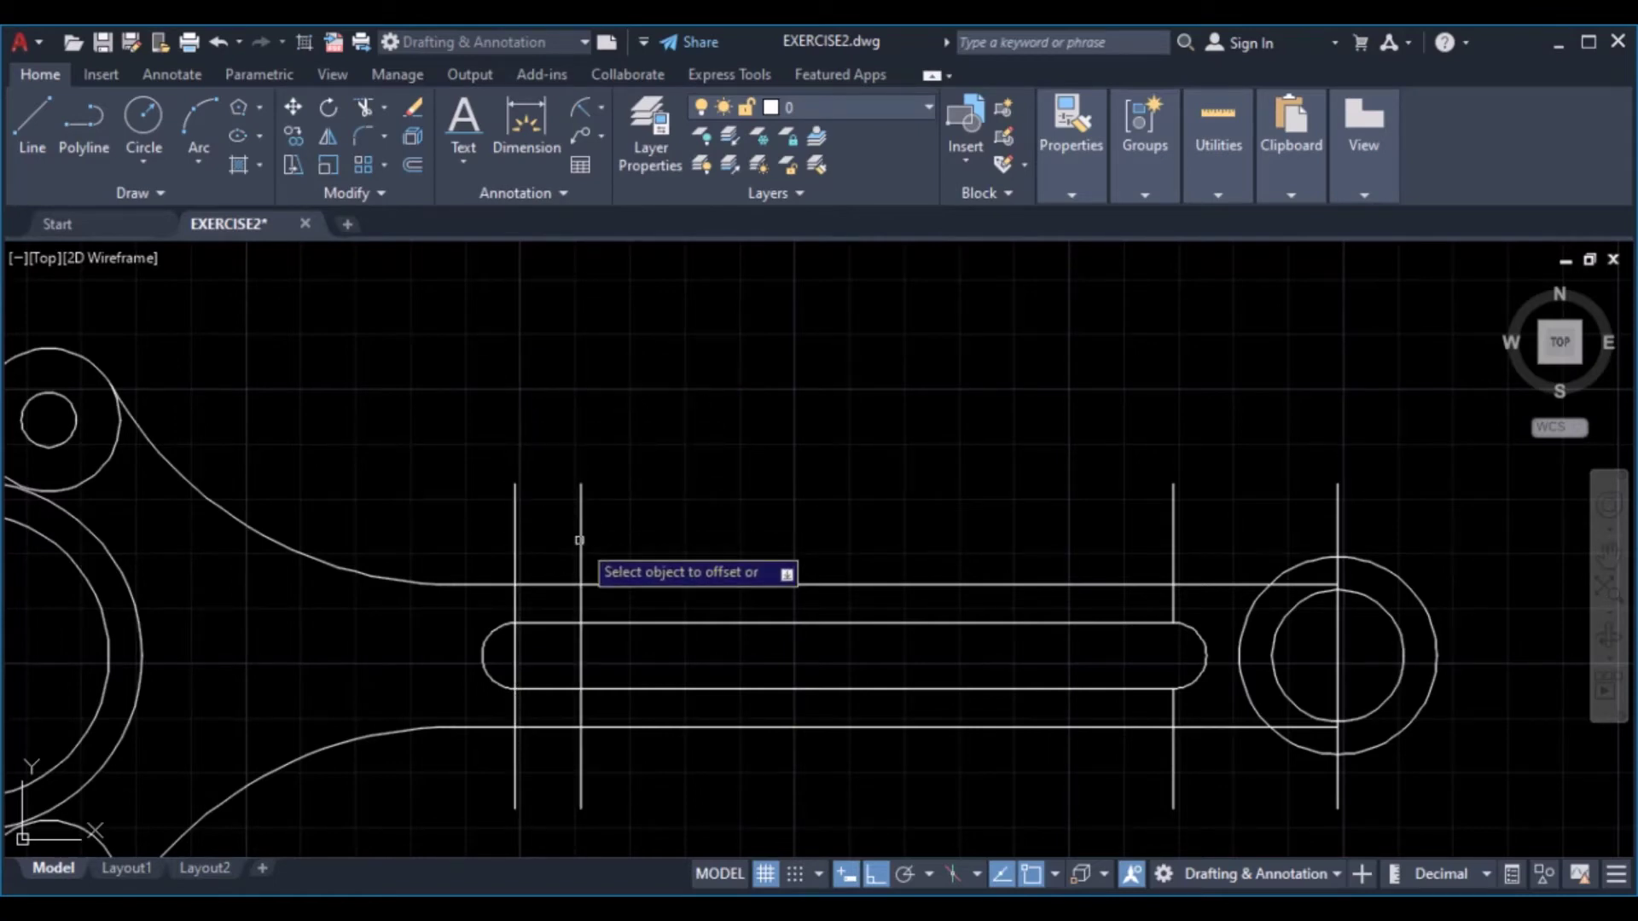
# Offset the newly created vertical line by 25 further toward the end circles
pyautogui.click(580, 540)
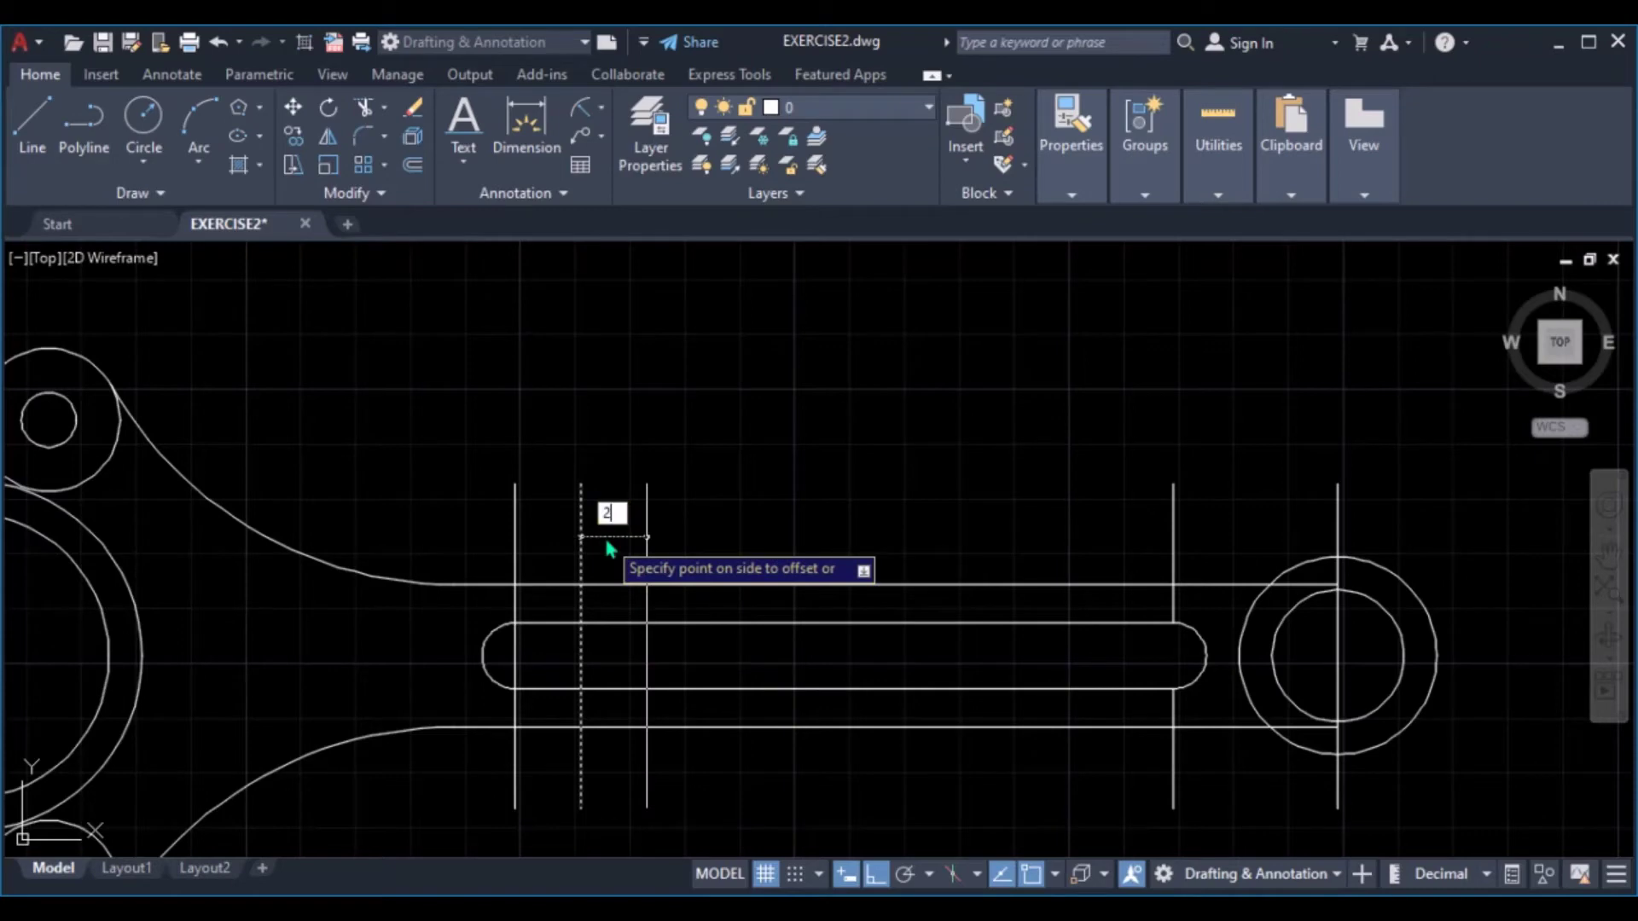
pyautogui.press('Return')
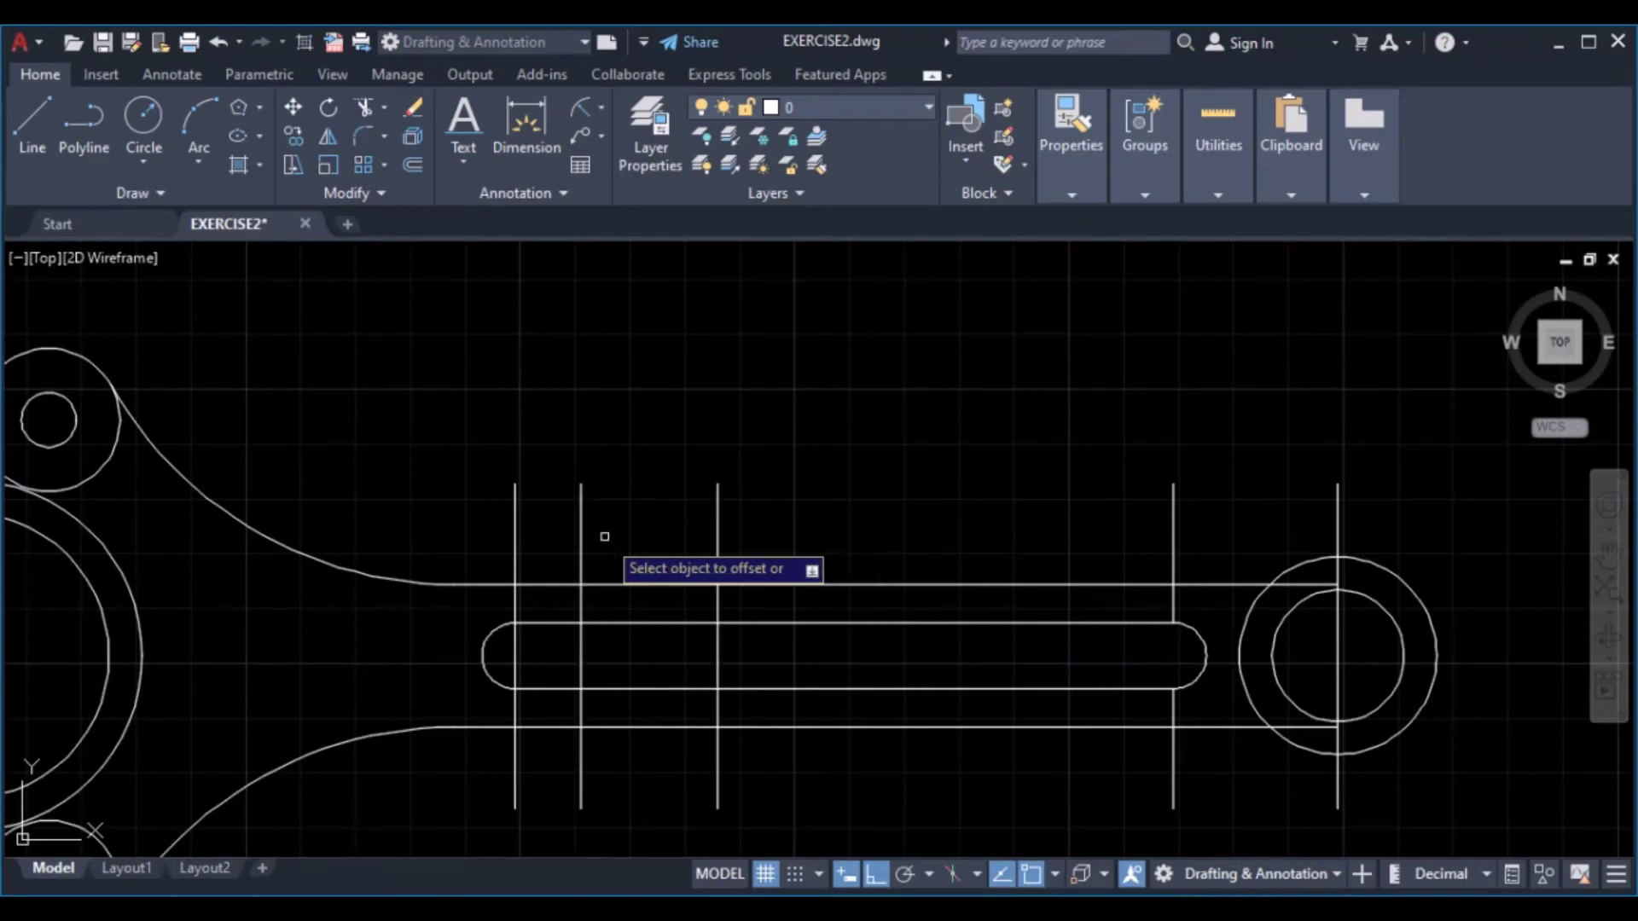
pyautogui.press('Escape')
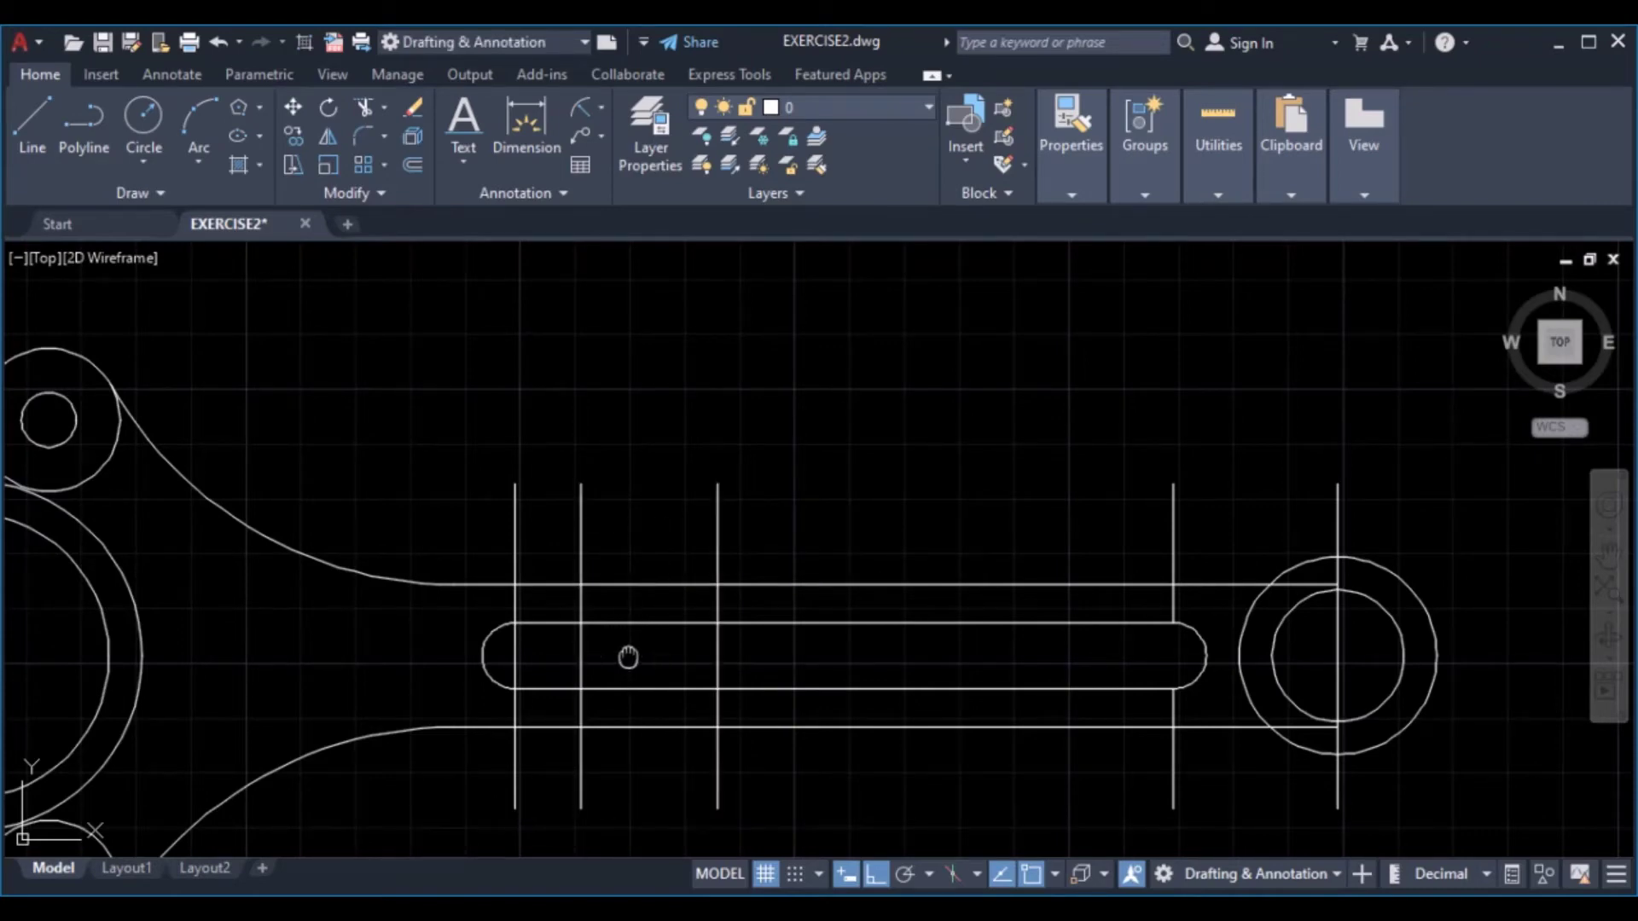
# Trim the two offset lines inside the slot and beyond the handle's outer edges, leaving short cross lines
pyautogui.moveTo(627, 657)
pyautogui.mouseDown(button='middle')
pyautogui.moveTo(757, 347)
pyautogui.moveTo(712, 482)
pyautogui.mouseUp(button='middle')
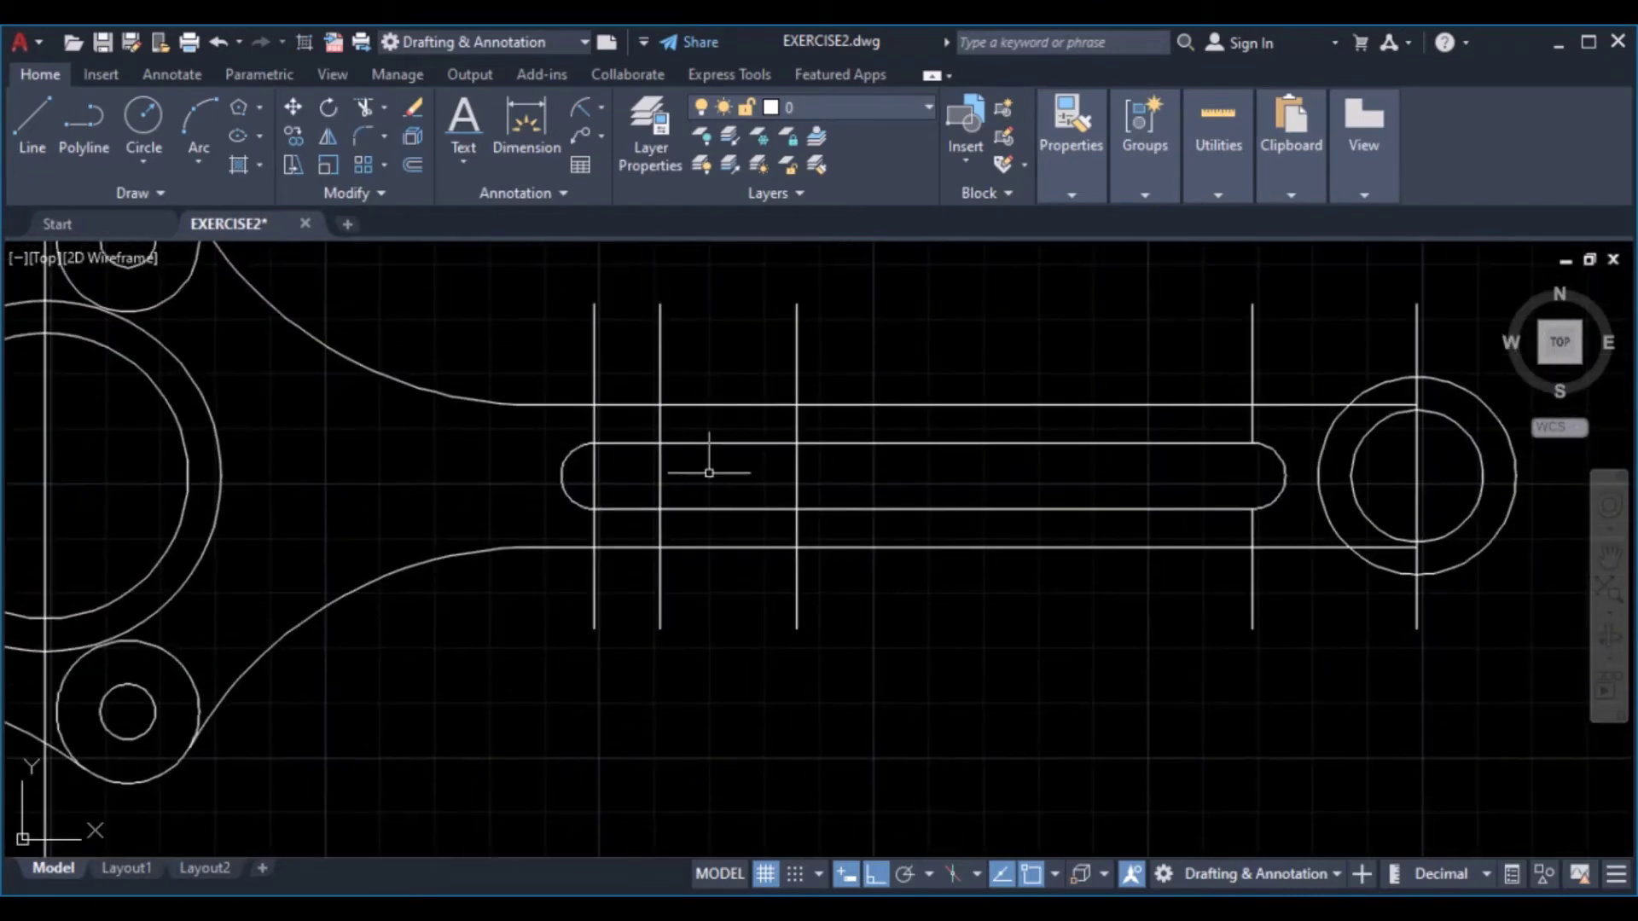
pyautogui.click(365, 109)
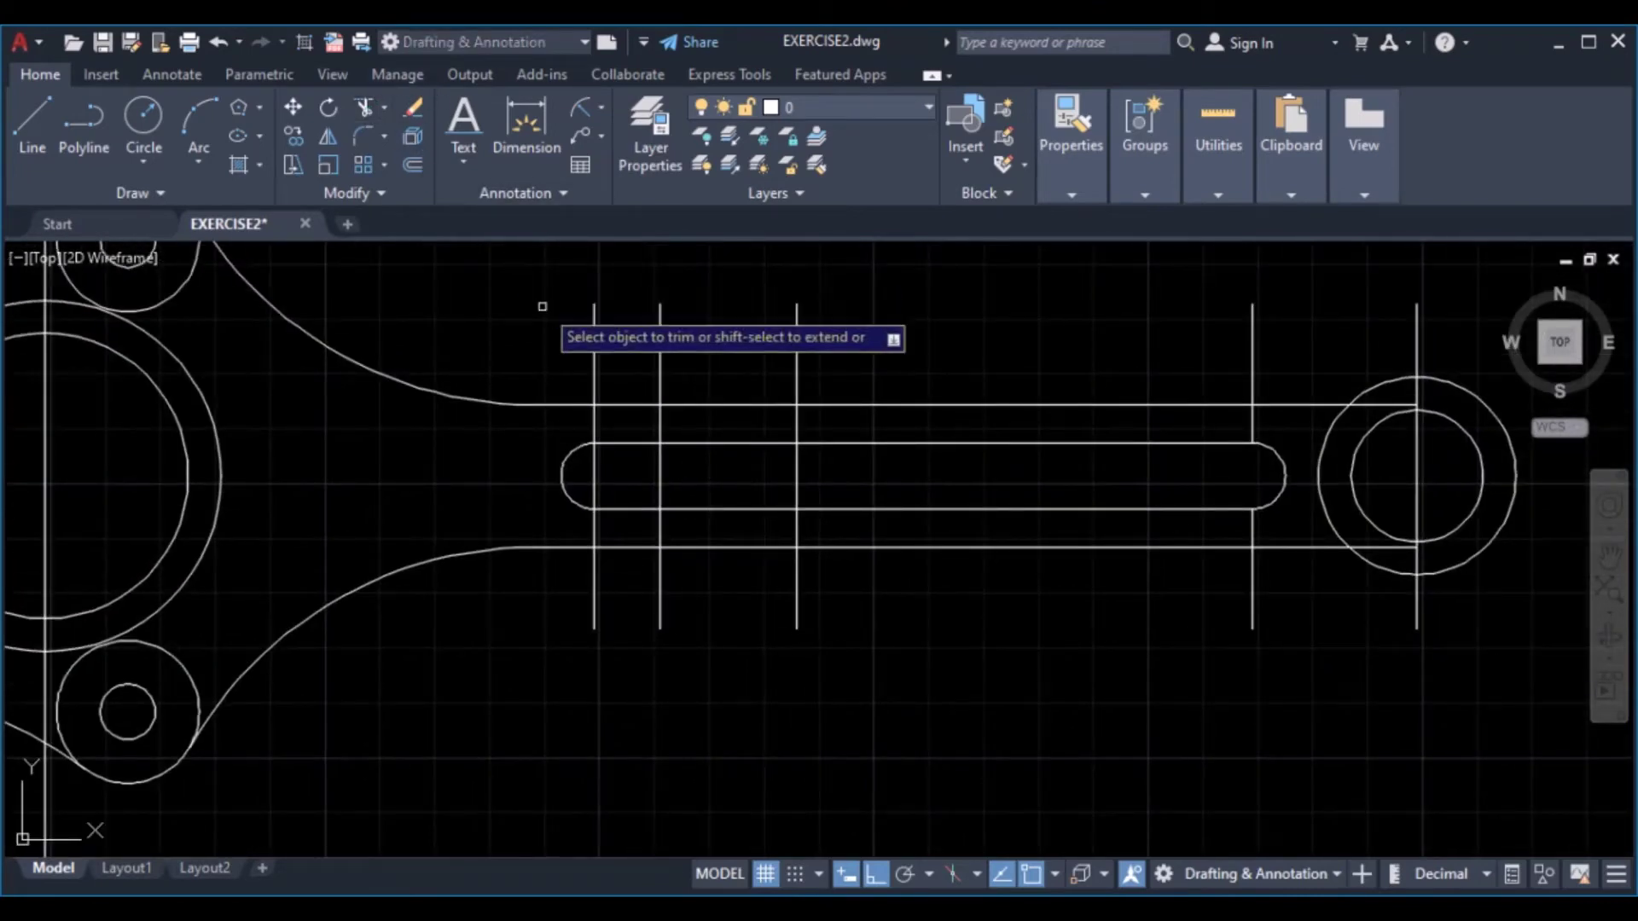
pyautogui.moveTo(830, 463)
pyautogui.mouseDown()
pyautogui.moveTo(623, 460)
pyautogui.moveTo(674, 467)
pyautogui.mouseUp()
pyautogui.moveTo(863, 365); pyautogui.dragTo(640, 359)
pyautogui.moveTo(844, 605); pyautogui.dragTo(646, 589)
pyautogui.press('Escape')
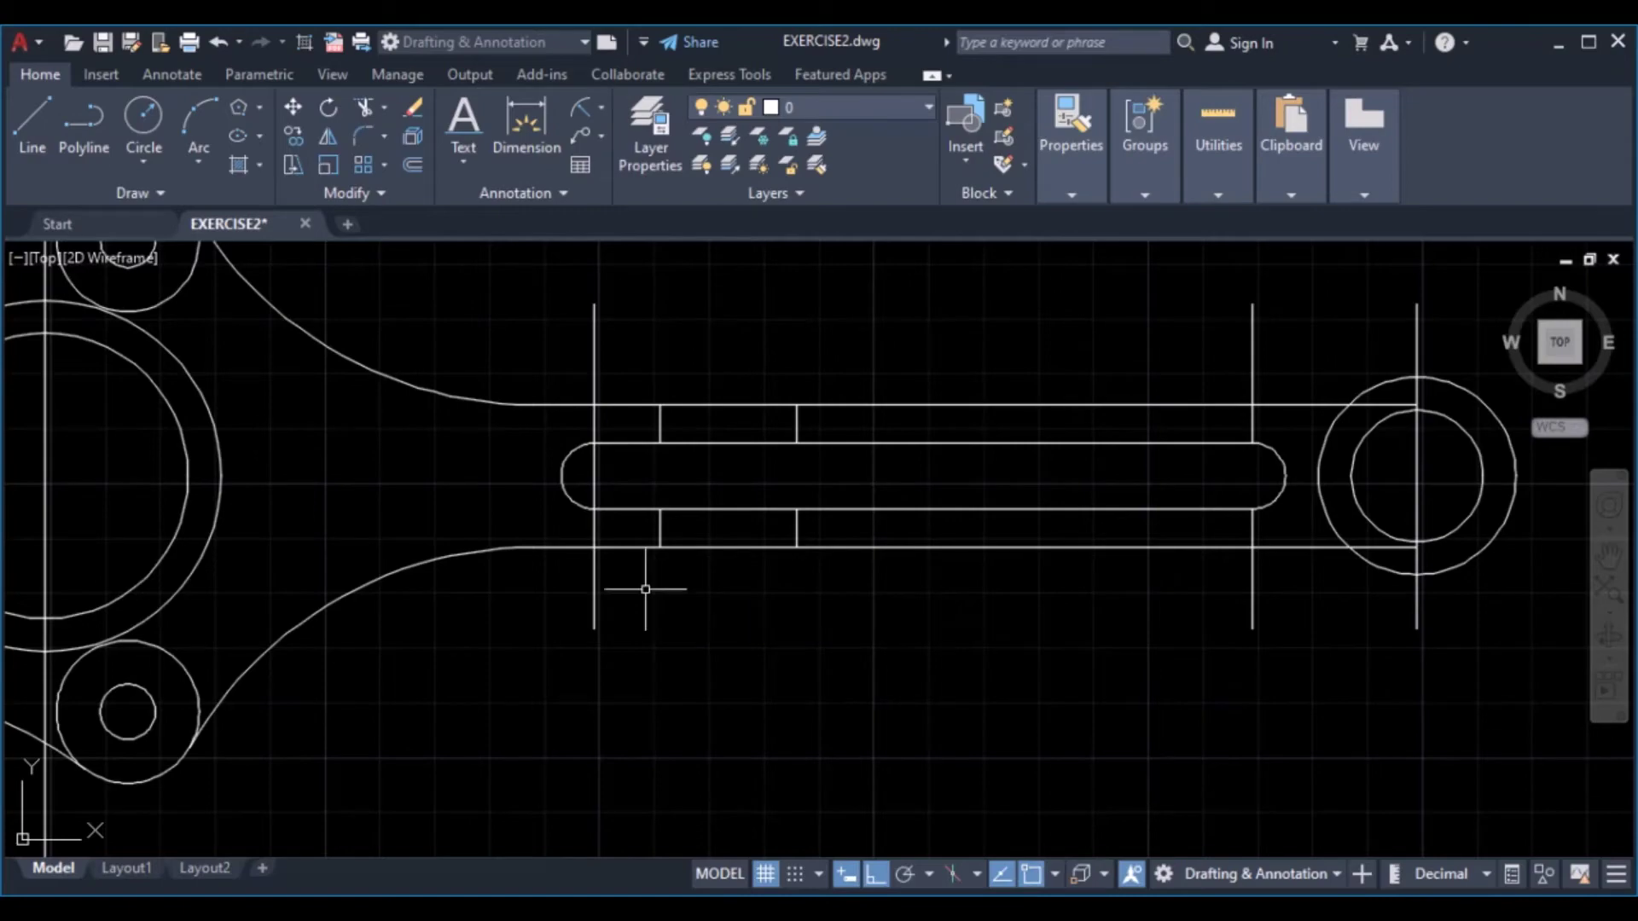
# Examine the reference lever for how the handle edges taper toward the end circles and the spacing that defines them
pyautogui.scroll(-3, 628, 585)
pyautogui.moveTo(629, 640); pyautogui.dragTo(724, 840, button='middle')
pyautogui.moveTo(651, 587); pyautogui.dragTo(632, 427, button='middle')
pyautogui.scroll(3, 847, 687)
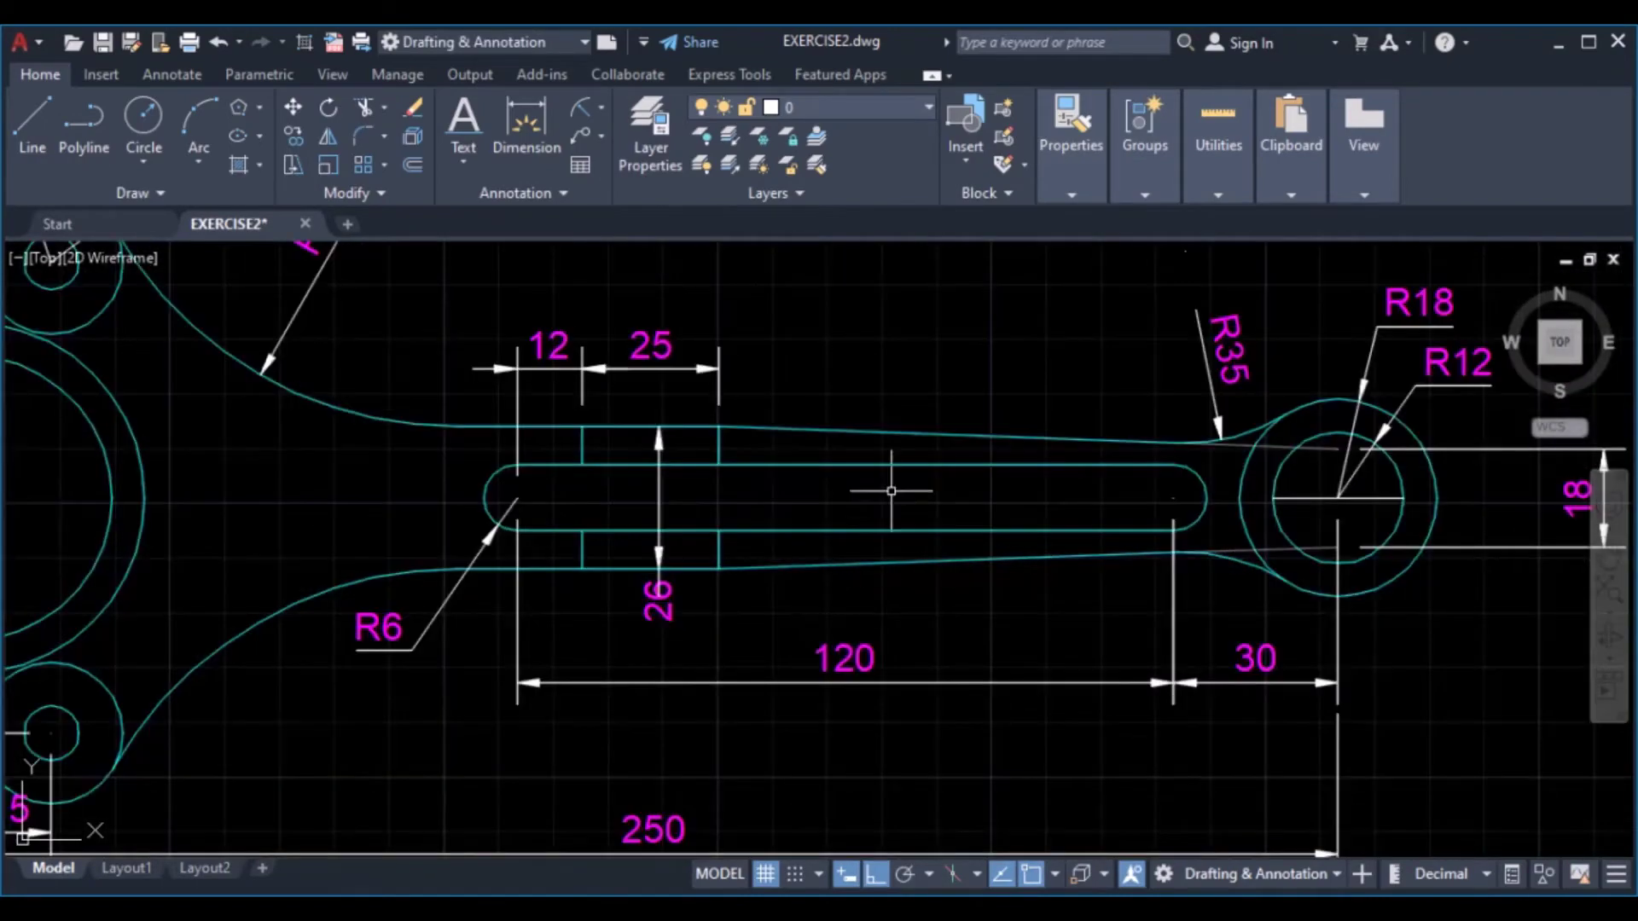
pyautogui.moveTo(892, 478); pyautogui.dragTo(875, 519, button='middle')
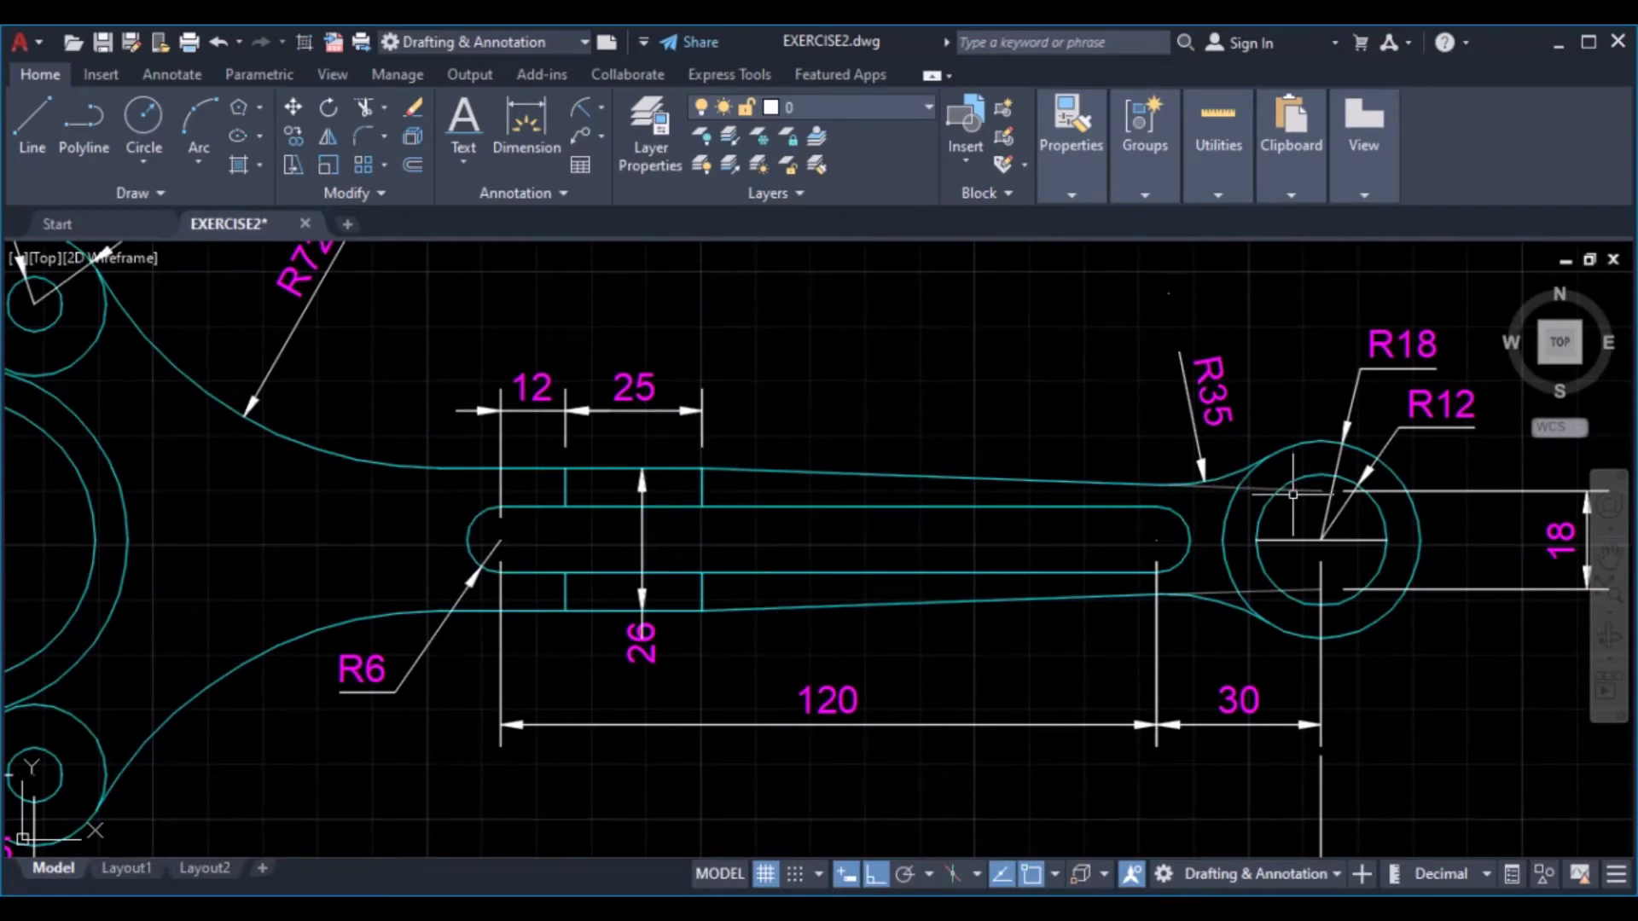
pyautogui.moveTo(1316, 536); pyautogui.dragTo(1169, 539, button='middle')
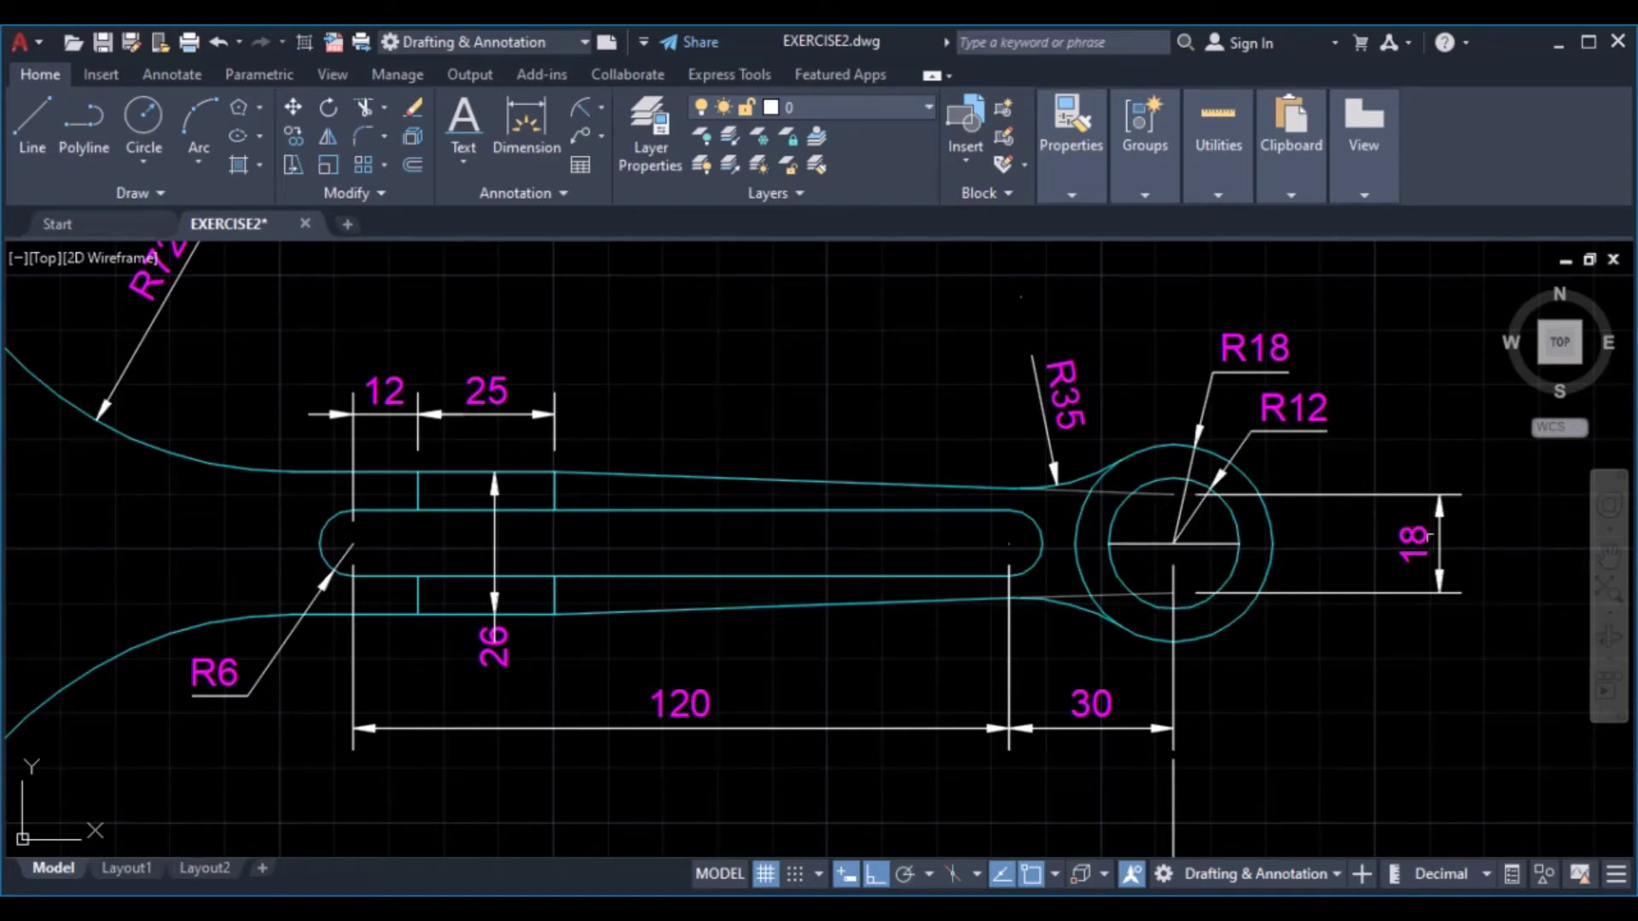
pyautogui.scroll(-5, 887, 375)
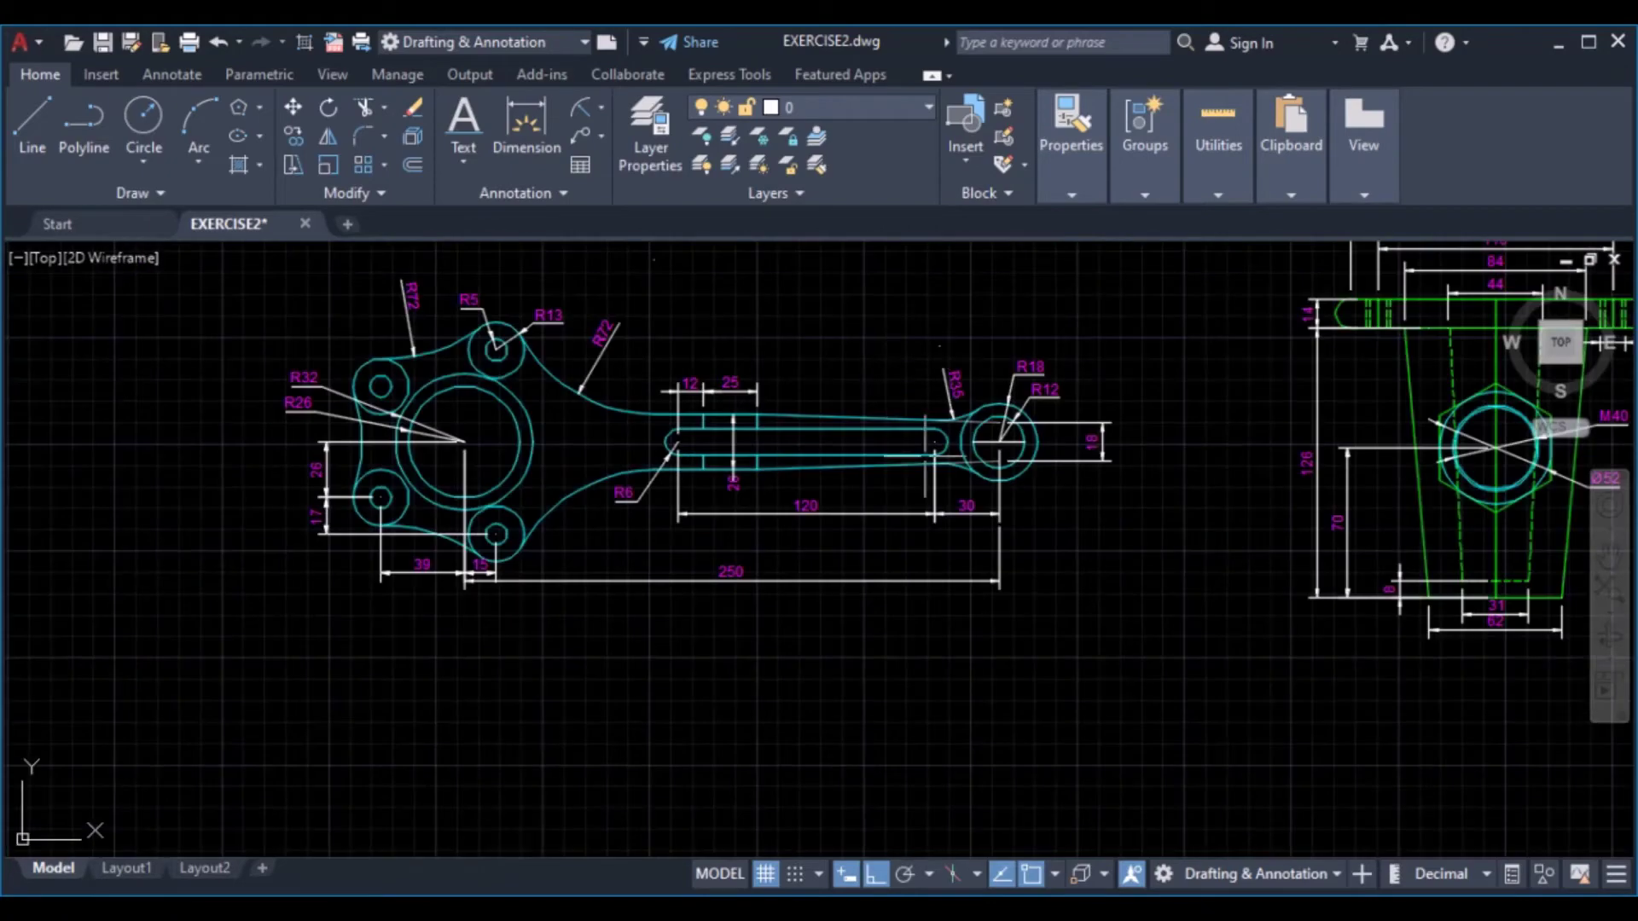
pyautogui.scroll(4, 904, 439)
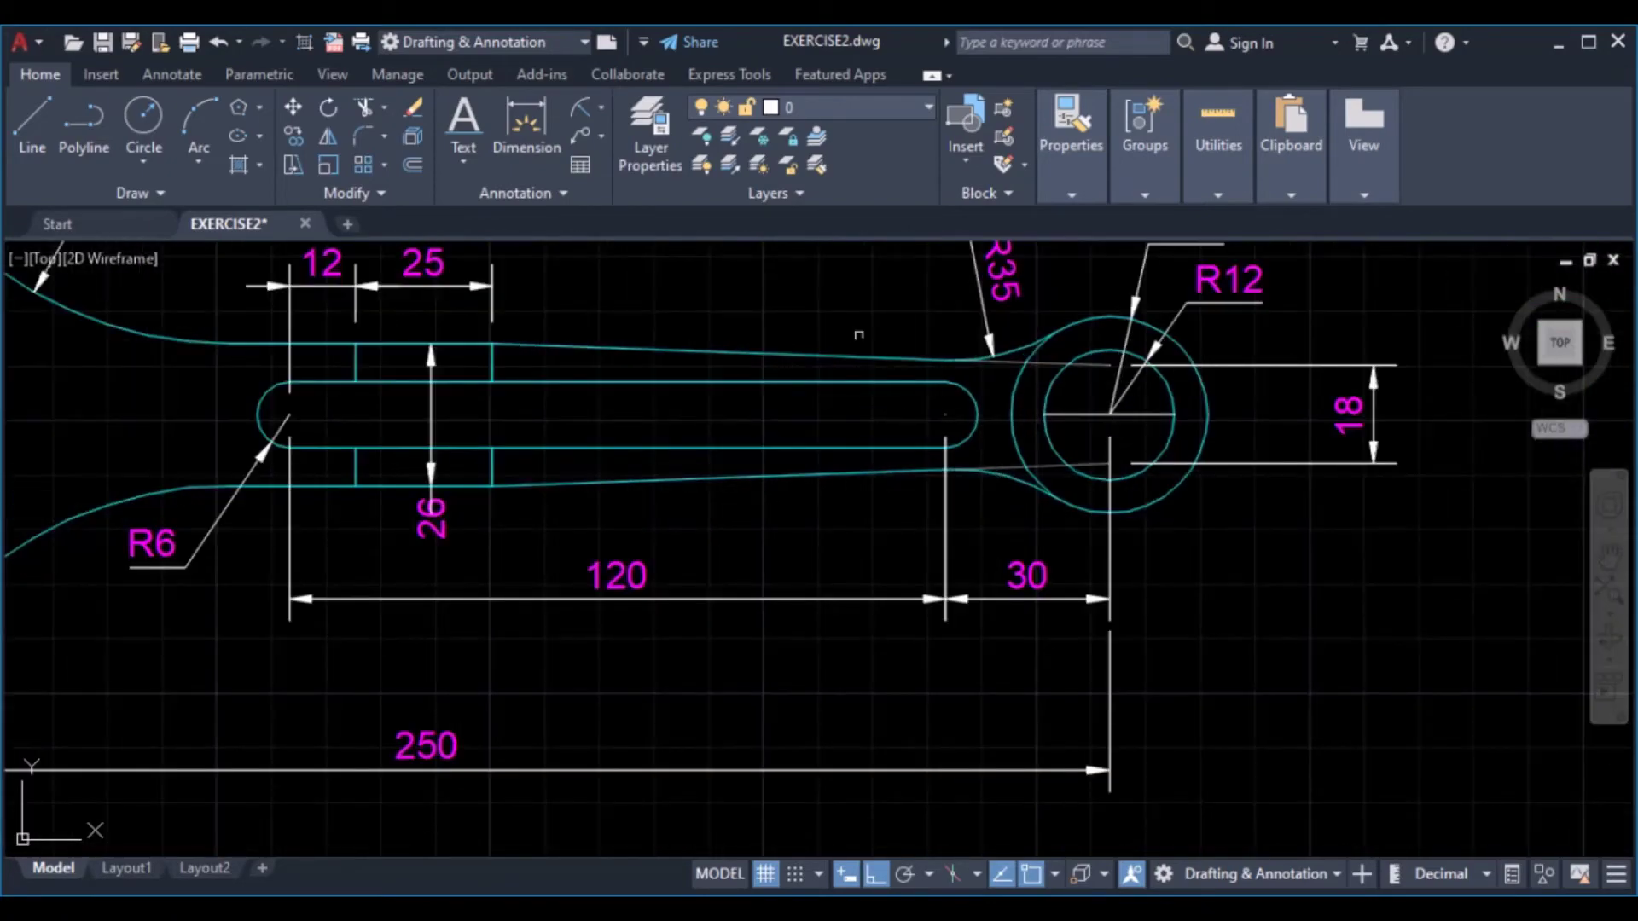
pyautogui.scroll(-5, 853, 329)
# Draw a horizontal line across the inner end circle's diameter, from one side quadrant to the other
pyautogui.scroll(1, 1006, 501)
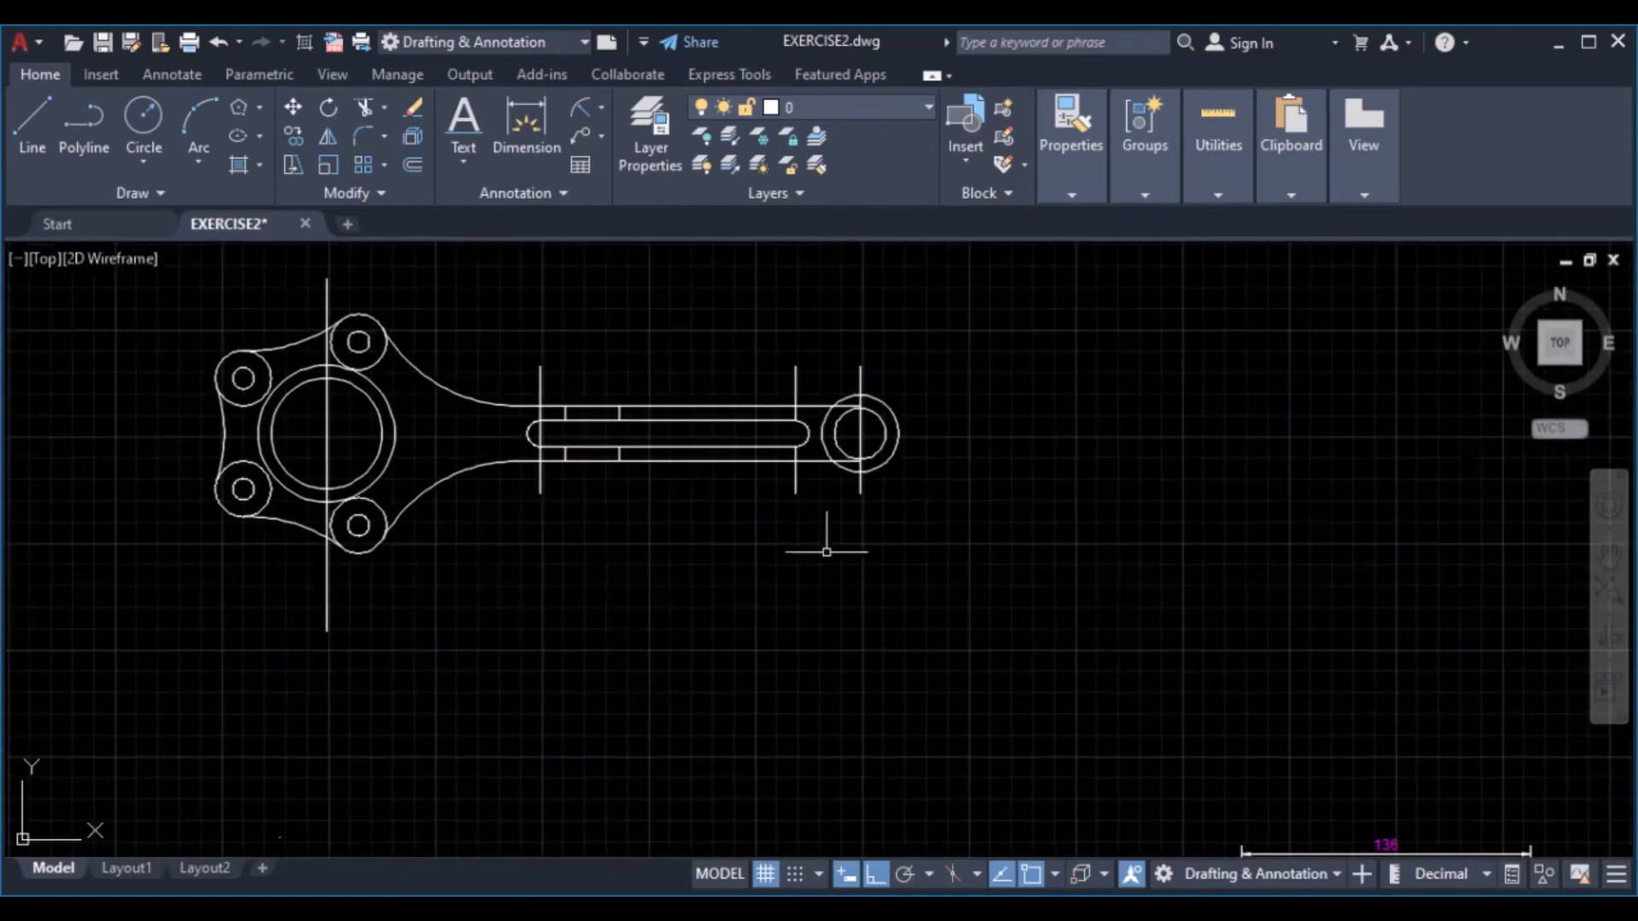
pyautogui.scroll(4, 778, 400)
pyautogui.scroll(-4, 301, 411)
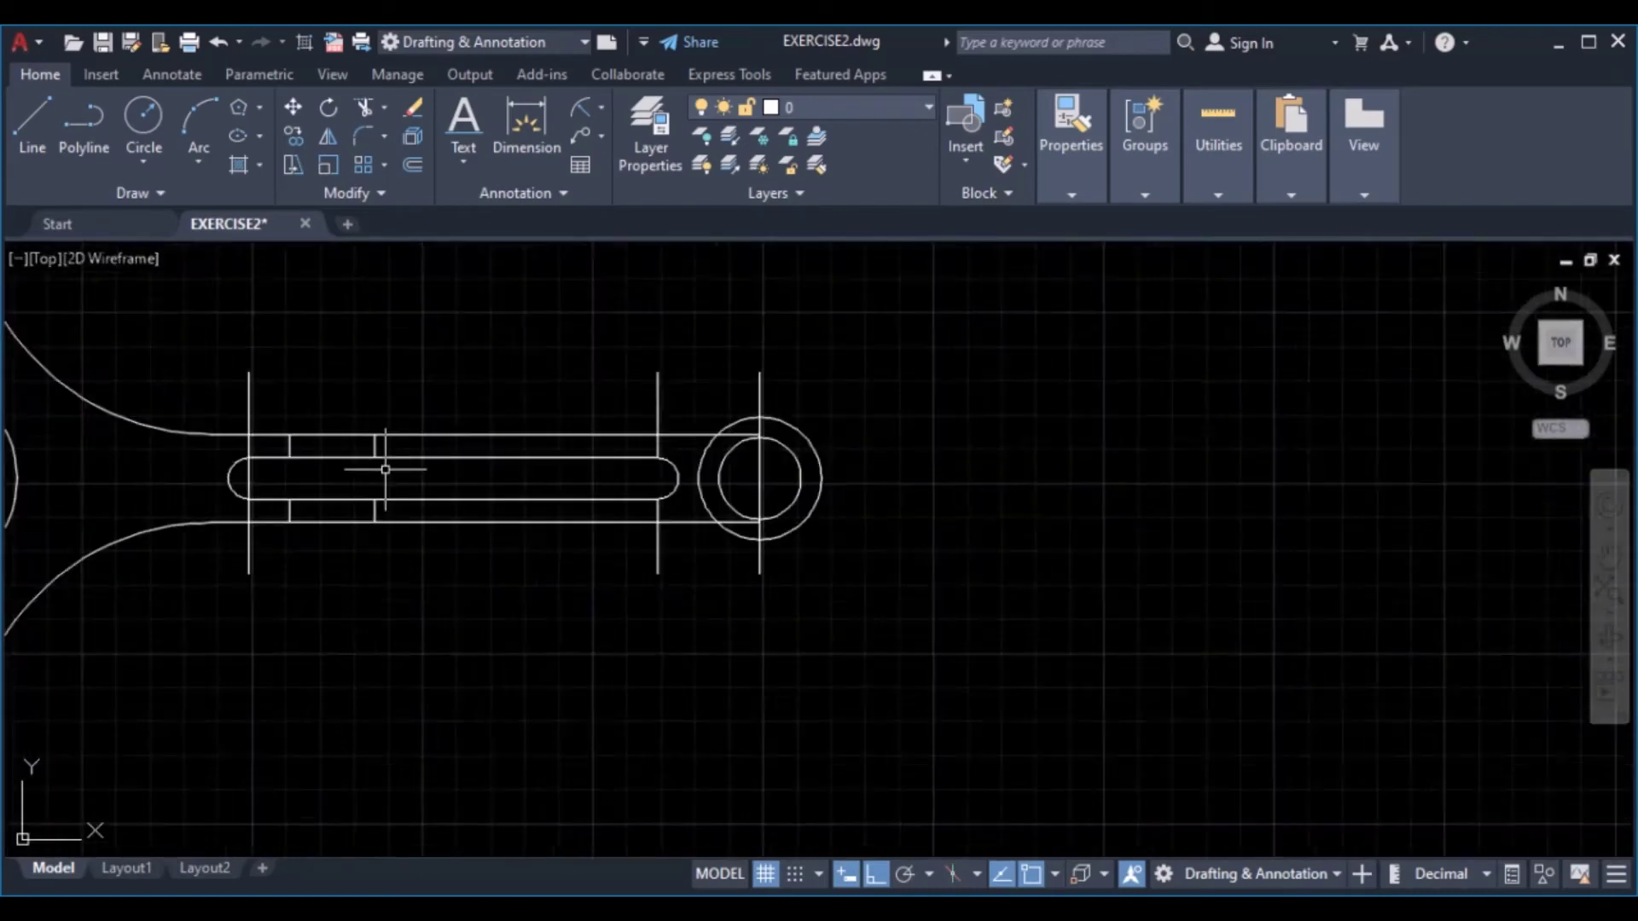
pyautogui.click(38, 109)
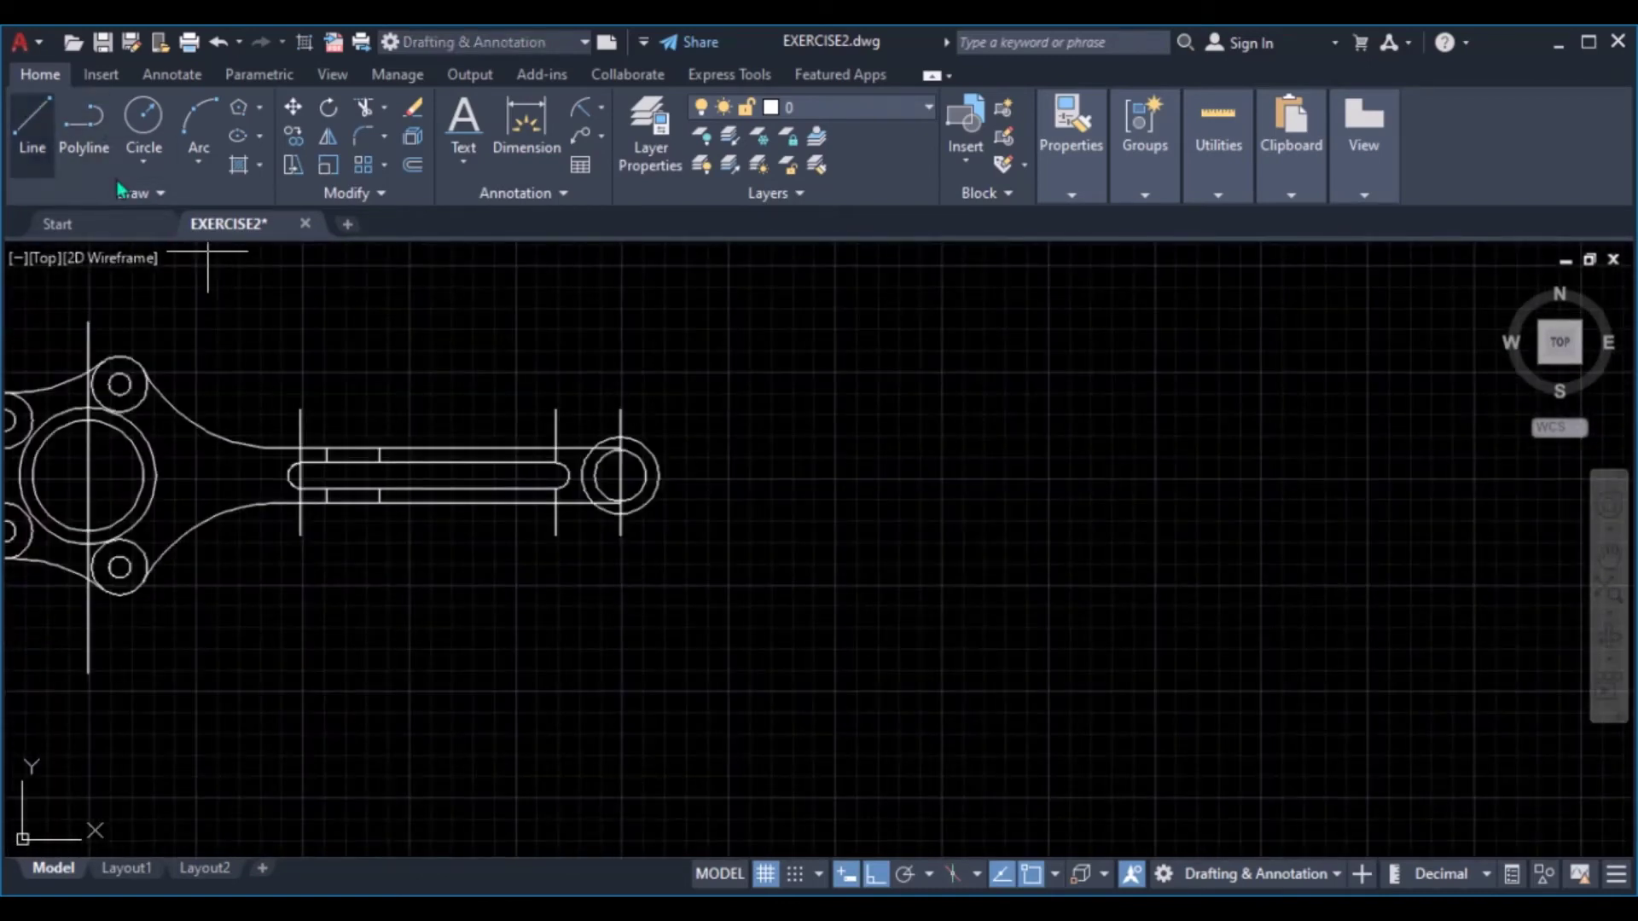
pyautogui.scroll(3, 622, 487)
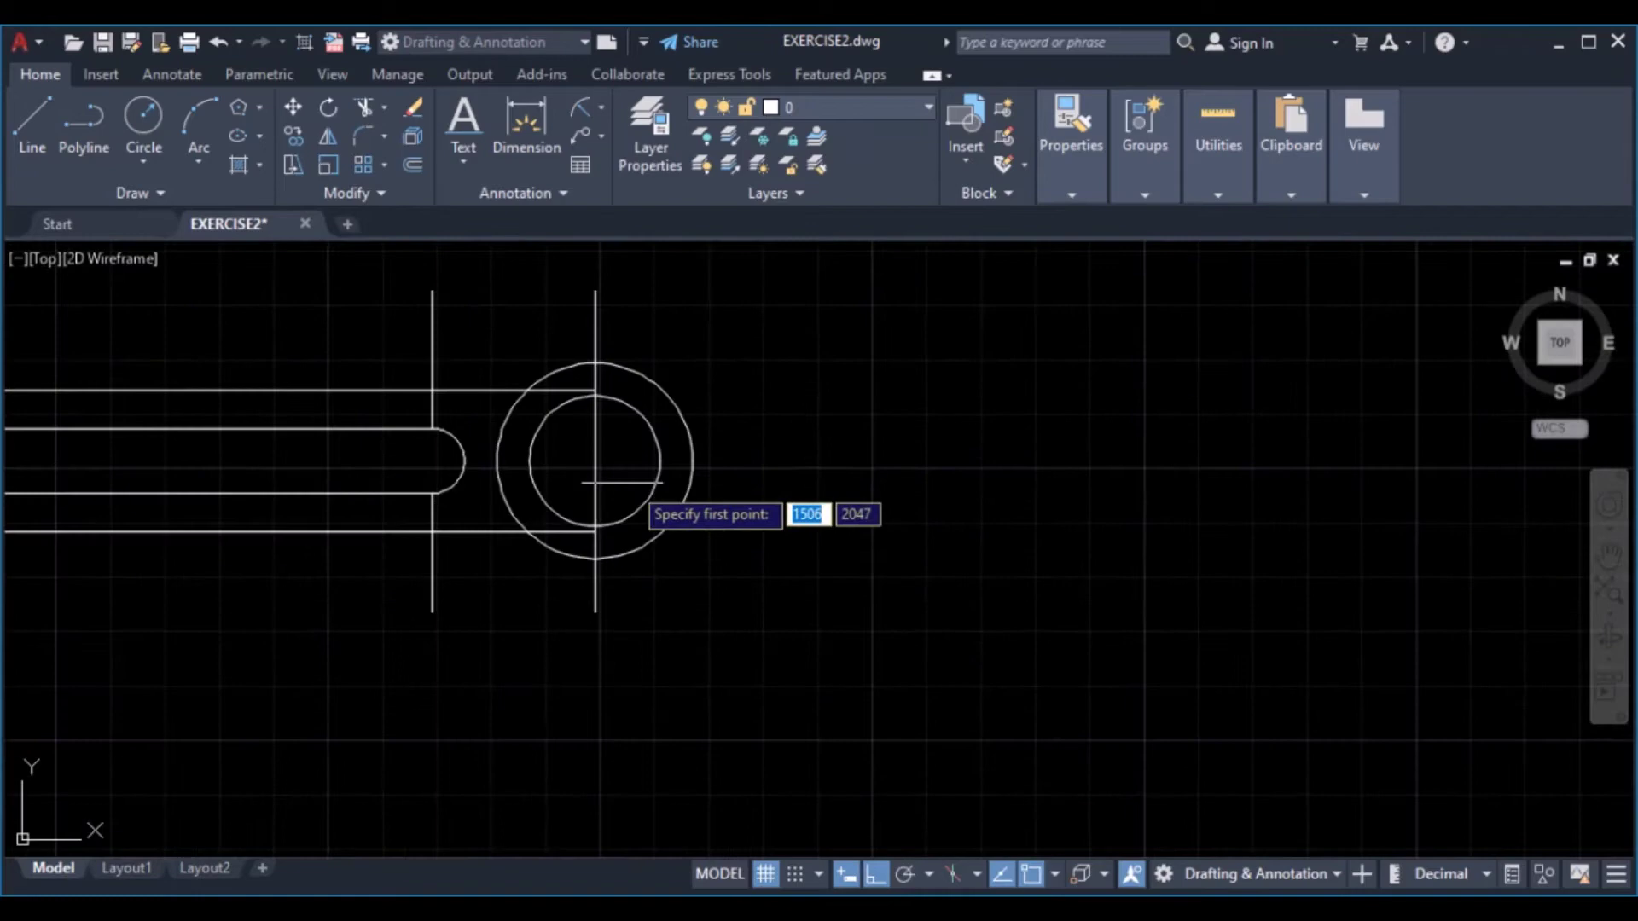
pyautogui.click(529, 461)
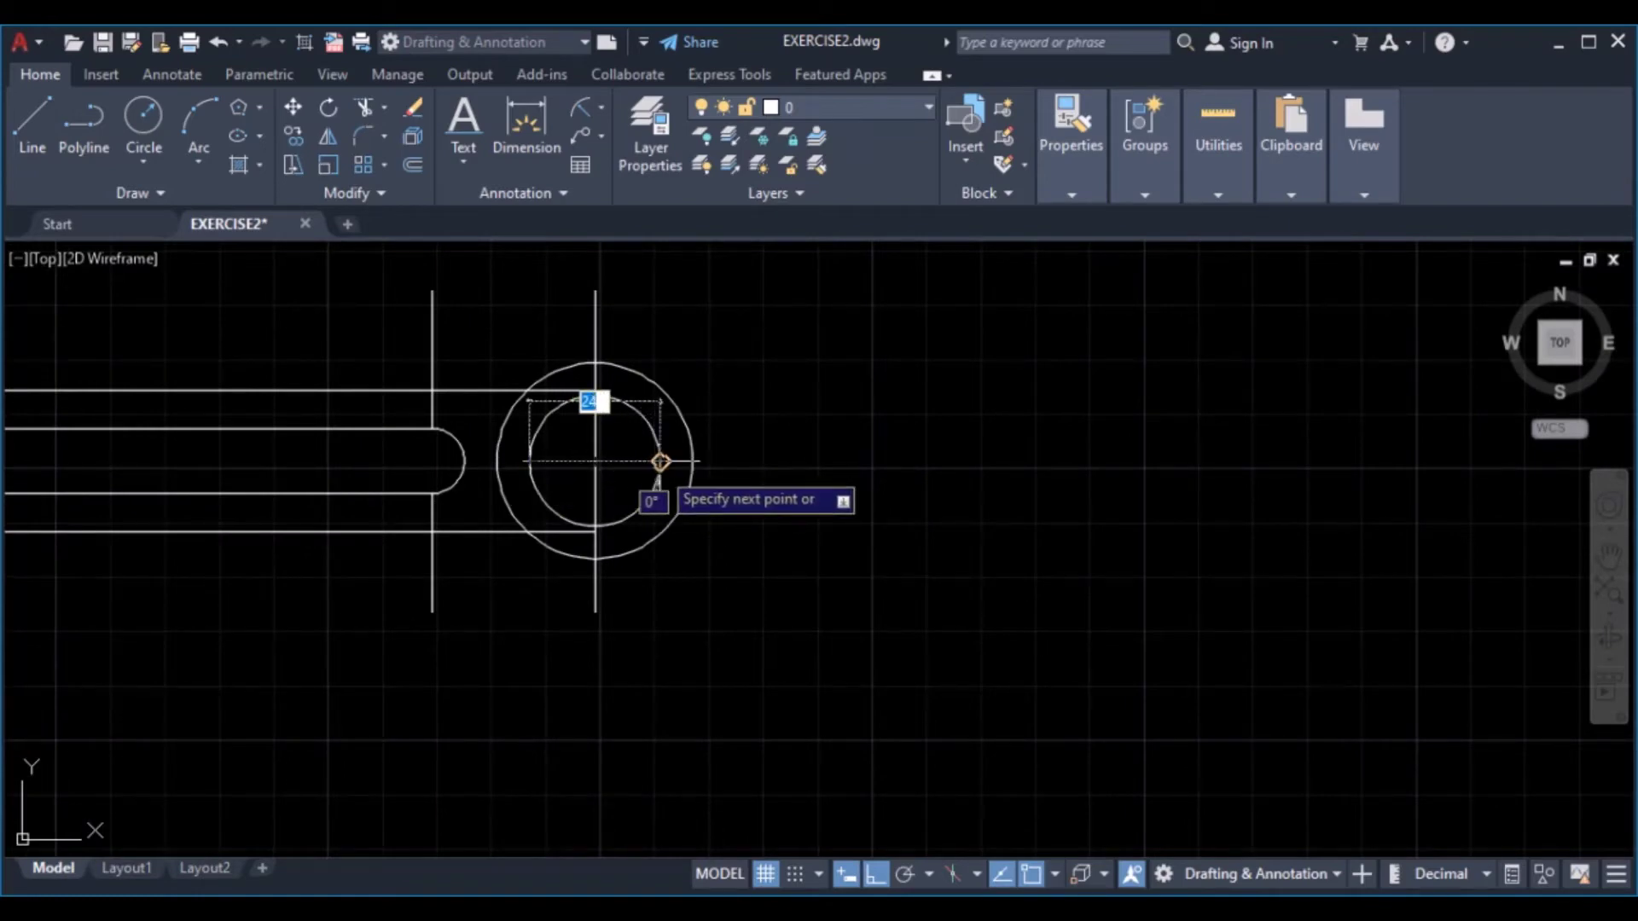
pyautogui.click(660, 461)
pyautogui.press('Return')
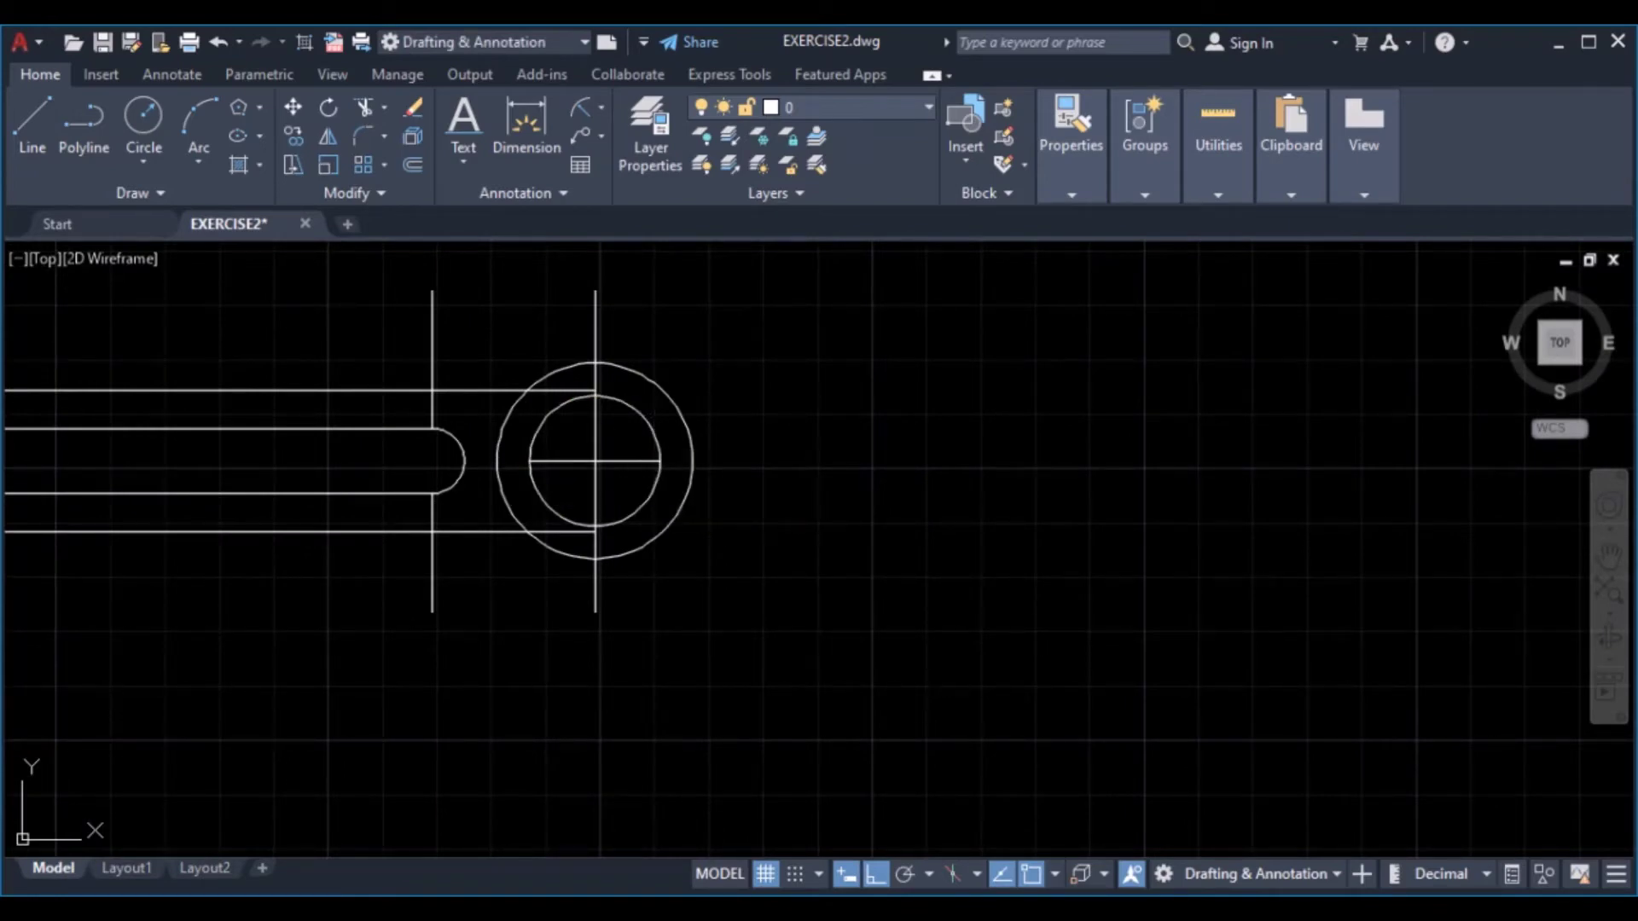
# Offset the inner end circle's horizontal diameter line by 9 both above and below
pyautogui.click(413, 166)
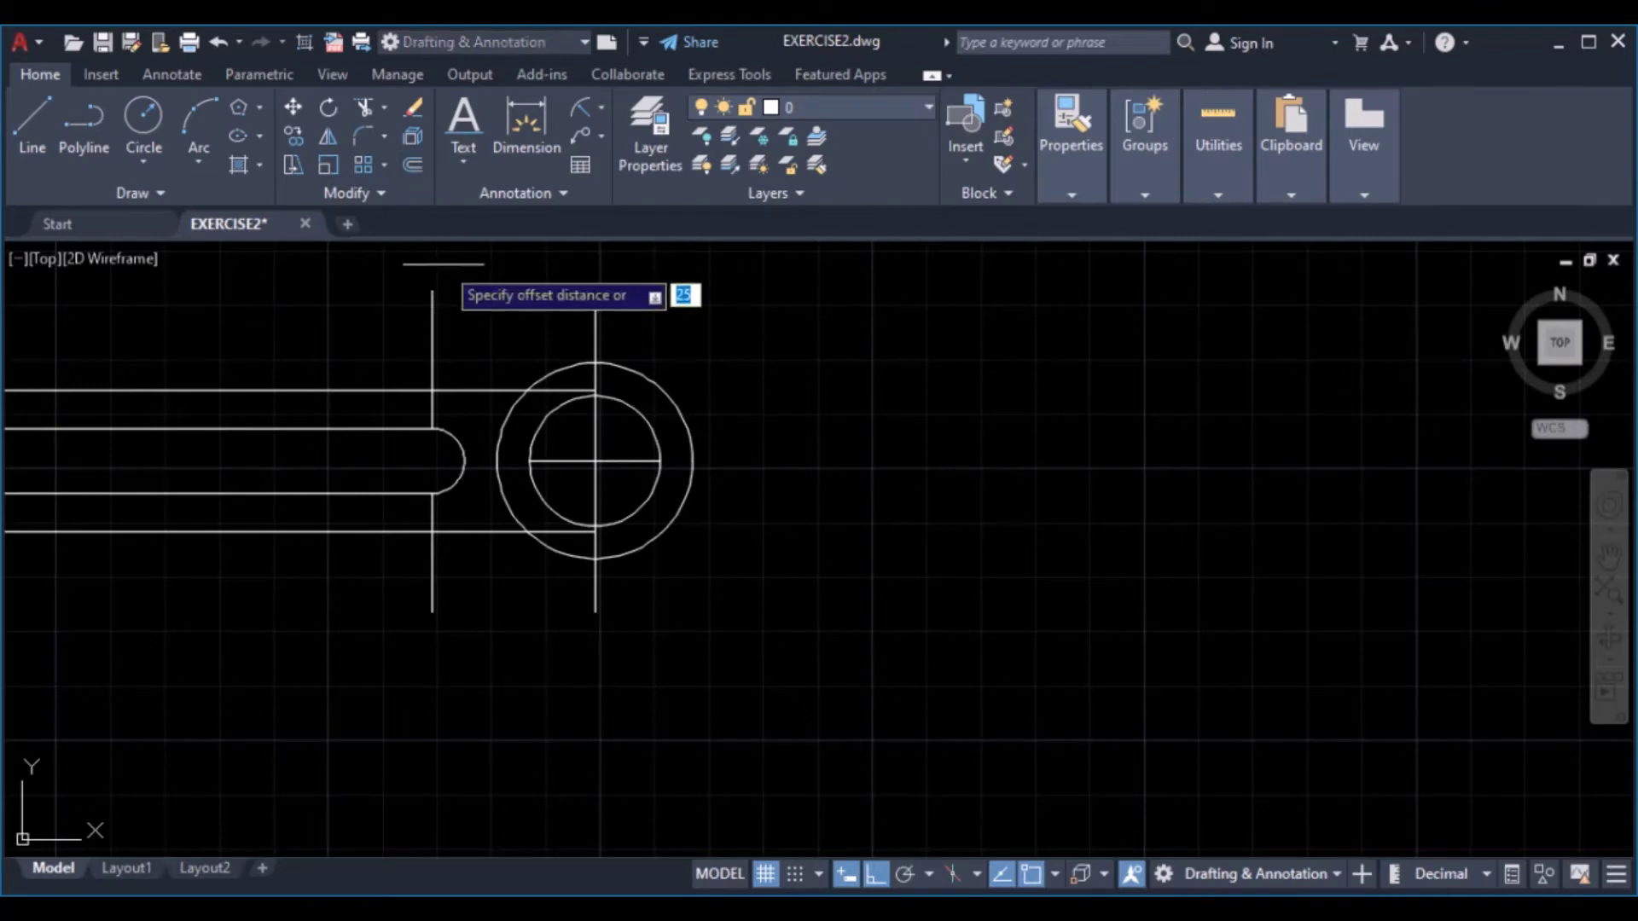
pyautogui.write('9')
pyautogui.press('Return')
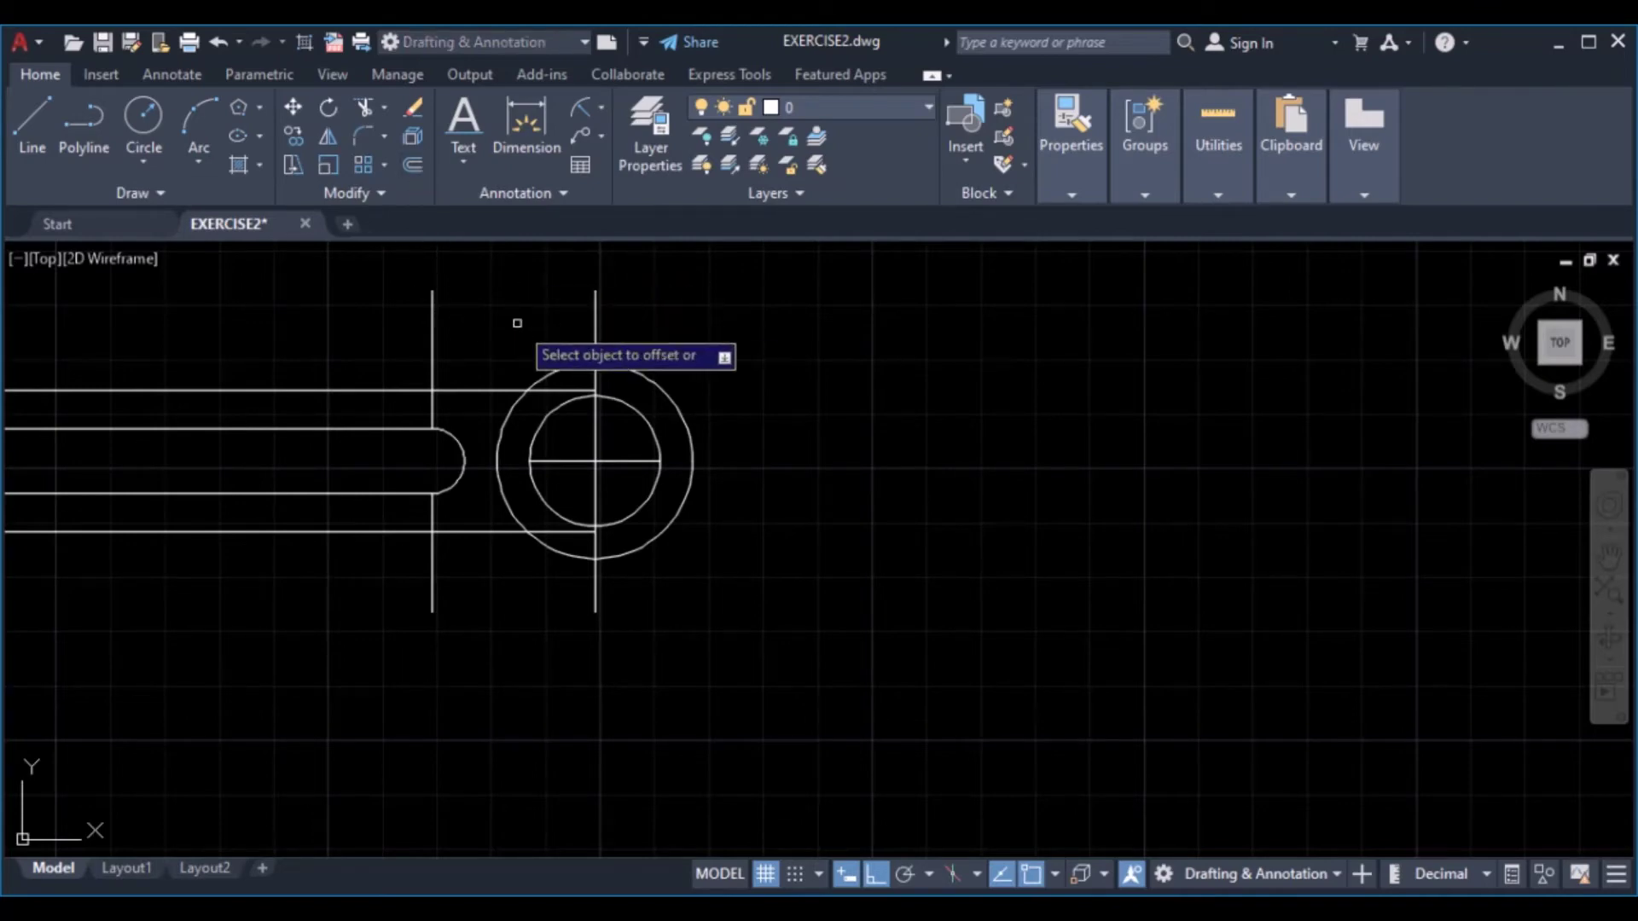
pyautogui.click(541, 458)
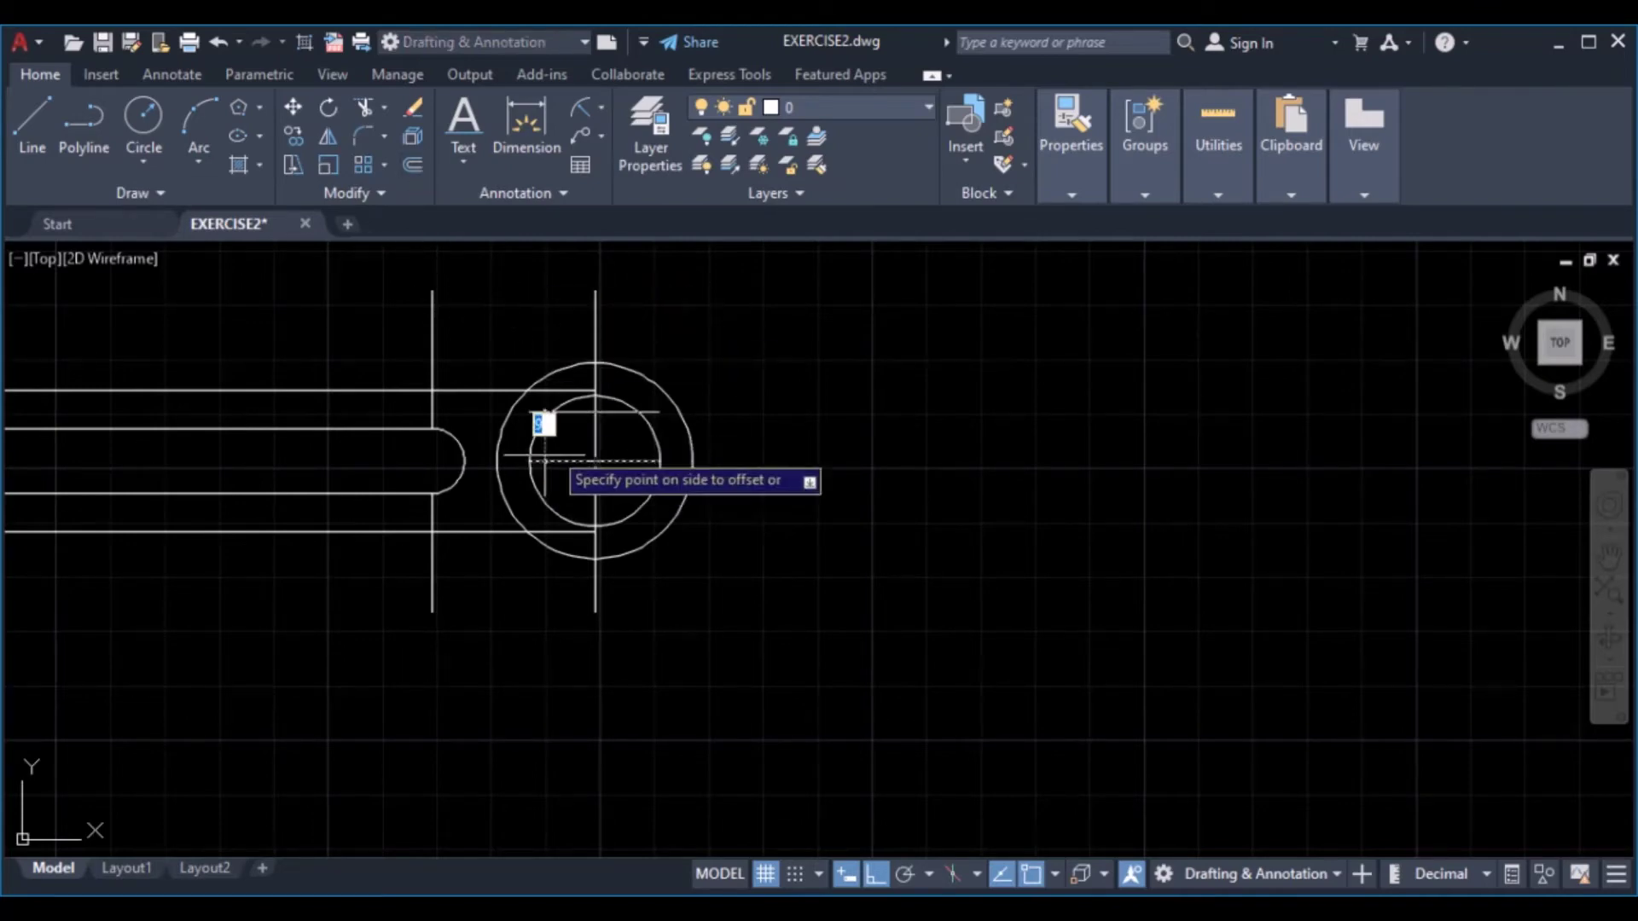
pyautogui.click(542, 426)
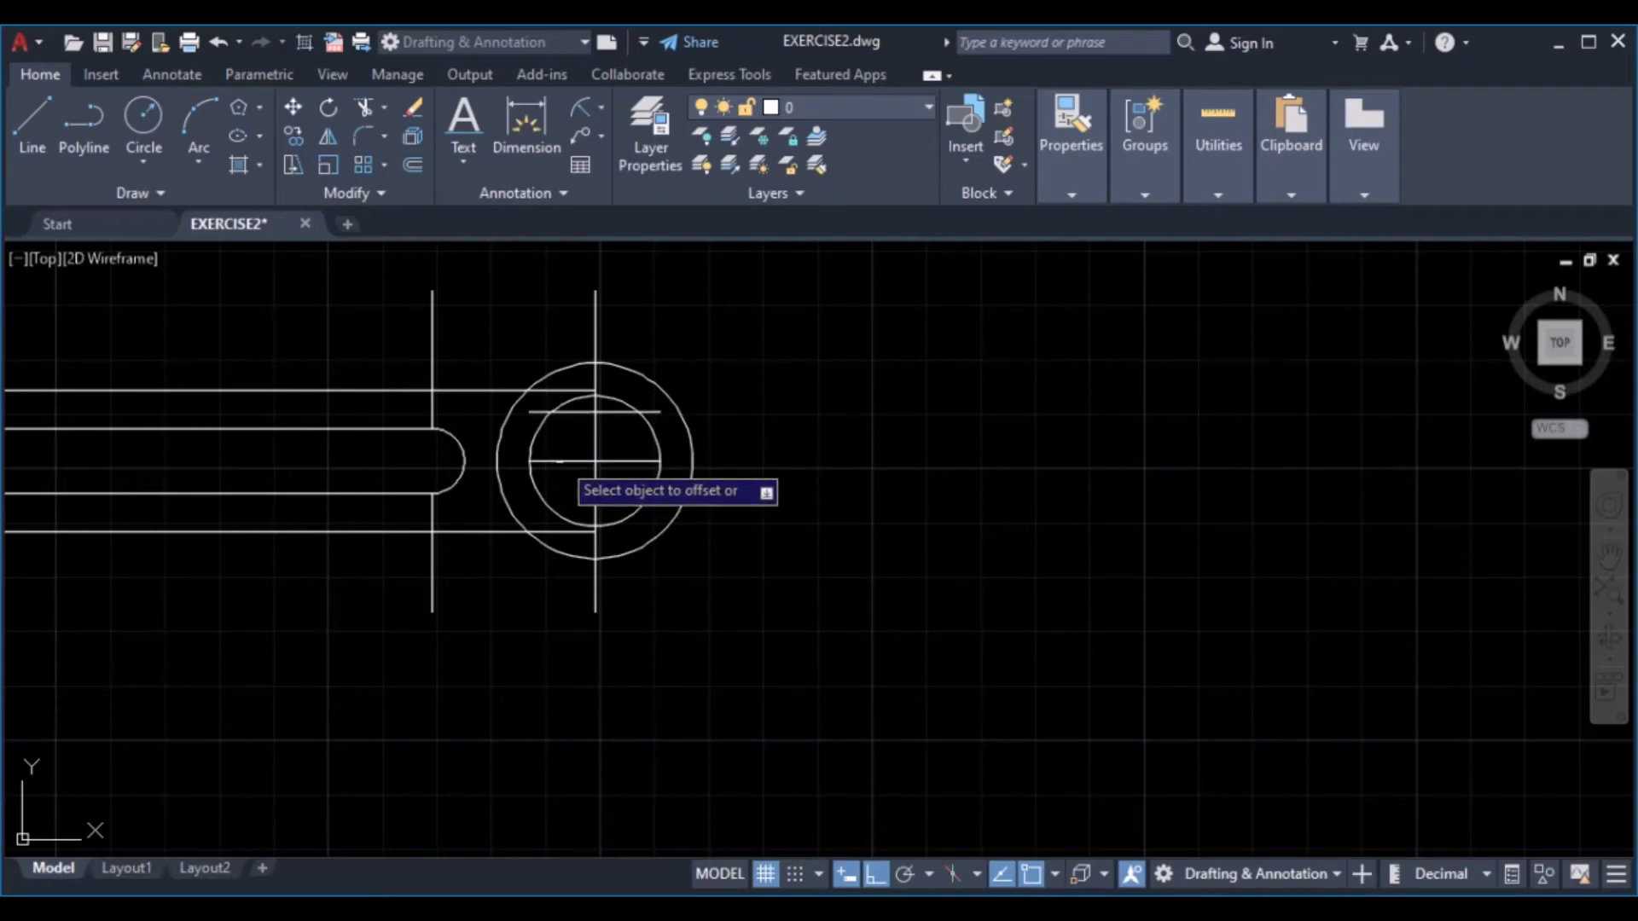
pyautogui.click(558, 459)
pyautogui.click(558, 496)
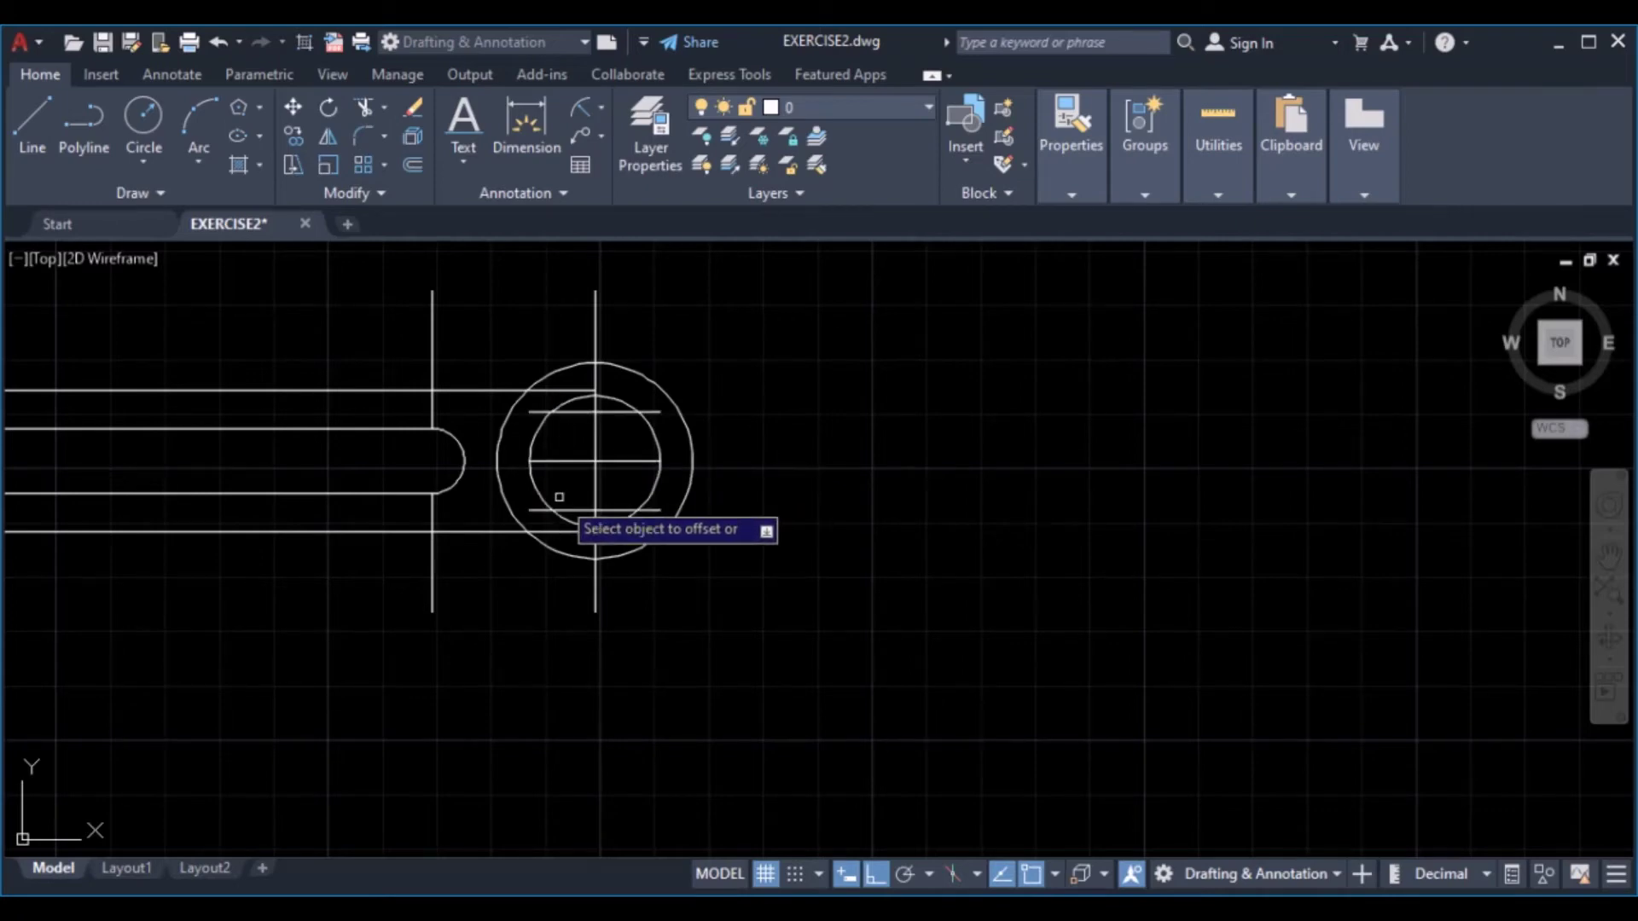
pyautogui.press('Escape')
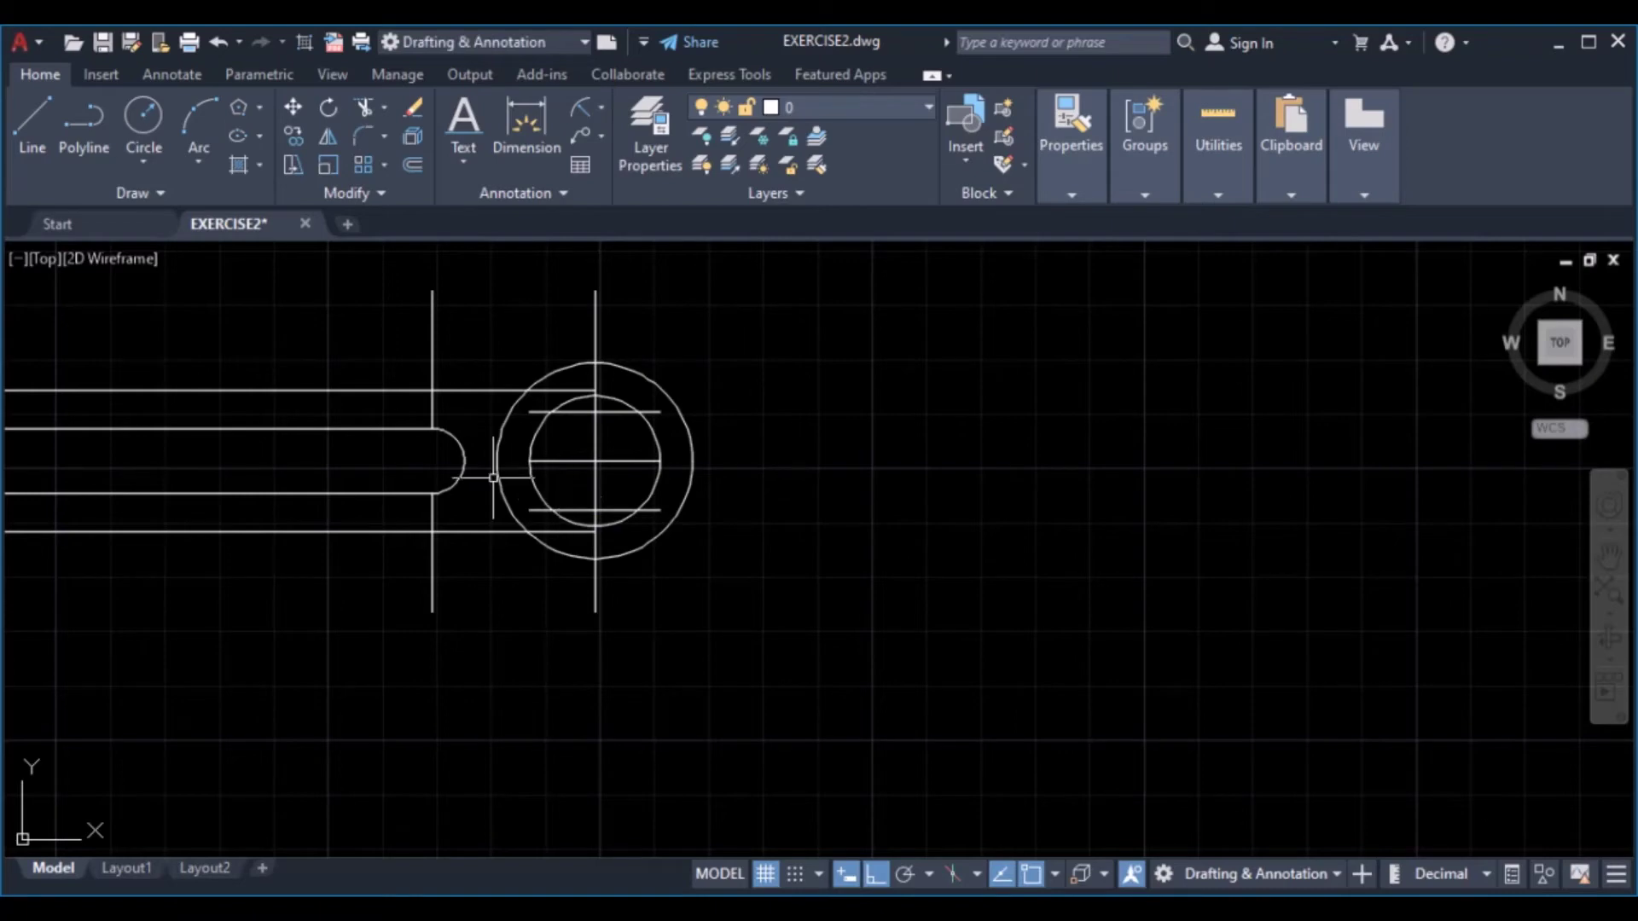
# Trim both straight handle edges between the outer short cross lines and the vertical line at the slot's far end
pyautogui.scroll(-2, 347, 347)
pyautogui.moveTo(332, 369); pyautogui.dragTo(828, 375, button='middle')
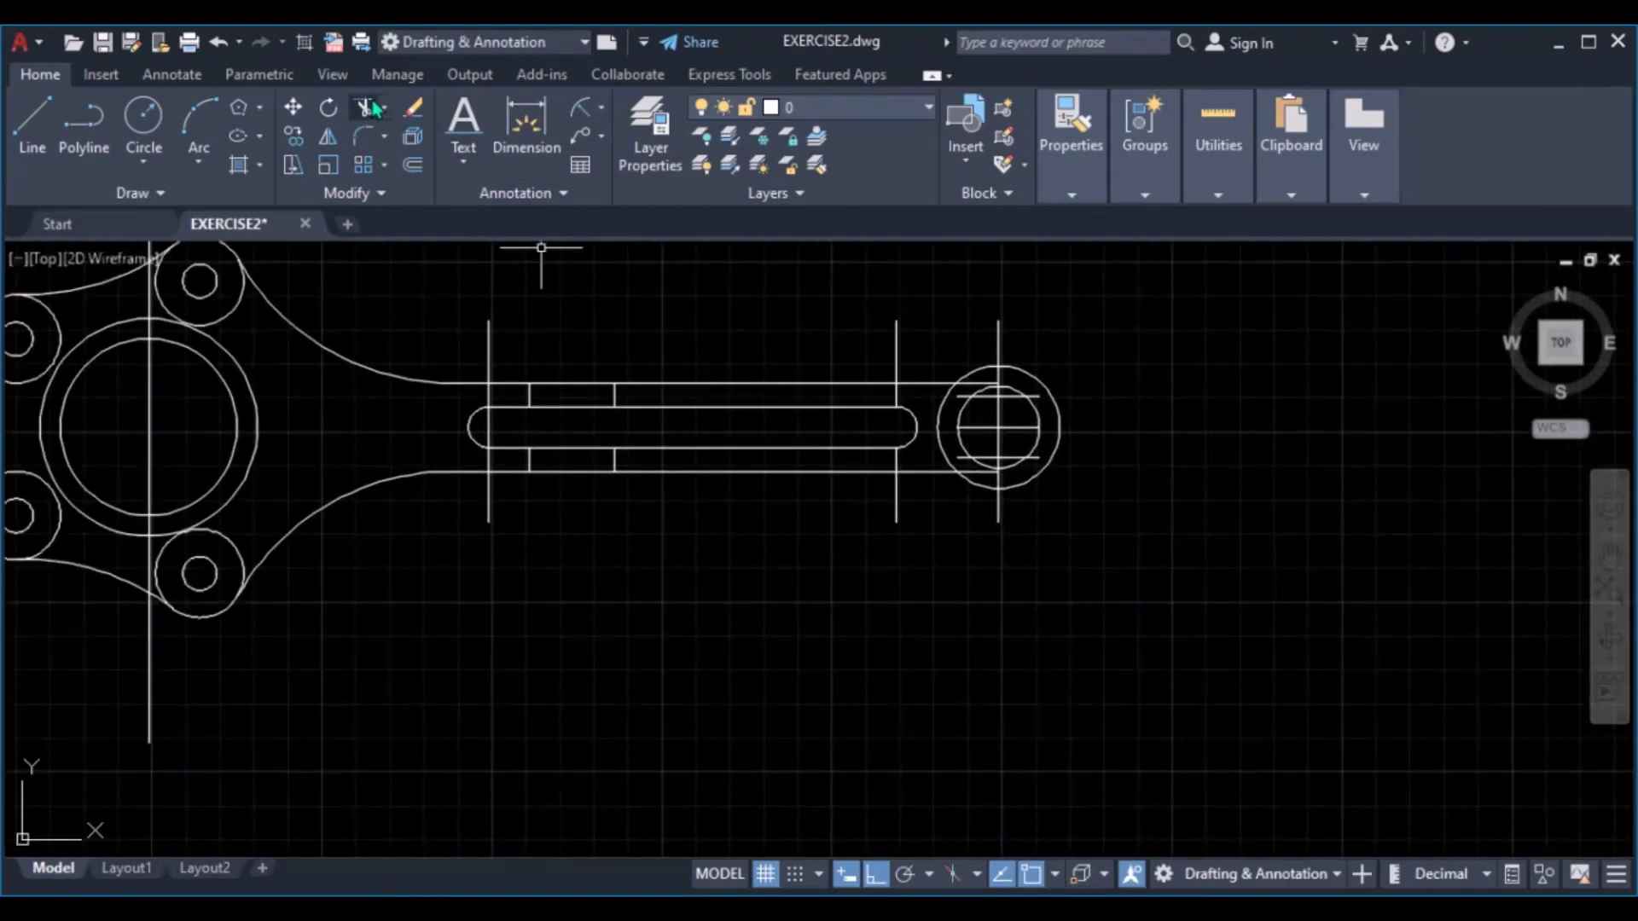
pyautogui.click(367, 106)
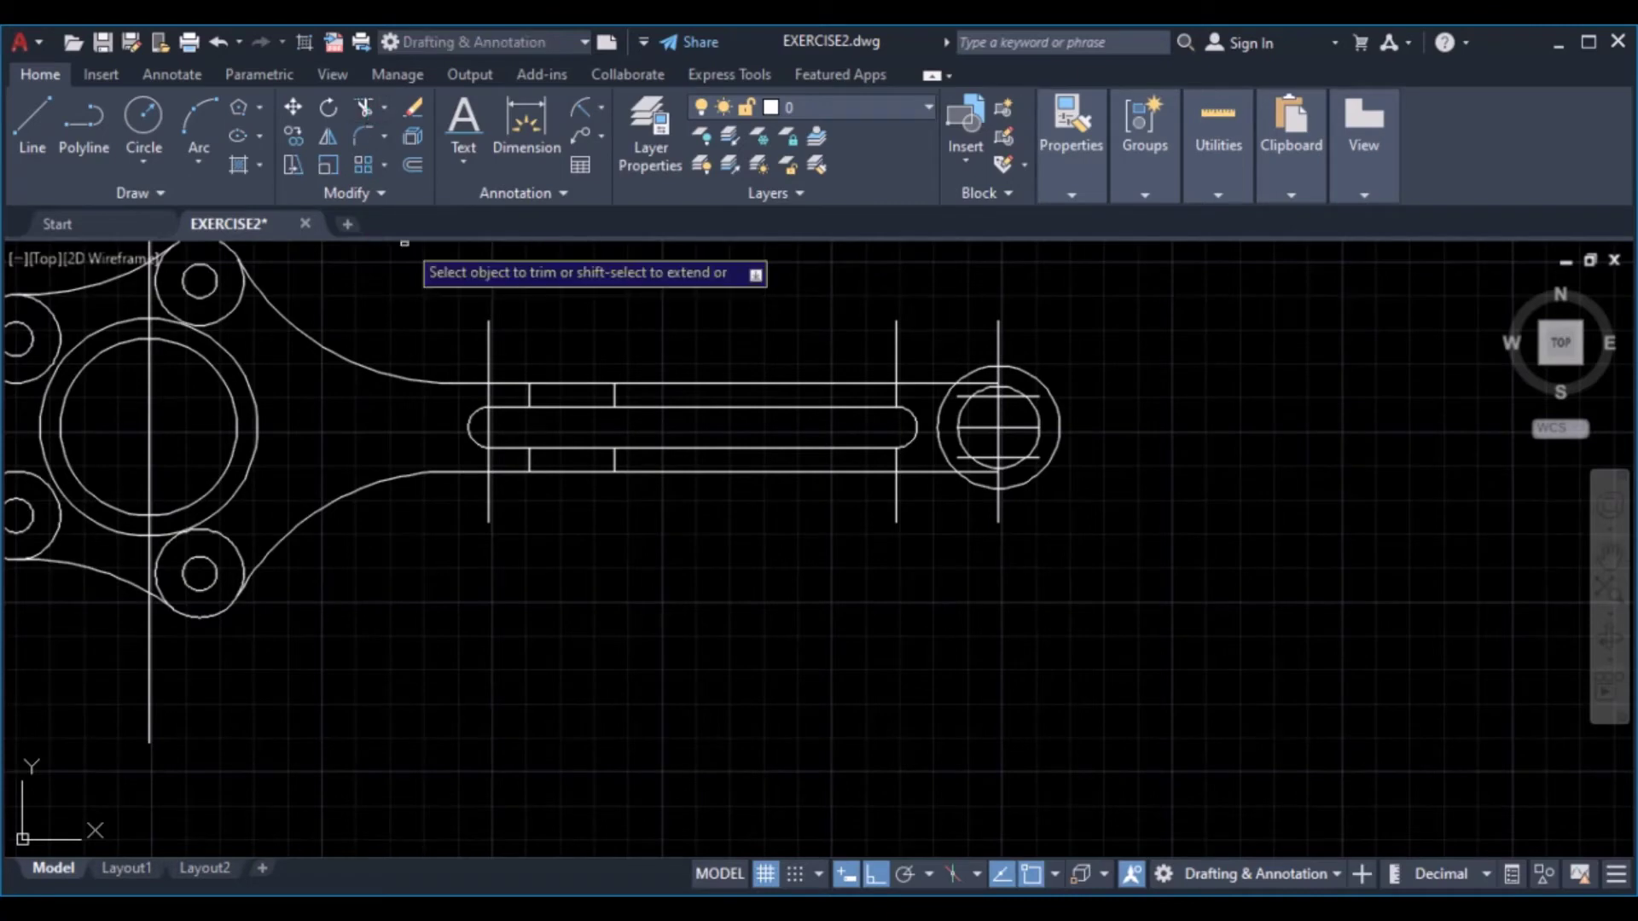
pyautogui.scroll(4, 674, 346)
pyautogui.click(691, 401)
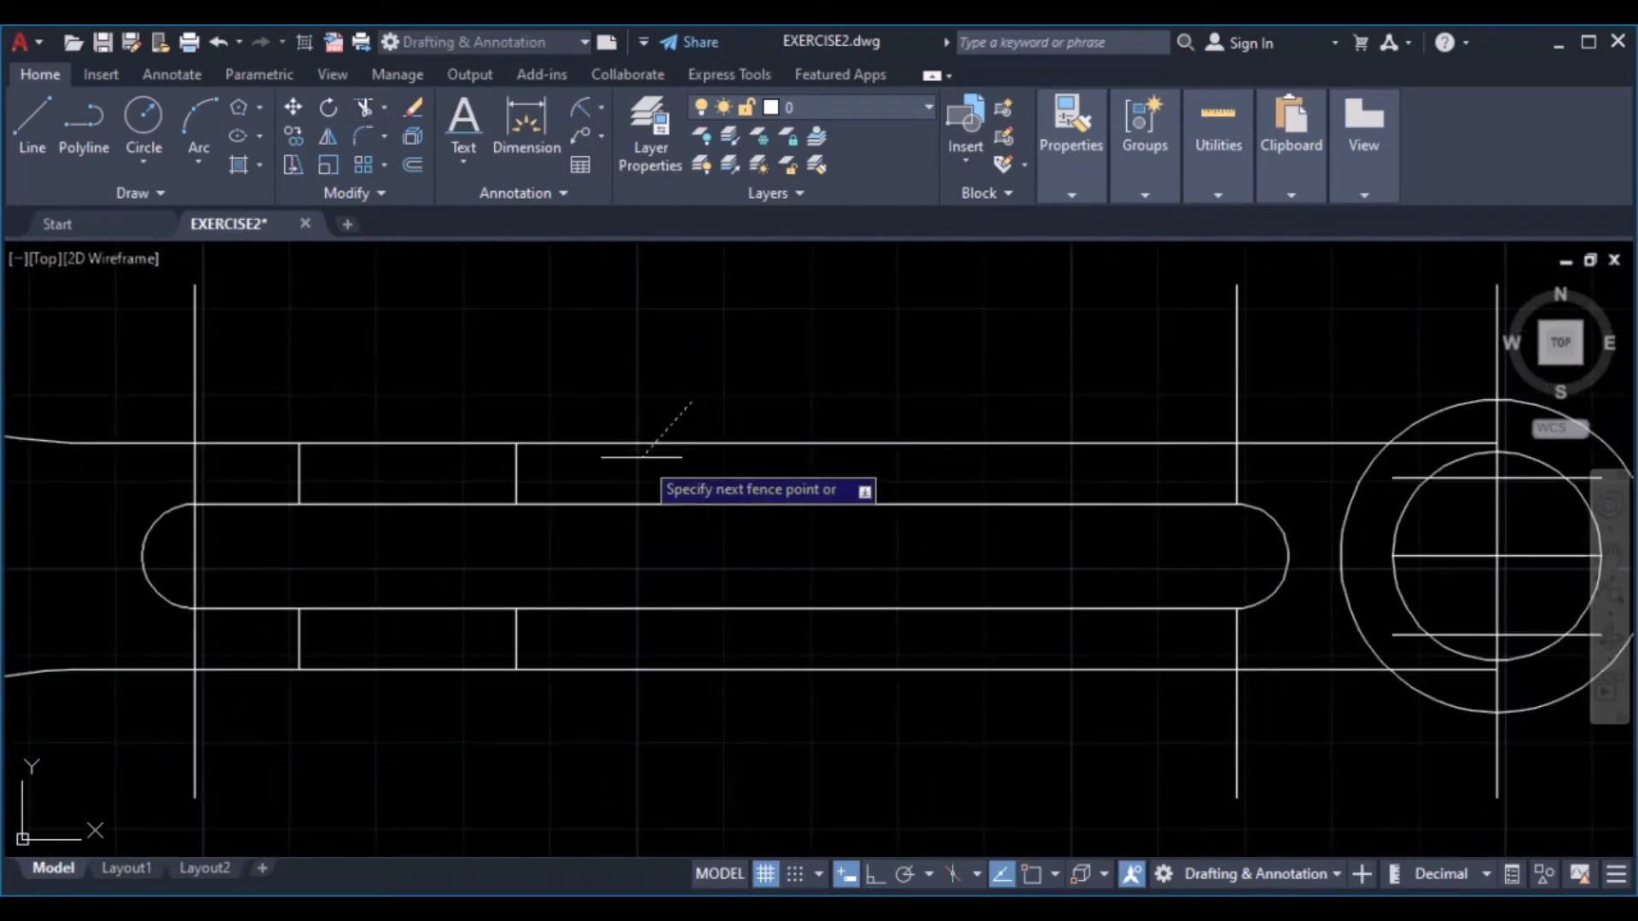
pyautogui.click(644, 456)
pyautogui.click(651, 640)
pyautogui.click(637, 675)
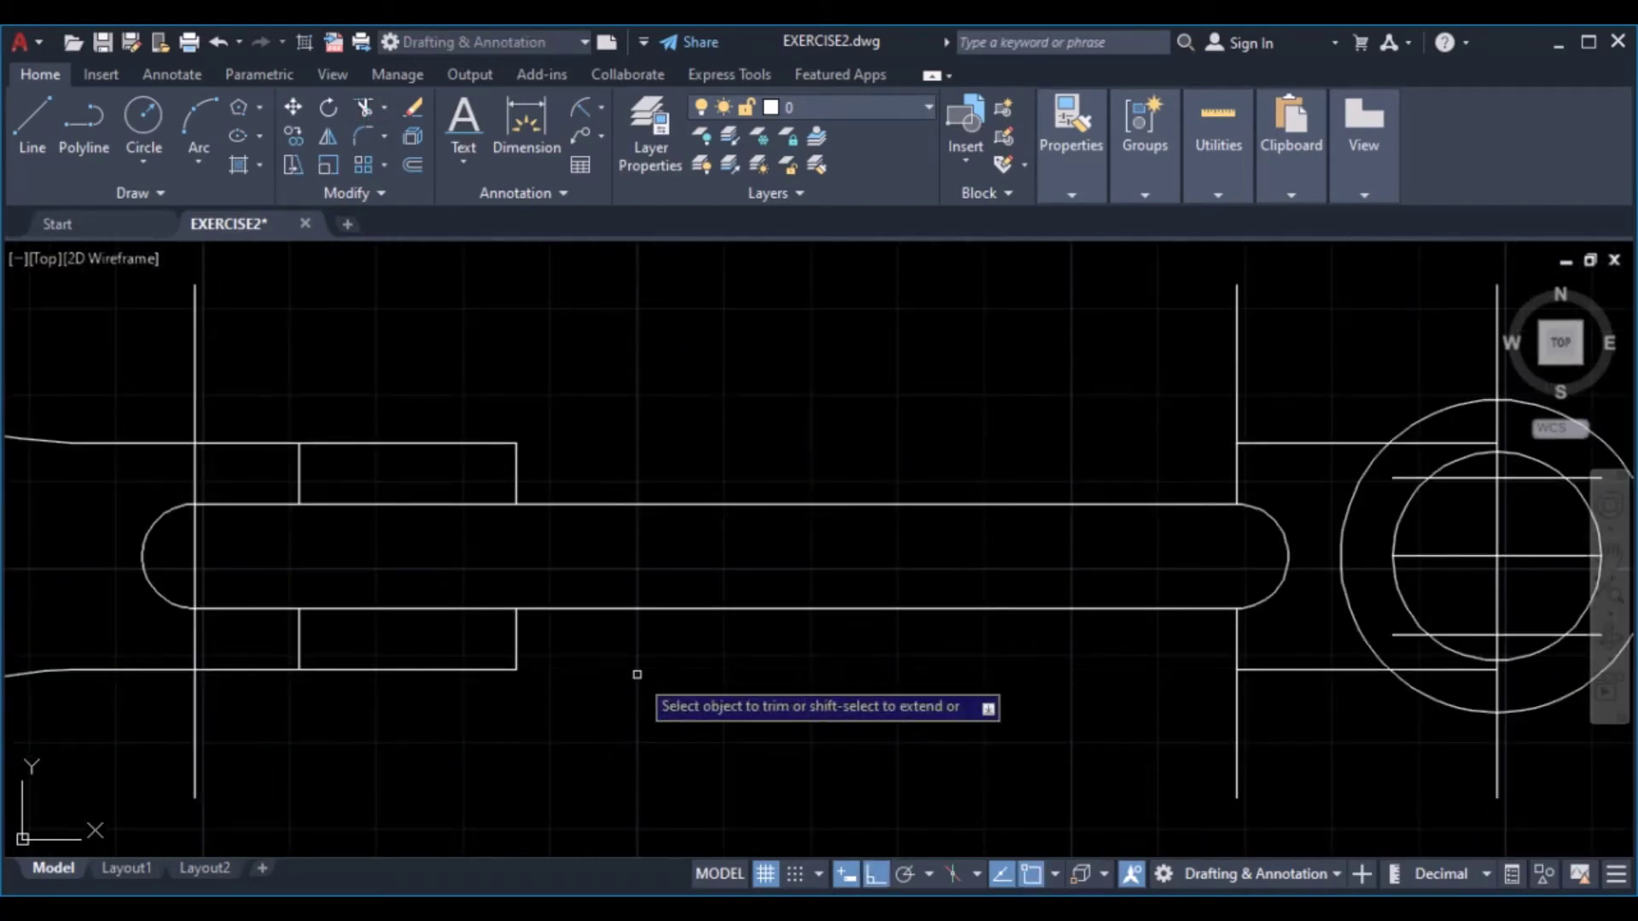
pyautogui.scroll(-4, 742, 610)
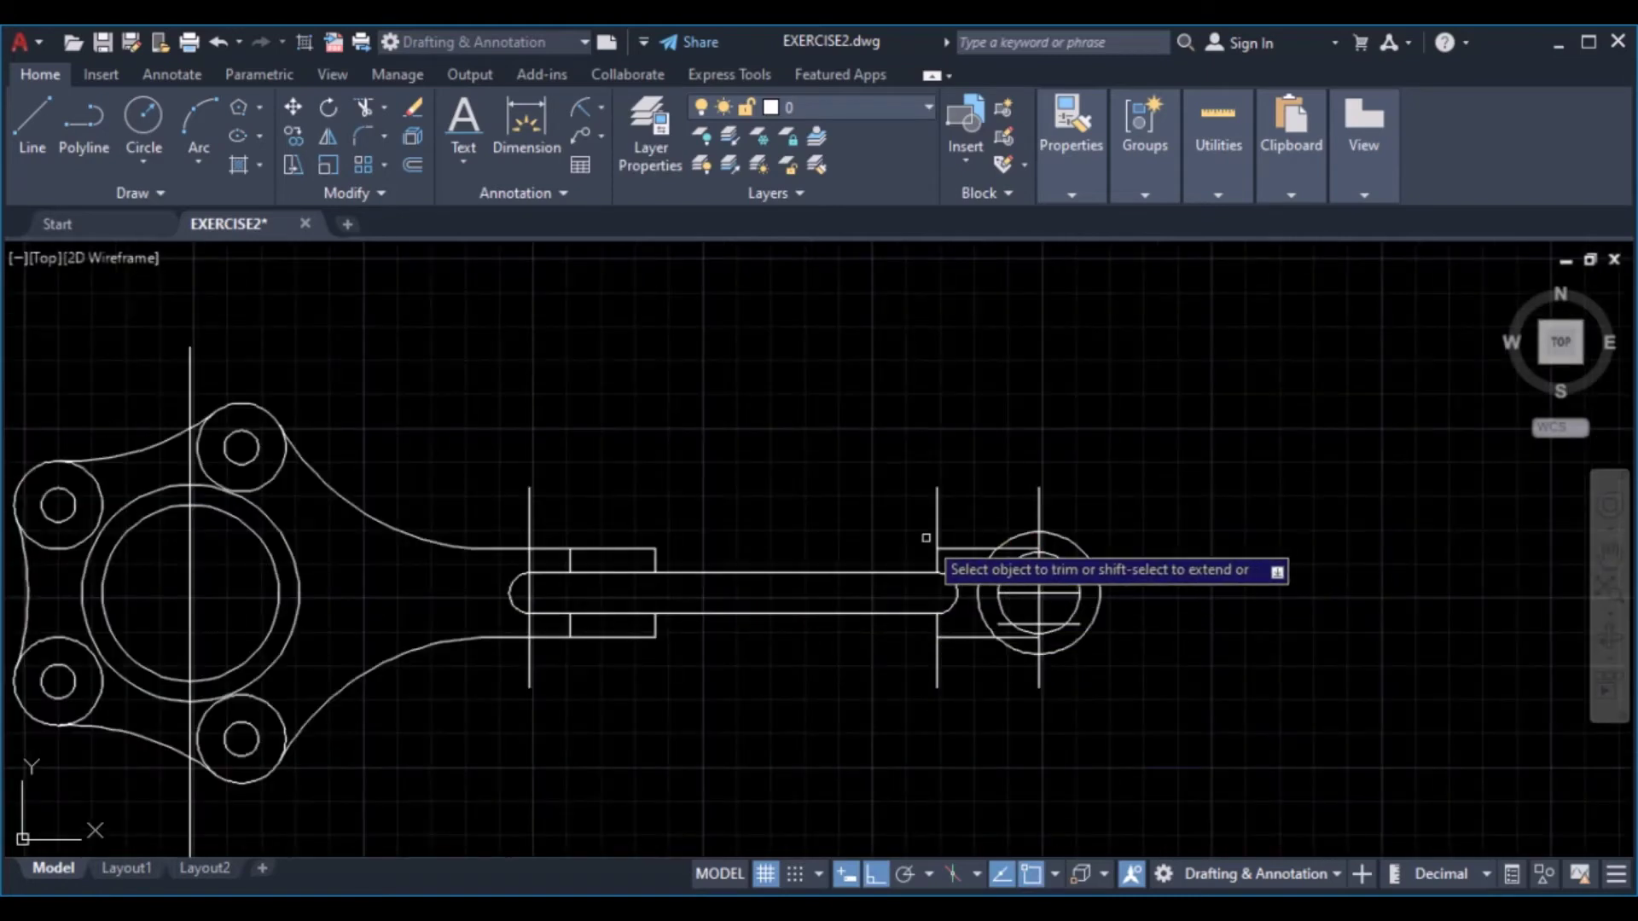
pyautogui.press('Escape')
pyautogui.scroll(3, 963, 520)
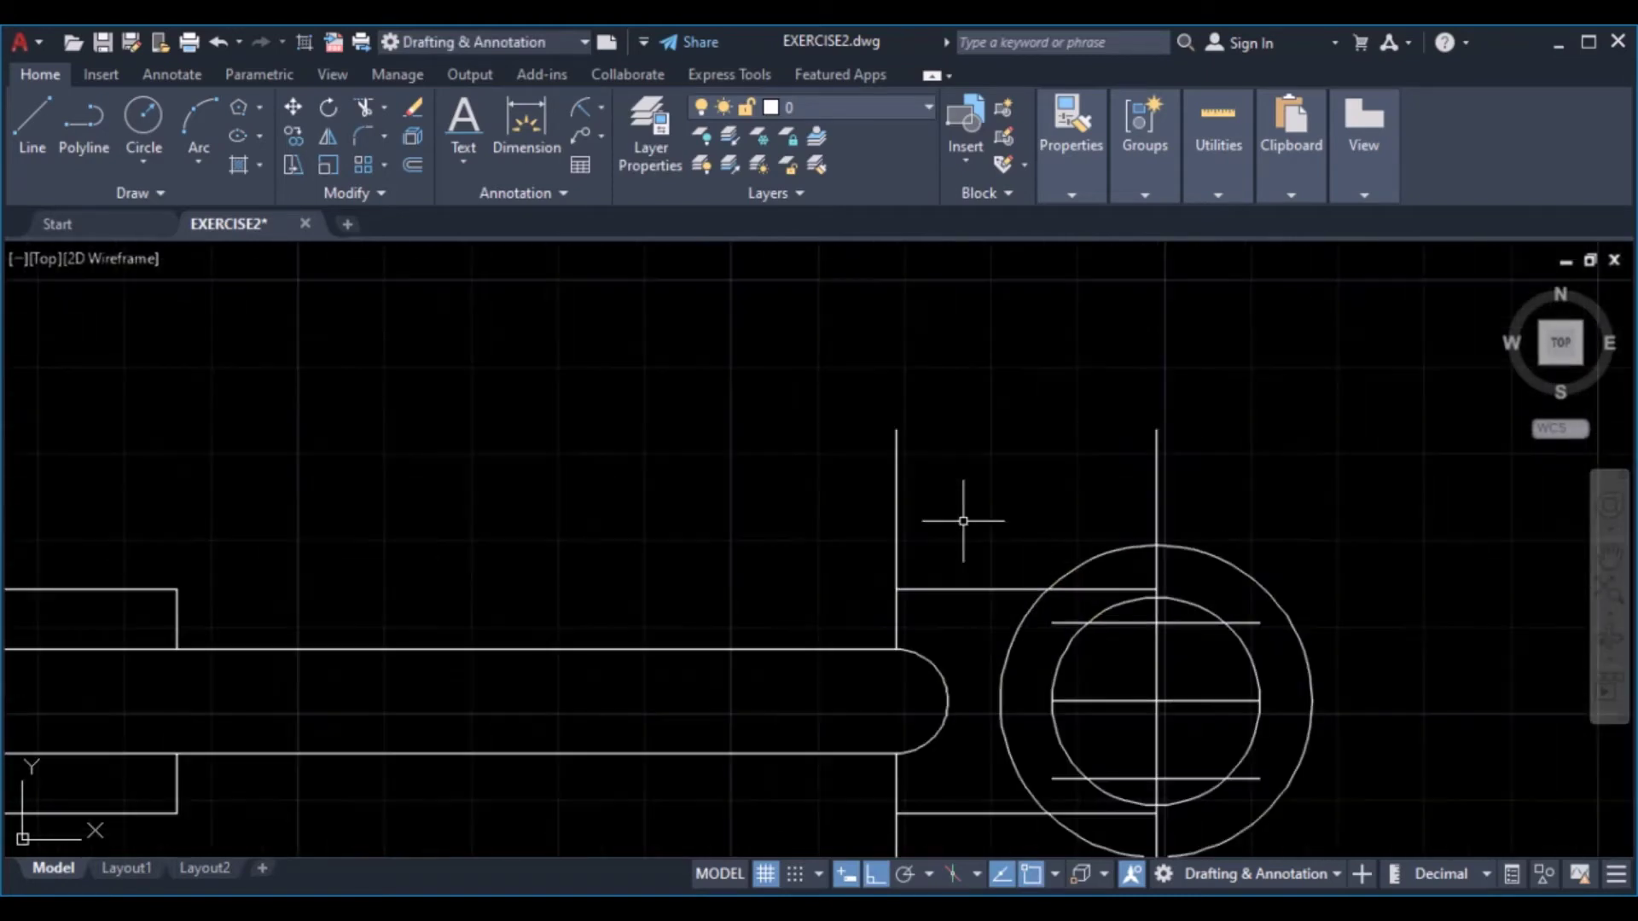
# Draw the upper tapered handle edge with ortho off, from the outer upper cross line's top end to the midpoint of the upper offset line
pyautogui.click(23, 125)
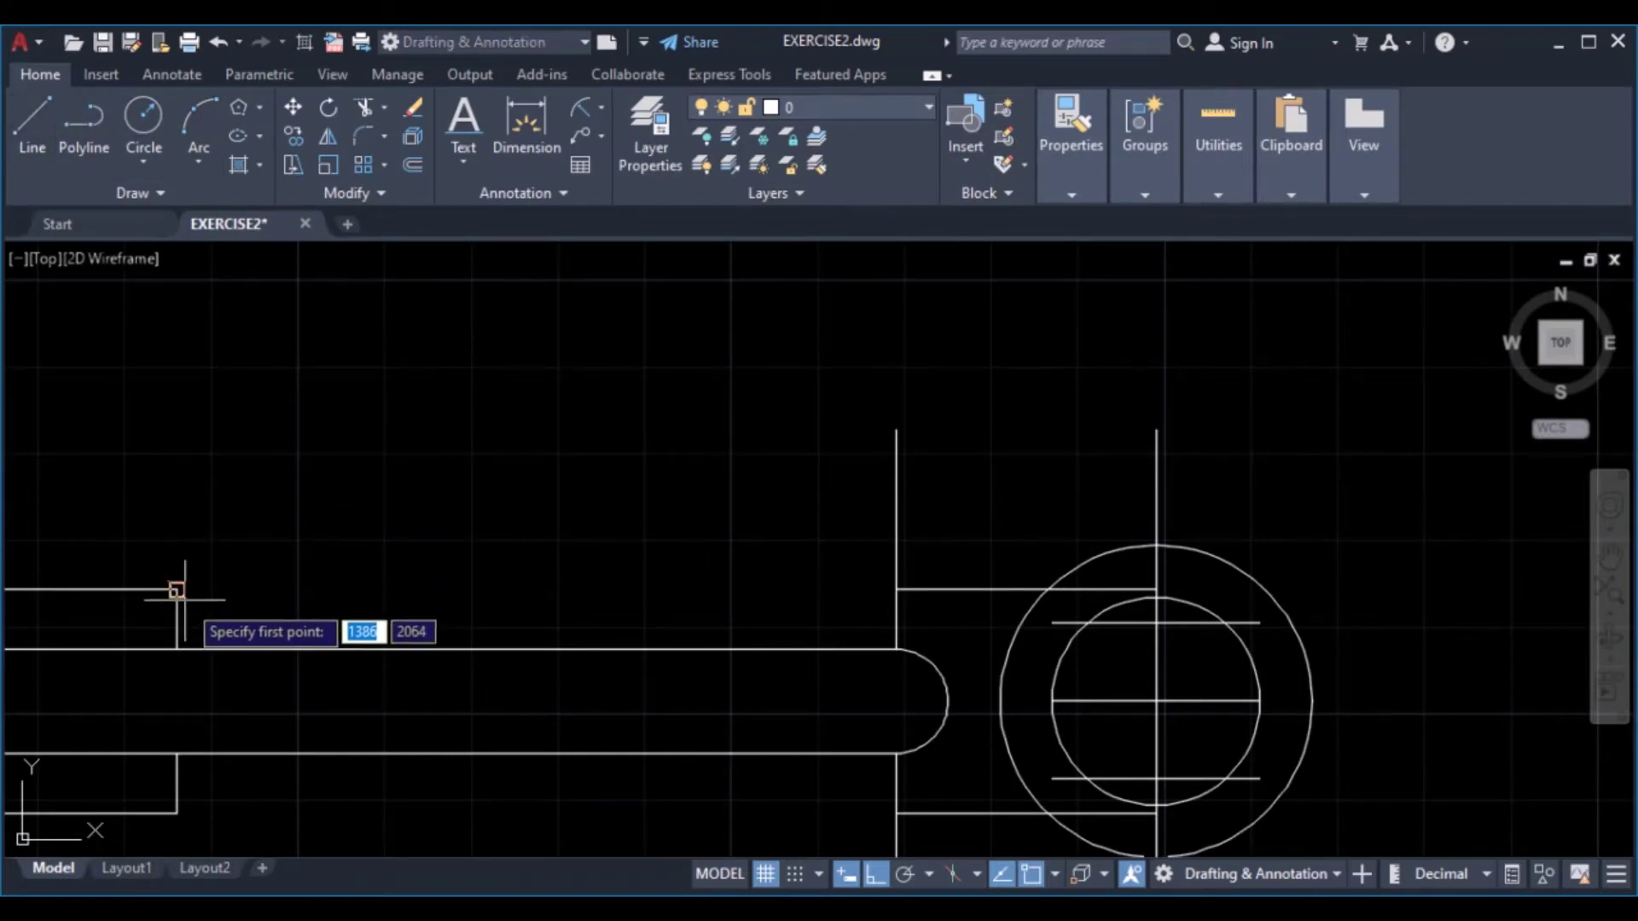
pyautogui.click(177, 589)
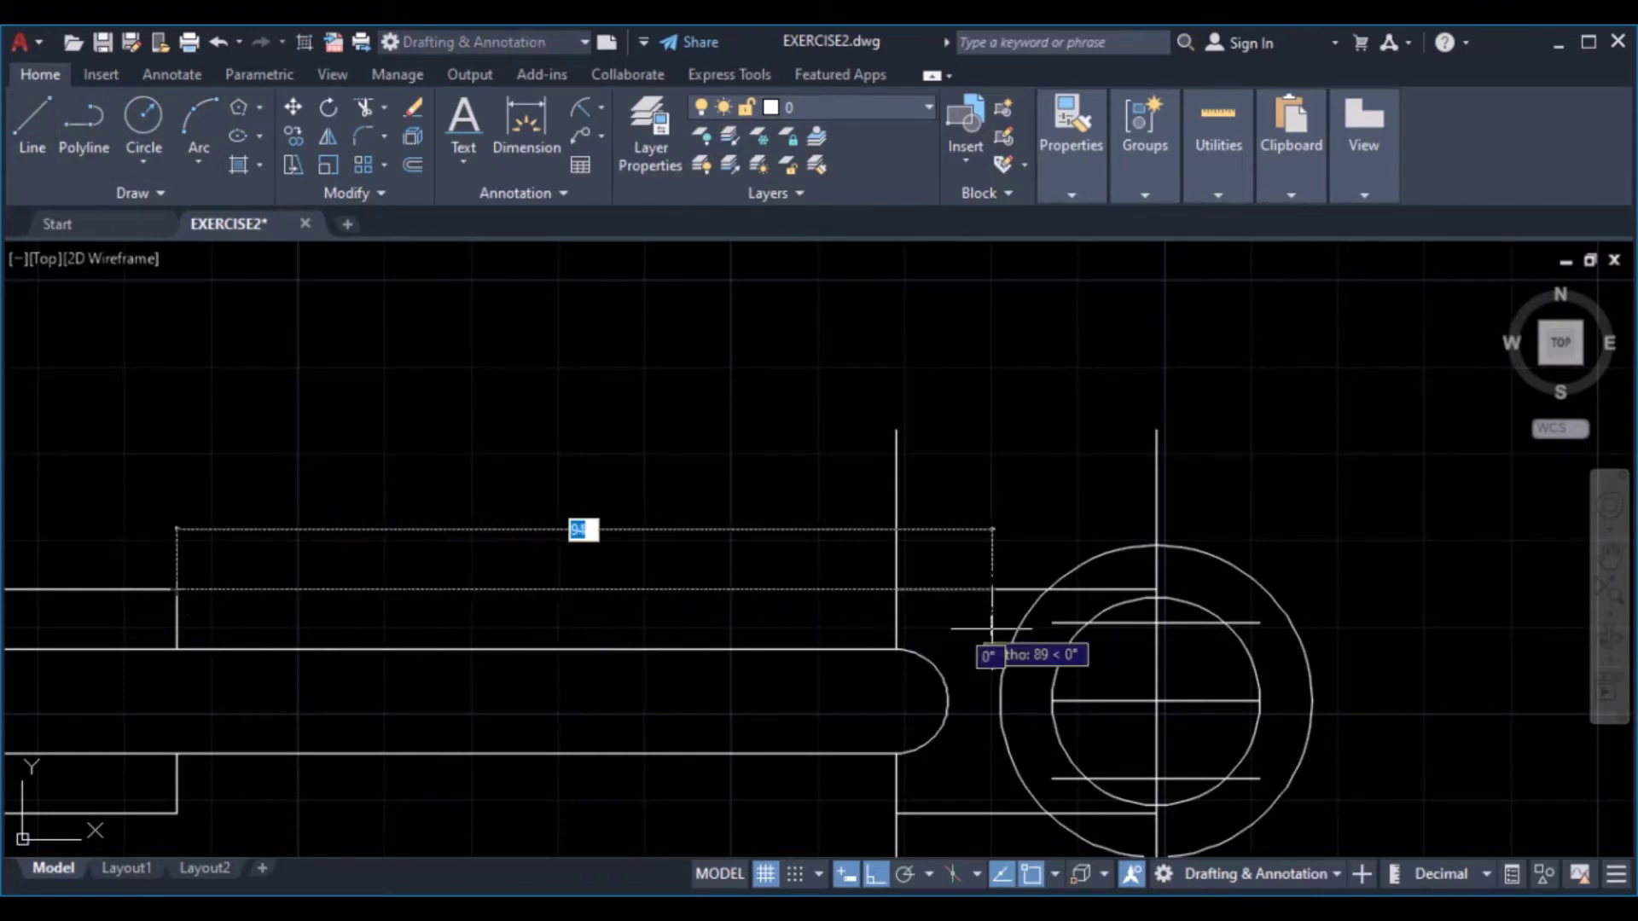
pyautogui.click(876, 873)
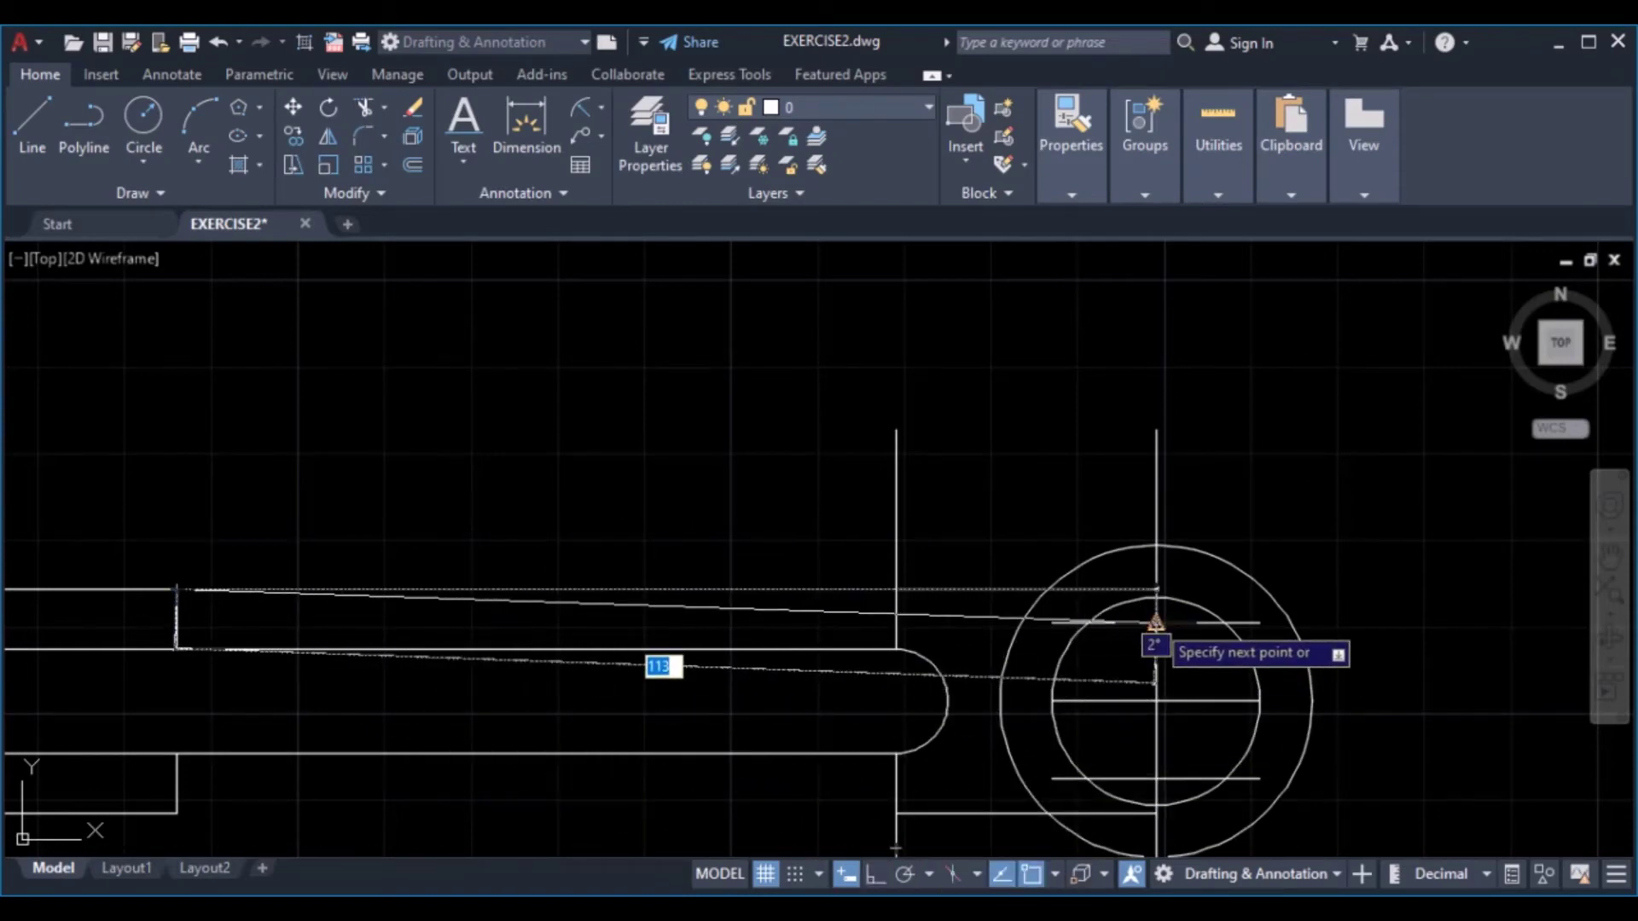
pyautogui.click(1087, 623)
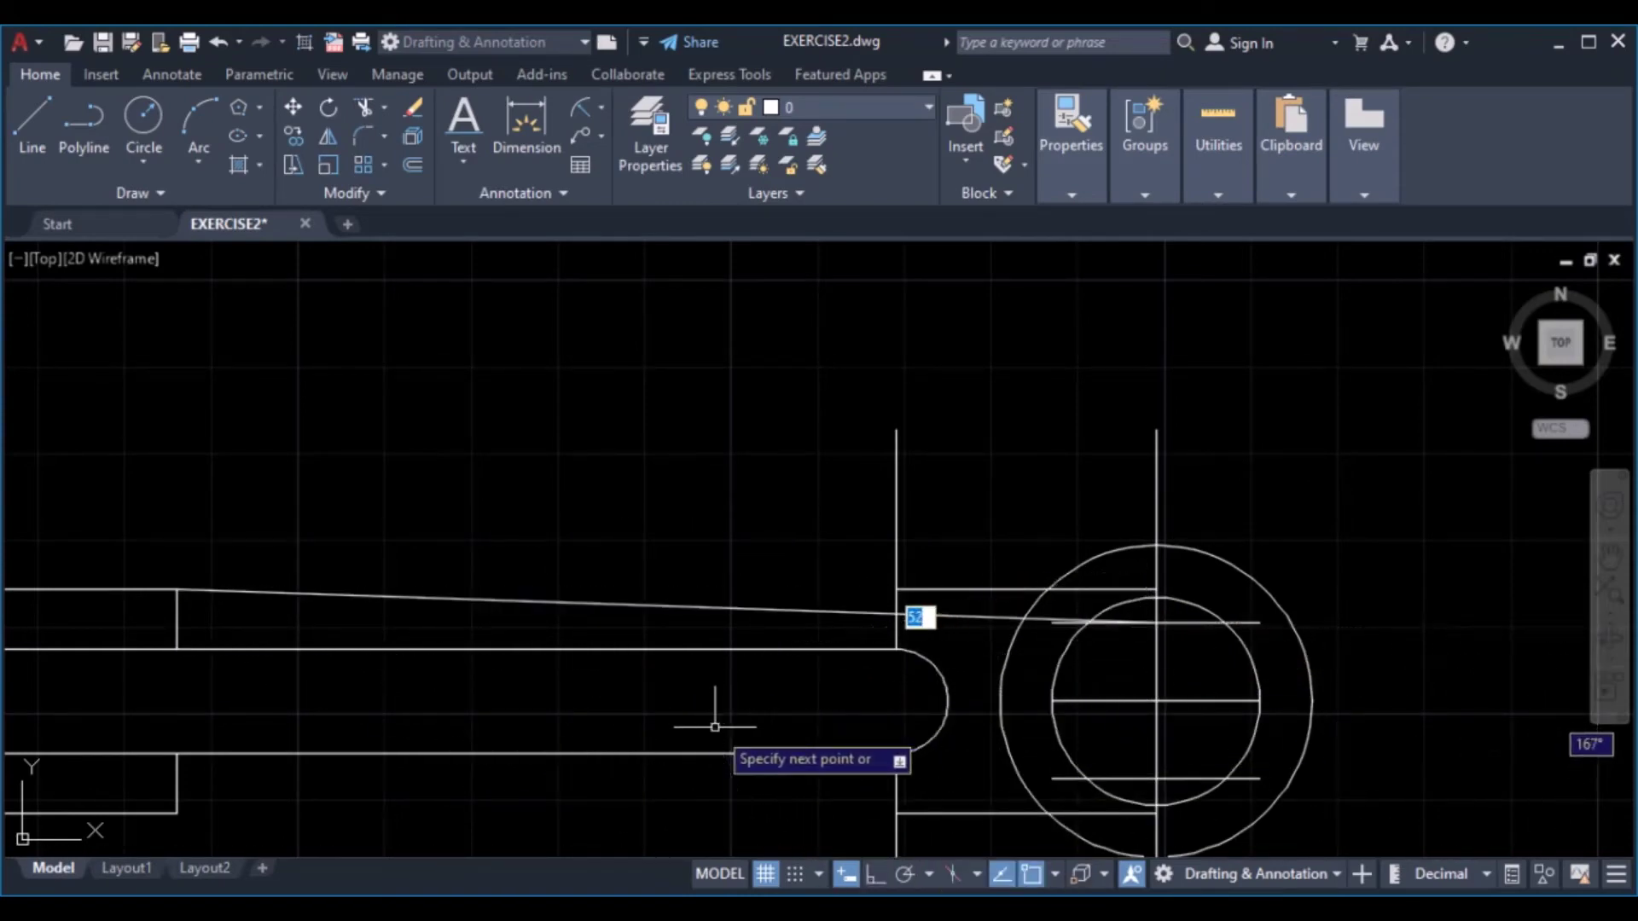
pyautogui.press('Escape')
# Draw the lower tapered handle edge from the outer lower cross line's bottom end to the midpoint of the lower offset line
pyautogui.press('space')
pyautogui.scroll(-4, 704, 674)
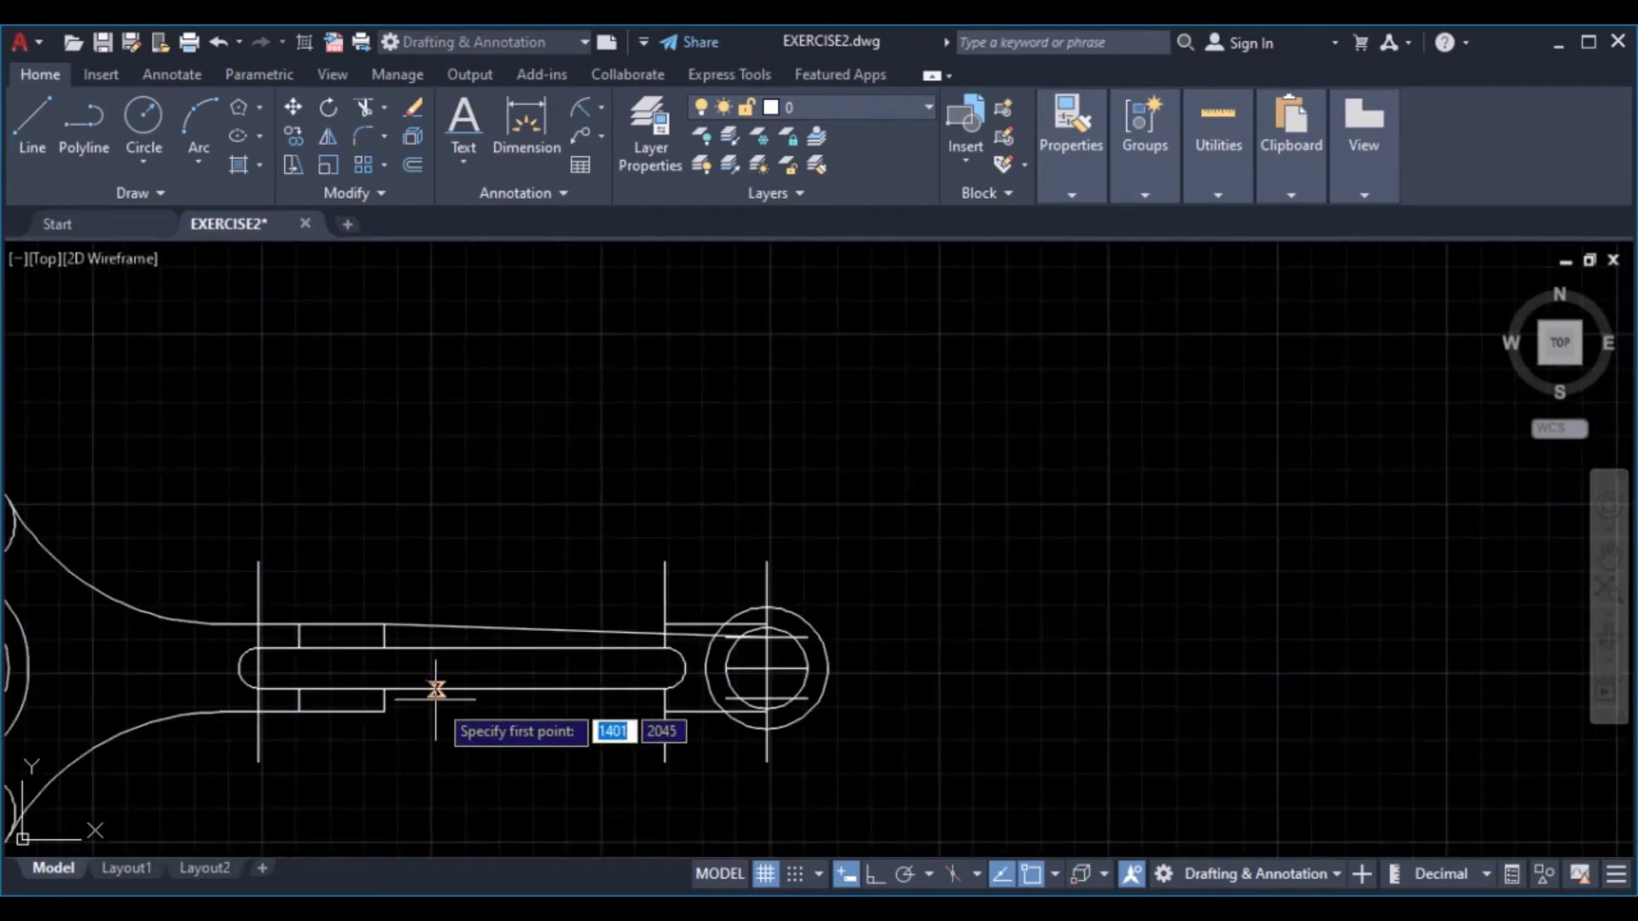
pyautogui.scroll(3, 391, 711)
pyautogui.scroll(2, 391, 711)
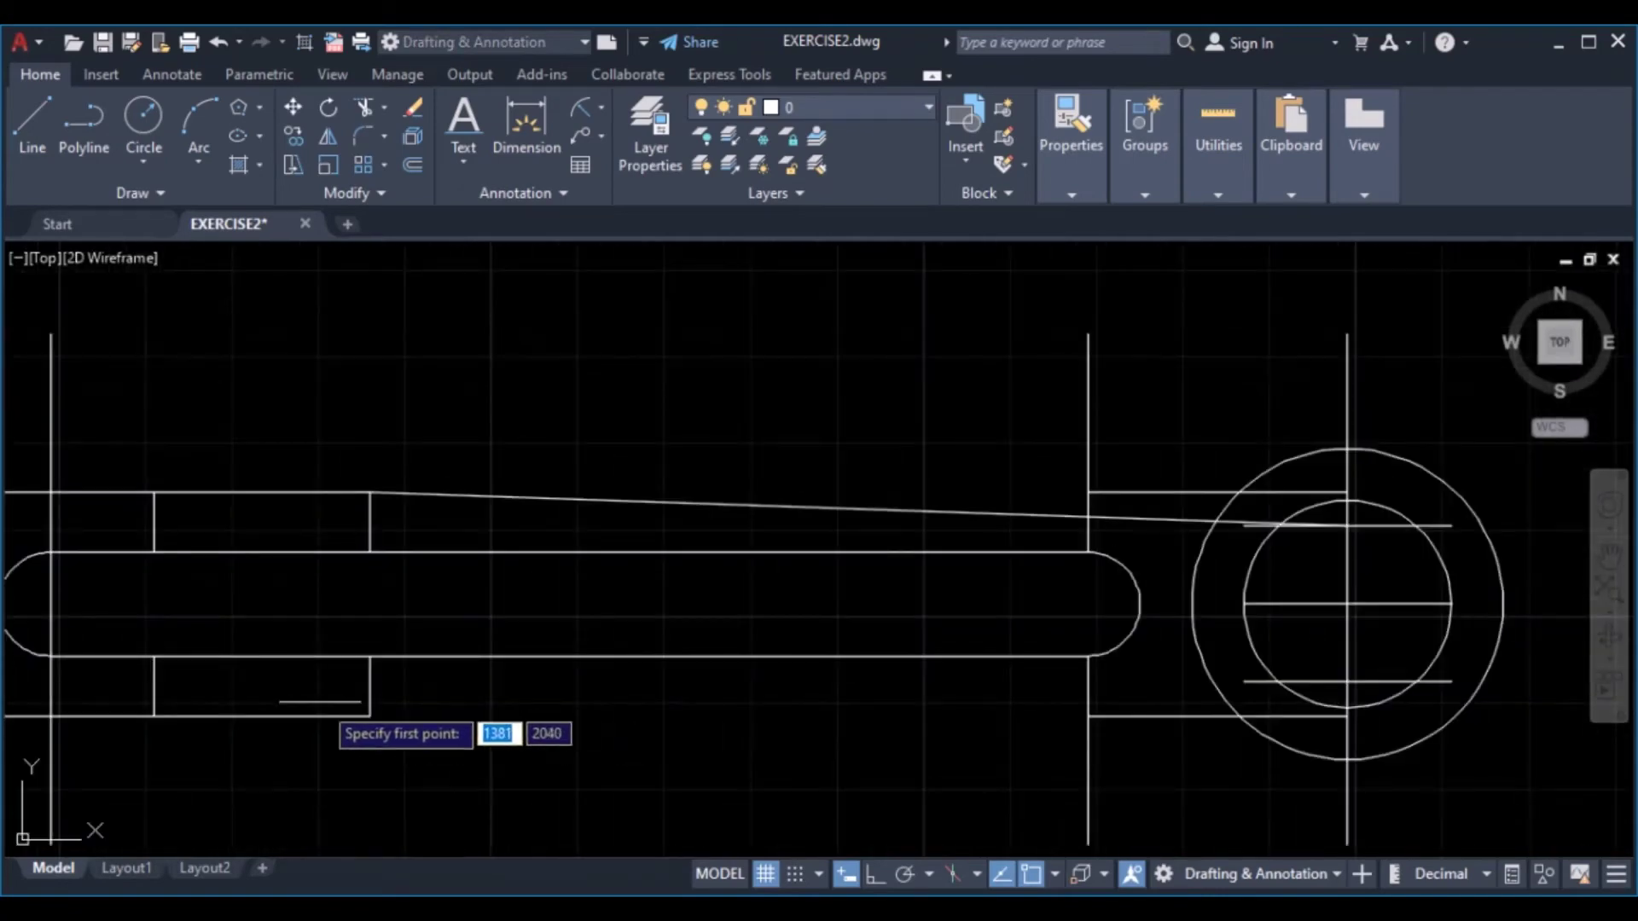
pyautogui.click(370, 716)
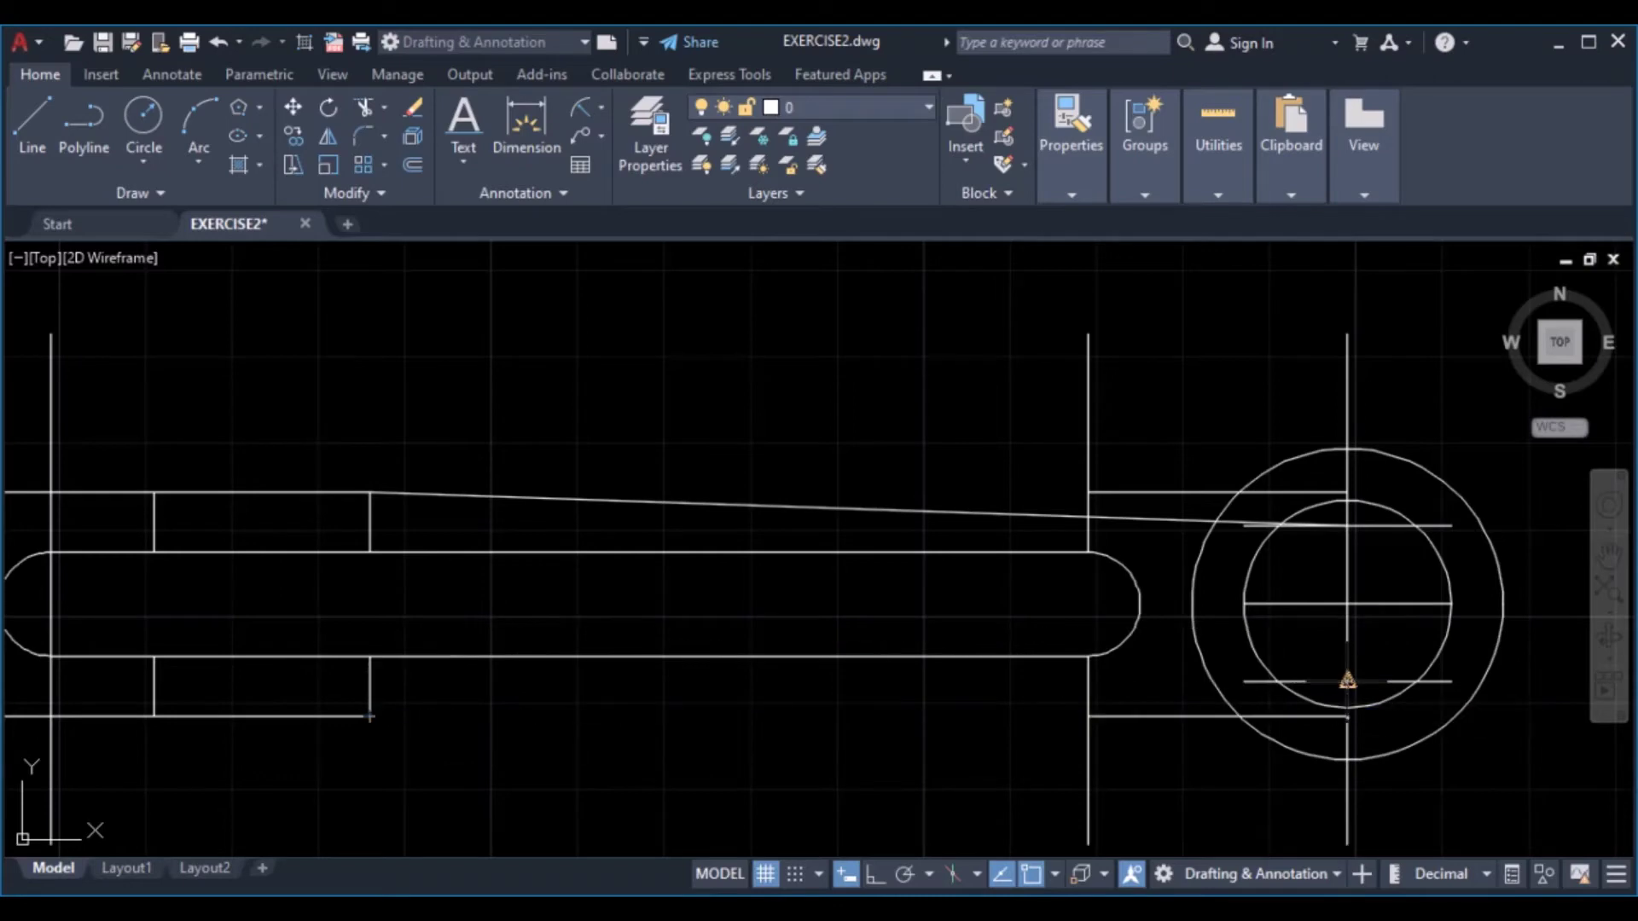
pyautogui.click(1347, 681)
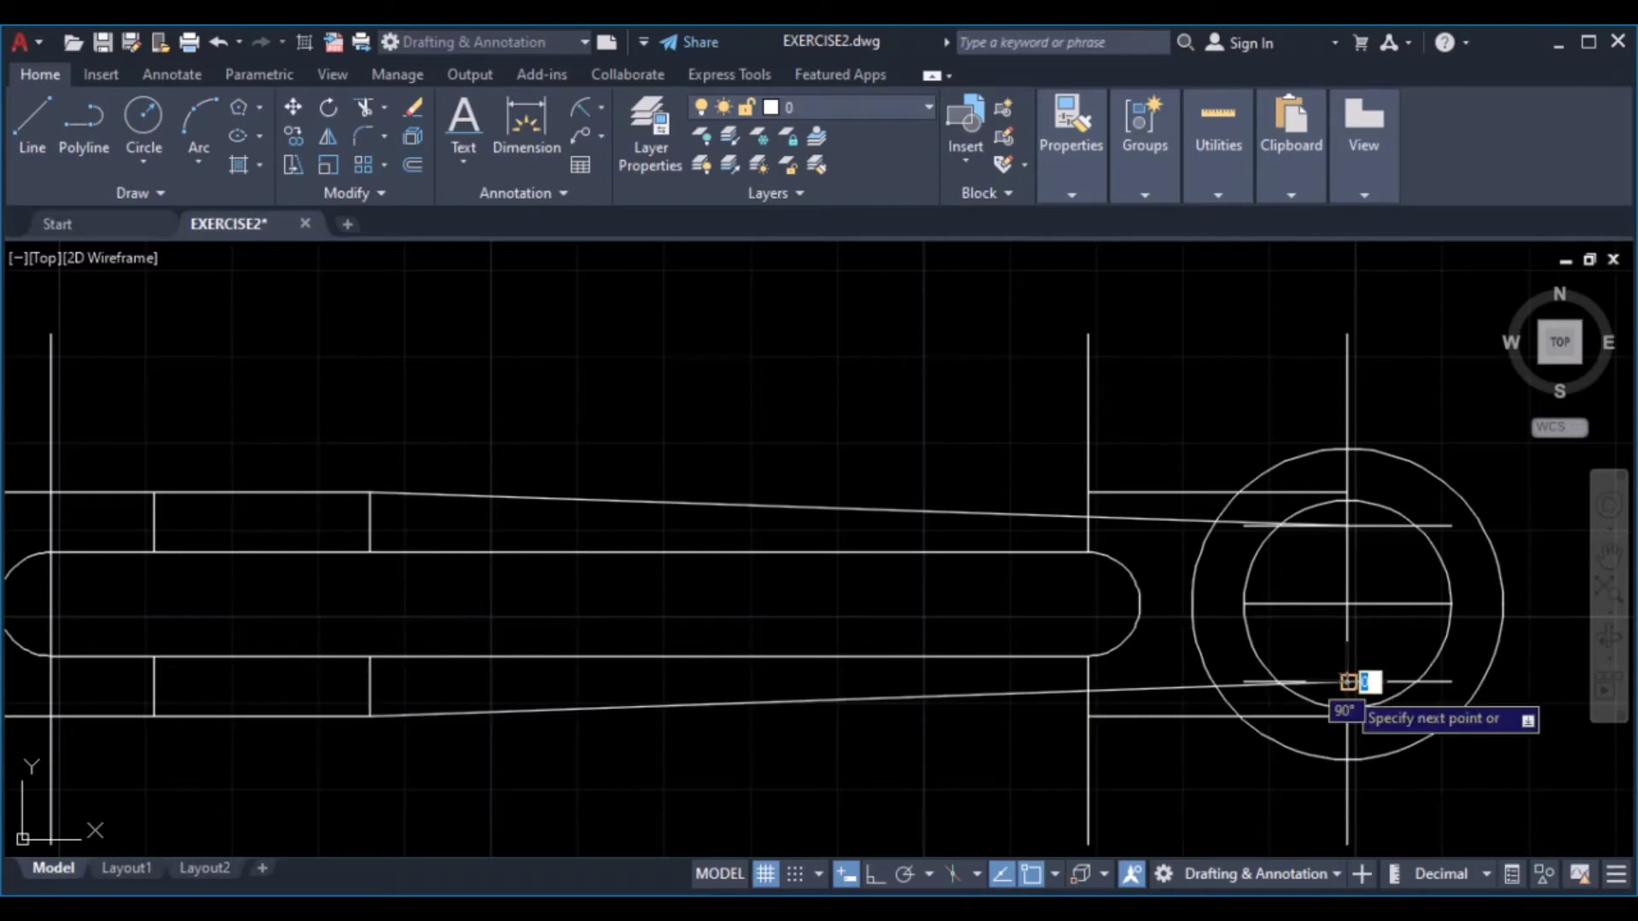
# Erase the vertical construction lines at both slot ends and the end circles' centre, plus the leftover straight edge pieces beside the end circles
pyautogui.click(1385, 392)
pyautogui.click(992, 380)
pyautogui.scroll(4, 1078, 470)
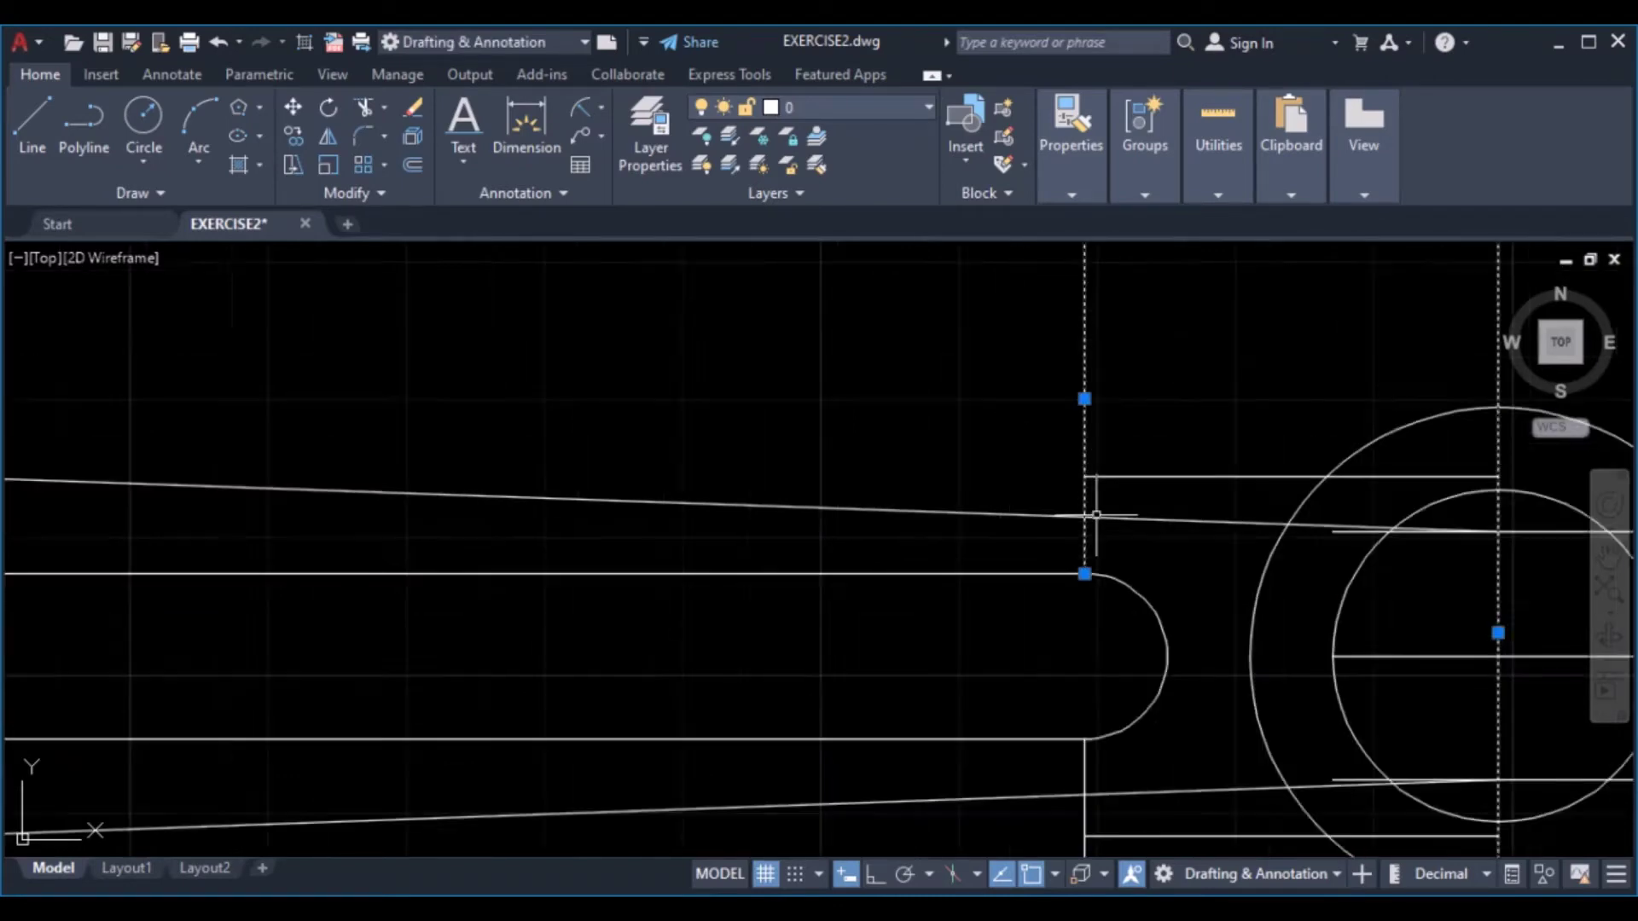
pyautogui.click(1225, 349)
pyautogui.click(1211, 426)
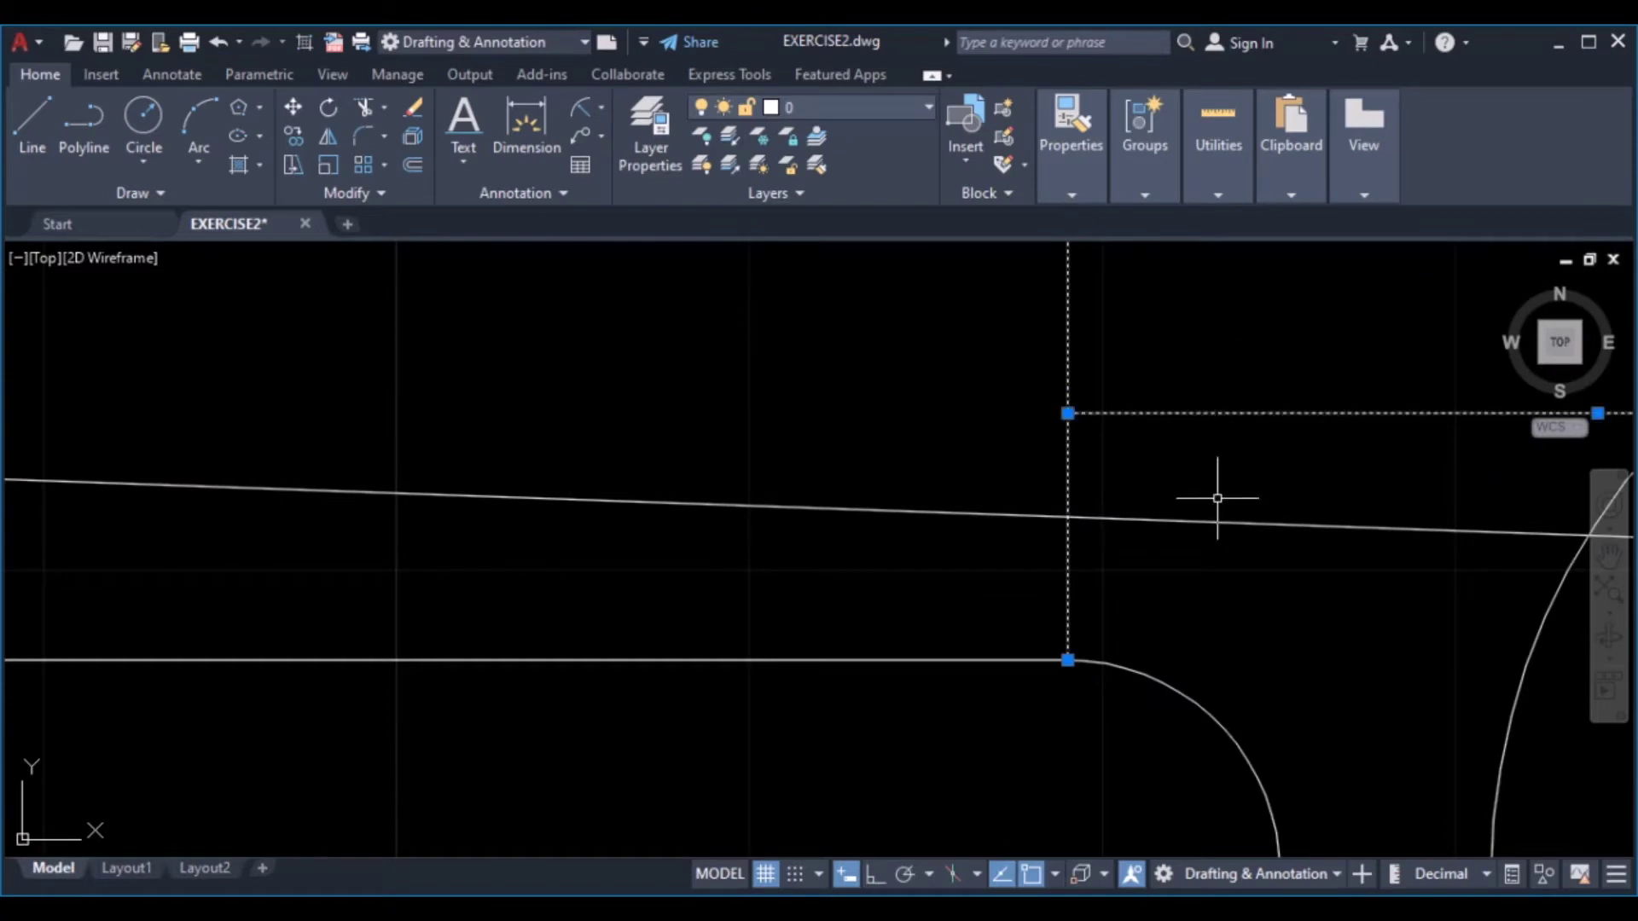
pyautogui.scroll(-4, 1217, 493)
pyautogui.moveTo(1206, 548); pyautogui.dragTo(1172, 355, button='middle')
pyautogui.scroll(2, 1175, 507)
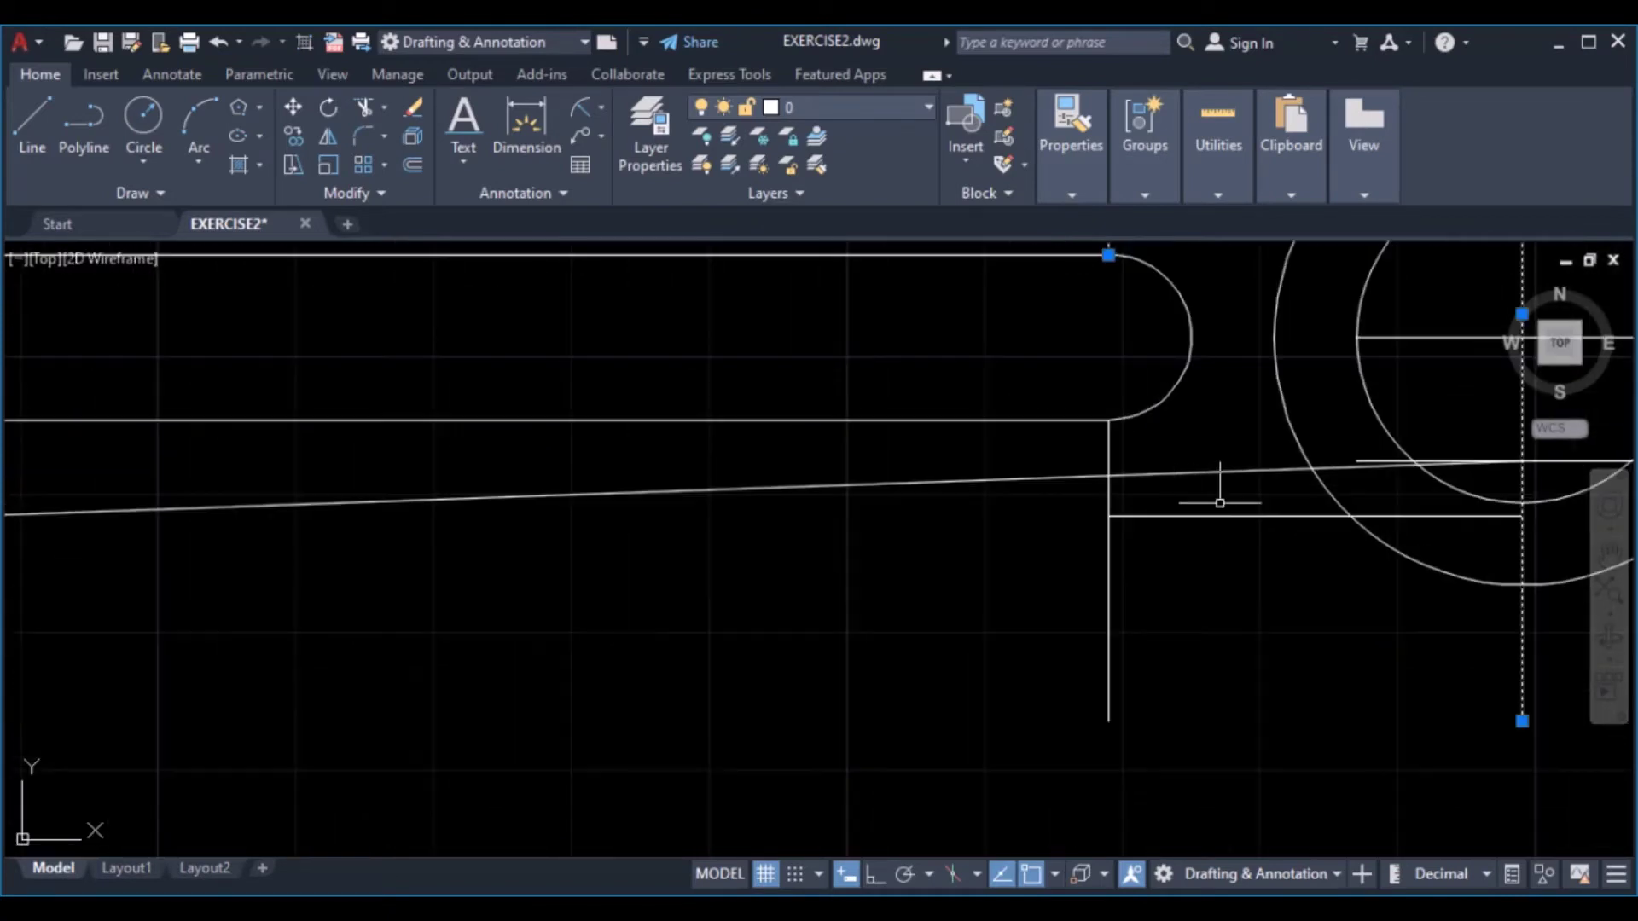
pyautogui.click(1224, 499)
pyautogui.click(1134, 615)
pyautogui.scroll(-4, 915, 608)
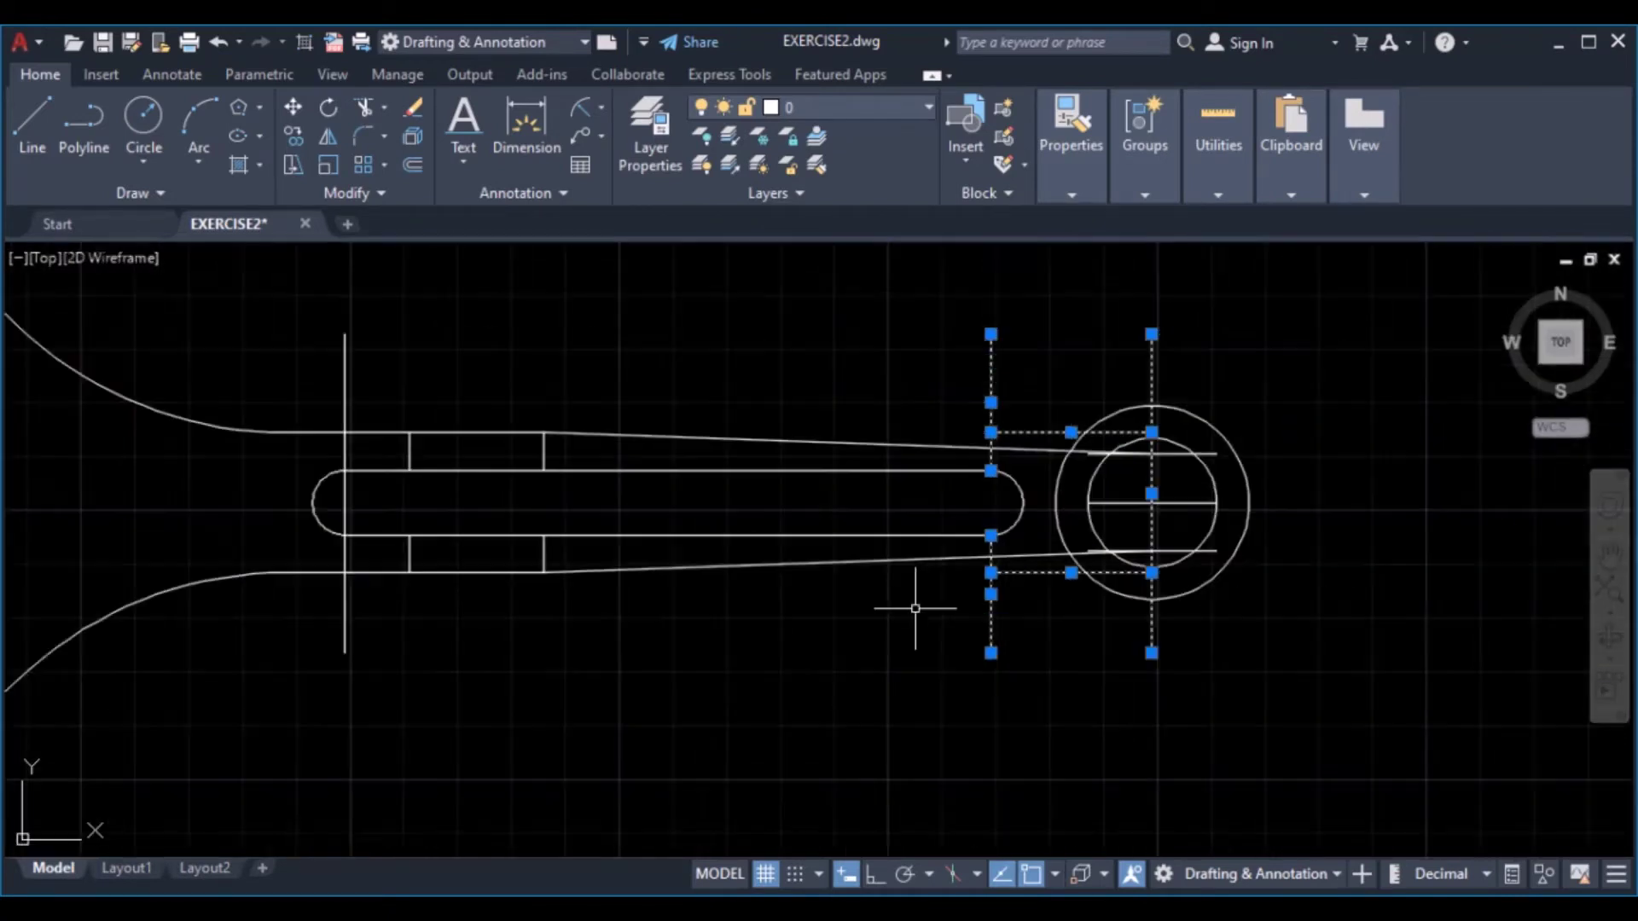
pyautogui.moveTo(525, 501); pyautogui.dragTo(616, 502, button='middle')
pyautogui.click(523, 358)
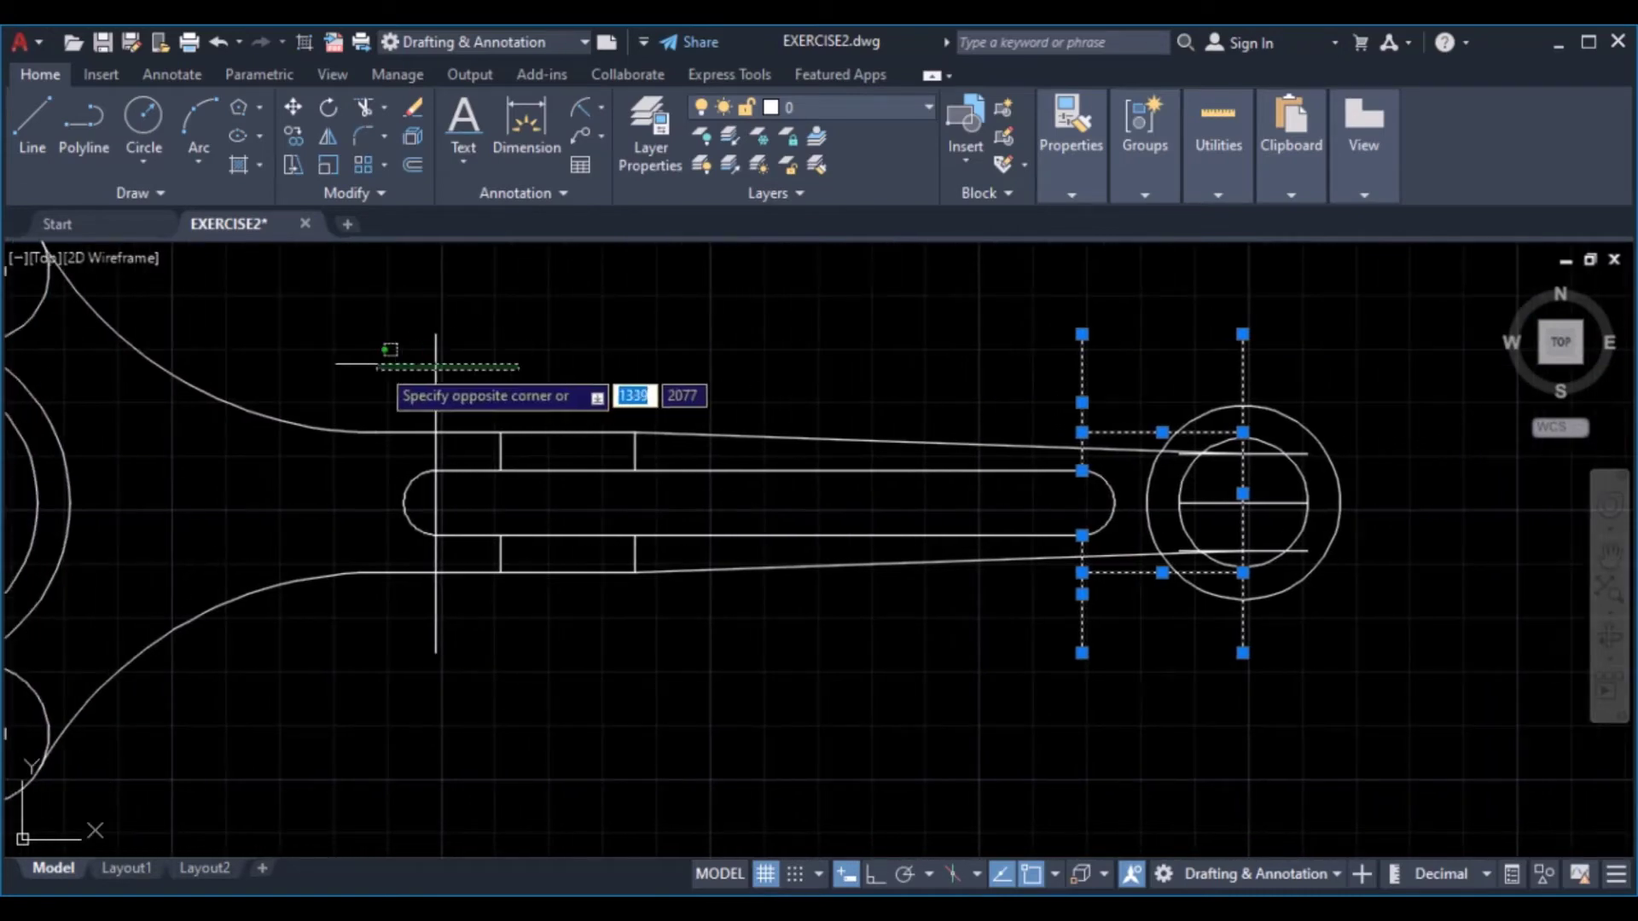
pyautogui.click(378, 362)
pyautogui.click(418, 113)
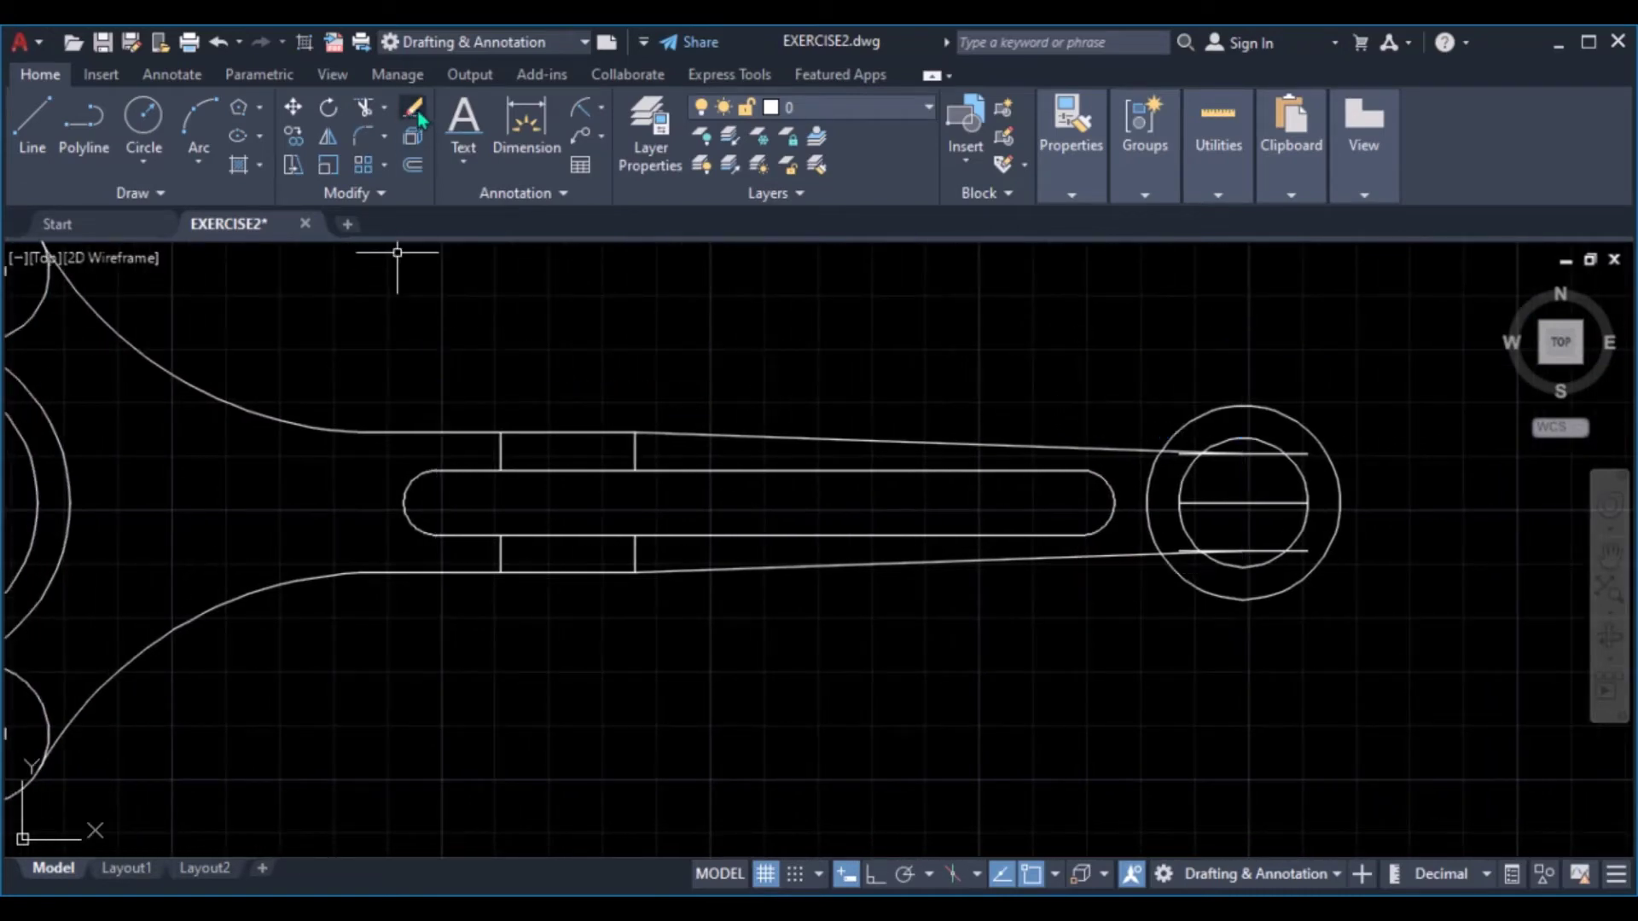
# Erase the three horizontal construction lines across the inner end circle
pyautogui.scroll(4, 1217, 453)
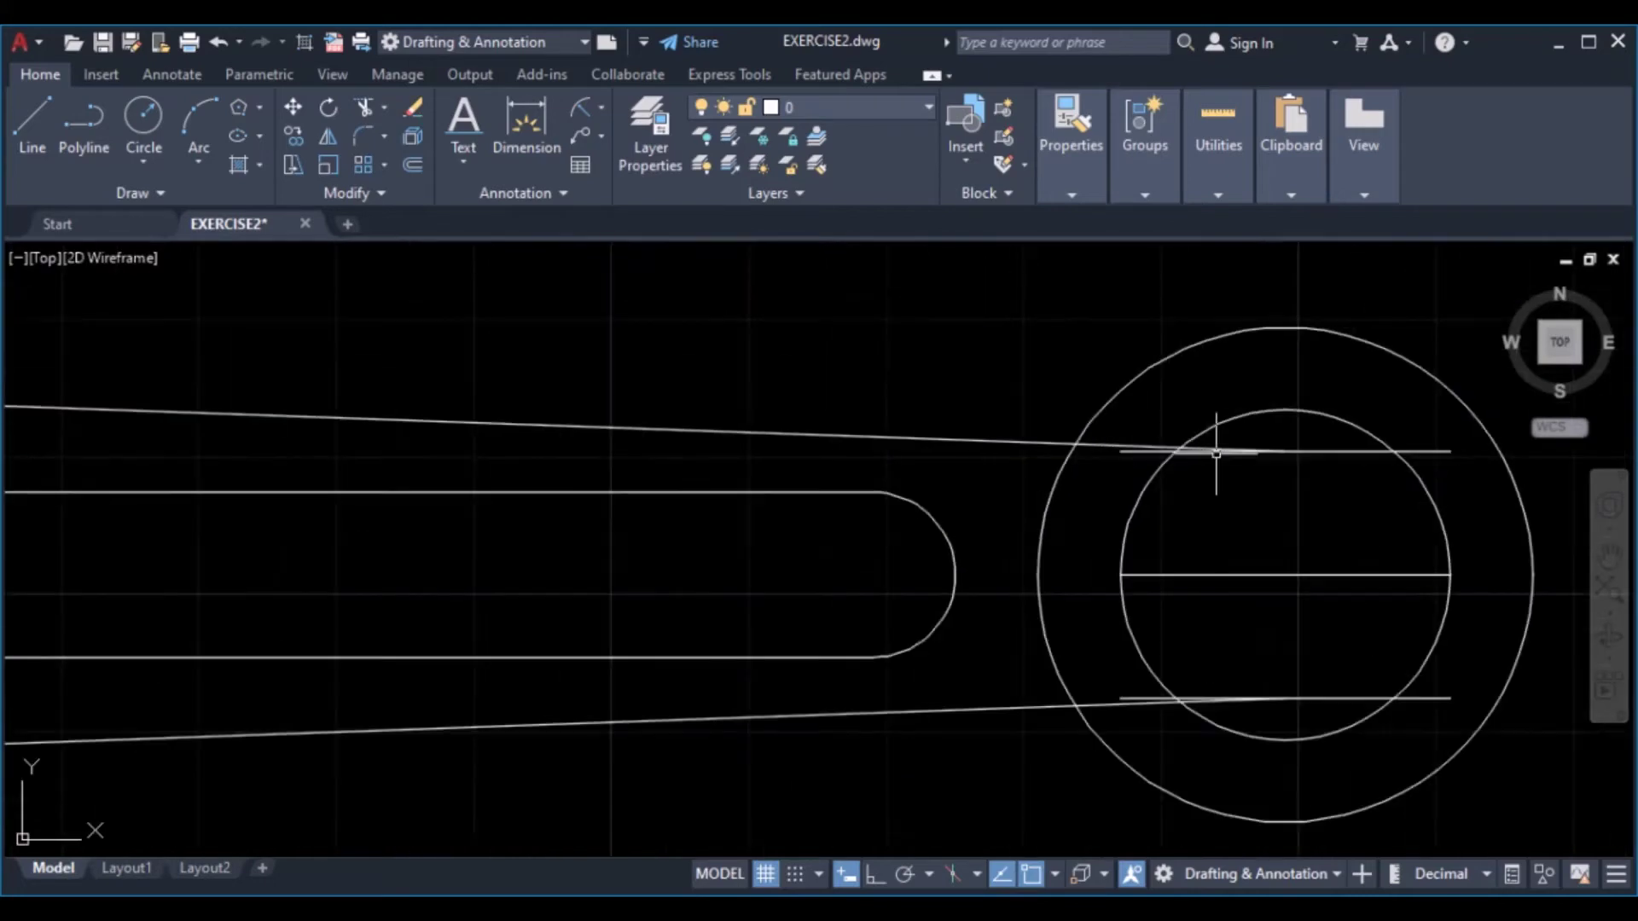
pyautogui.scroll(2, 1245, 473)
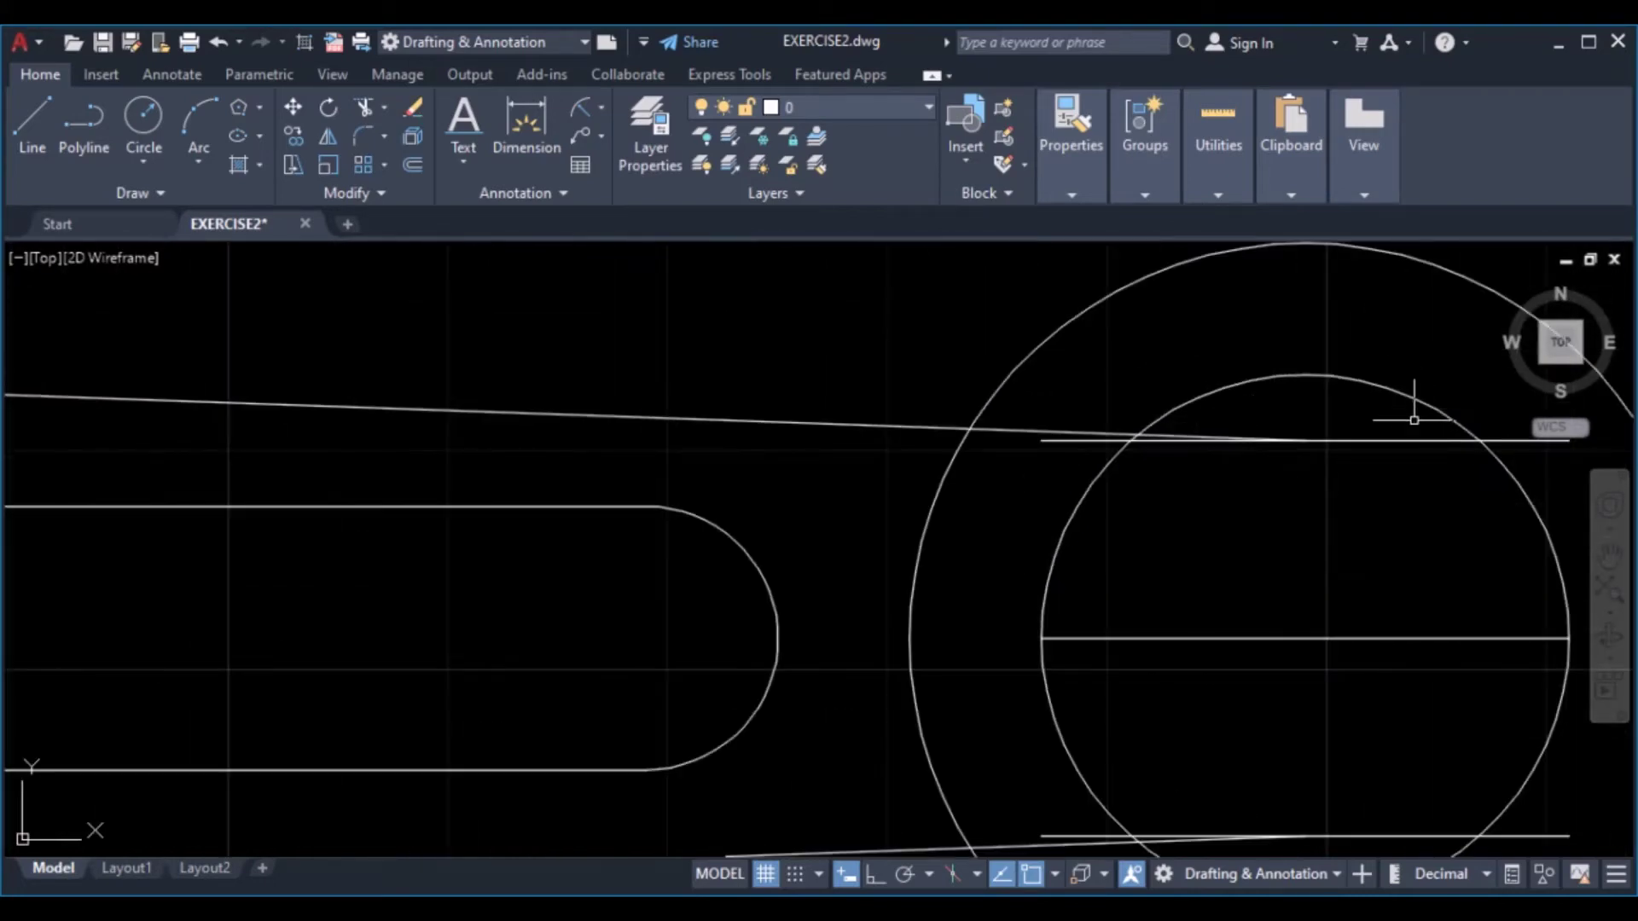
pyautogui.click(1414, 420)
pyautogui.click(1418, 718)
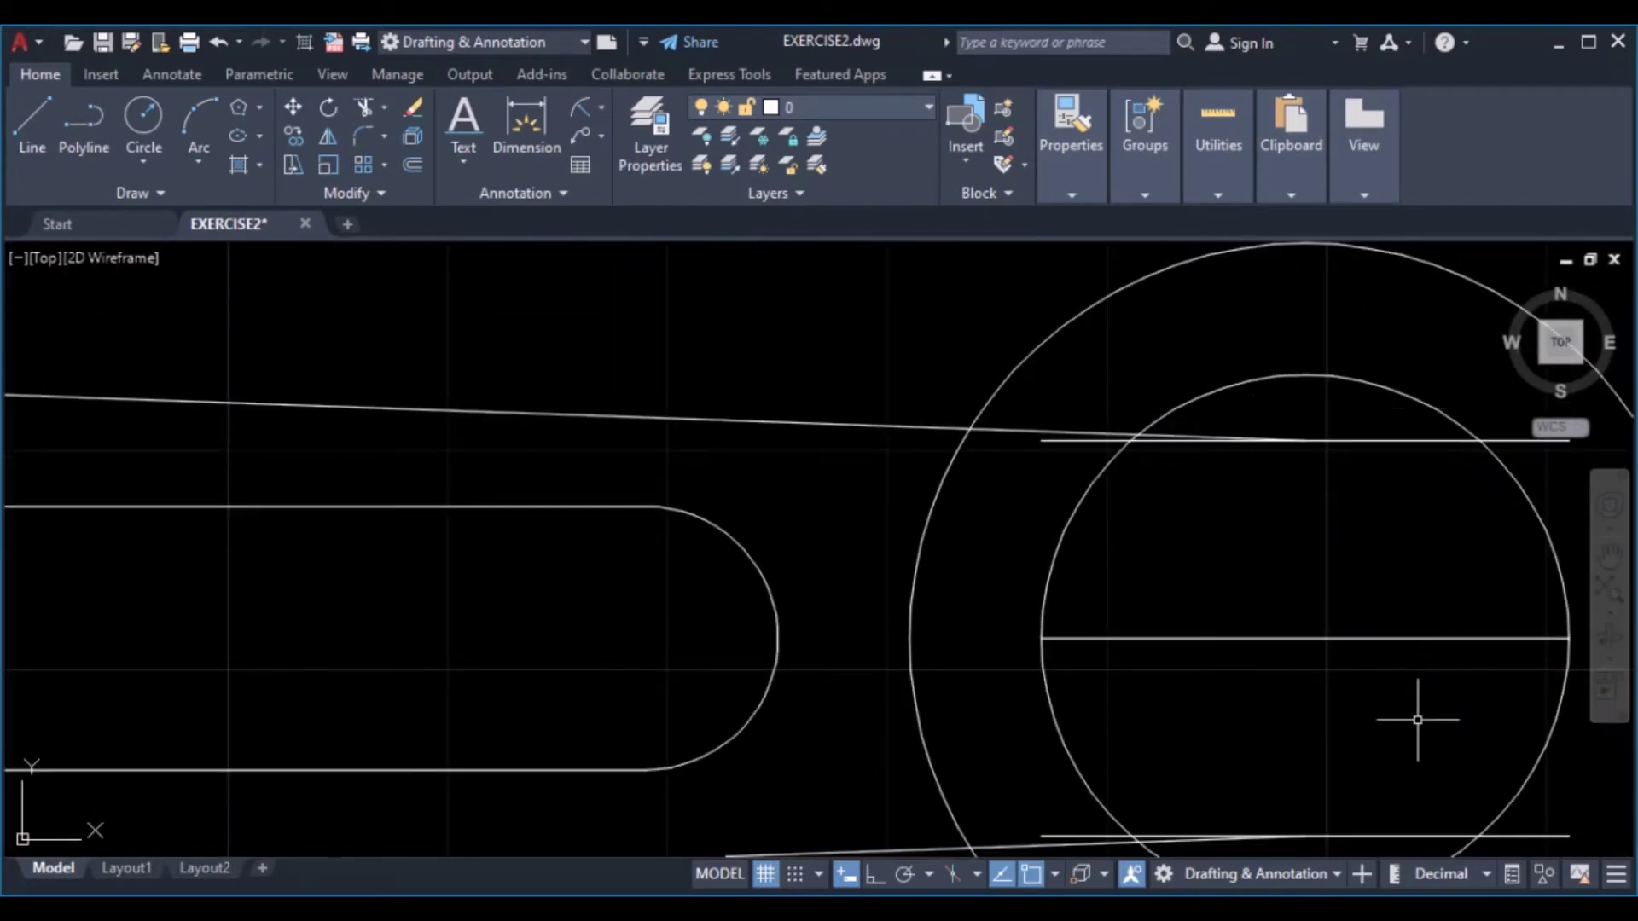
pyautogui.moveTo(1386, 658); pyautogui.dragTo(831, 407, button='middle')
pyautogui.scroll(-4, 830, 424)
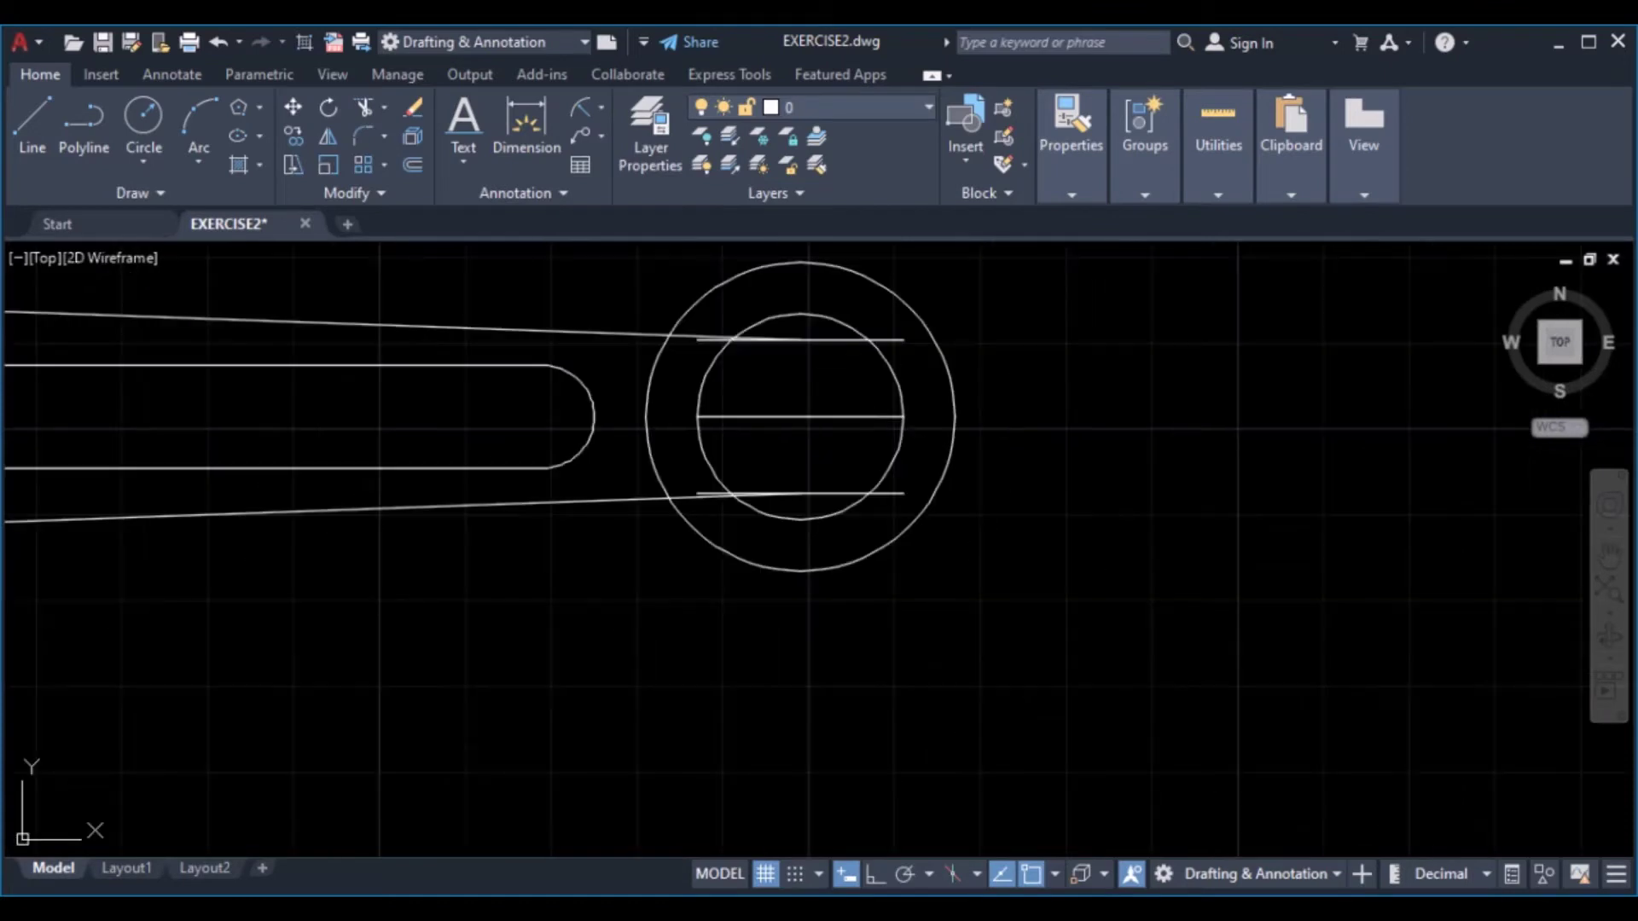
pyautogui.click(827, 326)
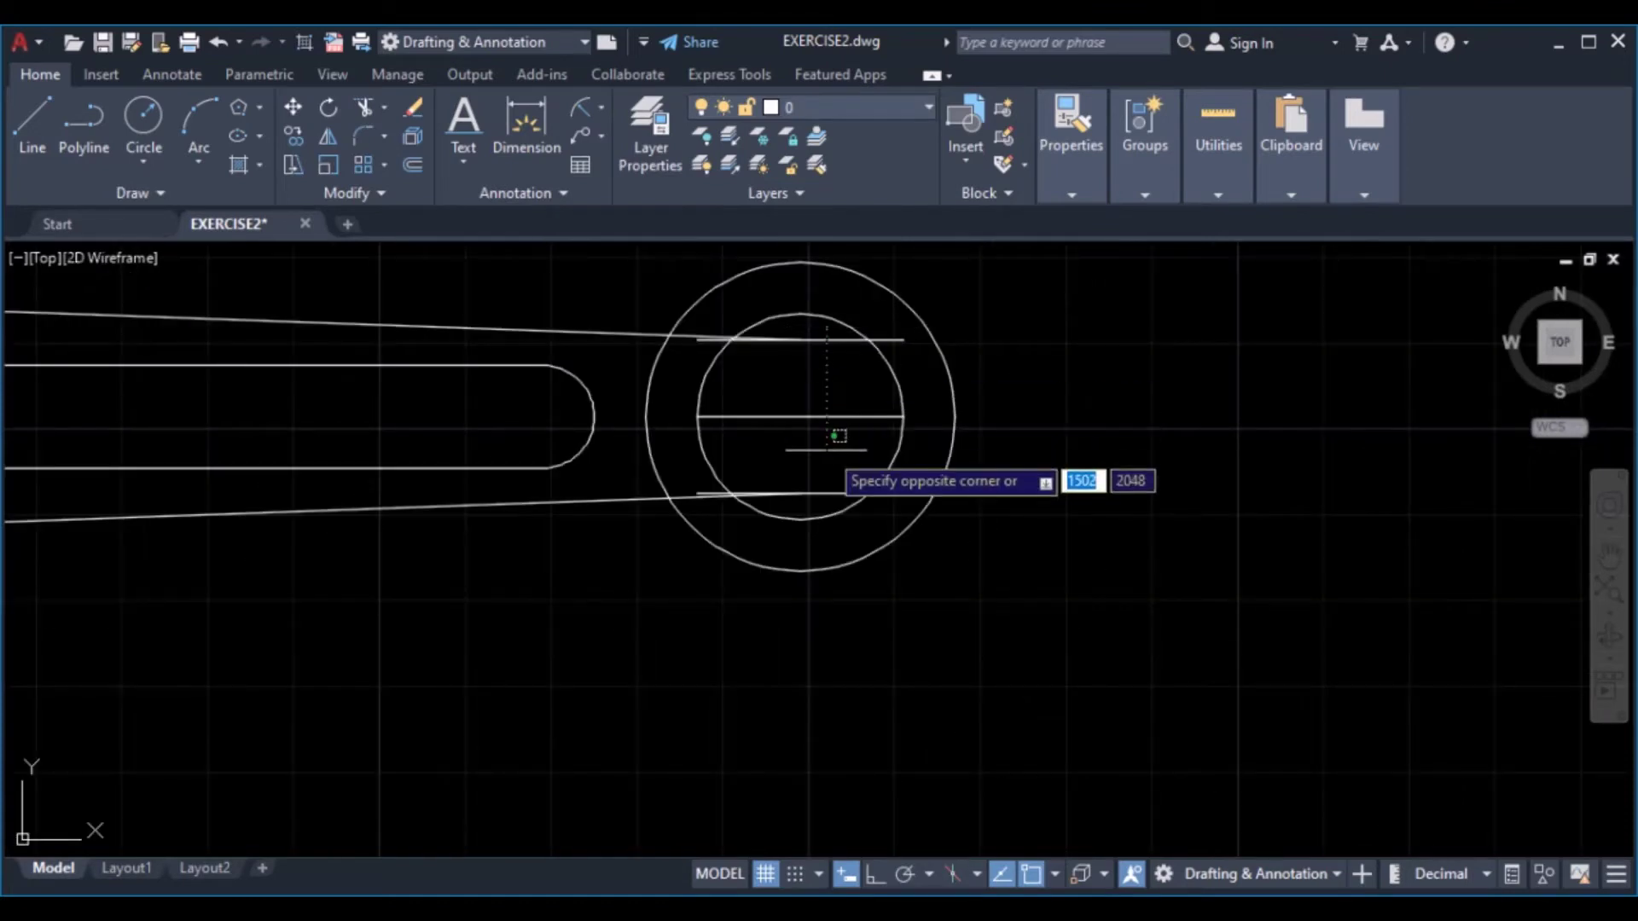
pyautogui.click(815, 498)
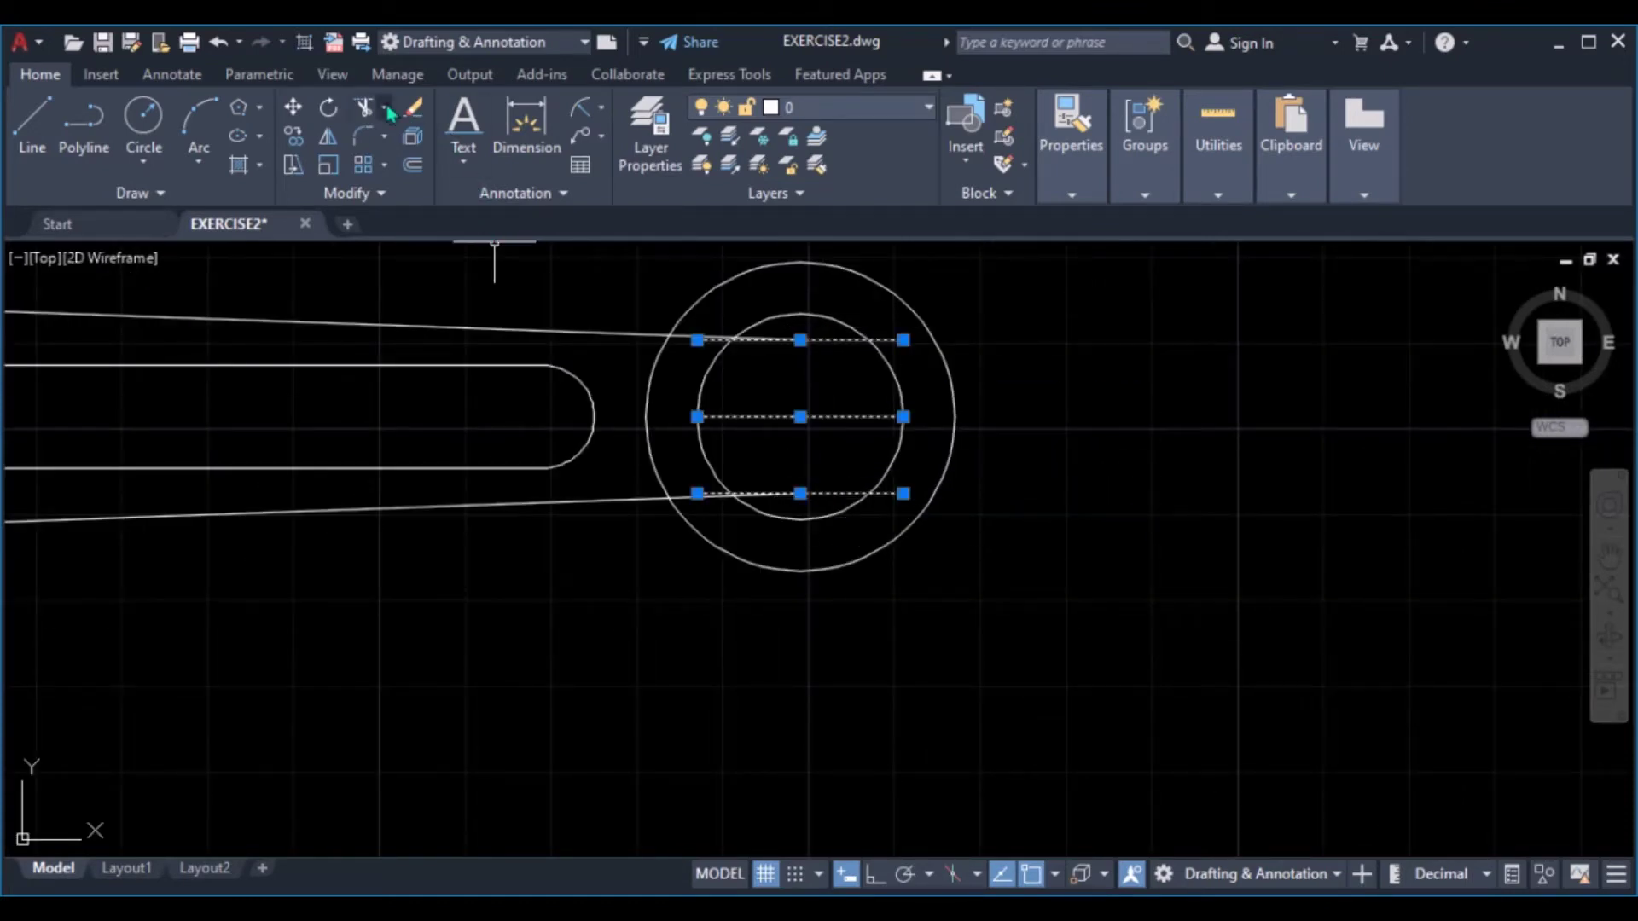
pyautogui.click(416, 109)
# Examine the reference lever for the fillet radius where the tapered handle edges blend into the outer end circle
pyautogui.scroll(-4, 614, 518)
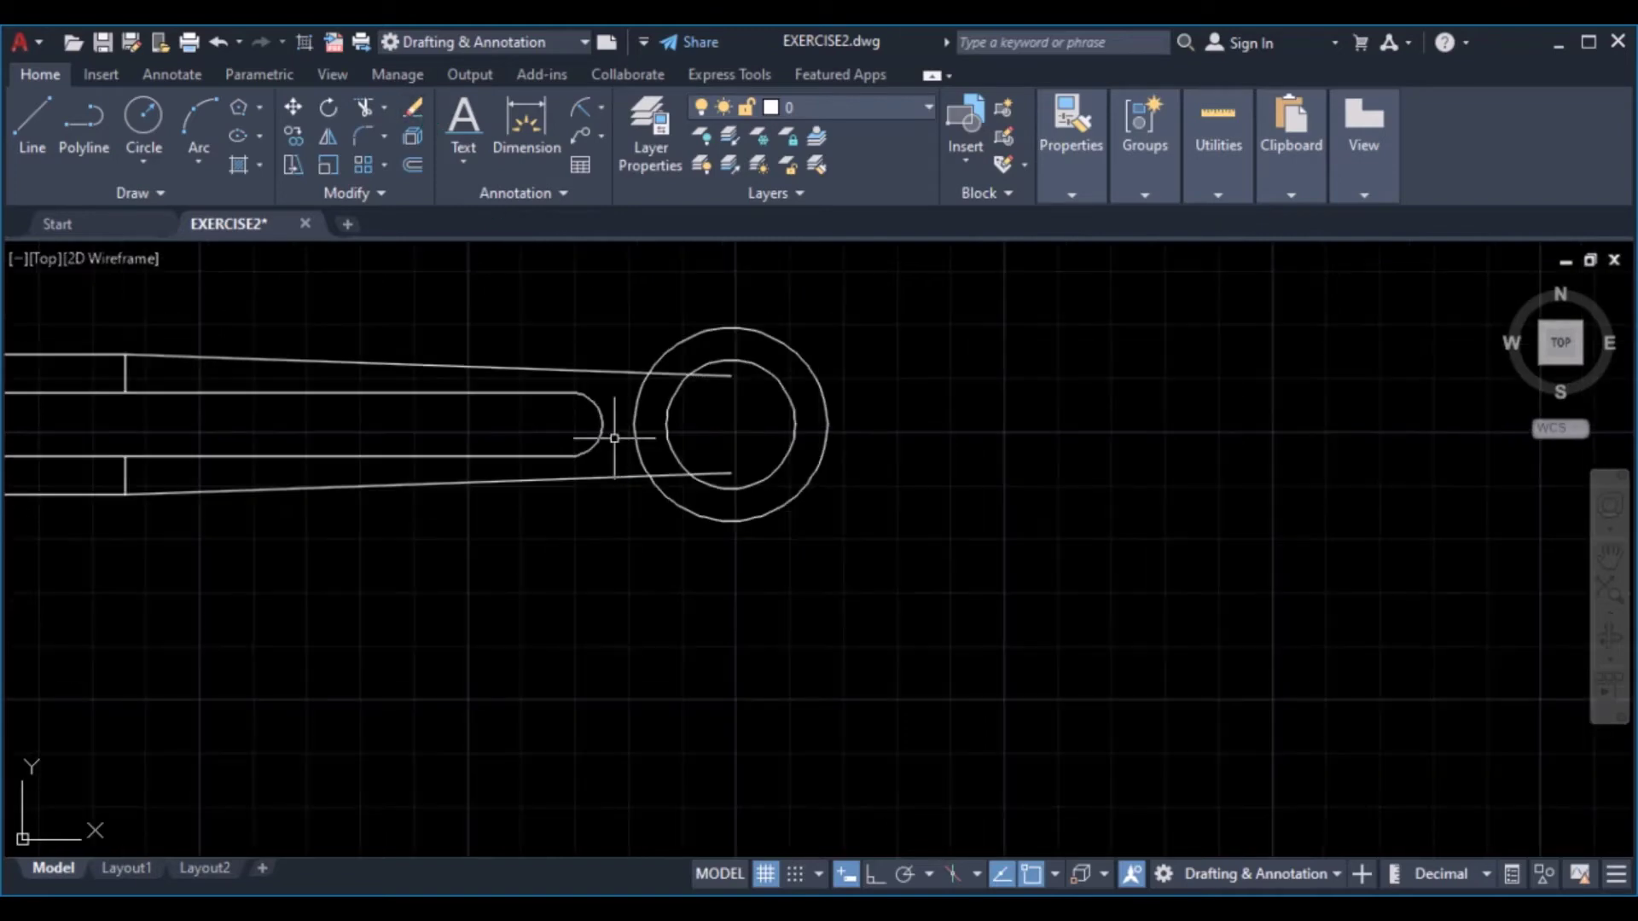
pyautogui.moveTo(615, 517); pyautogui.dragTo(767, 603, button='middle')
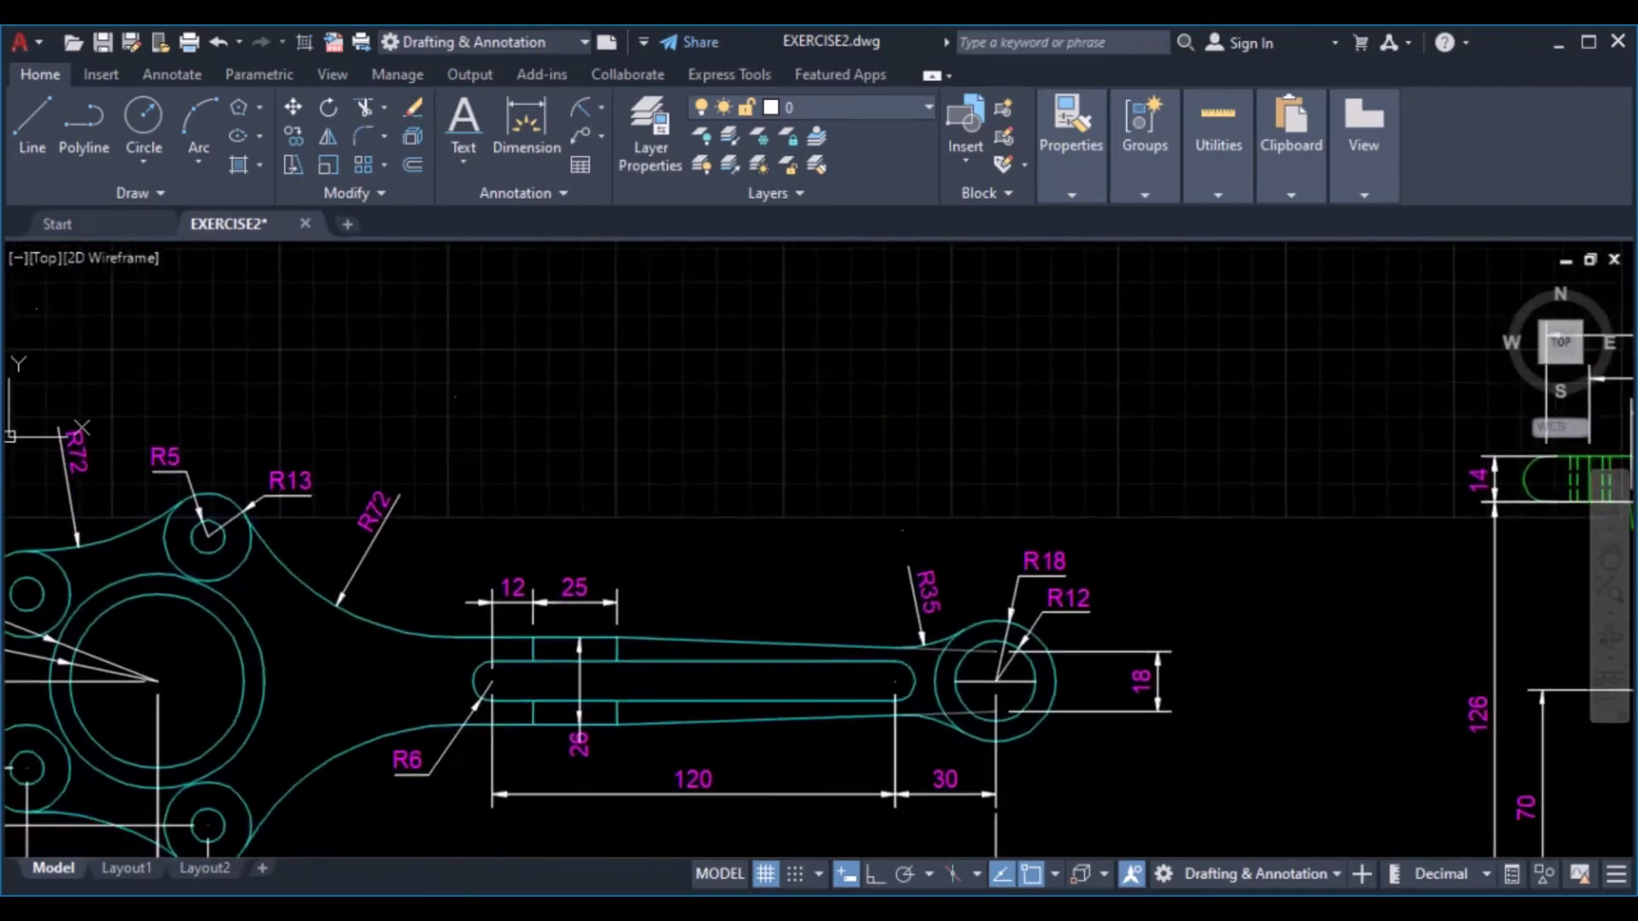
pyautogui.scroll(2, 917, 374)
pyautogui.moveTo(917, 374); pyautogui.dragTo(807, 525, button='middle')
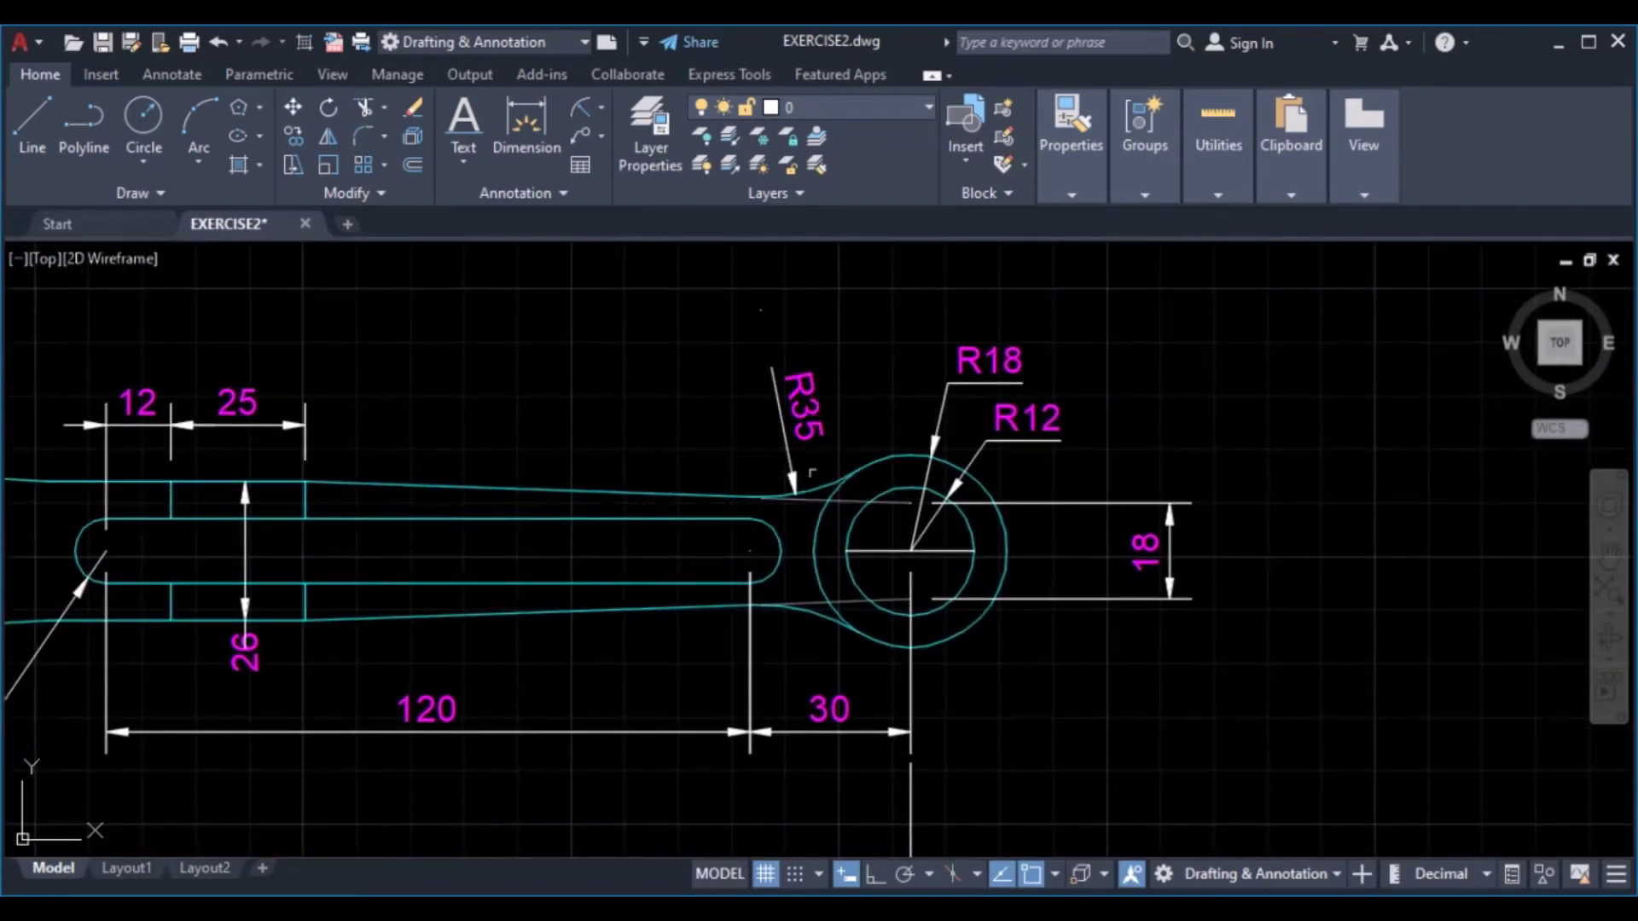
pyautogui.scroll(-6, 754, 441)
pyautogui.moveTo(752, 415); pyautogui.dragTo(648, 809, button='middle')
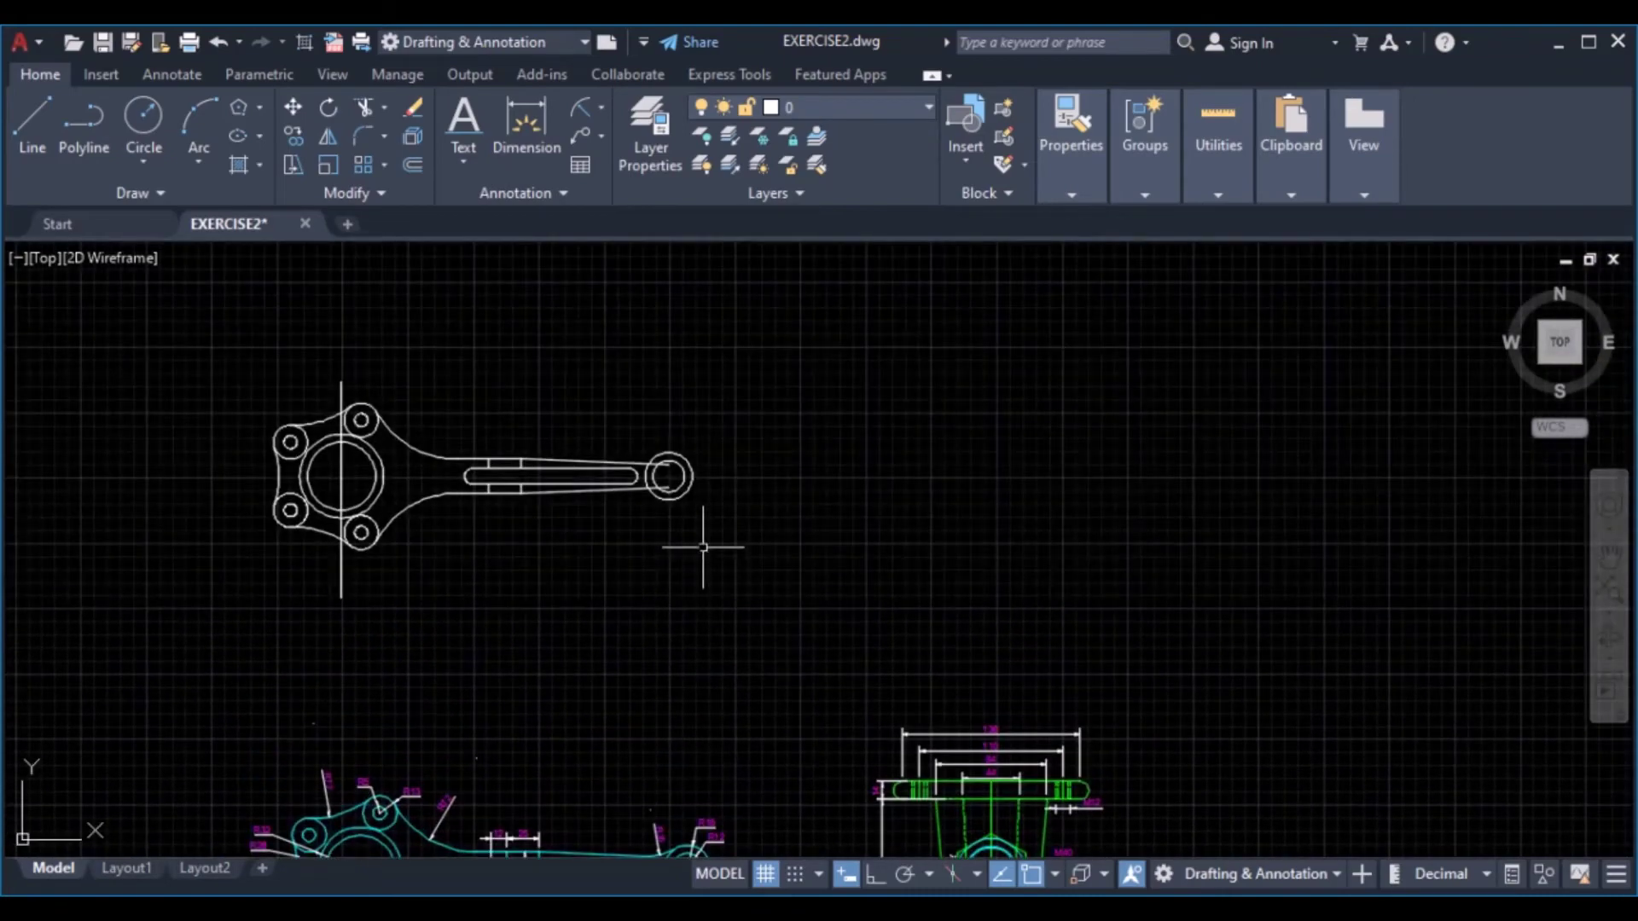
pyautogui.scroll(4, 702, 547)
pyautogui.moveTo(544, 350); pyautogui.dragTo(616, 569, button='middle')
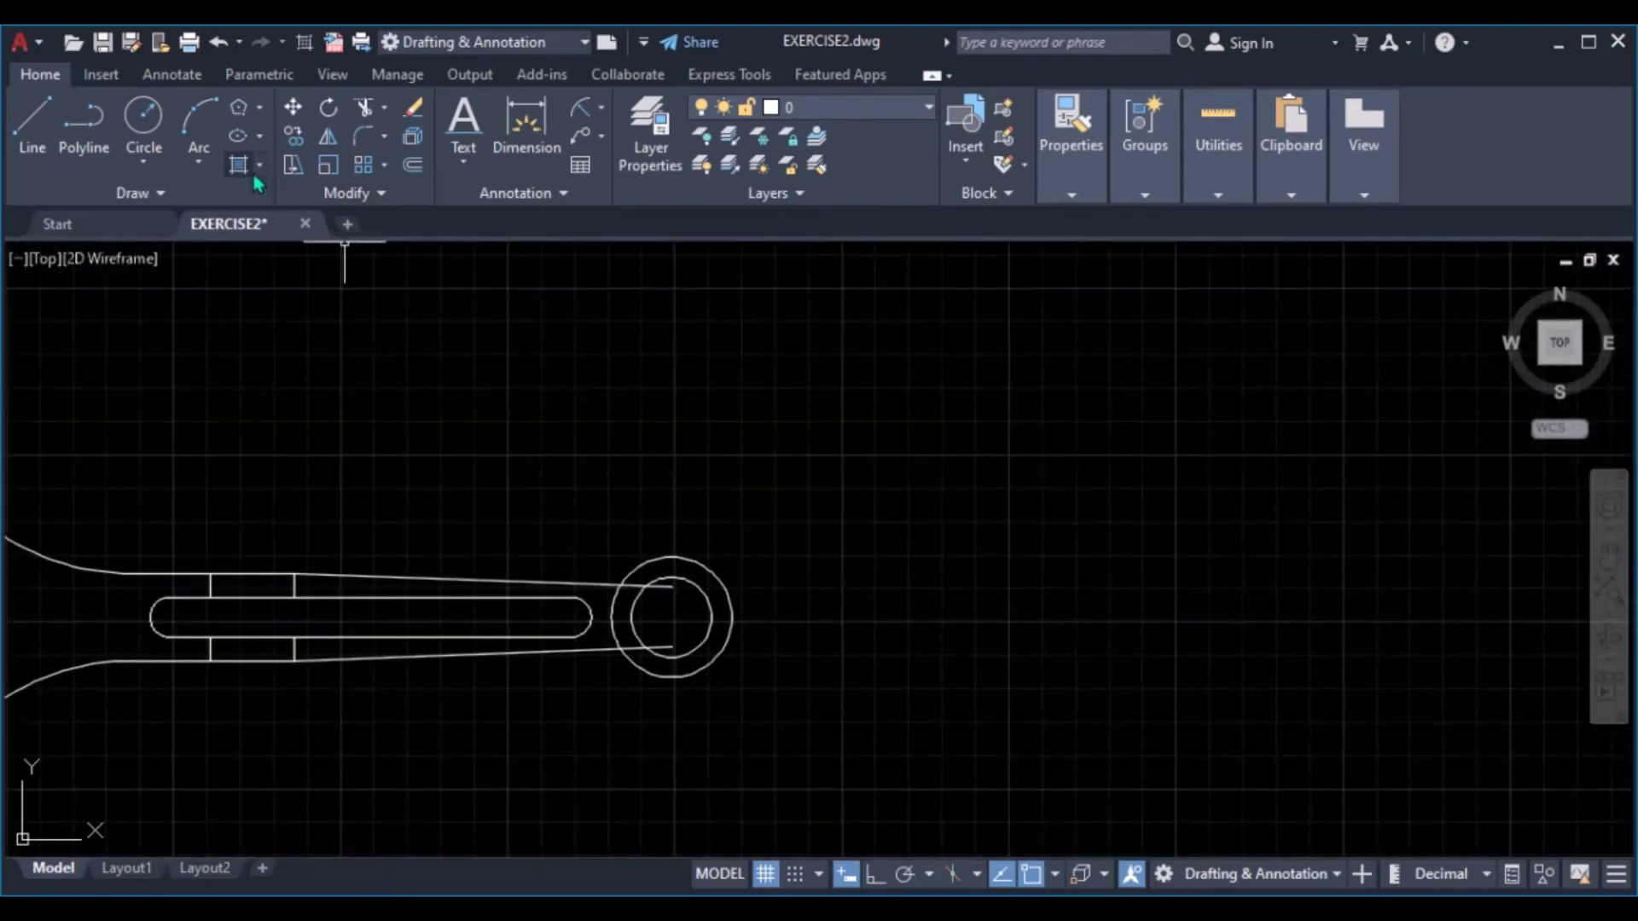
# Set the Fillet radius to 35 for blending the tapered handle edges into the outer end circle
pyautogui.click(366, 133)
pyautogui.press('Down')
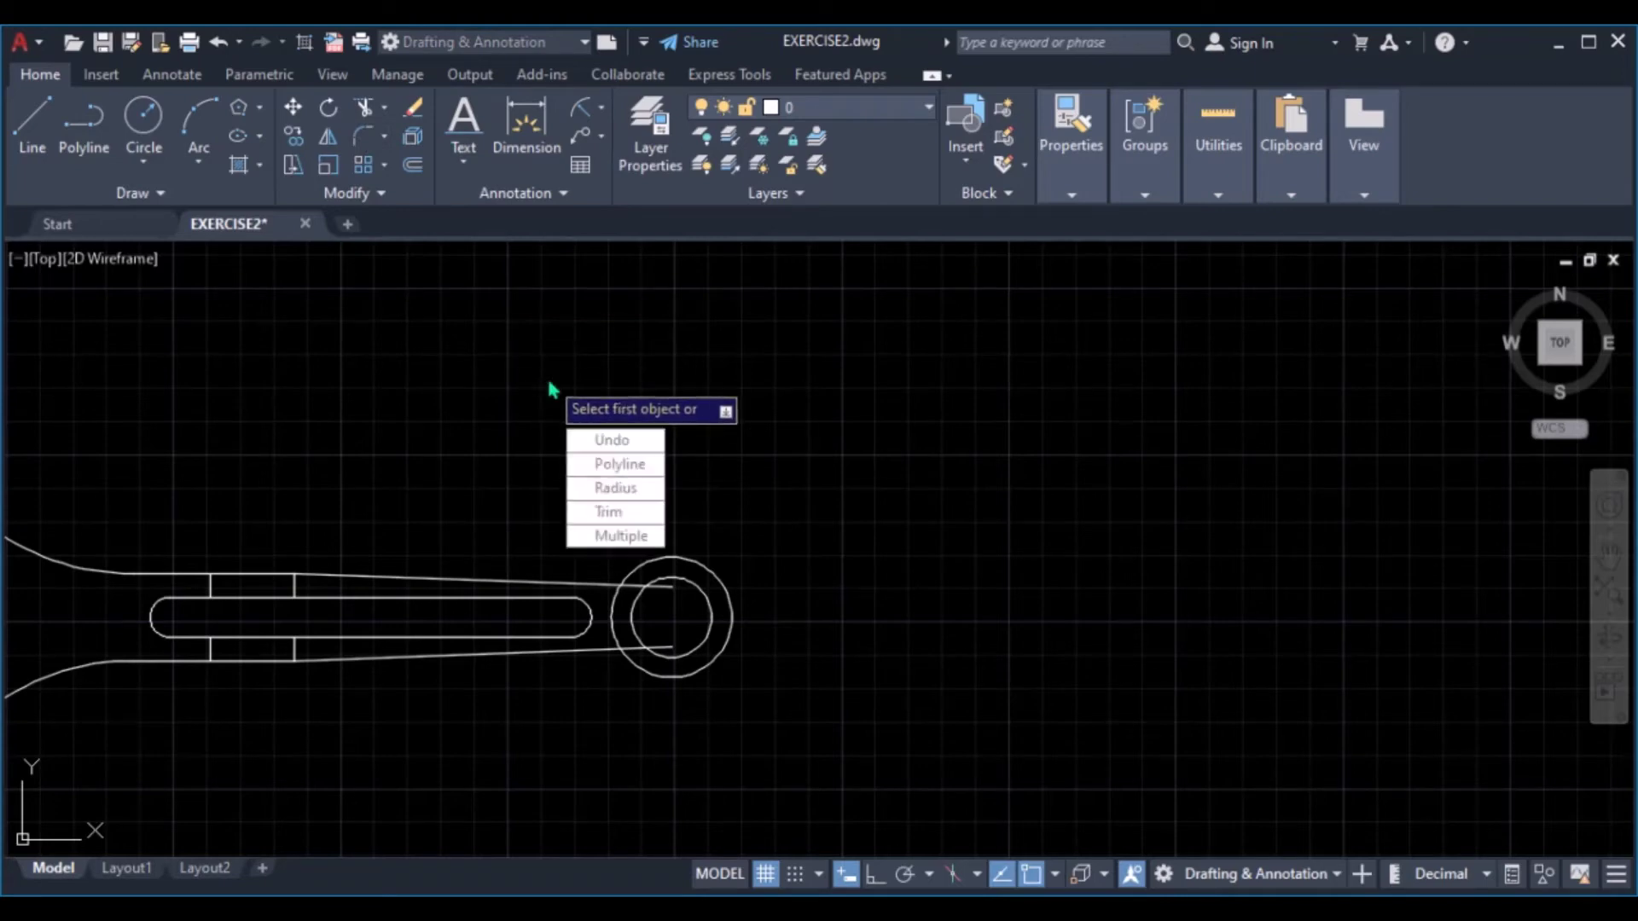
pyautogui.press('Down')
pyautogui.press('Down')
pyautogui.press('Down')
pyautogui.press('Return')
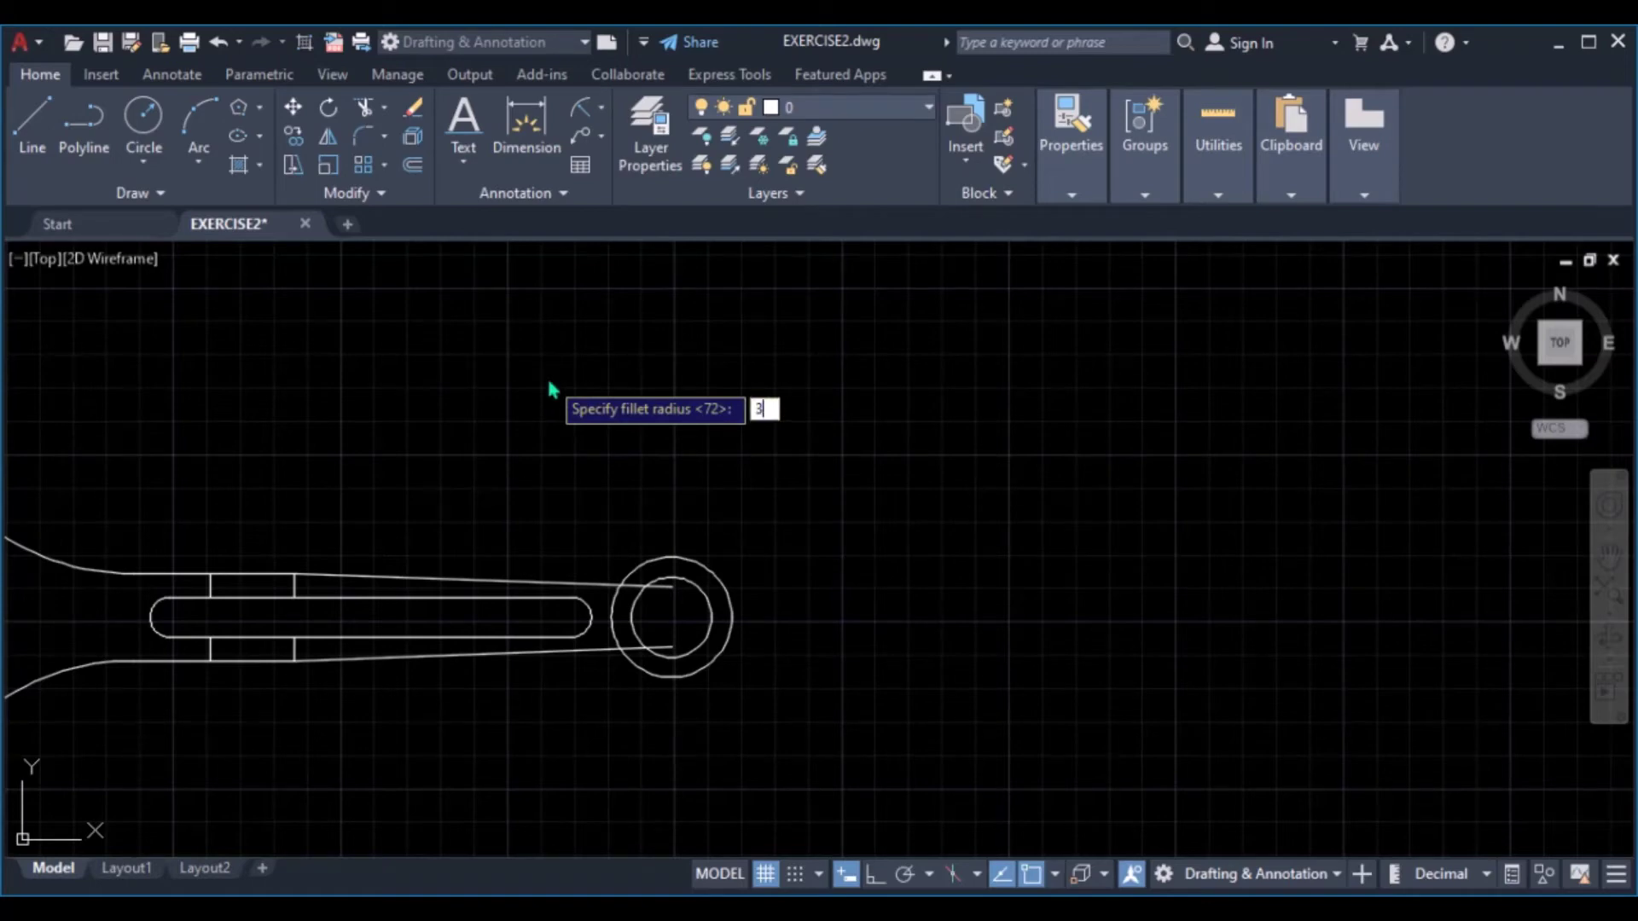
pyautogui.write('10')
pyautogui.press('Return')
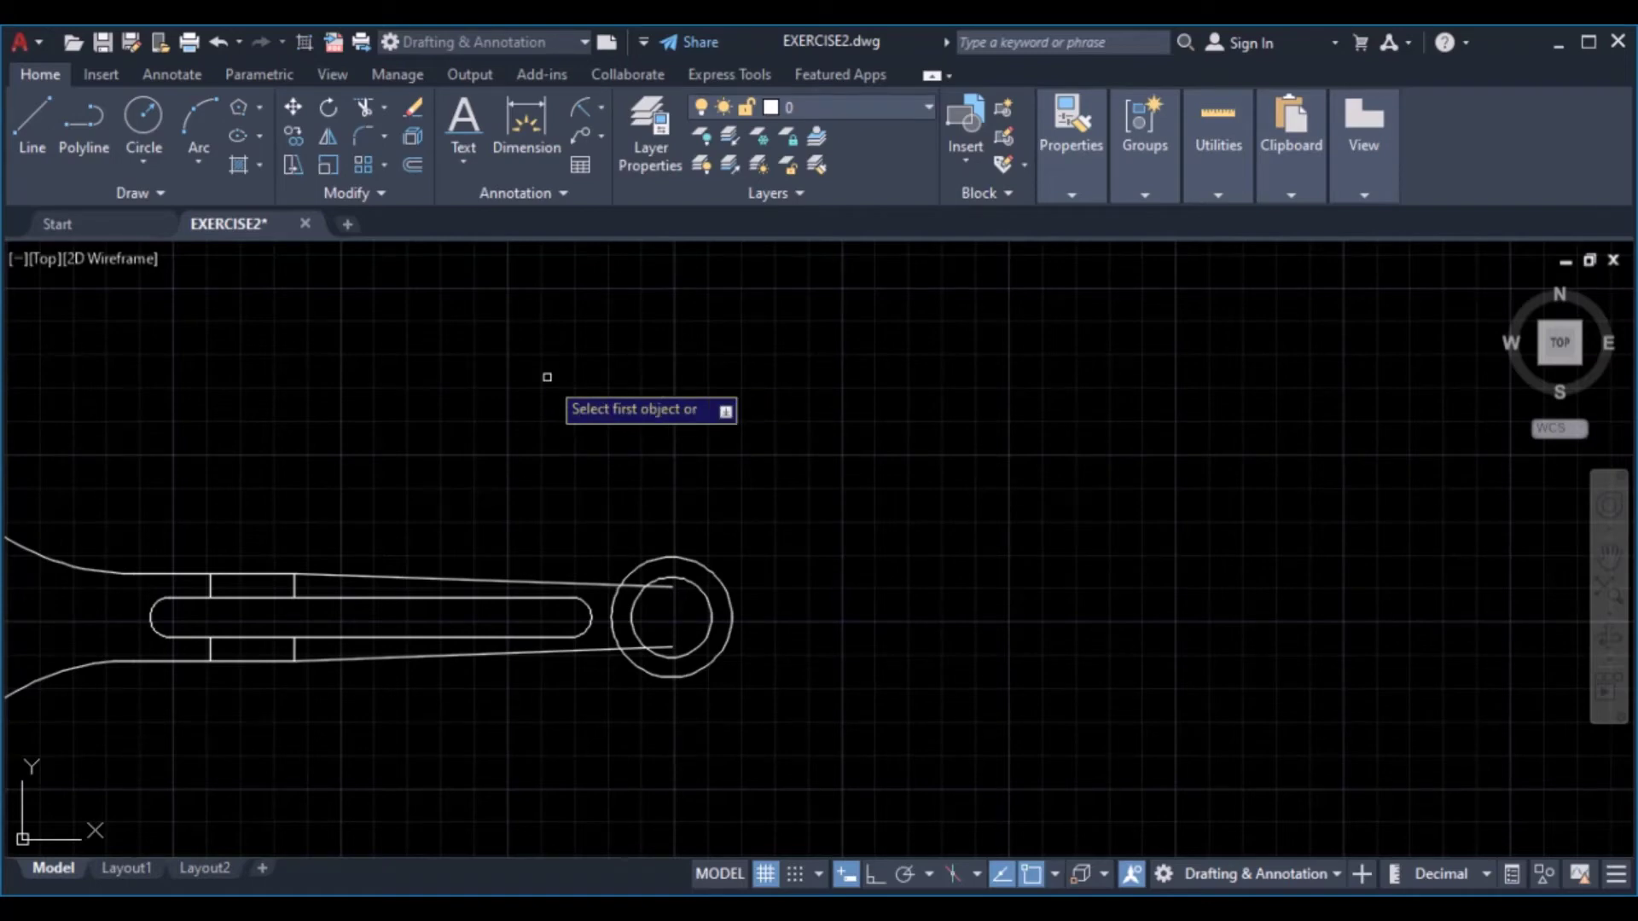
# Fillet the upper and lower tapered edges of the arm to the outer circle of the small end
pyautogui.click(563, 584)
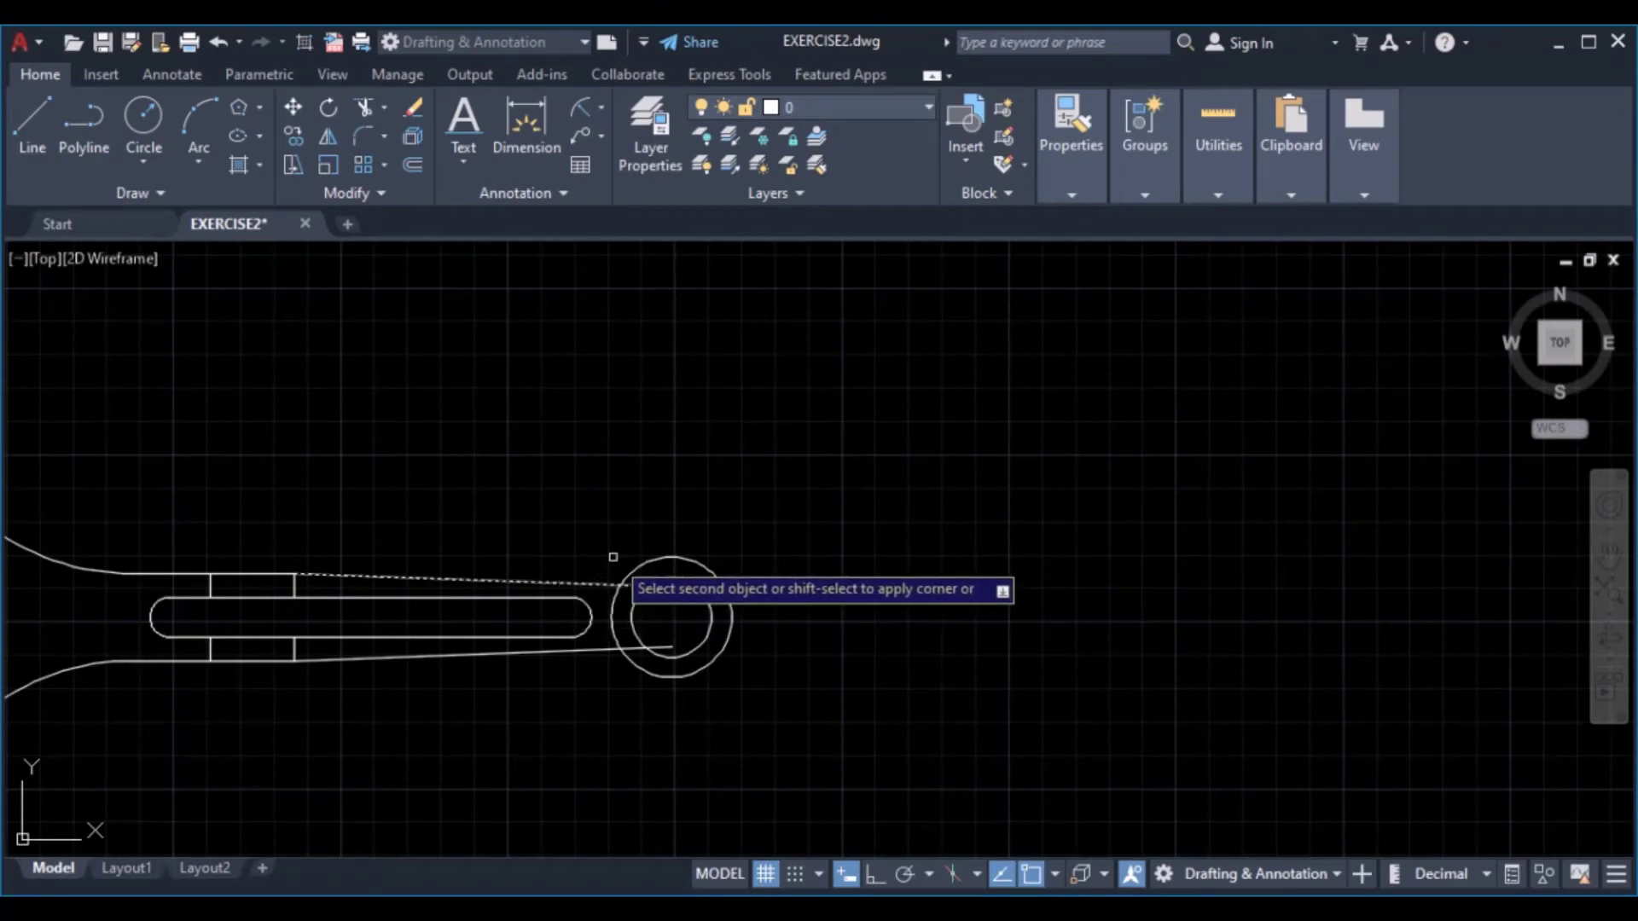
pyautogui.click(642, 561)
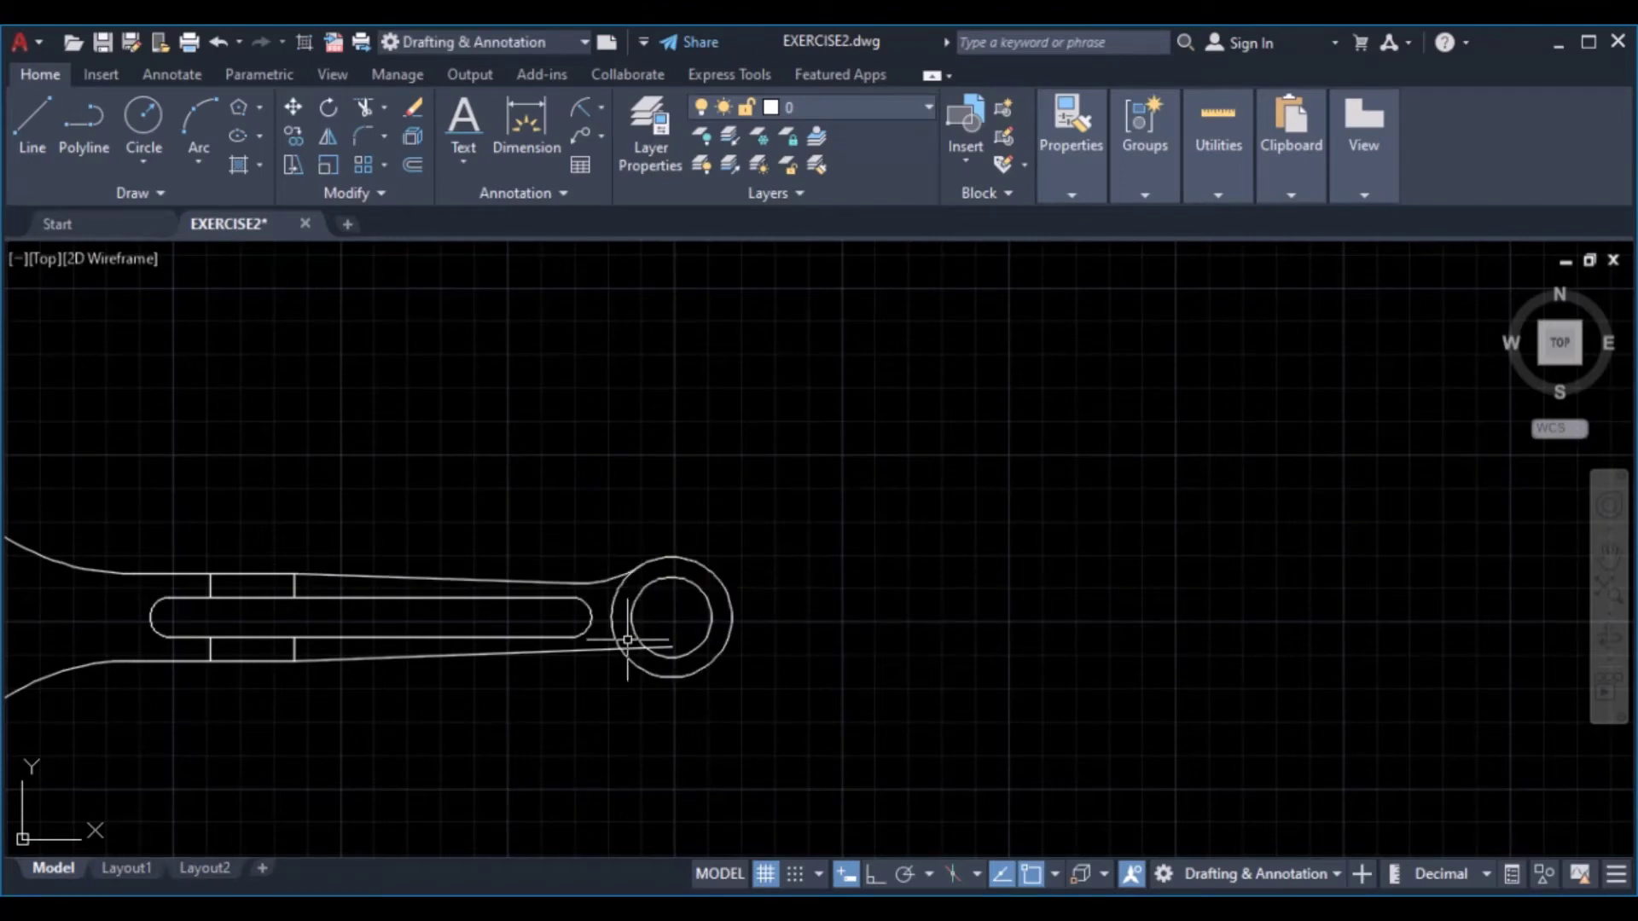
pyautogui.press('Return')
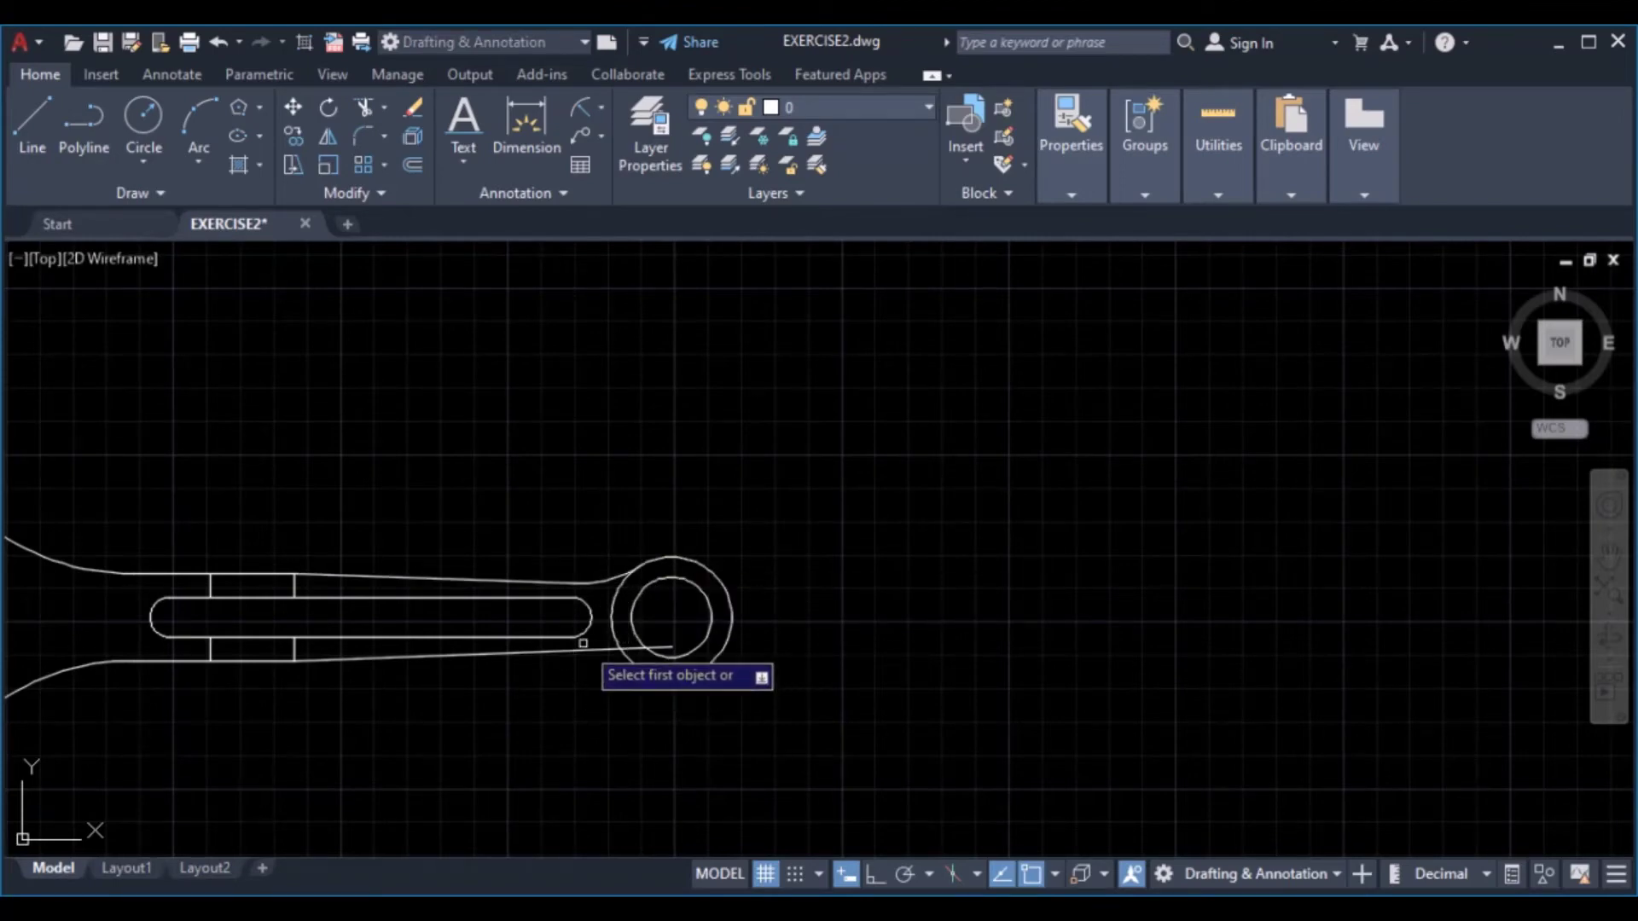
pyautogui.click(582, 649)
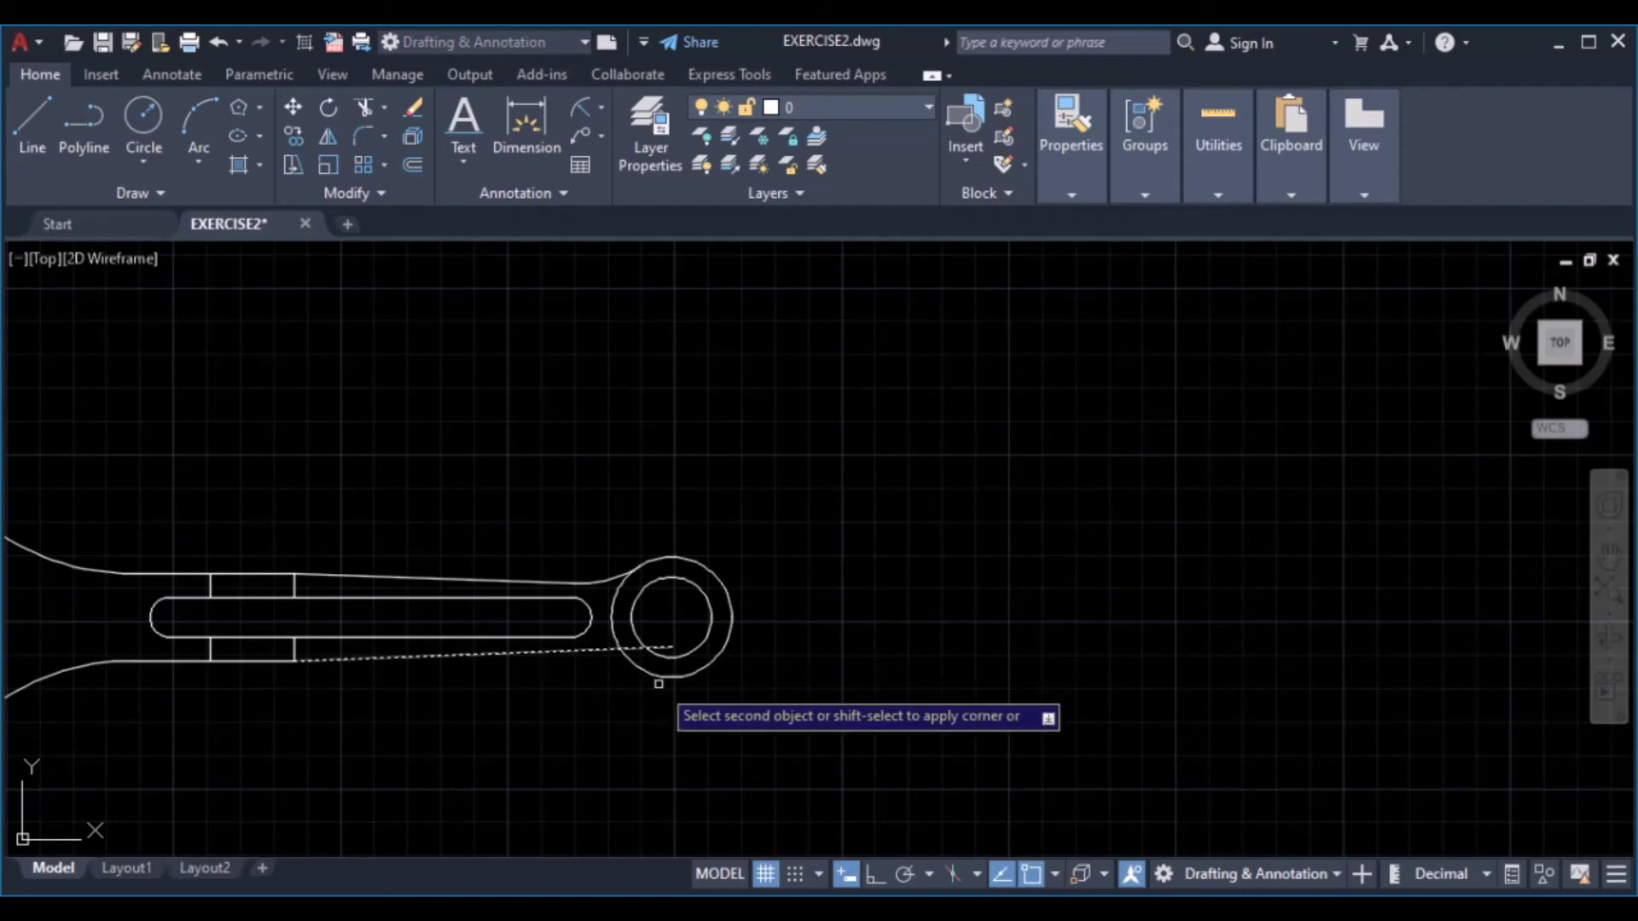
pyautogui.click(659, 679)
pyautogui.press('Return')
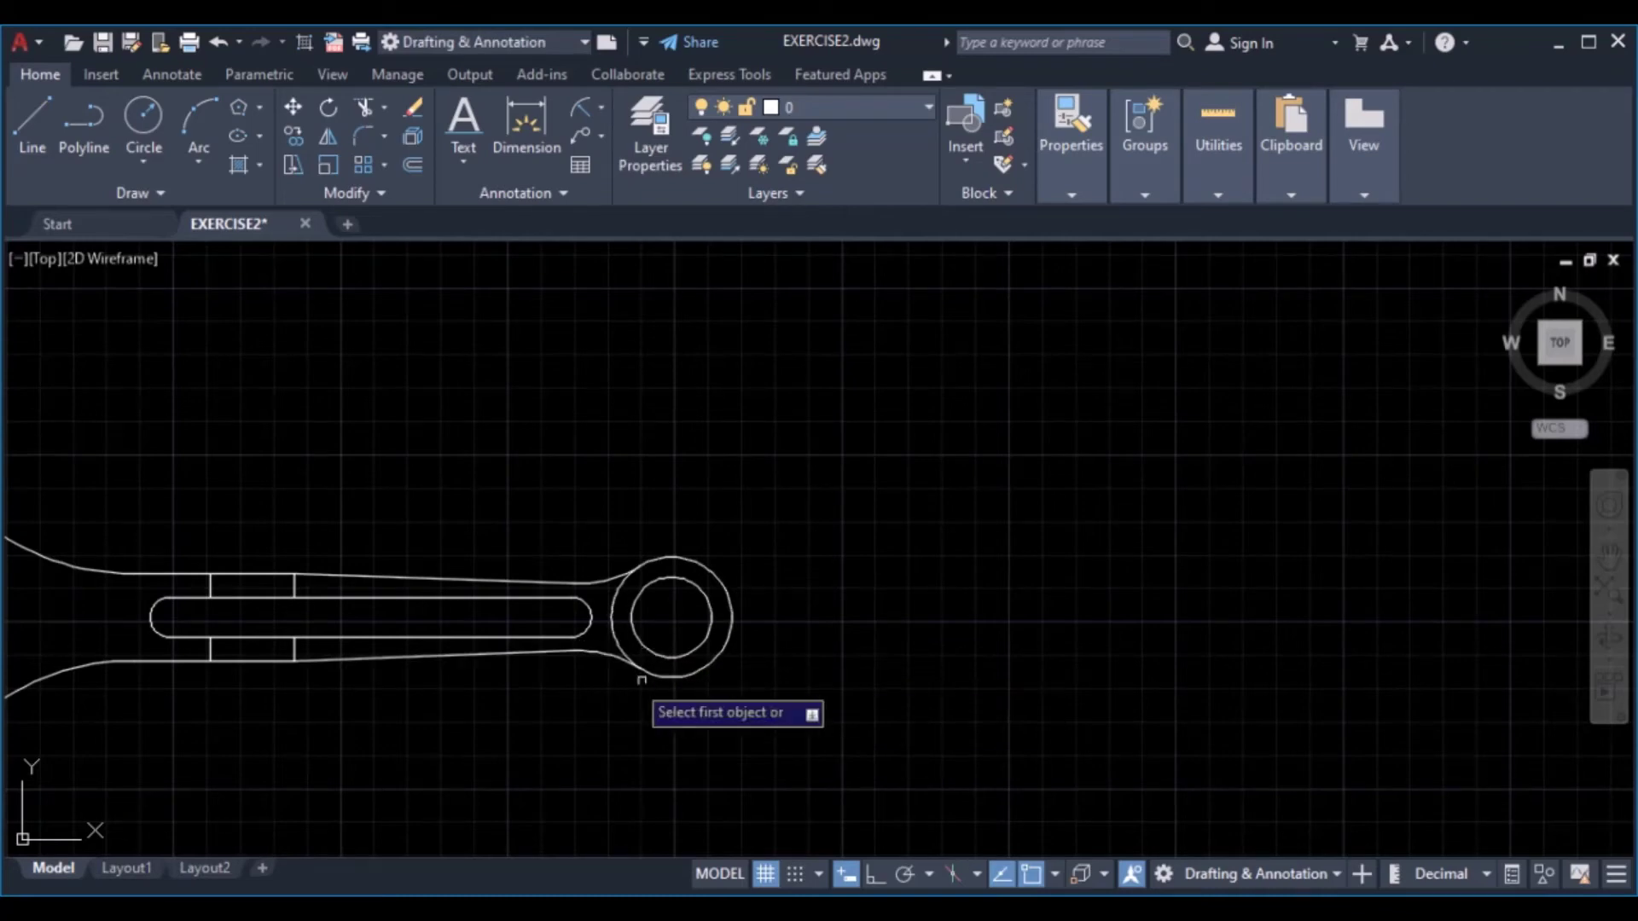
# Erase the vertical construction line running through the center of the large circles
pyautogui.moveTo(420, 648); pyautogui.dragTo(714, 516, button='middle')
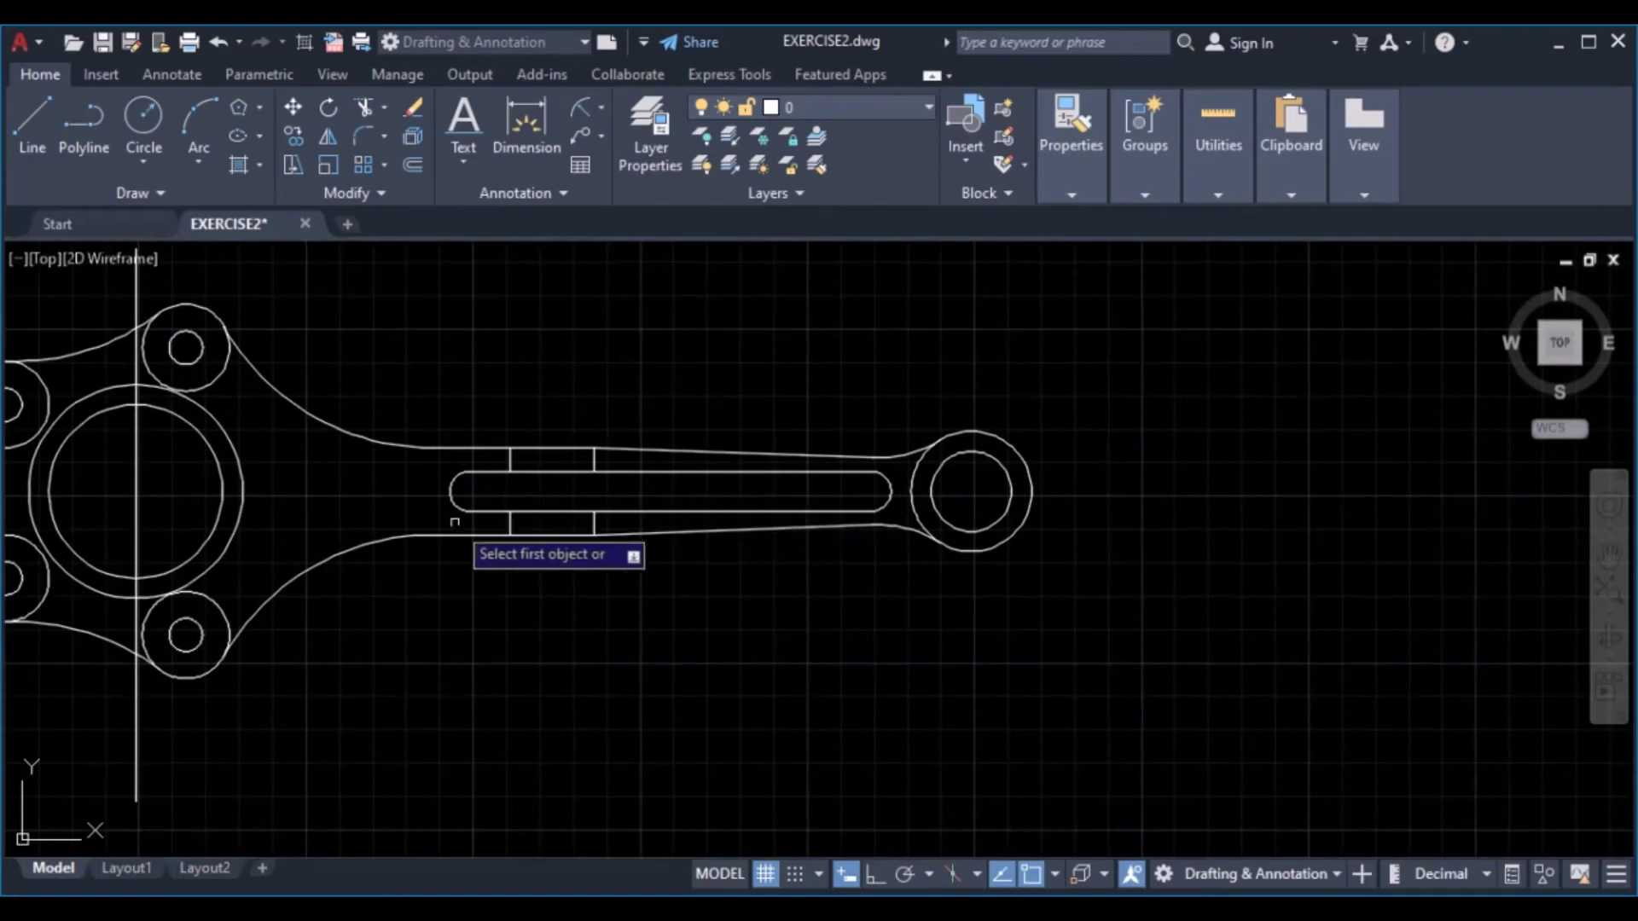
pyautogui.scroll(-4, 603, 515)
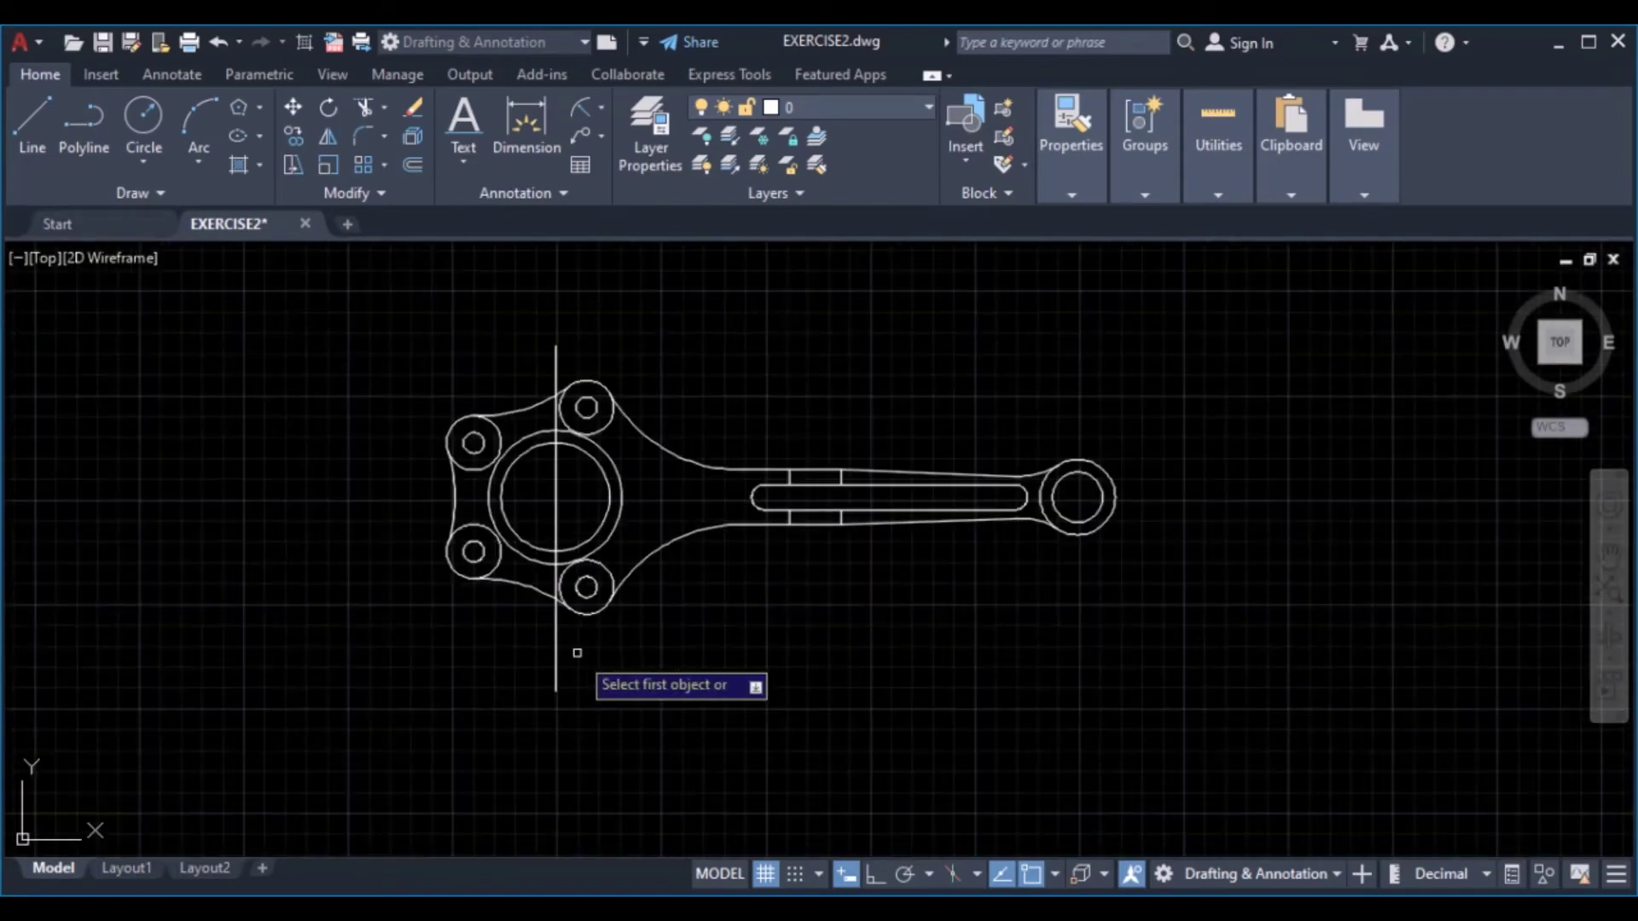
pyautogui.press('Escape')
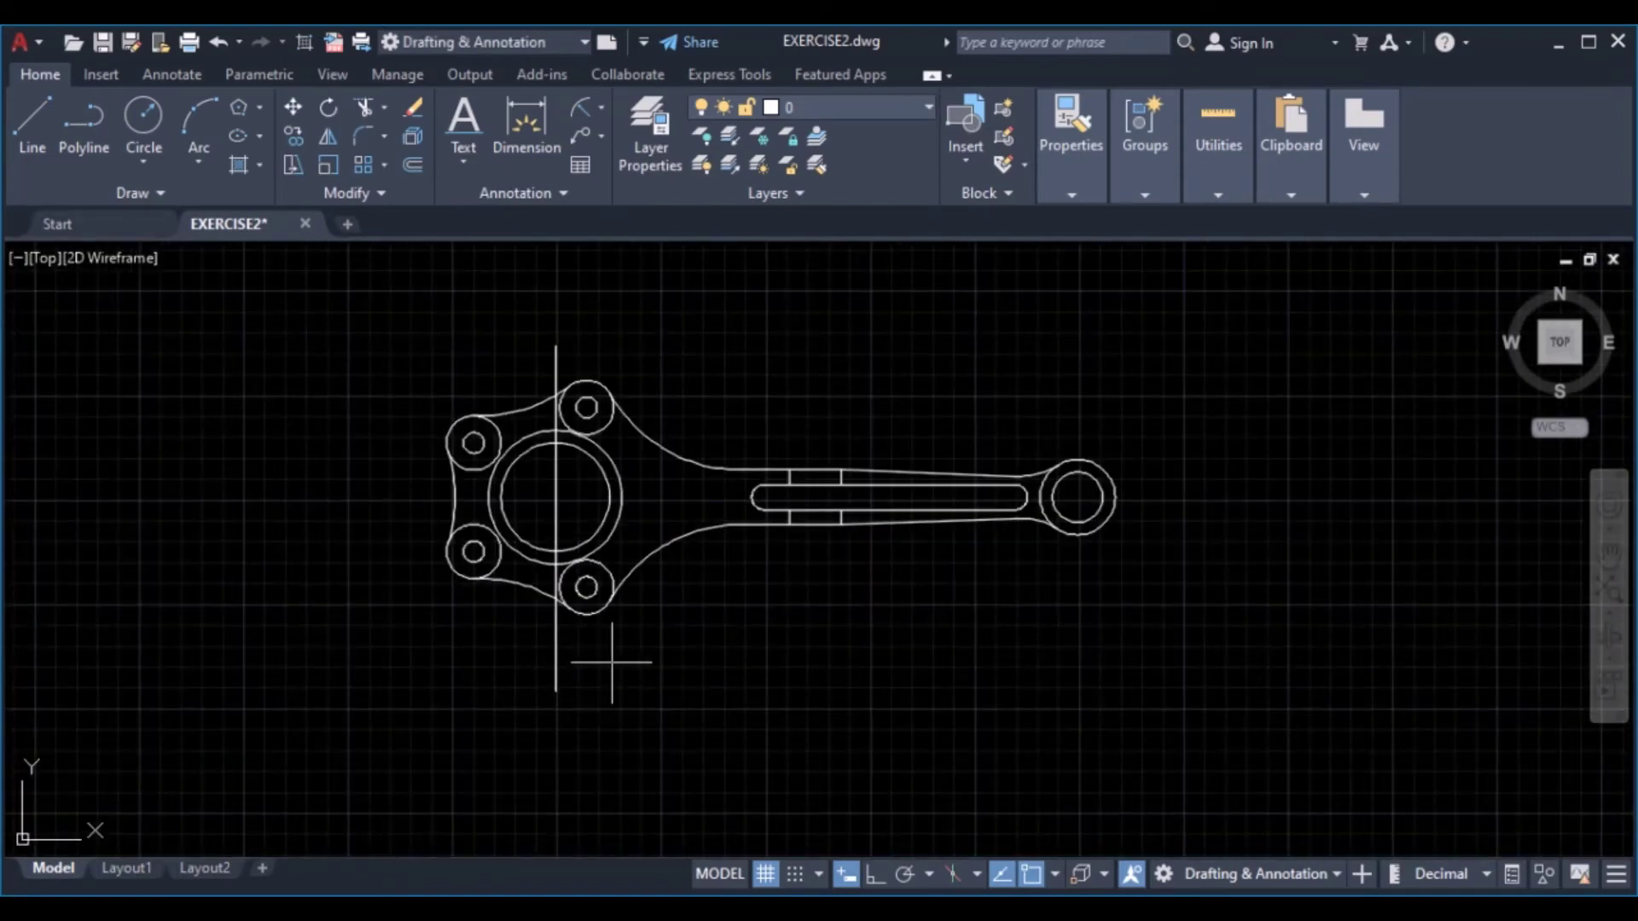
pyautogui.click(555, 668)
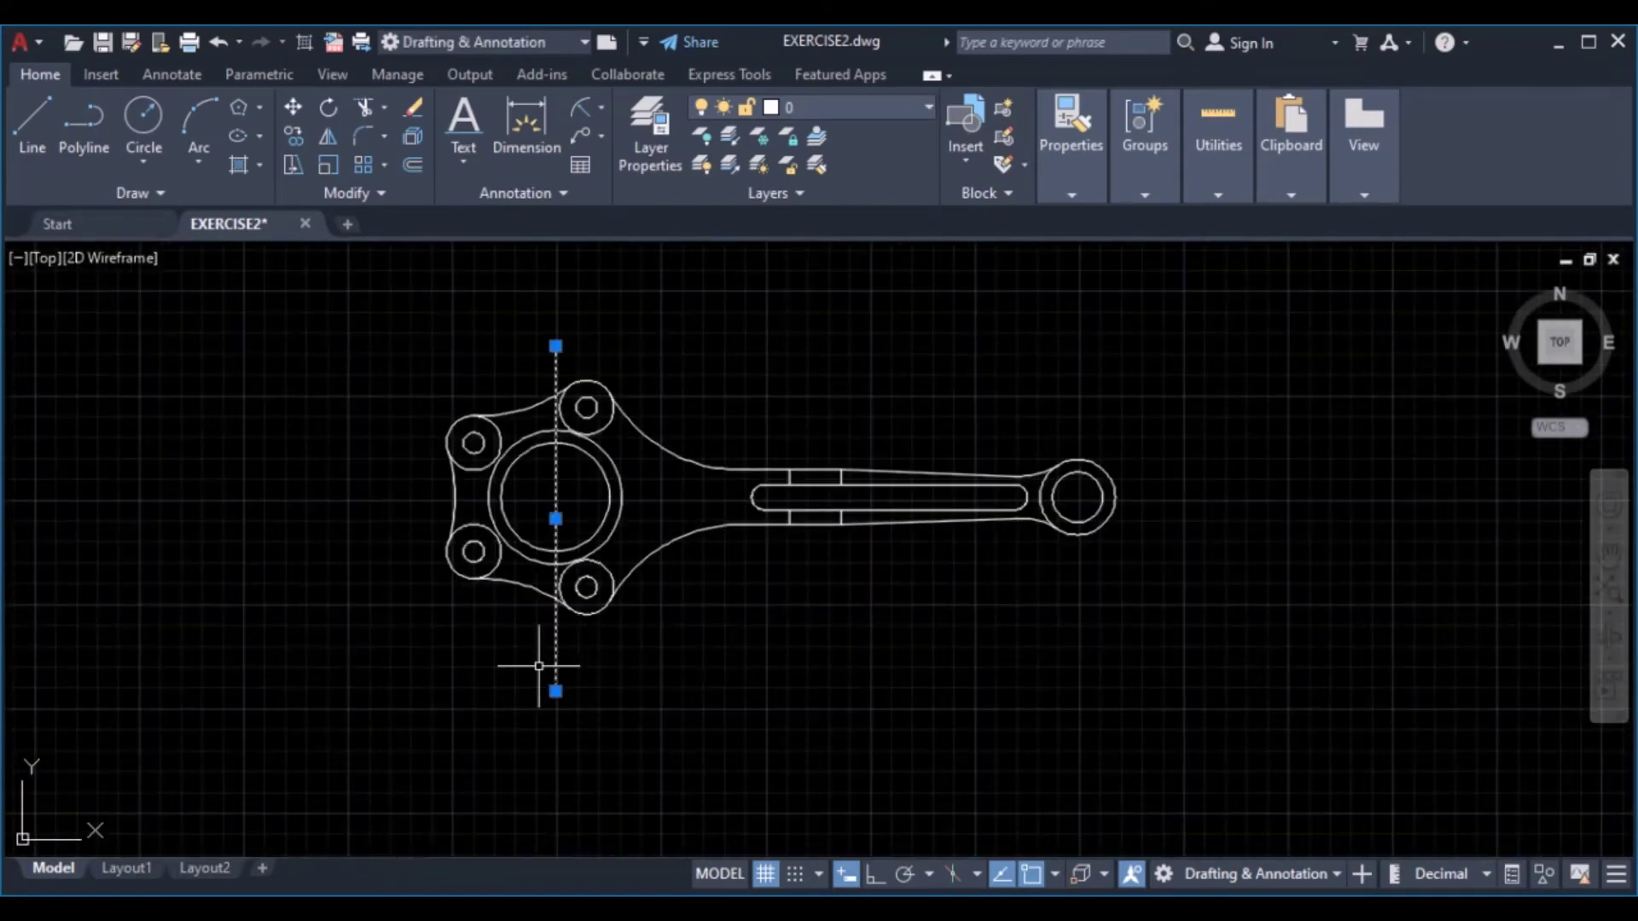
pyautogui.click(418, 111)
# Examine the dimensioned reference view of the arm to compare it with the finished redraw
pyautogui.scroll(-4, 560, 565)
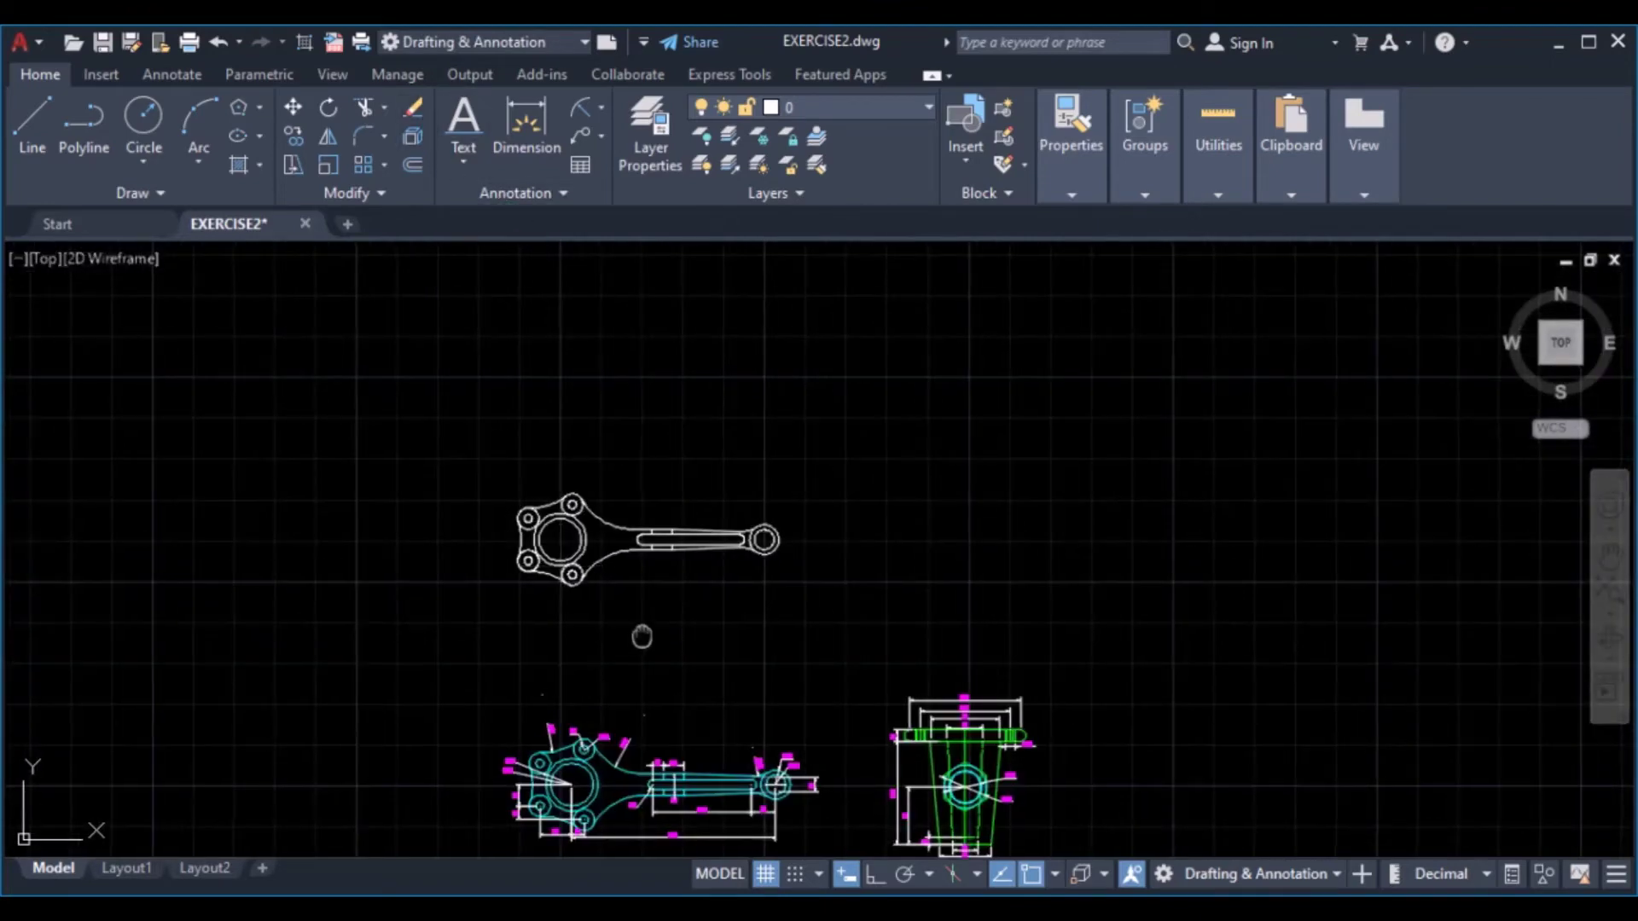
pyautogui.moveTo(644, 632); pyautogui.dragTo(648, 393, button='middle')
pyautogui.scroll(5, 741, 570)
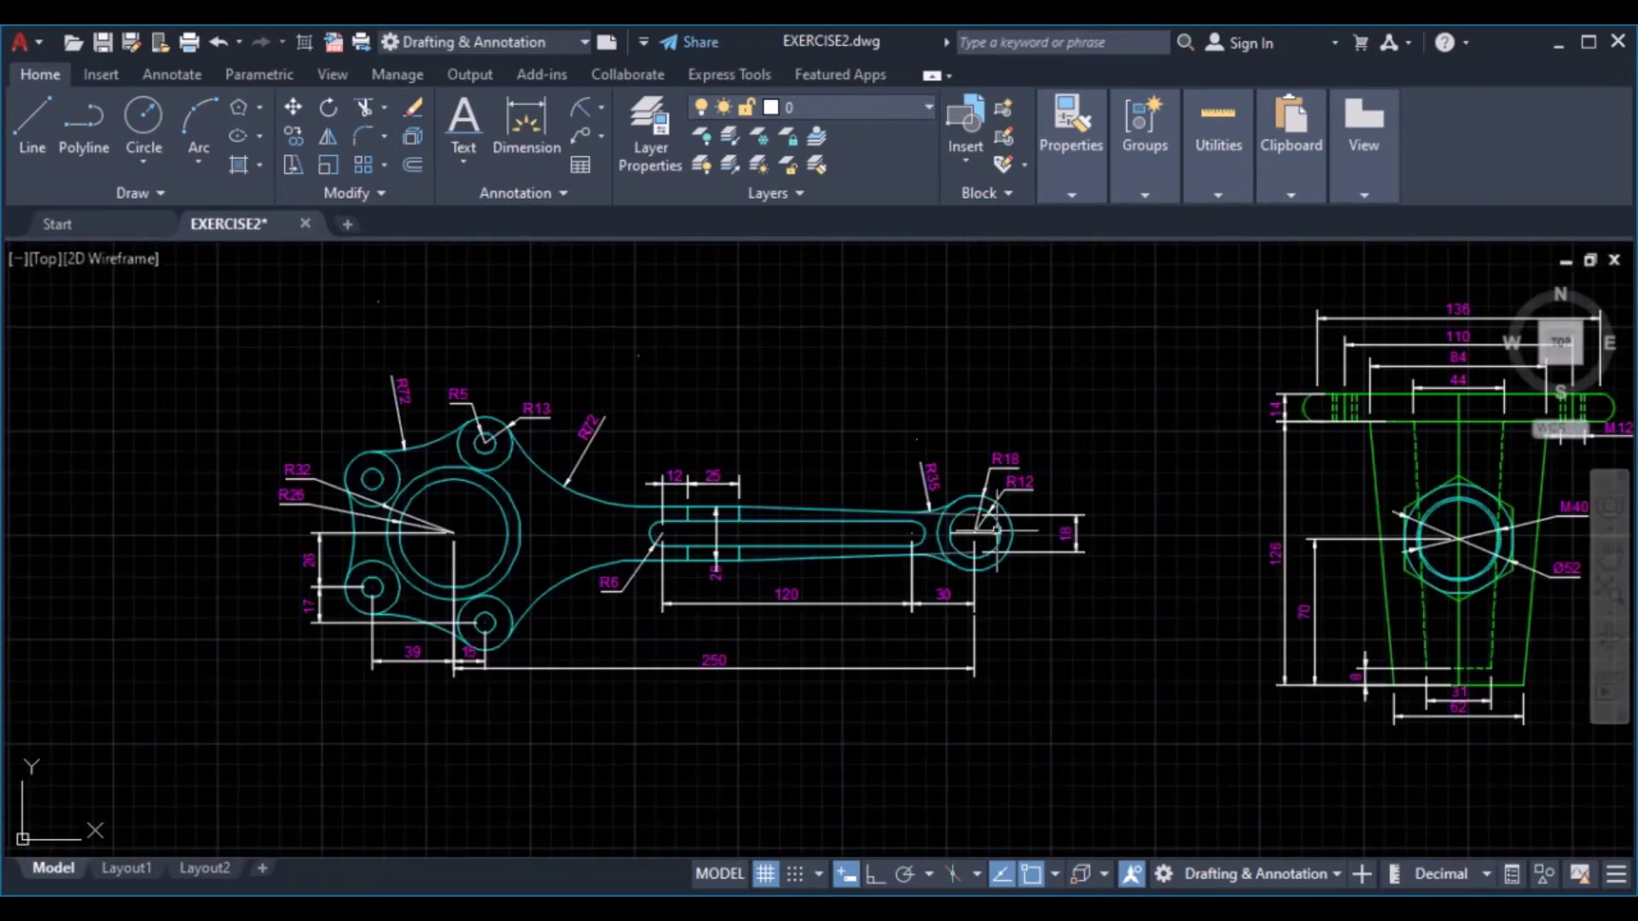
pyautogui.scroll(2, 996, 530)
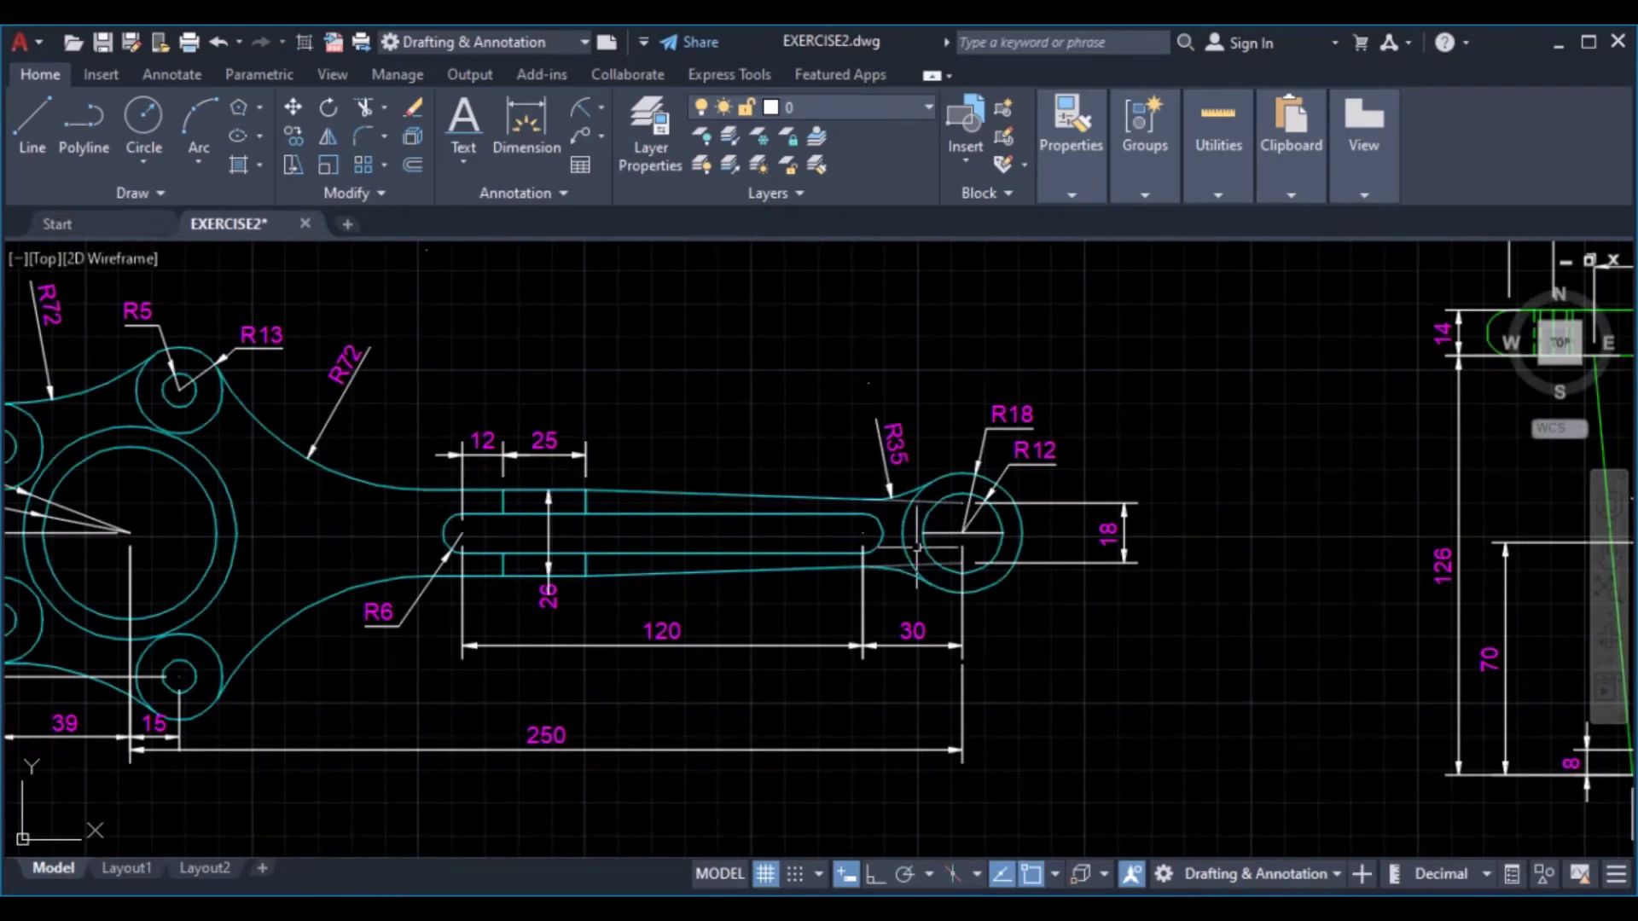
pyautogui.scroll(-4, 917, 546)
pyautogui.scroll(3, 866, 482)
pyautogui.scroll(-1, 856, 692)
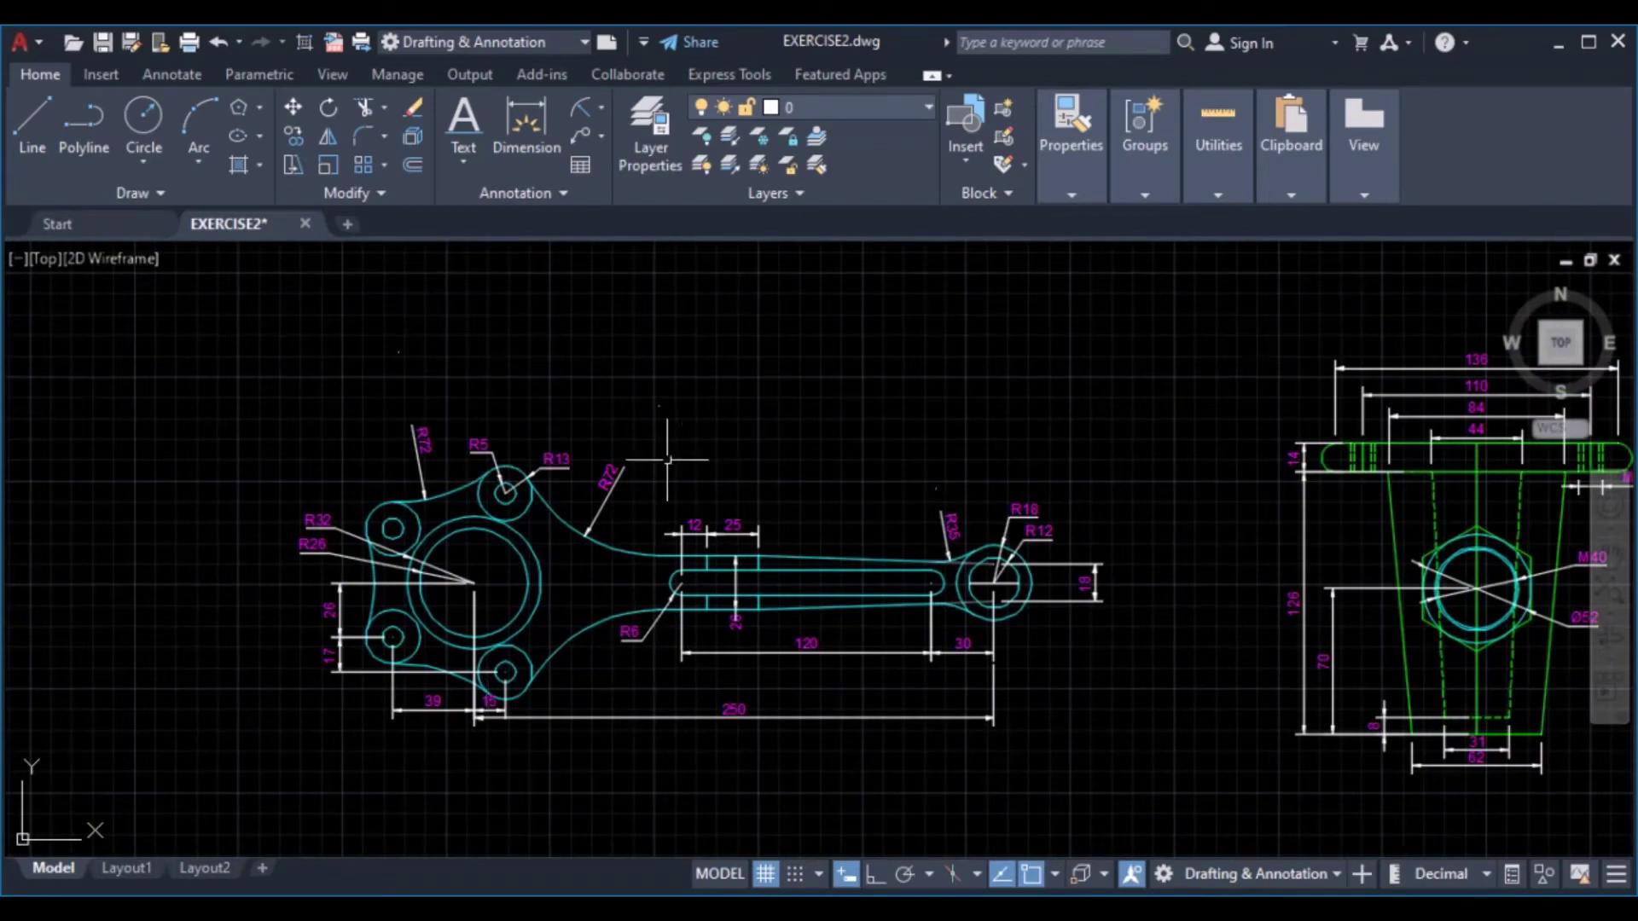
pyautogui.scroll(-2, 667, 459)
# Examine the green reference view of the tapered, flanged part for its widths, heights and hole dimensions
pyautogui.moveTo(881, 405); pyautogui.dragTo(526, 676, button='middle')
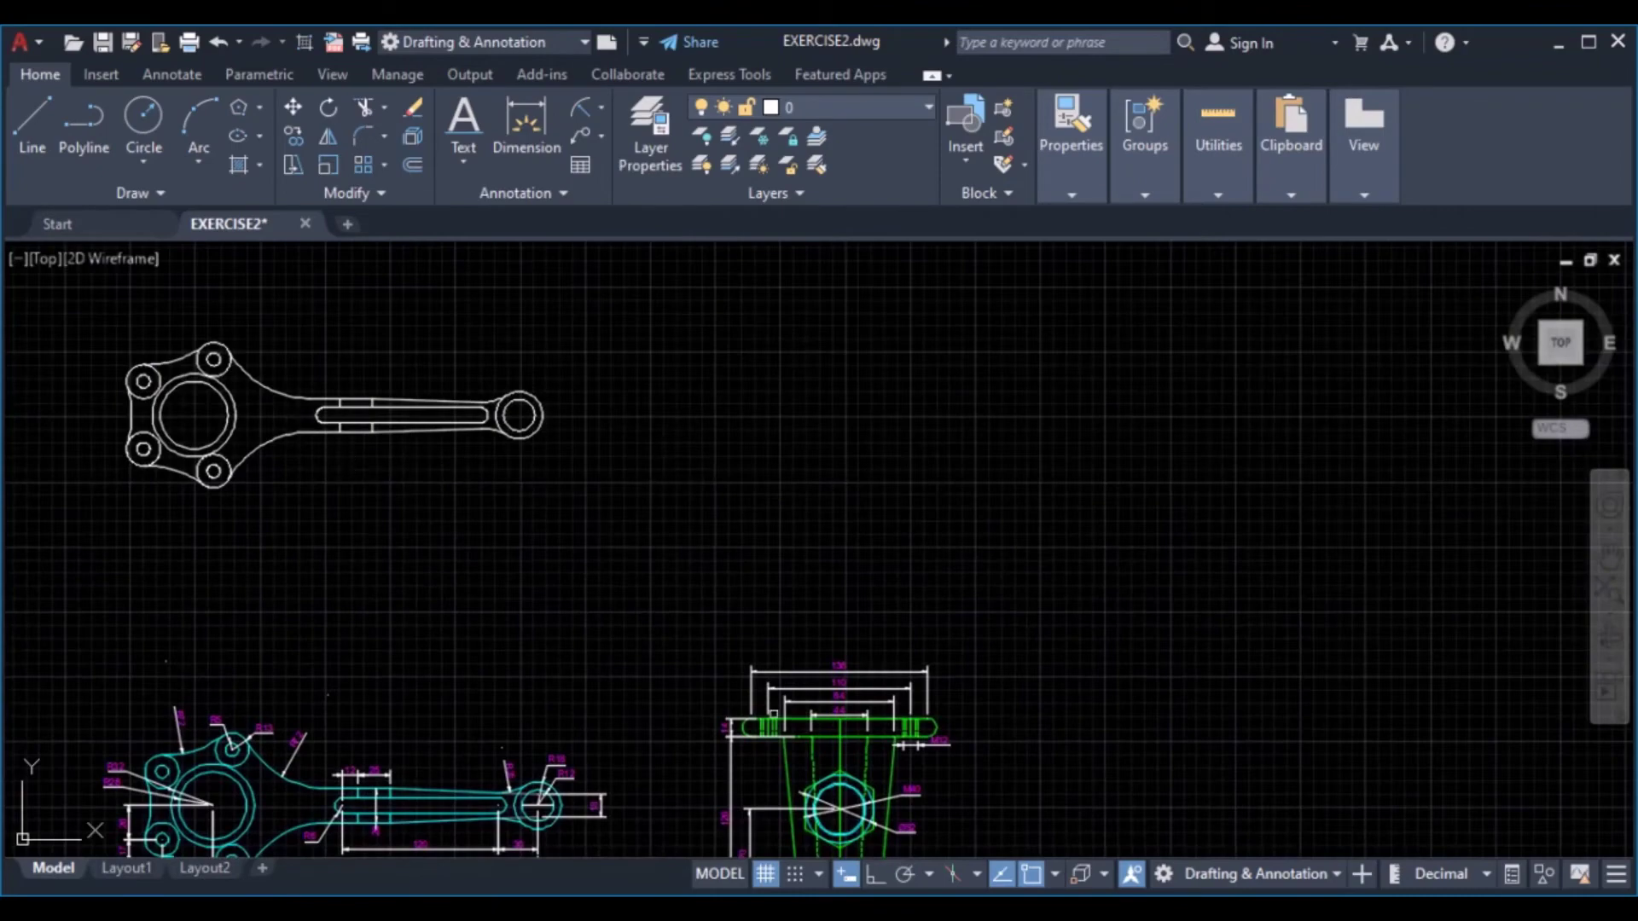
pyautogui.scroll(3, 773, 713)
pyautogui.moveTo(839, 737); pyautogui.dragTo(842, 706, button='middle')
pyautogui.scroll(1, 841, 706)
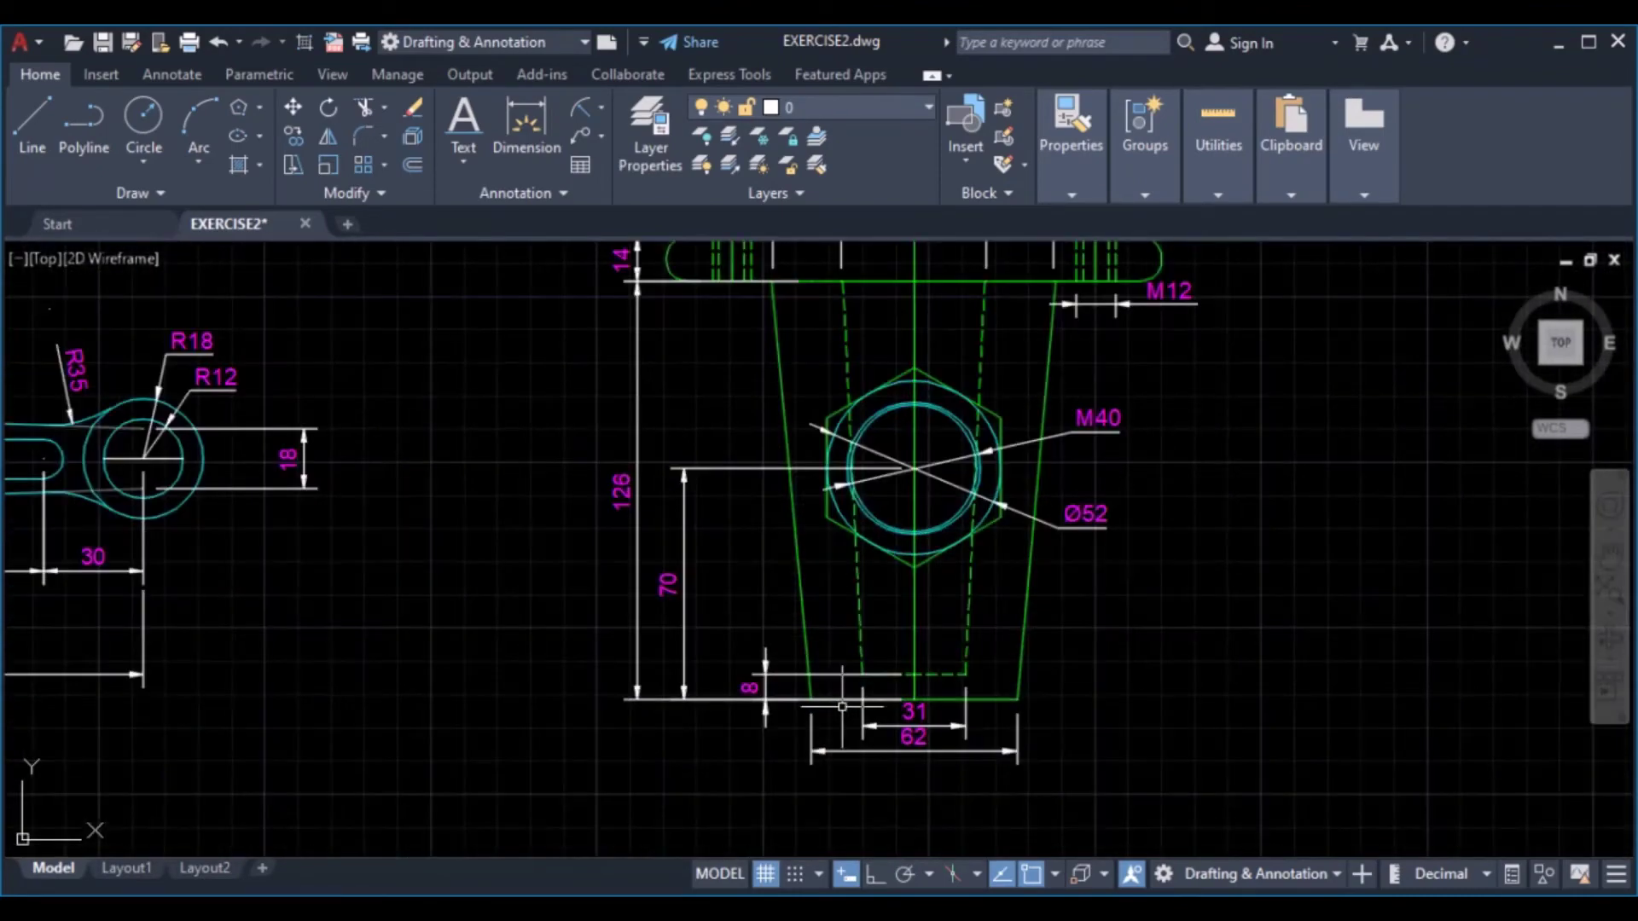
pyautogui.moveTo(942, 583); pyautogui.dragTo(881, 687, button='middle')
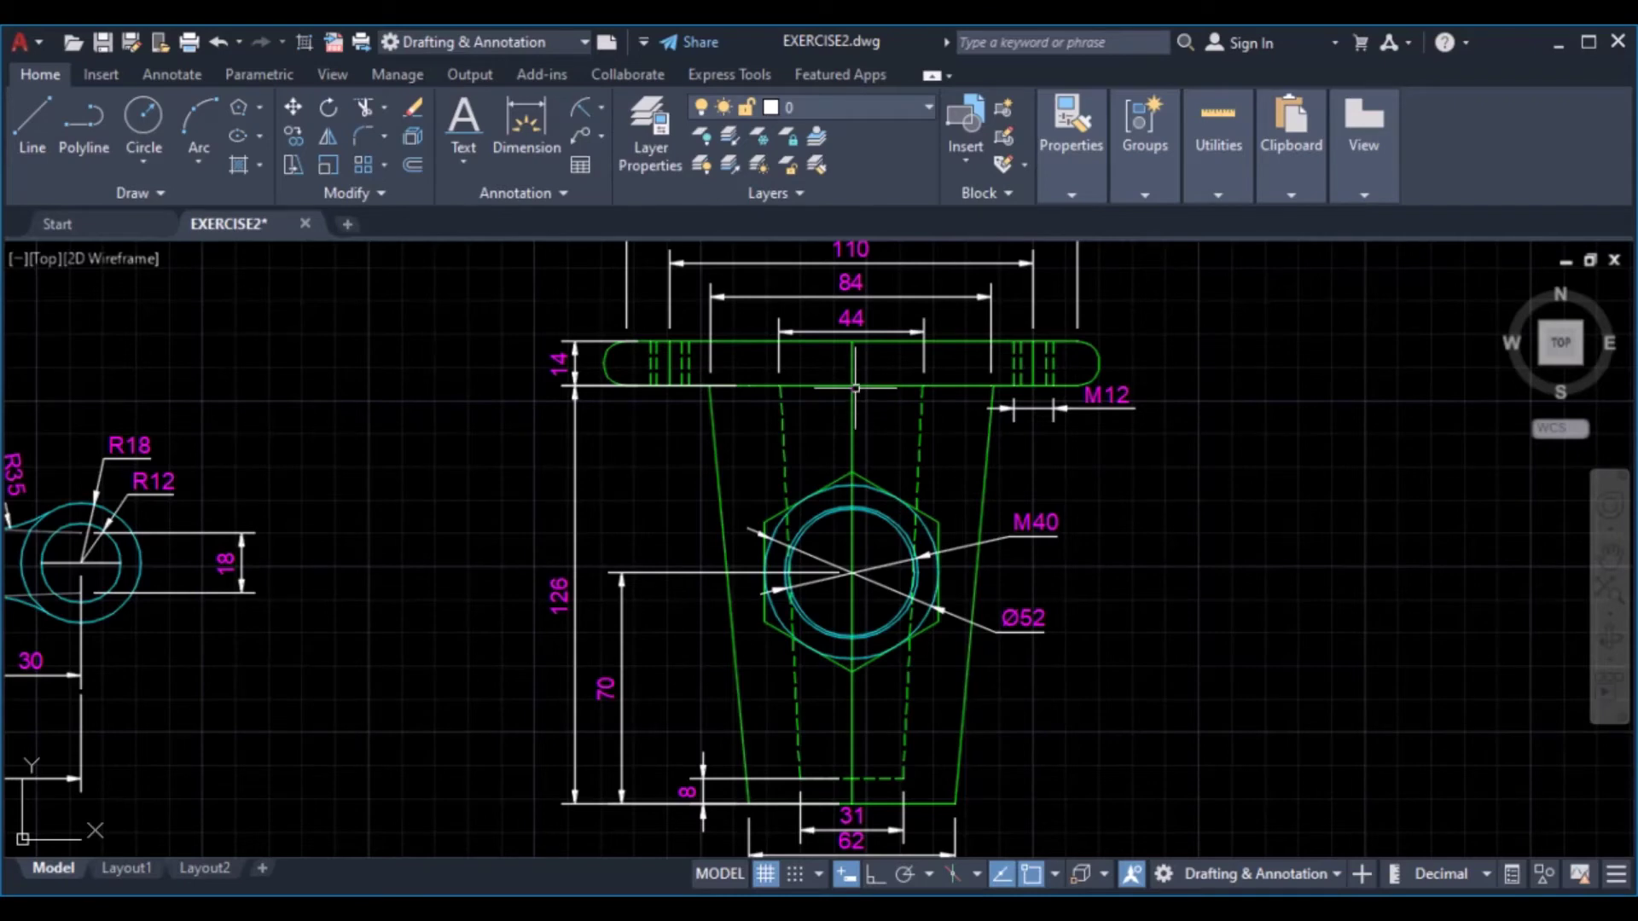
pyautogui.moveTo(853, 386)
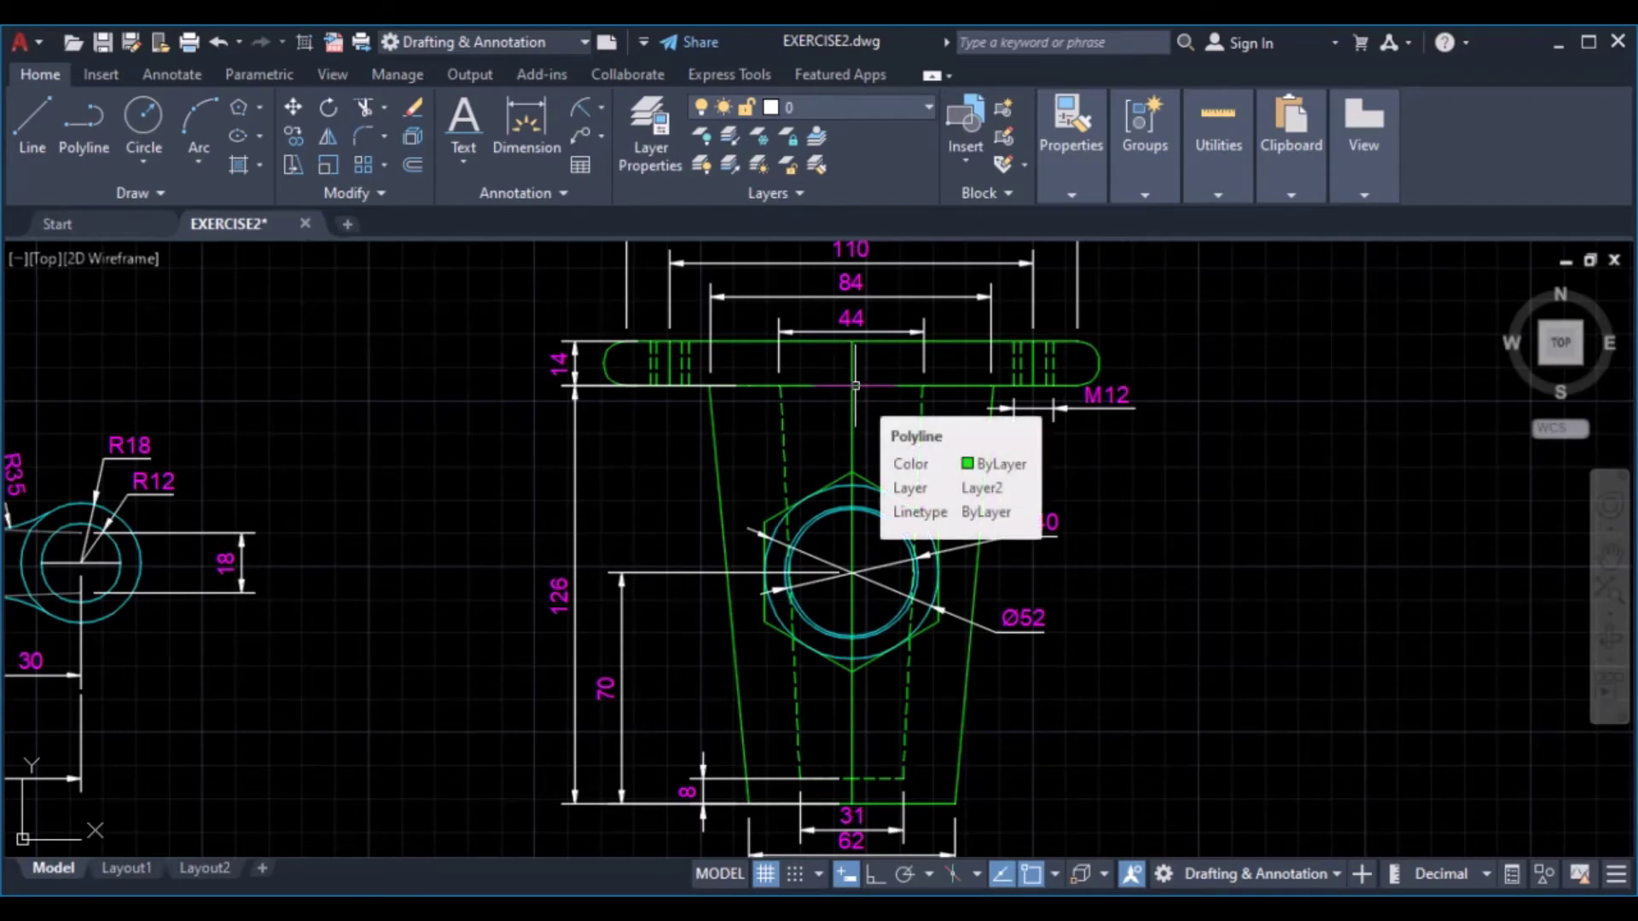
pyautogui.moveTo(854, 386); pyautogui.dragTo(818, 488, button='middle')
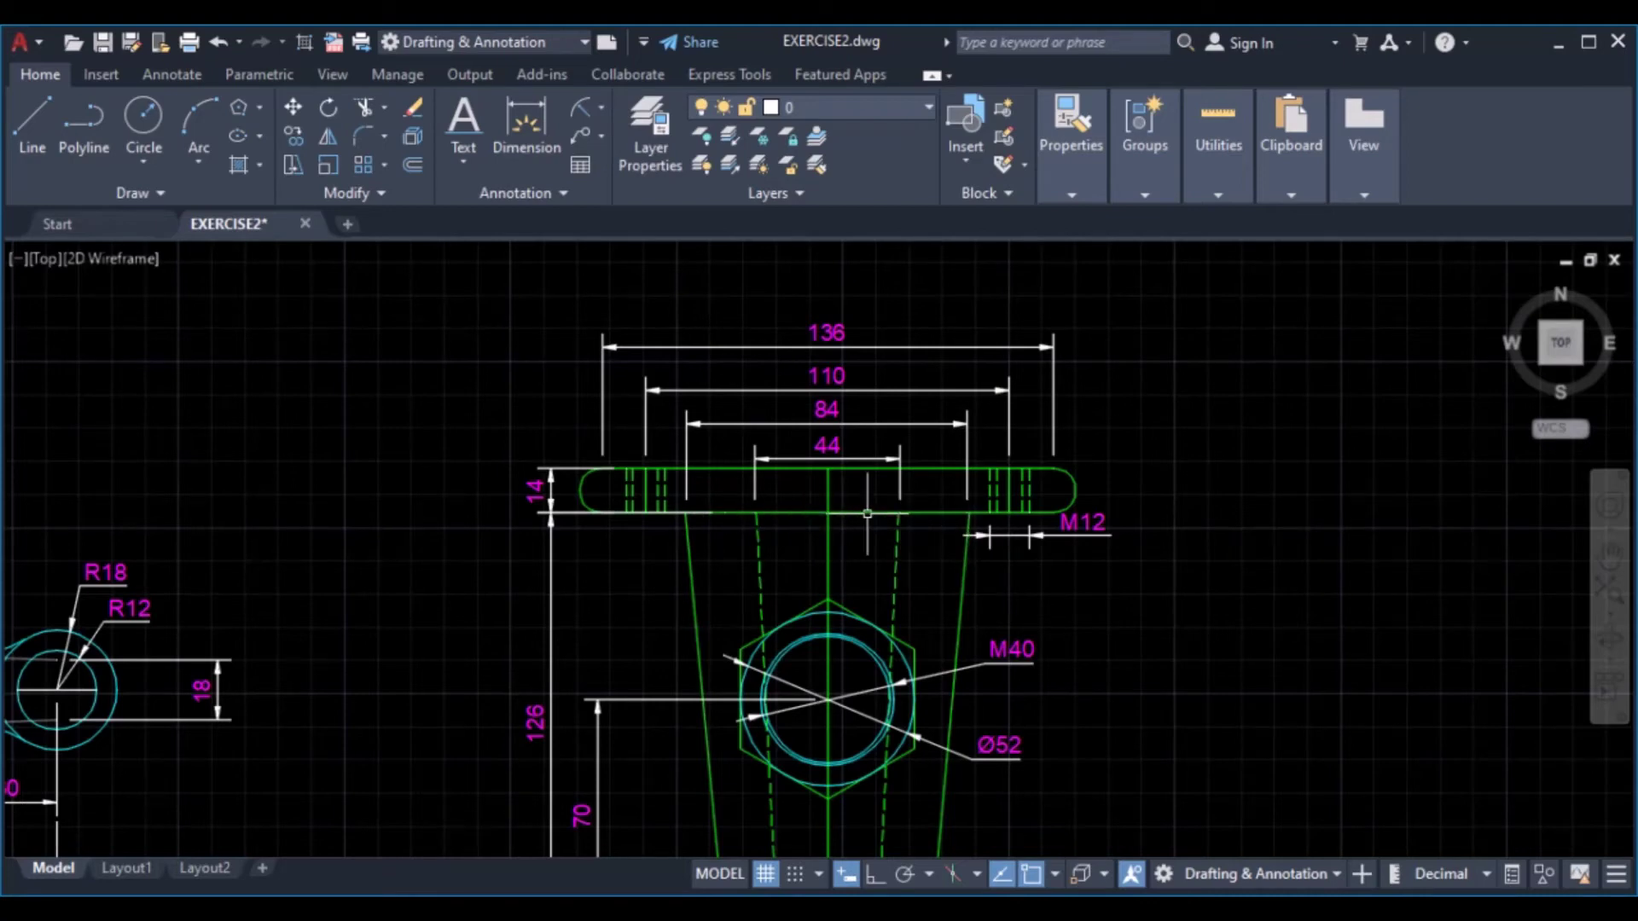
# Draw a horizontal line 136 units long in the empty space above the green reference view, with ortho turned on
pyautogui.scroll(-5, 866, 513)
pyautogui.moveTo(813, 372); pyautogui.dragTo(724, 761, button='middle')
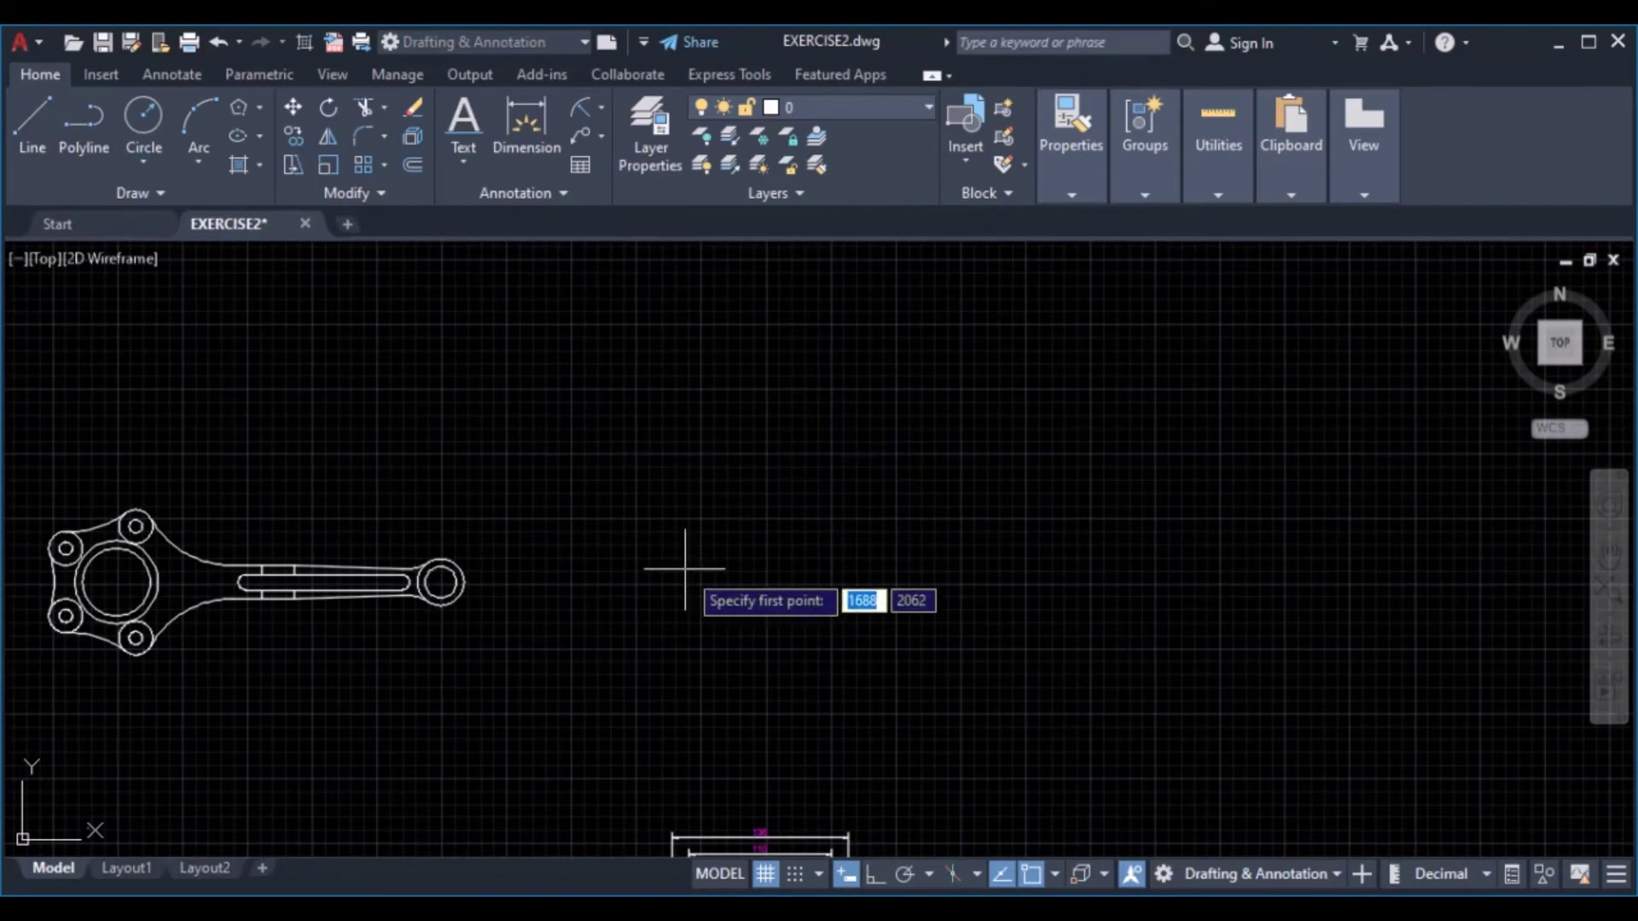
pyautogui.moveTo(678, 565); pyautogui.dragTo(757, 282, button='middle')
pyautogui.scroll(5, 763, 661)
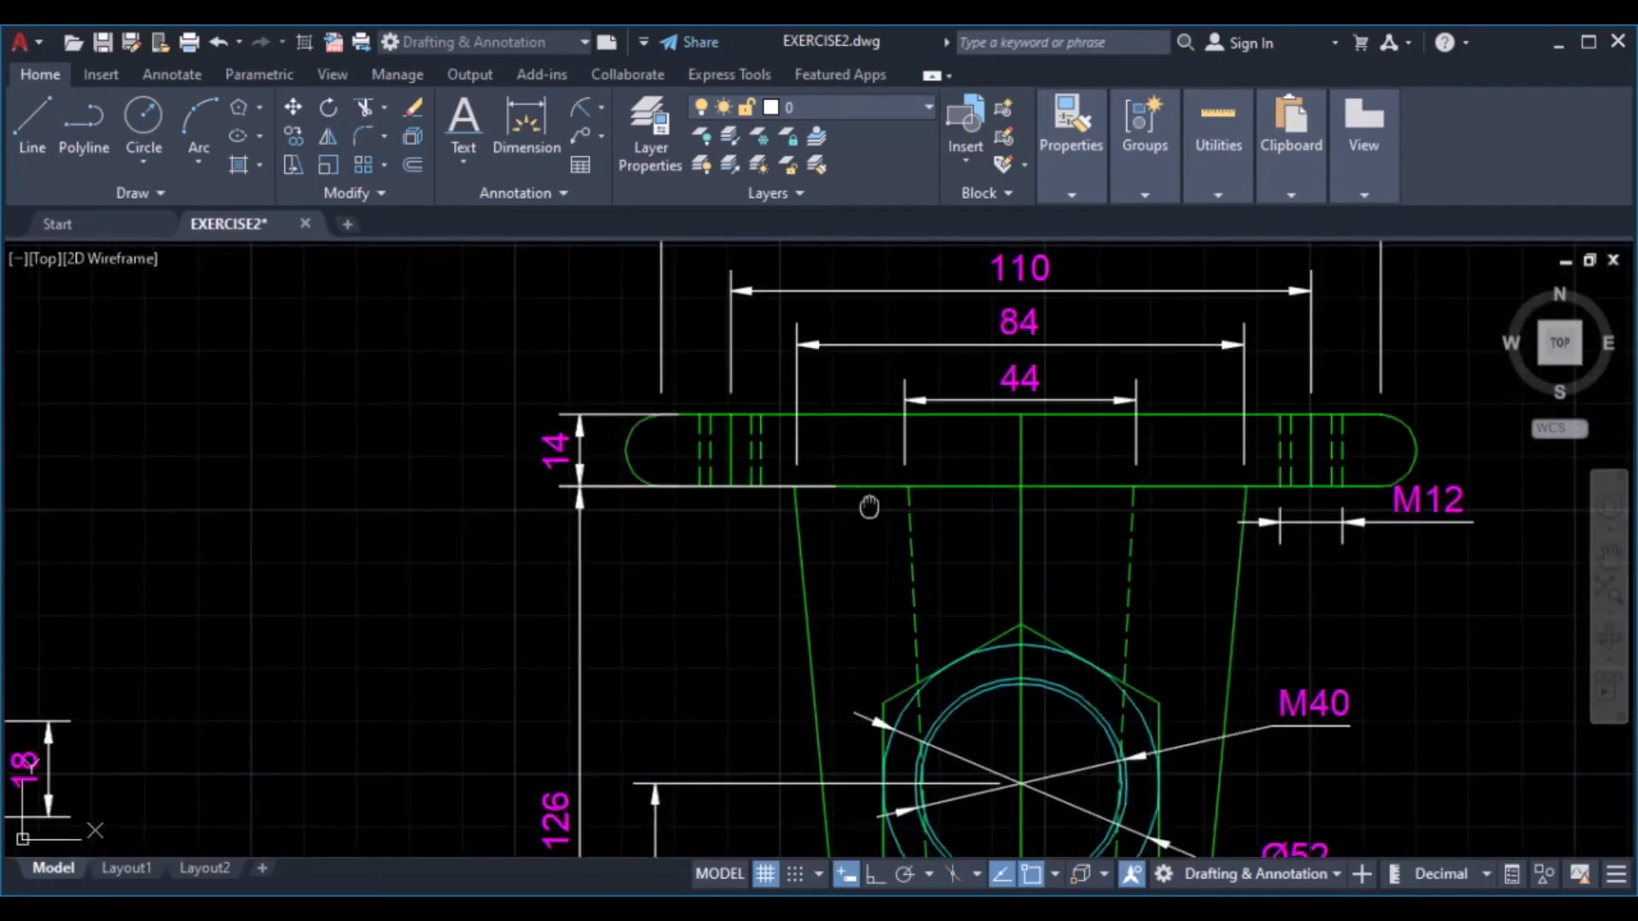
pyautogui.moveTo(862, 503); pyautogui.dragTo(785, 665, button='middle')
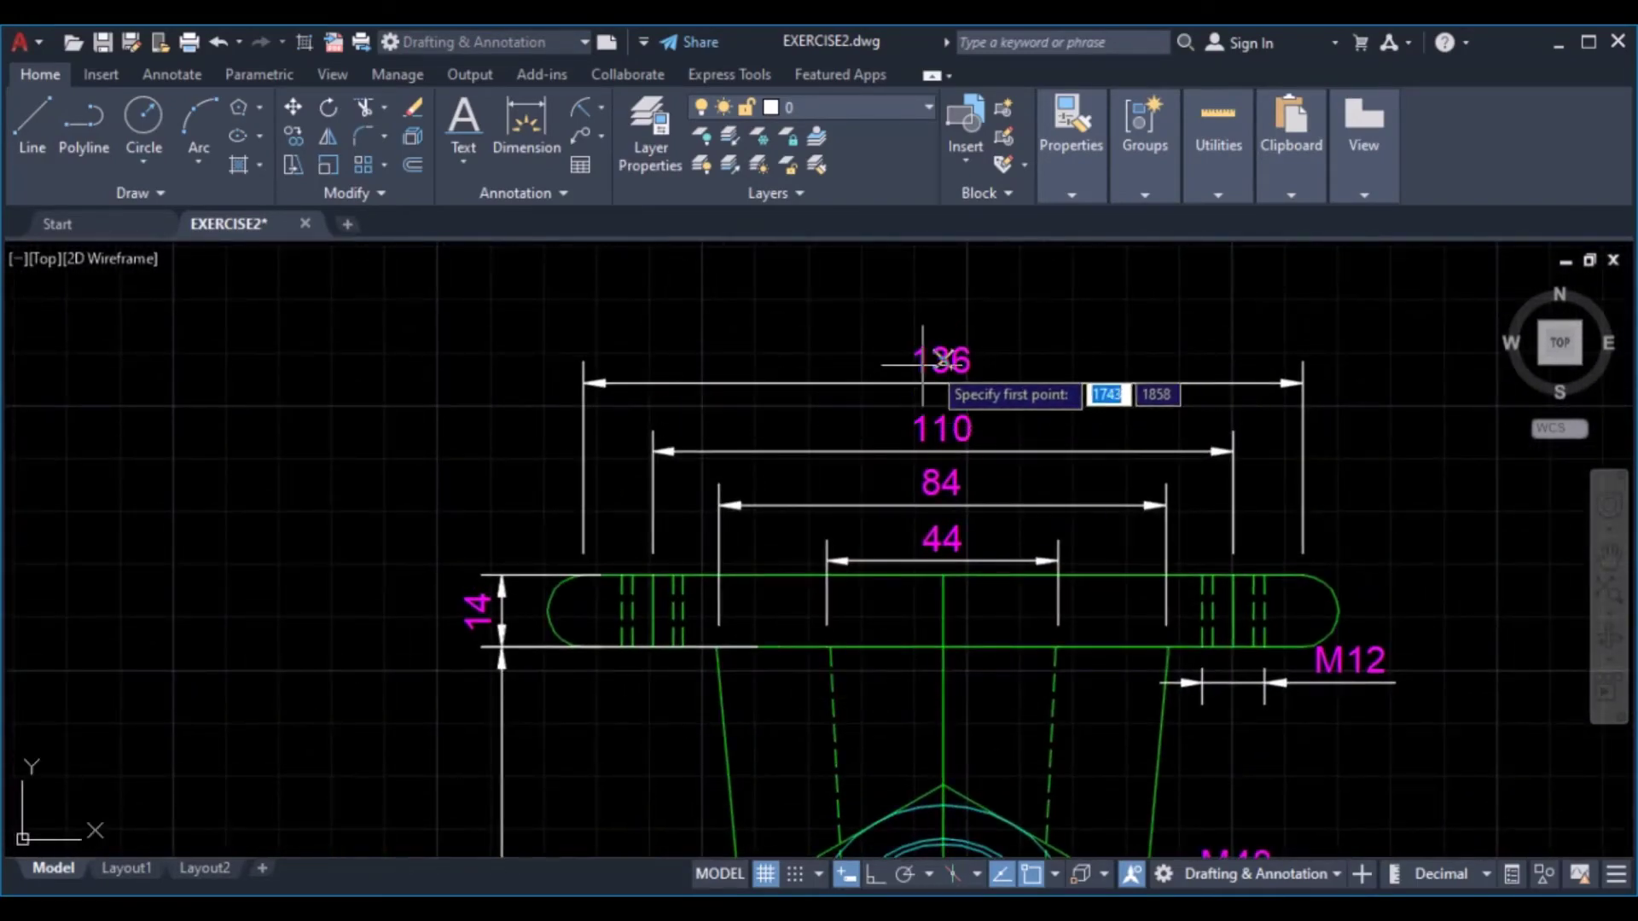
pyautogui.scroll(-5, 896, 354)
pyautogui.moveTo(782, 138); pyautogui.dragTo(744, 445, button='middle')
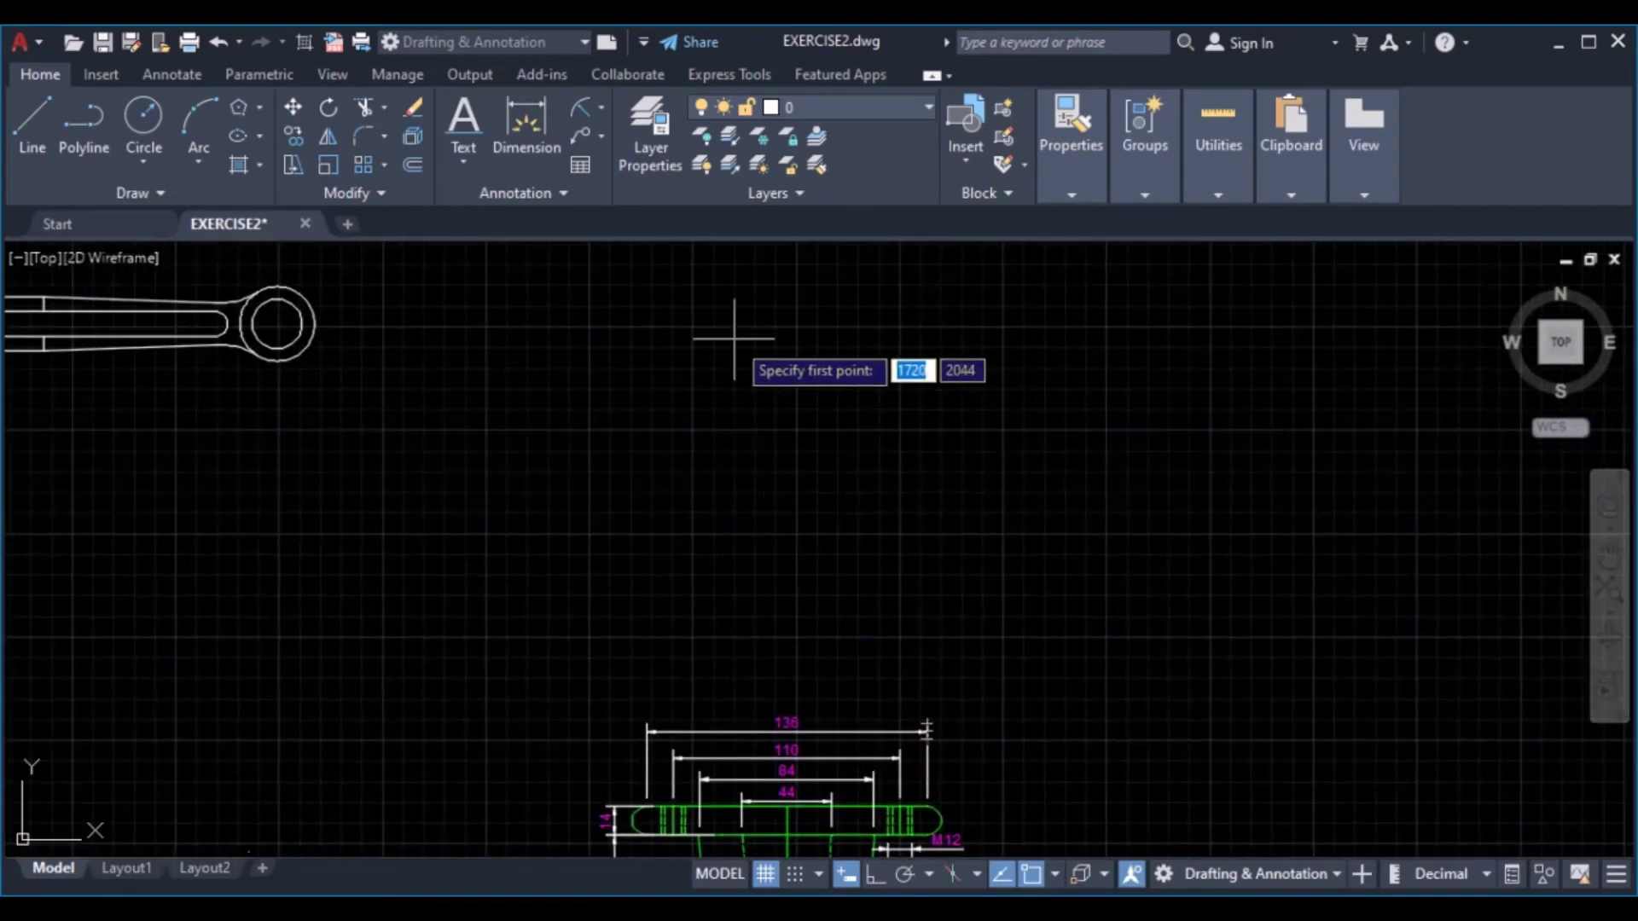
pyautogui.moveTo(731, 336); pyautogui.dragTo(697, 459, button='middle')
pyautogui.click(658, 445)
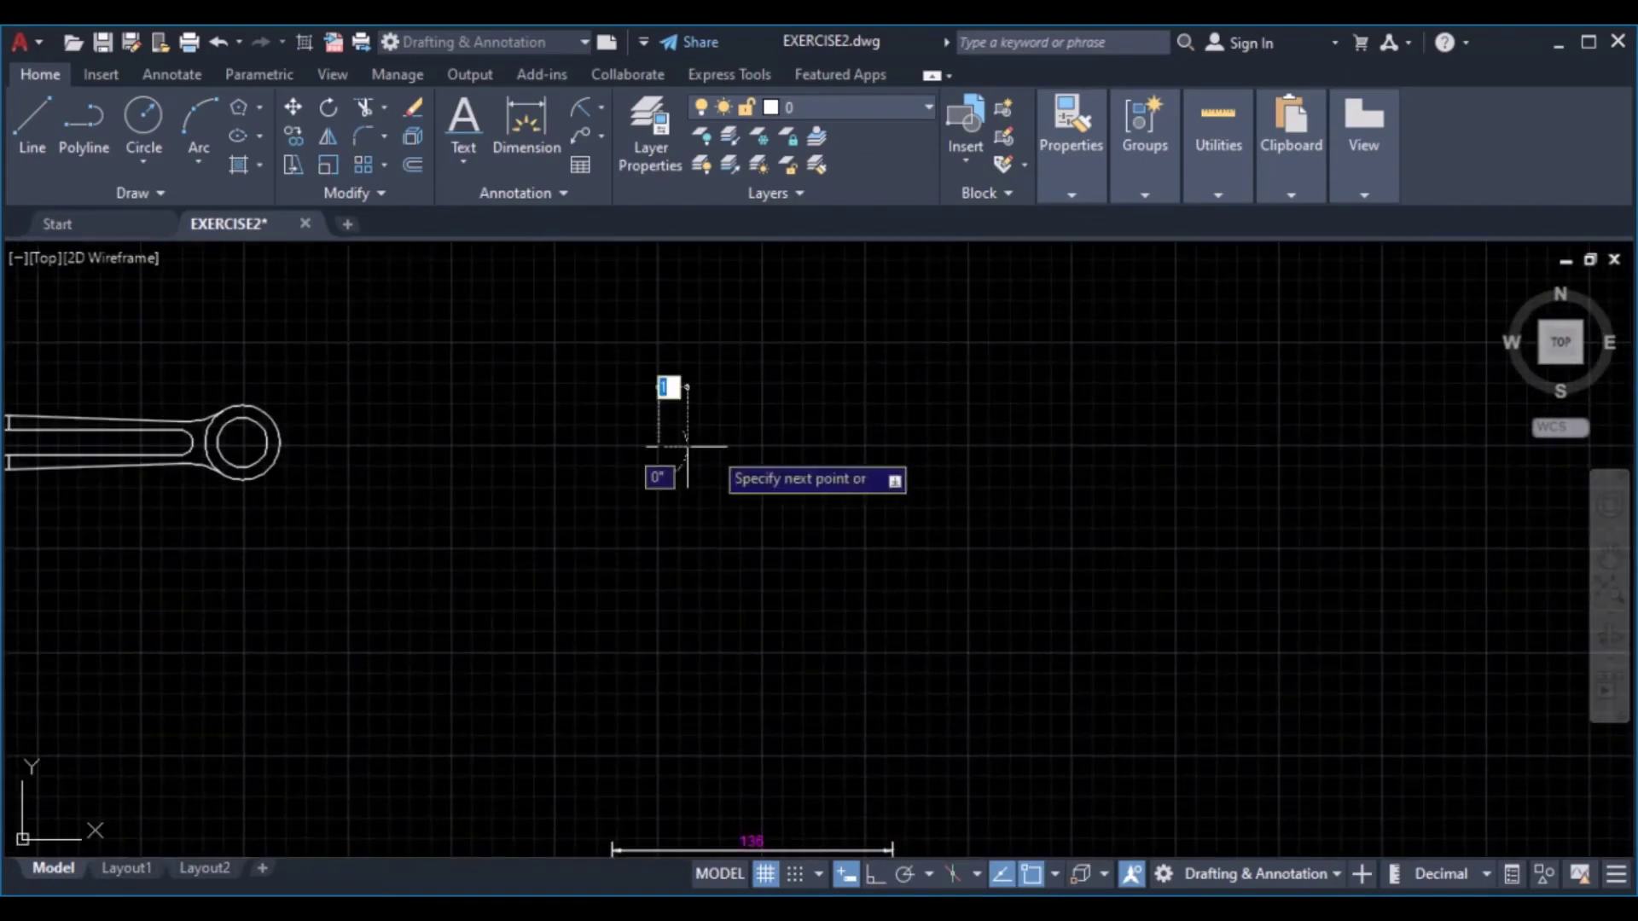
pyautogui.click(876, 875)
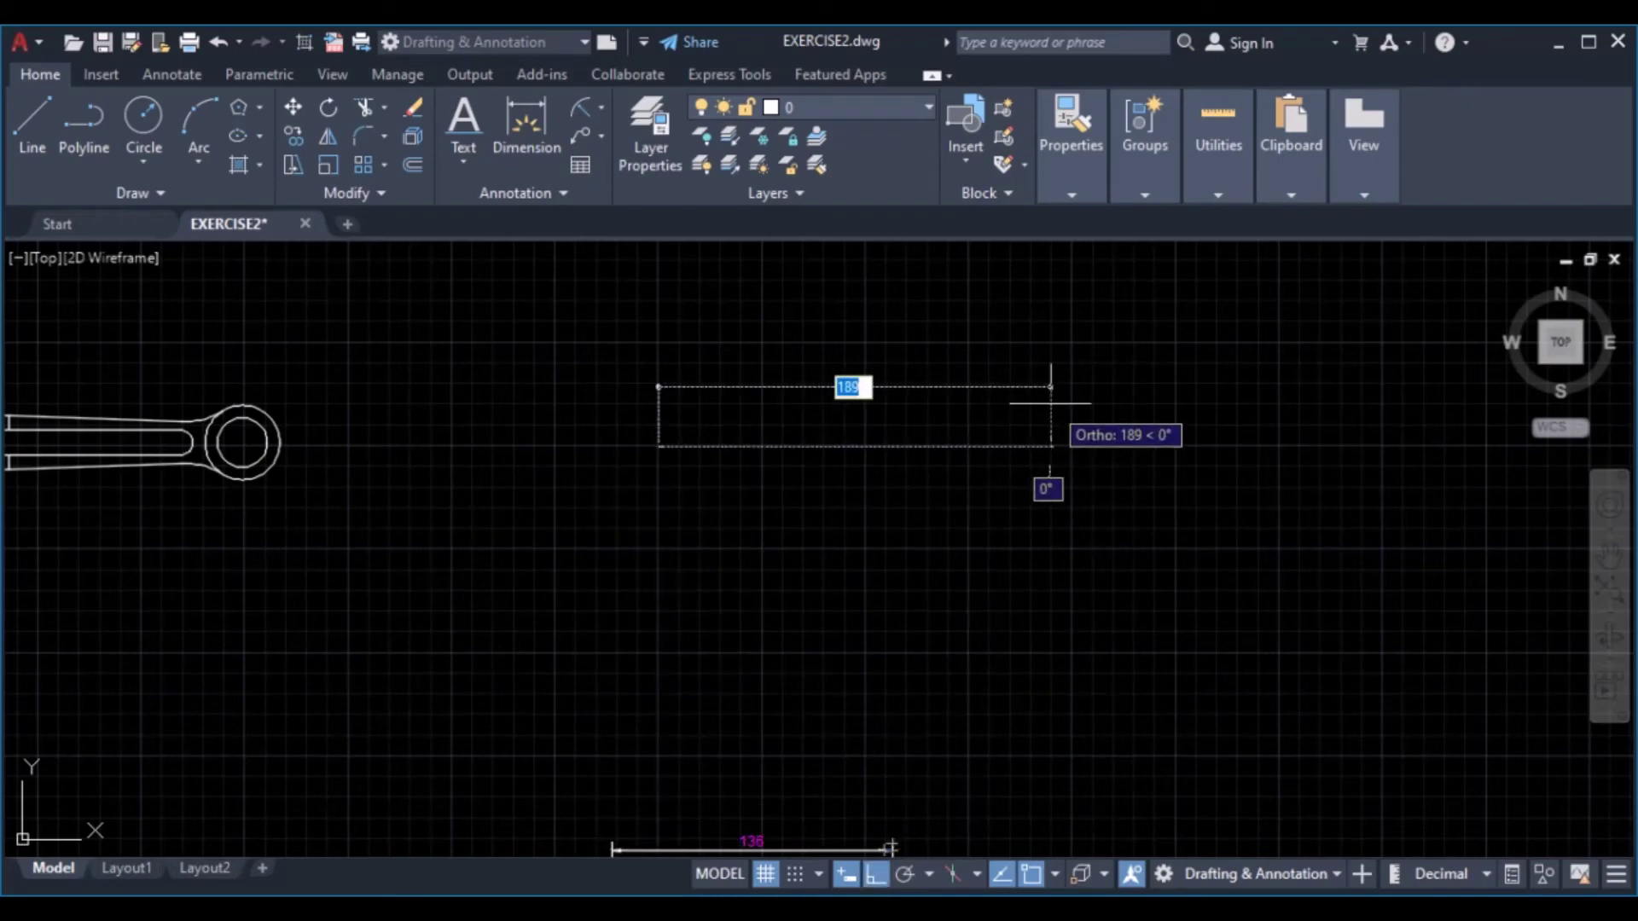
pyautogui.write('1')
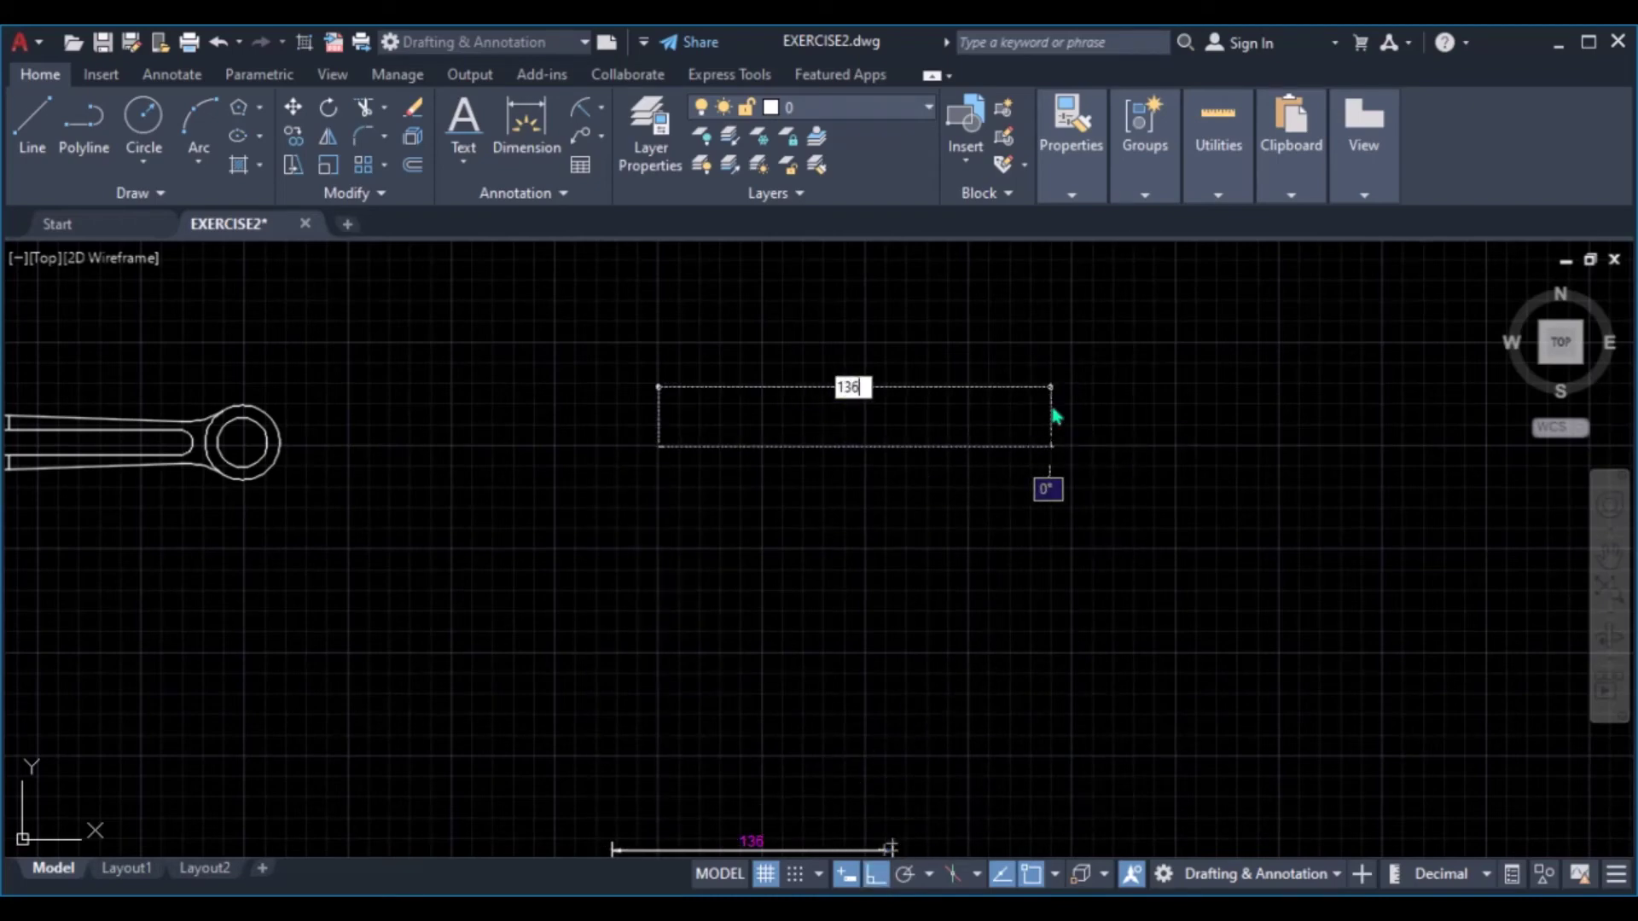
pyautogui.write('36')
pyautogui.press('Return')
pyautogui.press('Return')
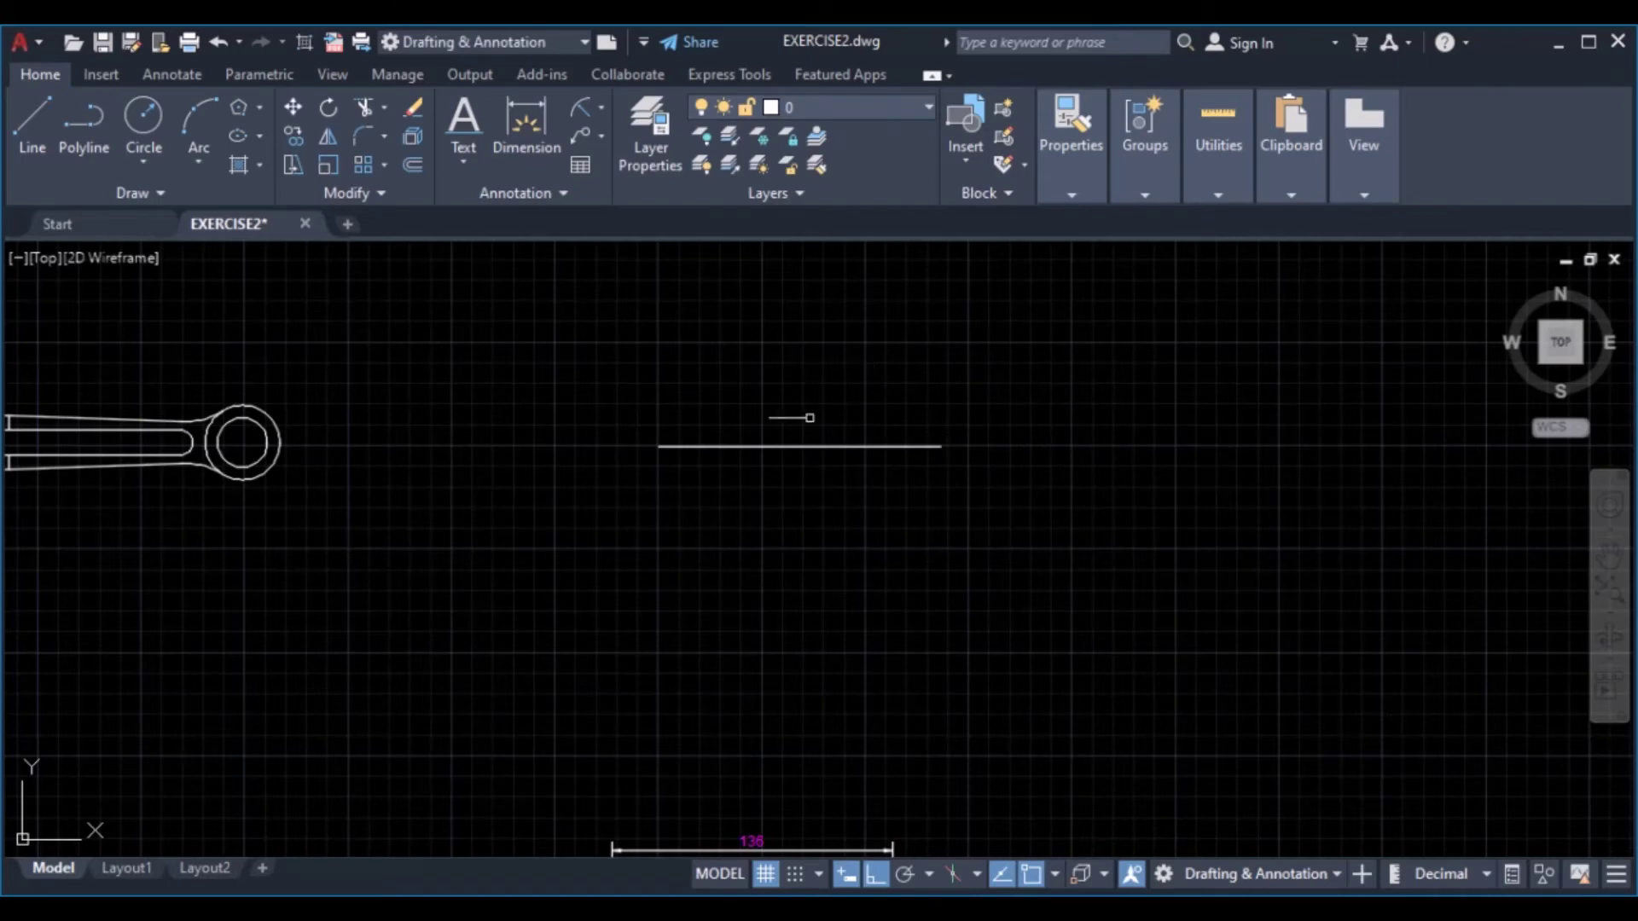
# Draw a vertical line 126 units long straight down from the midpoint of the new horizontal line
pyautogui.scroll(-3, 810, 418)
pyautogui.scroll(6, 811, 446)
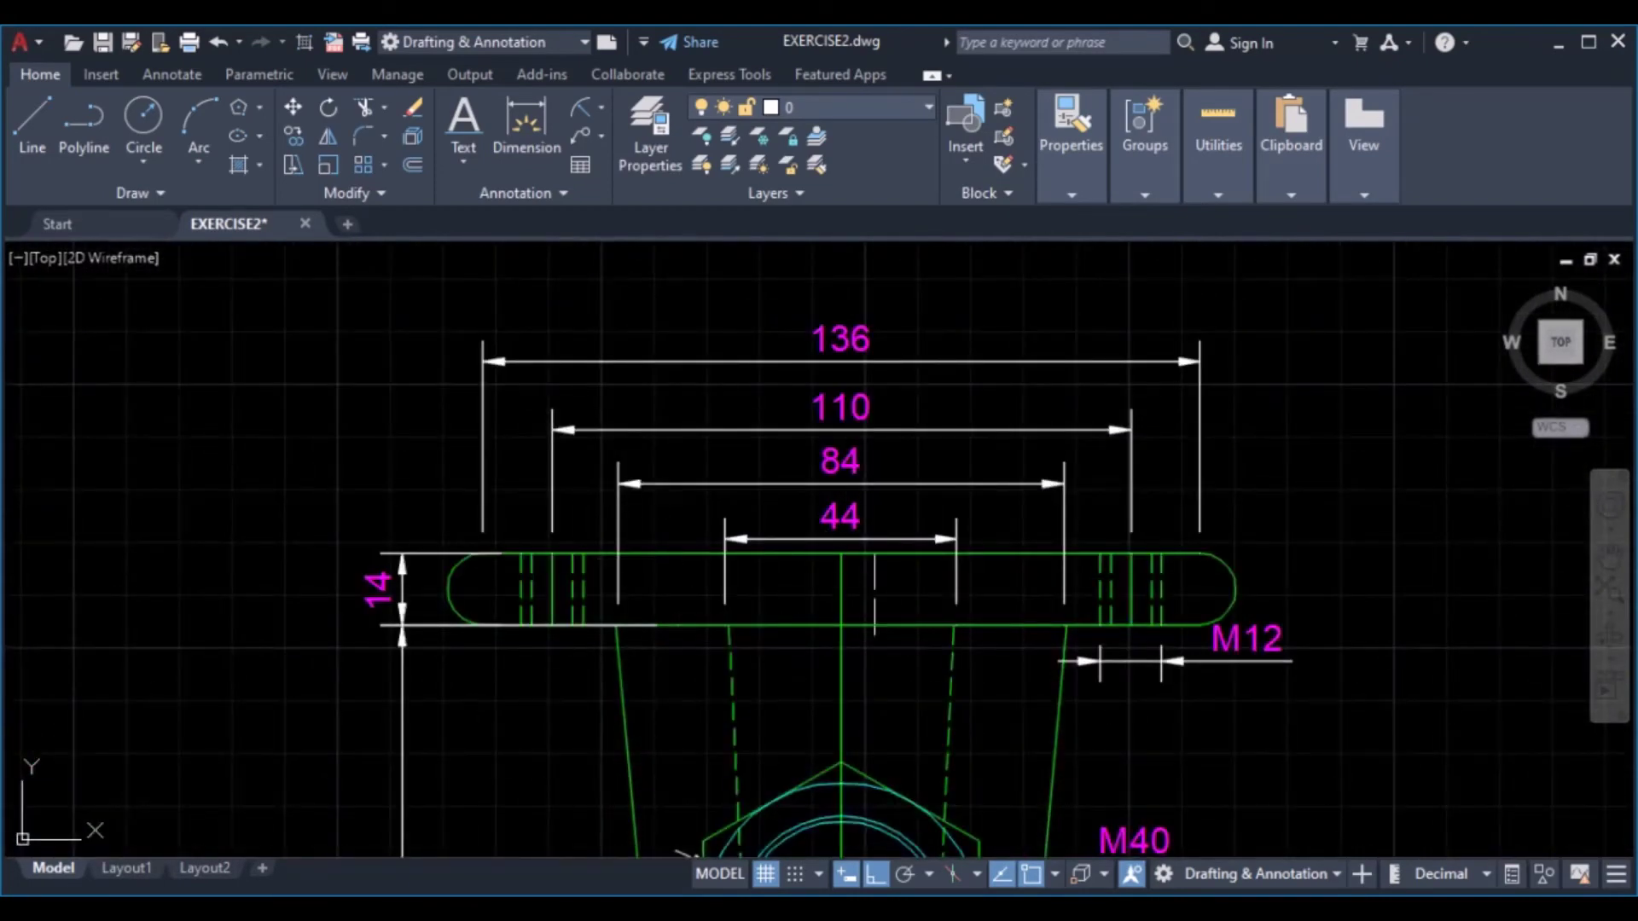
pyautogui.scroll(-2, 833, 563)
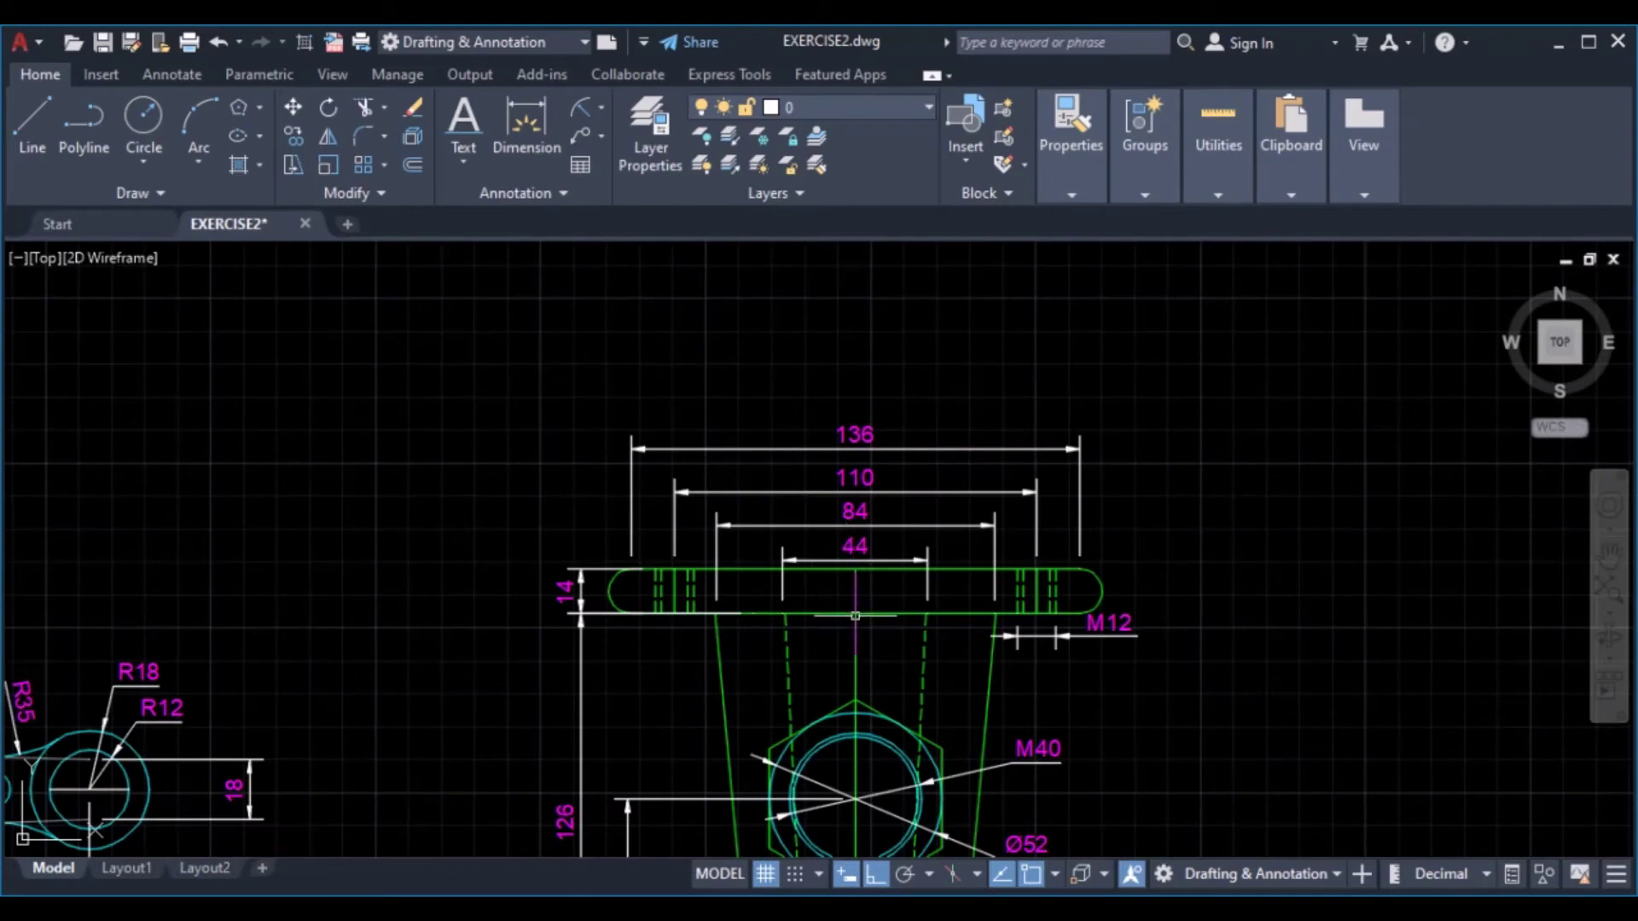
pyautogui.scroll(-1, 656, 651)
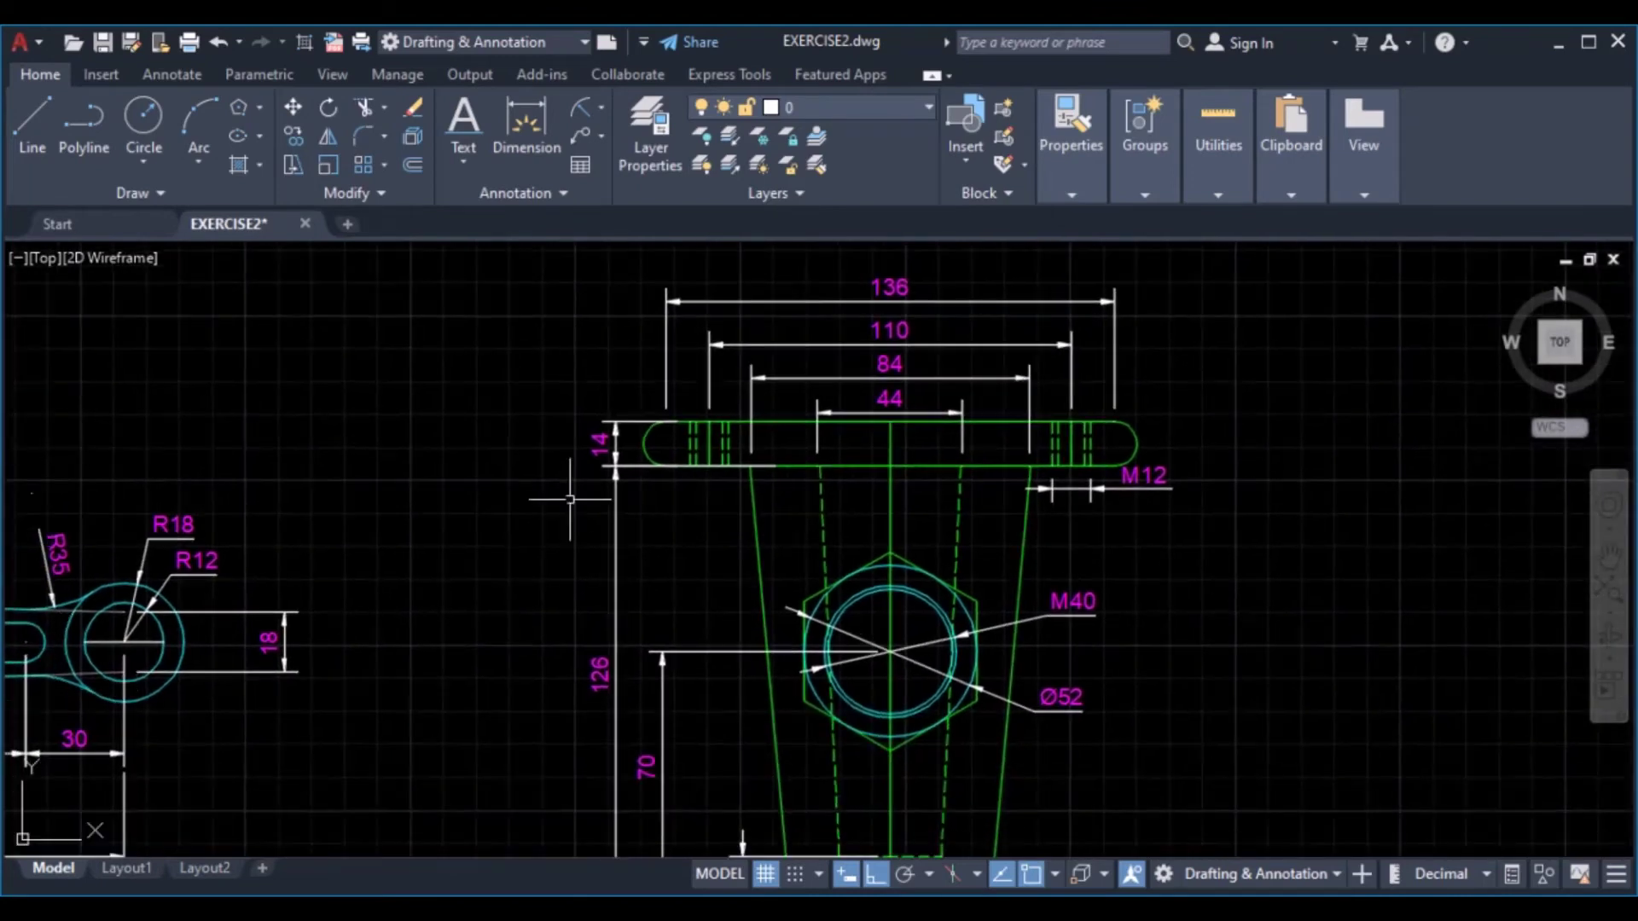
pyautogui.scroll(-2, 602, 699)
pyautogui.moveTo(603, 700); pyautogui.dragTo(645, 585, button='middle')
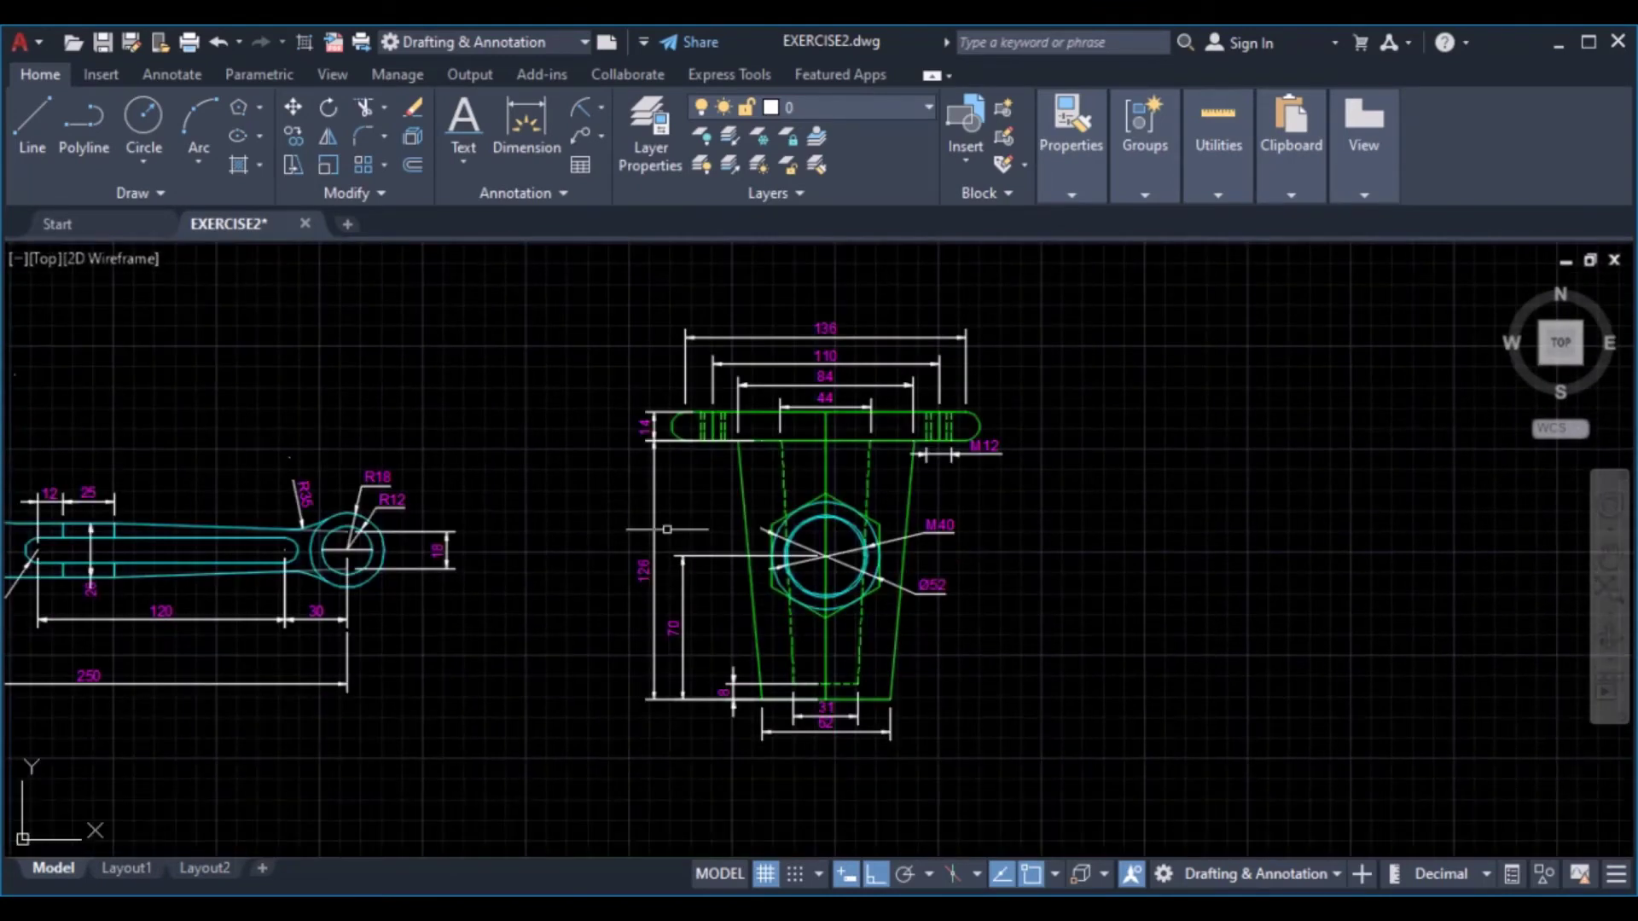
pyautogui.moveTo(785, 499); pyautogui.dragTo(699, 900, button='middle')
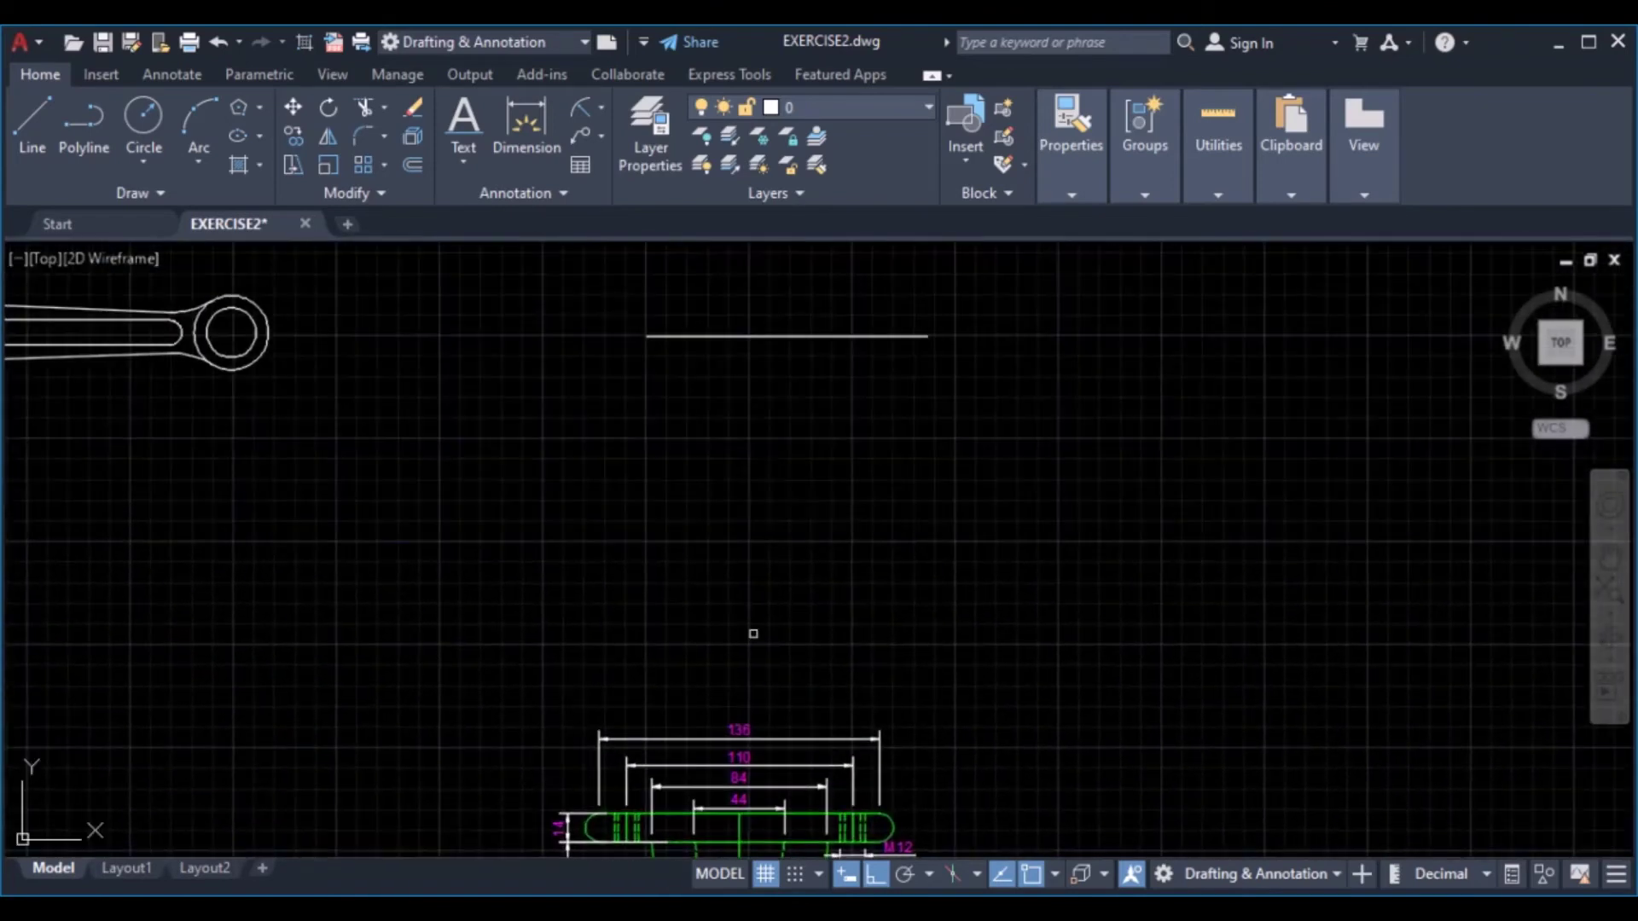
pyautogui.click(35, 124)
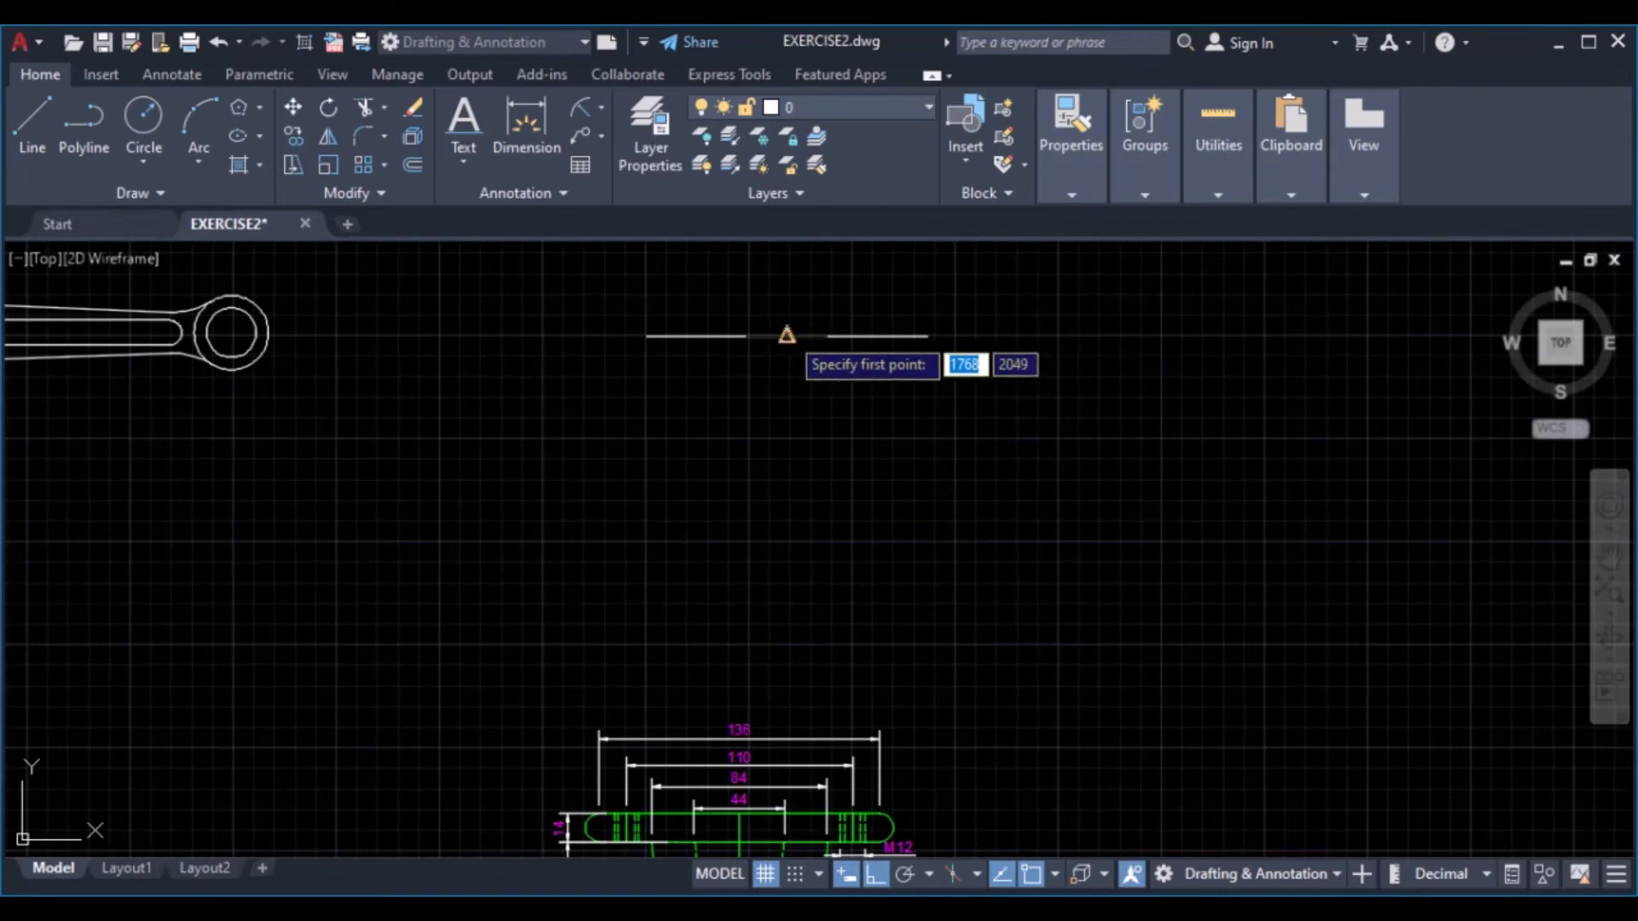
pyautogui.click(786, 335)
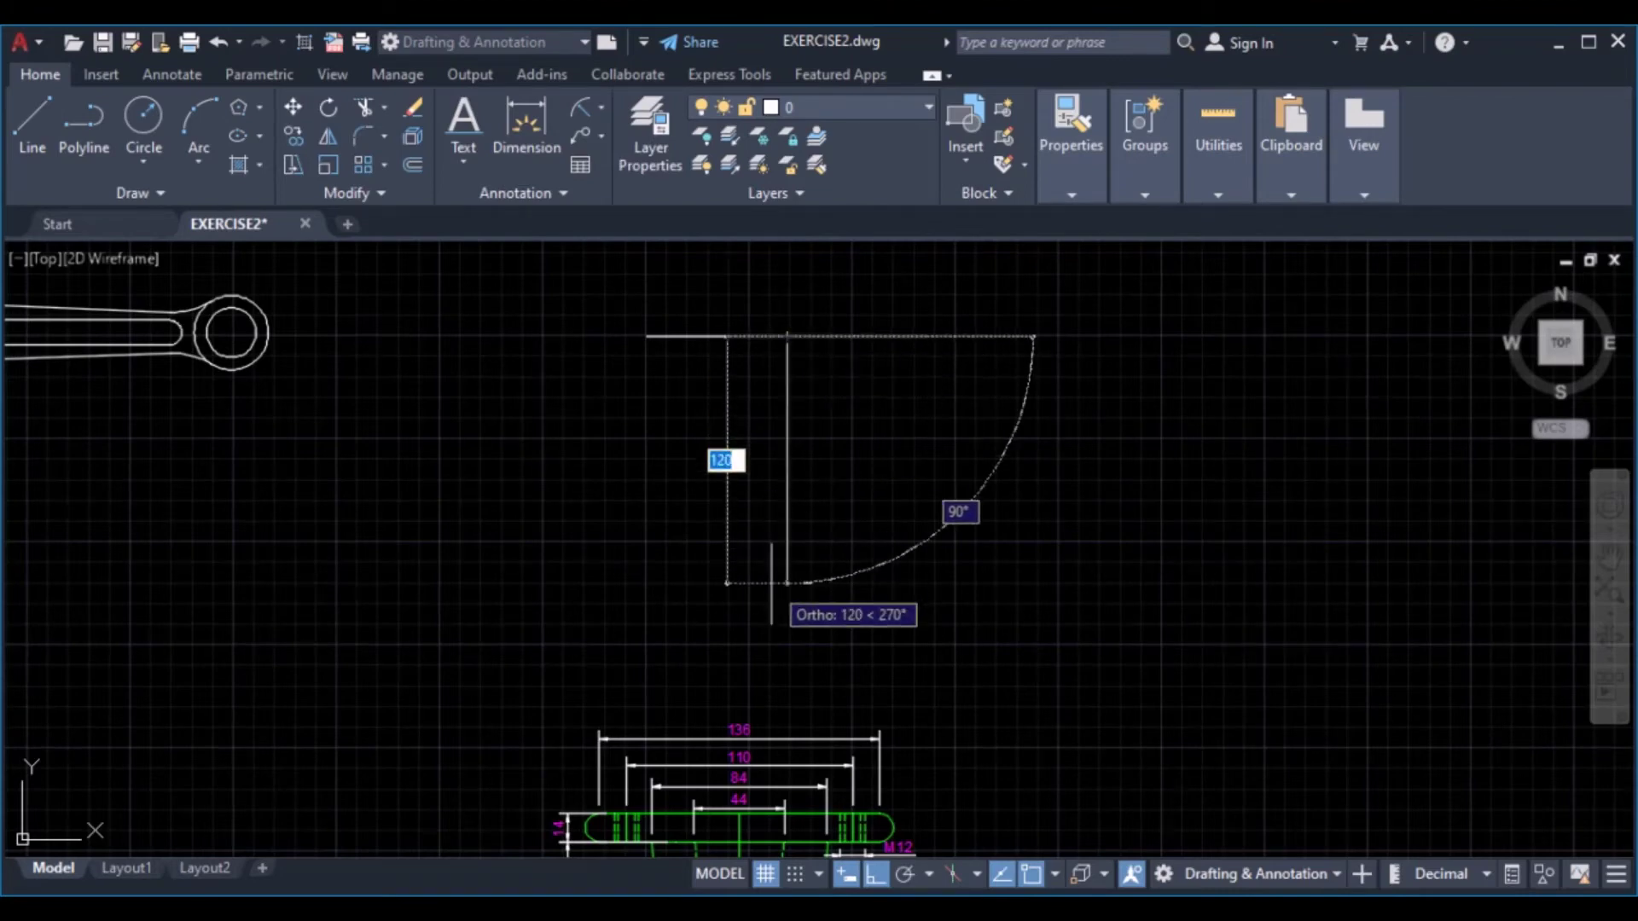
pyautogui.write('126')
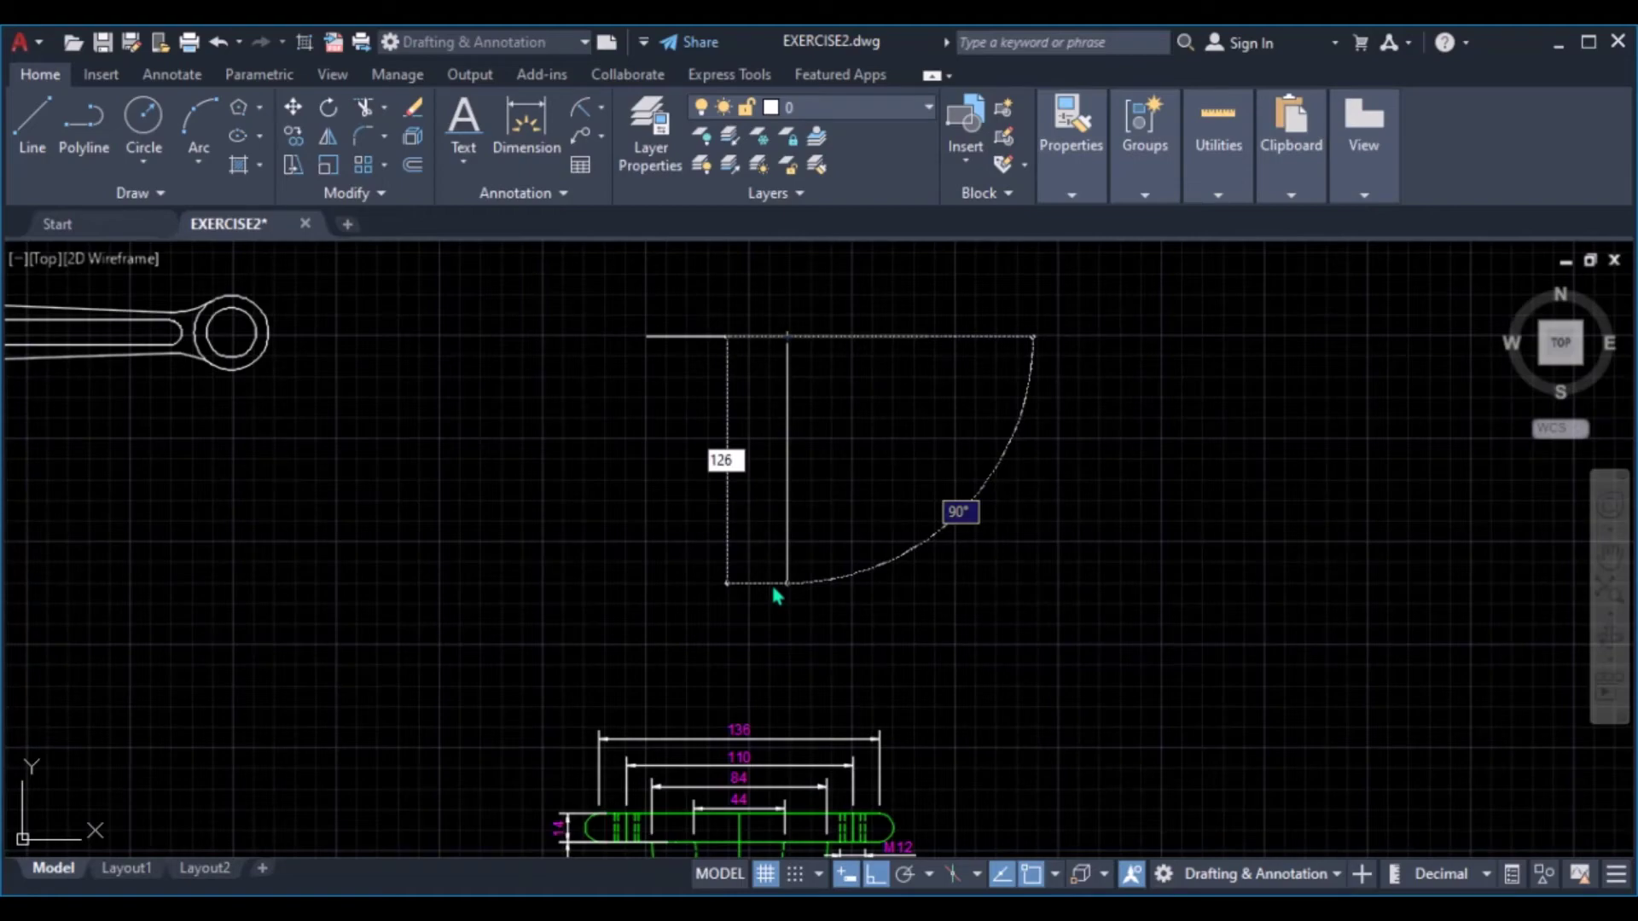
pyautogui.press('Return')
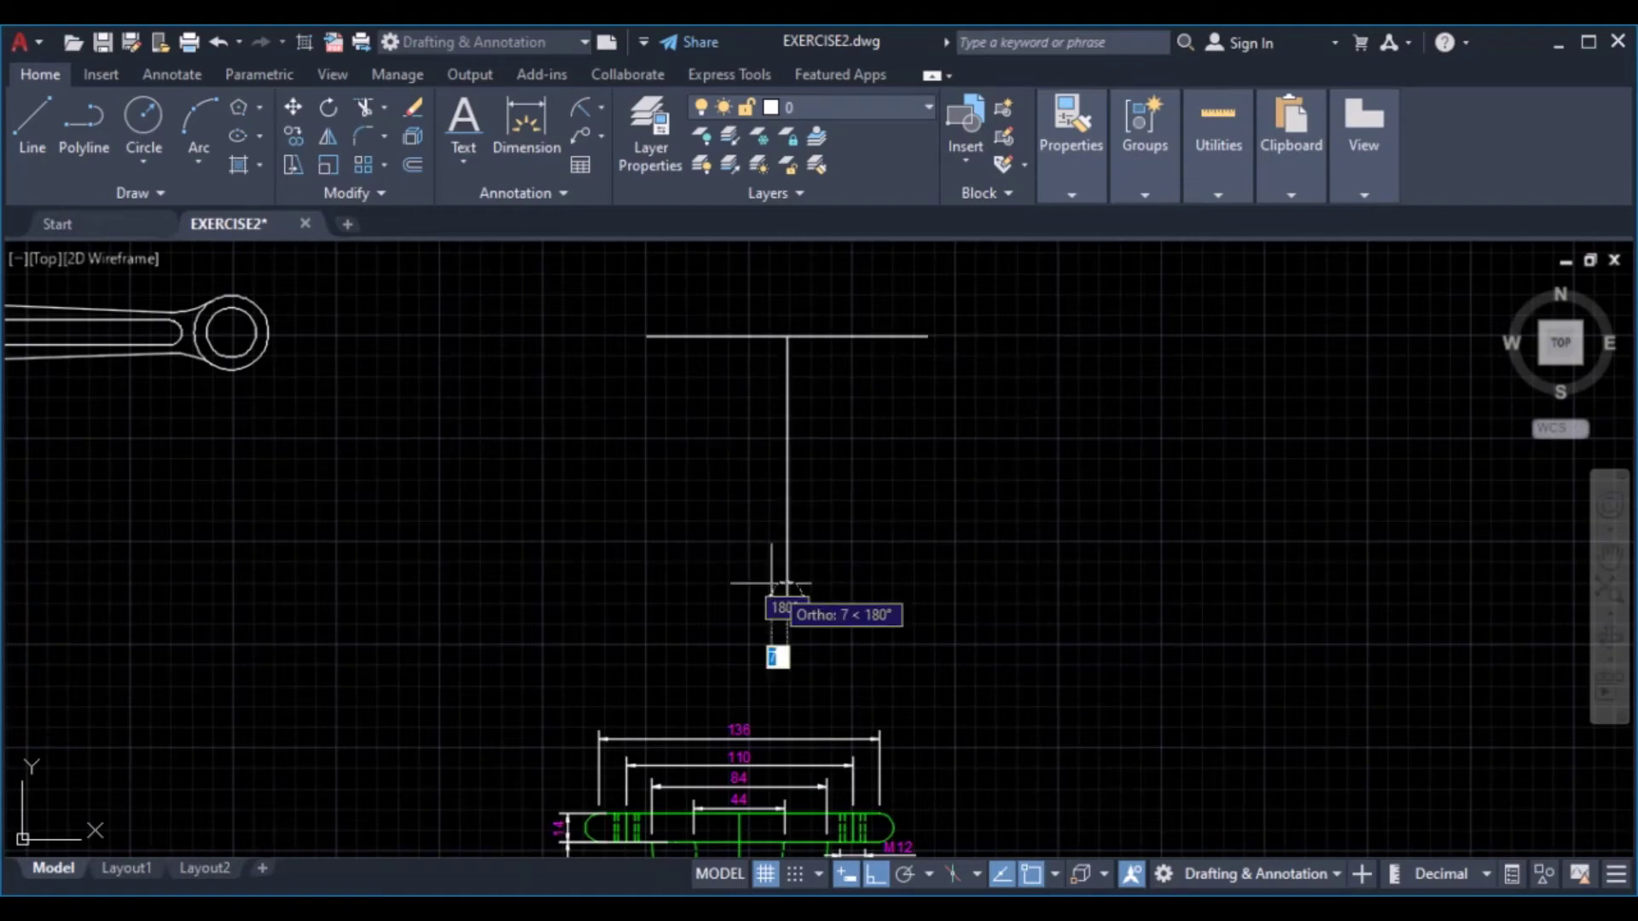
# Examine the lower part of the green reference view for its overall height, hole height and base widths
pyautogui.press('Escape')
pyautogui.scroll(-2, 758, 652)
pyautogui.moveTo(758, 651); pyautogui.dragTo(828, 418, button='middle')
pyautogui.scroll(6, 815, 653)
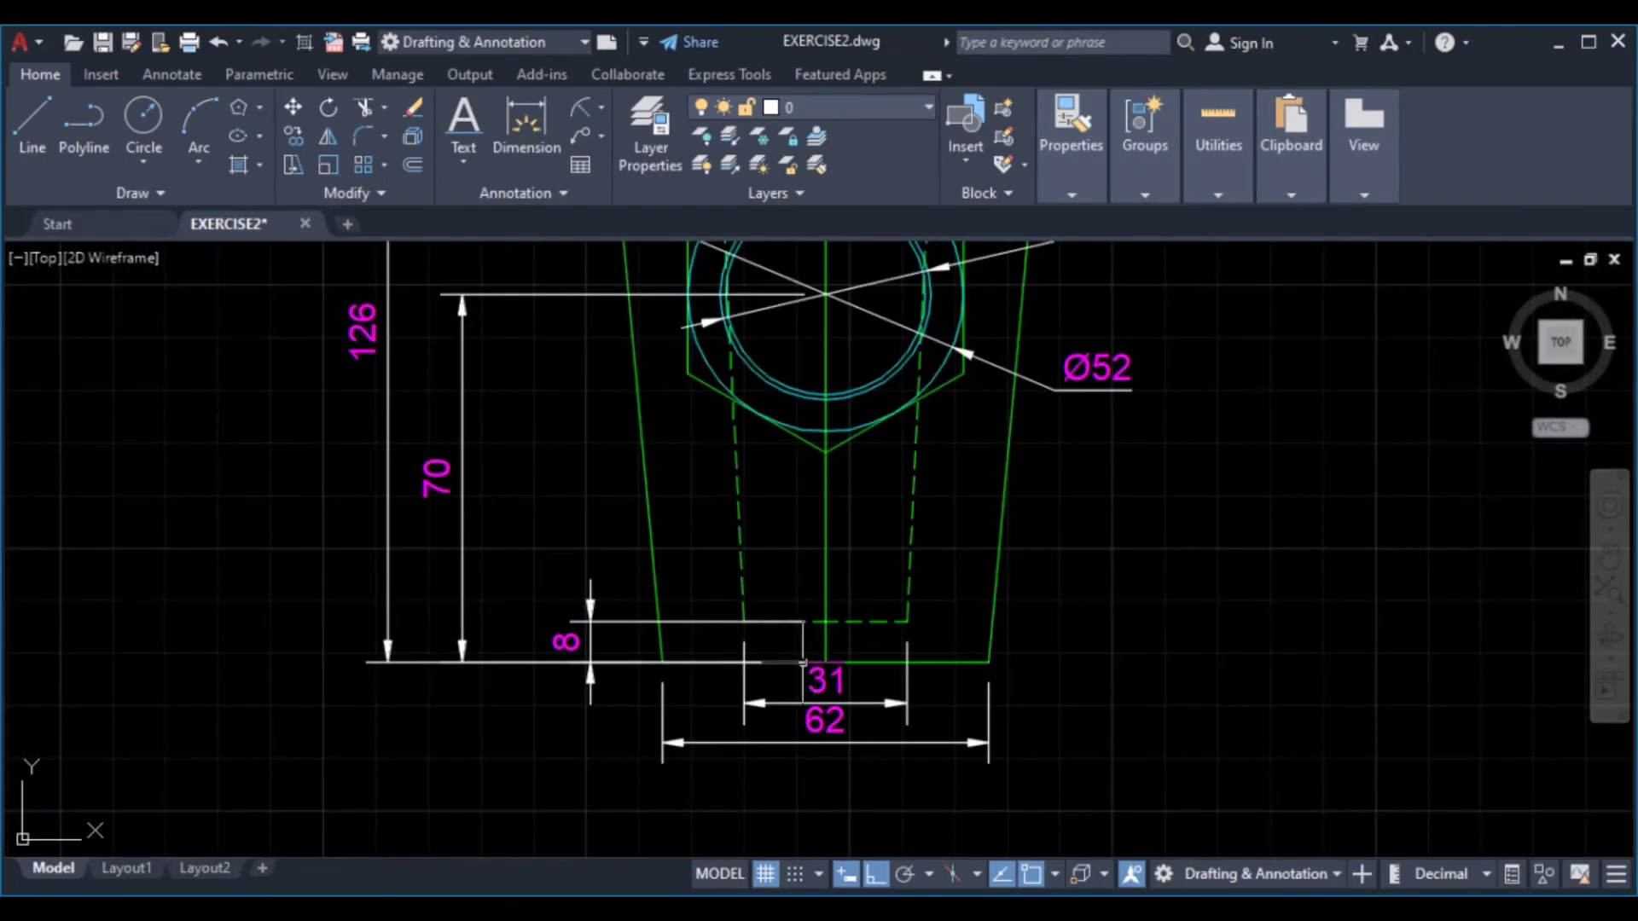
pyautogui.scroll(-1, 824, 503)
pyautogui.scroll(2, 825, 486)
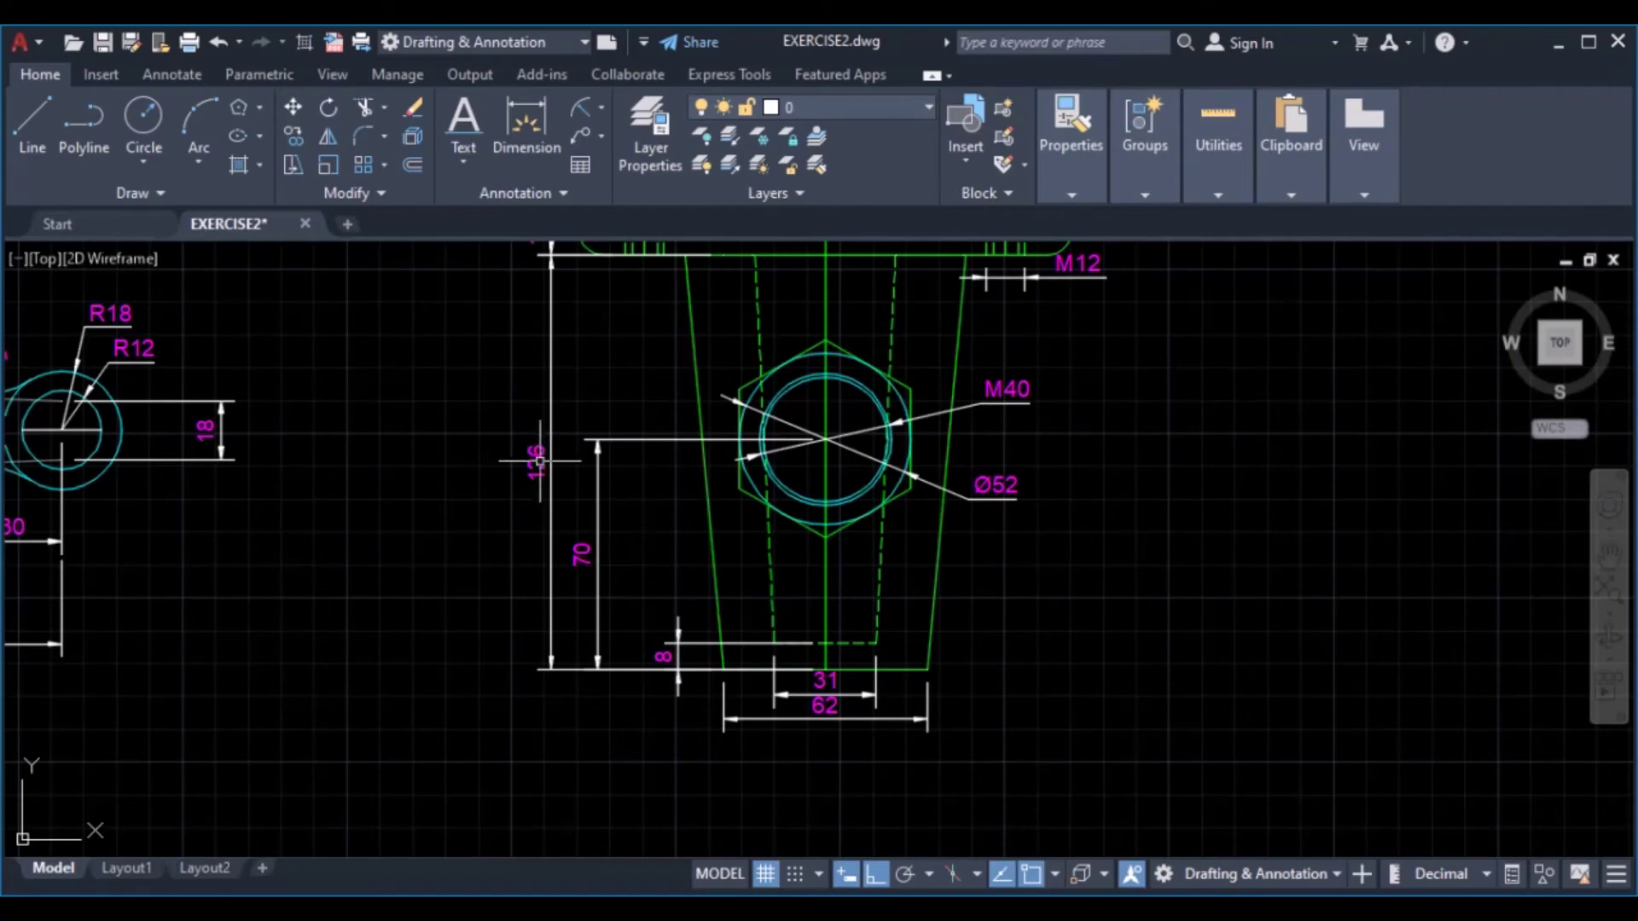
pyautogui.moveTo(606, 258); pyautogui.dragTo(588, 516, button='middle')
pyautogui.scroll(-1, 596, 665)
pyautogui.moveTo(596, 666); pyautogui.dragTo(683, 507, button='middle')
pyautogui.scroll(2, 634, 665)
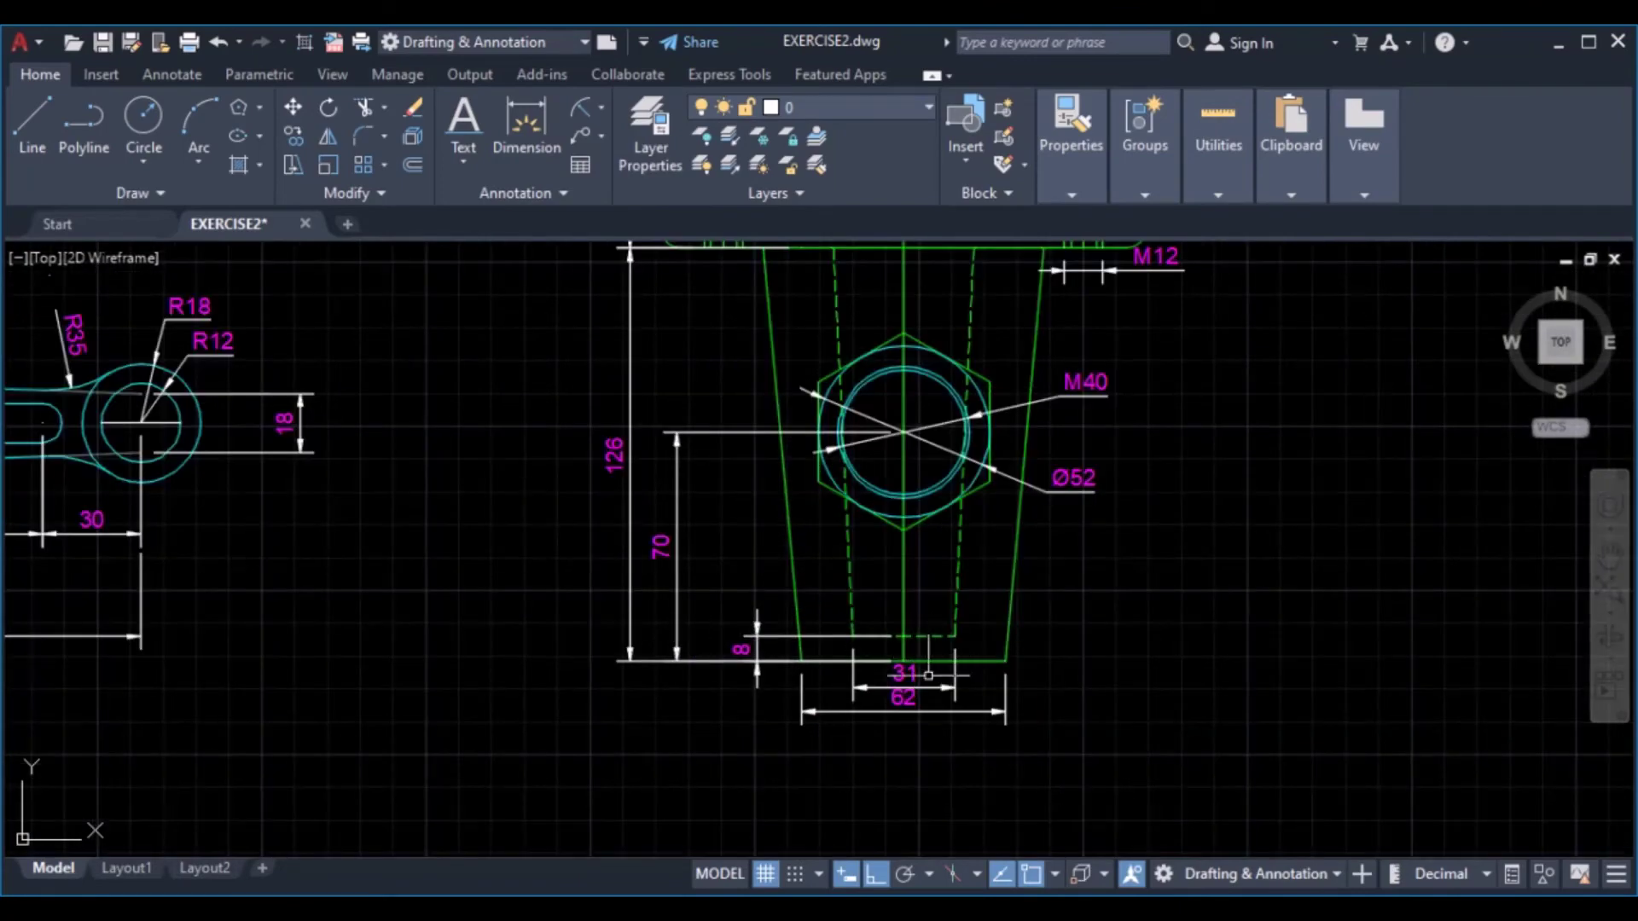
pyautogui.scroll(-3, 917, 528)
pyautogui.moveTo(917, 529); pyautogui.dragTo(815, 853, button='middle')
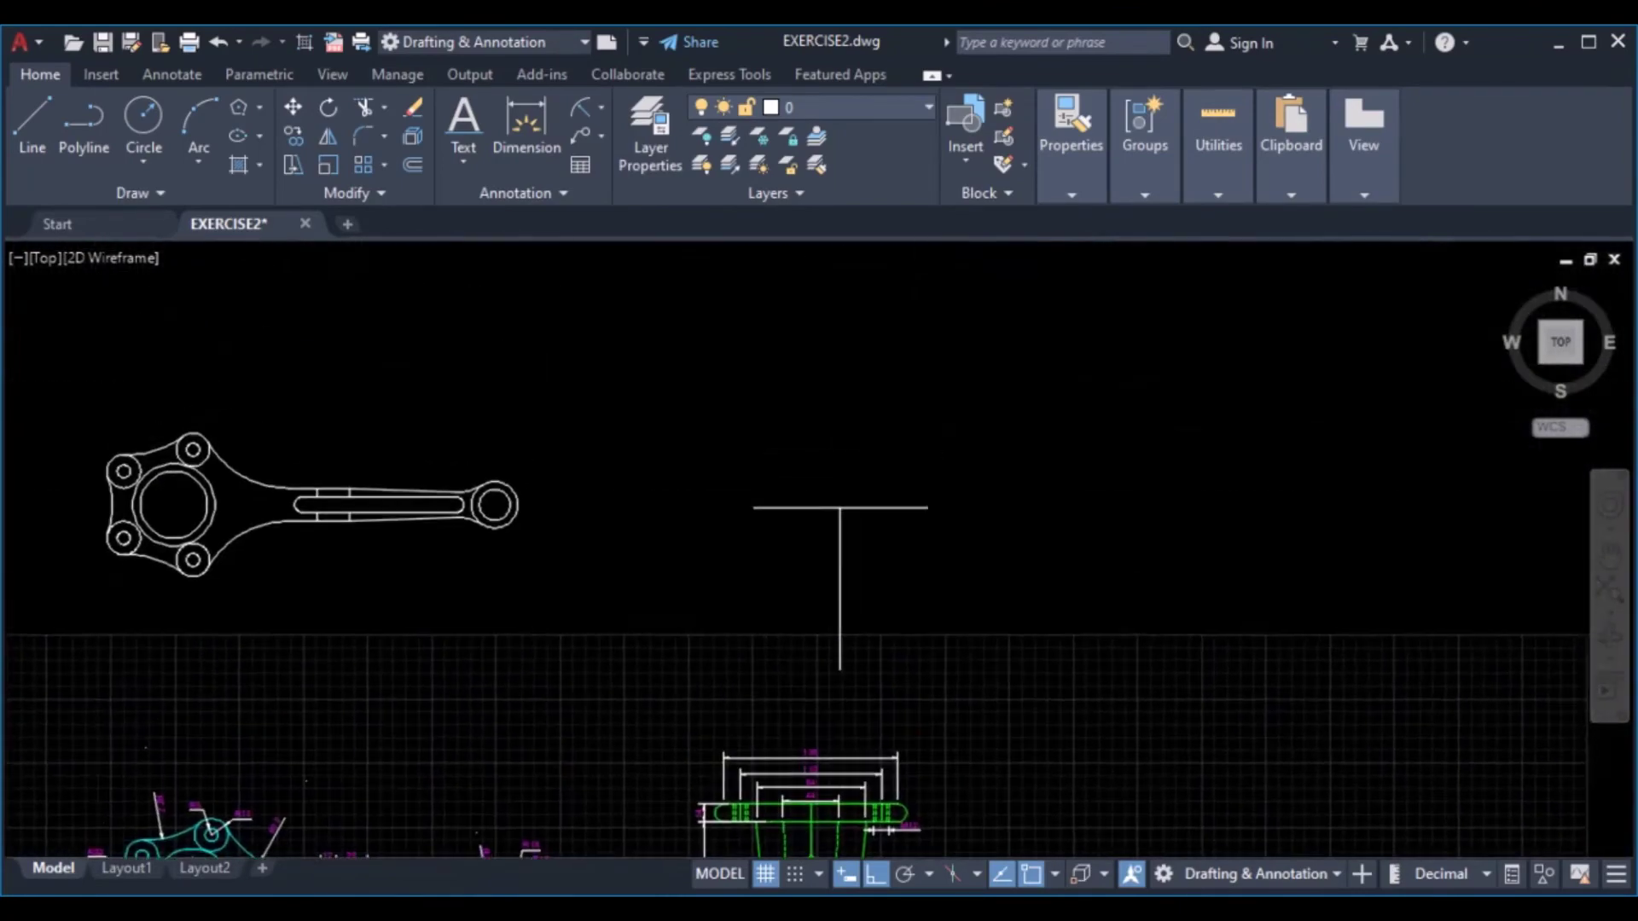
# Offset the 136-unit horizontal line 126 units downward to the lower end of the vertical centre line
pyautogui.click(413, 166)
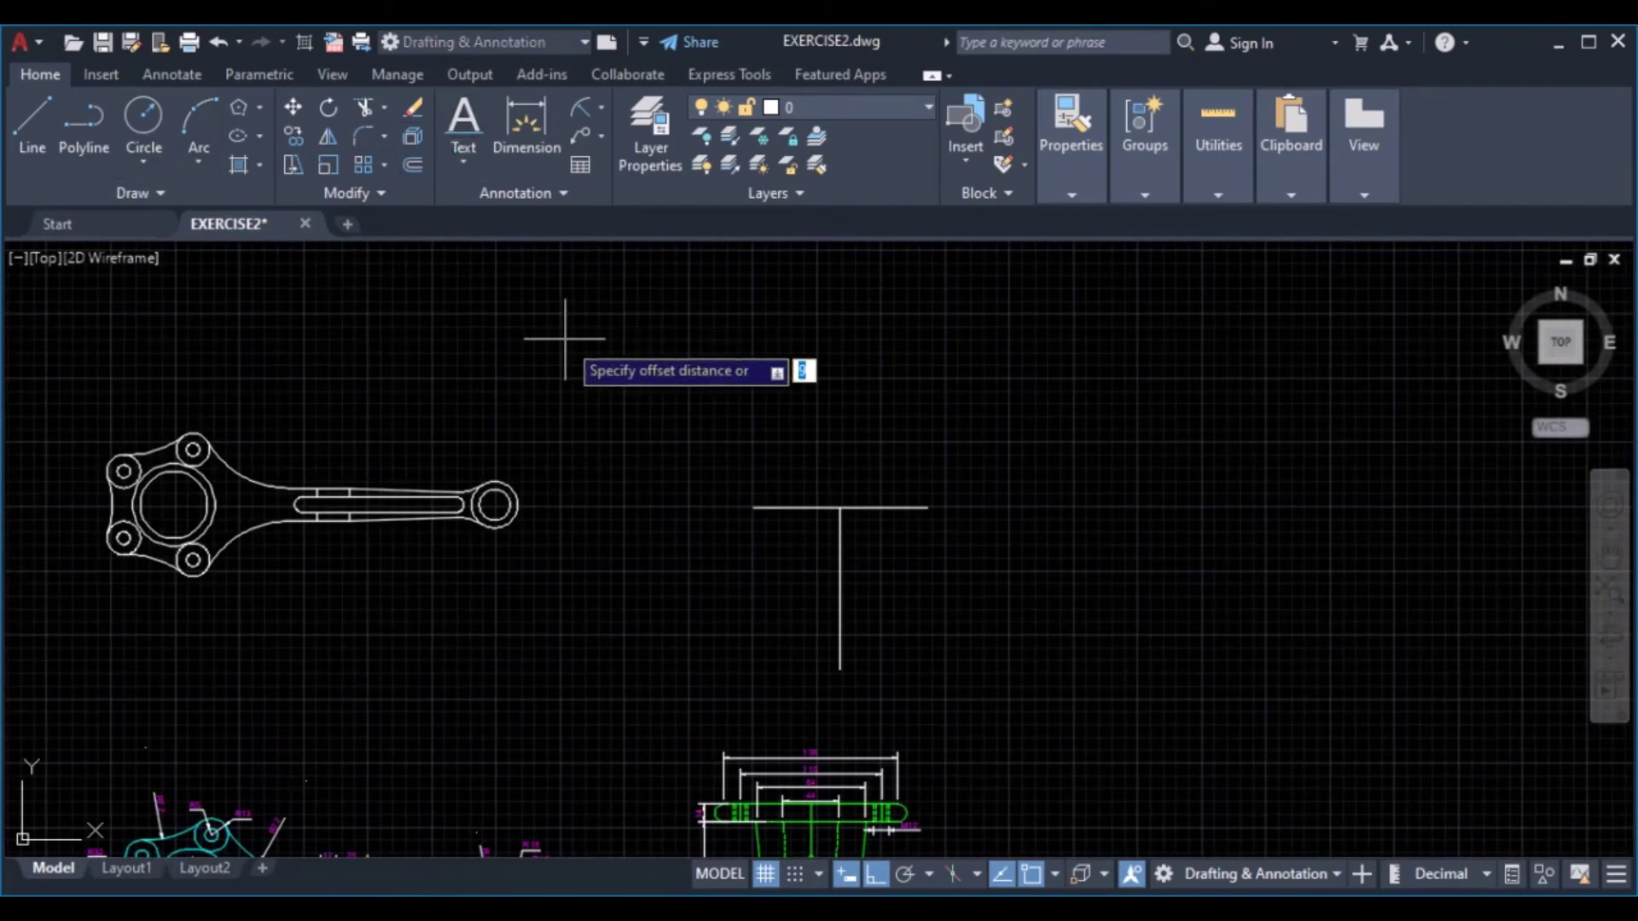
pyautogui.write('126')
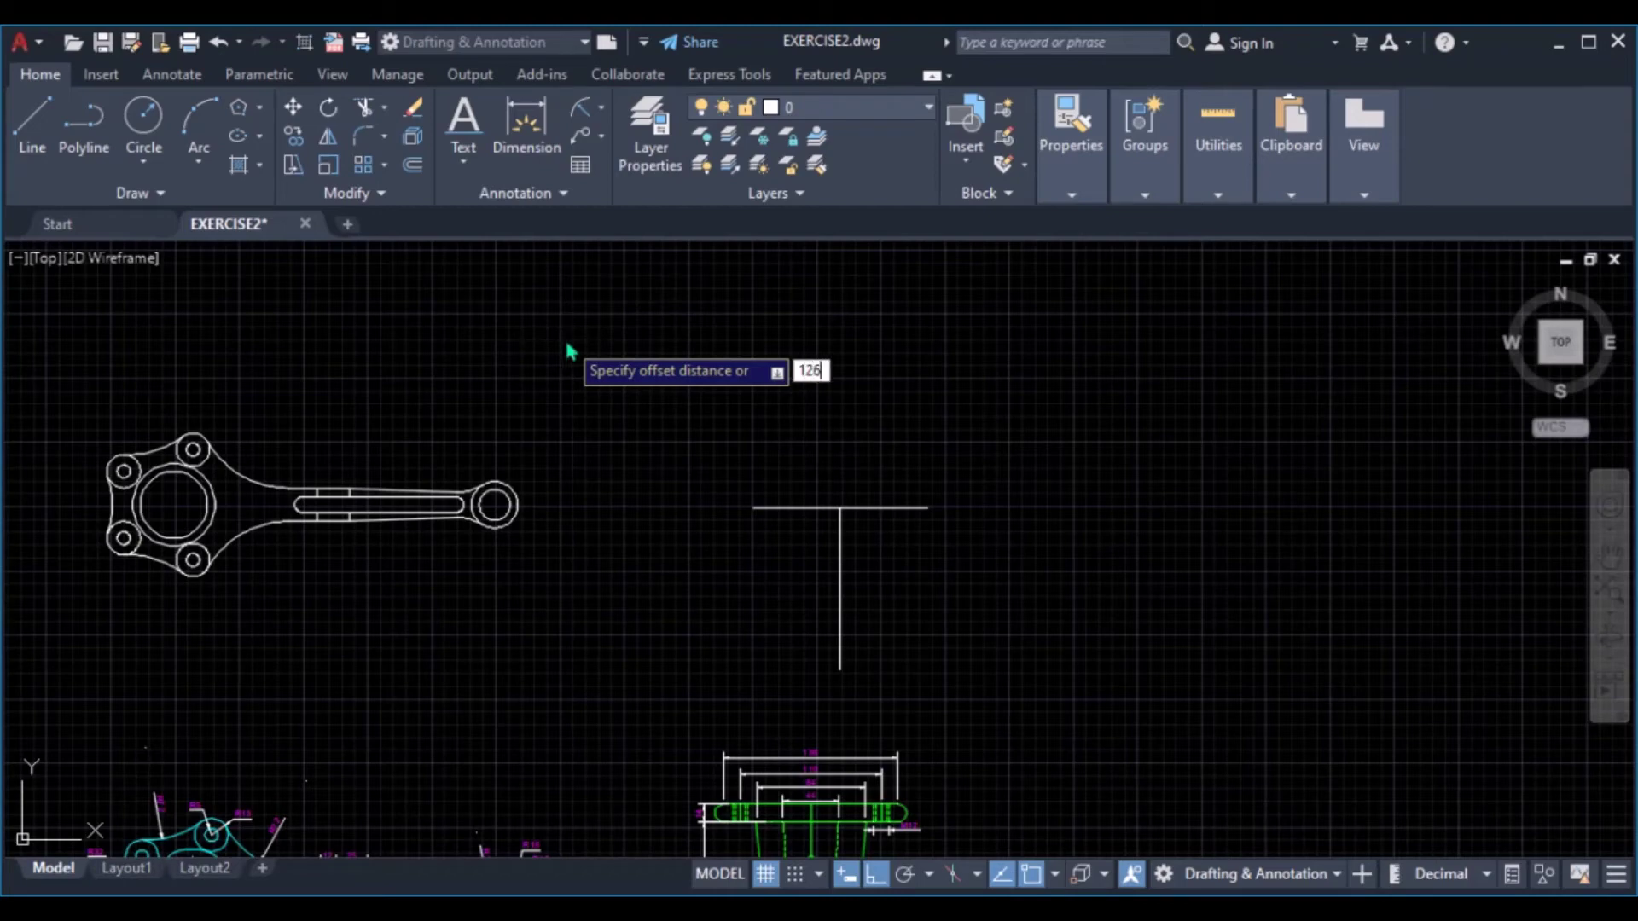
pyautogui.press('Return')
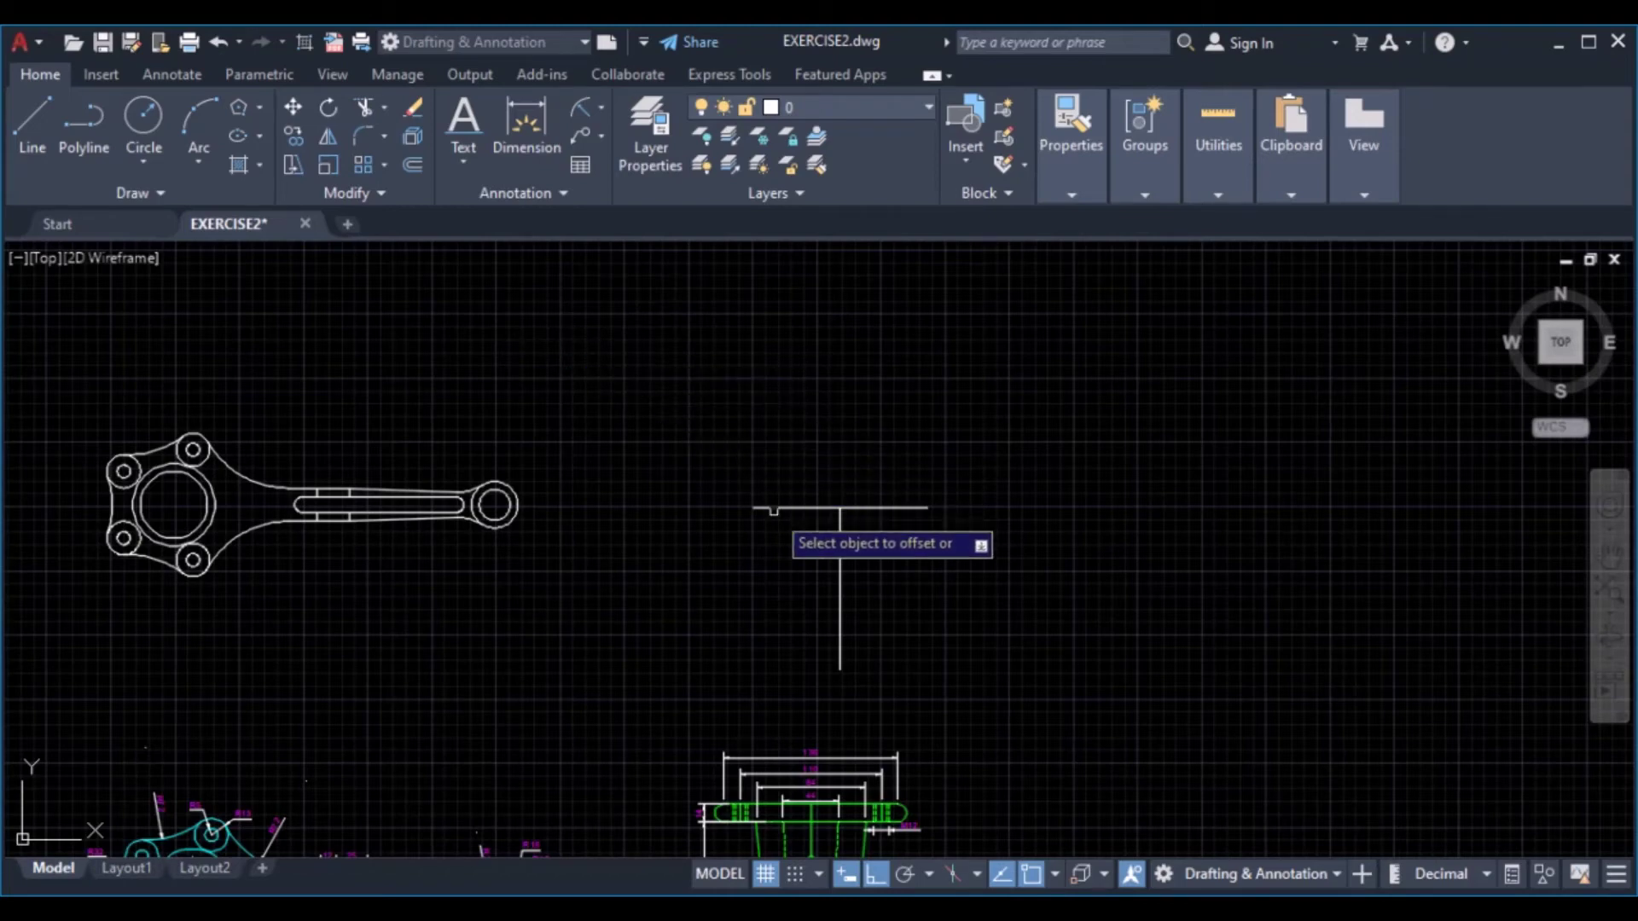
pyautogui.click(771, 507)
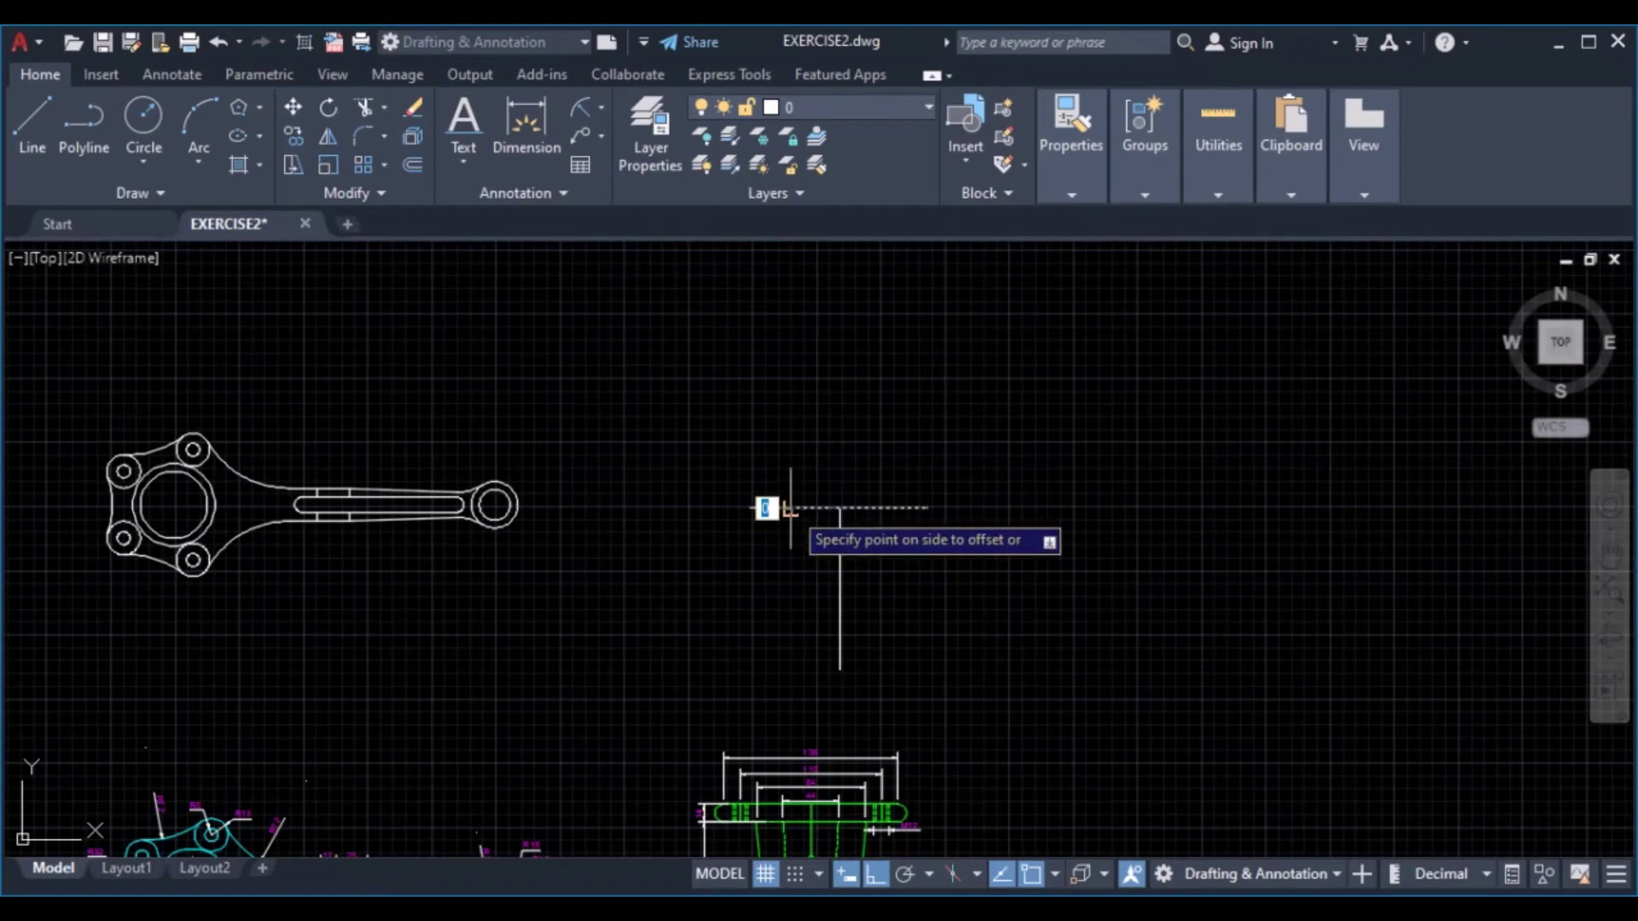
pyautogui.click(745, 644)
pyautogui.press('Escape')
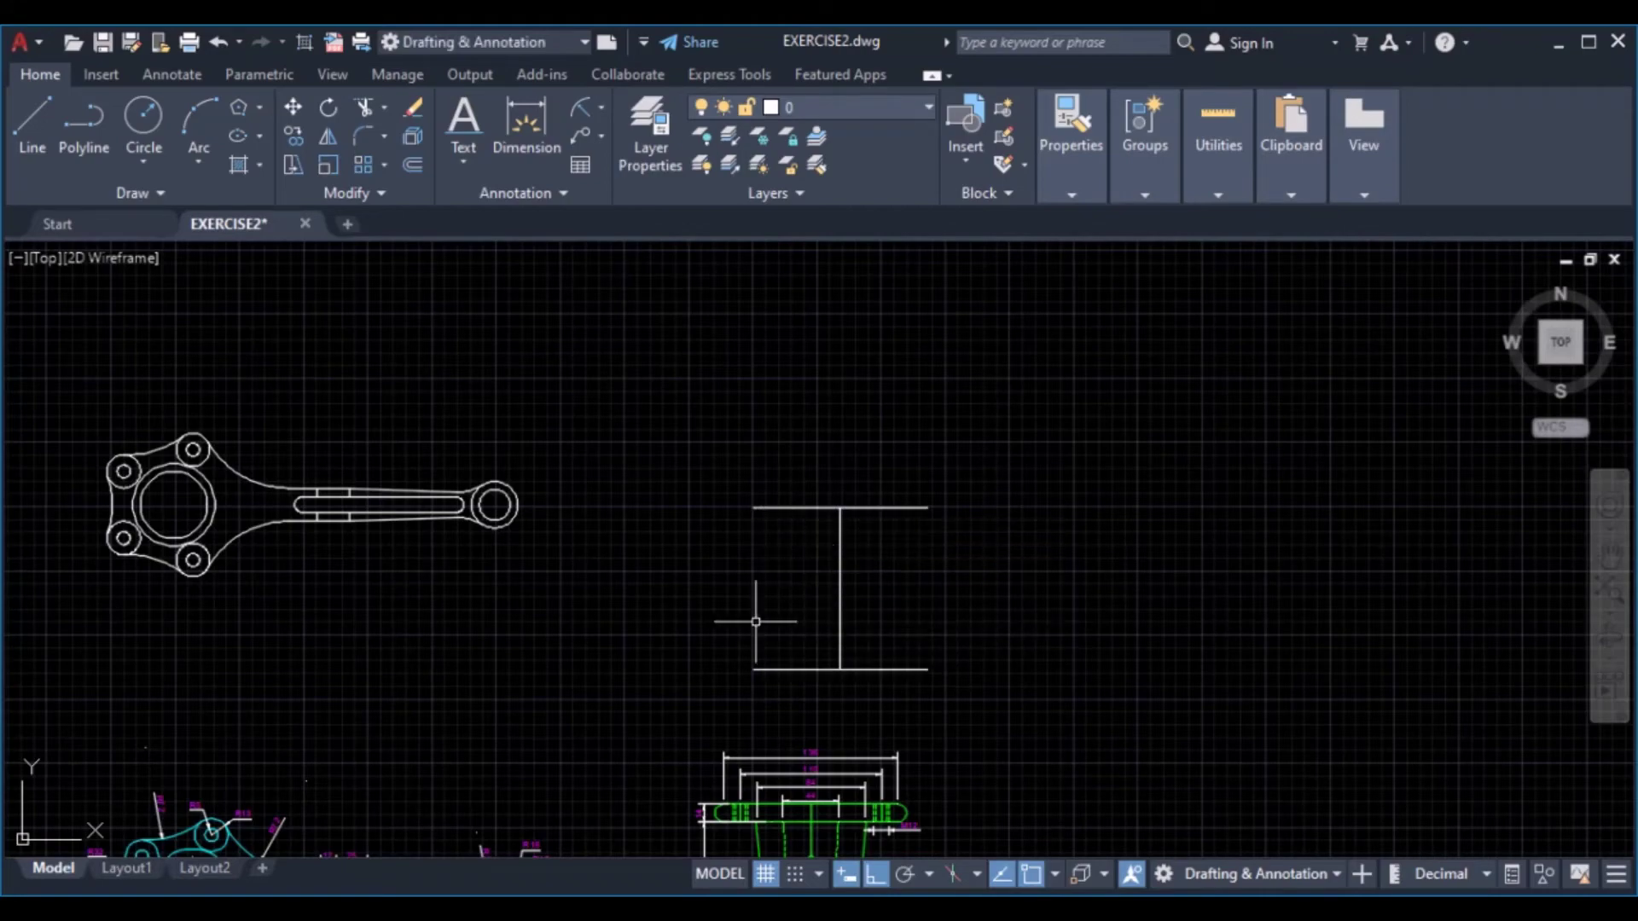
# Examine the bottom of the green reference view for the inner dashed outline's floor thickness and the base widths
pyautogui.scroll(-2, 758, 585)
pyautogui.moveTo(758, 585); pyautogui.dragTo(834, 287, button='middle')
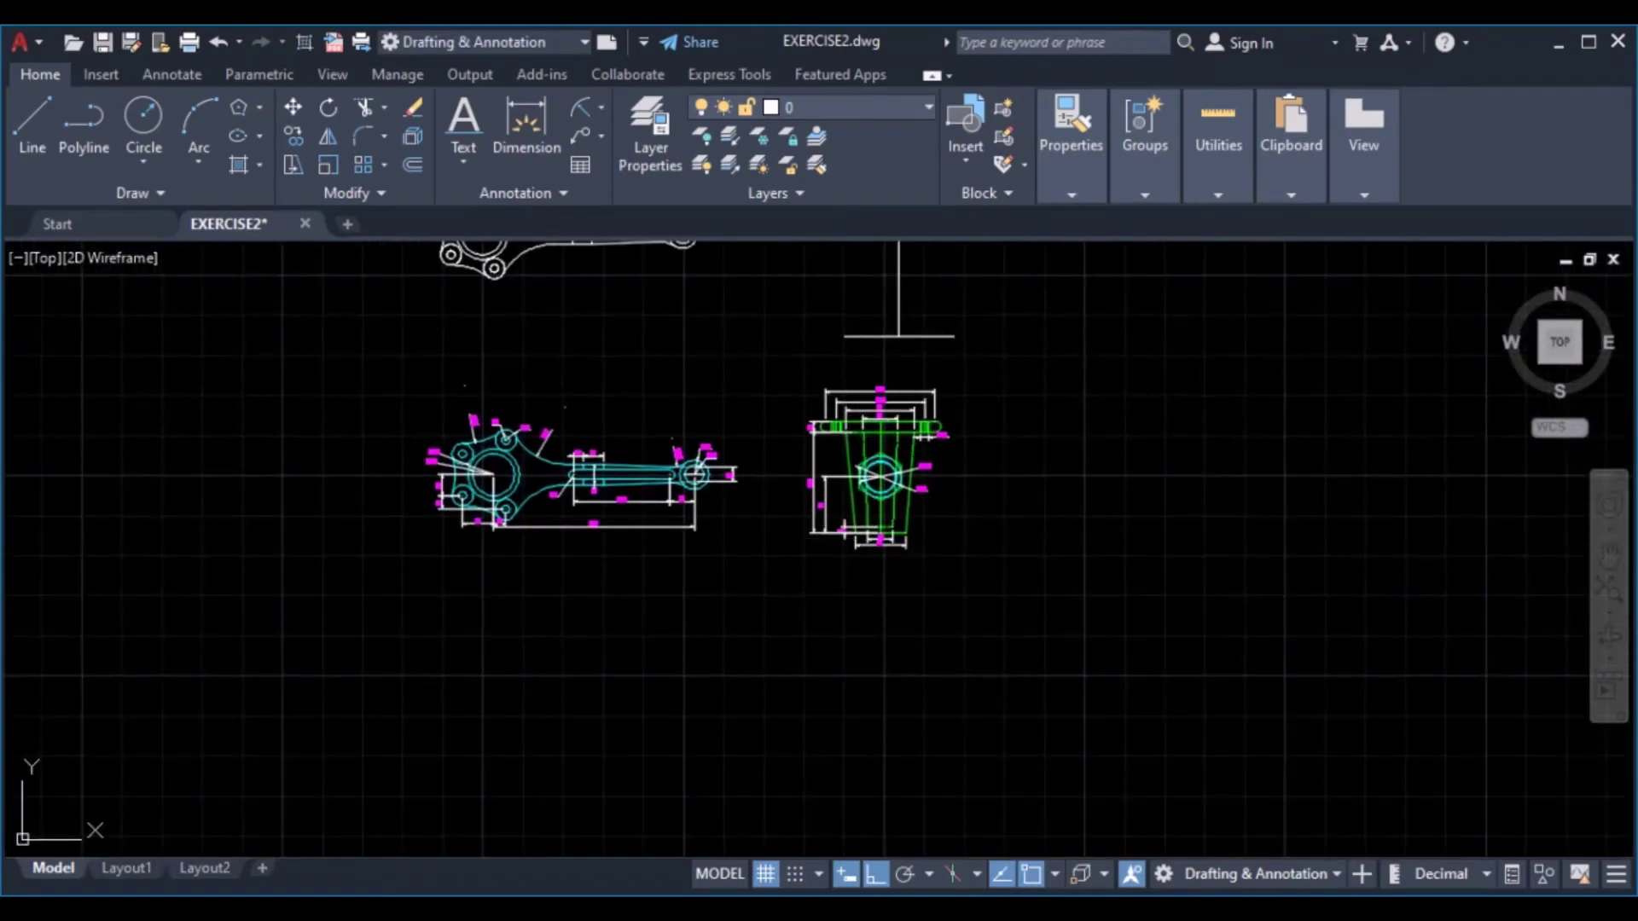
pyautogui.scroll(2, 864, 519)
pyautogui.scroll(4, 917, 529)
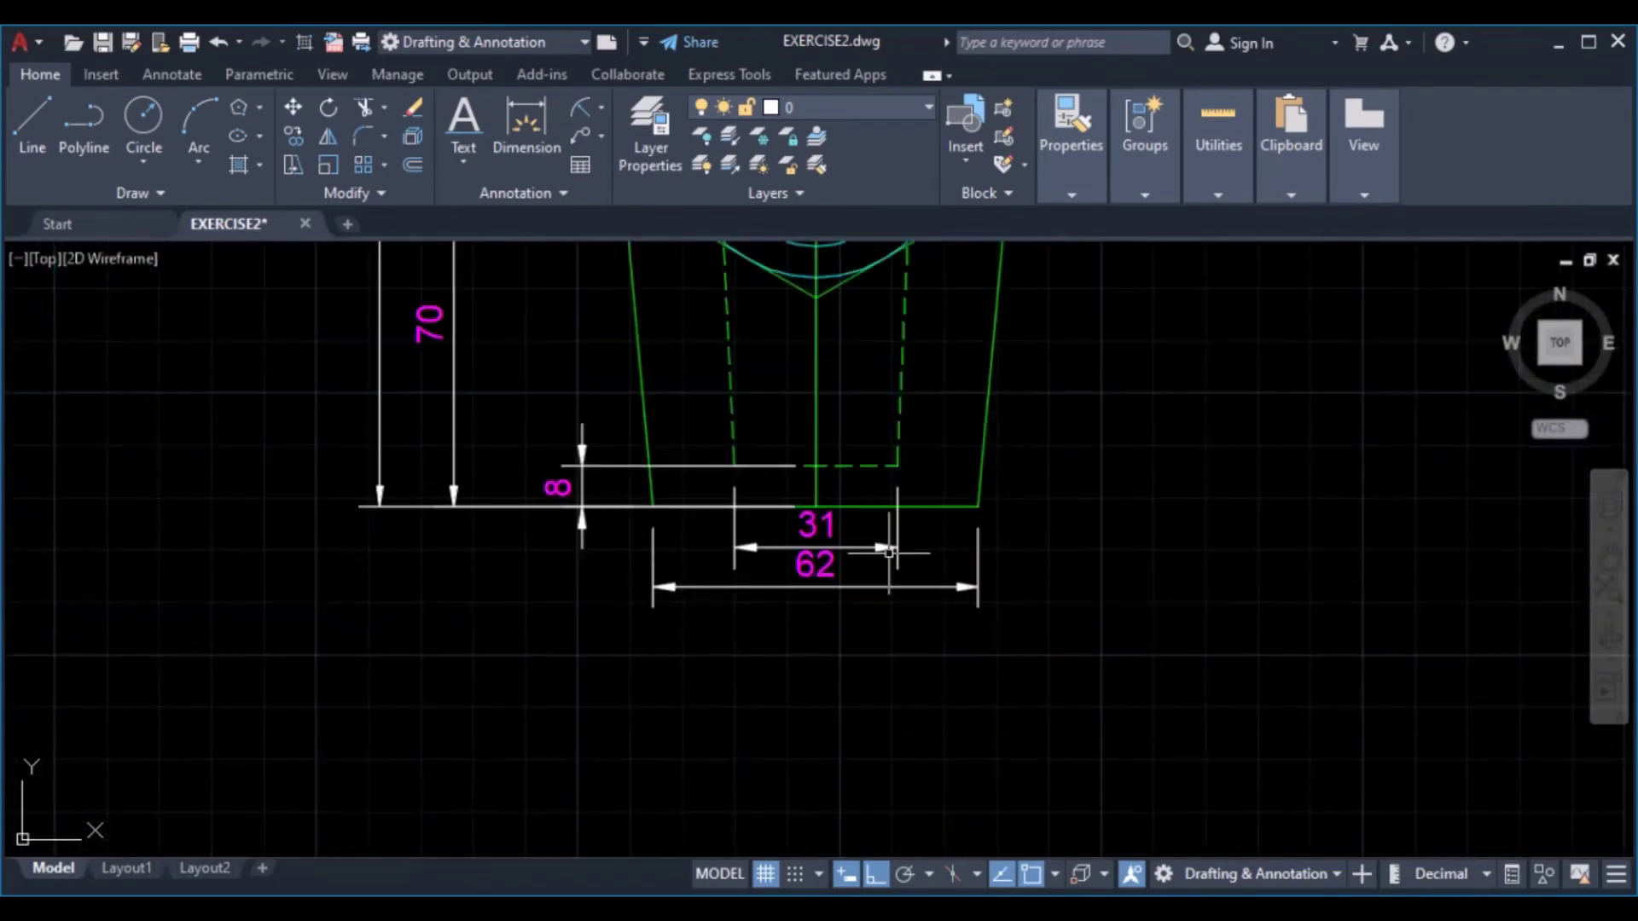
pyautogui.moveTo(812, 510); pyautogui.dragTo(810, 589, button='middle')
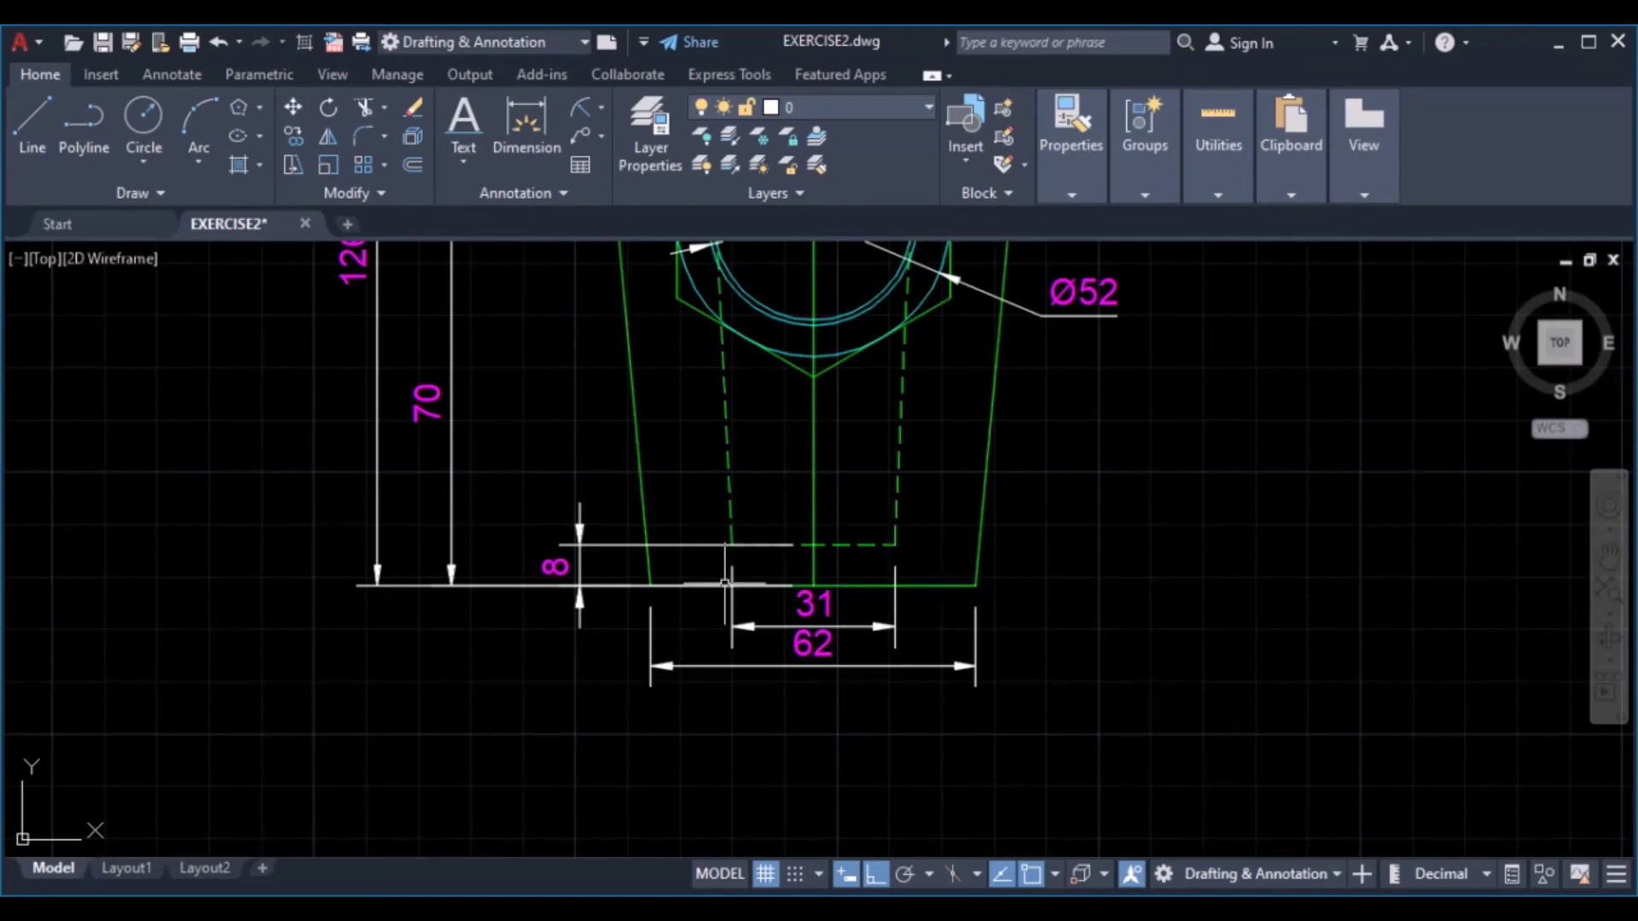
pyautogui.scroll(-2, 751, 505)
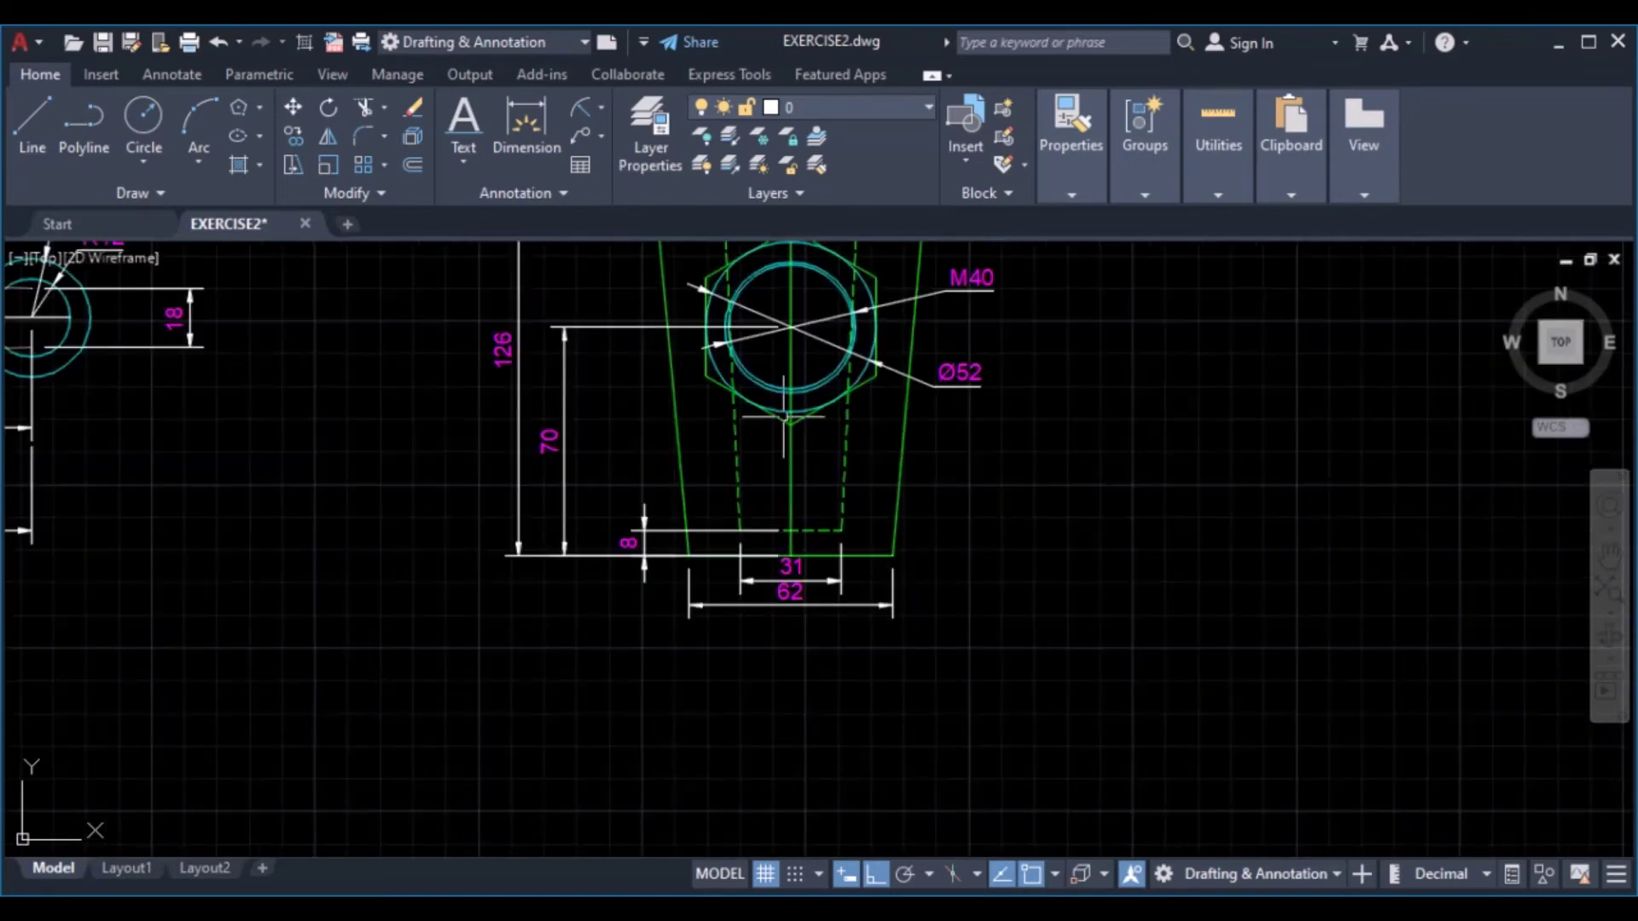
pyautogui.scroll(-1, 784, 415)
pyautogui.moveTo(784, 416); pyautogui.dragTo(783, 725, button='middle')
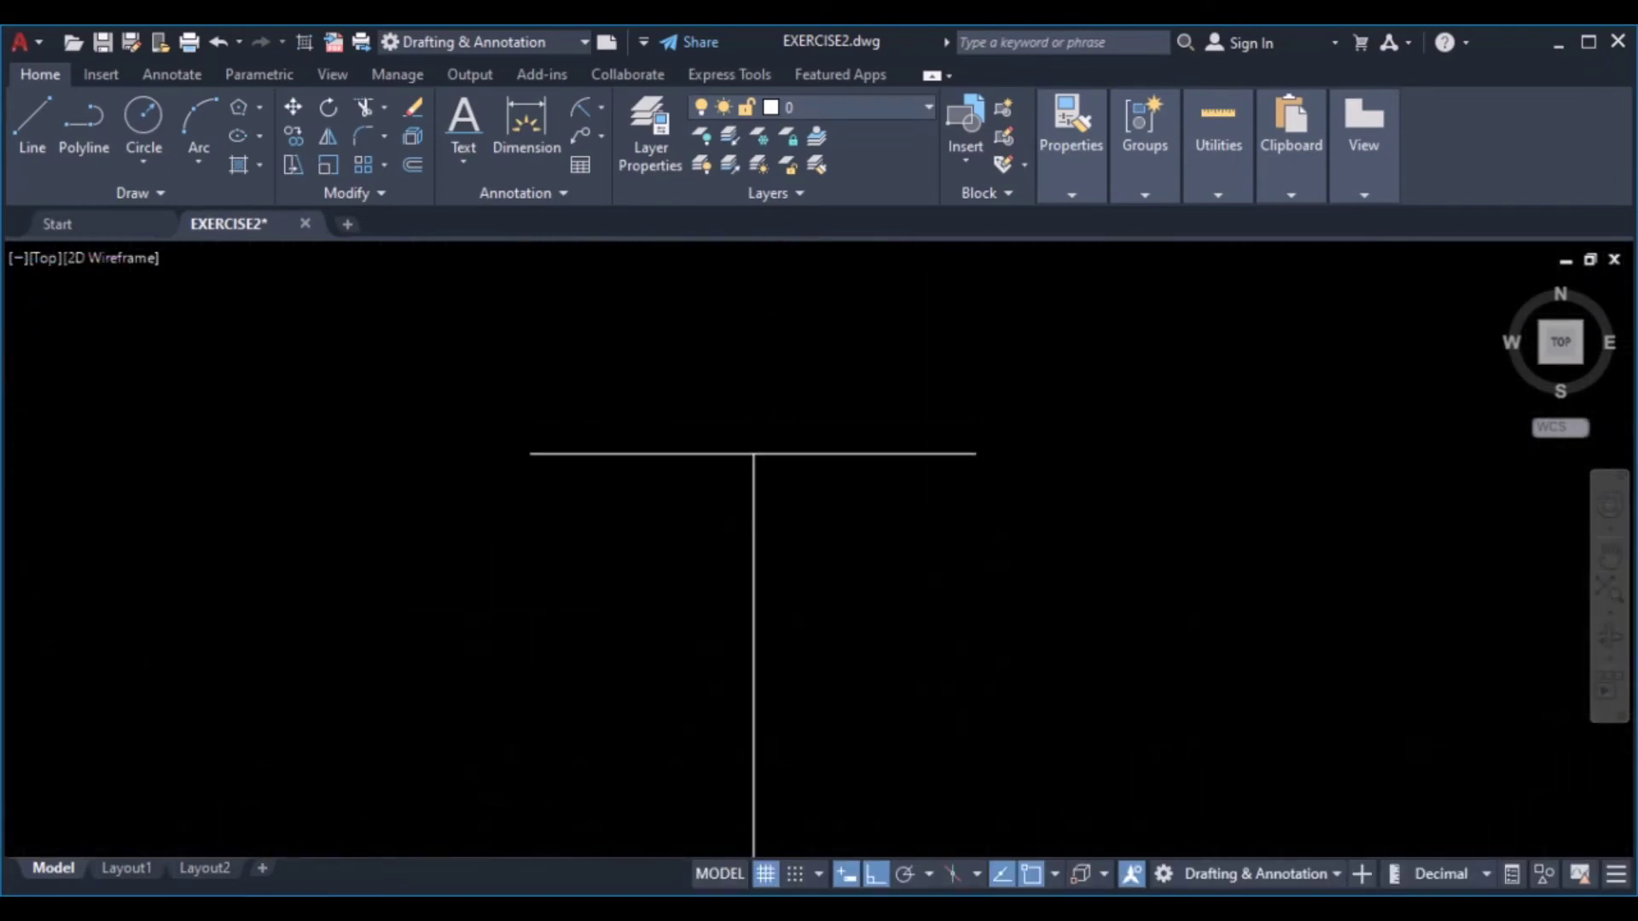
pyautogui.scroll(-2, 700, 512)
pyautogui.moveTo(701, 585); pyautogui.dragTo(746, 475, button='middle')
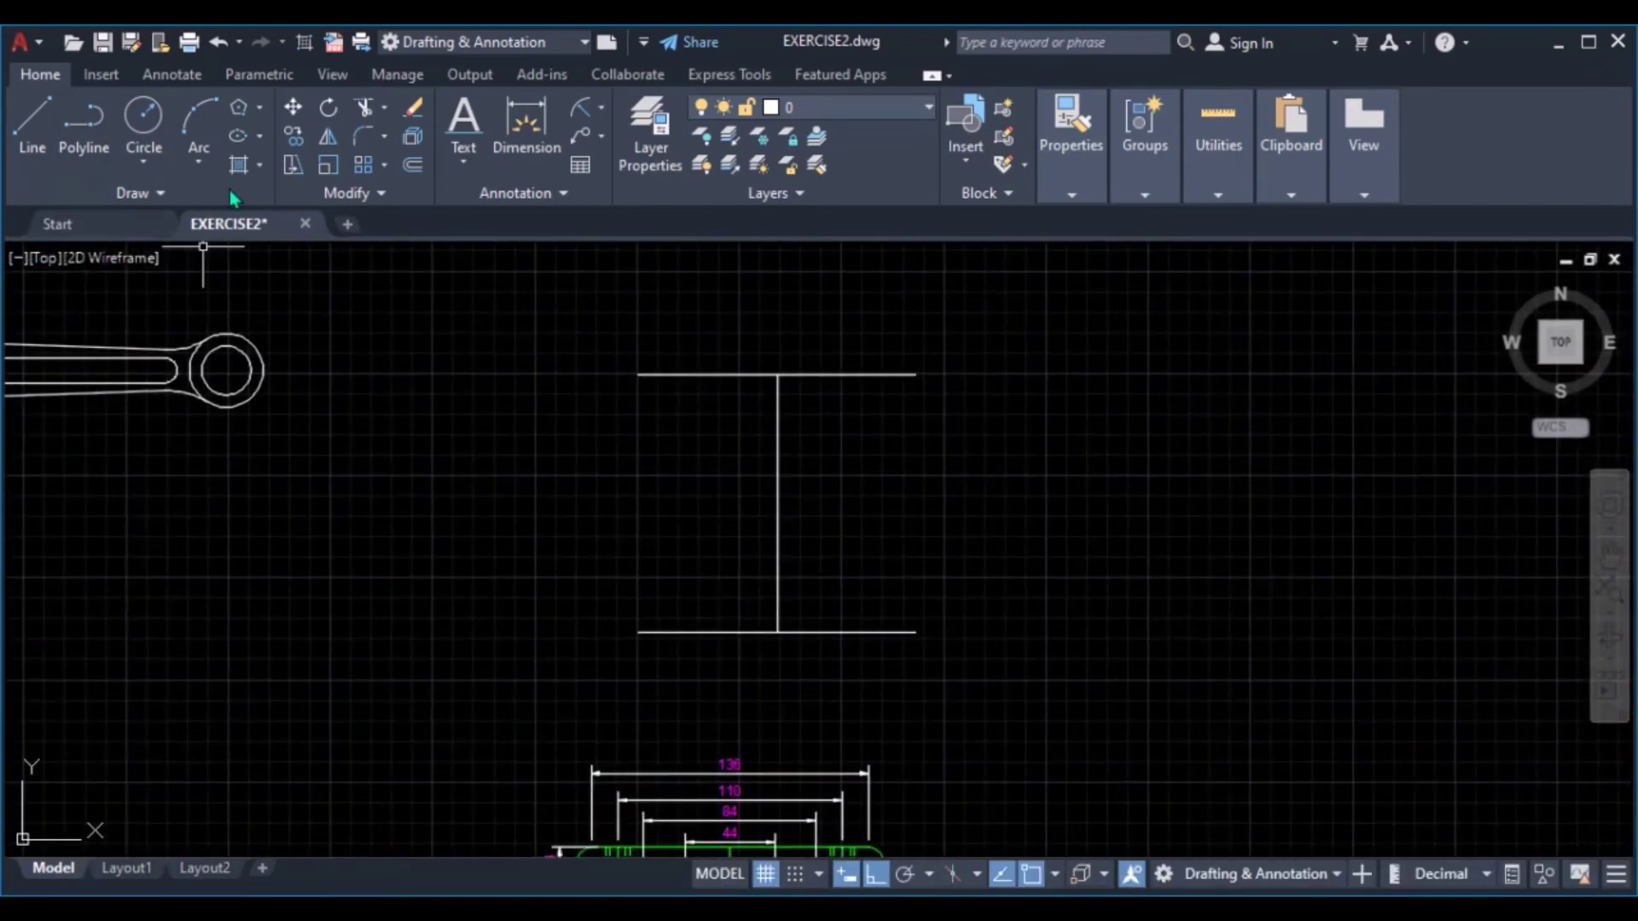
# Offset the bottom horizontal line 8 units upward for the floor of the inner outline
pyautogui.click(415, 173)
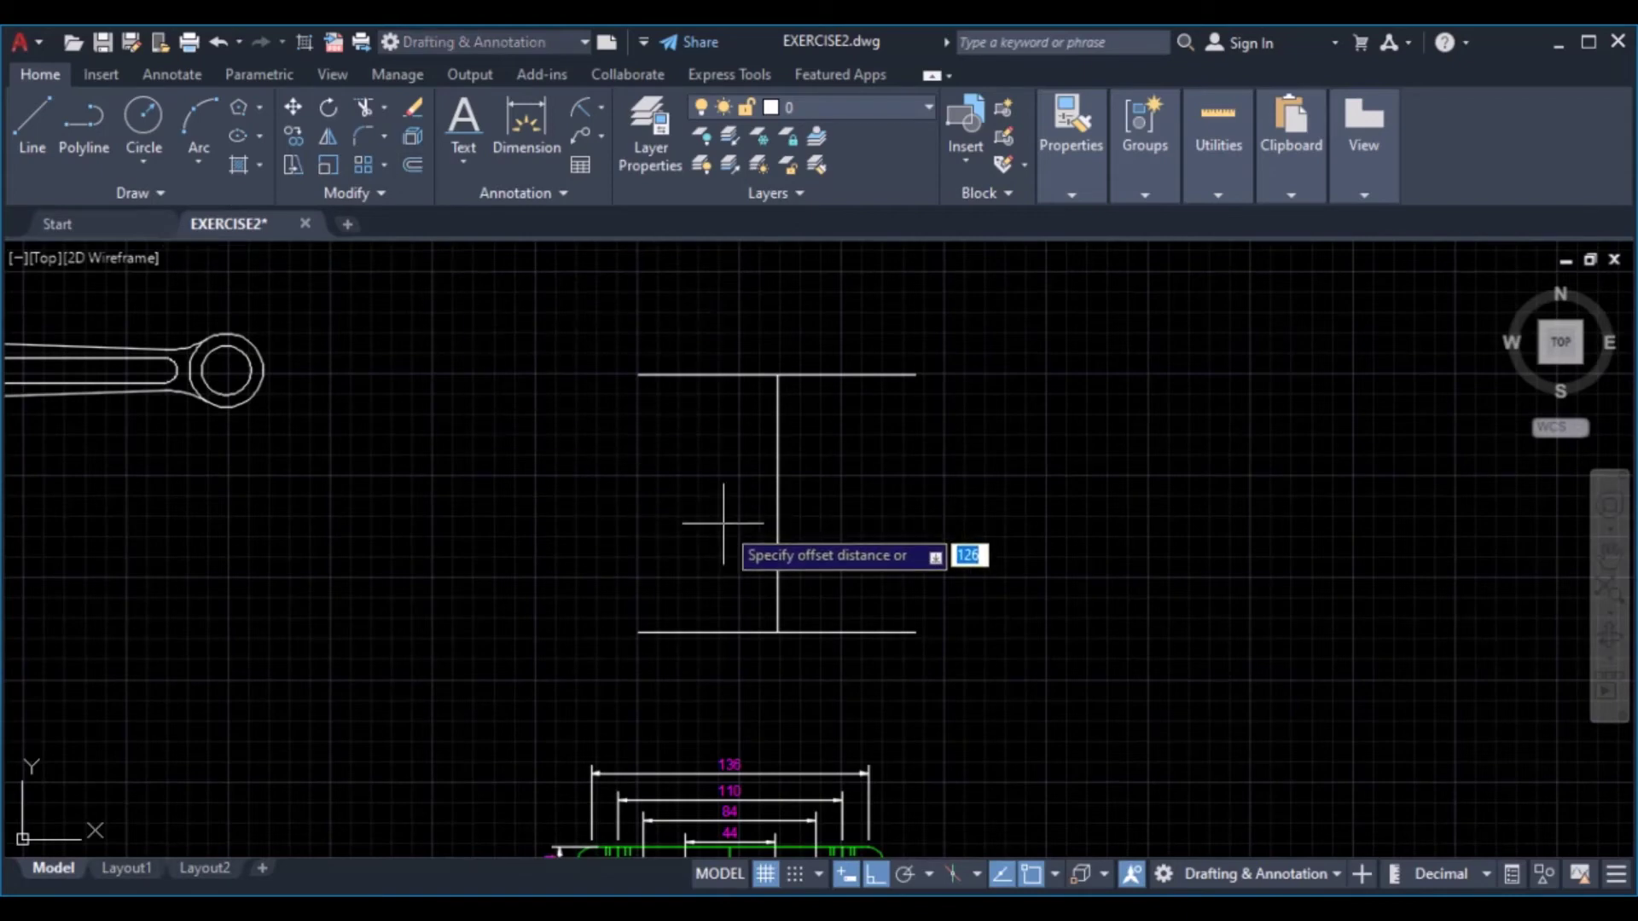
pyautogui.write('8')
pyautogui.press('Return')
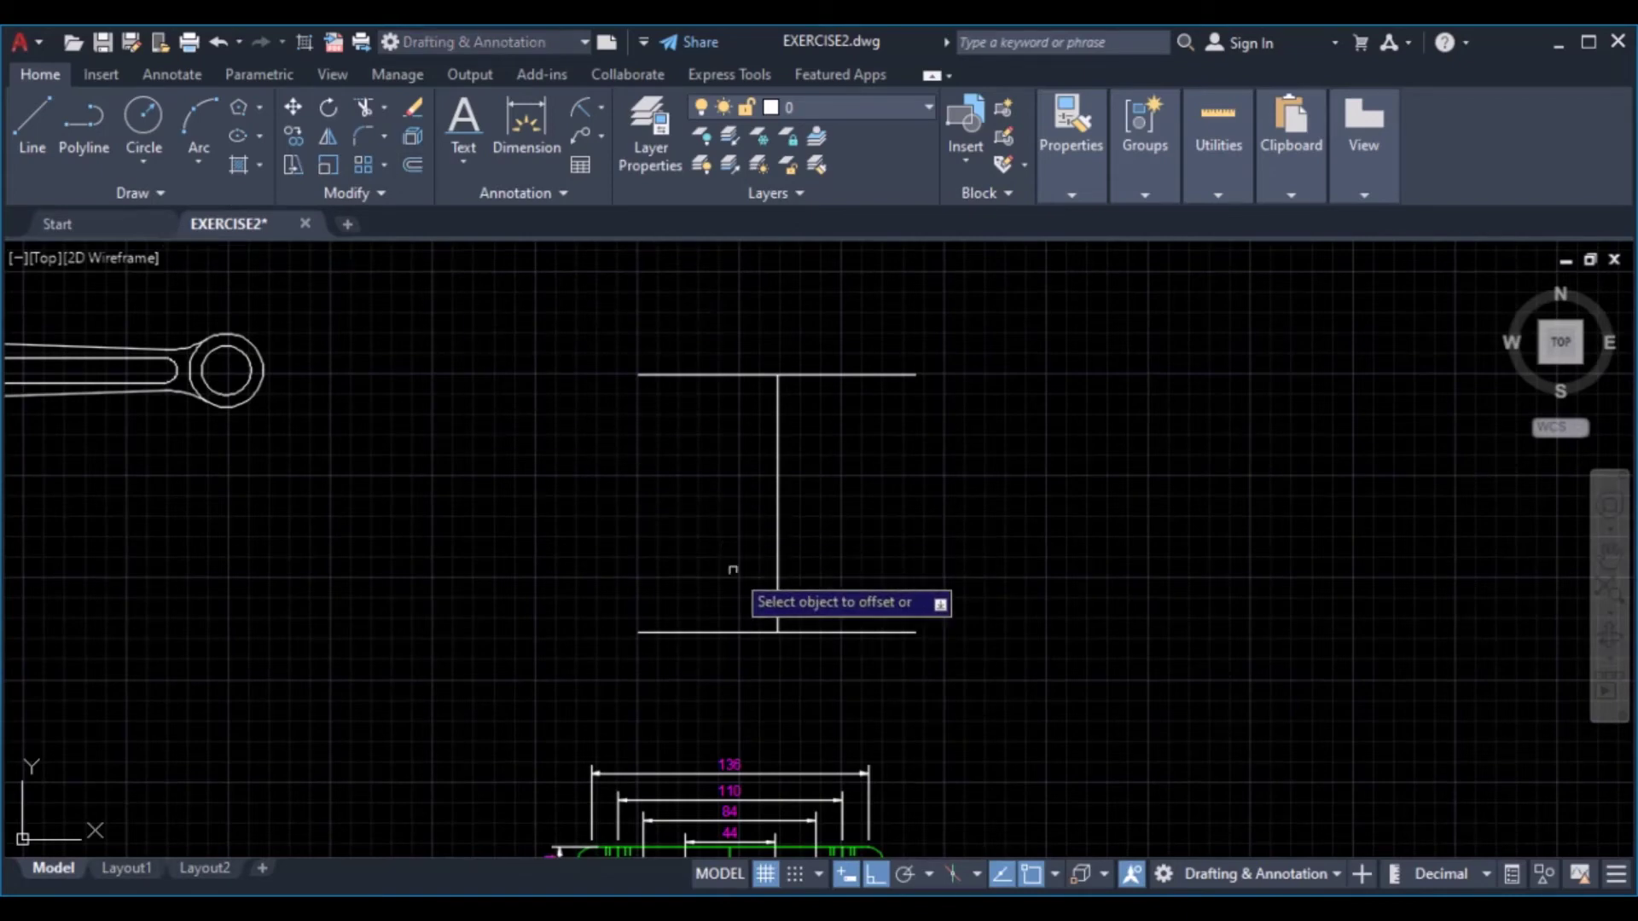
pyautogui.click(725, 631)
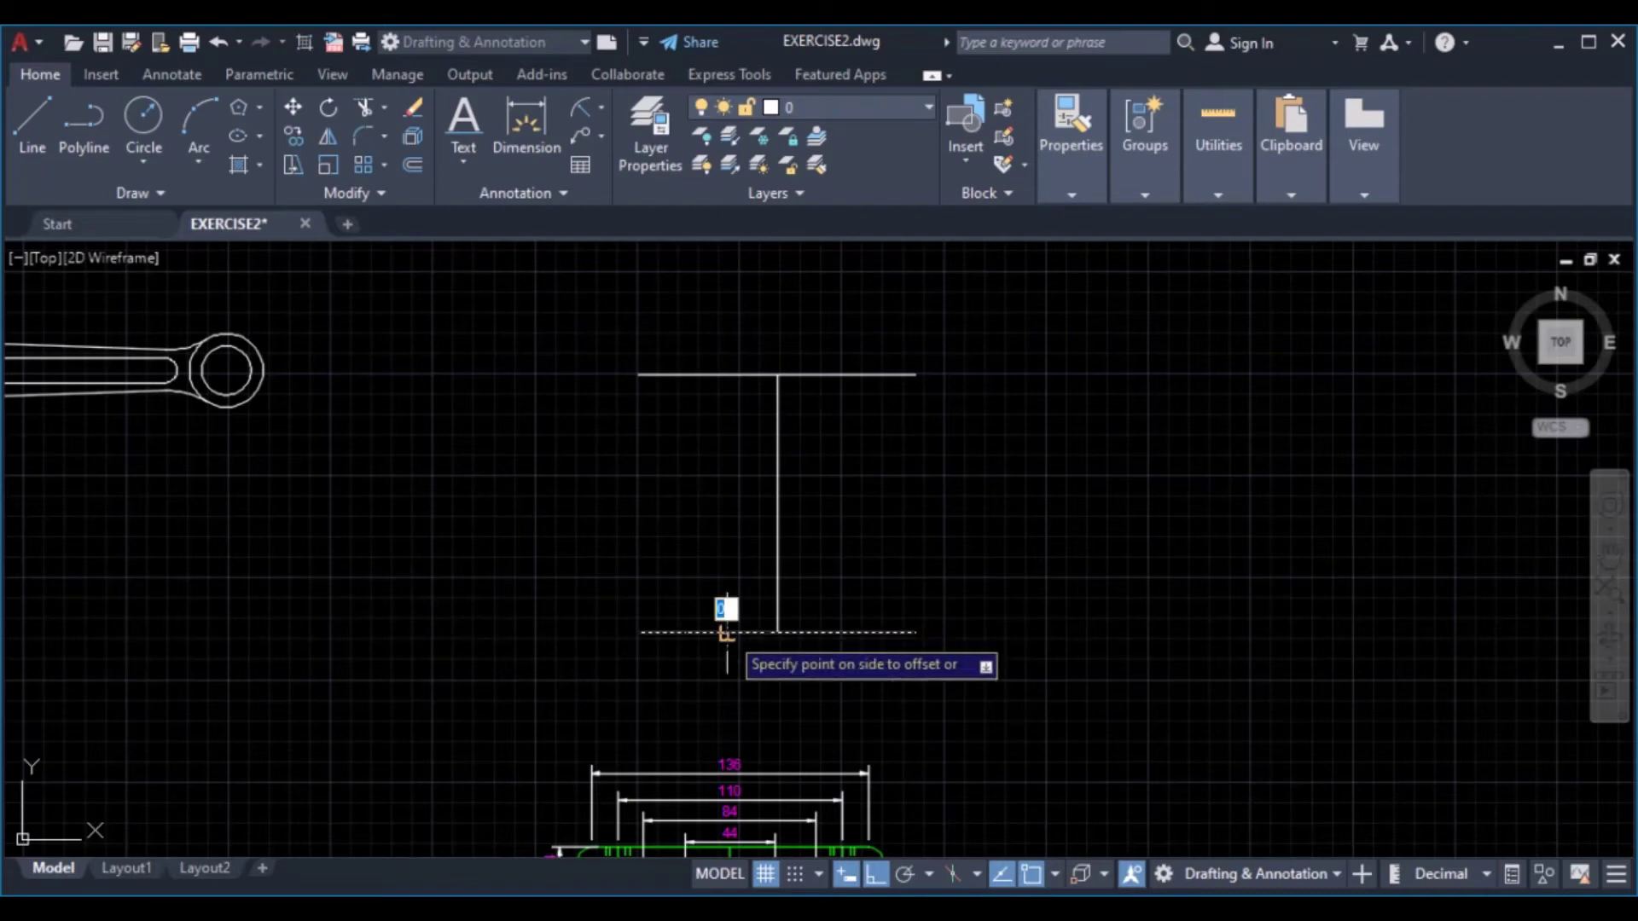
pyautogui.click(724, 611)
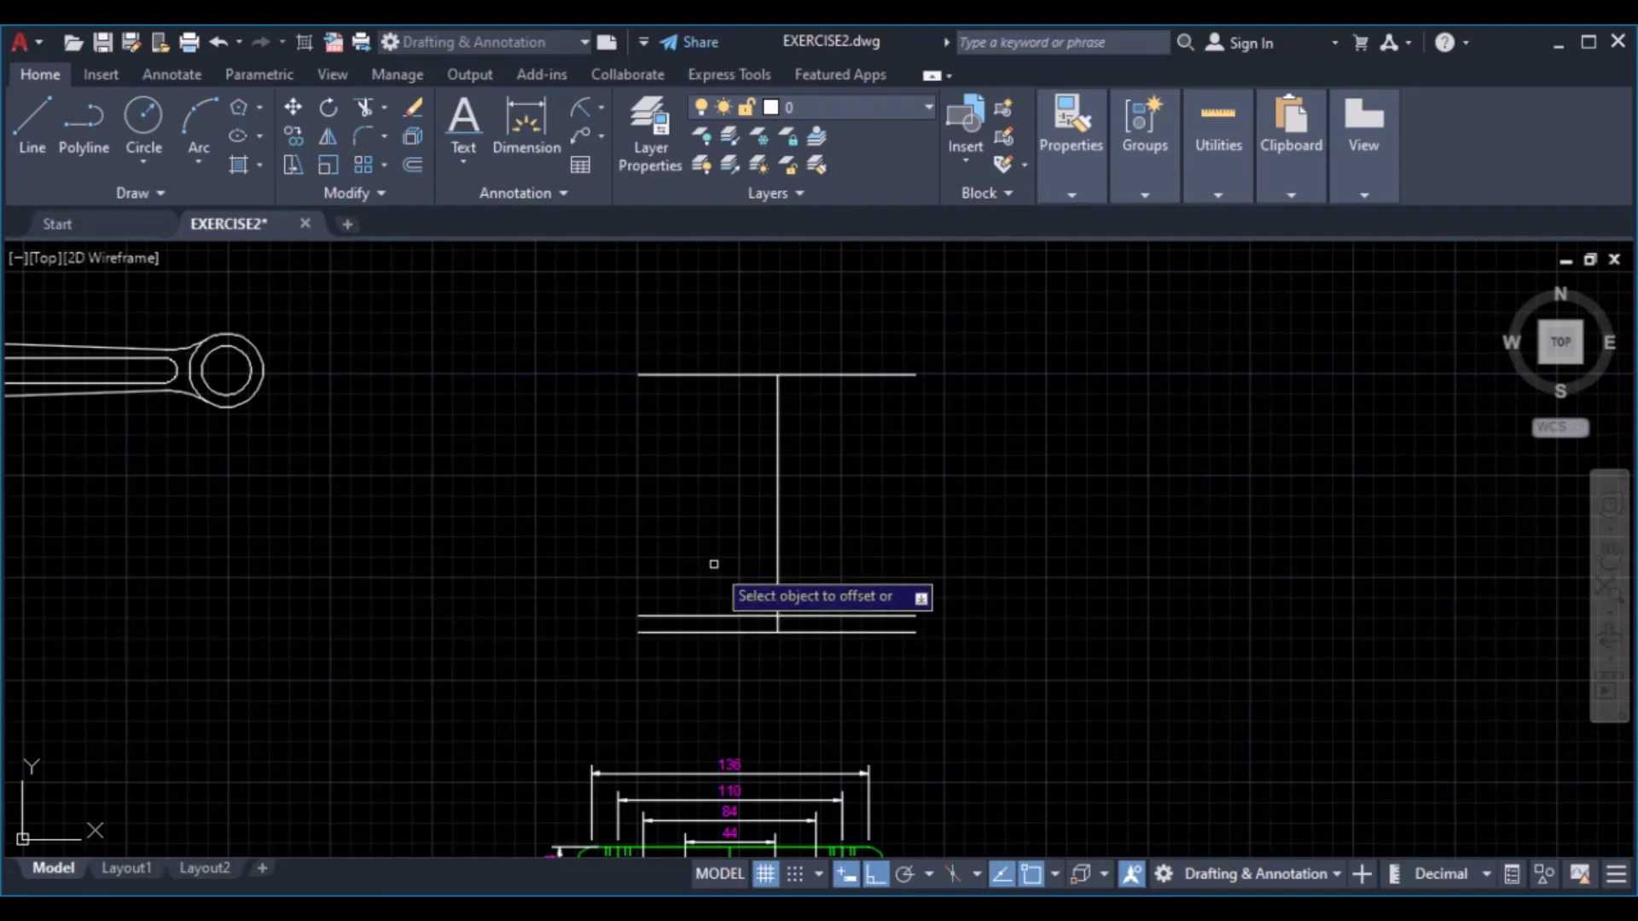
# Offset the vertical centre line 31 units to the right for half the base width
pyautogui.click(776, 575)
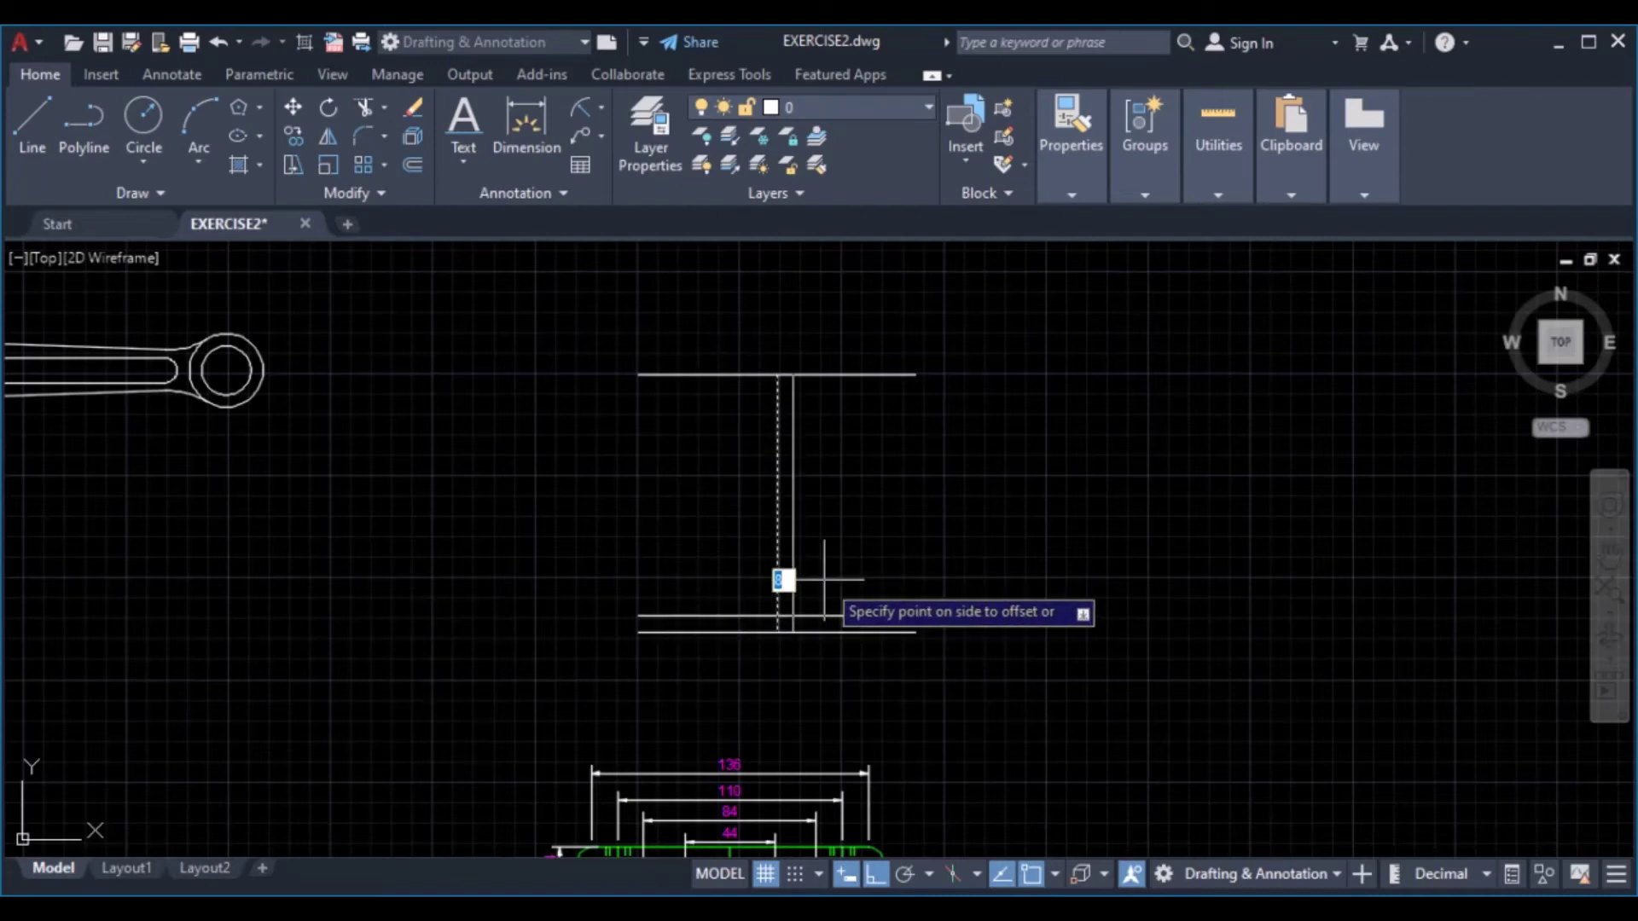
pyautogui.write('31')
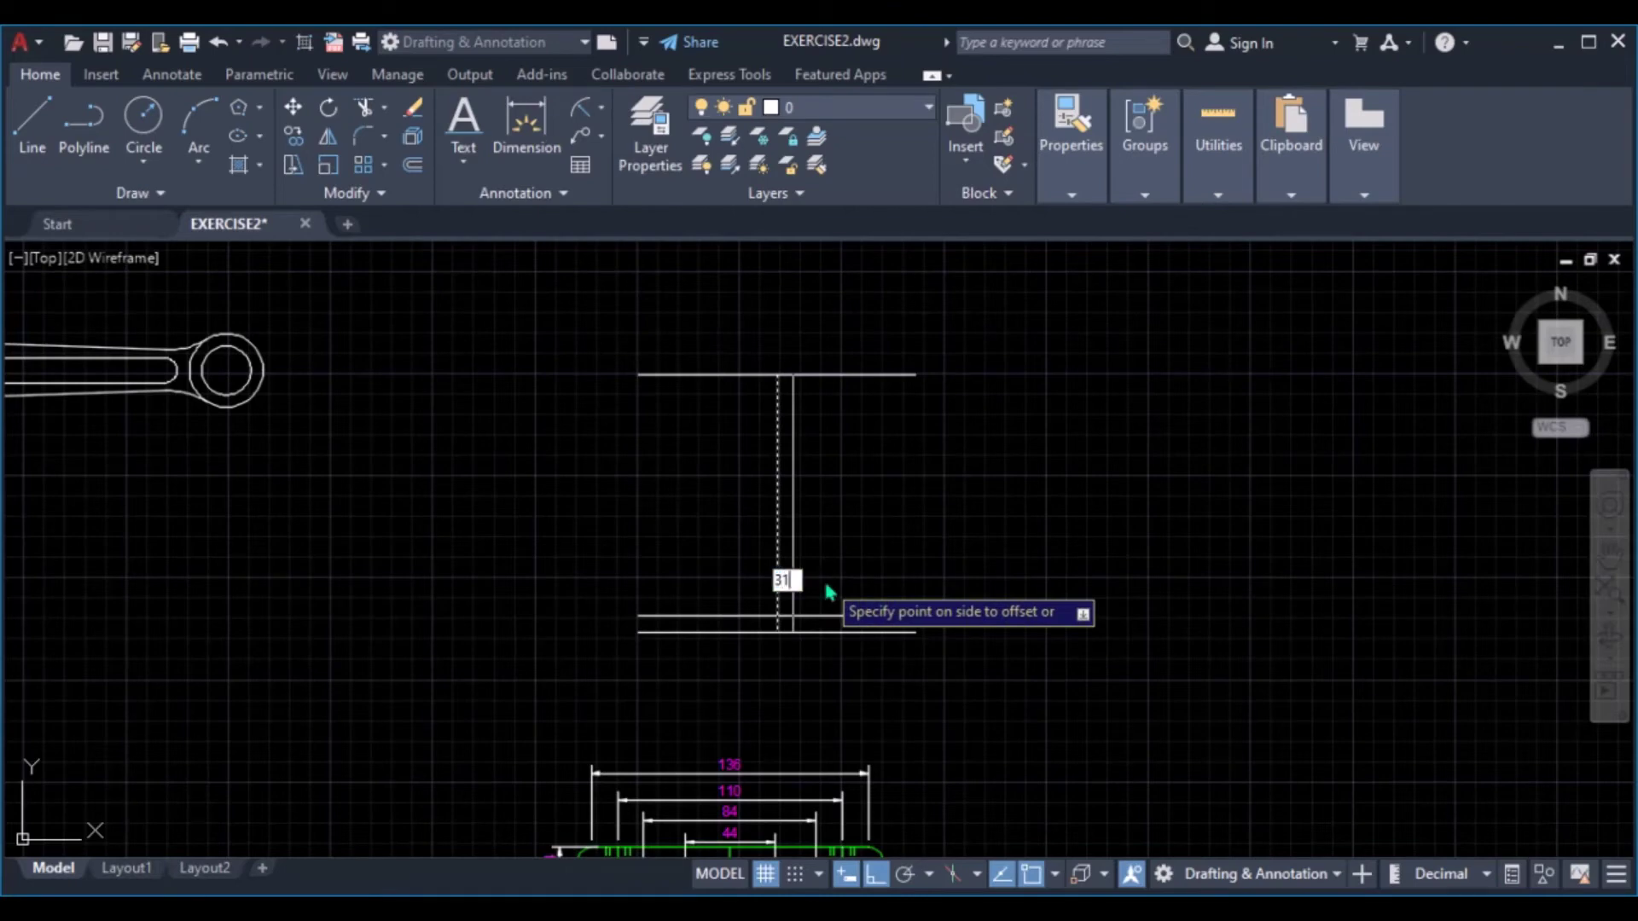
pyautogui.press('Return')
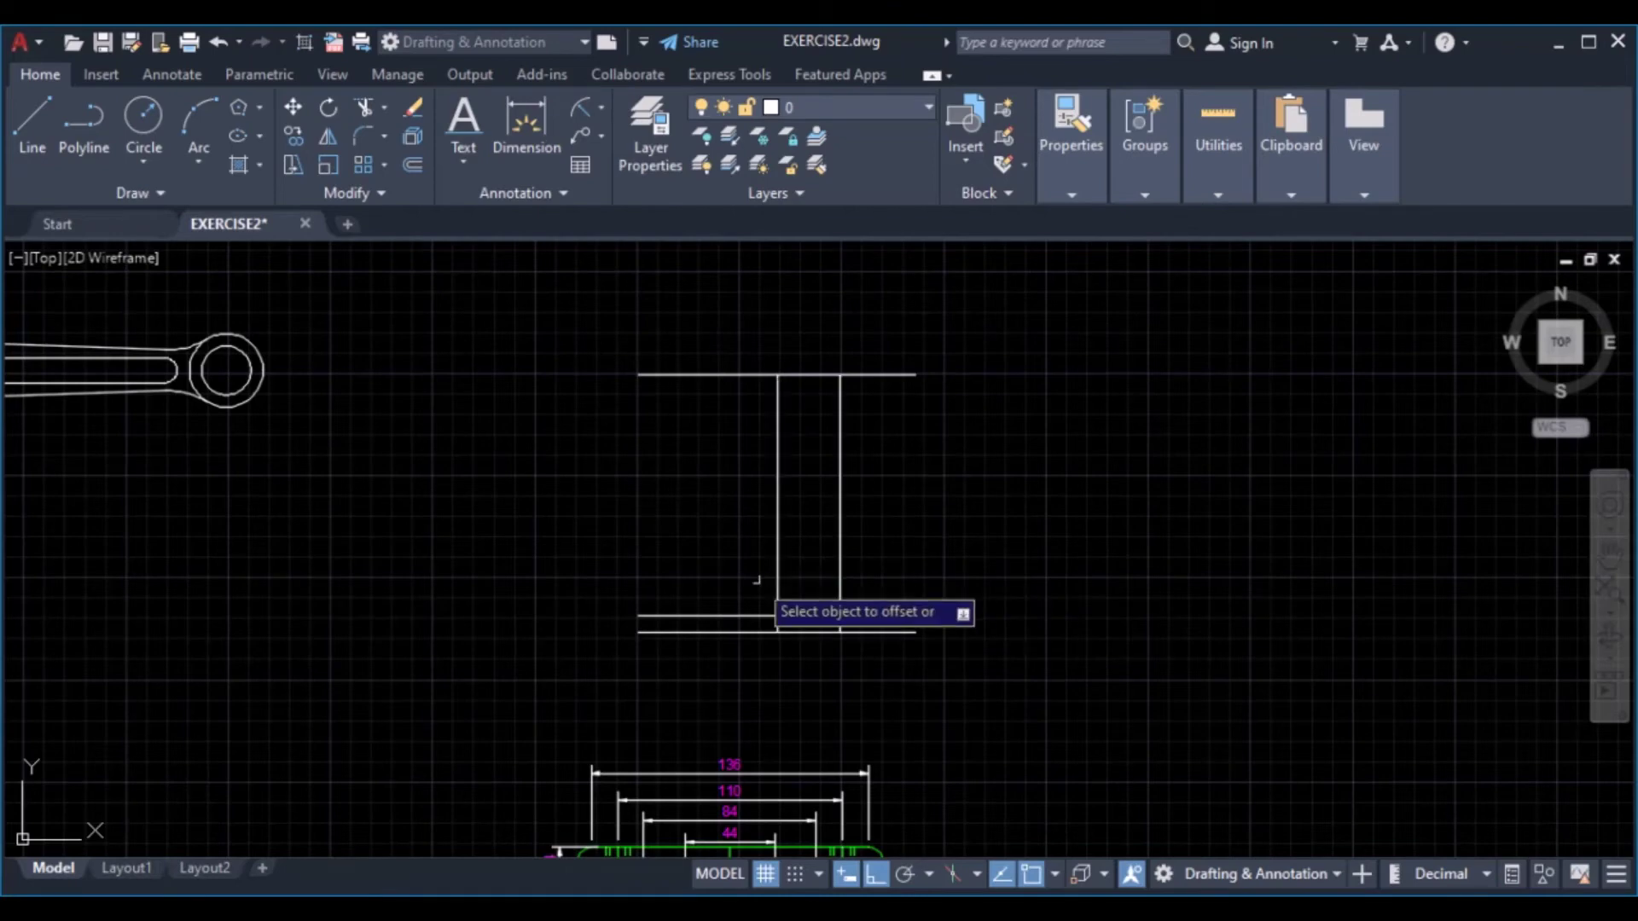
# Check the hole's height in the green reference view and offset the bottom horizontal line 70 units upward for the hole centre
pyautogui.scroll(-2, 749, 589)
pyautogui.moveTo(749, 589); pyautogui.dragTo(737, 530, button='middle')
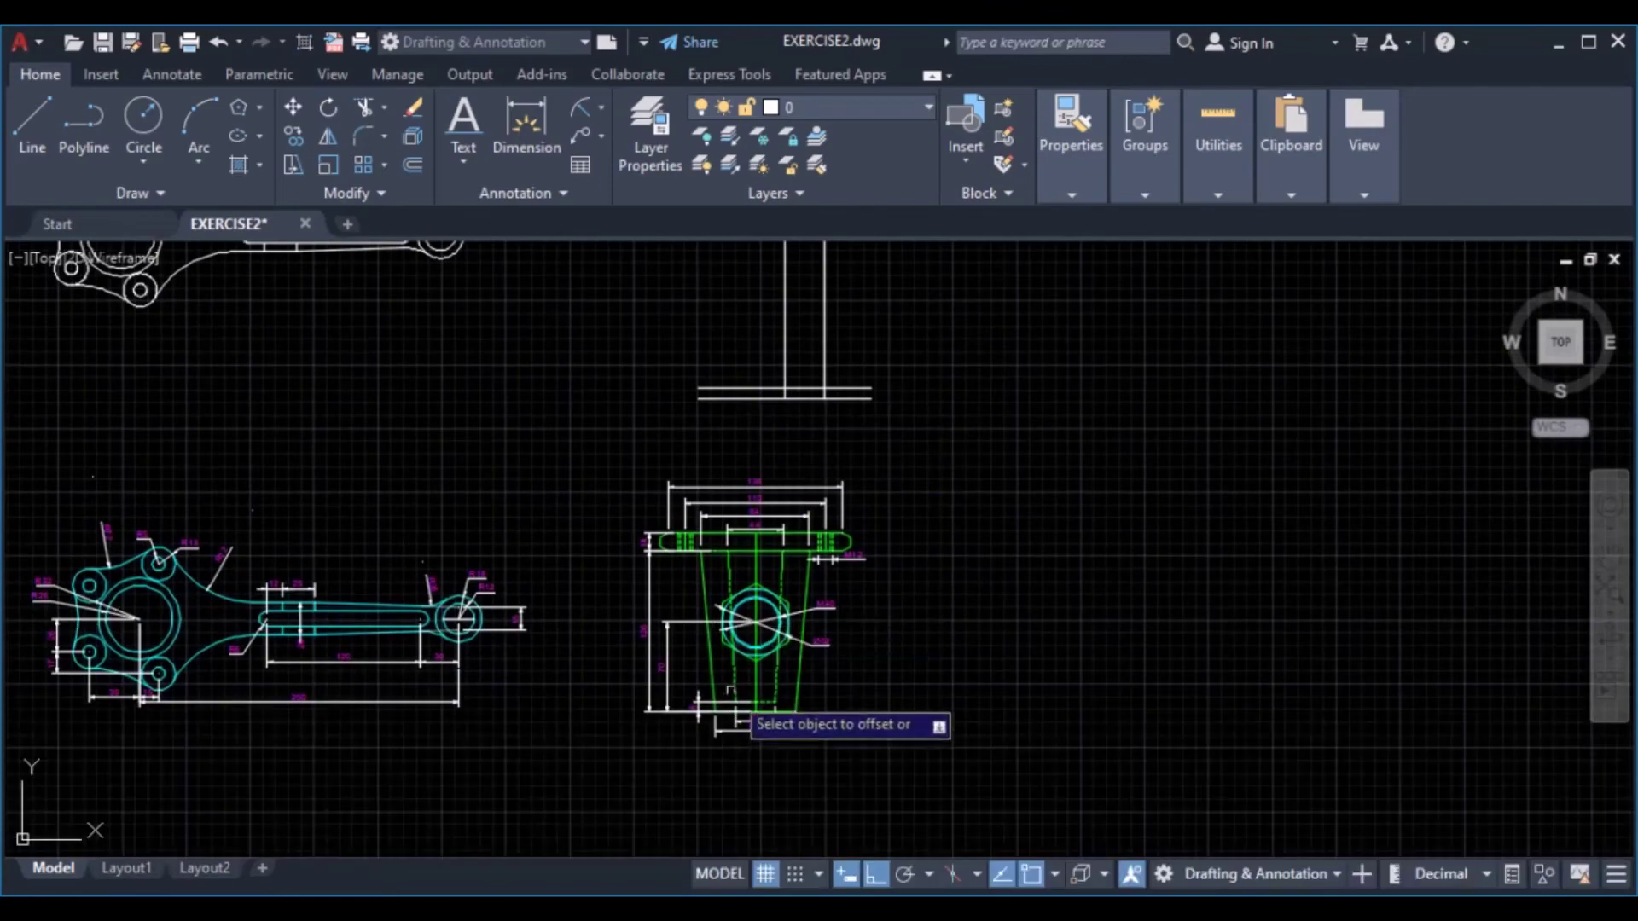
pyautogui.scroll(4, 732, 693)
pyautogui.click(747, 560)
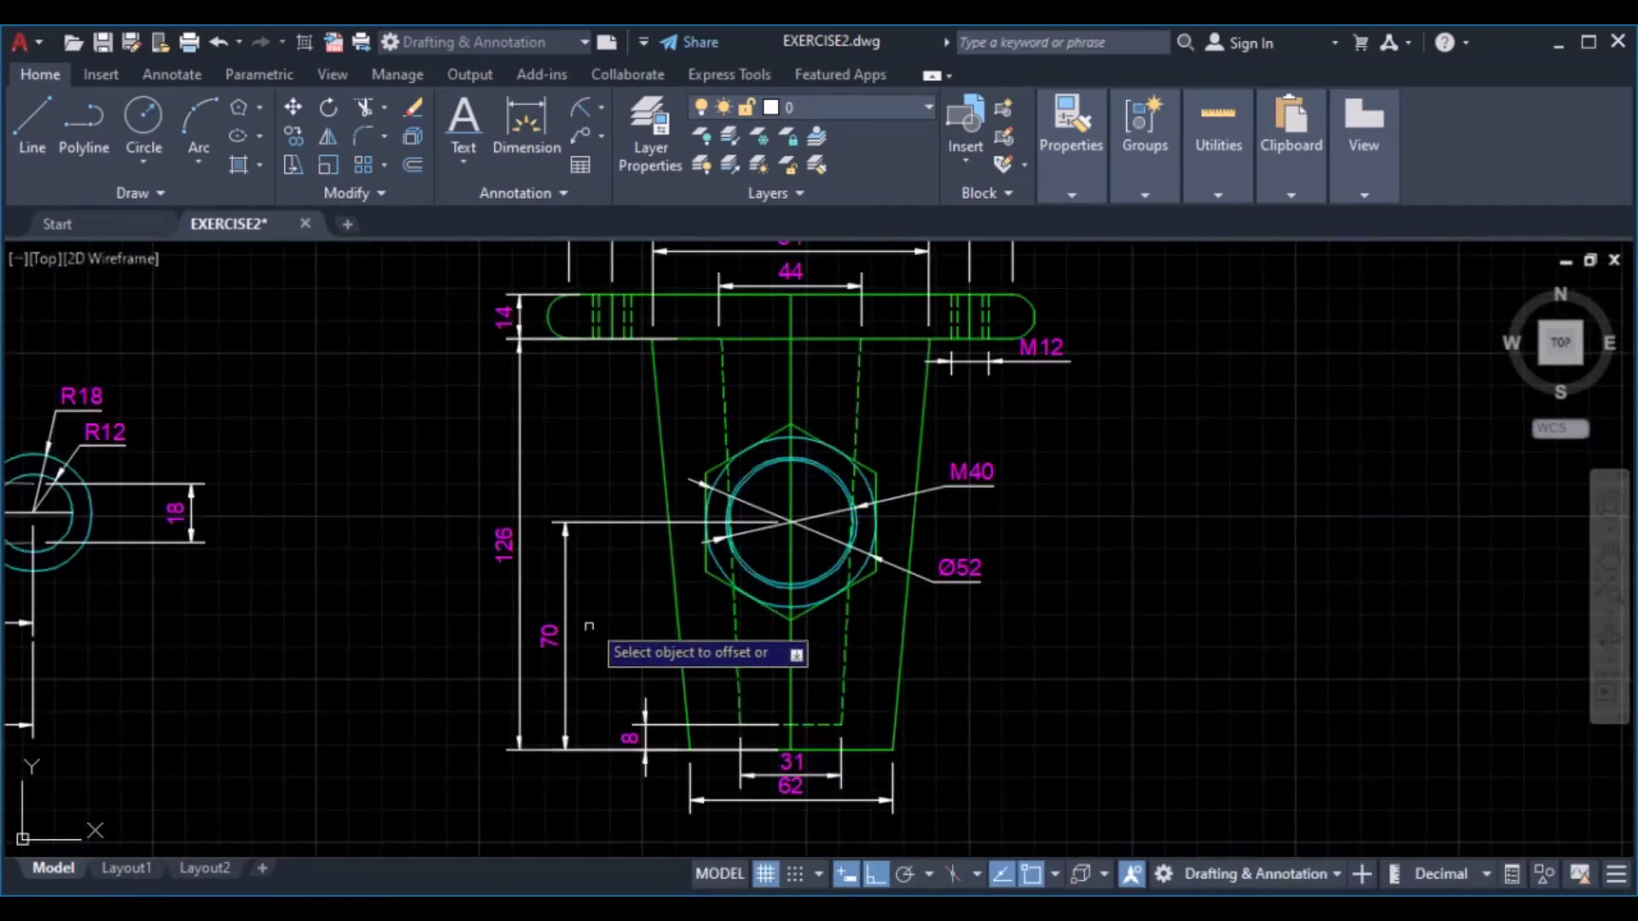
pyautogui.click(564, 636)
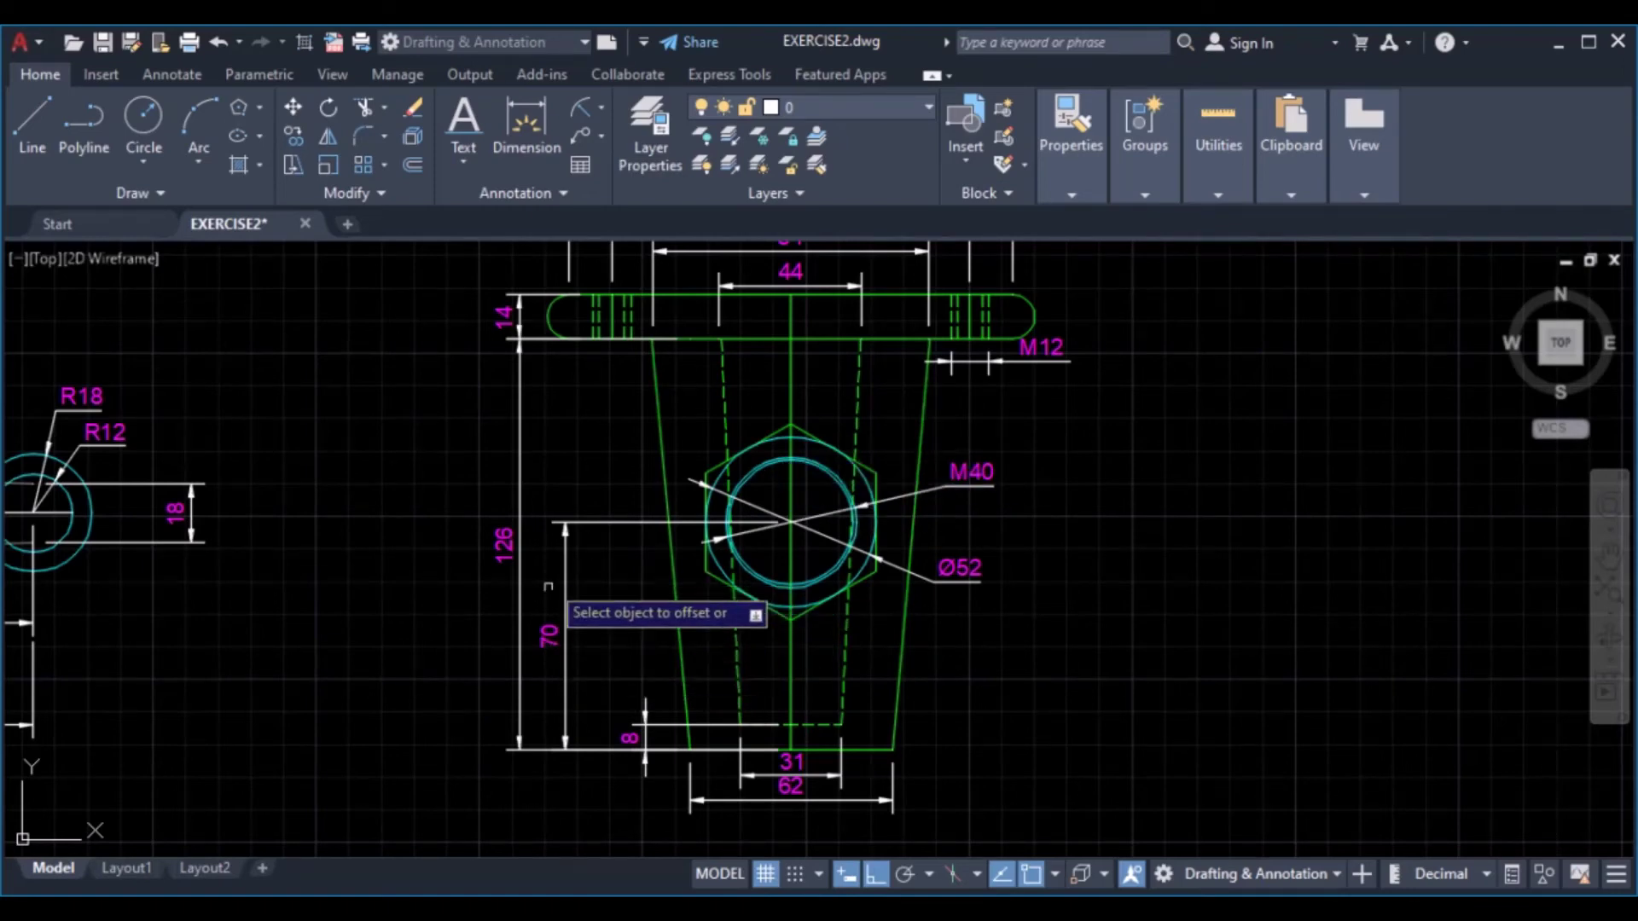
pyautogui.scroll(-3, 588, 466)
pyautogui.moveTo(631, 382); pyautogui.dragTo(614, 601, button='middle')
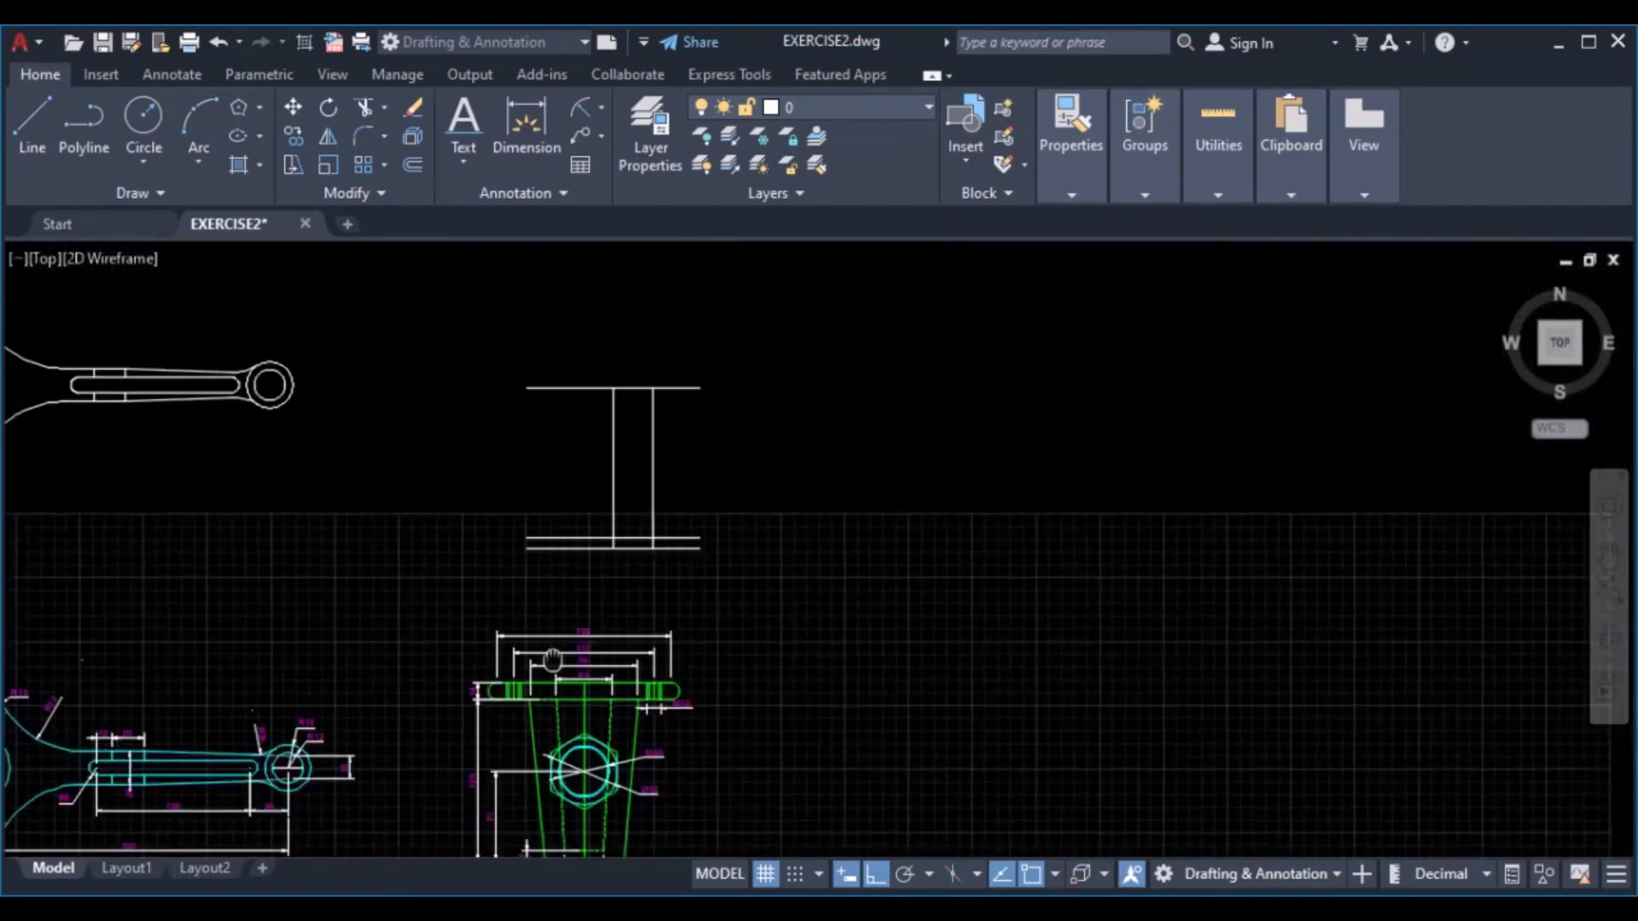
pyautogui.scroll(4, 587, 555)
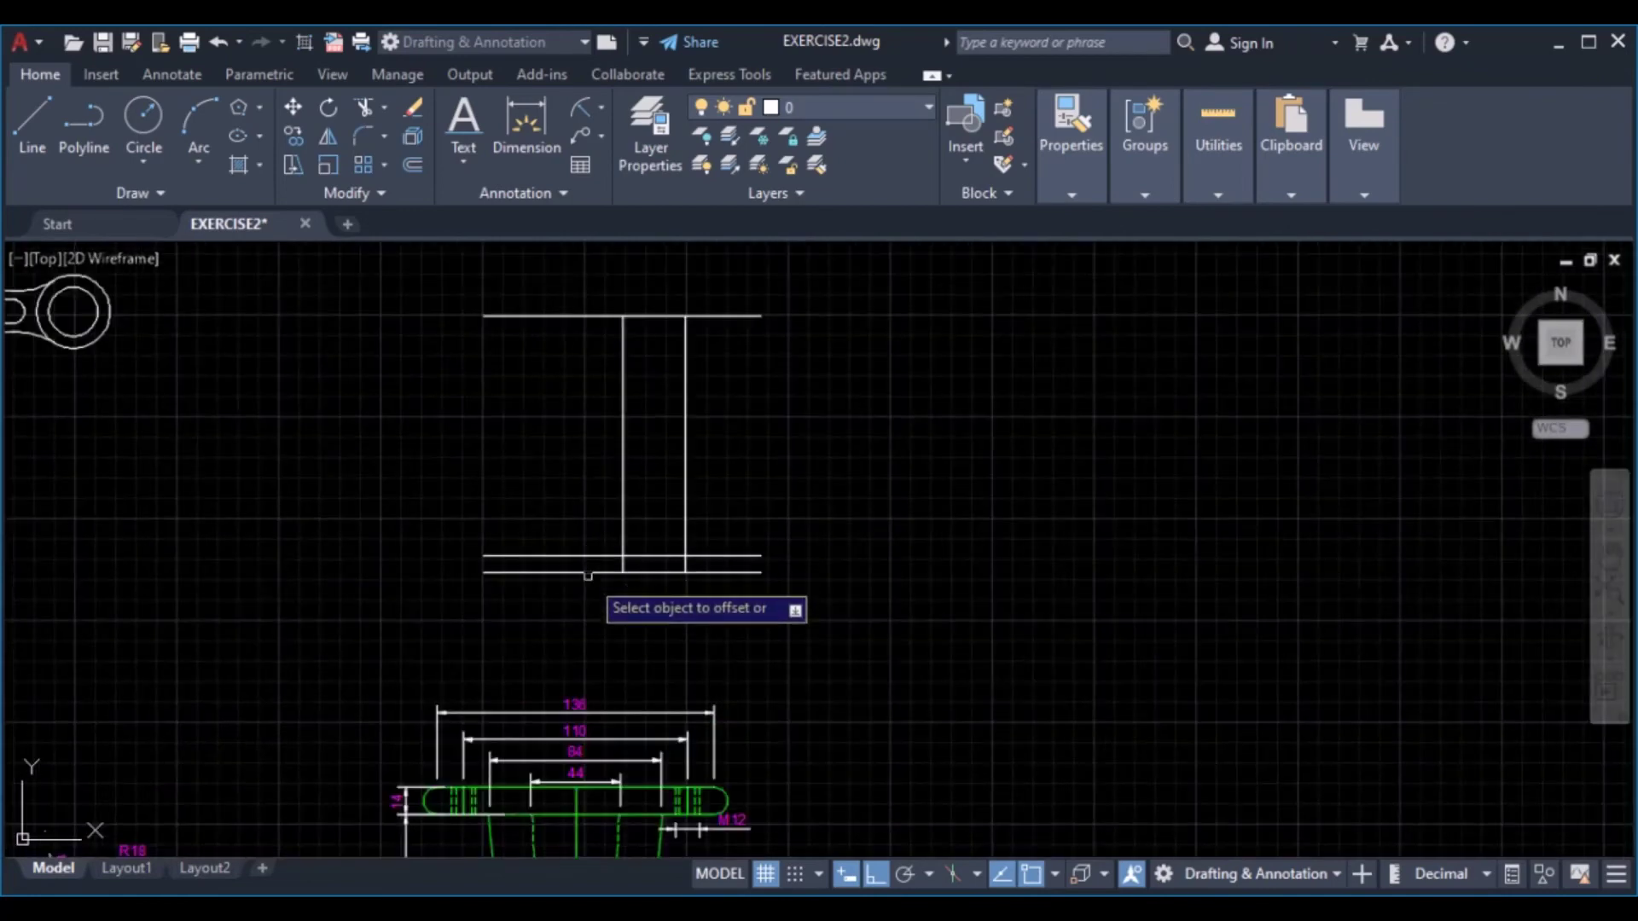
pyautogui.click(586, 572)
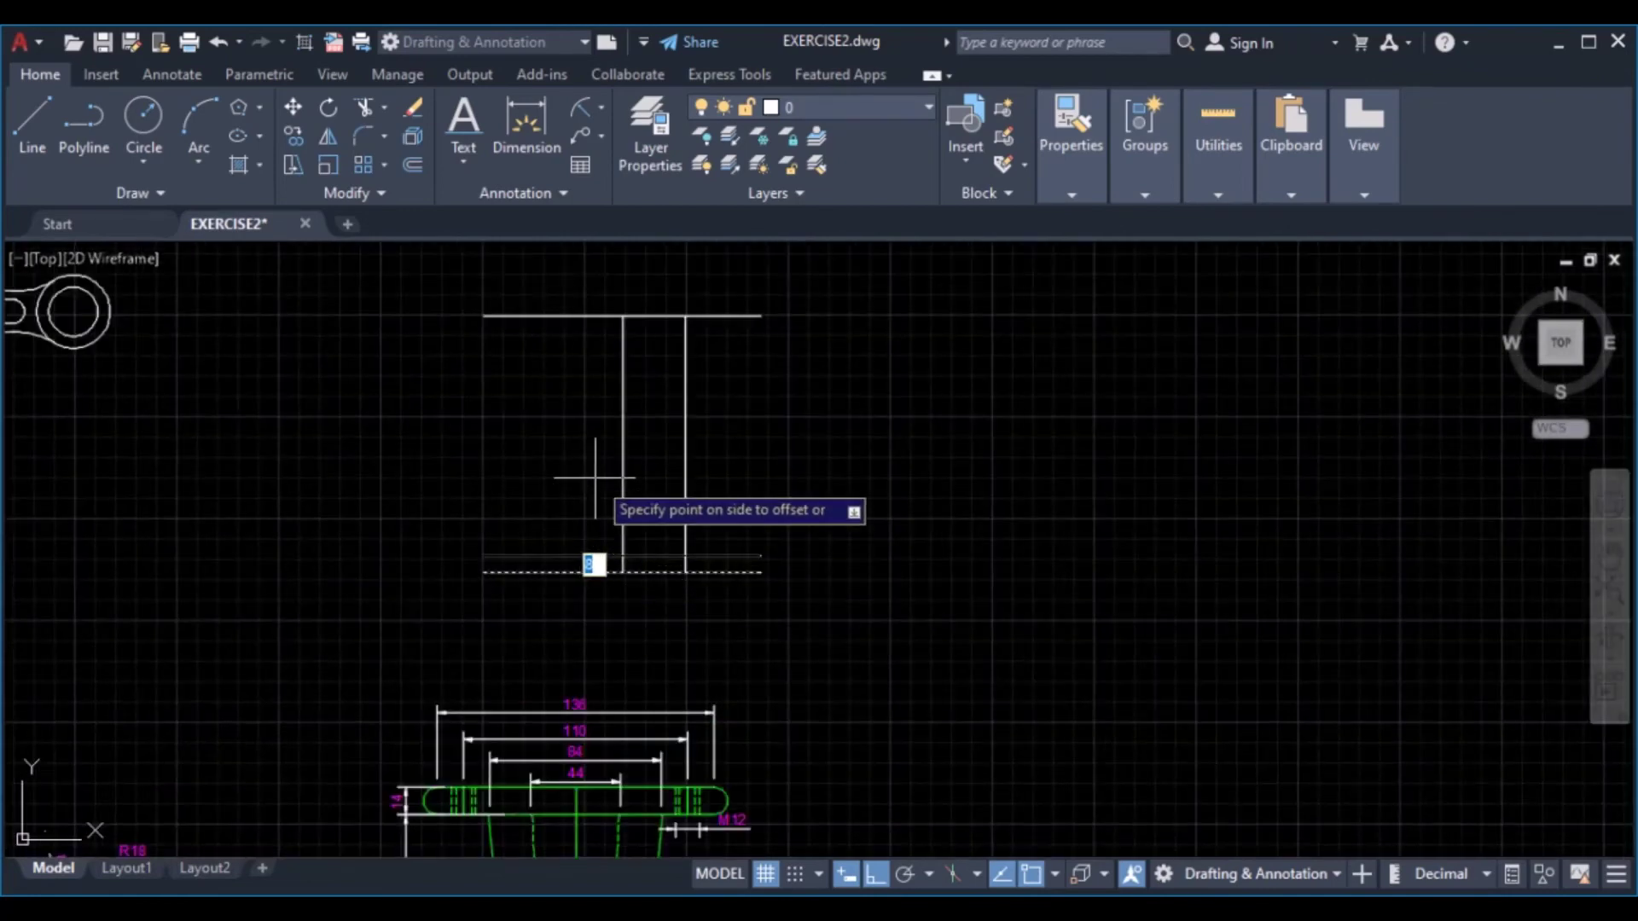
pyautogui.write('70')
pyautogui.press('Return')
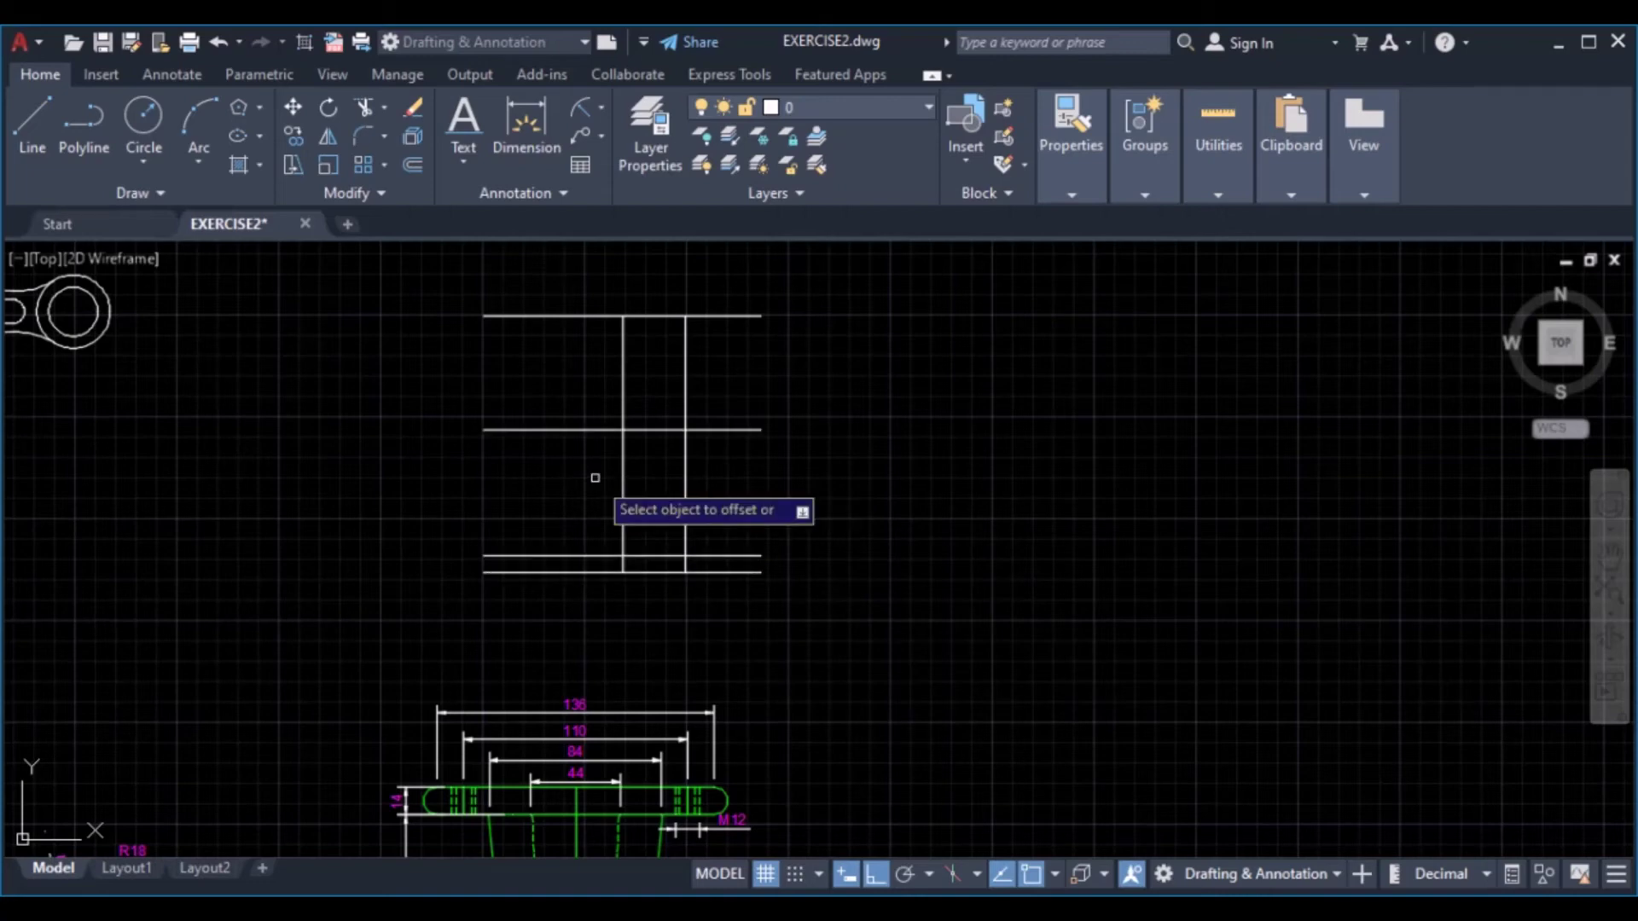
# Examine the inner and outer base widths on either side of the centre line in the green reference view
pyautogui.scroll(-2, 585, 580)
pyautogui.moveTo(578, 596)
pyautogui.mouseDown(button='middle')
pyautogui.moveTo(673, 362)
pyautogui.moveTo(678, 379)
pyautogui.mouseUp(button='middle')
pyautogui.scroll(3, 673, 544)
pyautogui.click(757, 831)
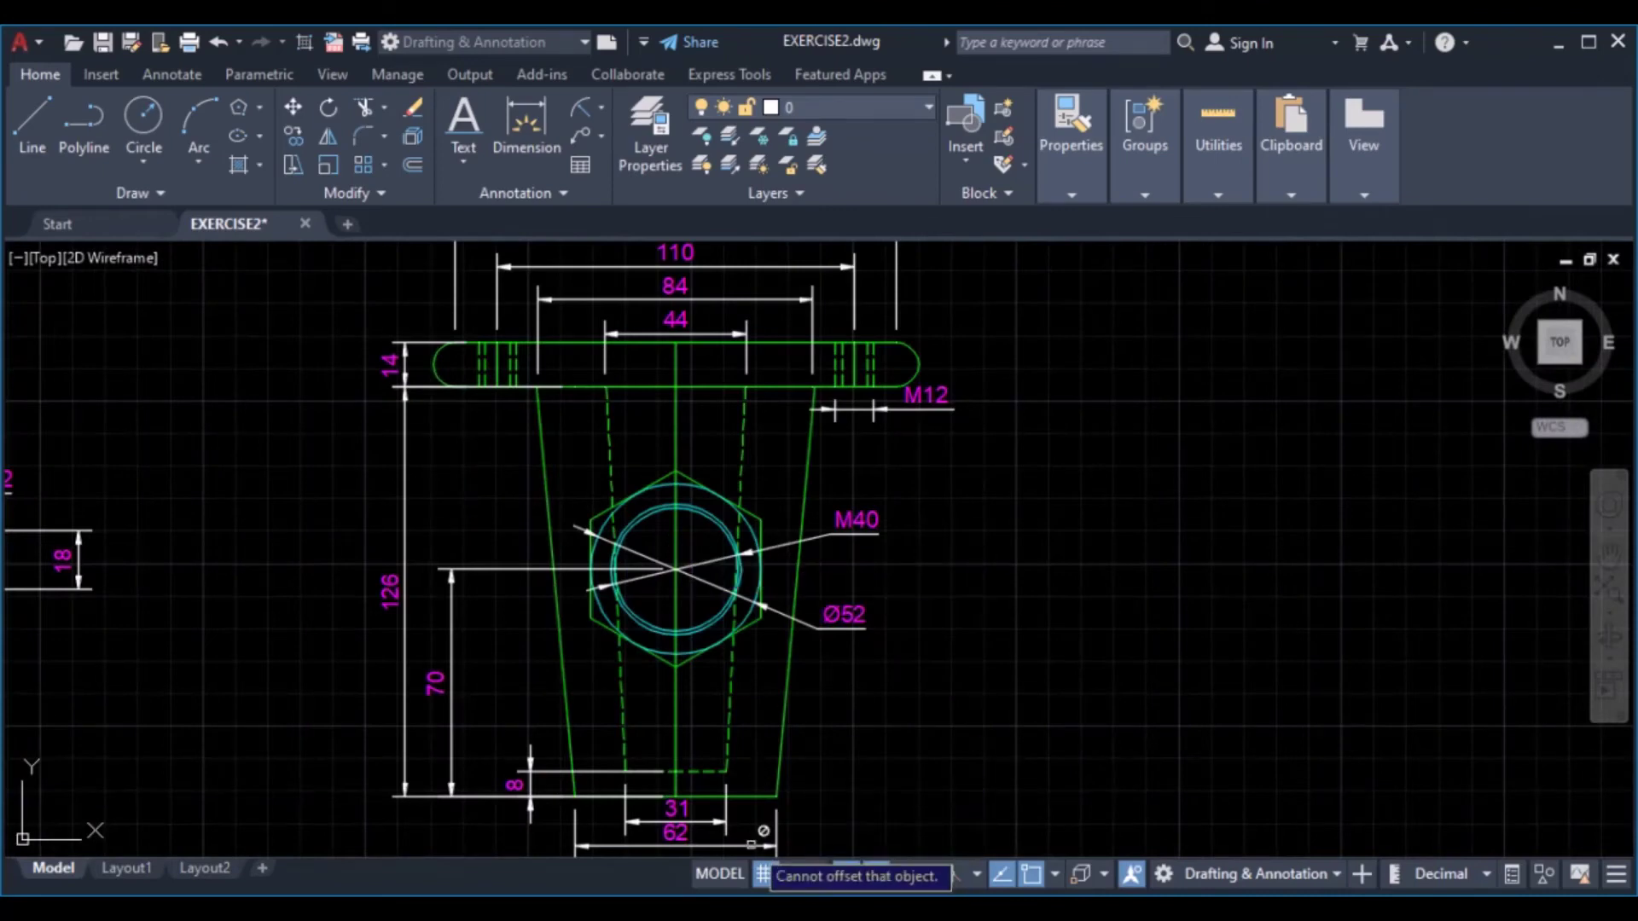
pyautogui.moveTo(757, 832); pyautogui.dragTo(751, 708, button='middle')
pyautogui.click(716, 712)
pyautogui.scroll(2, 725, 683)
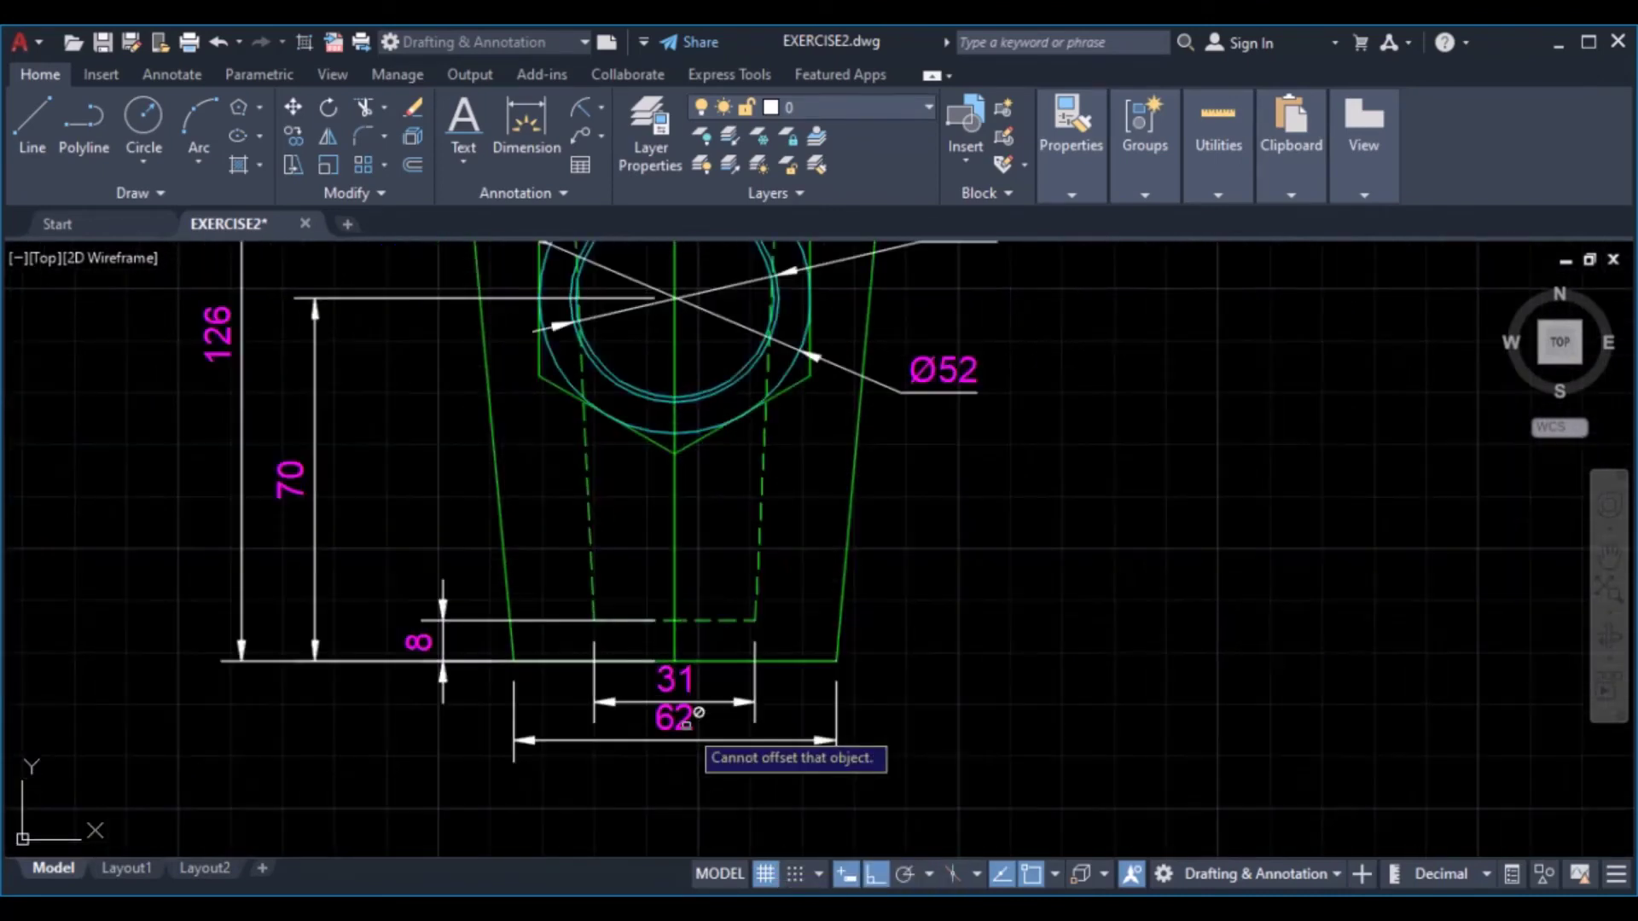
pyautogui.click(756, 614)
pyautogui.click(673, 721)
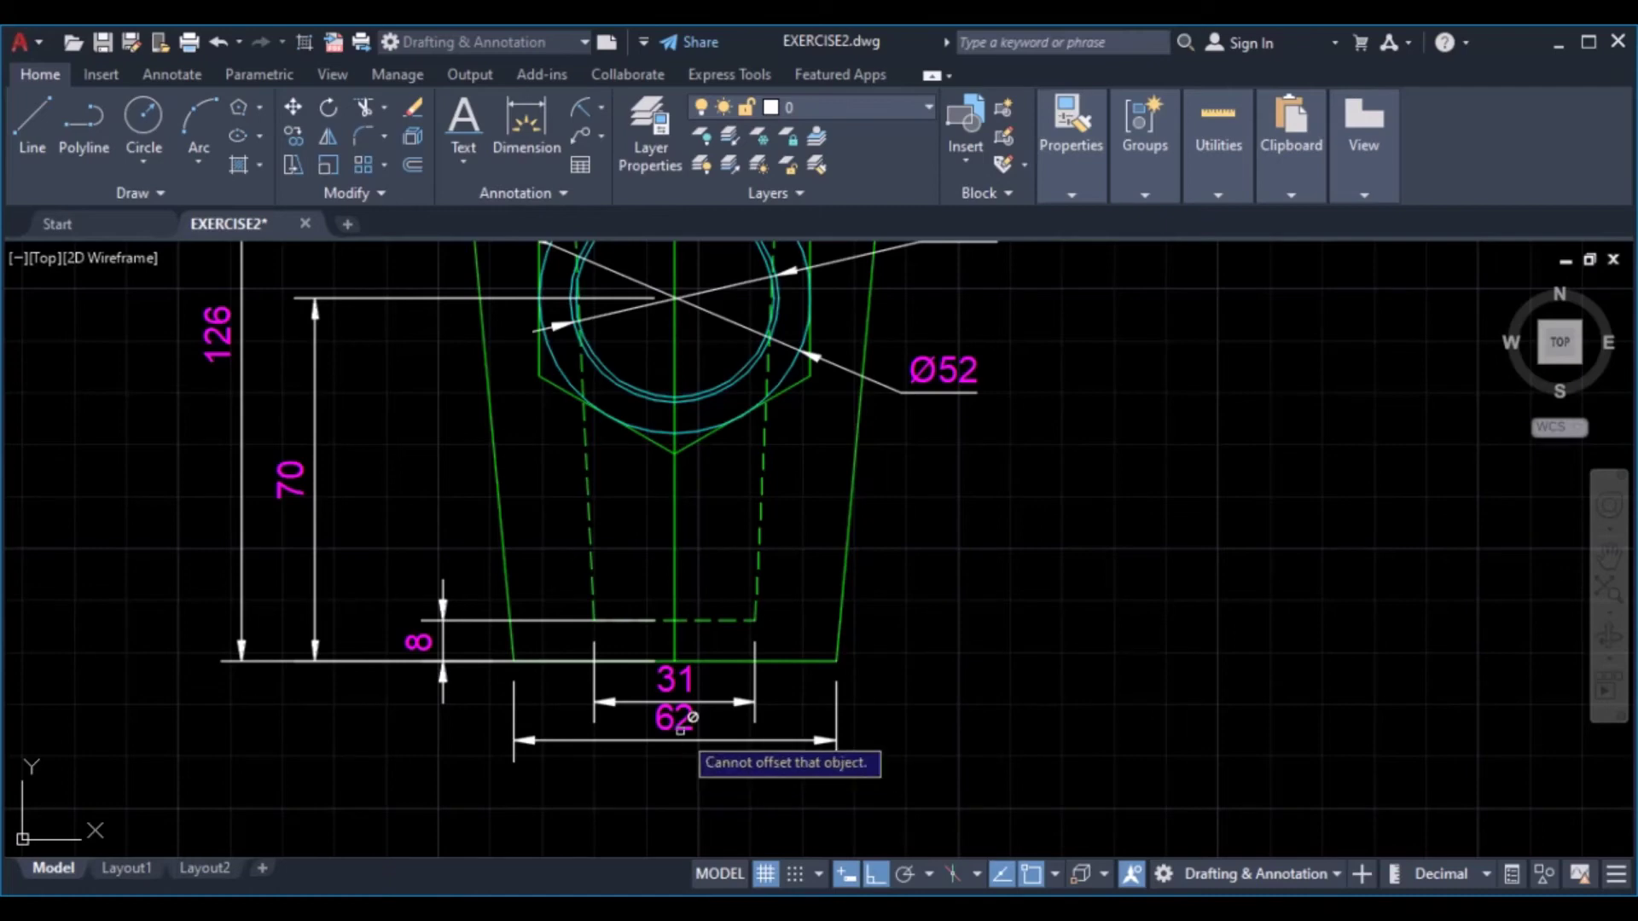
pyautogui.click(836, 717)
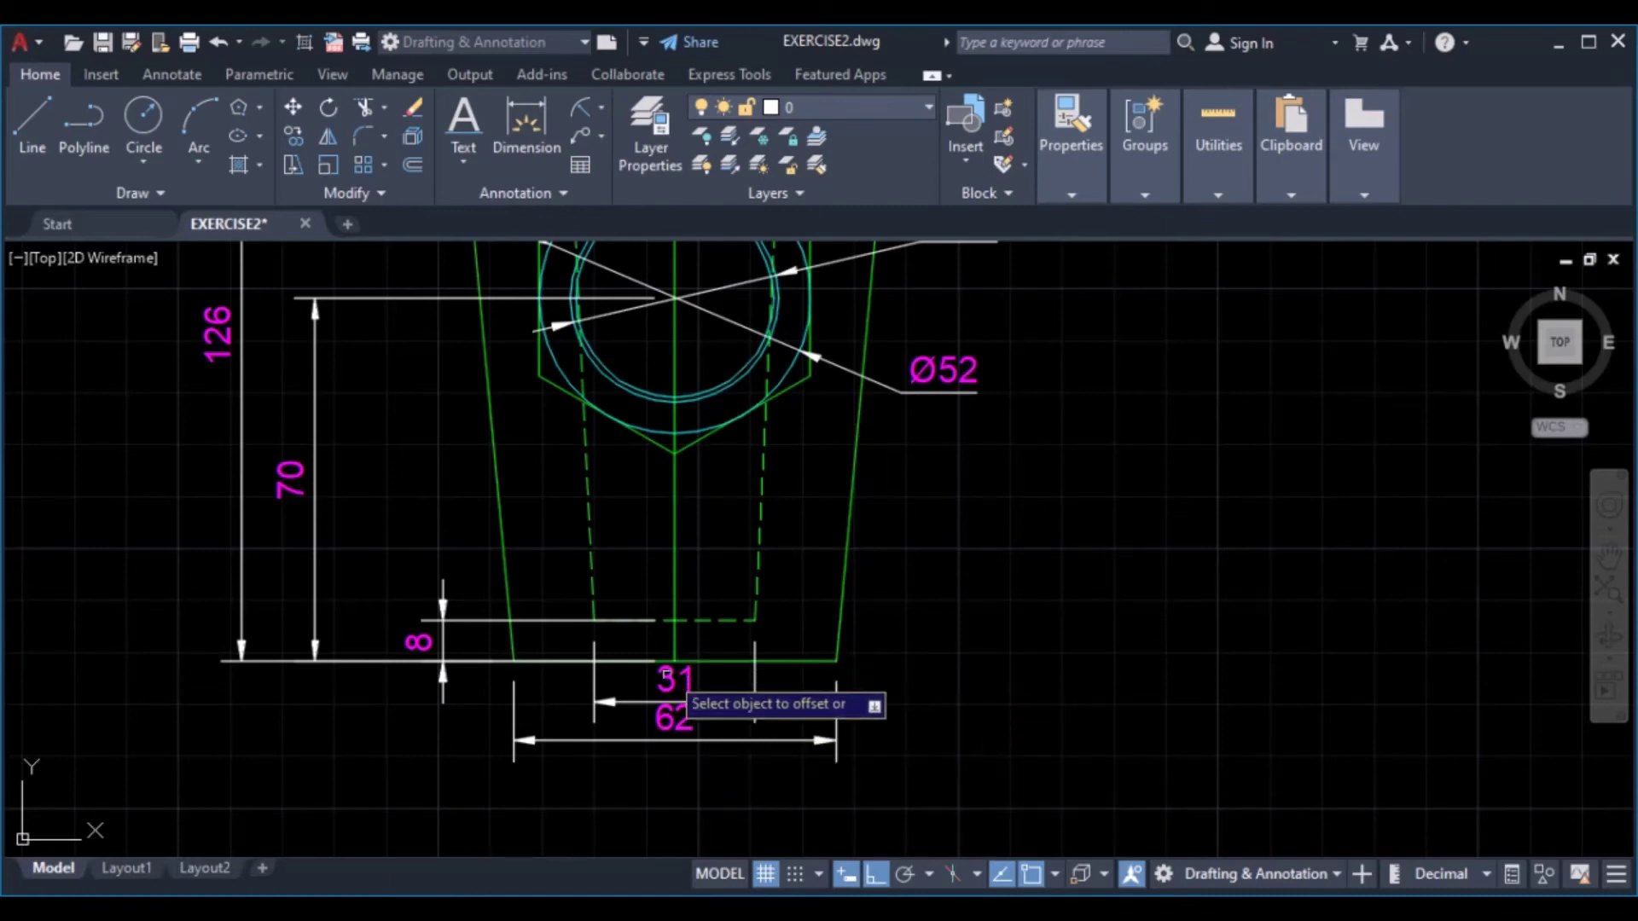
pyautogui.click(754, 621)
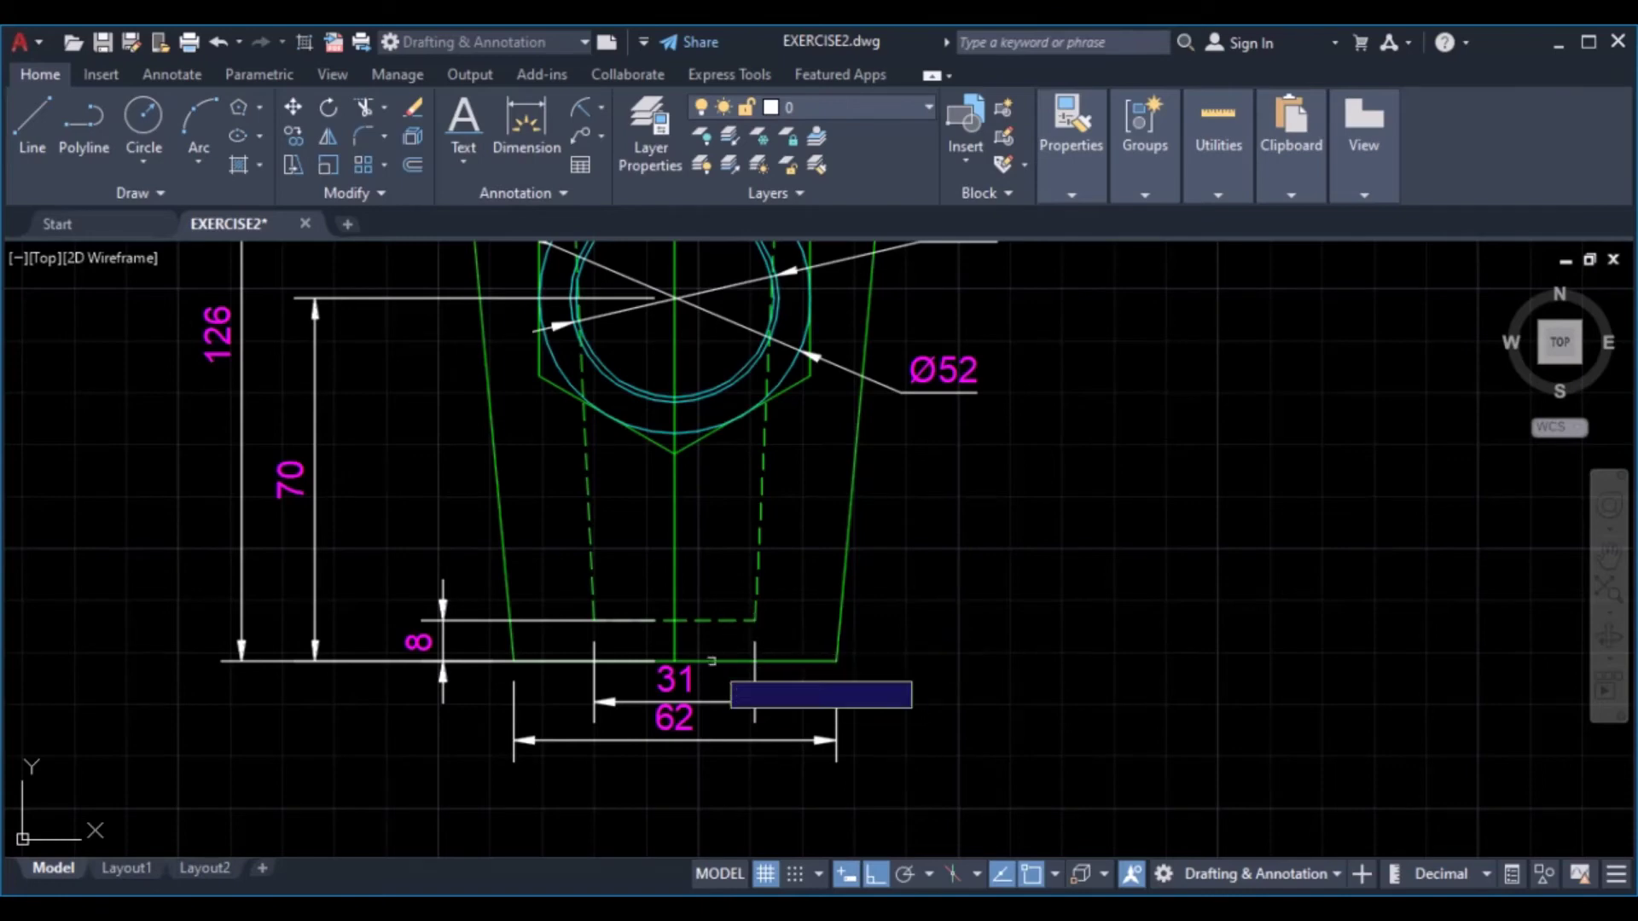
pyautogui.click(674, 685)
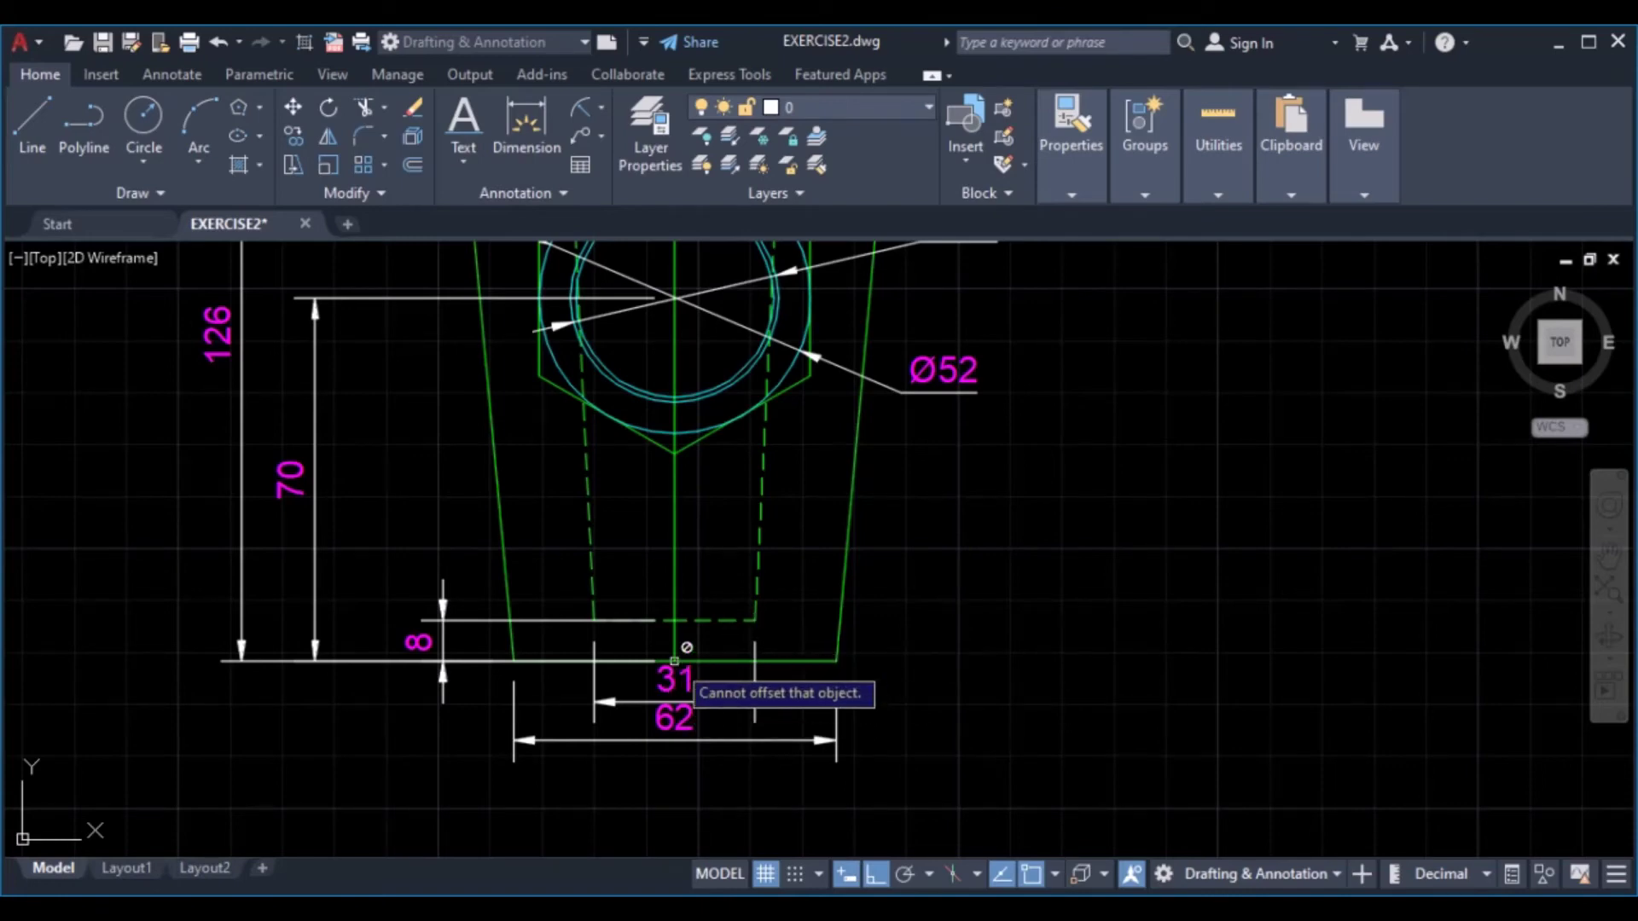
# Offset the vertical centre line 15.5 units to the right for half the inner base width
pyautogui.scroll(-3, 682, 623)
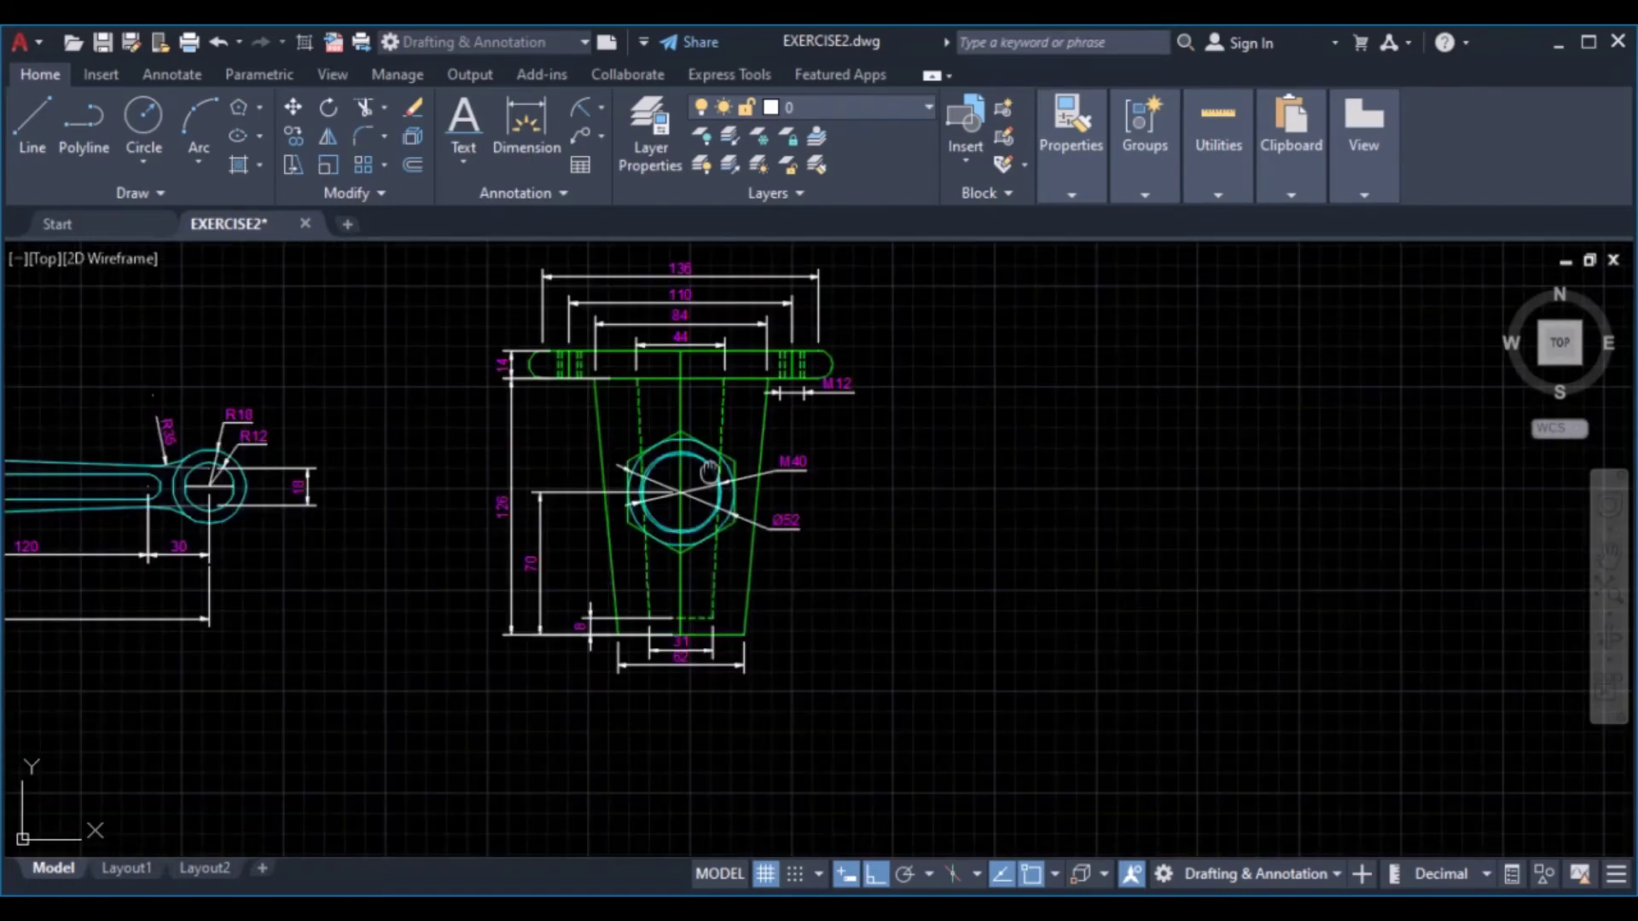
pyautogui.moveTo(780, 255); pyautogui.dragTo(766, 693, button='middle')
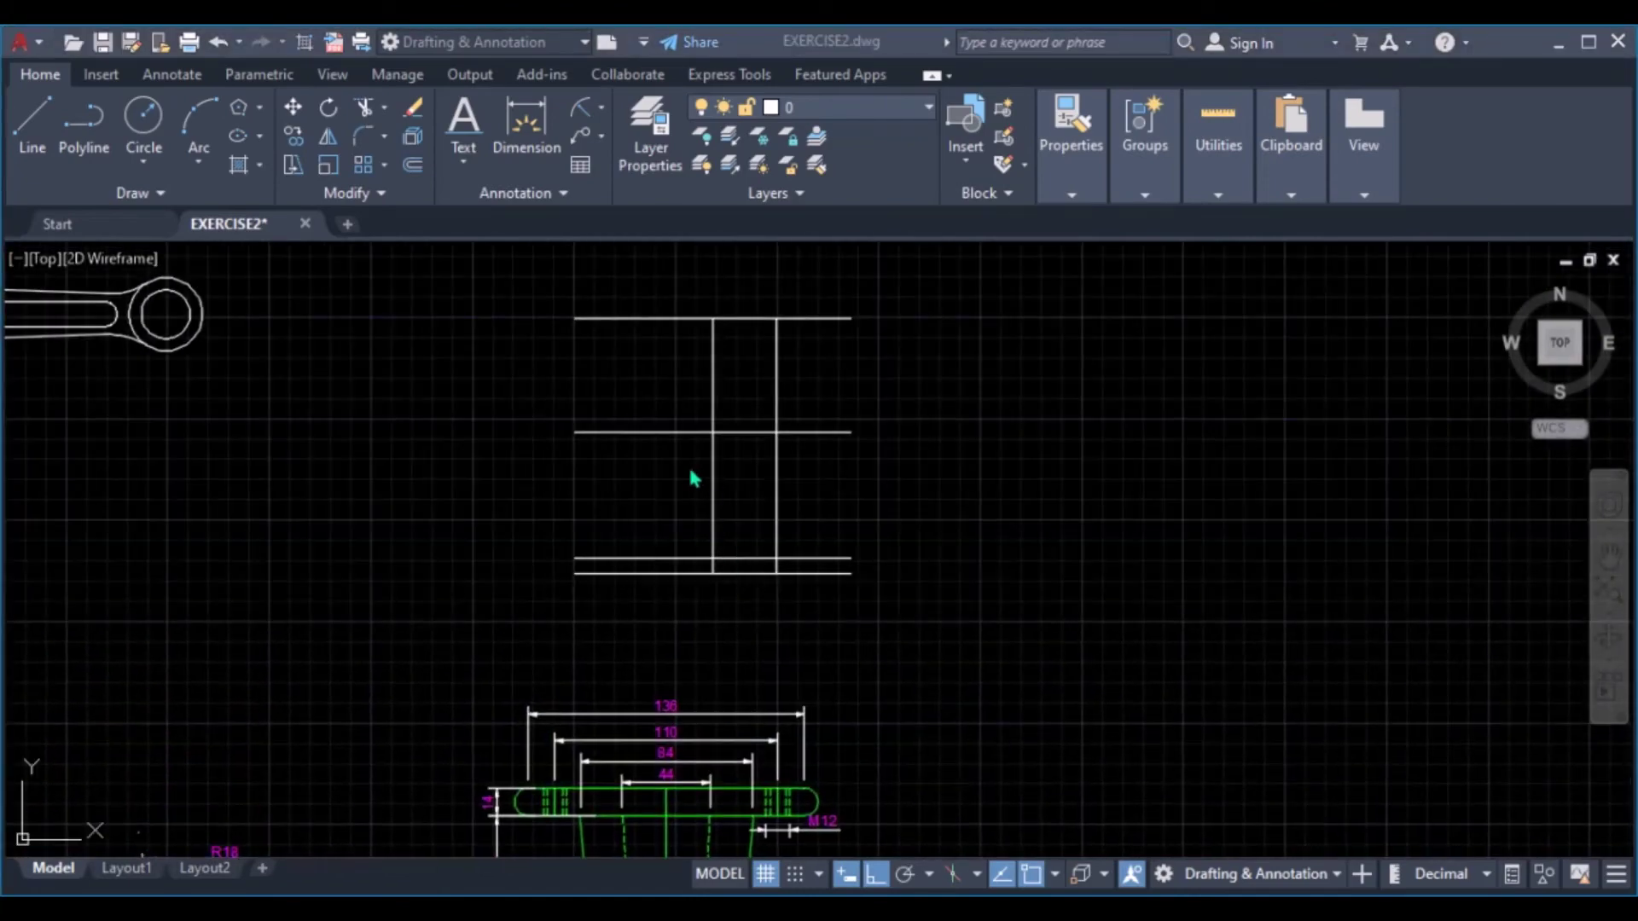
pyautogui.scroll(-4, 668, 466)
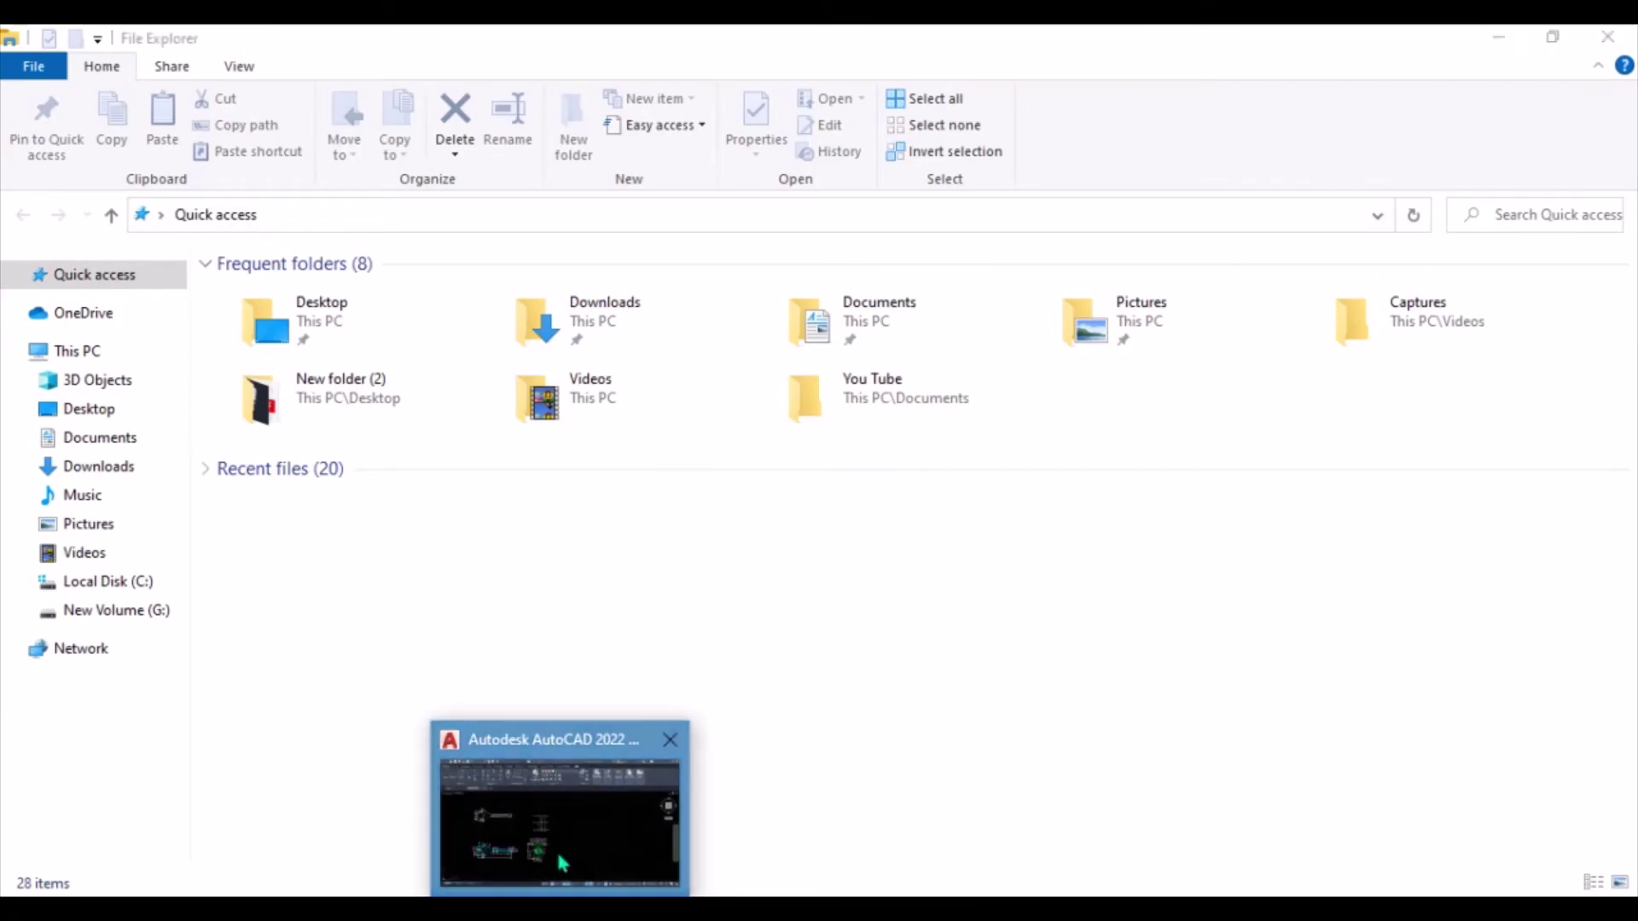
pyautogui.click(550, 823)
pyautogui.scroll(5, 668, 453)
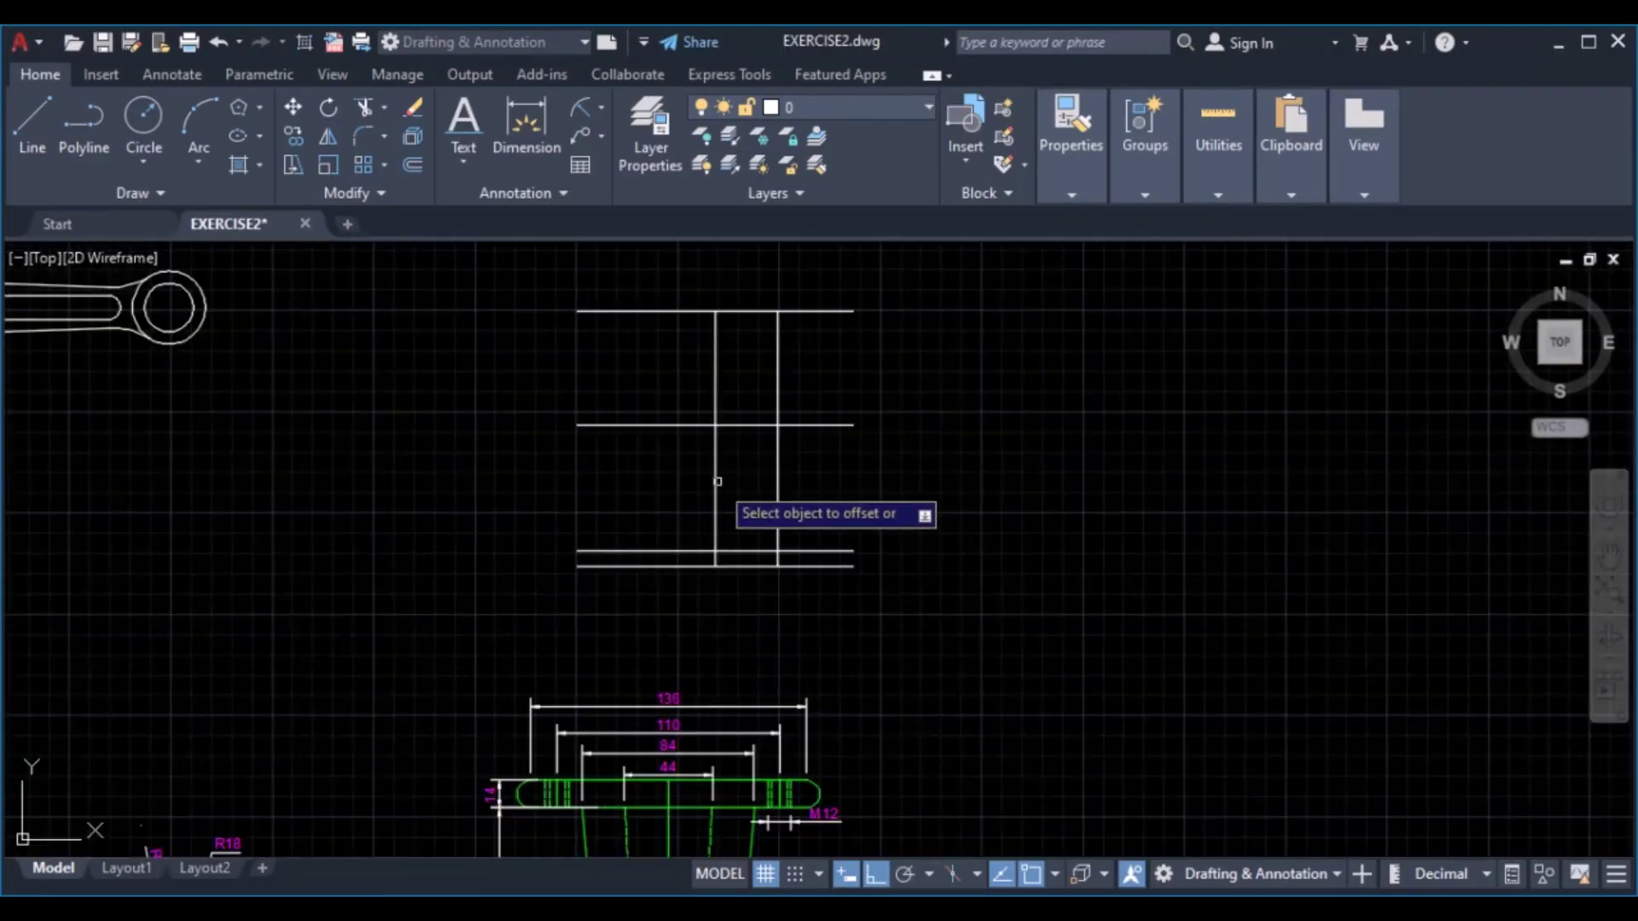
pyautogui.click(716, 481)
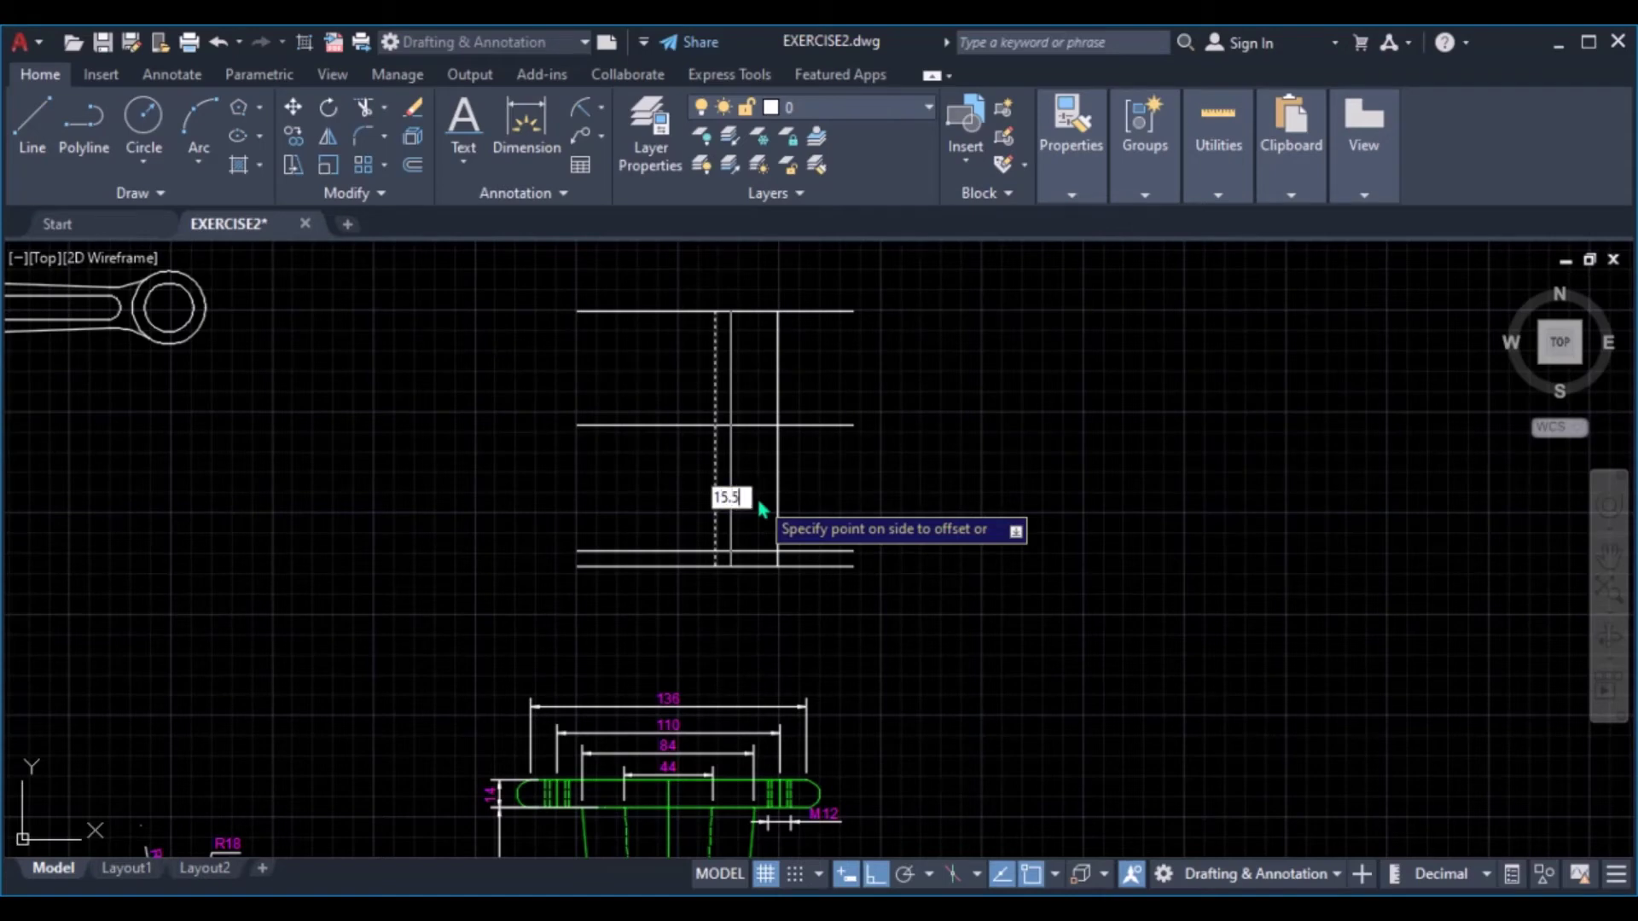
pyautogui.write('15.5')
pyautogui.press('Return')
pyautogui.press('Escape')
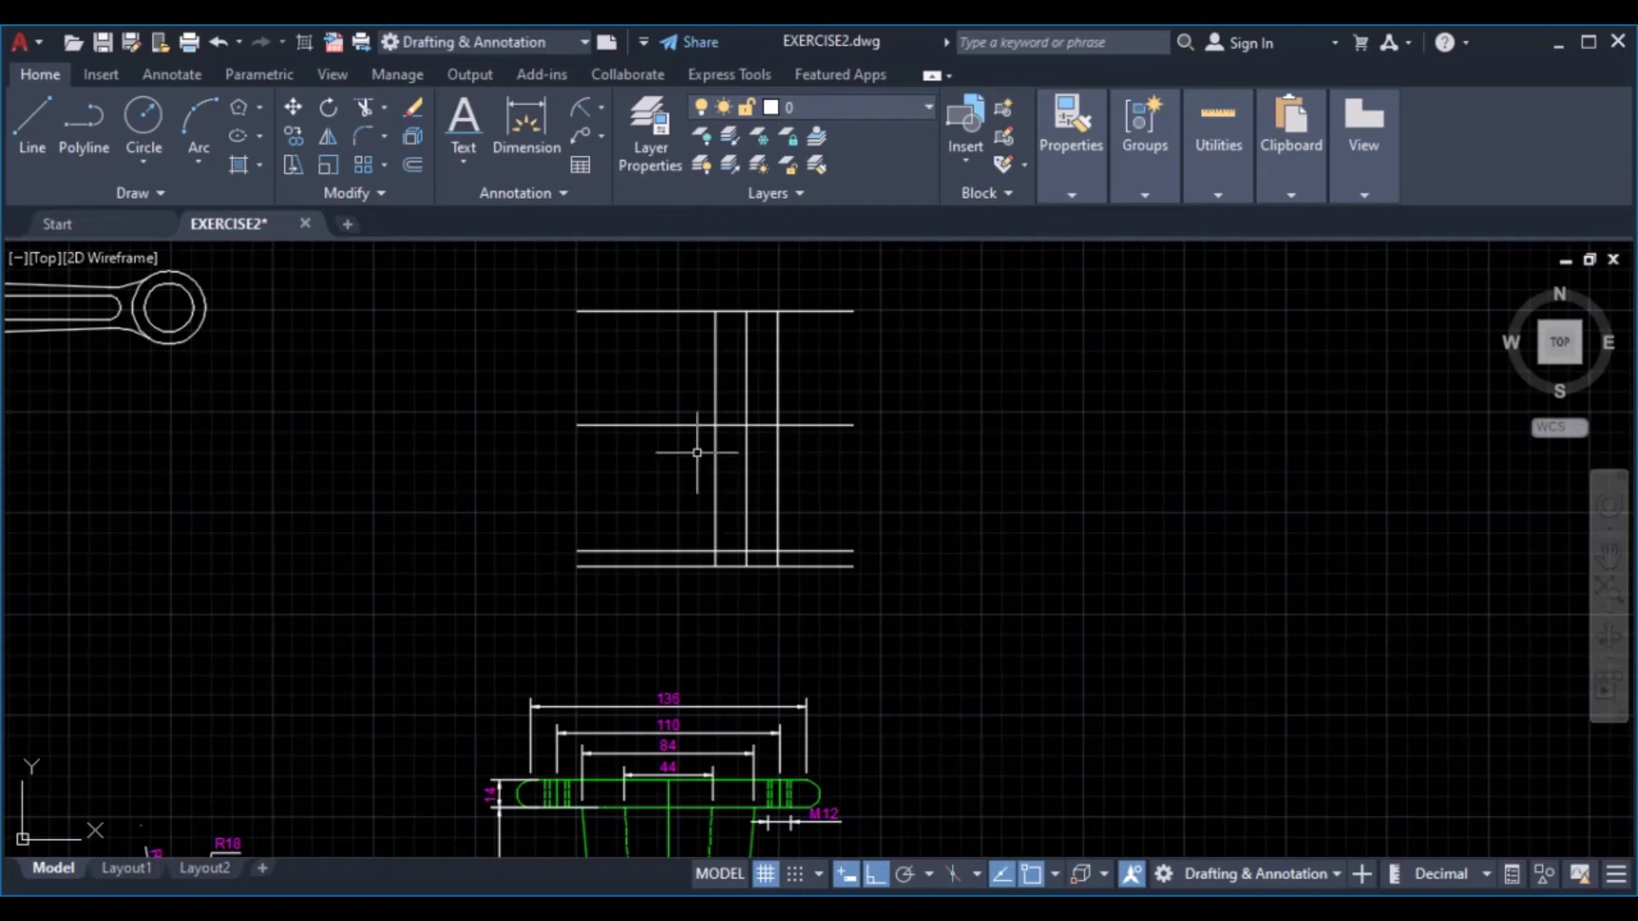
# Examine the inner and outer top widths of the tapered body in the green reference view
pyautogui.scroll(-2, 613, 580)
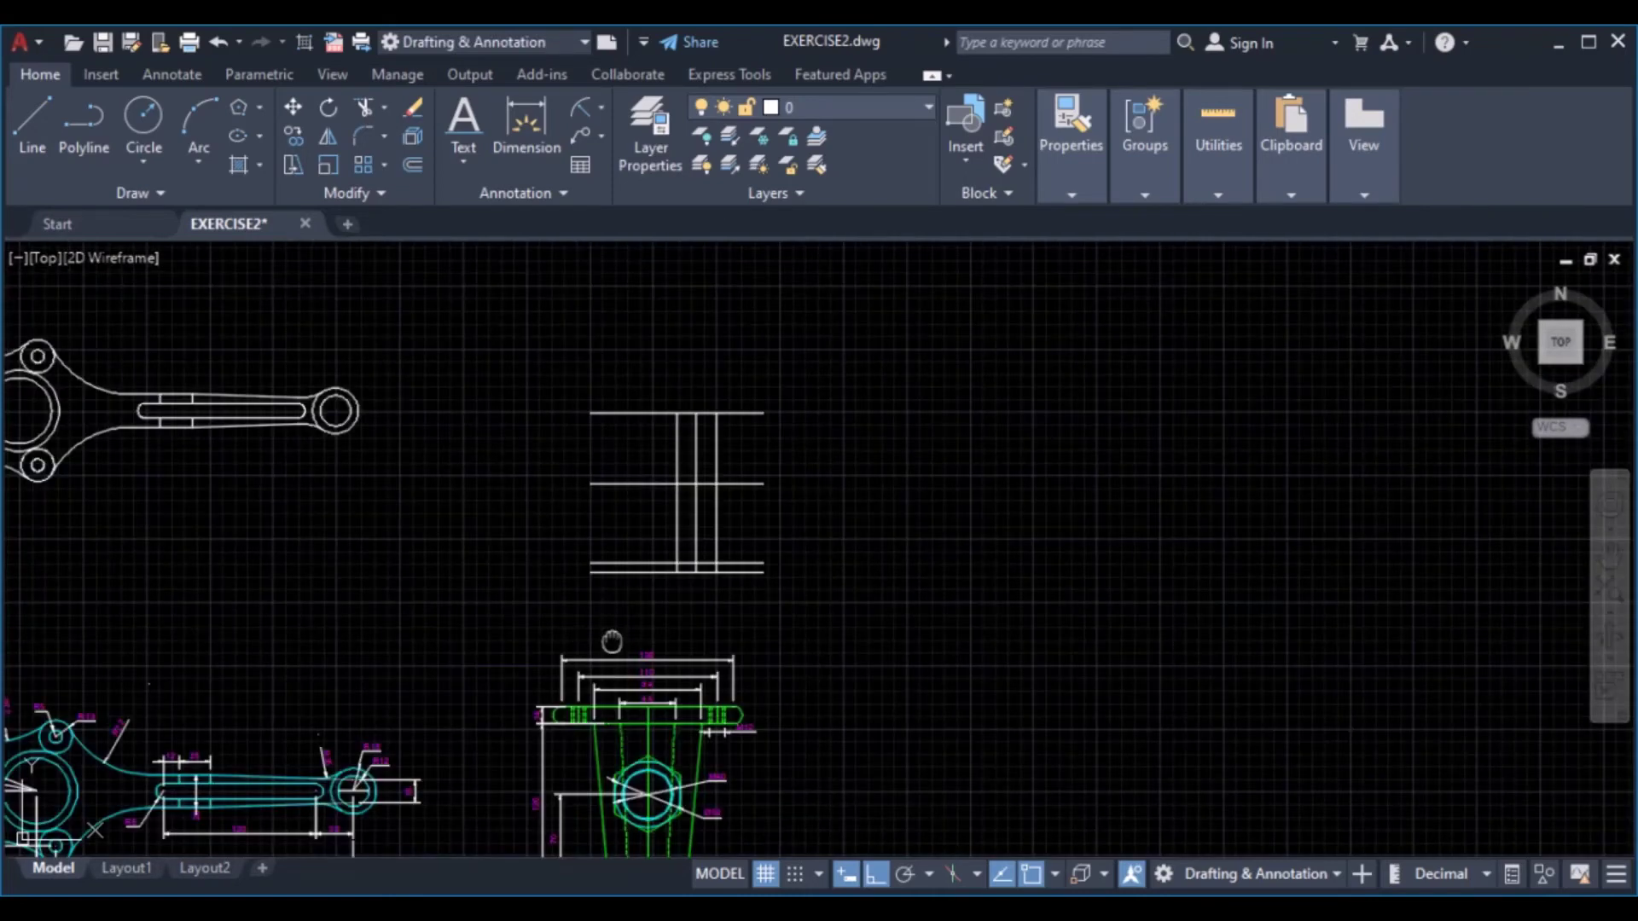
pyautogui.moveTo(612, 641); pyautogui.dragTo(668, 572, button='middle')
pyautogui.scroll(2, 668, 572)
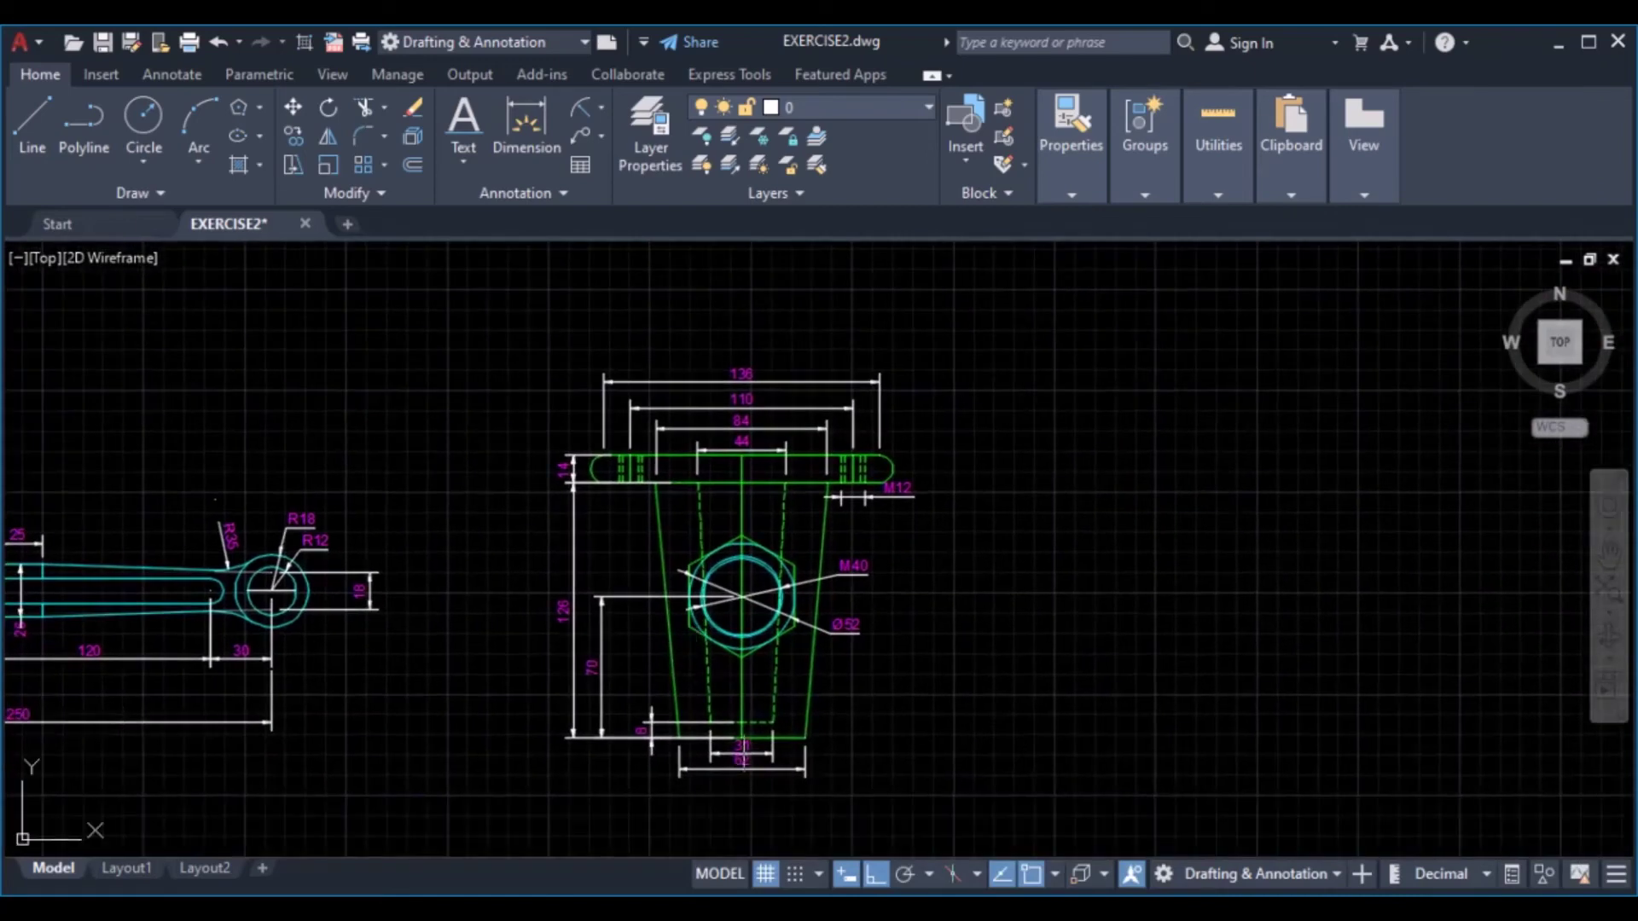
pyautogui.moveTo(783, 529); pyautogui.dragTo(781, 623, button='middle')
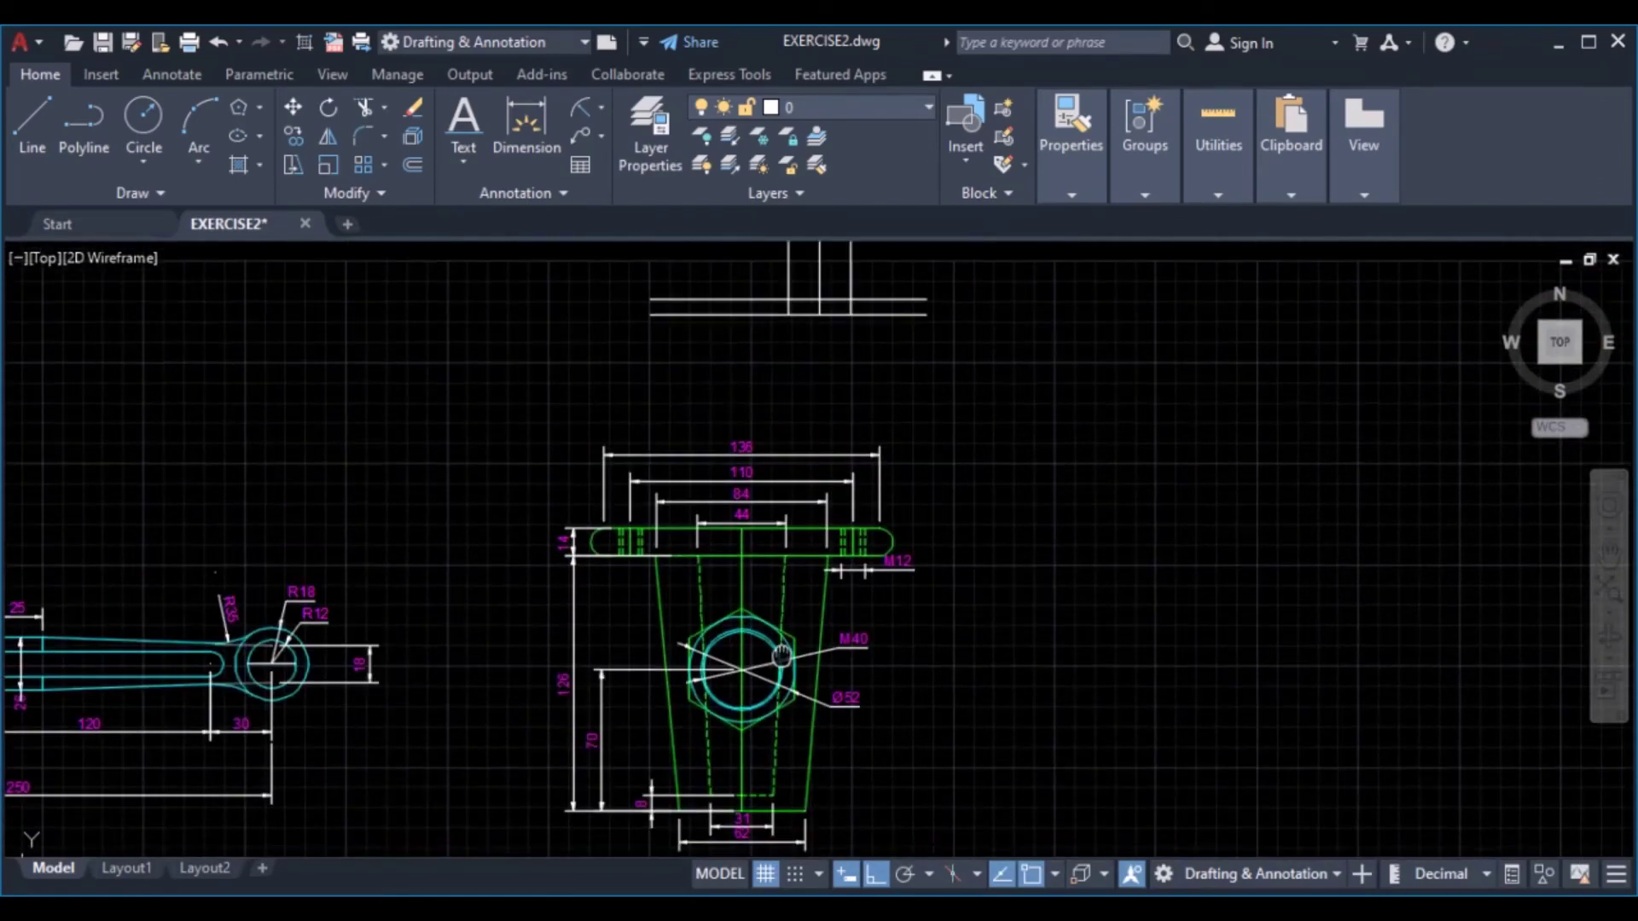
pyautogui.moveTo(778, 810); pyautogui.dragTo(777, 721, button='middle')
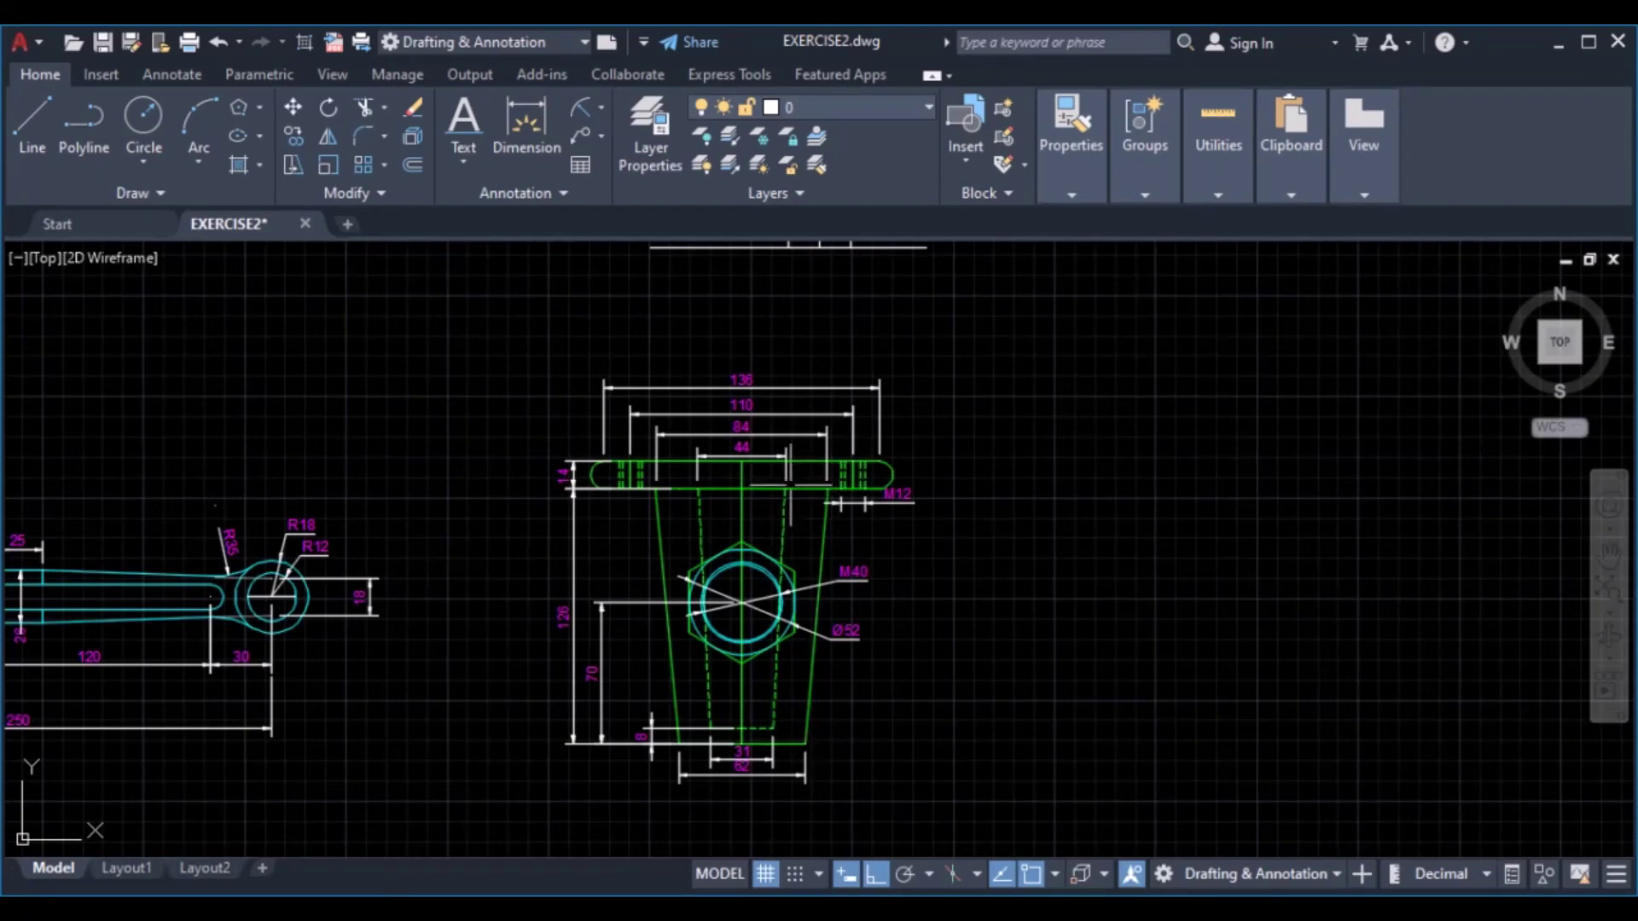
pyautogui.scroll(6, 783, 480)
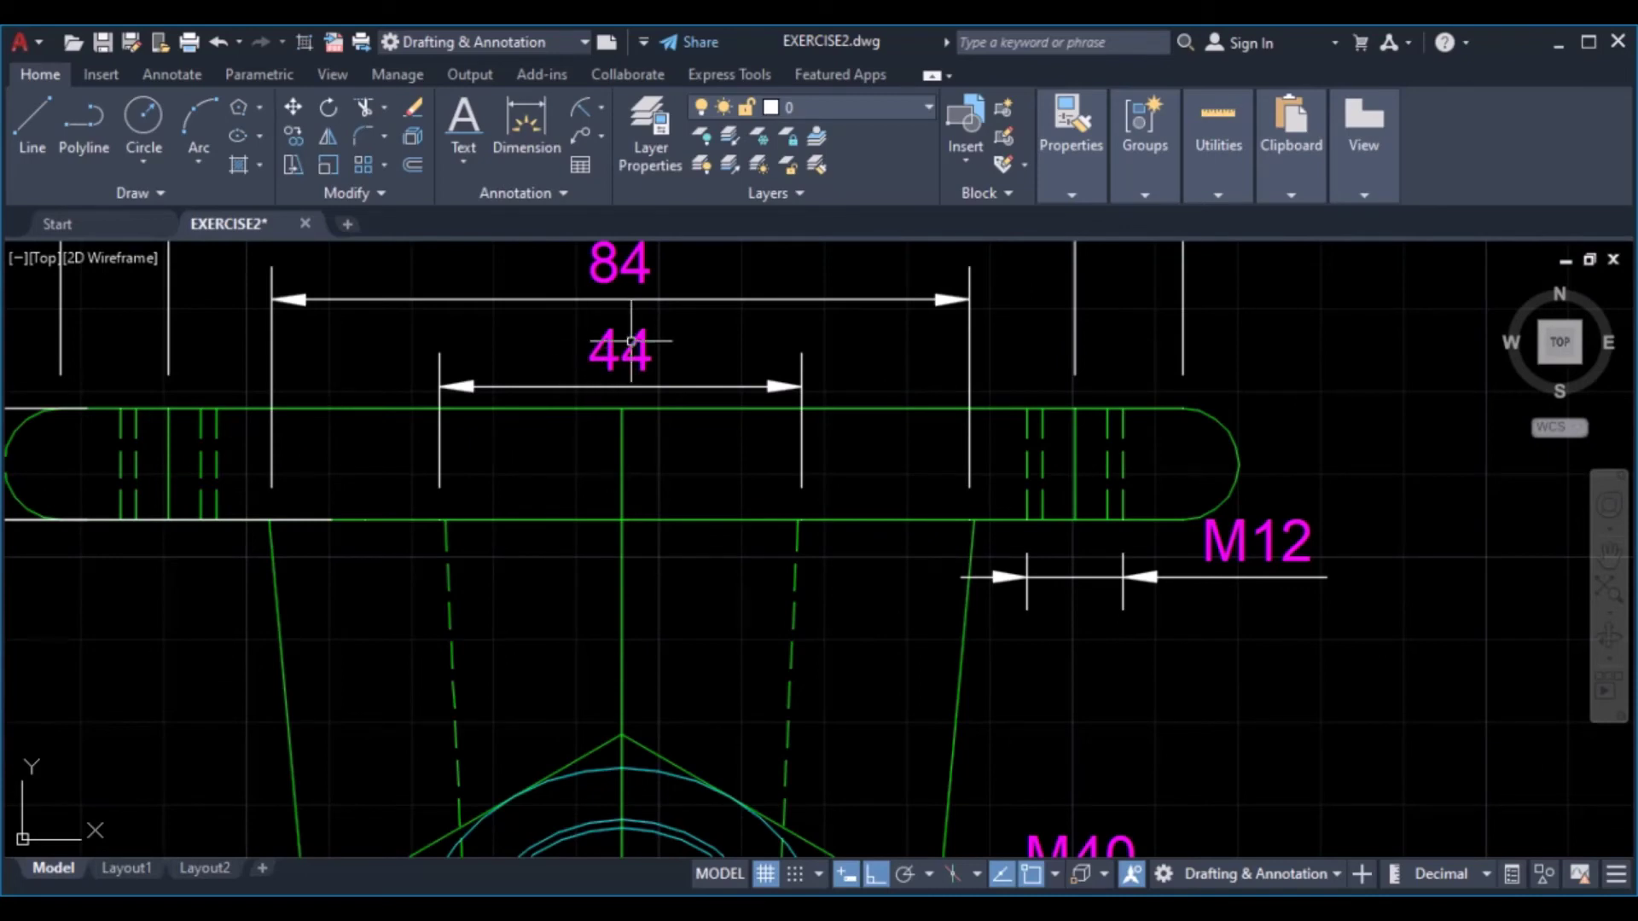
pyautogui.moveTo(694, 329); pyautogui.dragTo(683, 427, button='middle')
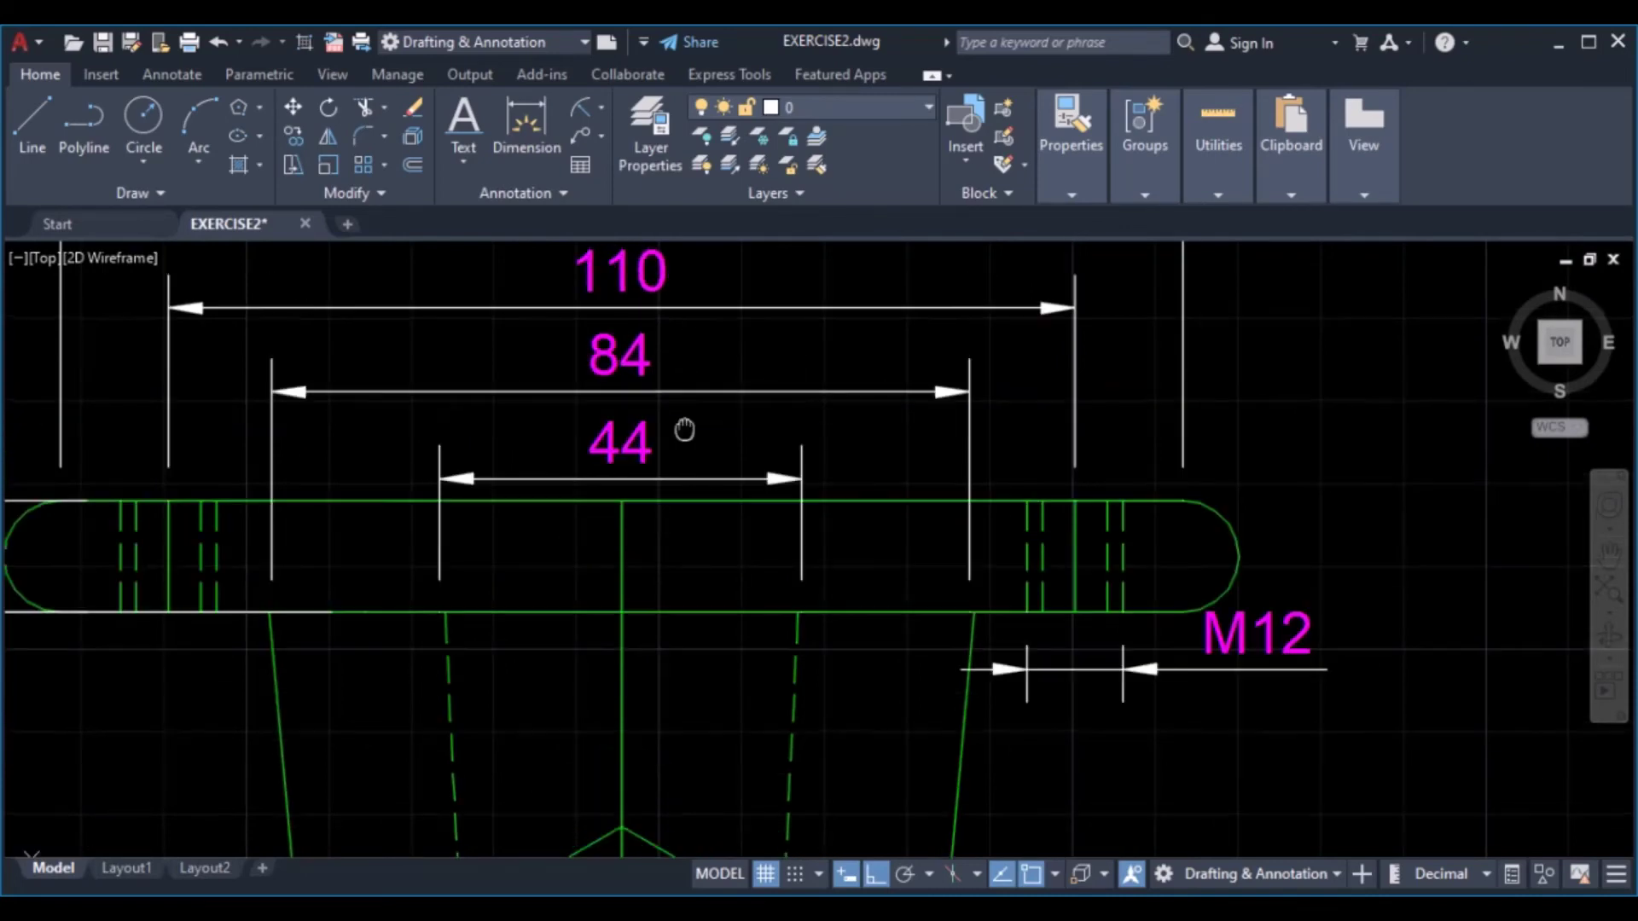
pyautogui.scroll(-4, 716, 380)
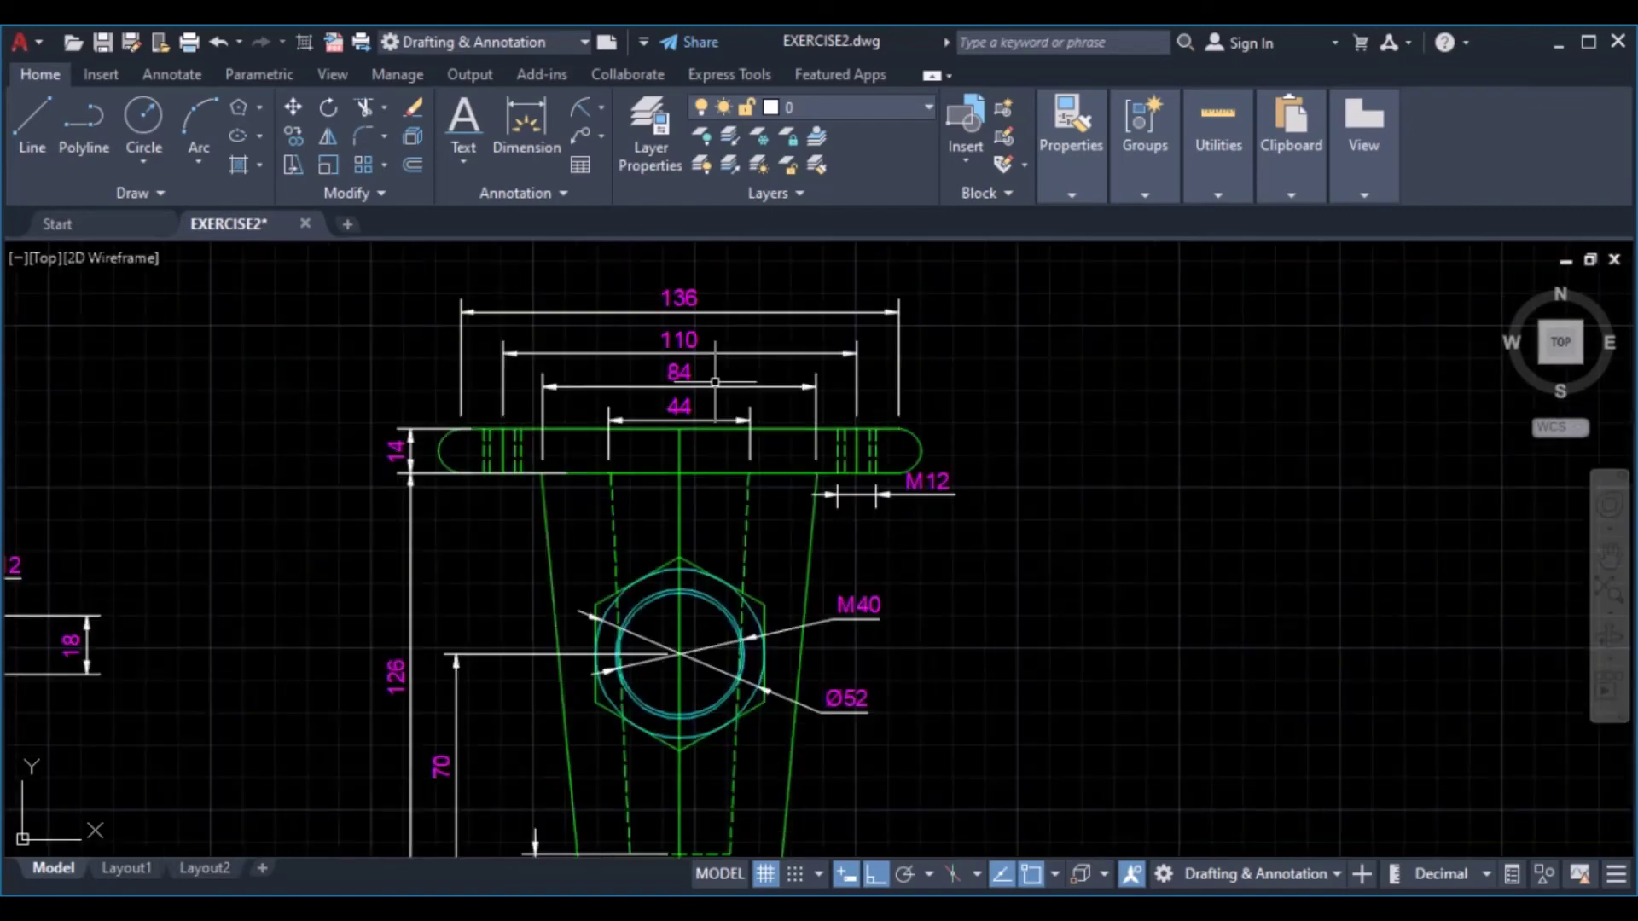
# Offset the vertical centre line to the right by 22 units and by half of the 84 top width for the inner and outer outlines
pyautogui.moveTo(714, 348); pyautogui.dragTo(675, 817, button='middle')
pyautogui.scroll(3, 468, 322)
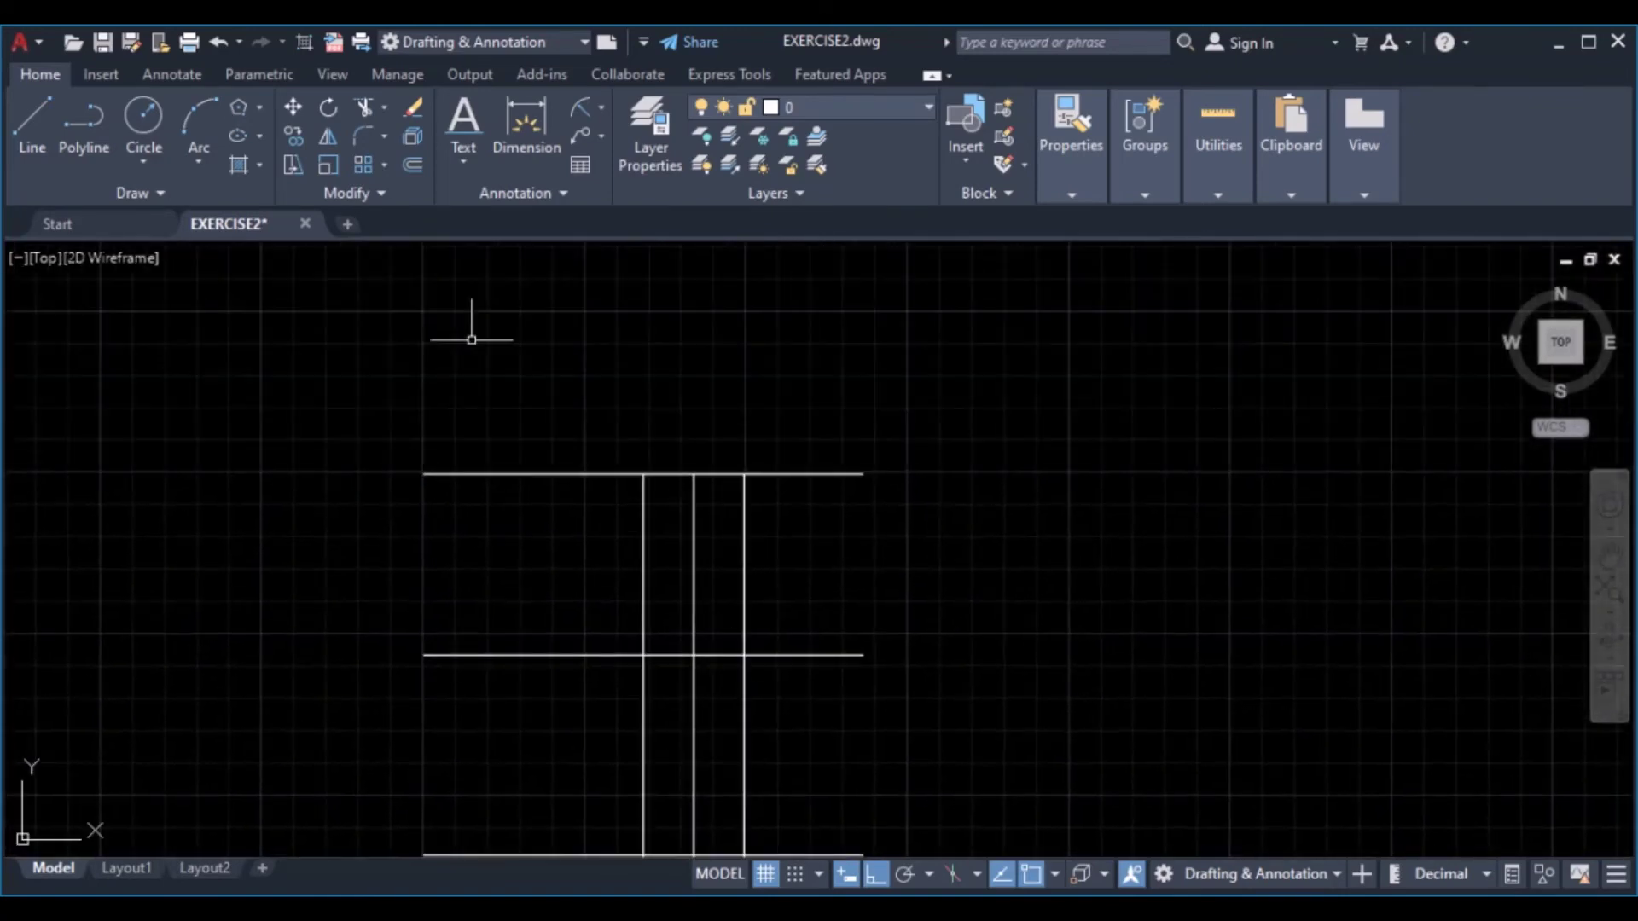
pyautogui.click(414, 167)
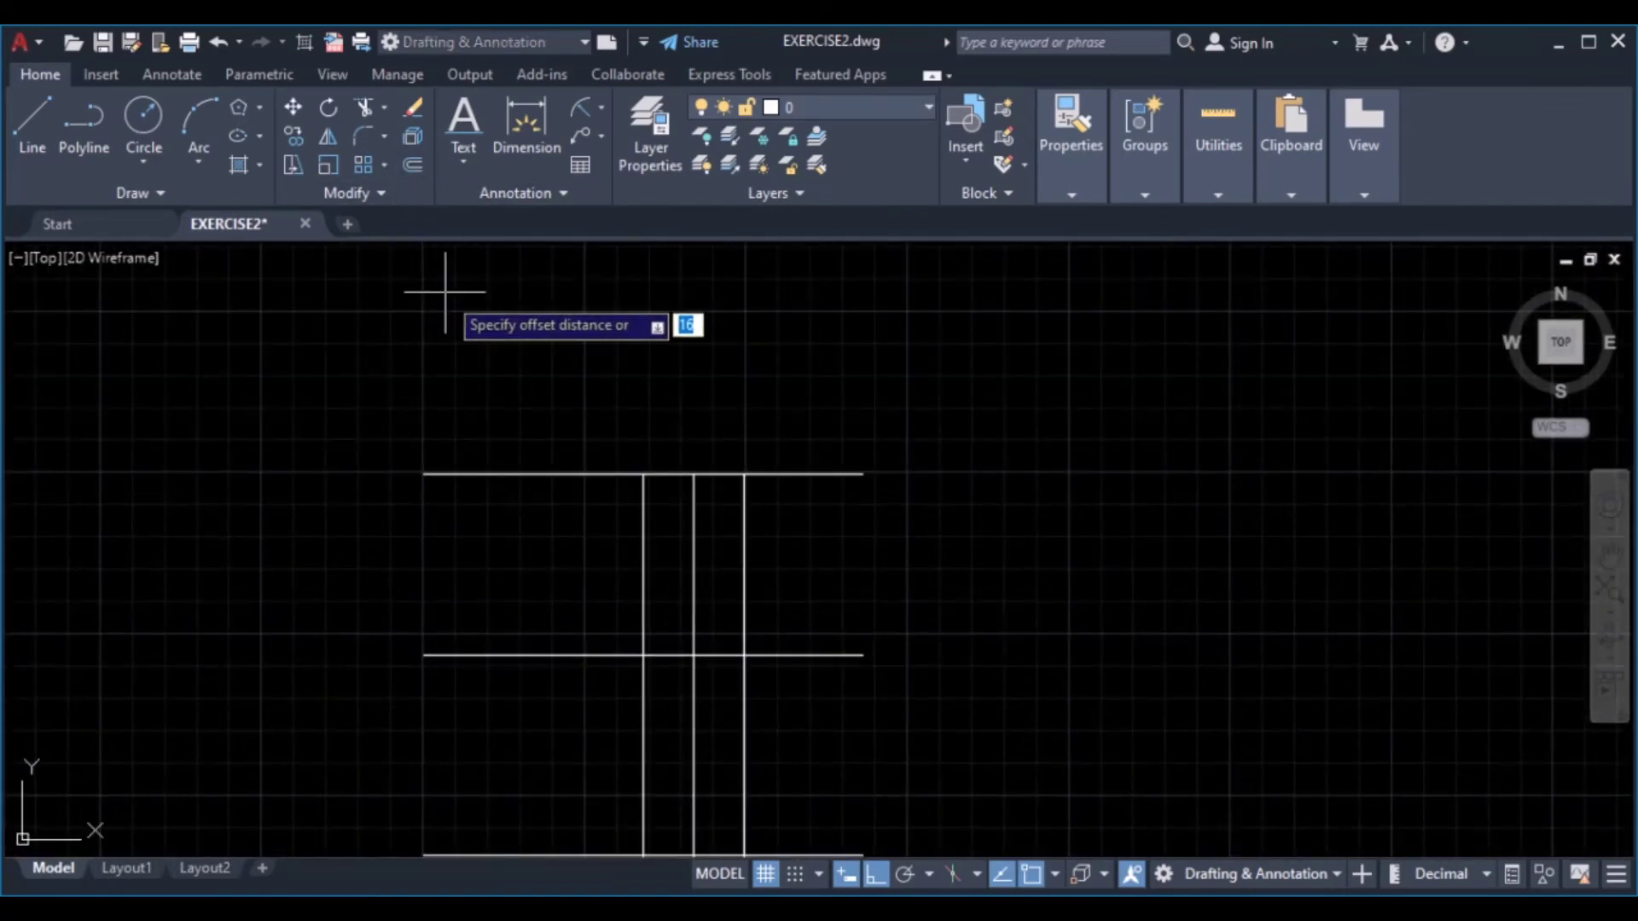
pyautogui.write('22')
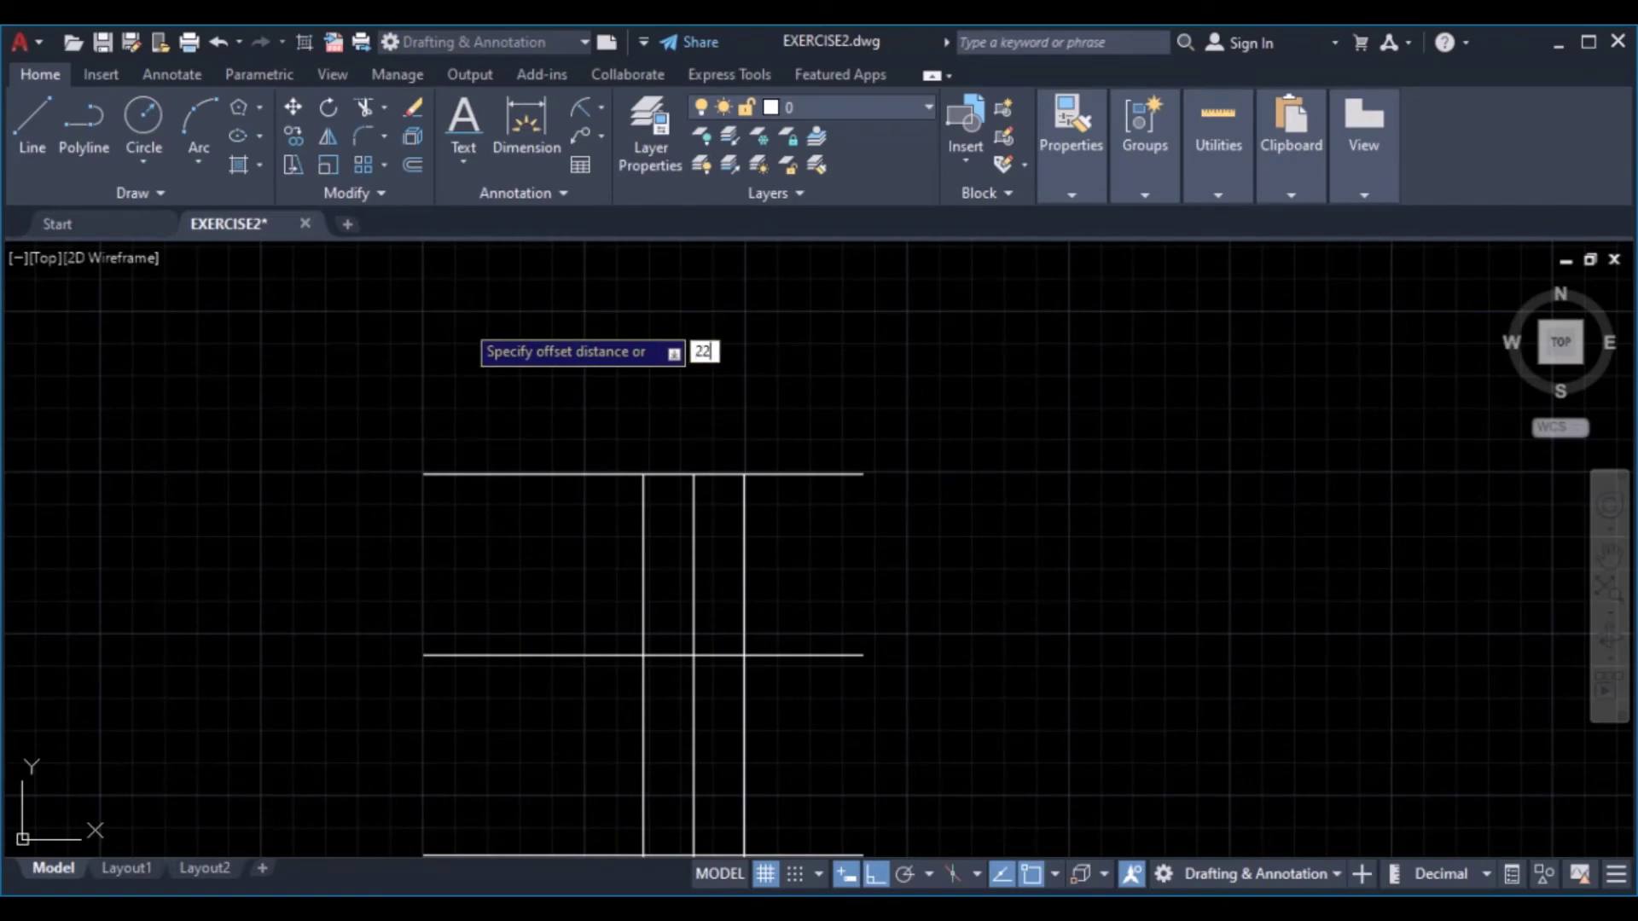
pyautogui.press('Return')
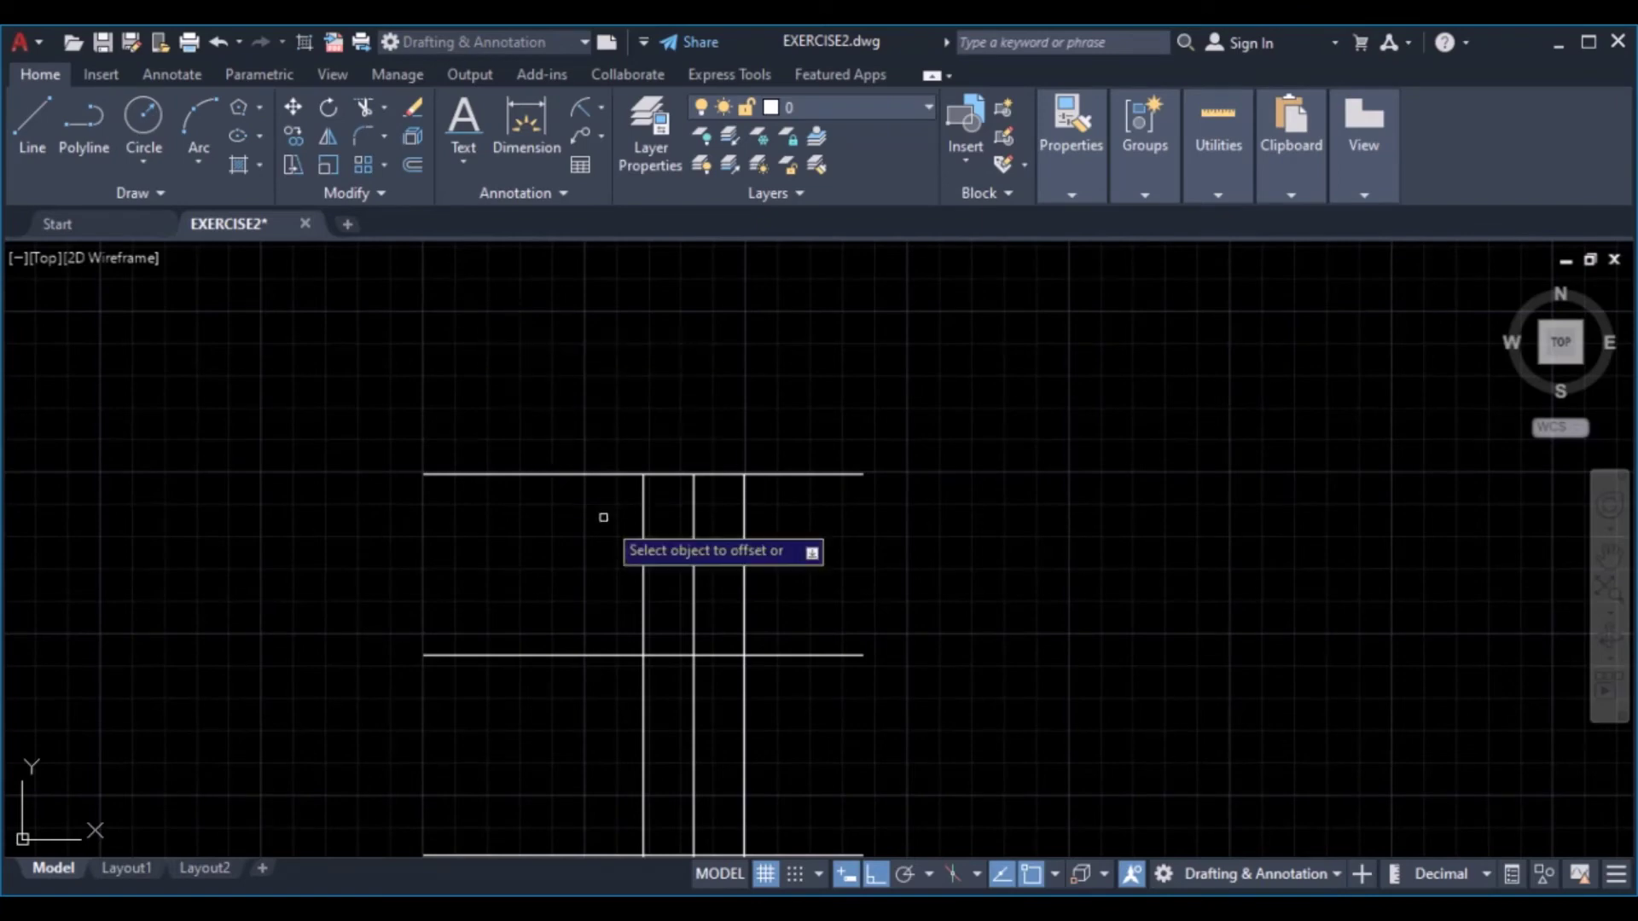
pyautogui.click(643, 548)
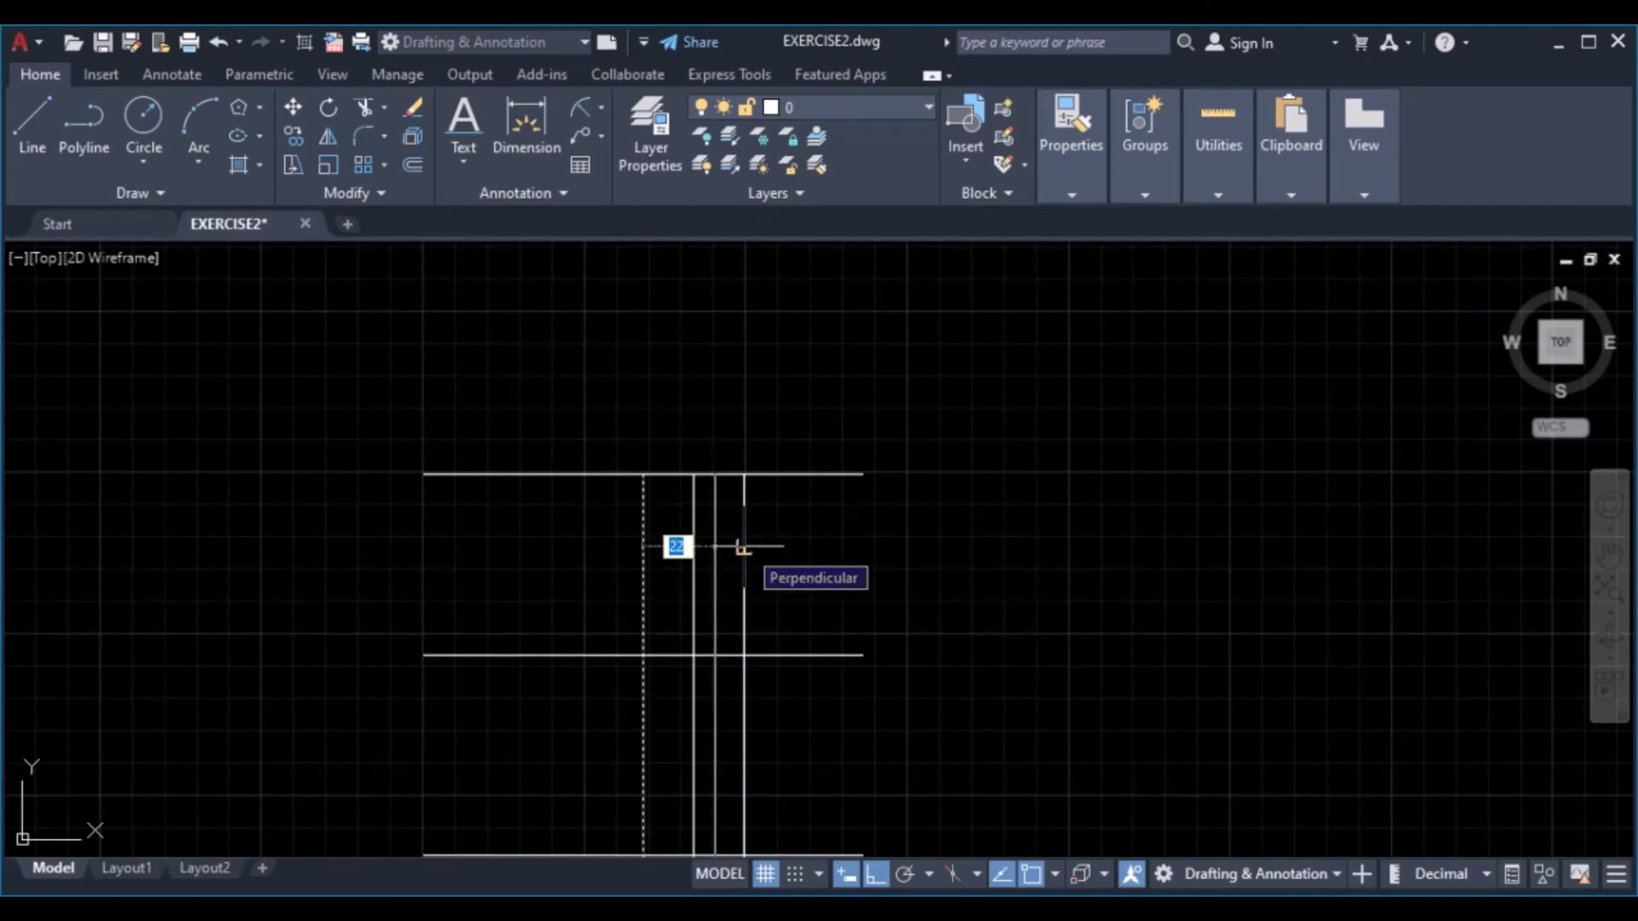
pyautogui.click(743, 547)
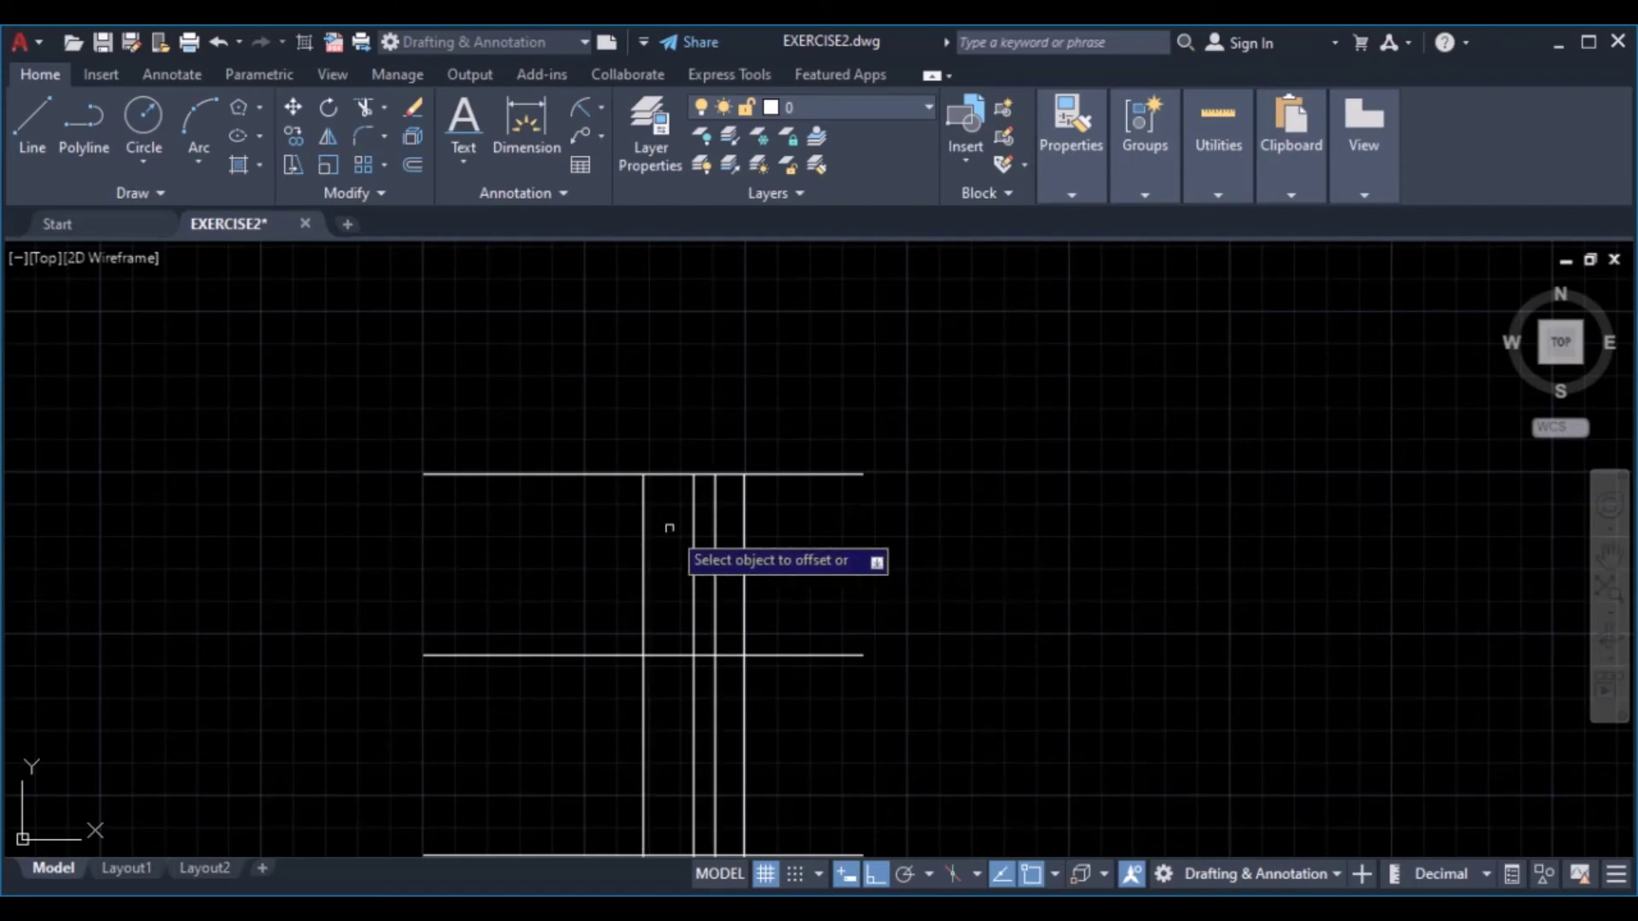
pyautogui.click(643, 533)
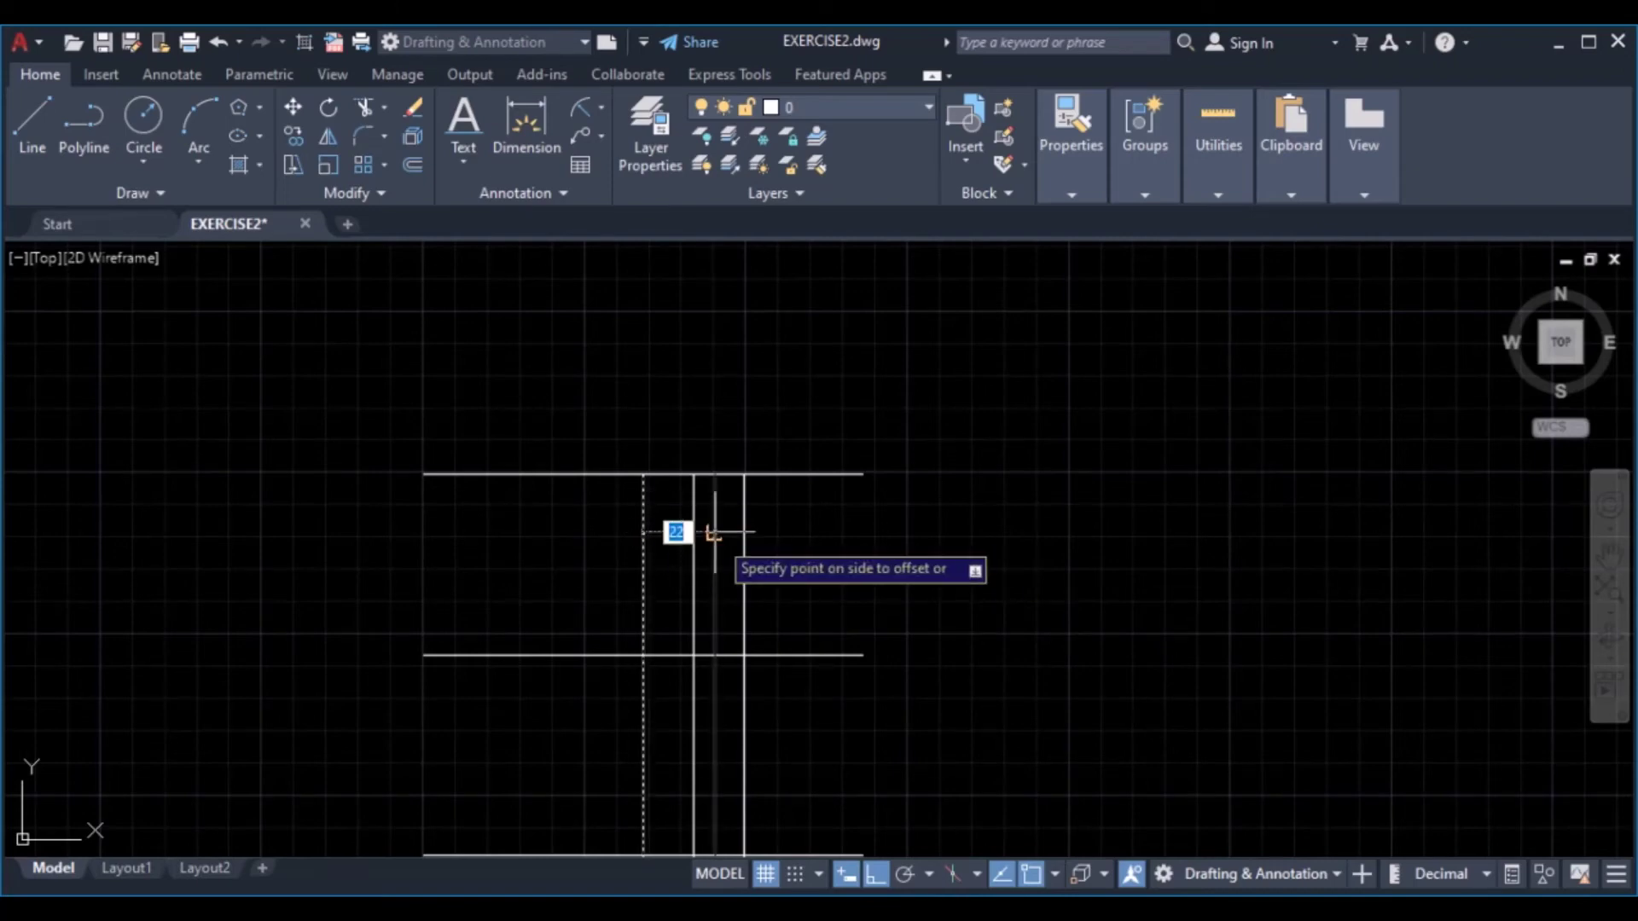
pyautogui.write('4')
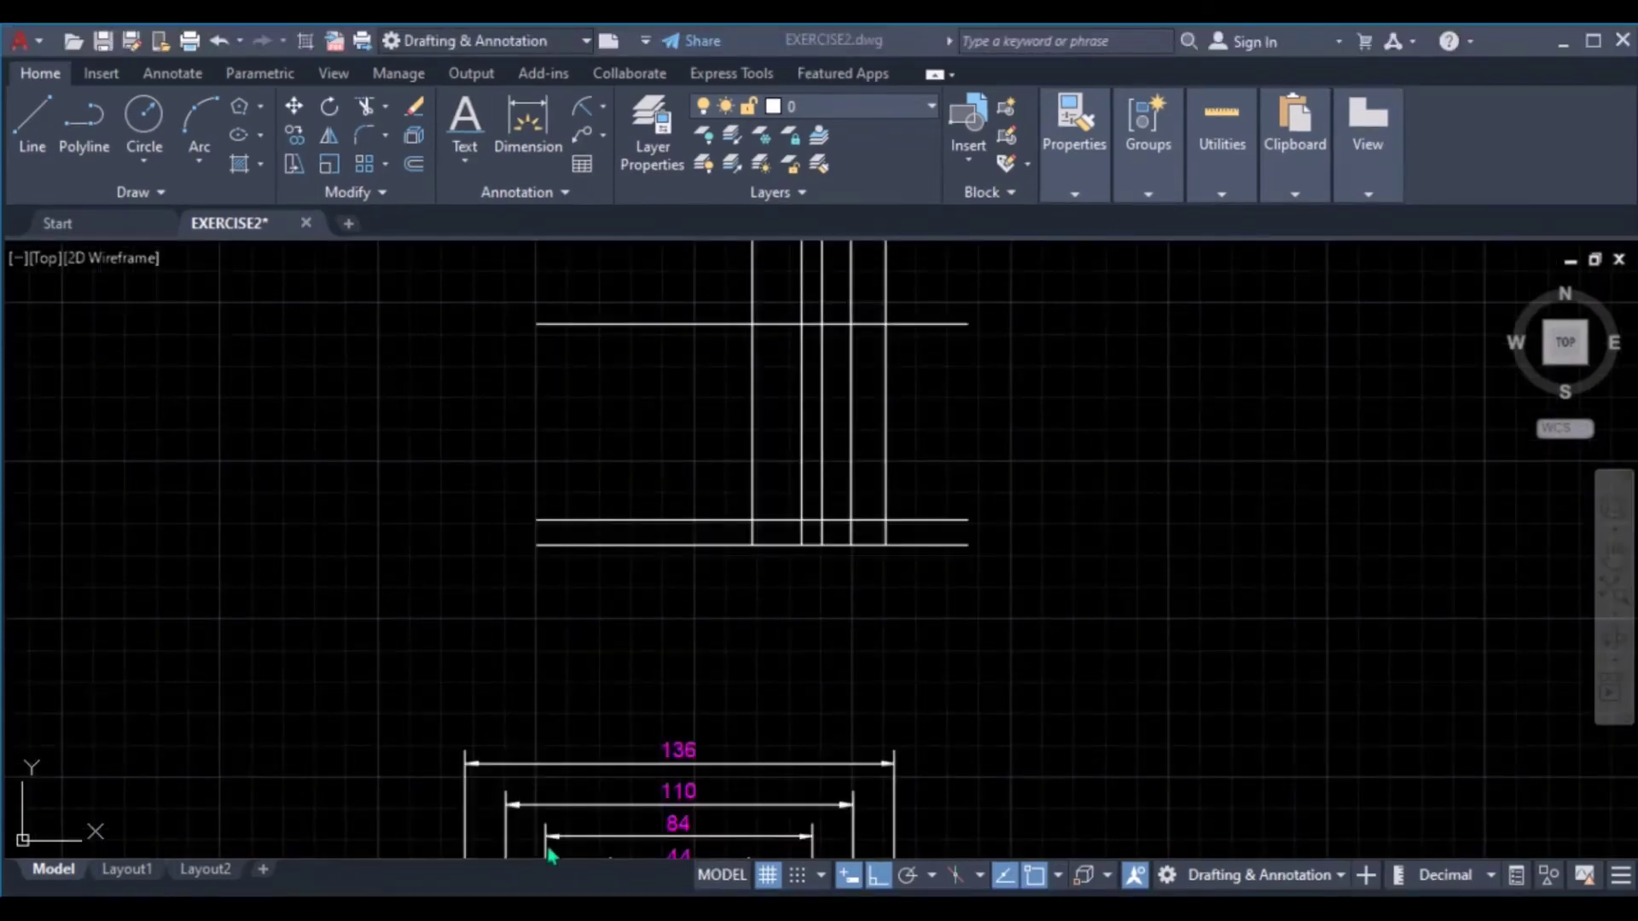
# With Ortho off, draw the inner tapered line from the 15.5 offset on the floor line to the 22 offset on the top line
pyautogui.click(892, 877)
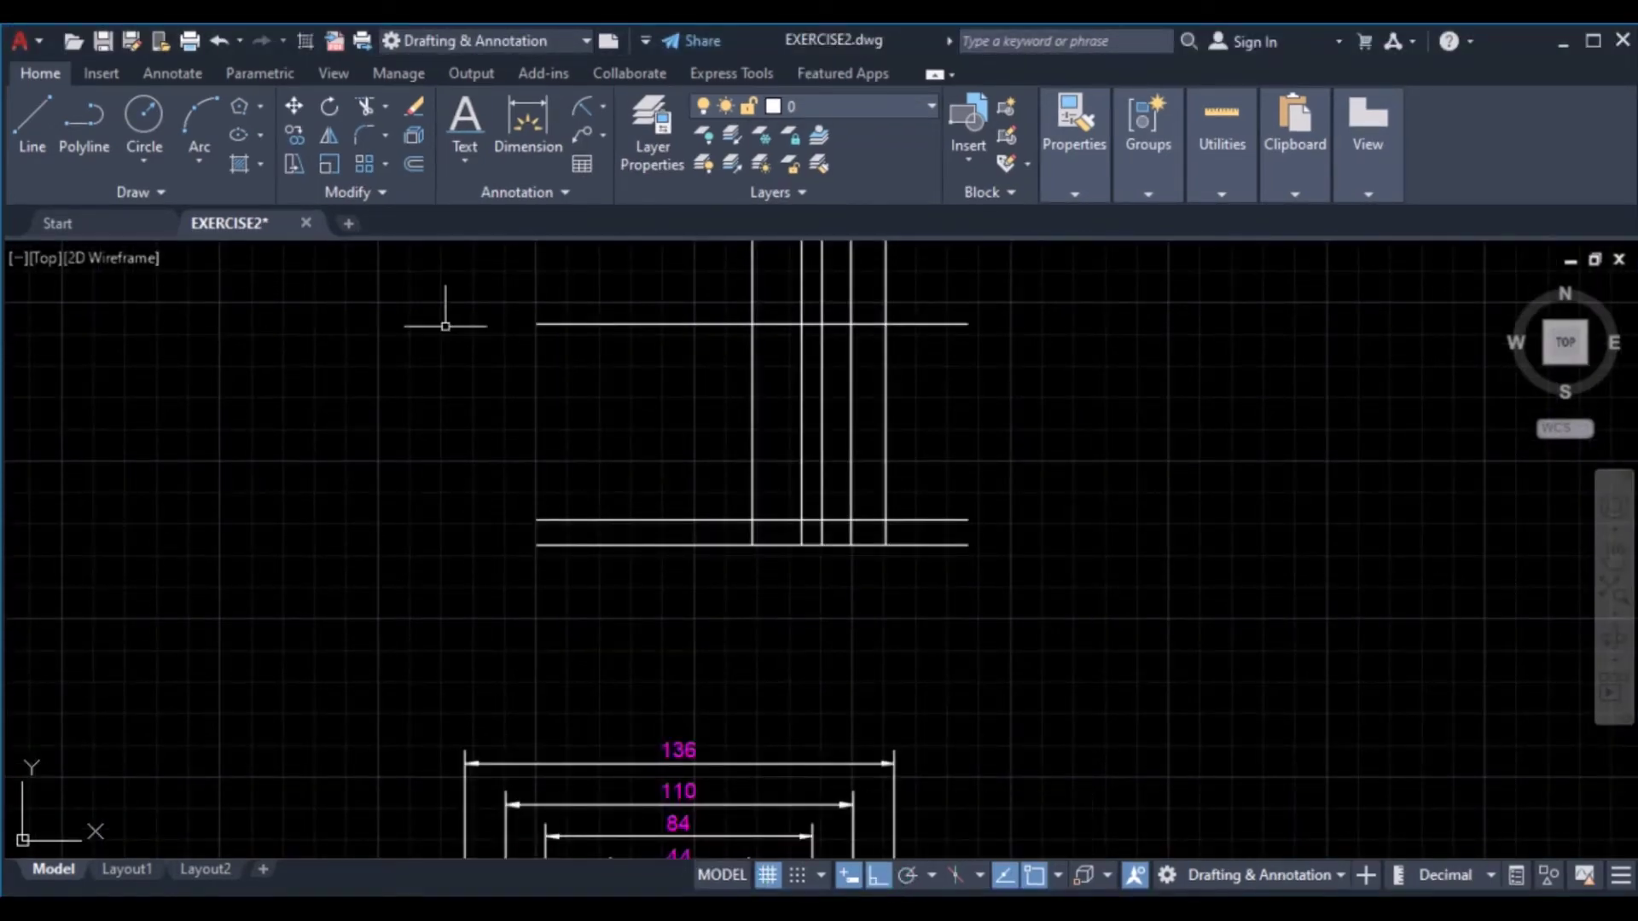
pyautogui.click(32, 135)
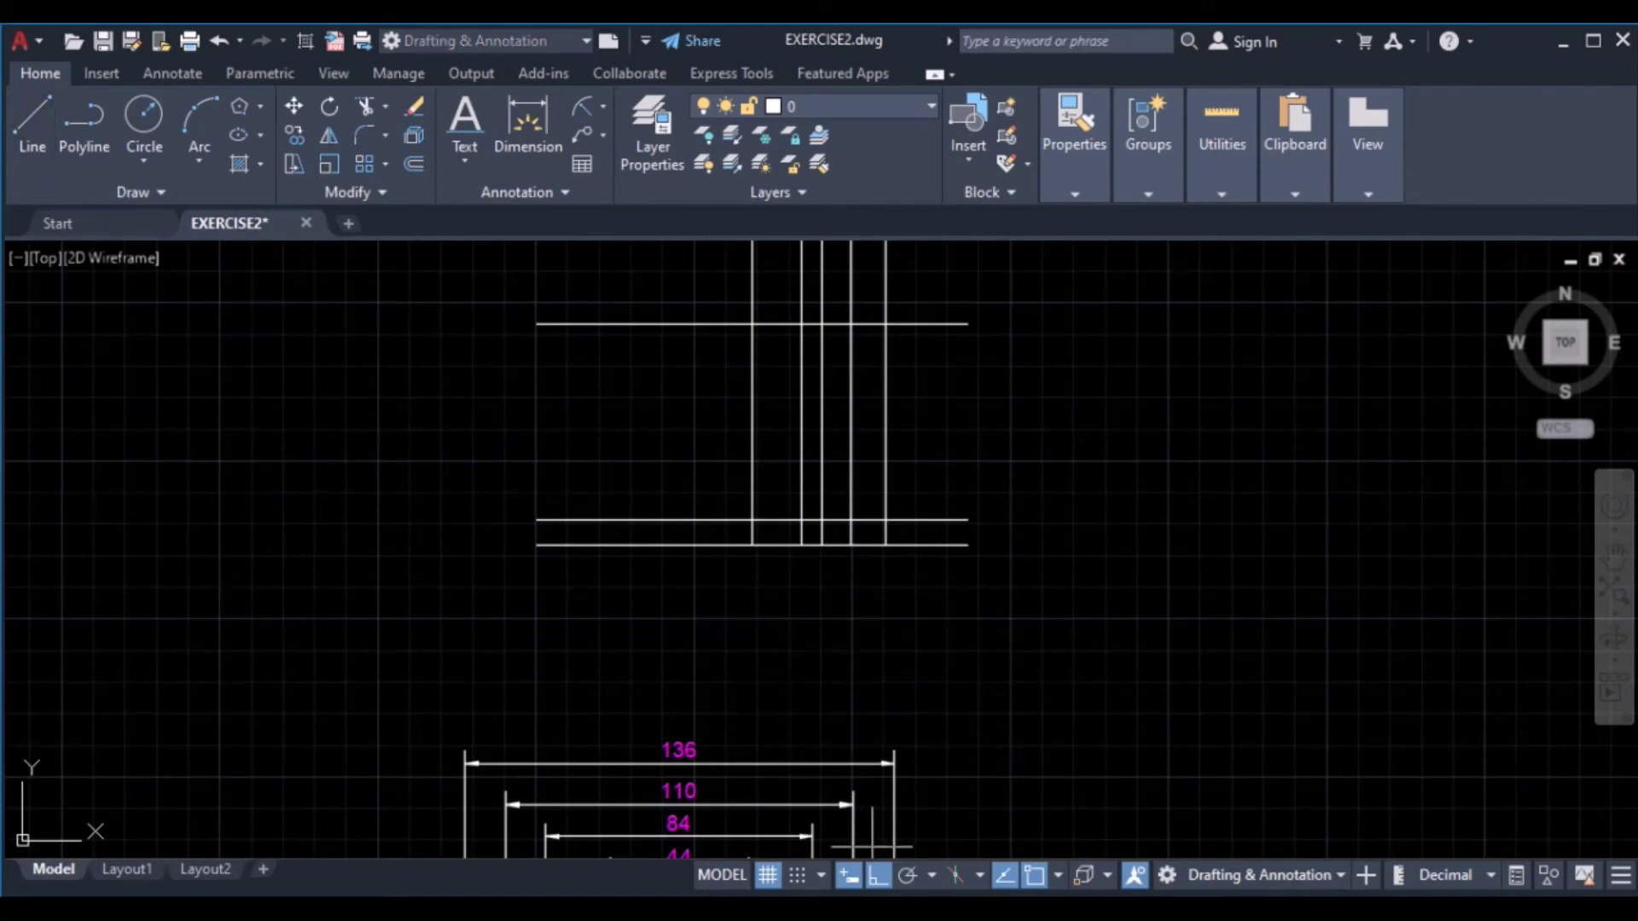
pyautogui.moveTo(848, 549); pyautogui.dragTo(772, 692, button='middle')
pyautogui.click(737, 665)
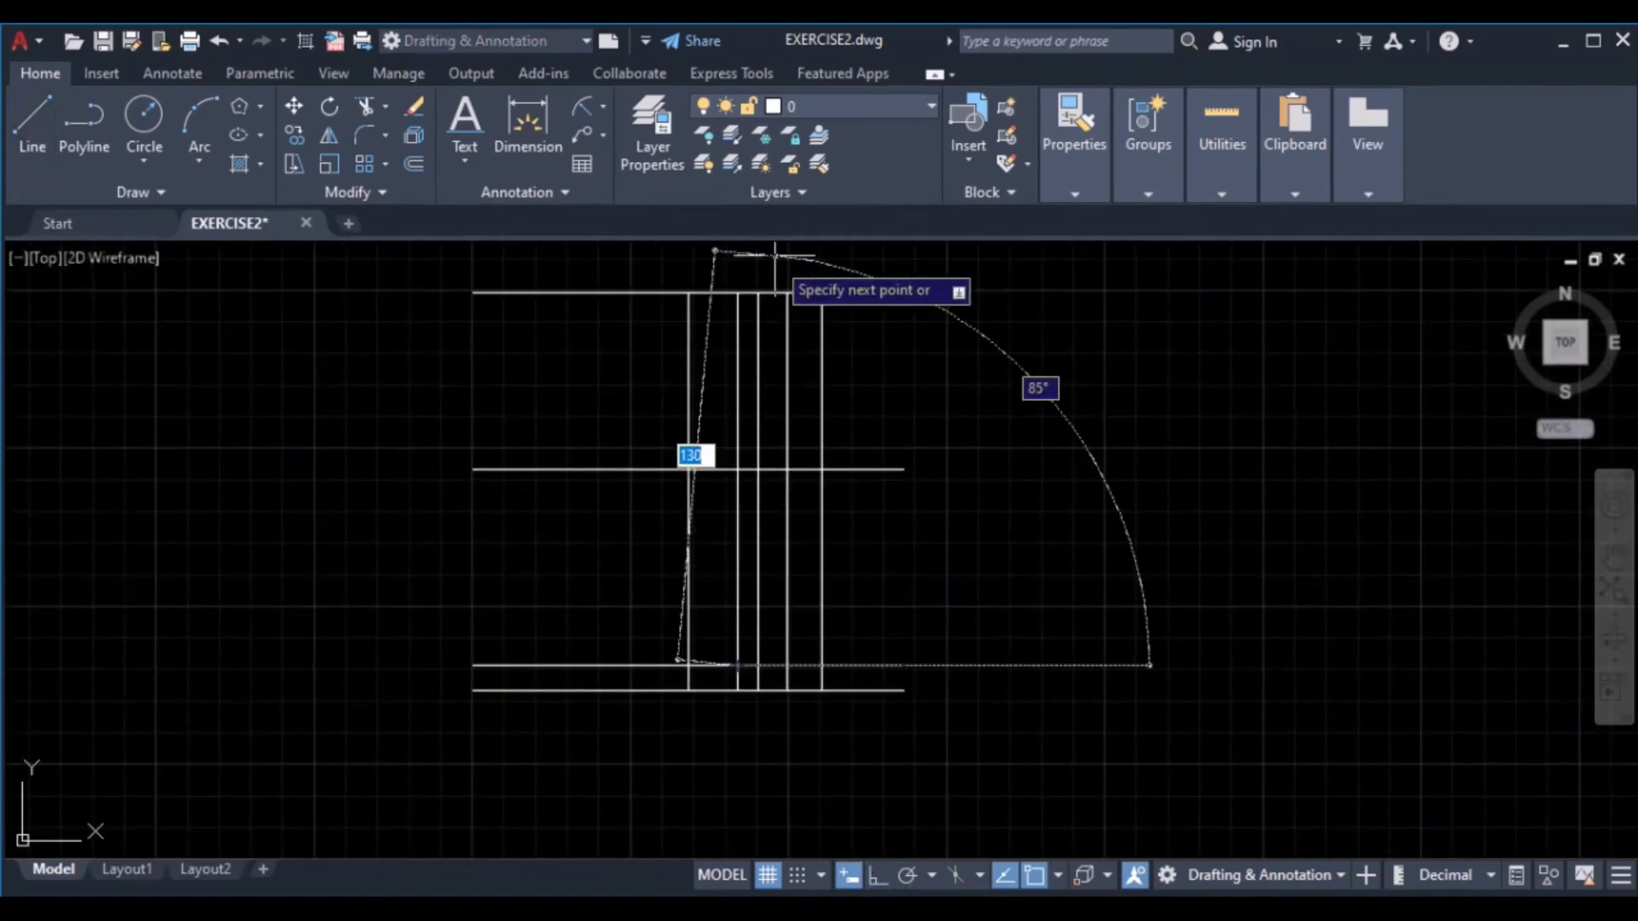
pyautogui.click(758, 292)
pyautogui.press('Return')
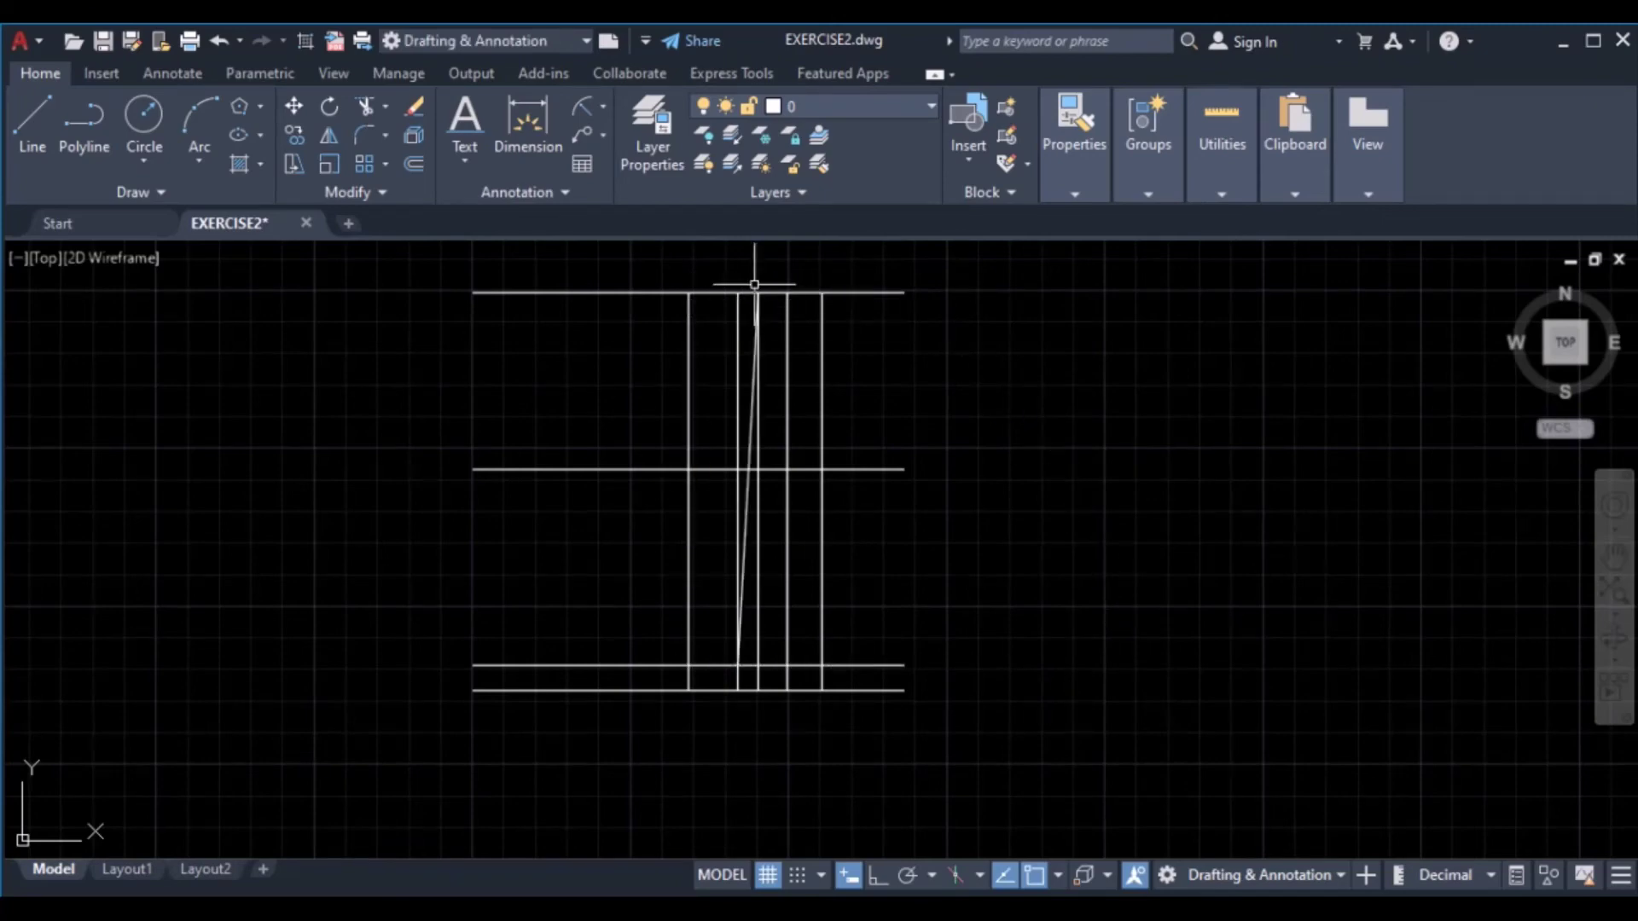
# Draw the outer tapered line from the 31 offset on the bottom line to the outermost vertical line's upper end
pyautogui.press('Return')
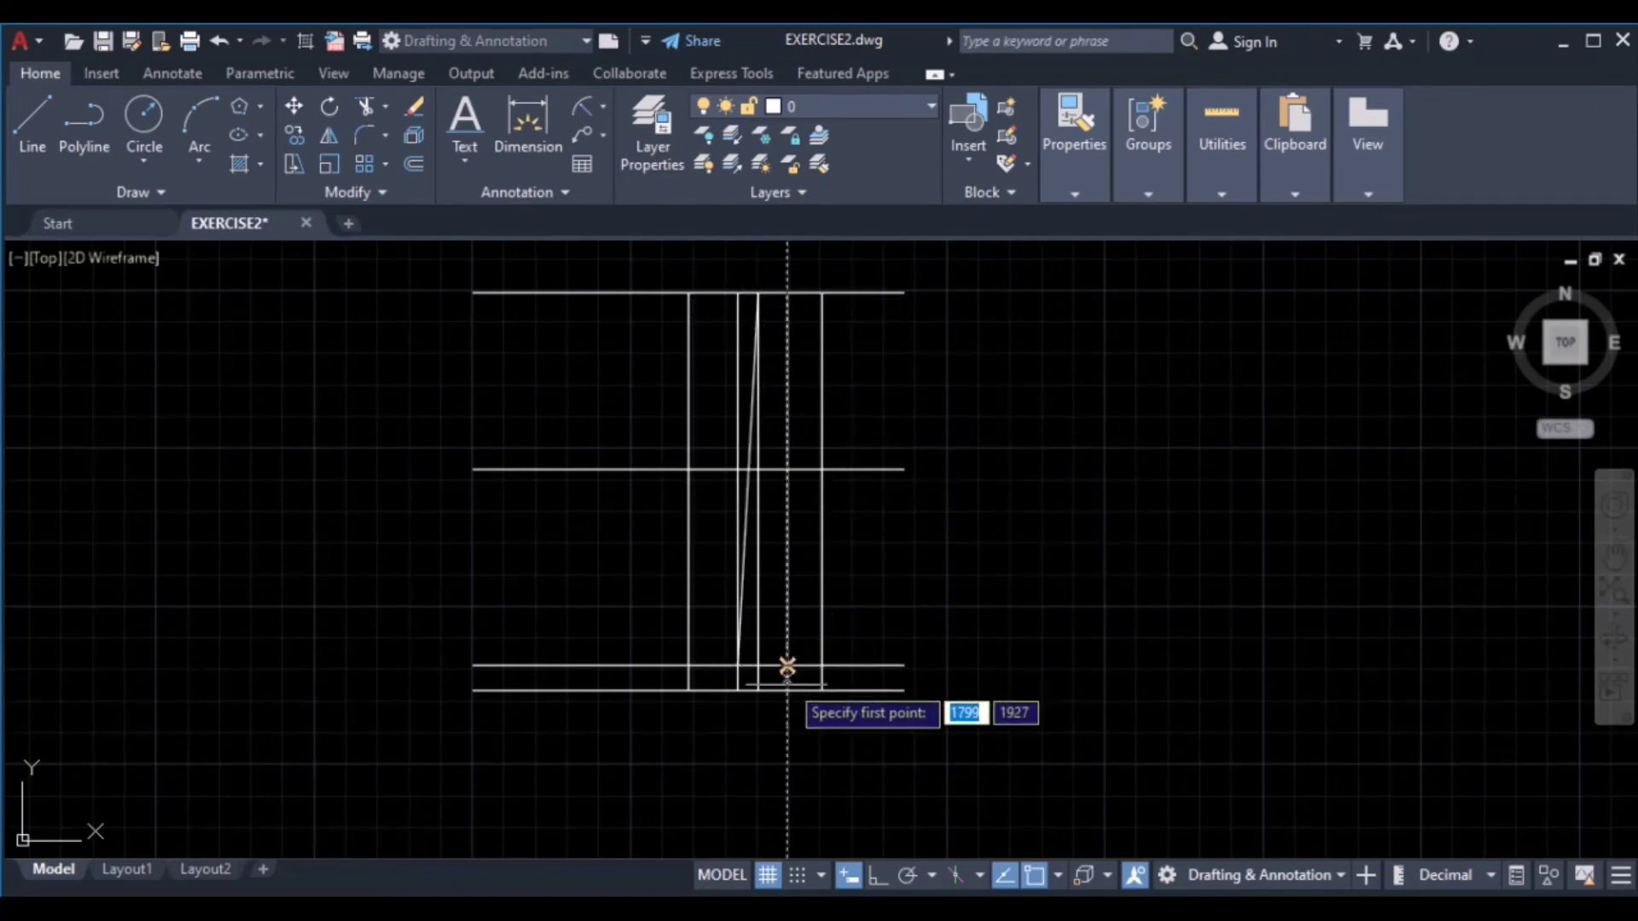
pyautogui.click(786, 690)
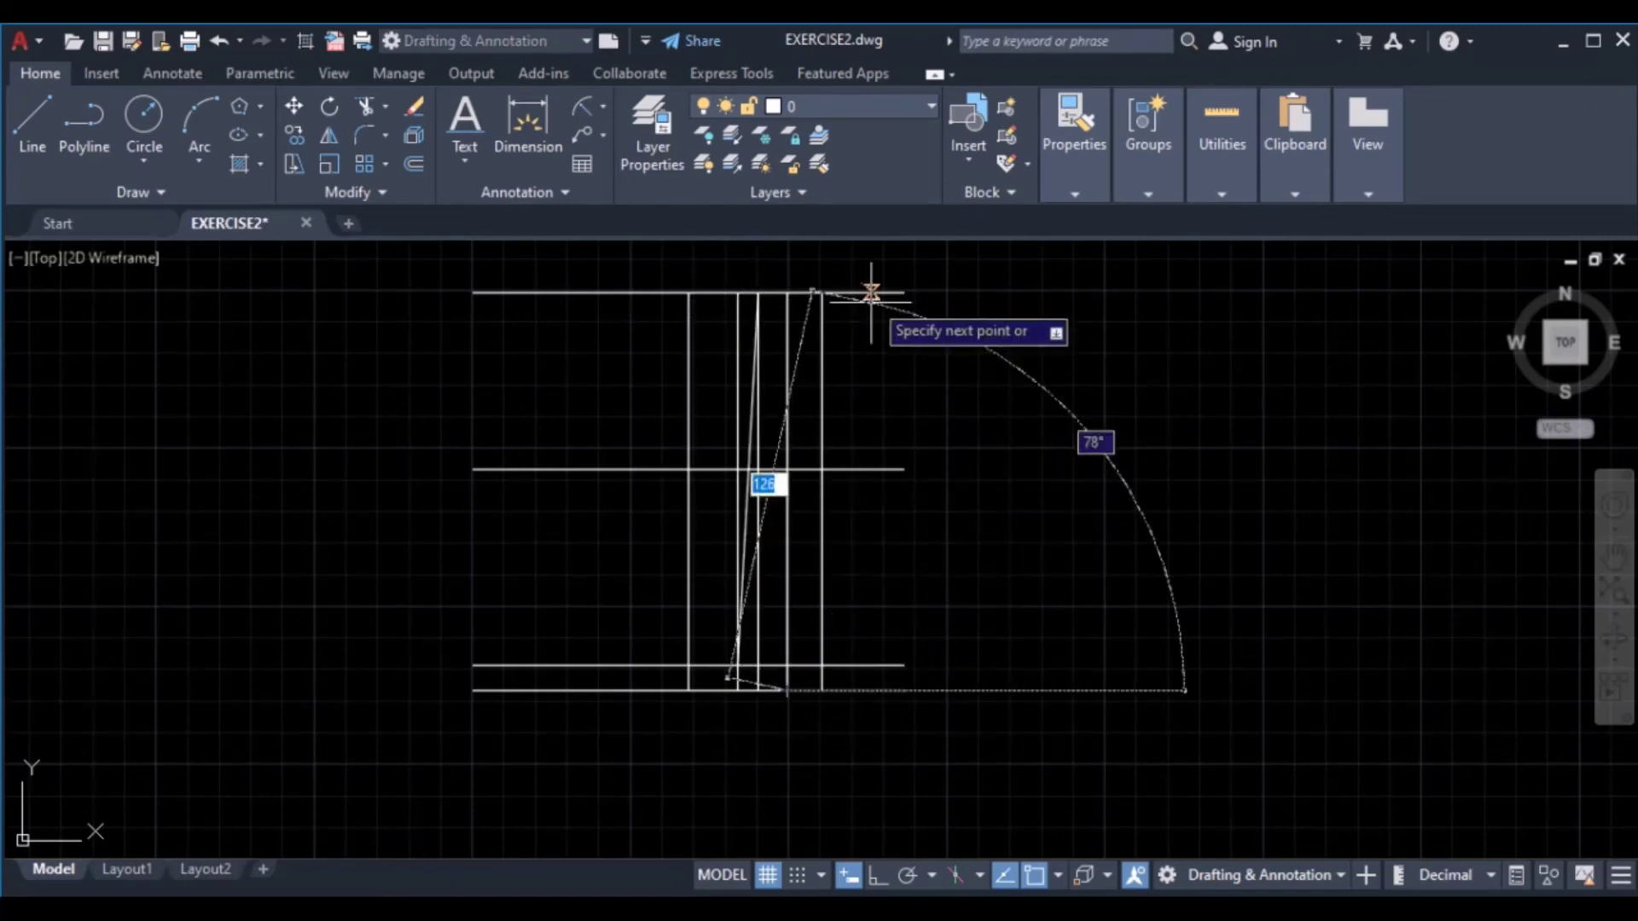
pyautogui.click(821, 292)
pyautogui.press('Return')
# Erase the four vertical offset construction lines right of the centre line, keeping the two tapered lines
pyautogui.scroll(4, 795, 600)
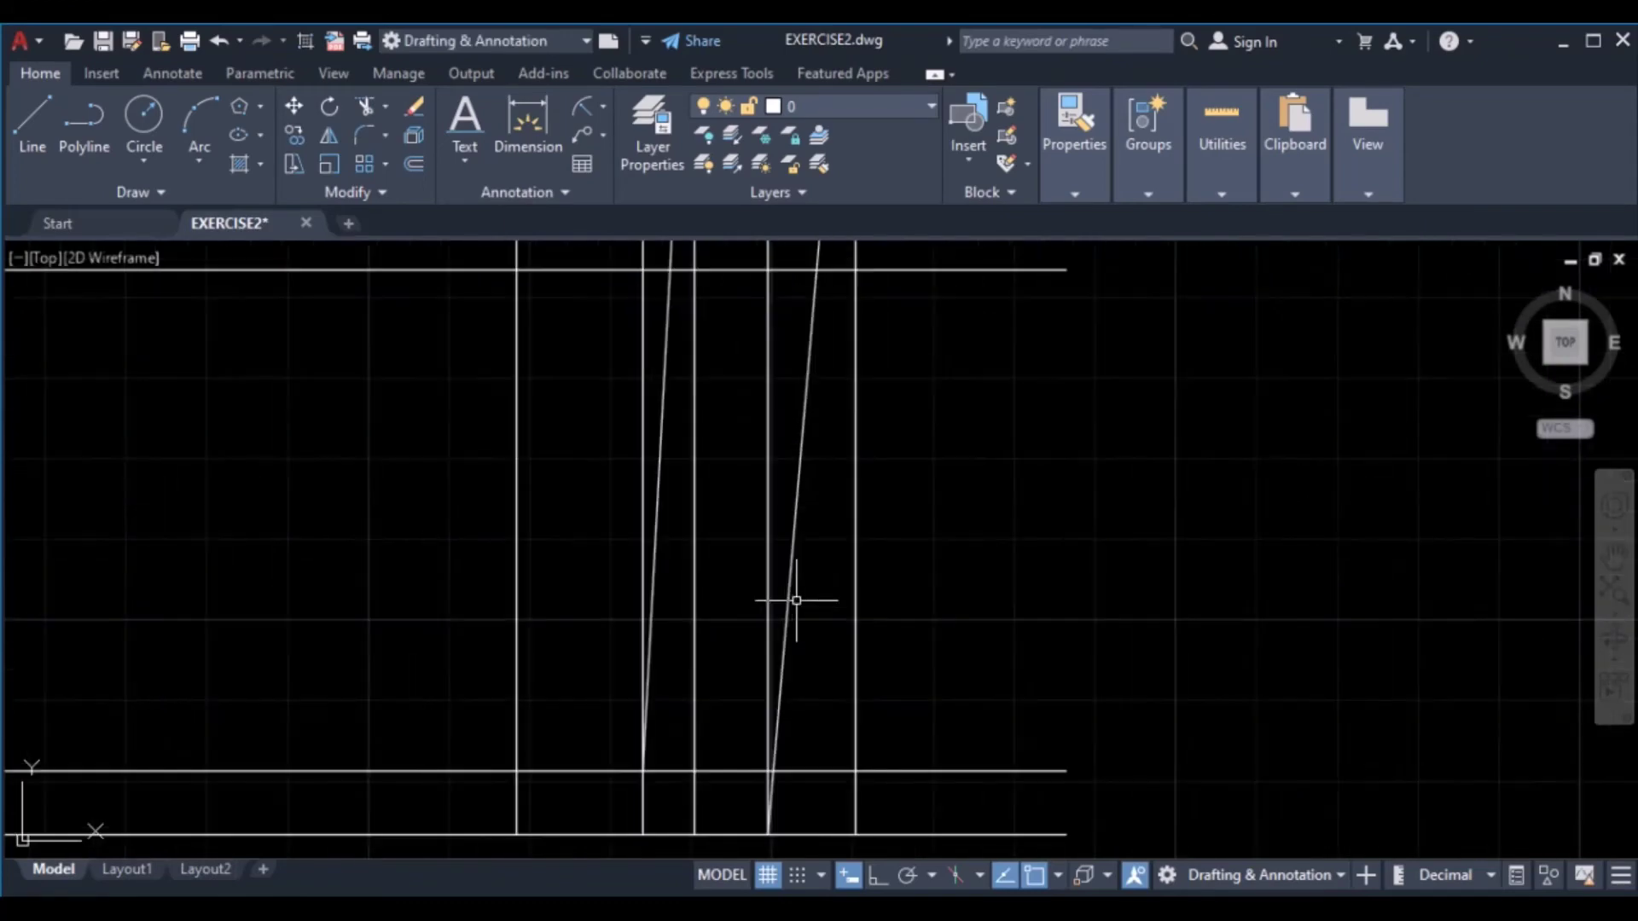
pyautogui.click(883, 571)
pyautogui.click(842, 570)
pyautogui.click(787, 369)
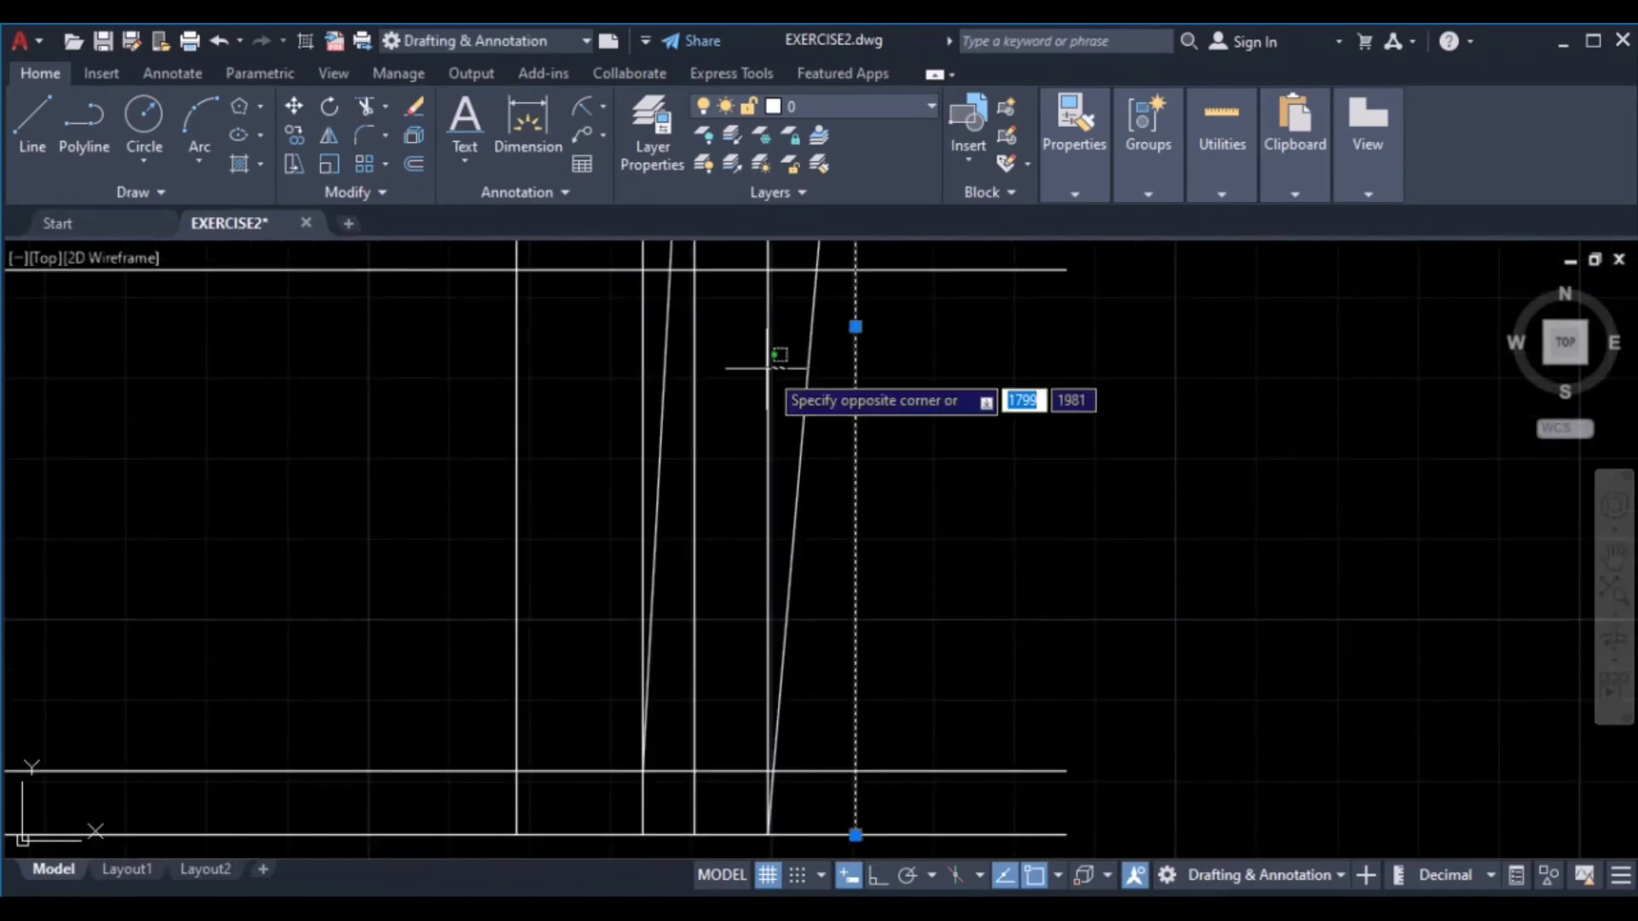
pyautogui.click(684, 397)
pyautogui.click(641, 311)
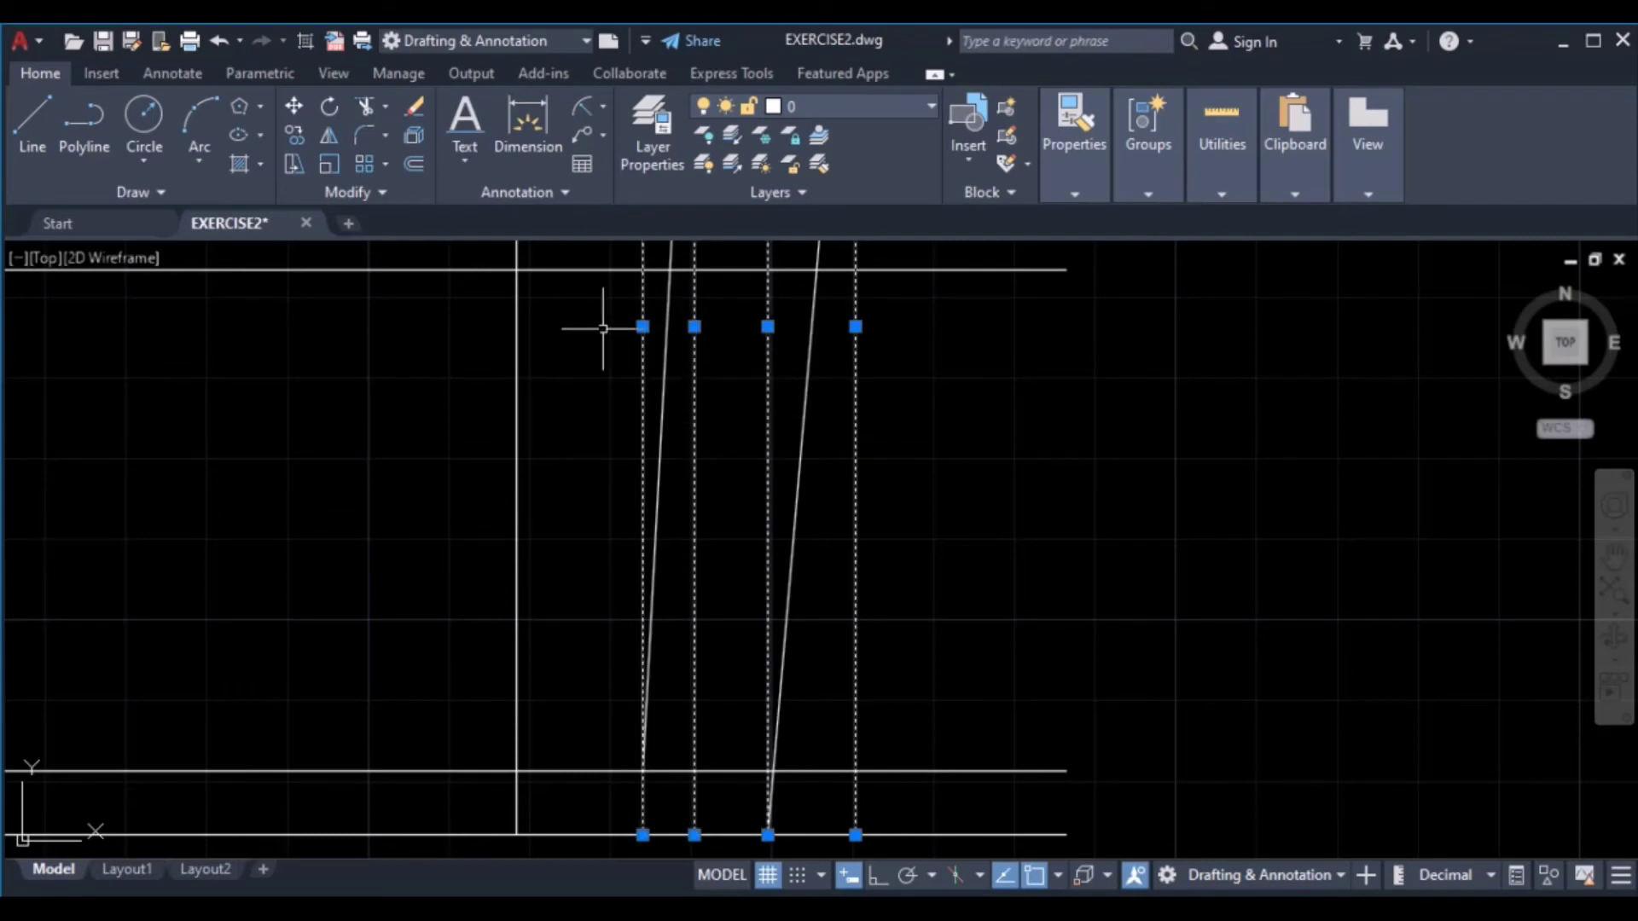
pyautogui.click(418, 109)
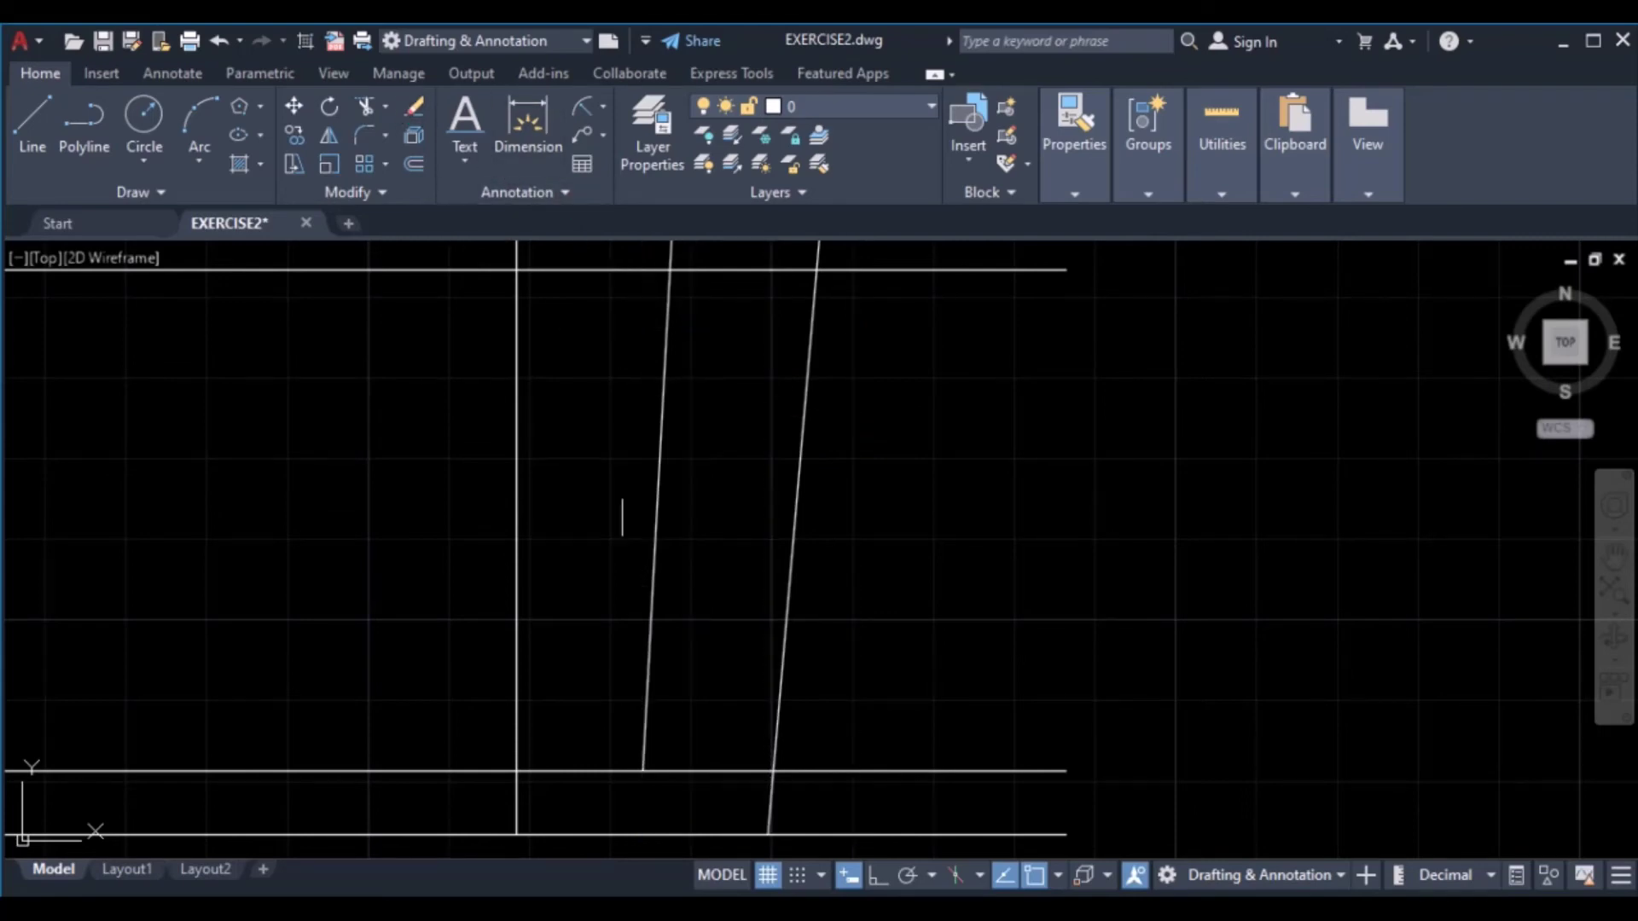
# Trim the floor and bottom lines so they span only from the vertical centre line to the inner and outer tapered lines
pyautogui.scroll(-3, 643, 538)
pyautogui.moveTo(643, 538); pyautogui.dragTo(776, 438, button='middle')
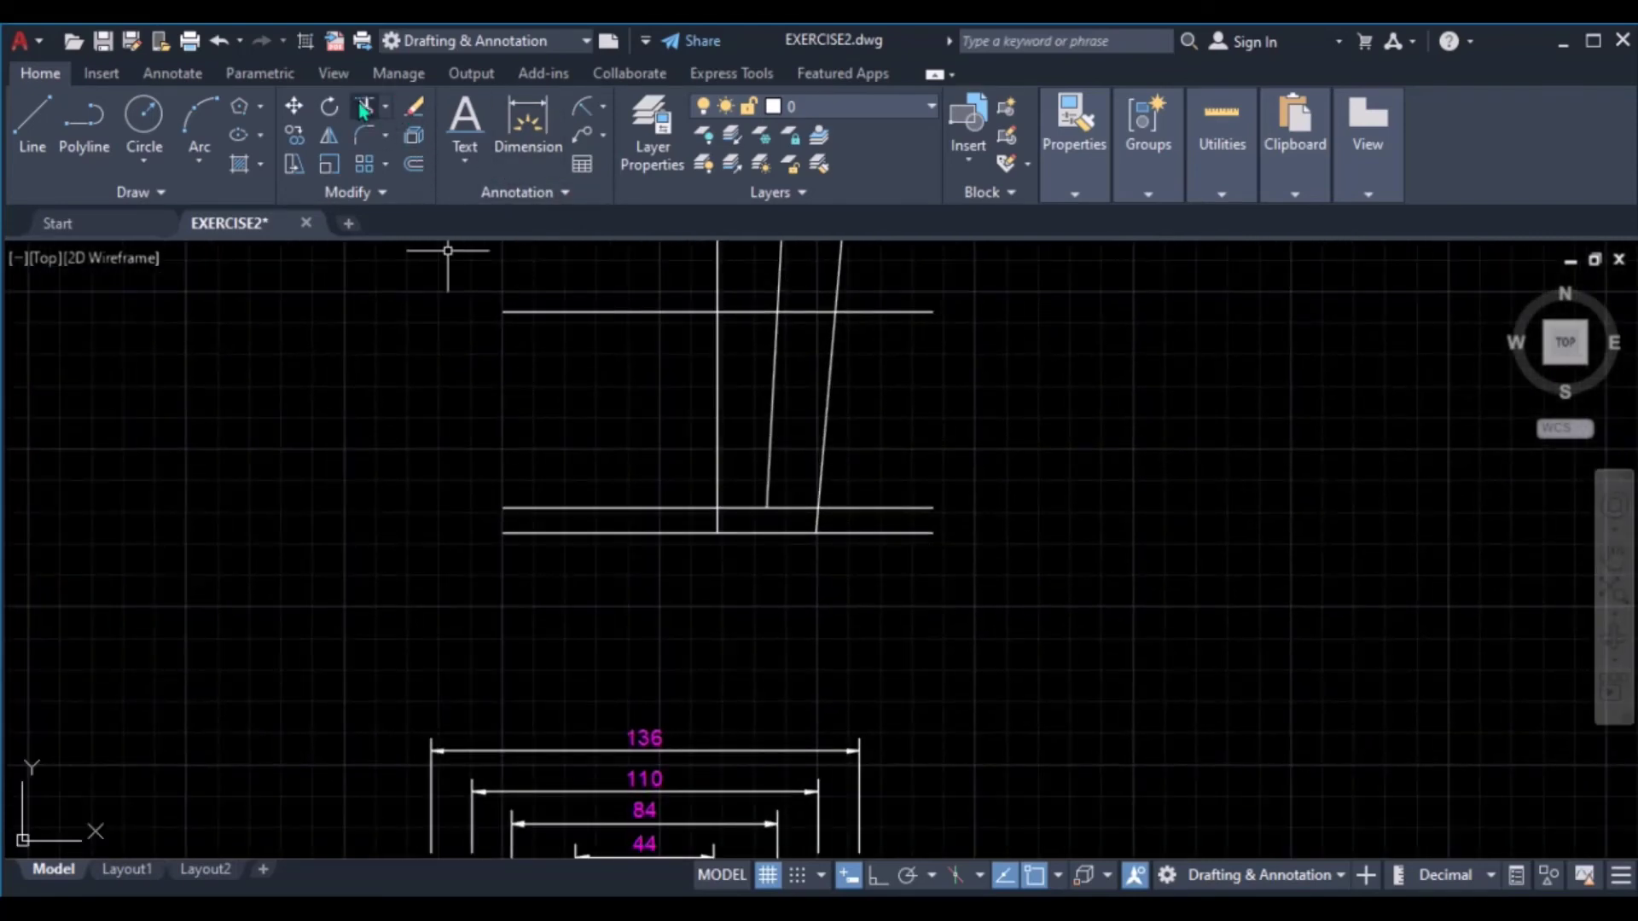
pyautogui.click(365, 105)
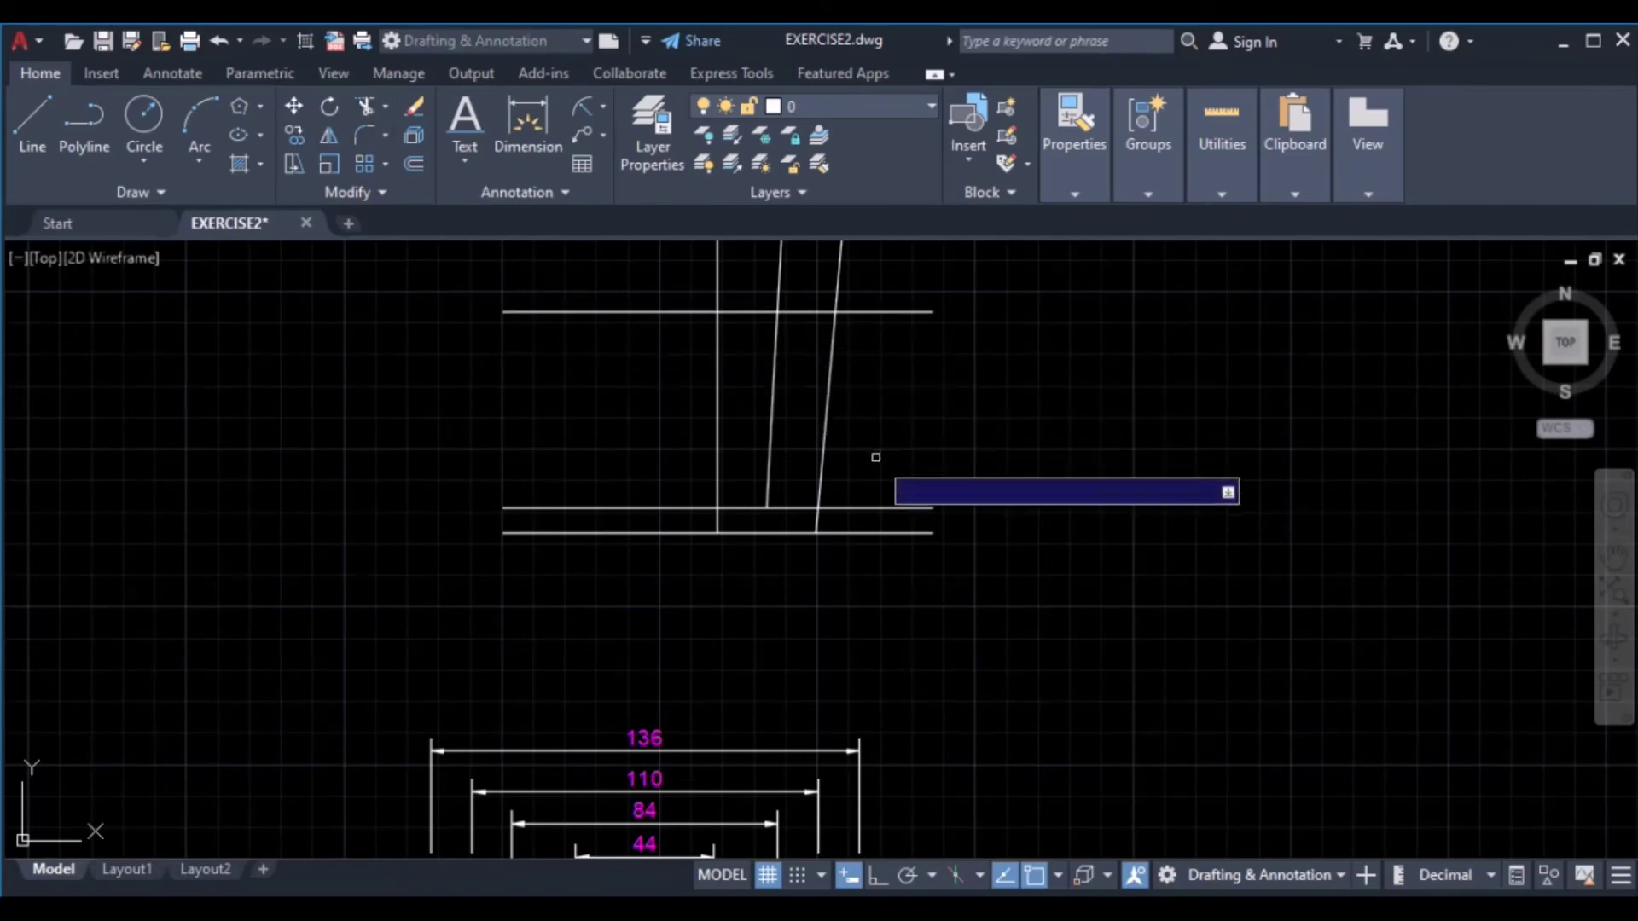
pyautogui.click(906, 474)
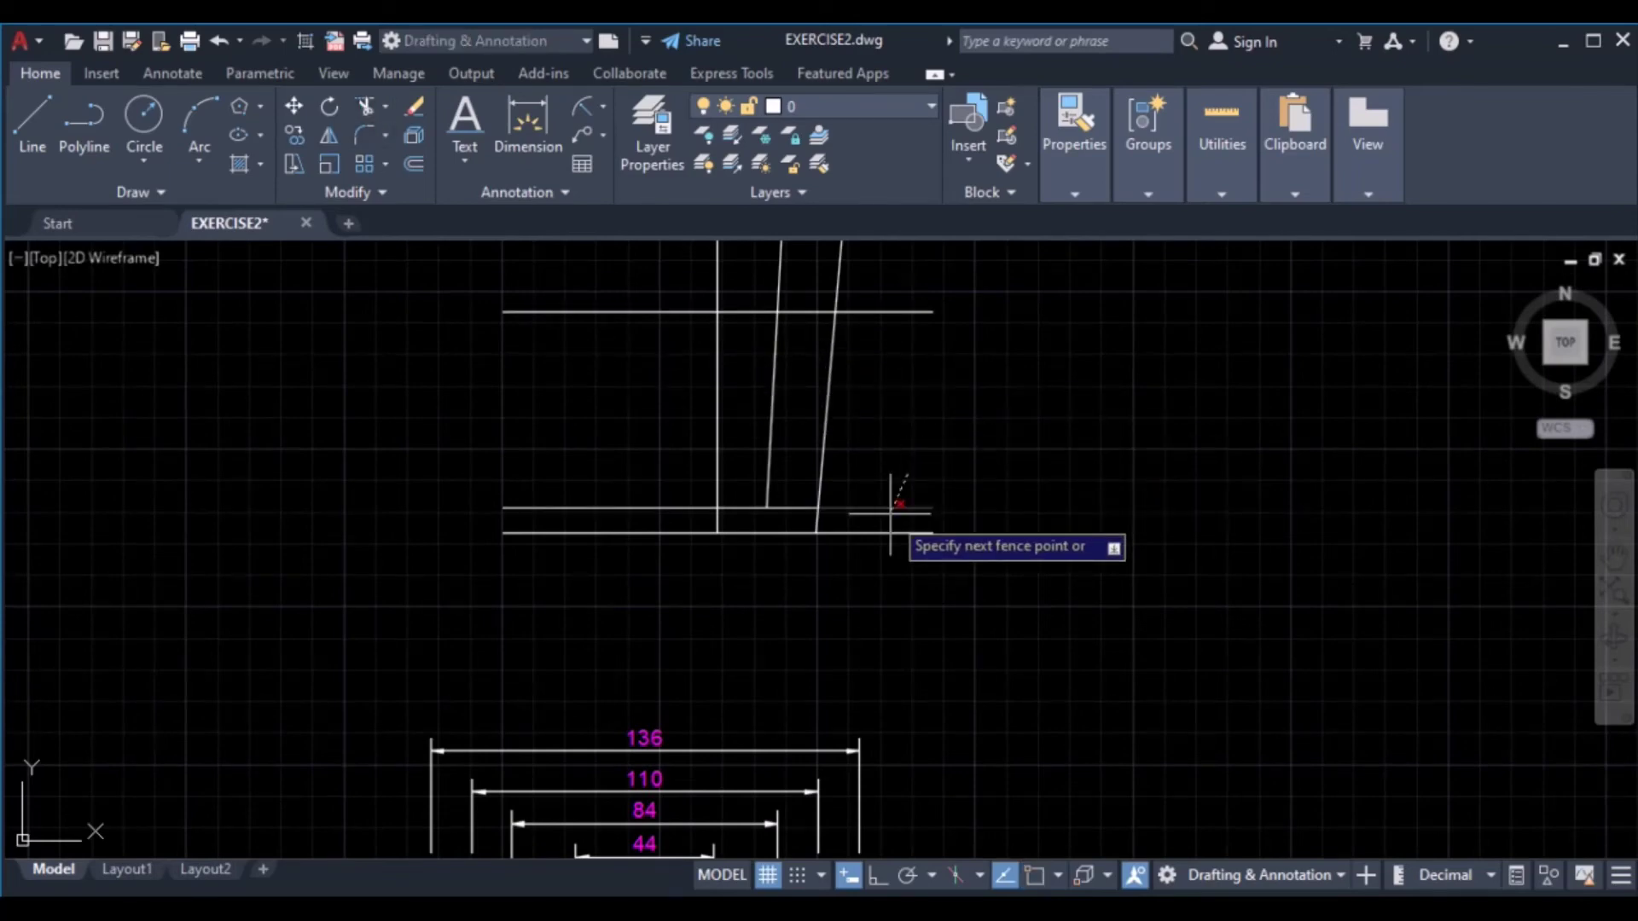
pyautogui.click(891, 512)
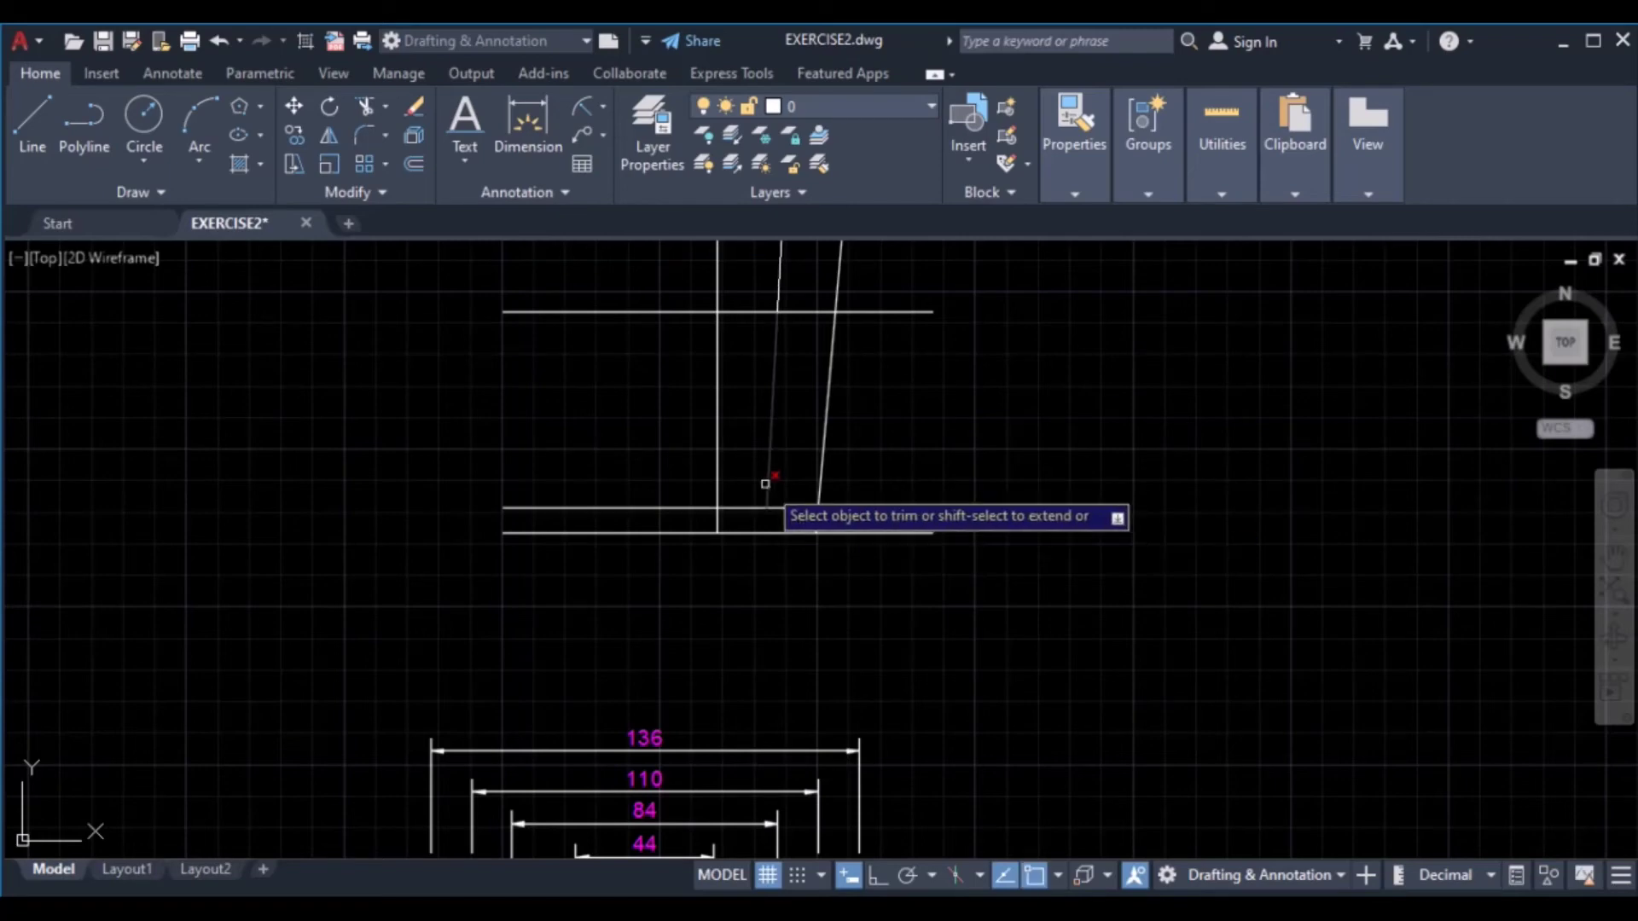
pyautogui.click(779, 503)
pyautogui.click(845, 492)
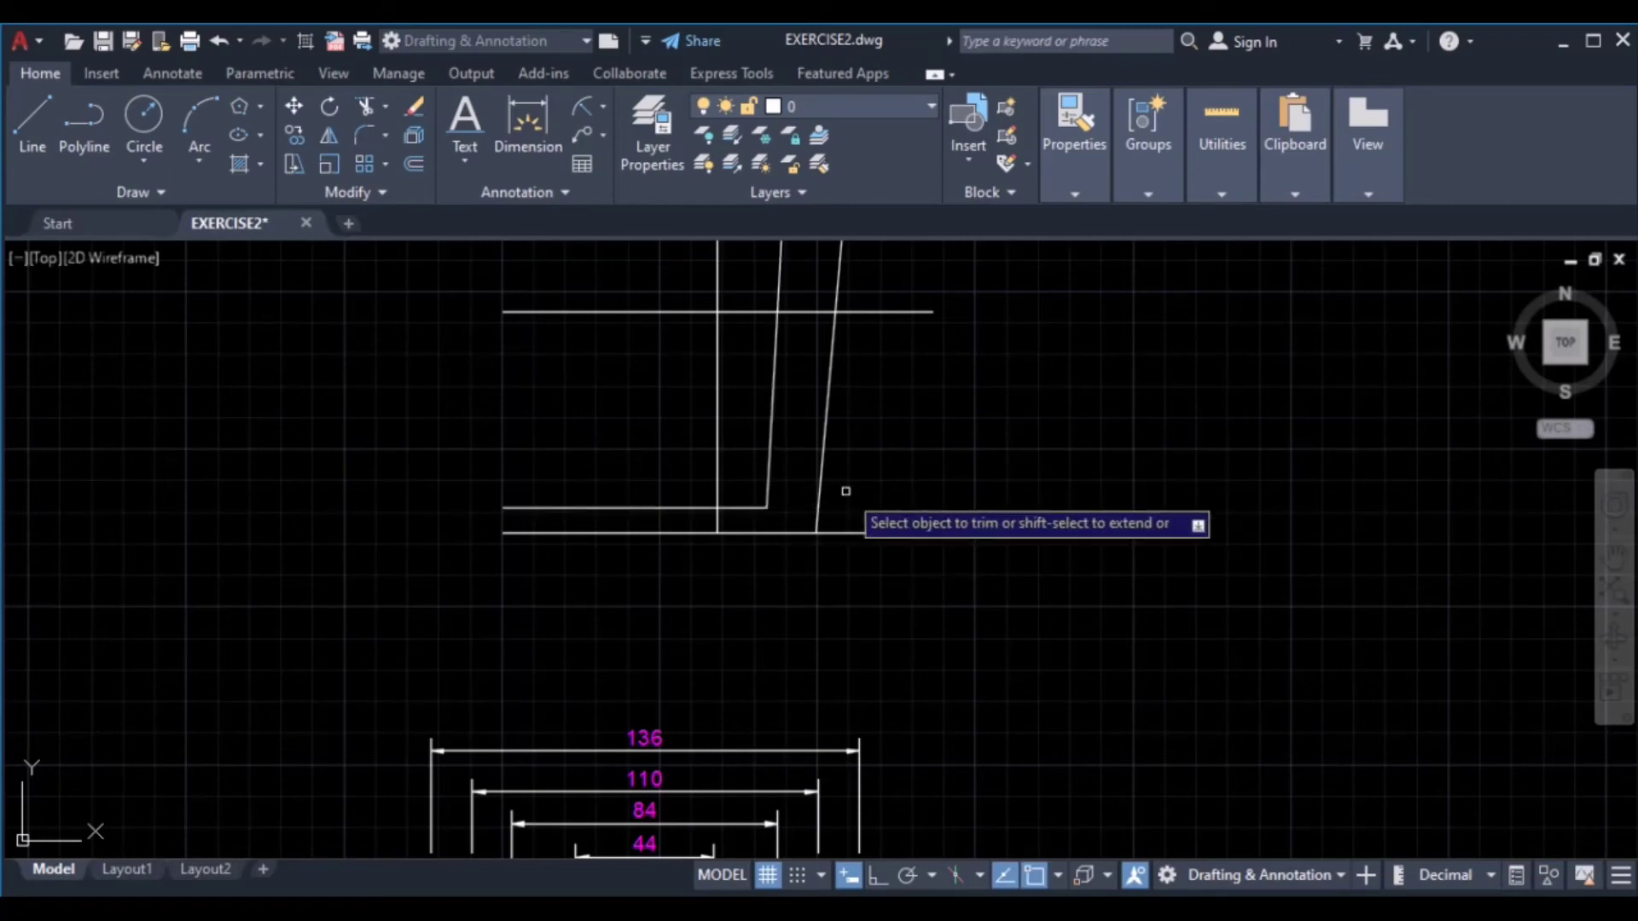
pyautogui.click(858, 533)
pyautogui.click(634, 495)
pyautogui.click(634, 535)
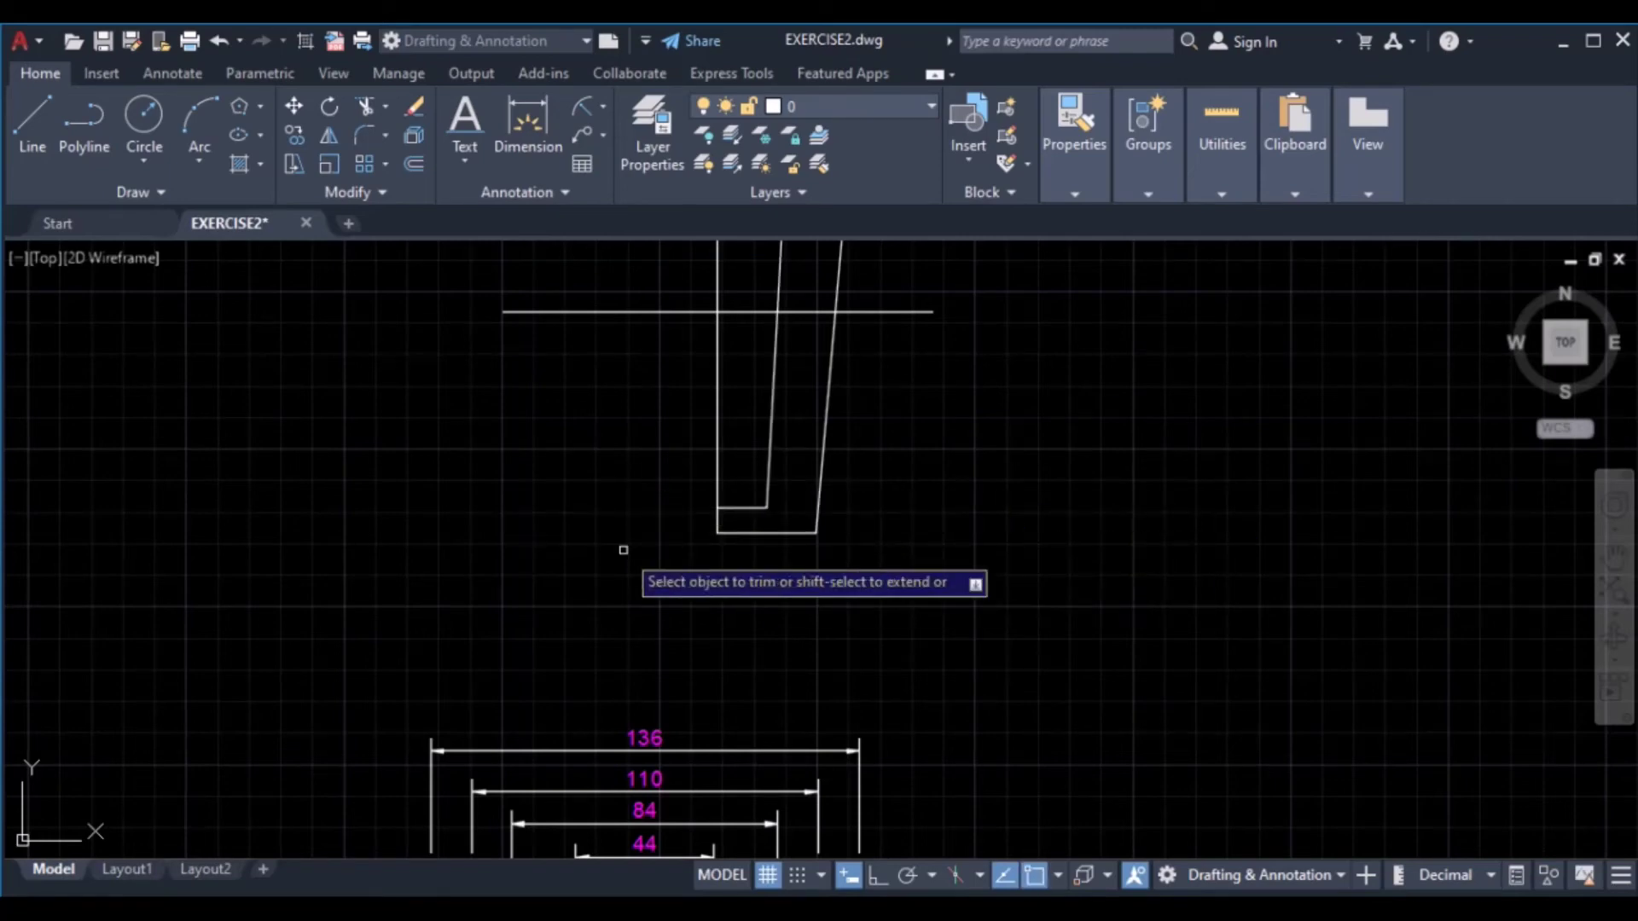
# Mirror the two tapered lines and their short bottom lines about the vertical centre line, keeping the source objects
pyautogui.scroll(-3, 691, 388)
pyautogui.moveTo(695, 384)
pyautogui.mouseDown(button='middle')
pyautogui.moveTo(691, 520)
pyautogui.moveTo(716, 560)
pyautogui.mouseUp(button='middle')
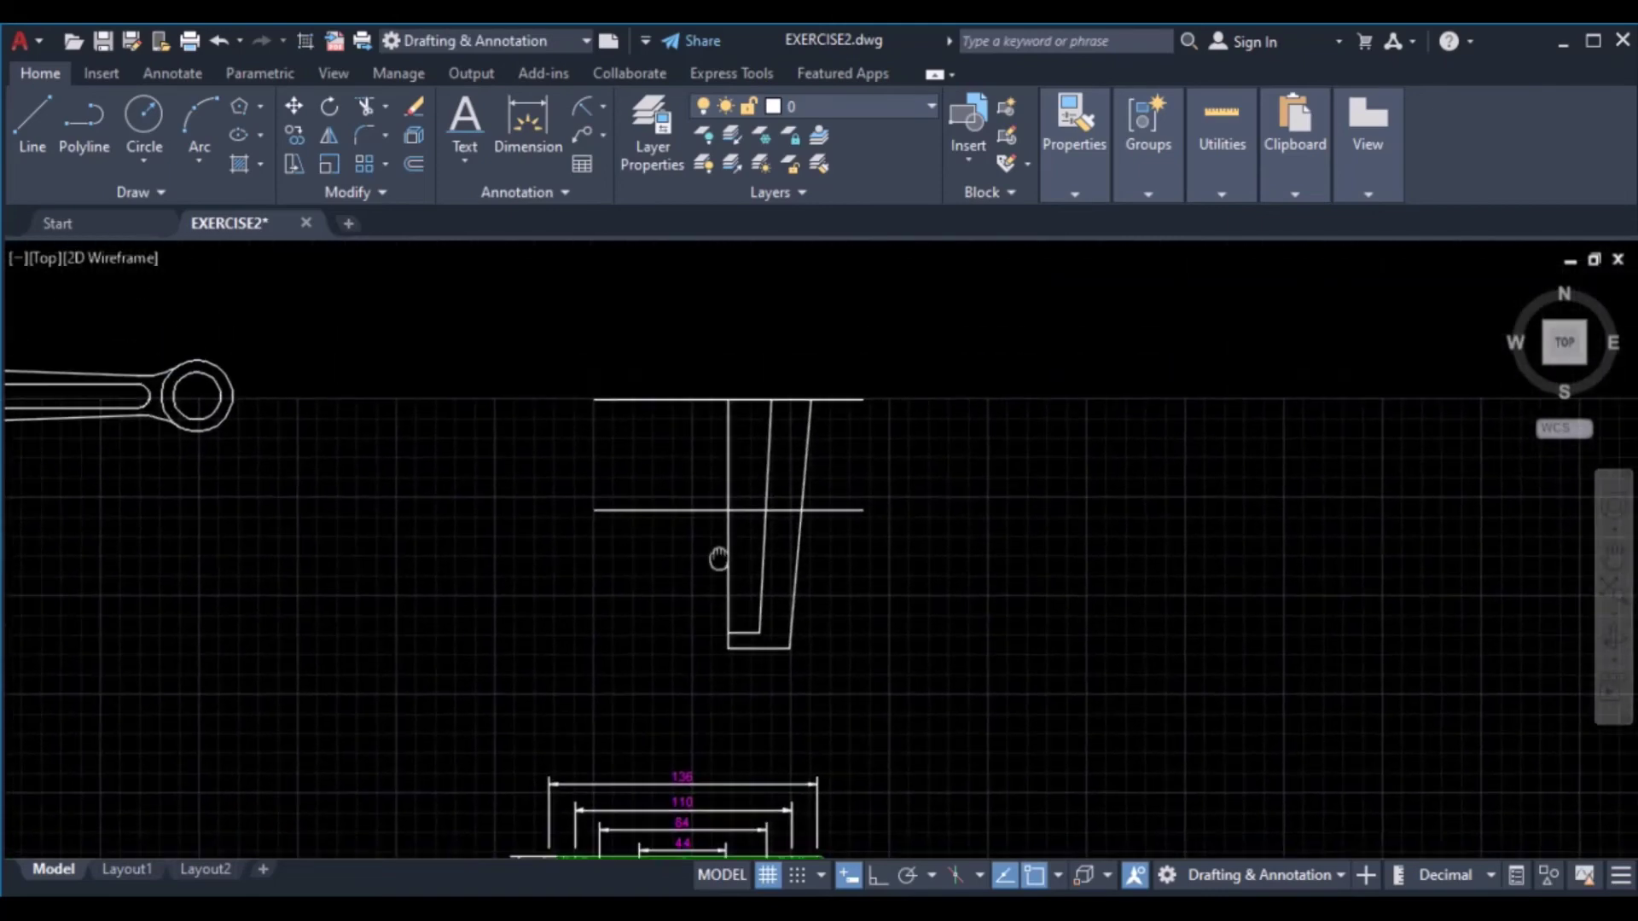
pyautogui.scroll(2, 724, 540)
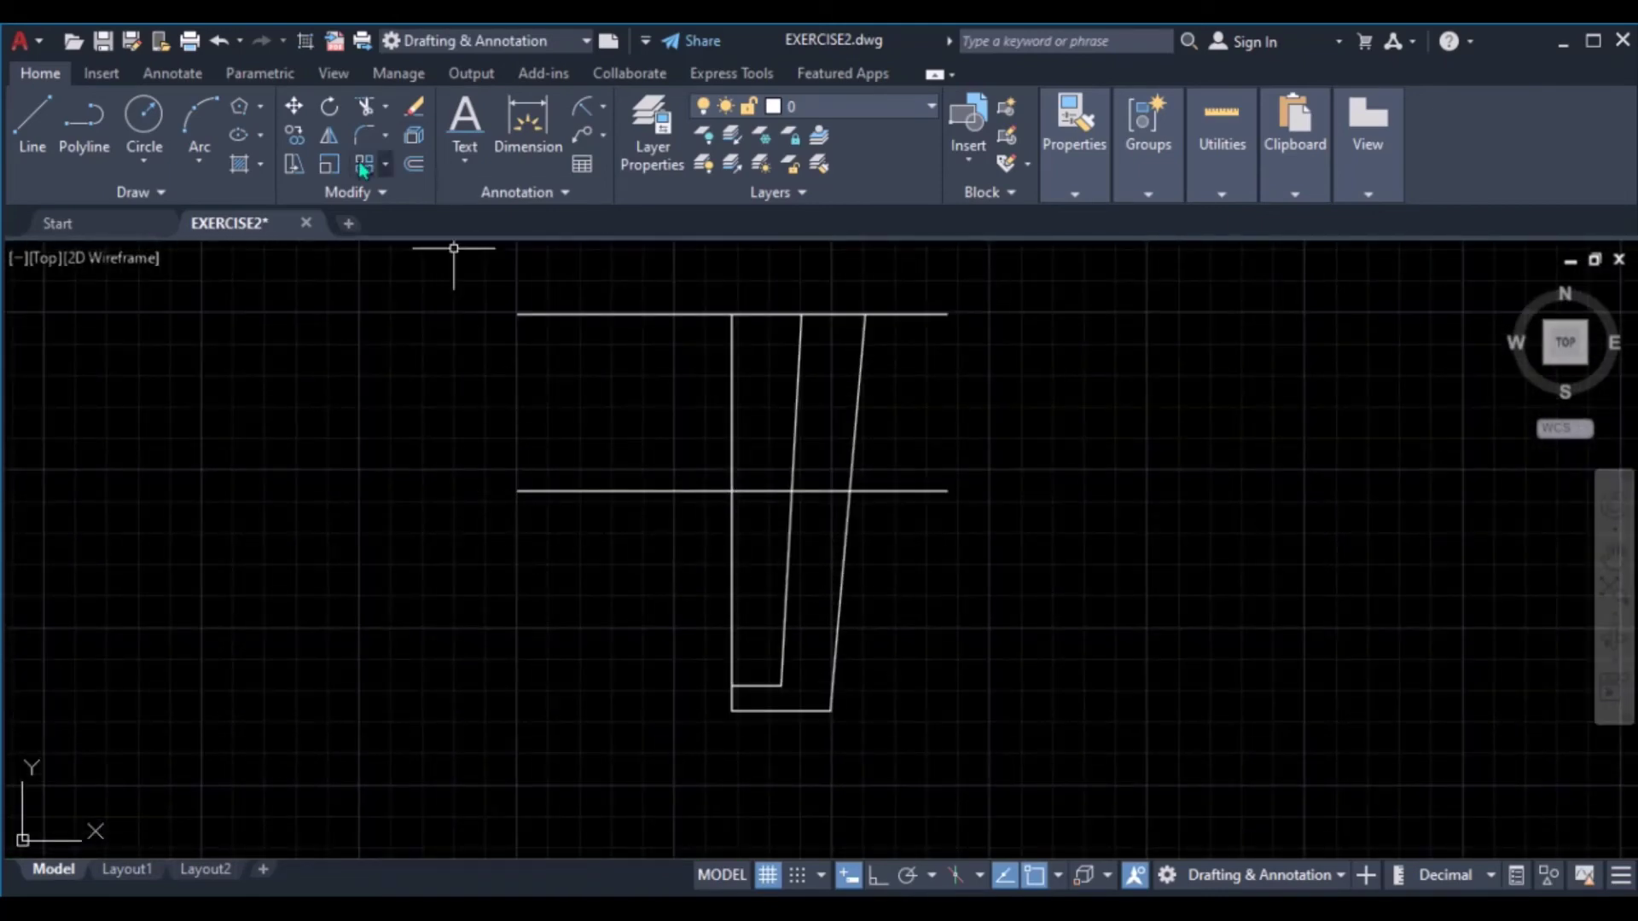
pyautogui.click(895, 589)
pyautogui.click(757, 744)
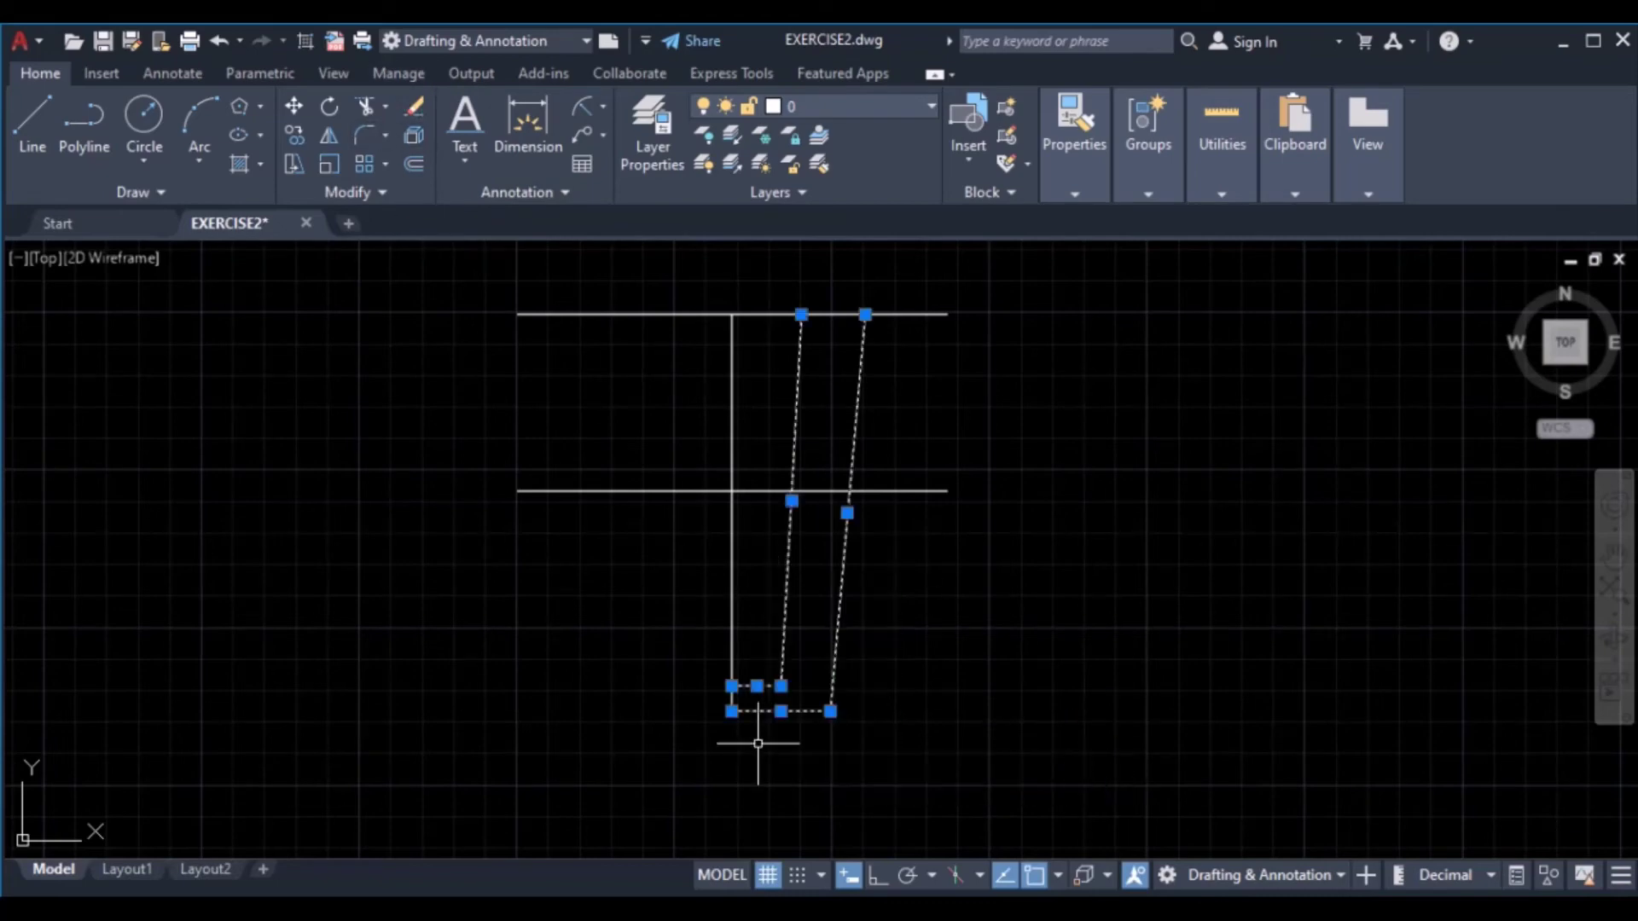
pyautogui.click(321, 137)
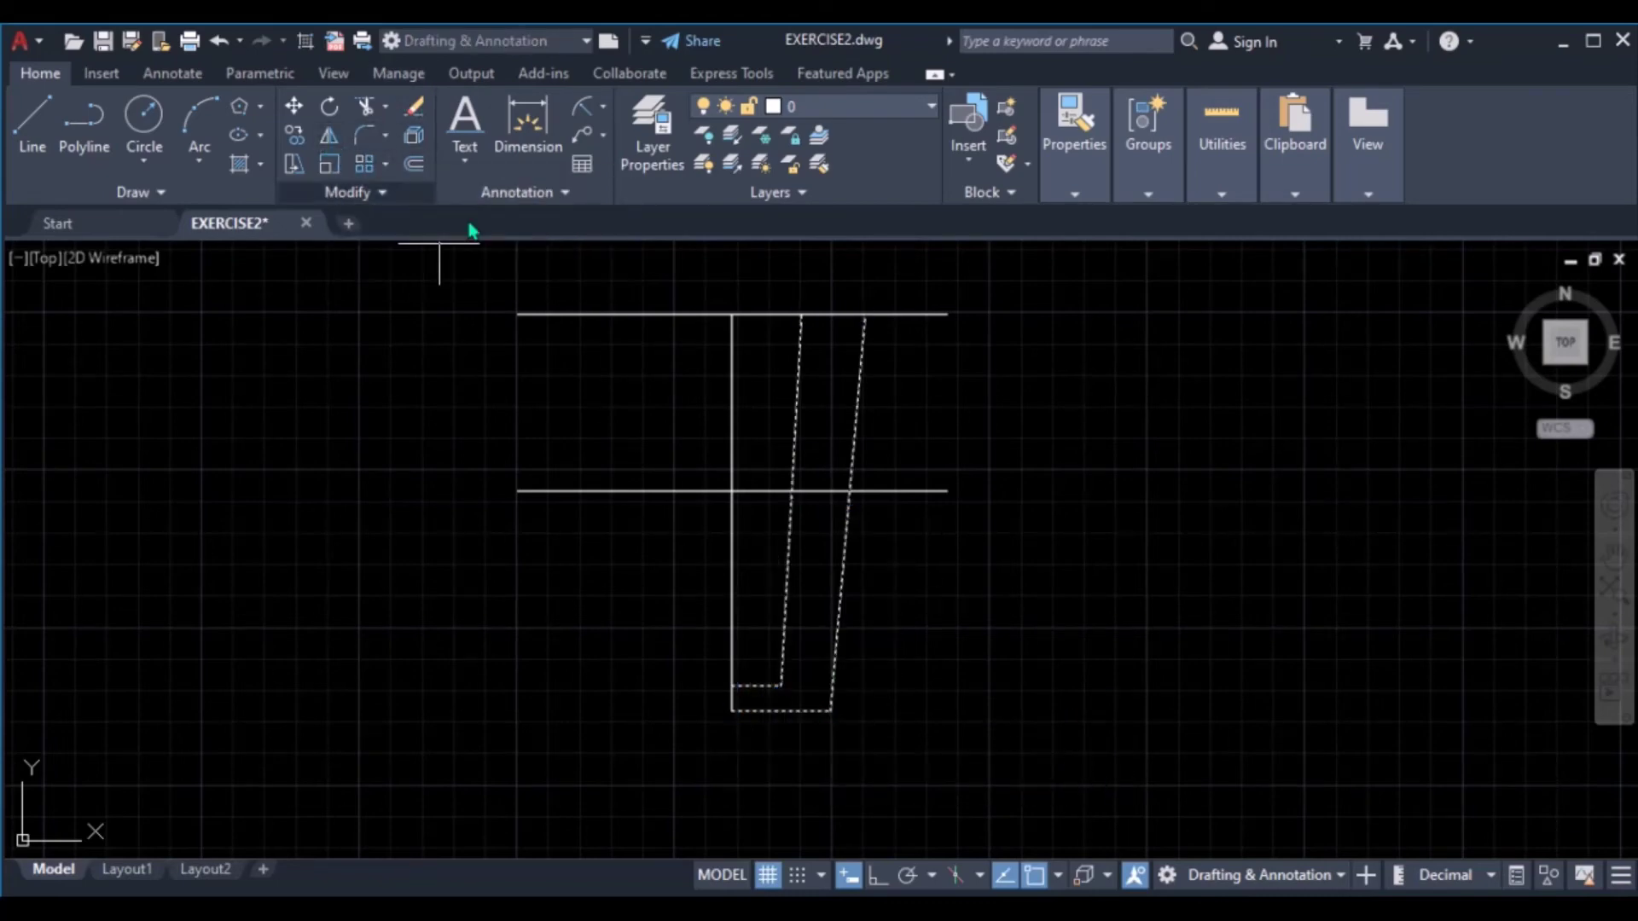
pyautogui.click(732, 686)
pyautogui.click(733, 317)
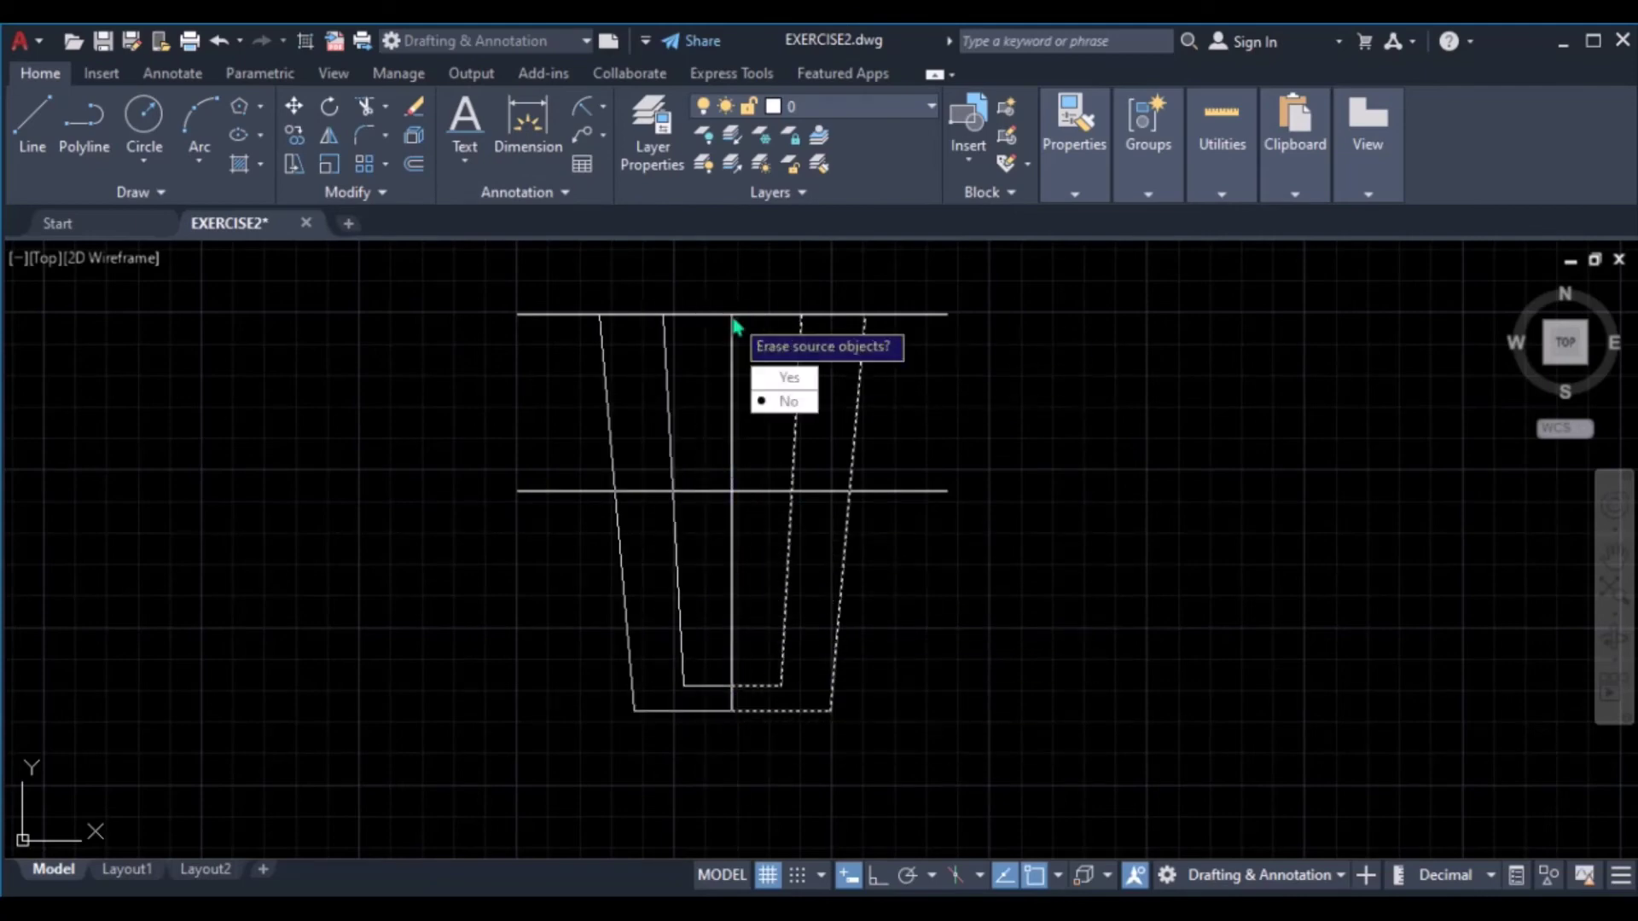
pyautogui.click(785, 401)
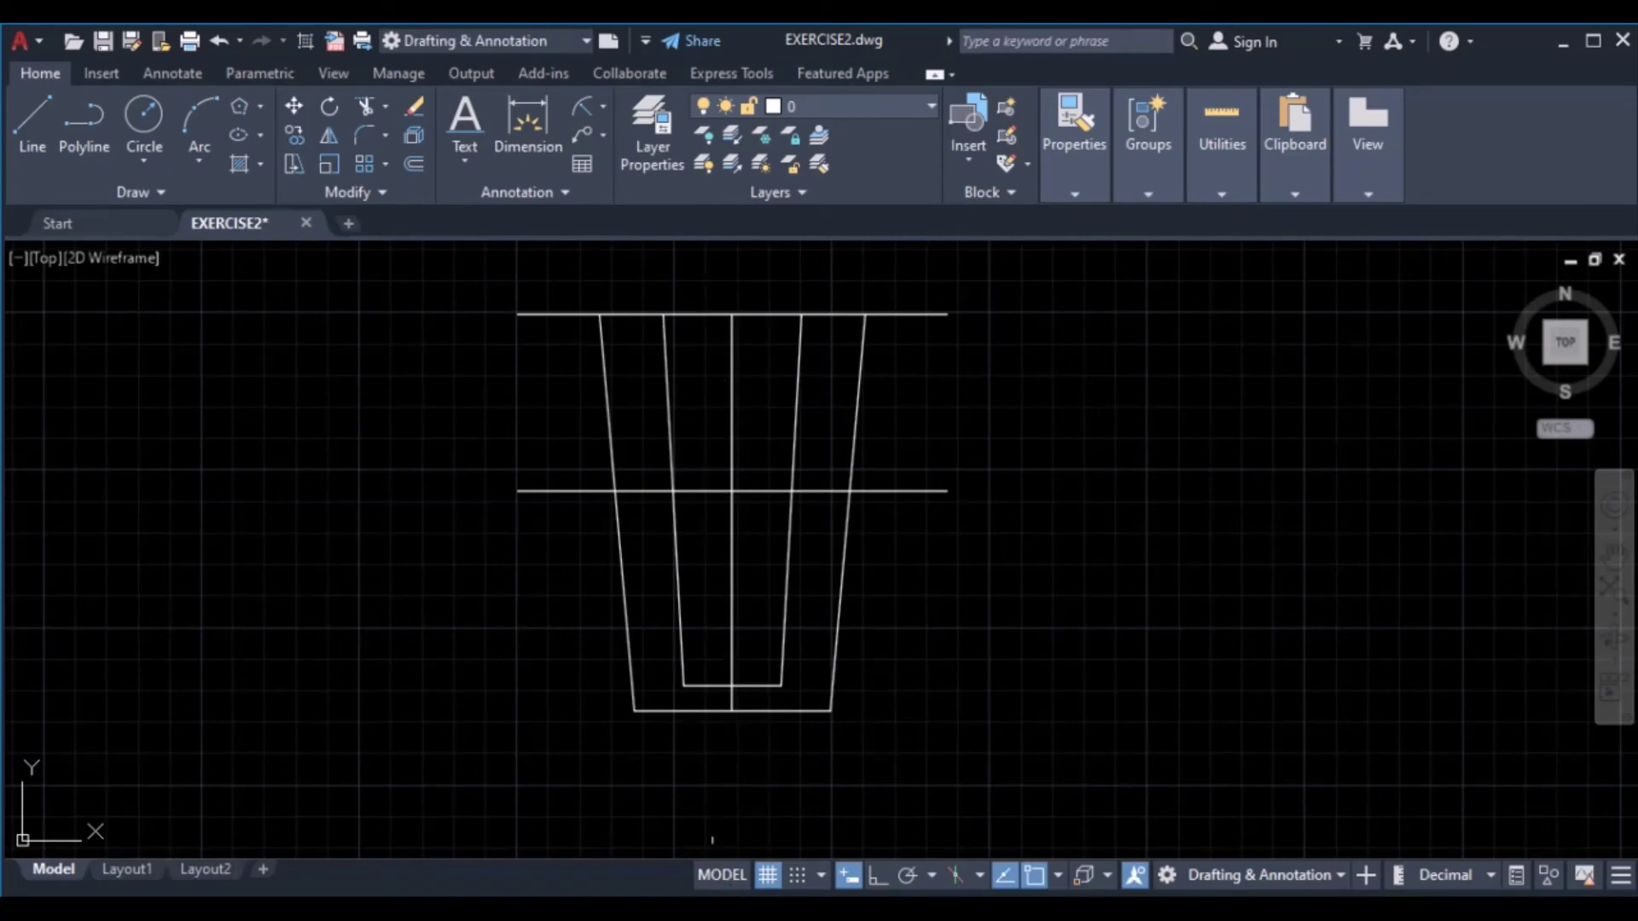
# Offset the top horizontal line of the tapered body upward by 14 to form the flange thickness
pyautogui.moveTo(621, 911)
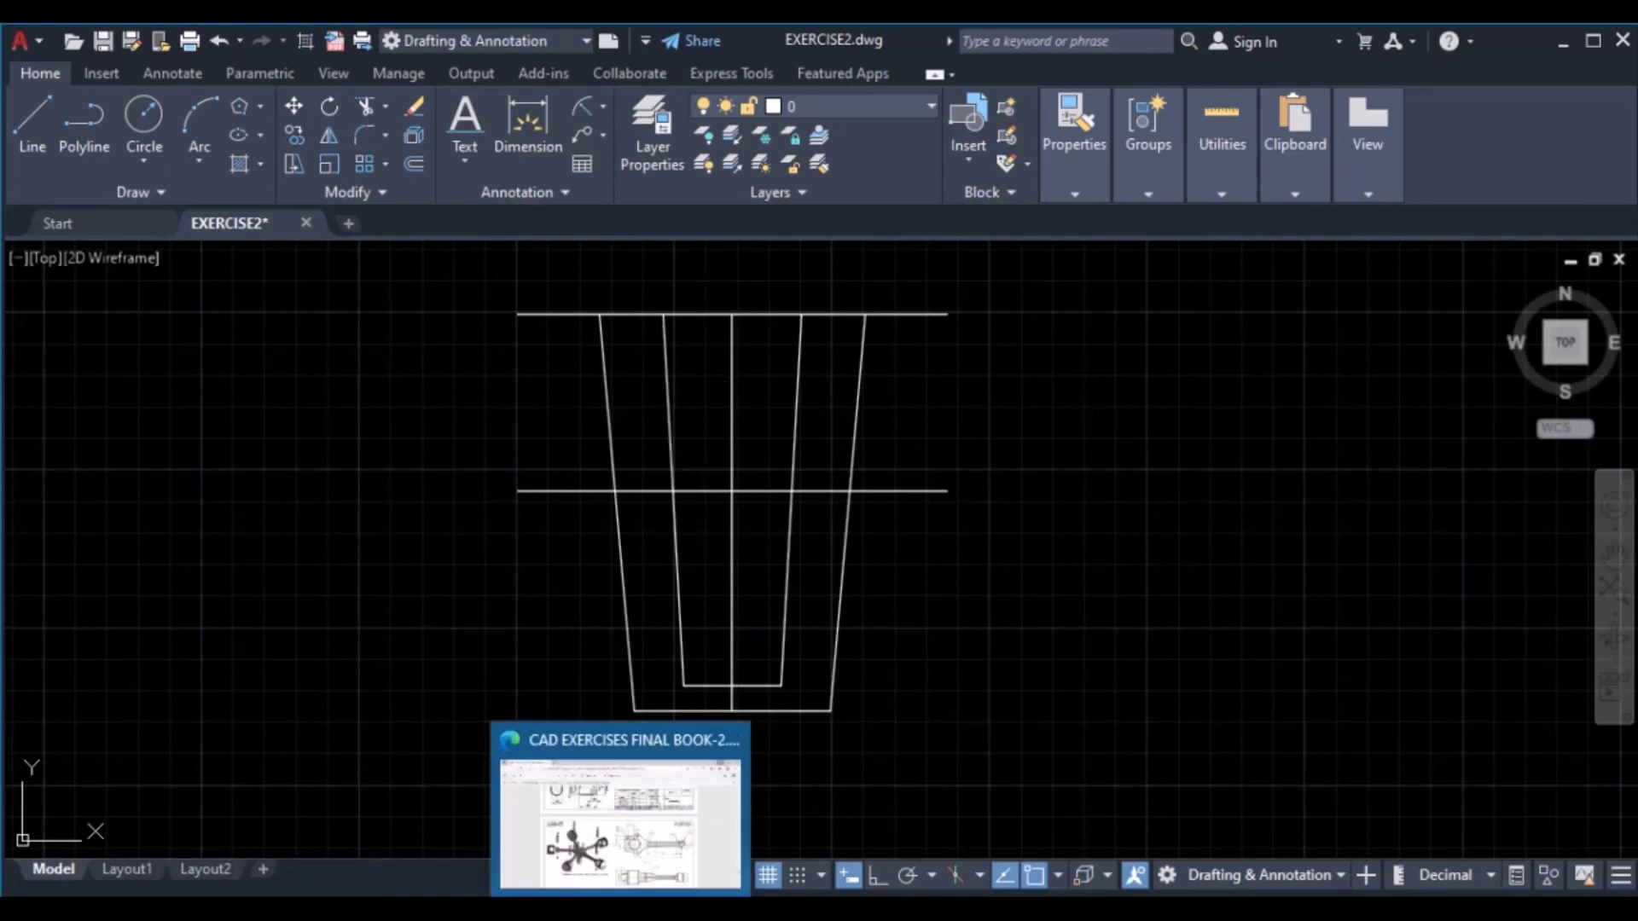
pyautogui.moveTo(724, 509); pyautogui.dragTo(734, 575, button='middle')
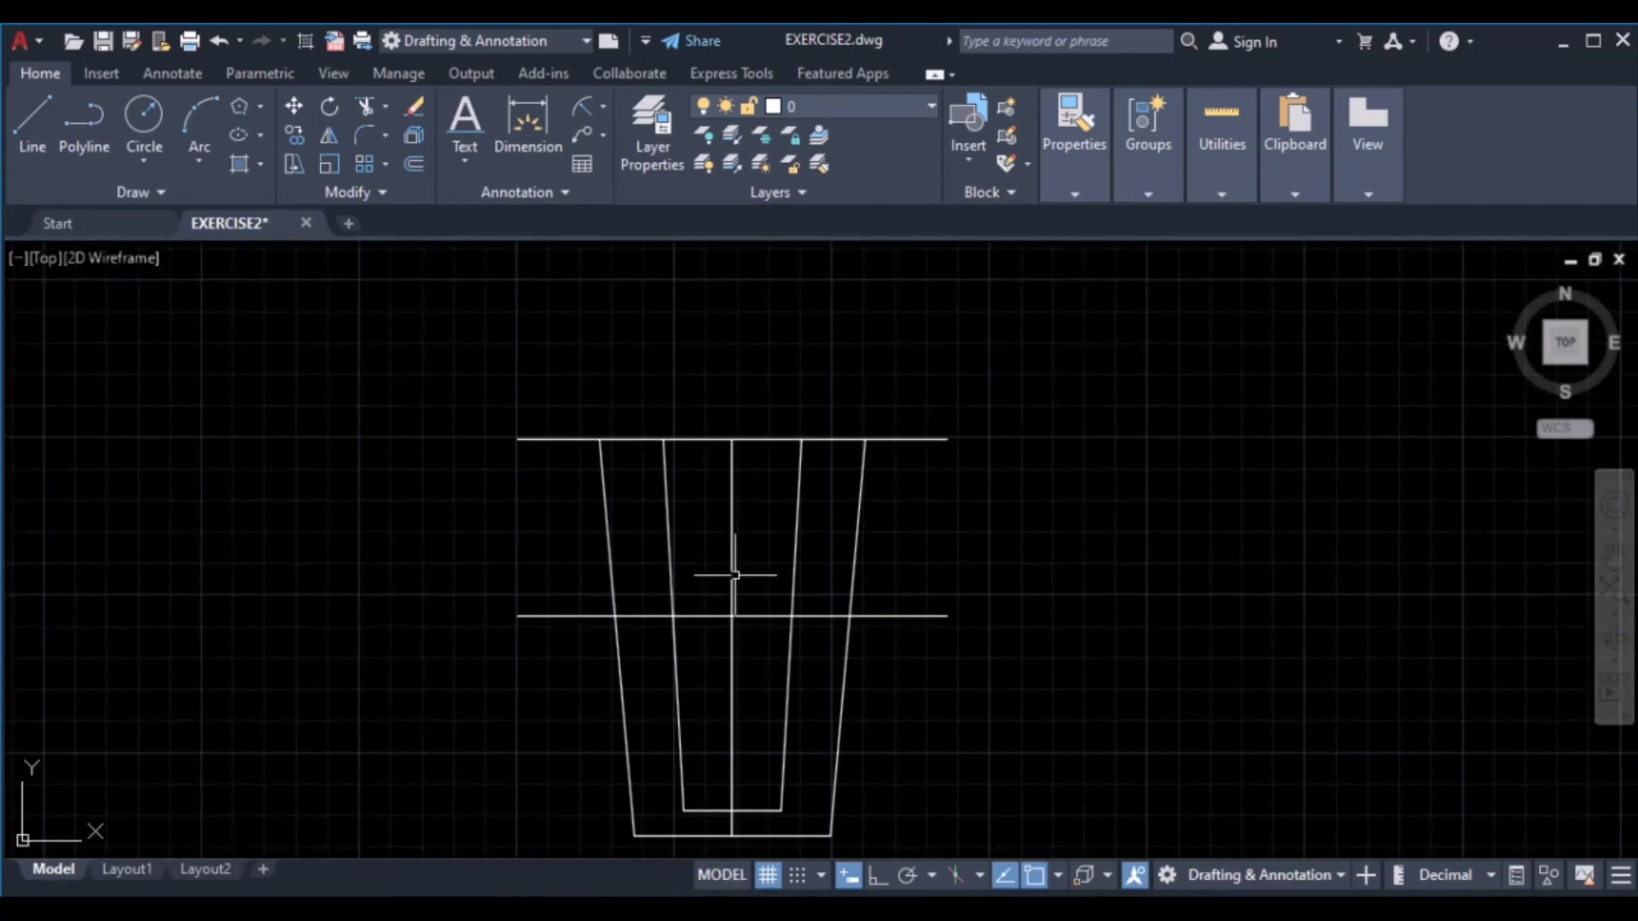
pyautogui.scroll(-4, 628, 557)
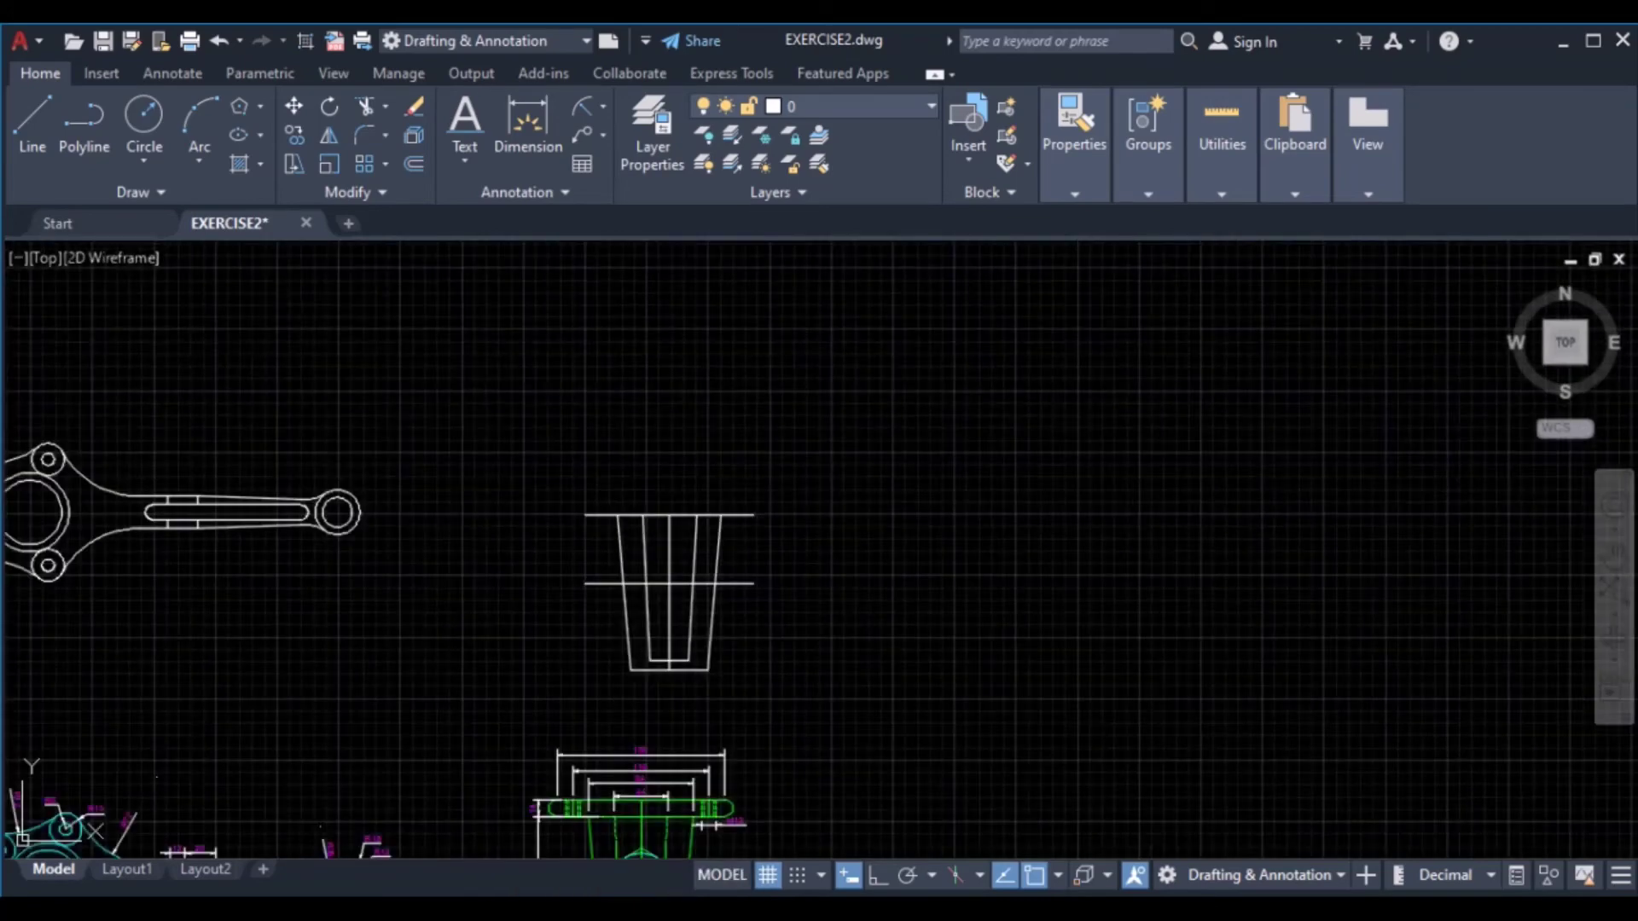
pyautogui.moveTo(628, 557); pyautogui.dragTo(708, 358, button='middle')
pyautogui.scroll(5, 678, 610)
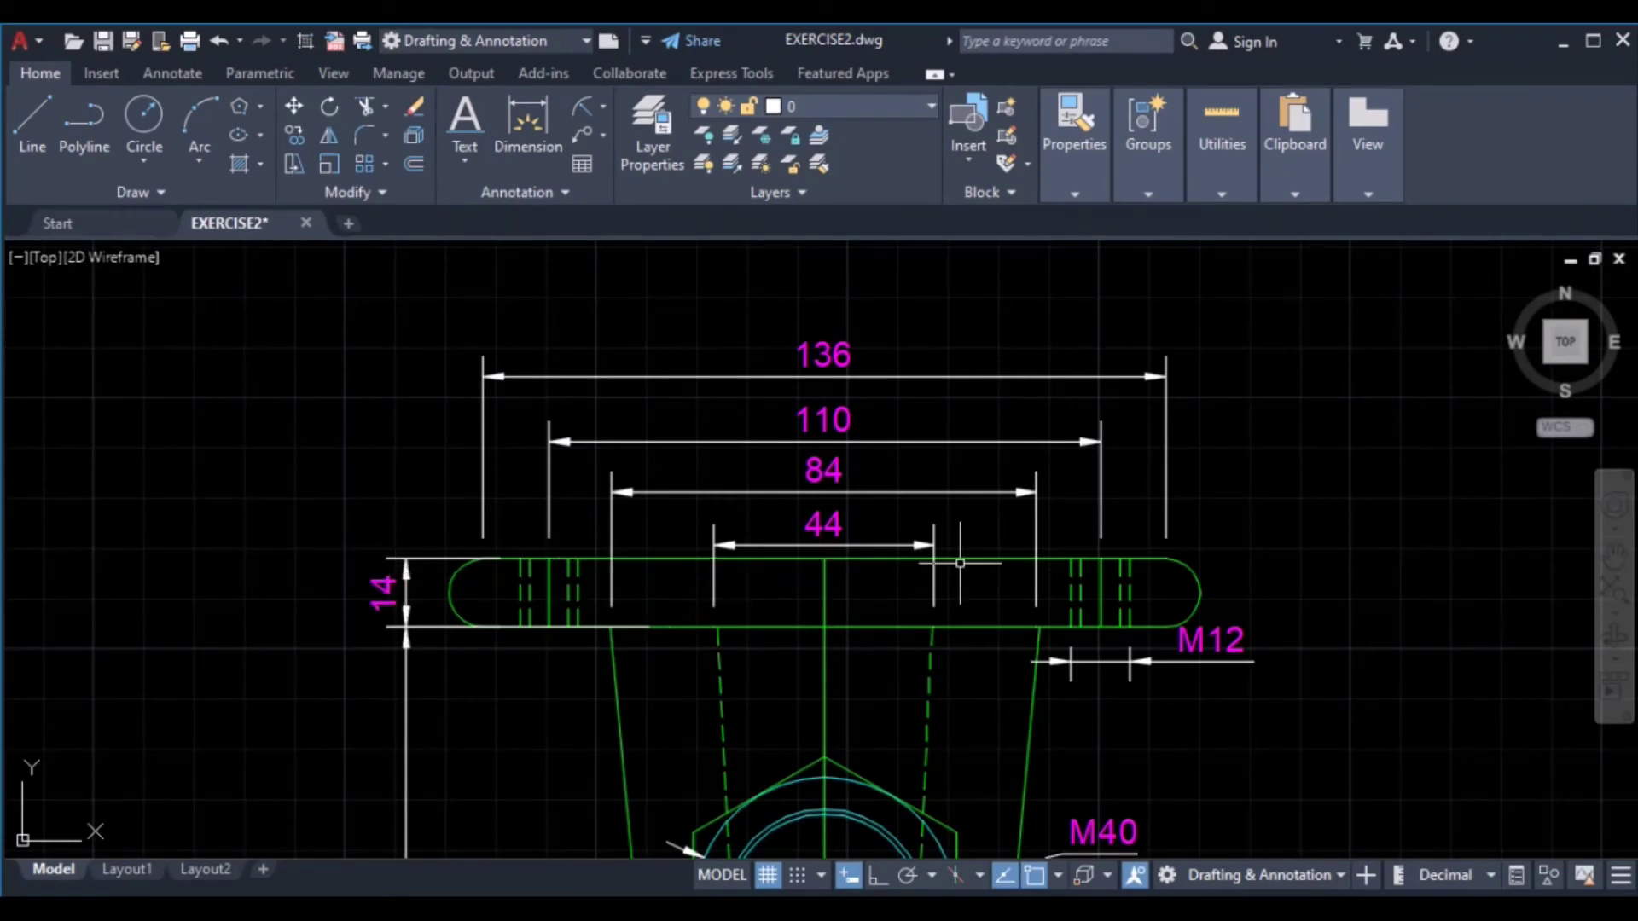
pyautogui.scroll(-4, 742, 481)
pyautogui.moveTo(751, 384); pyautogui.dragTo(736, 639, button='middle')
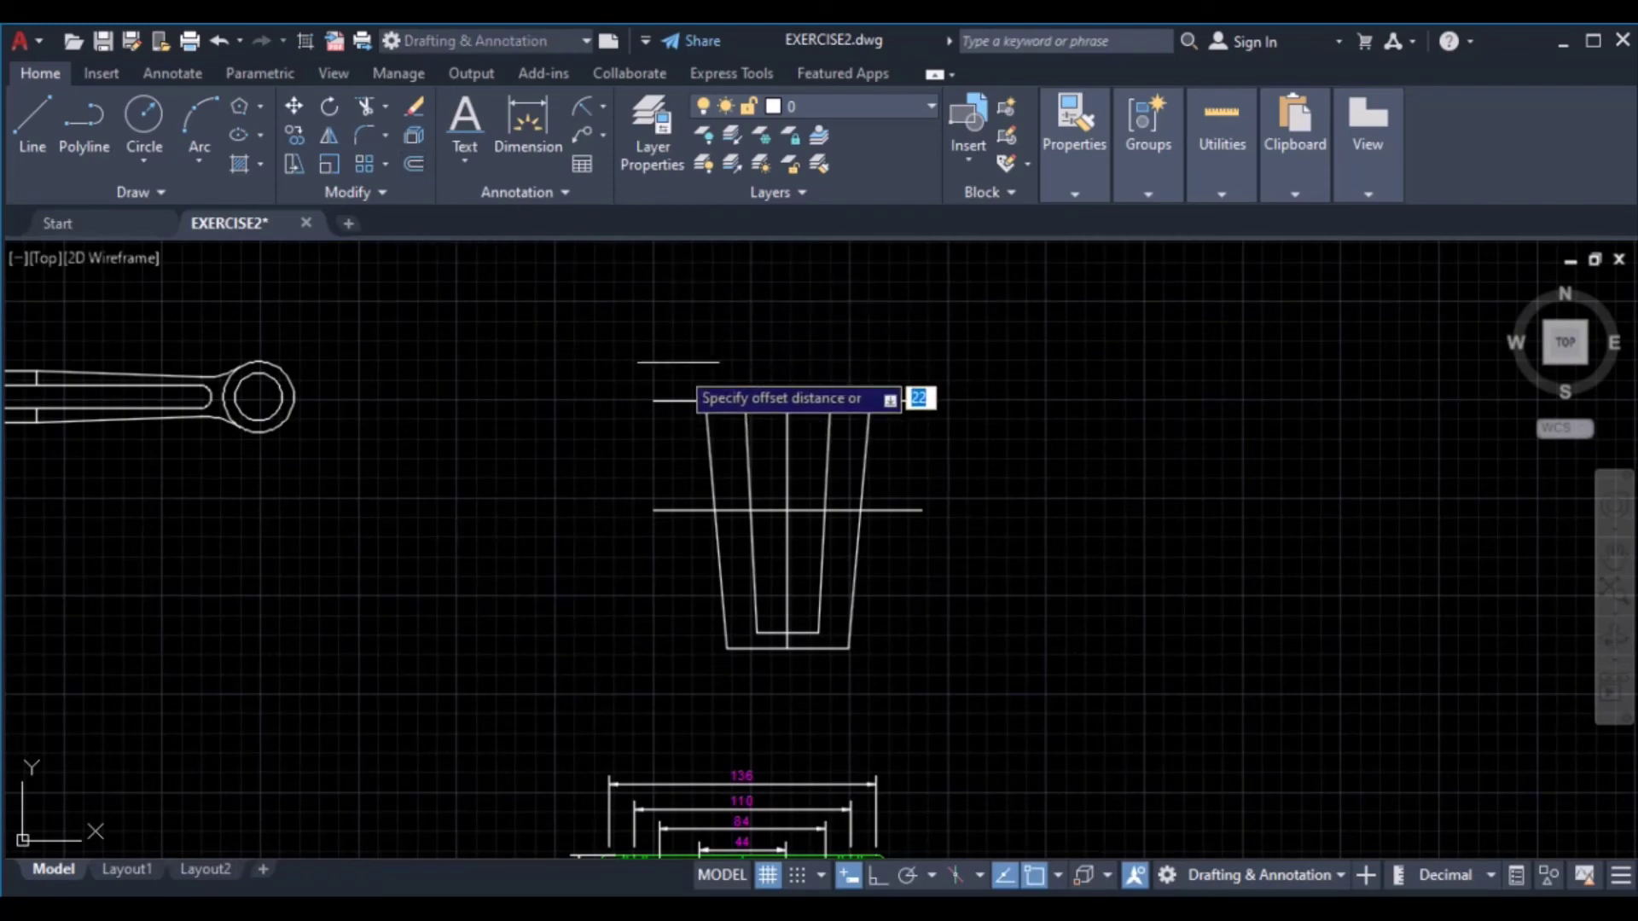
pyautogui.write('4')
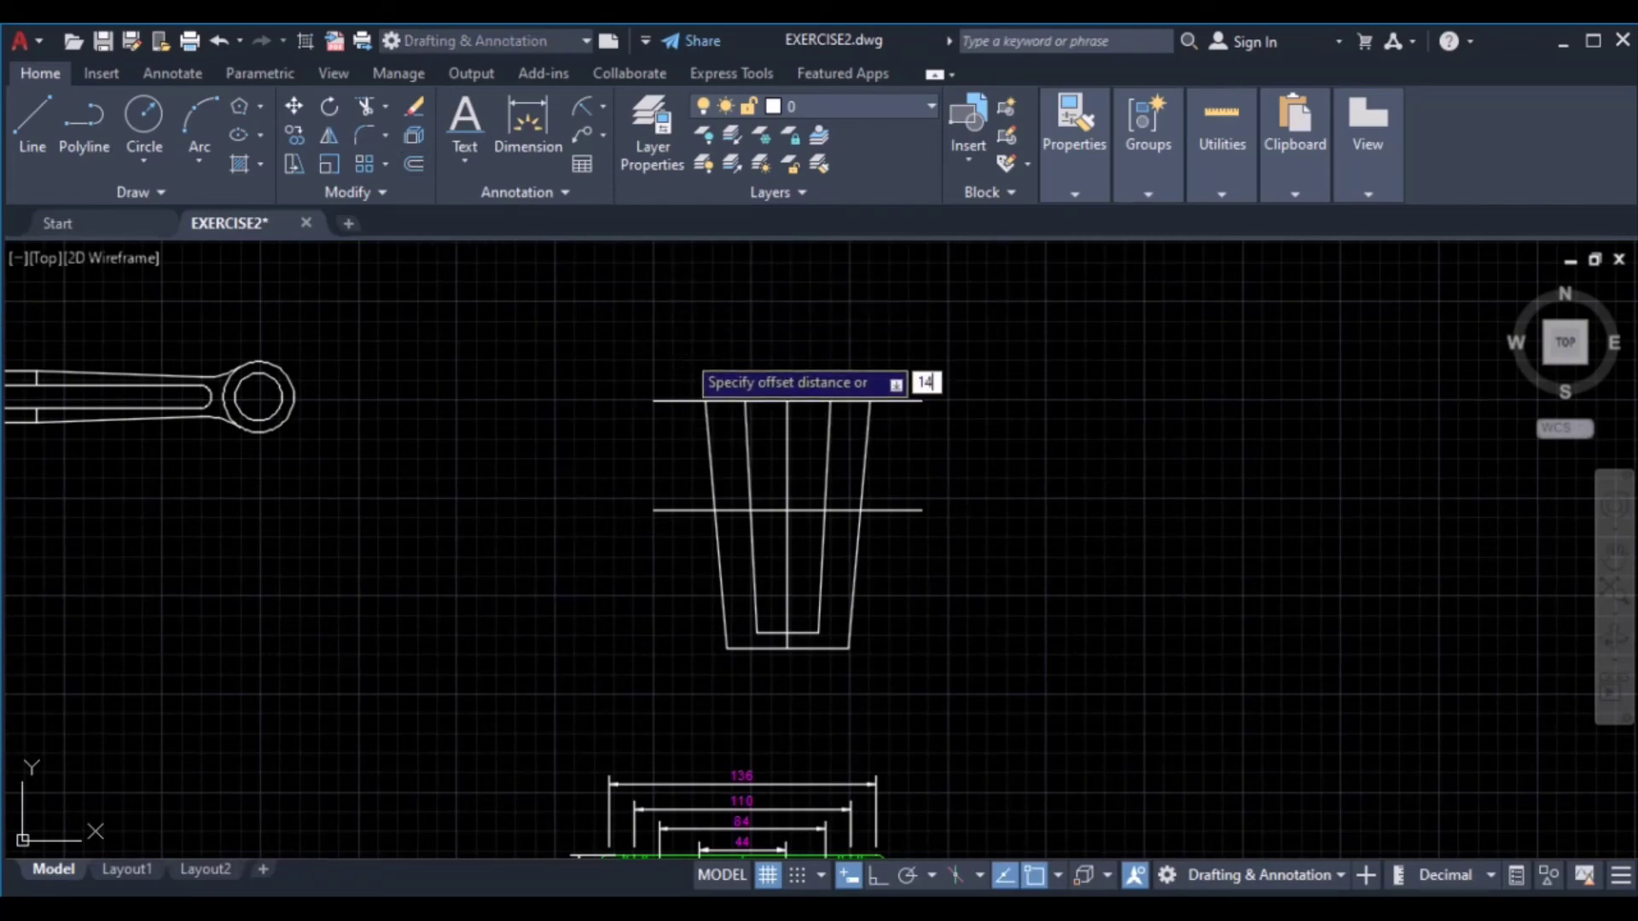
pyautogui.press('Return')
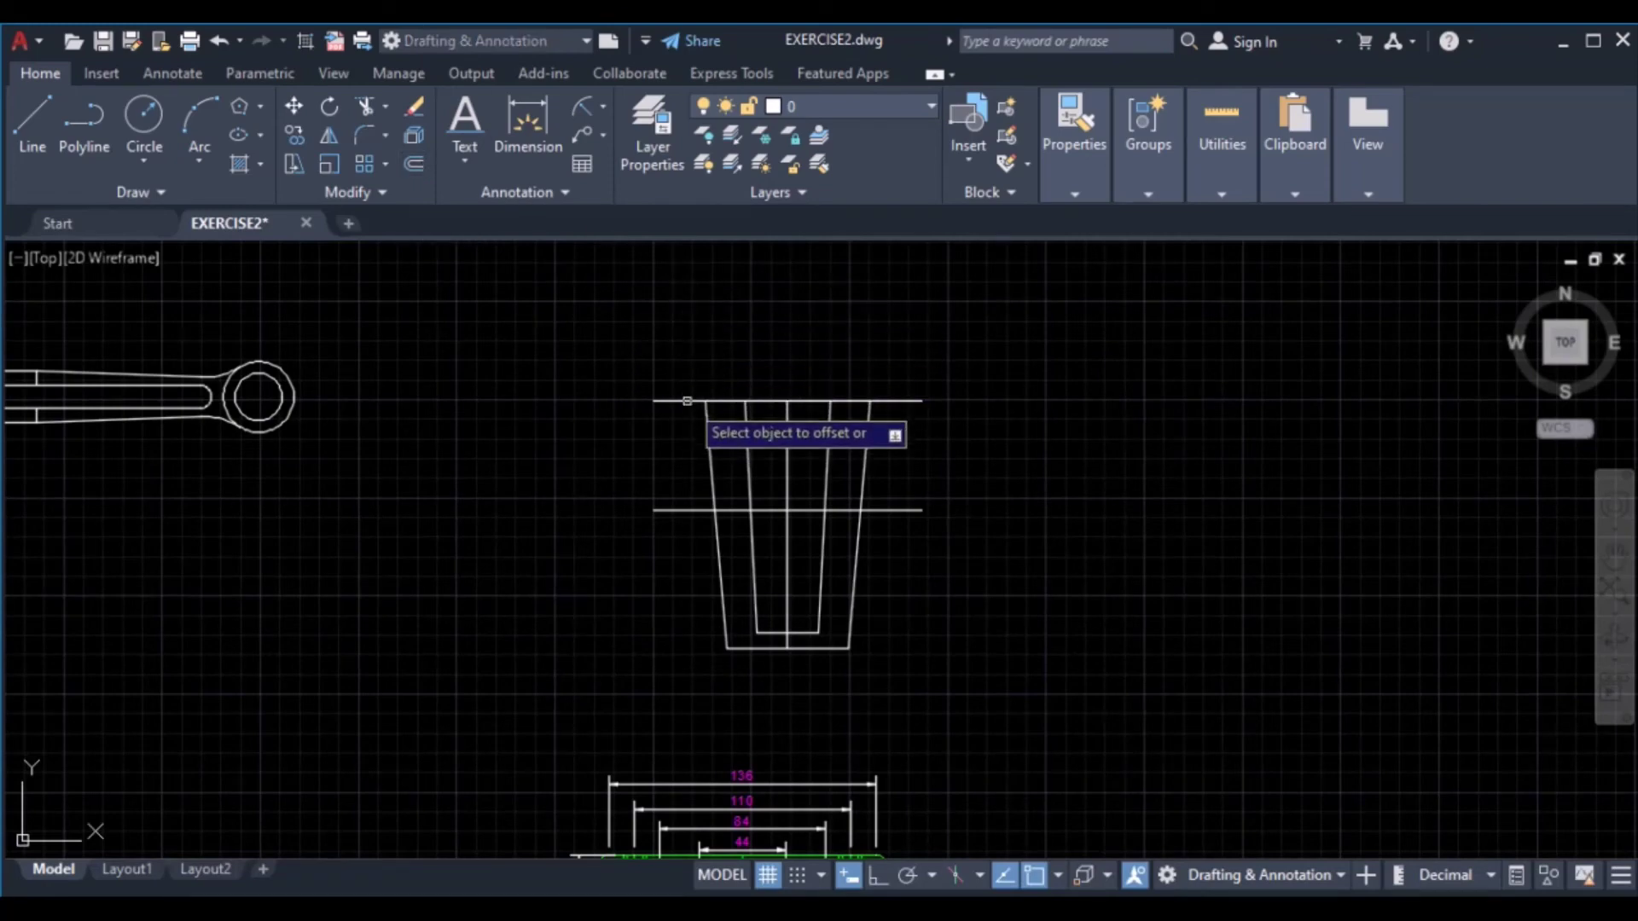
pyautogui.click(686, 398)
pyautogui.click(691, 350)
# Examine the flange widths, thickness and rounded ends in the dimensioned reference view
pyautogui.scroll(-2, 720, 537)
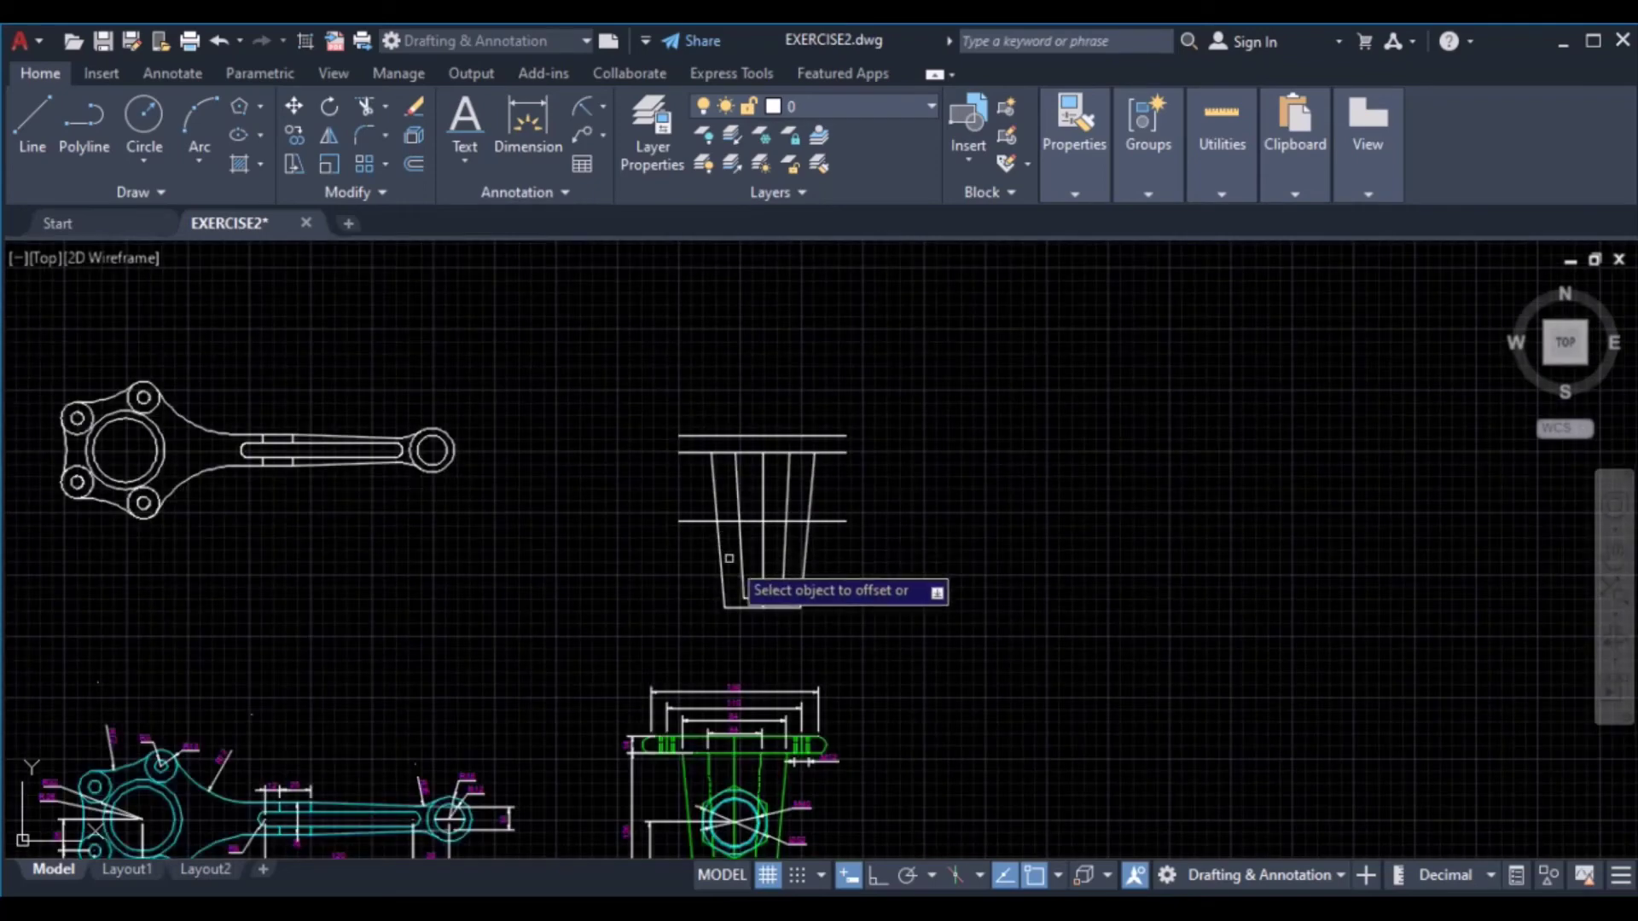
pyautogui.scroll(1, 785, 448)
pyautogui.click(790, 543)
pyautogui.scroll(3, 791, 542)
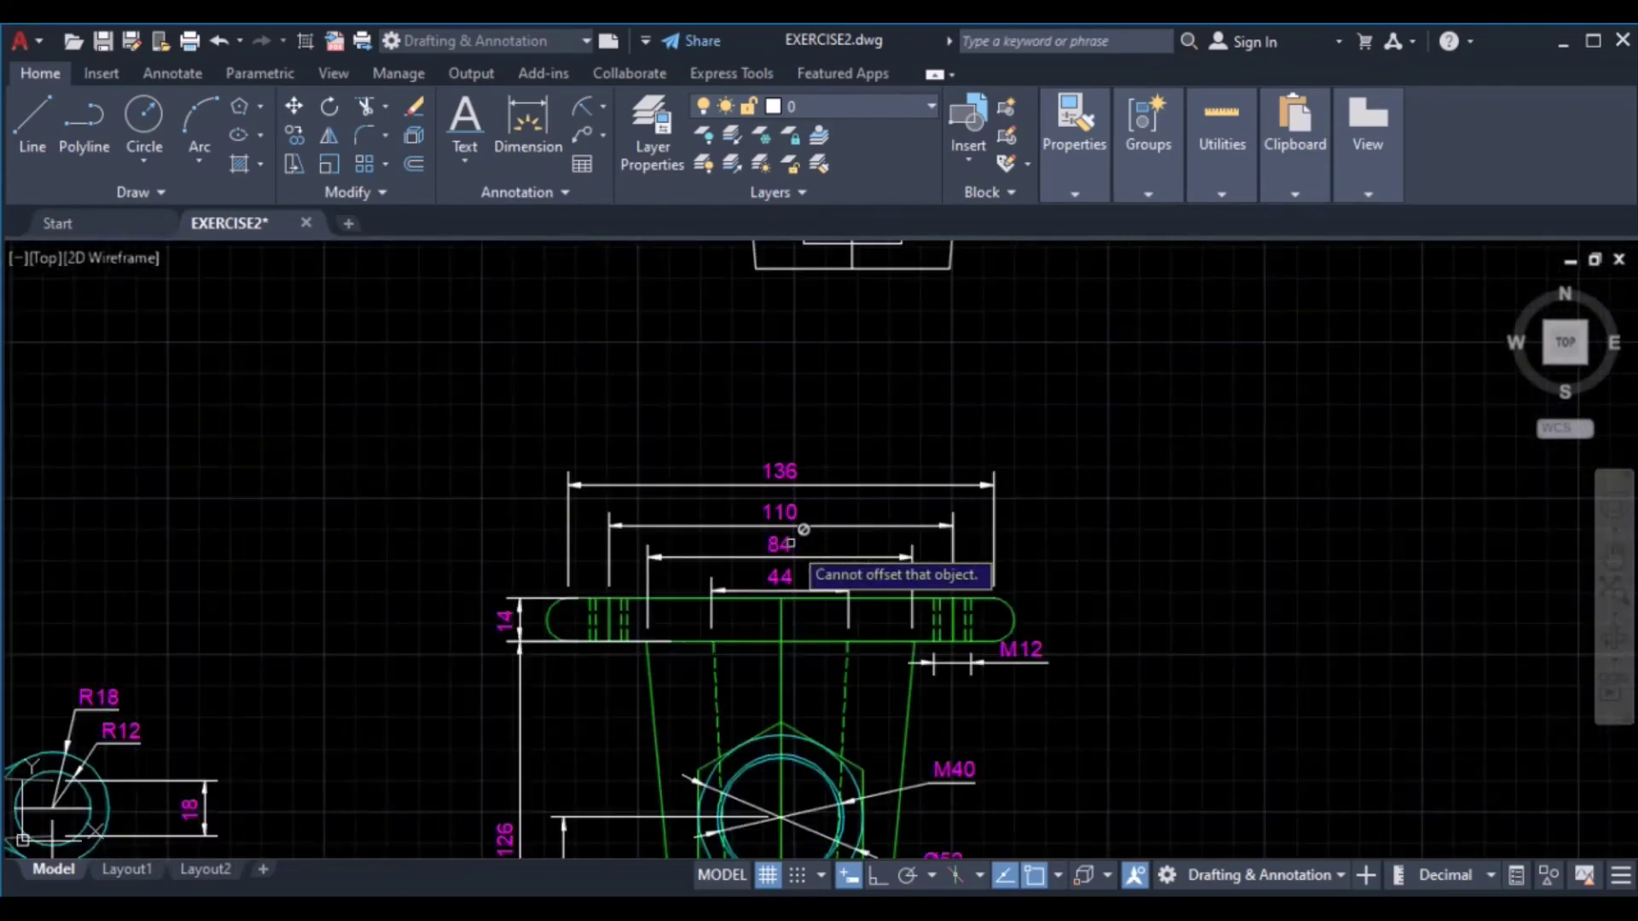
pyautogui.click(789, 482)
pyautogui.scroll(-2, 770, 526)
pyautogui.scroll(-2, 771, 526)
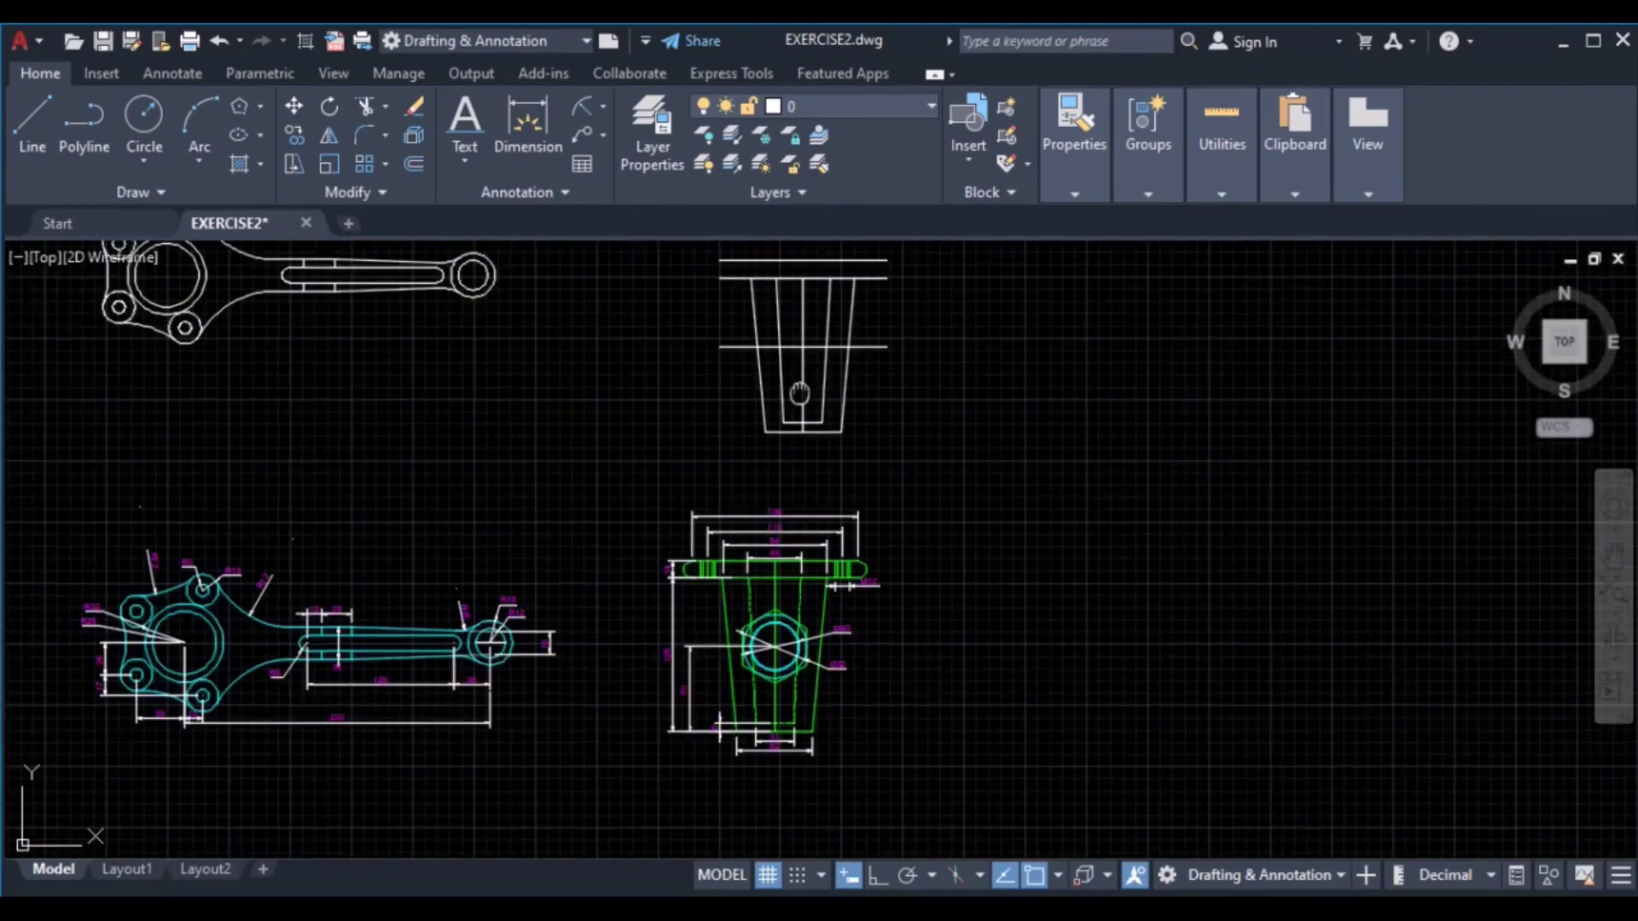
pyautogui.scroll(4, 777, 567)
pyautogui.scroll(-2, 624, 500)
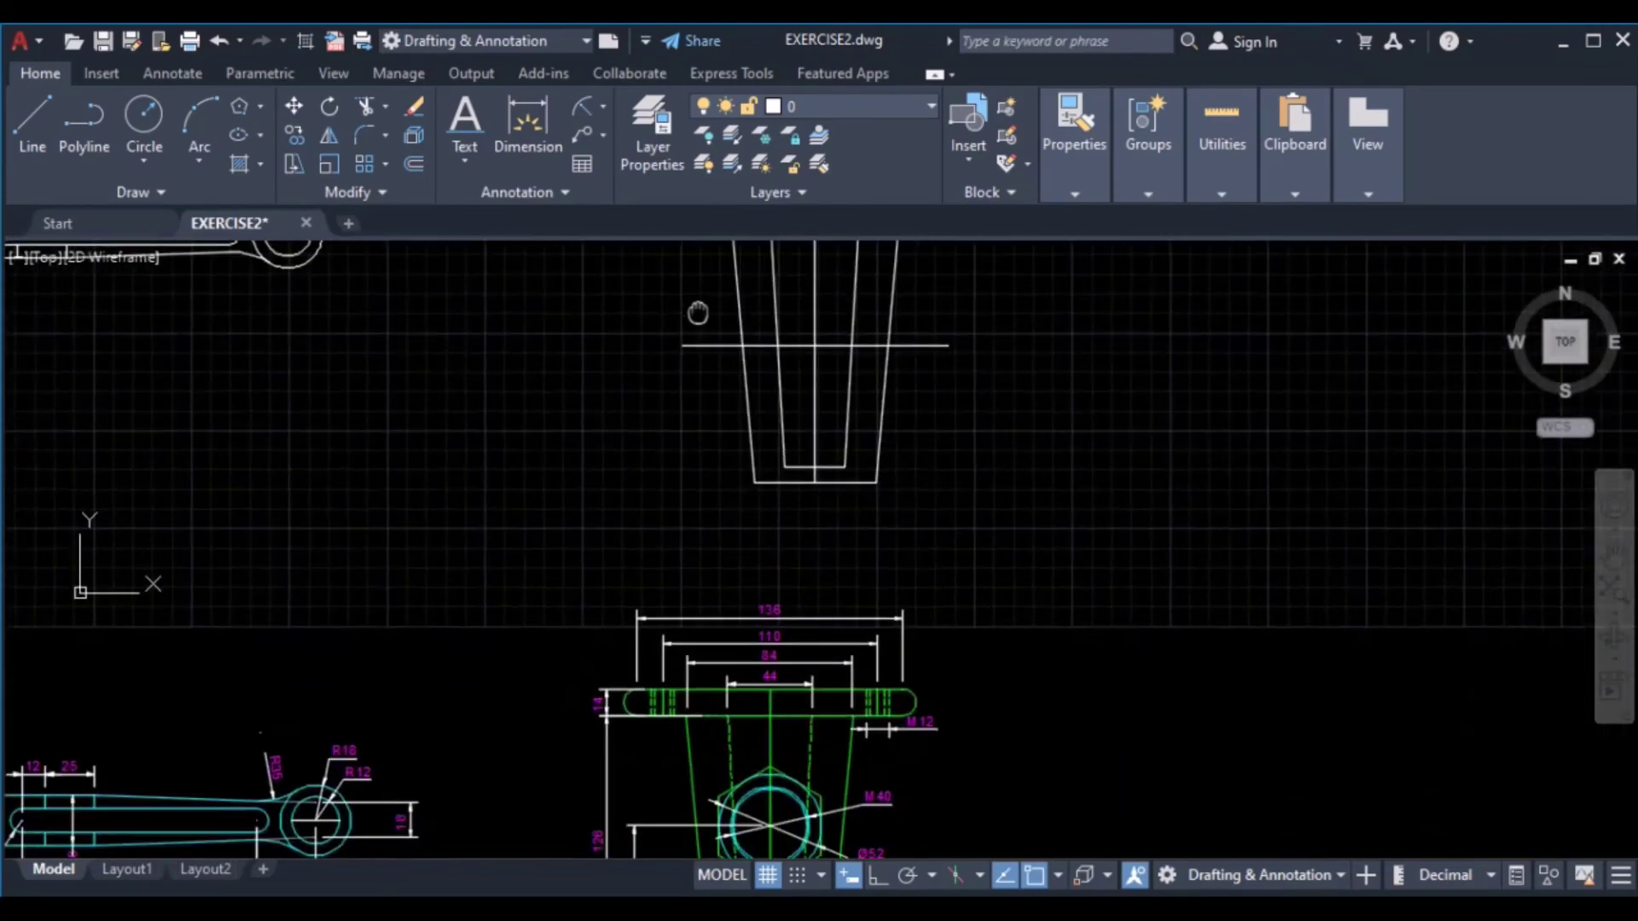
pyautogui.scroll(2, 634, 682)
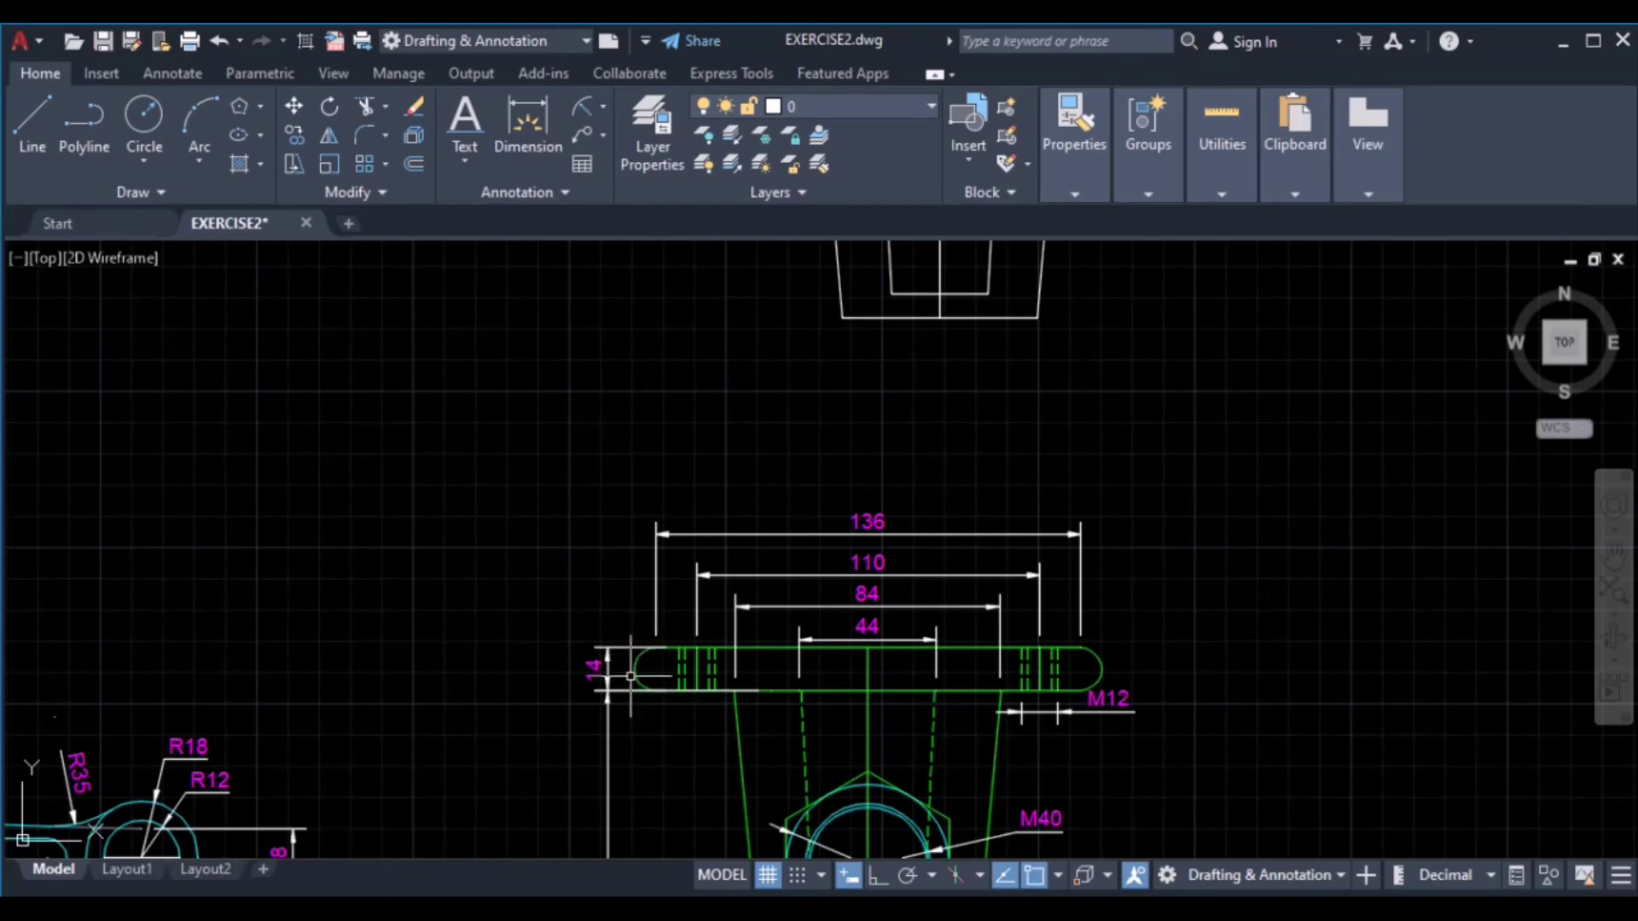
pyautogui.scroll(3, 630, 676)
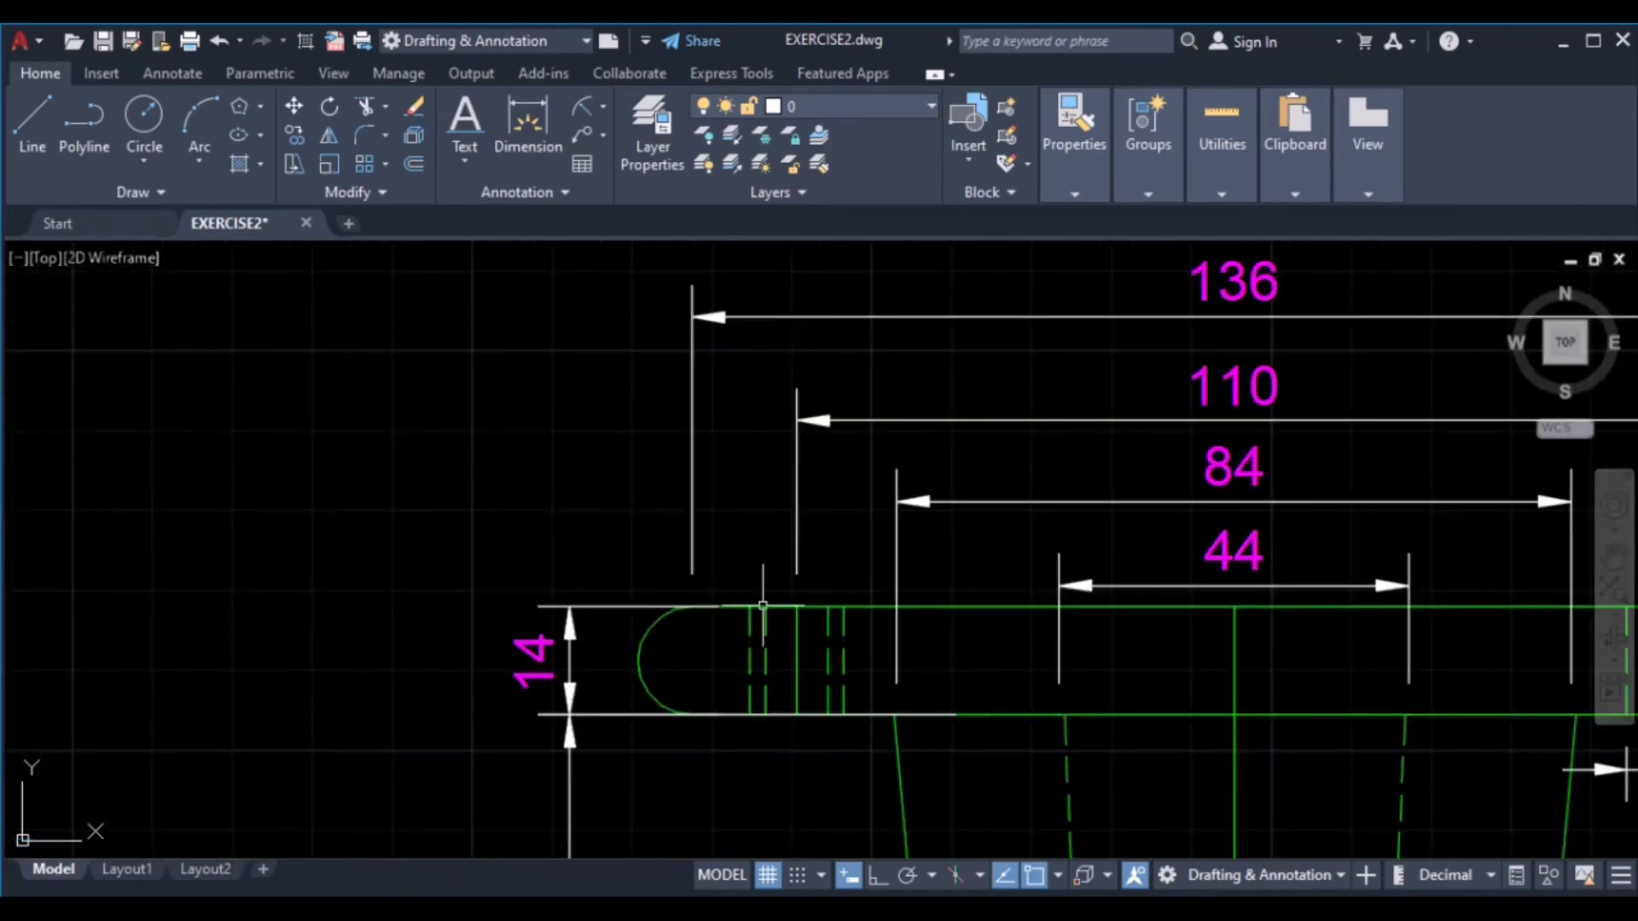
pyautogui.scroll(-5, 734, 606)
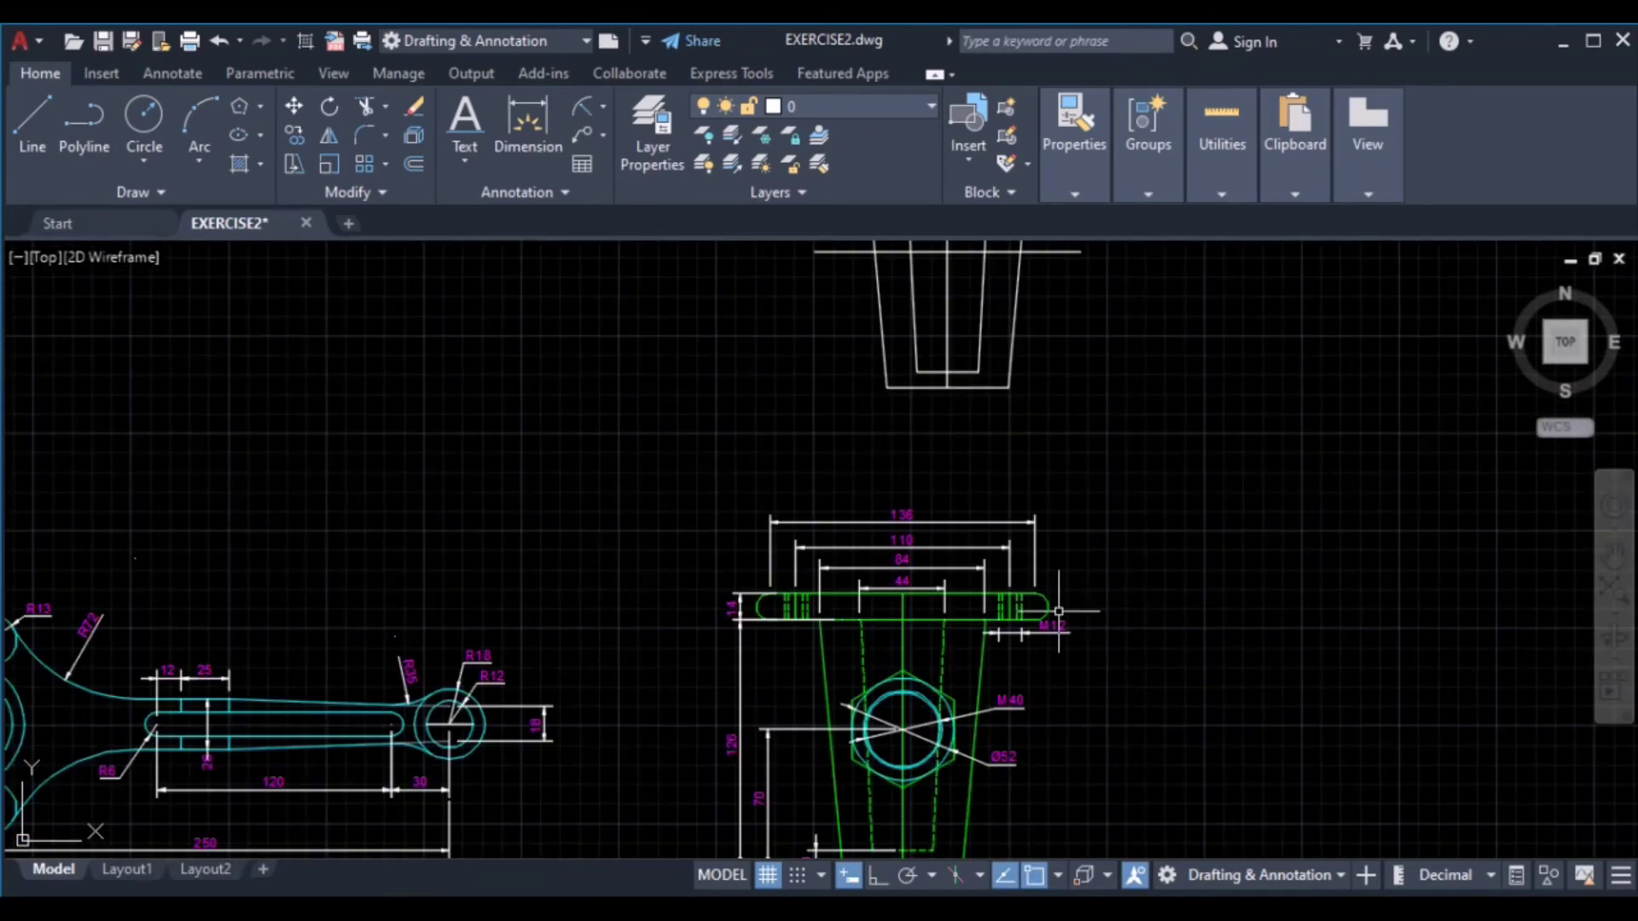
# Draw a 2-point circle of diameter 14 between the left endpoints of the two flange lines
pyautogui.moveTo(882, 310); pyautogui.dragTo(818, 529, button='middle')
pyautogui.scroll(2, 780, 519)
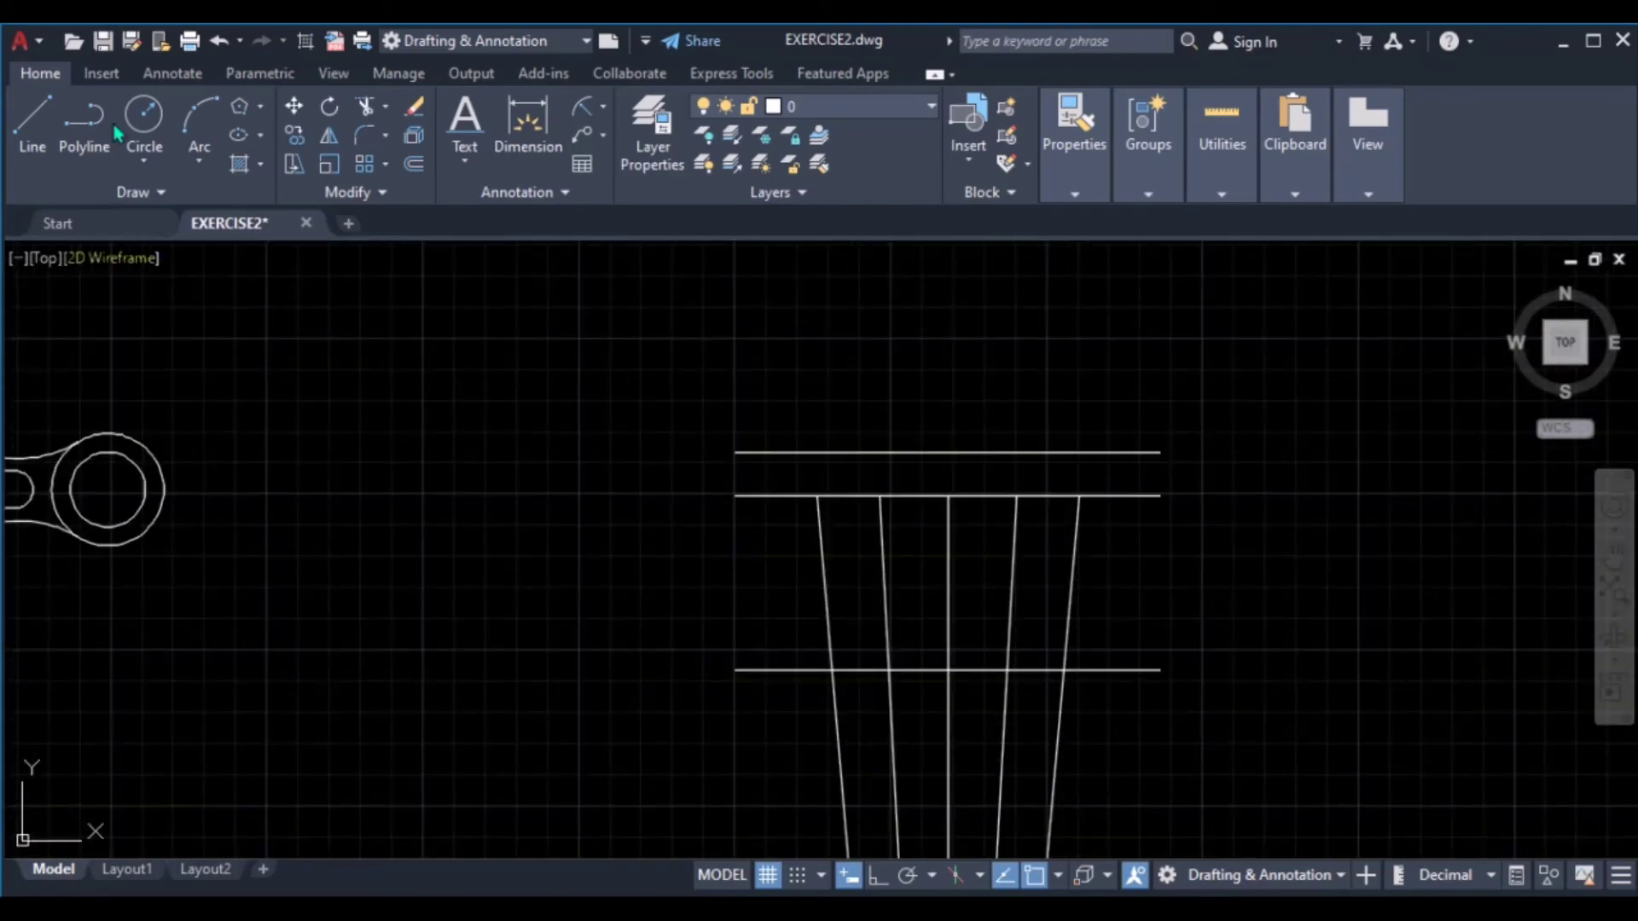
pyautogui.click(145, 162)
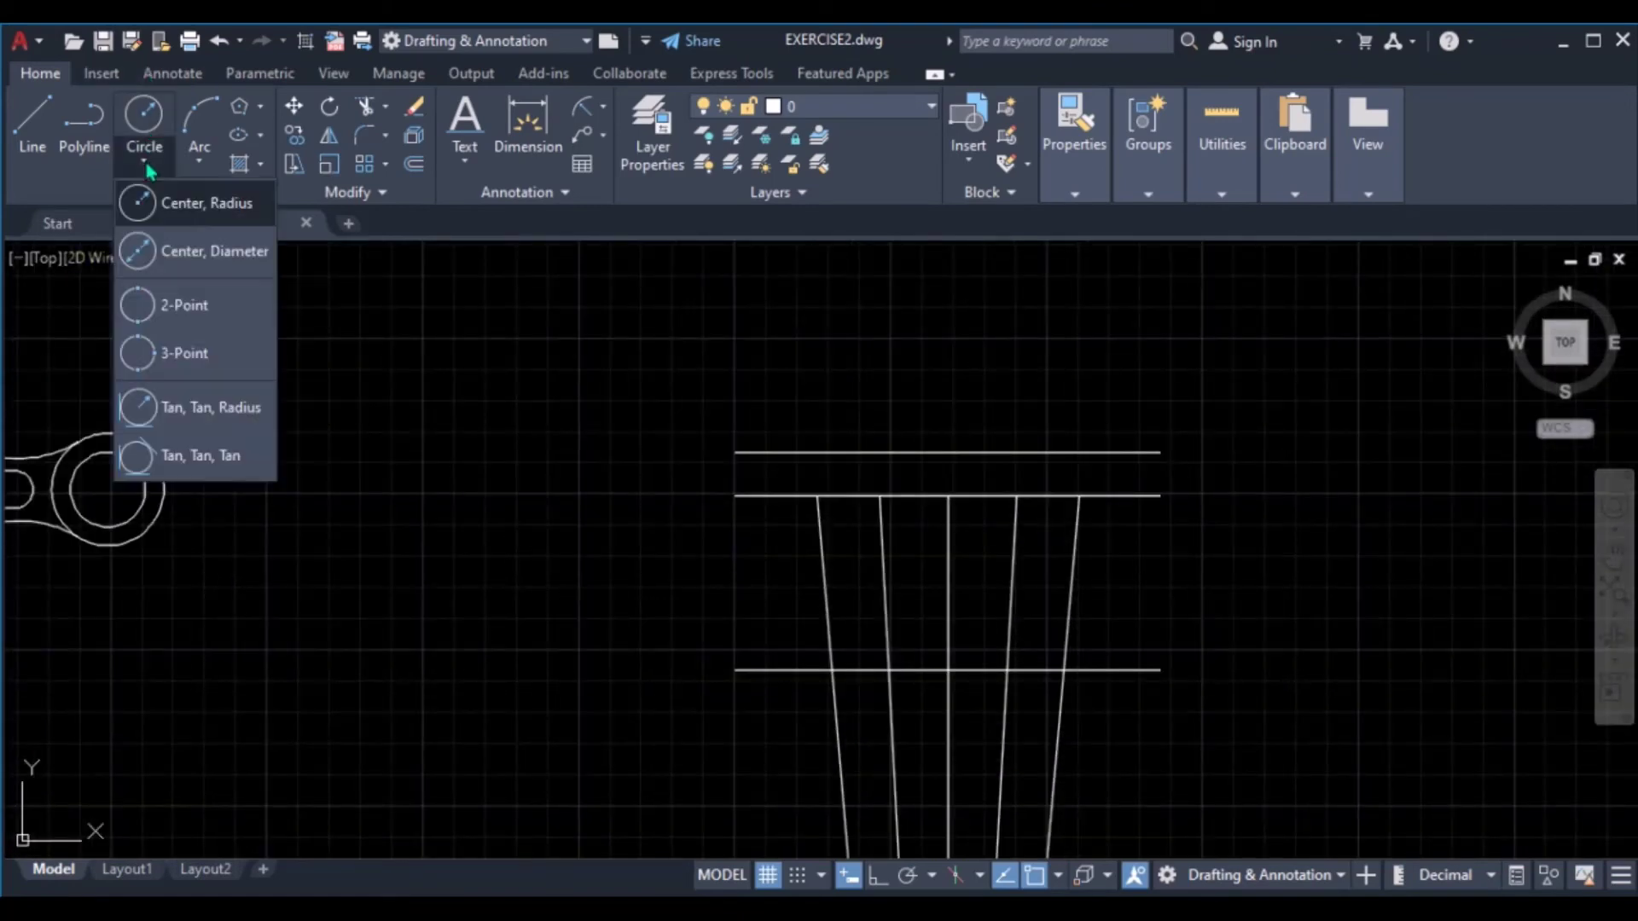
pyautogui.click(174, 325)
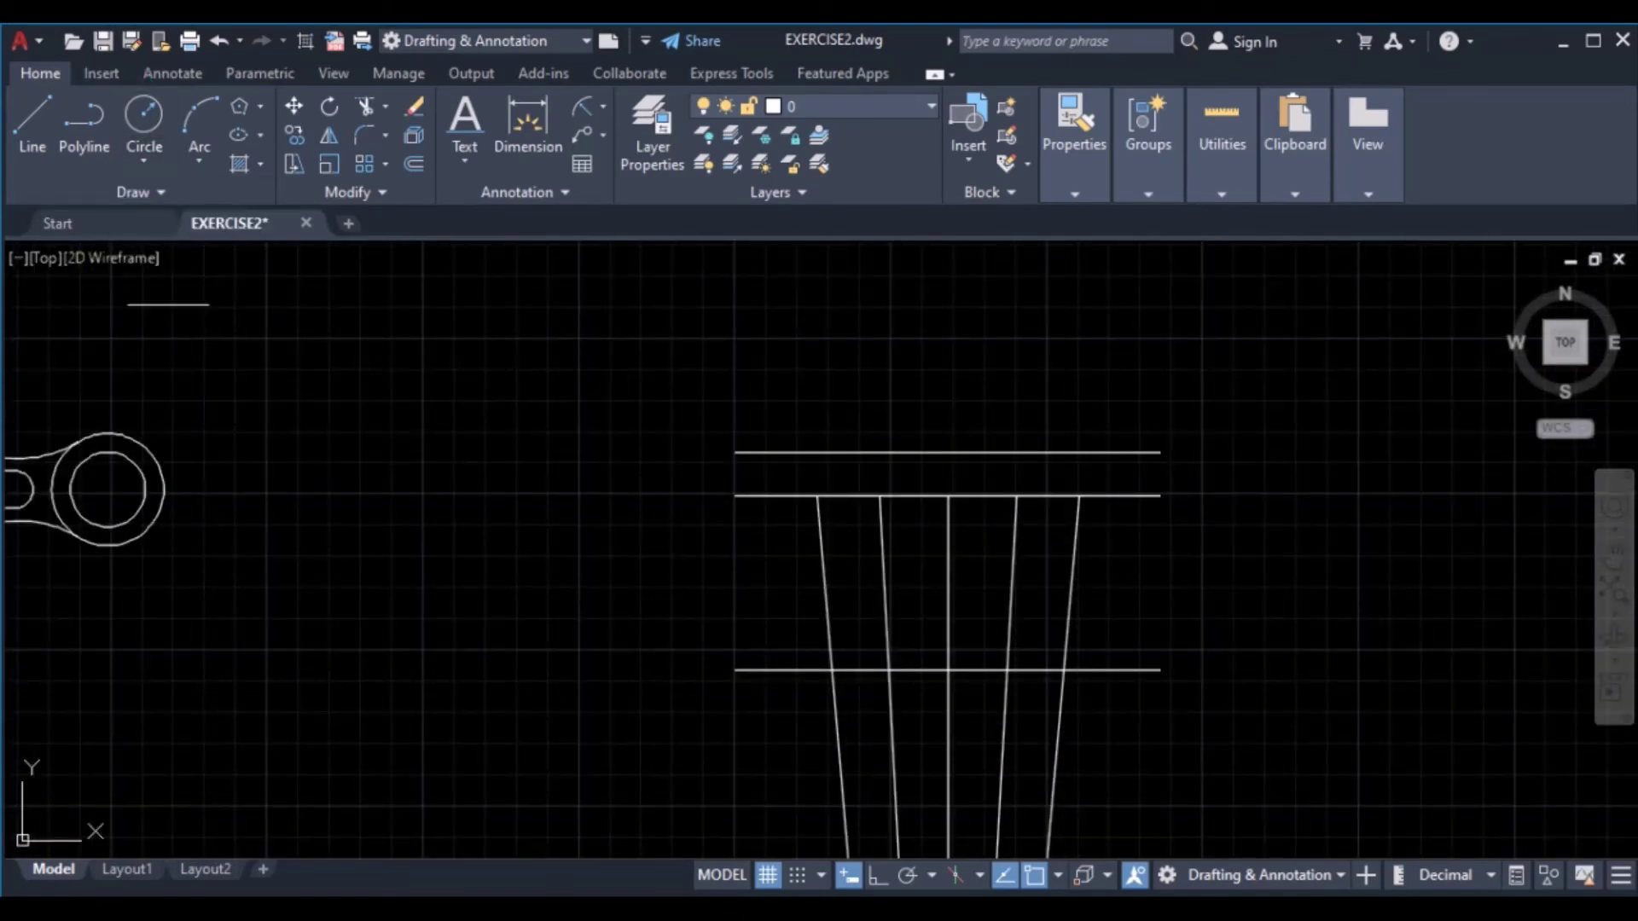
pyautogui.click(735, 453)
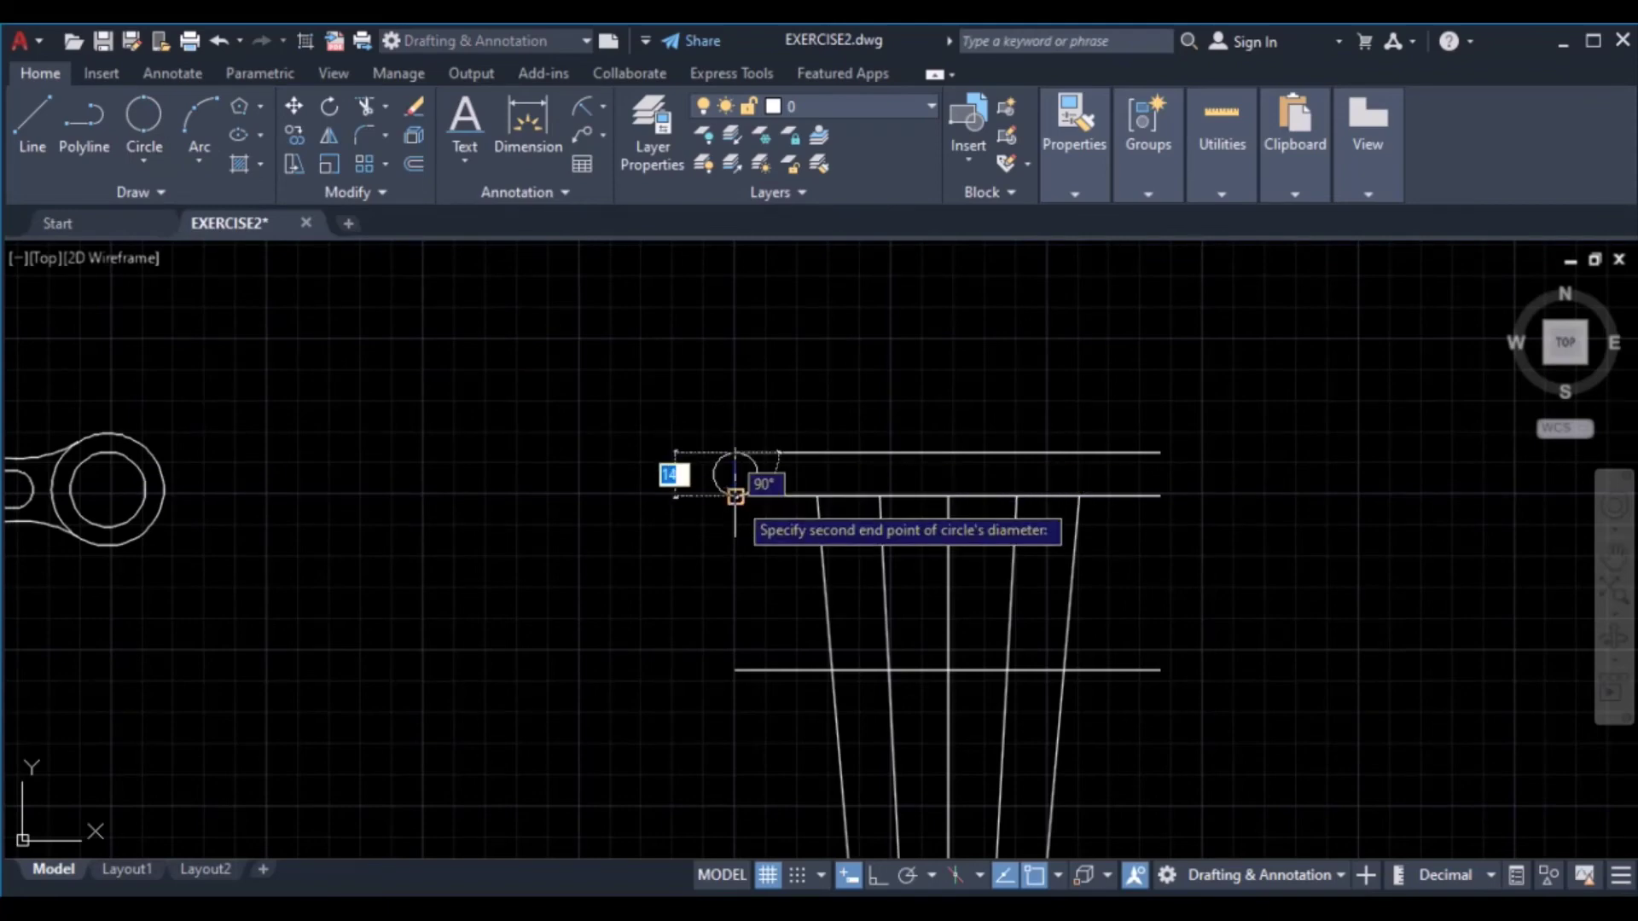
pyautogui.click(735, 498)
# Draw a matching 2-point circle of diameter 14 between the right endpoints of the two flange lines
pyautogui.press('Return')
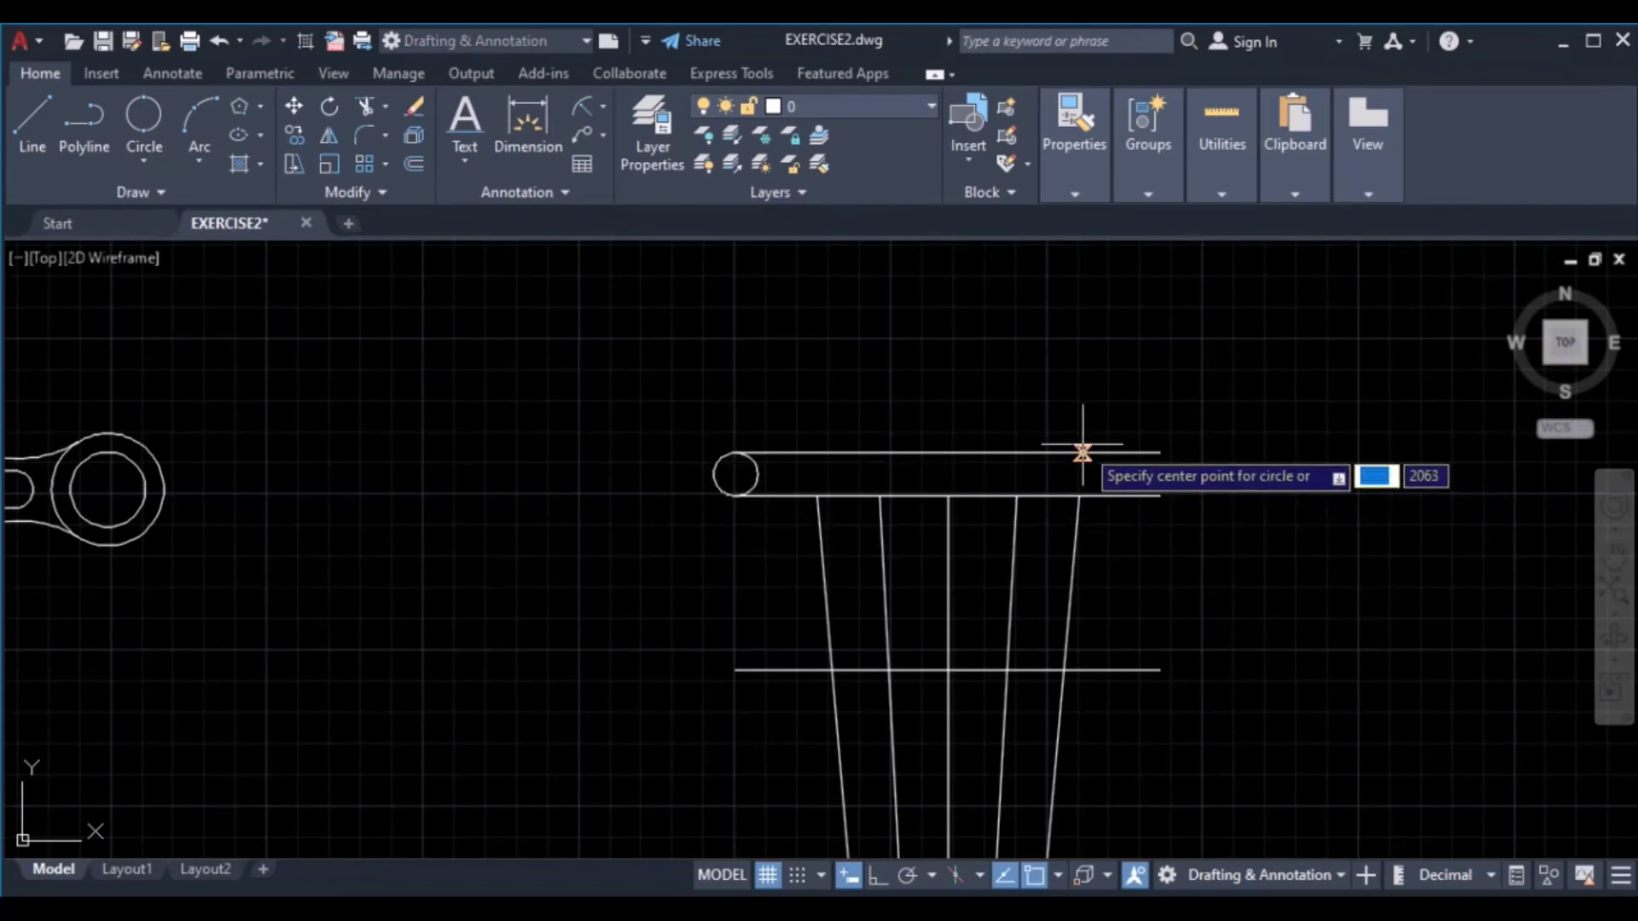
pyautogui.click(134, 123)
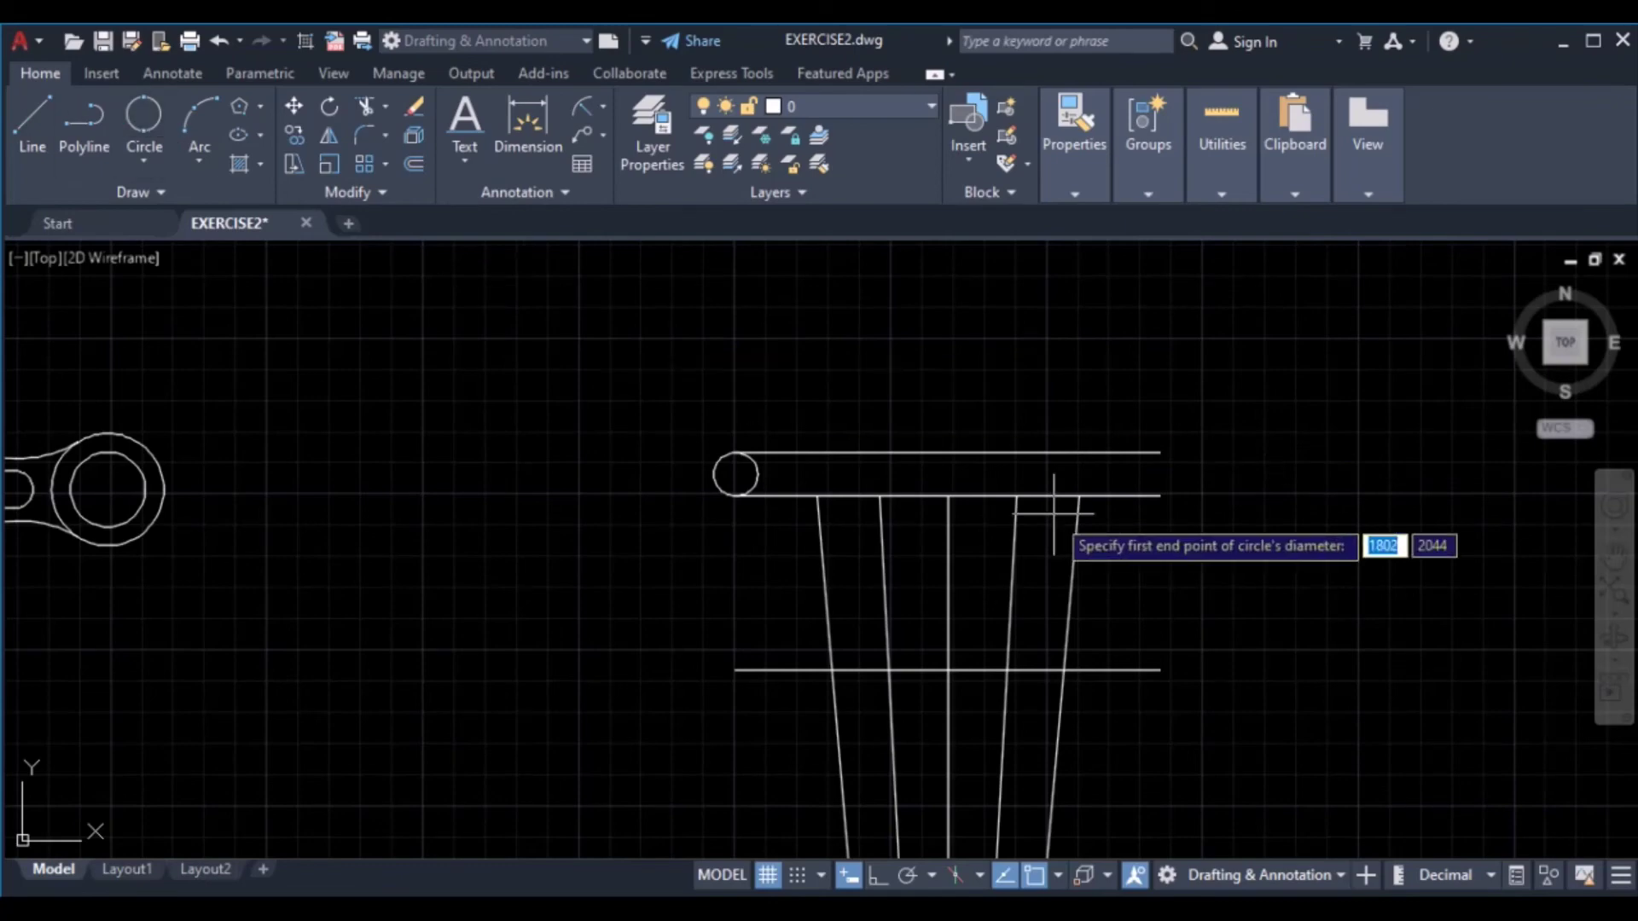
pyautogui.click(1159, 453)
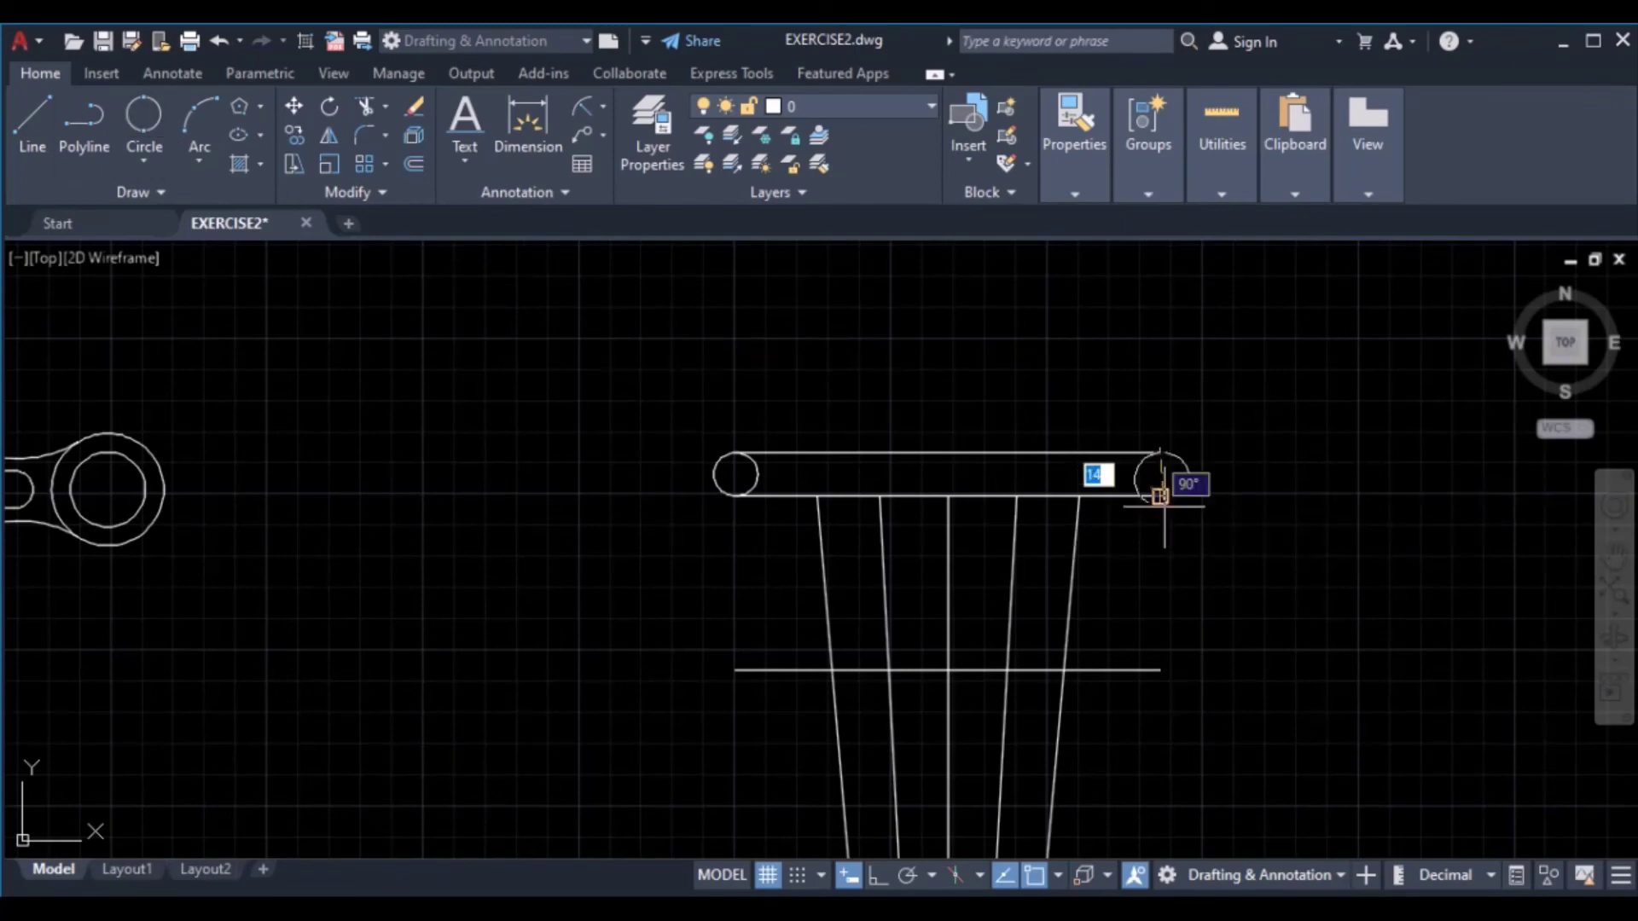
pyautogui.click(1160, 493)
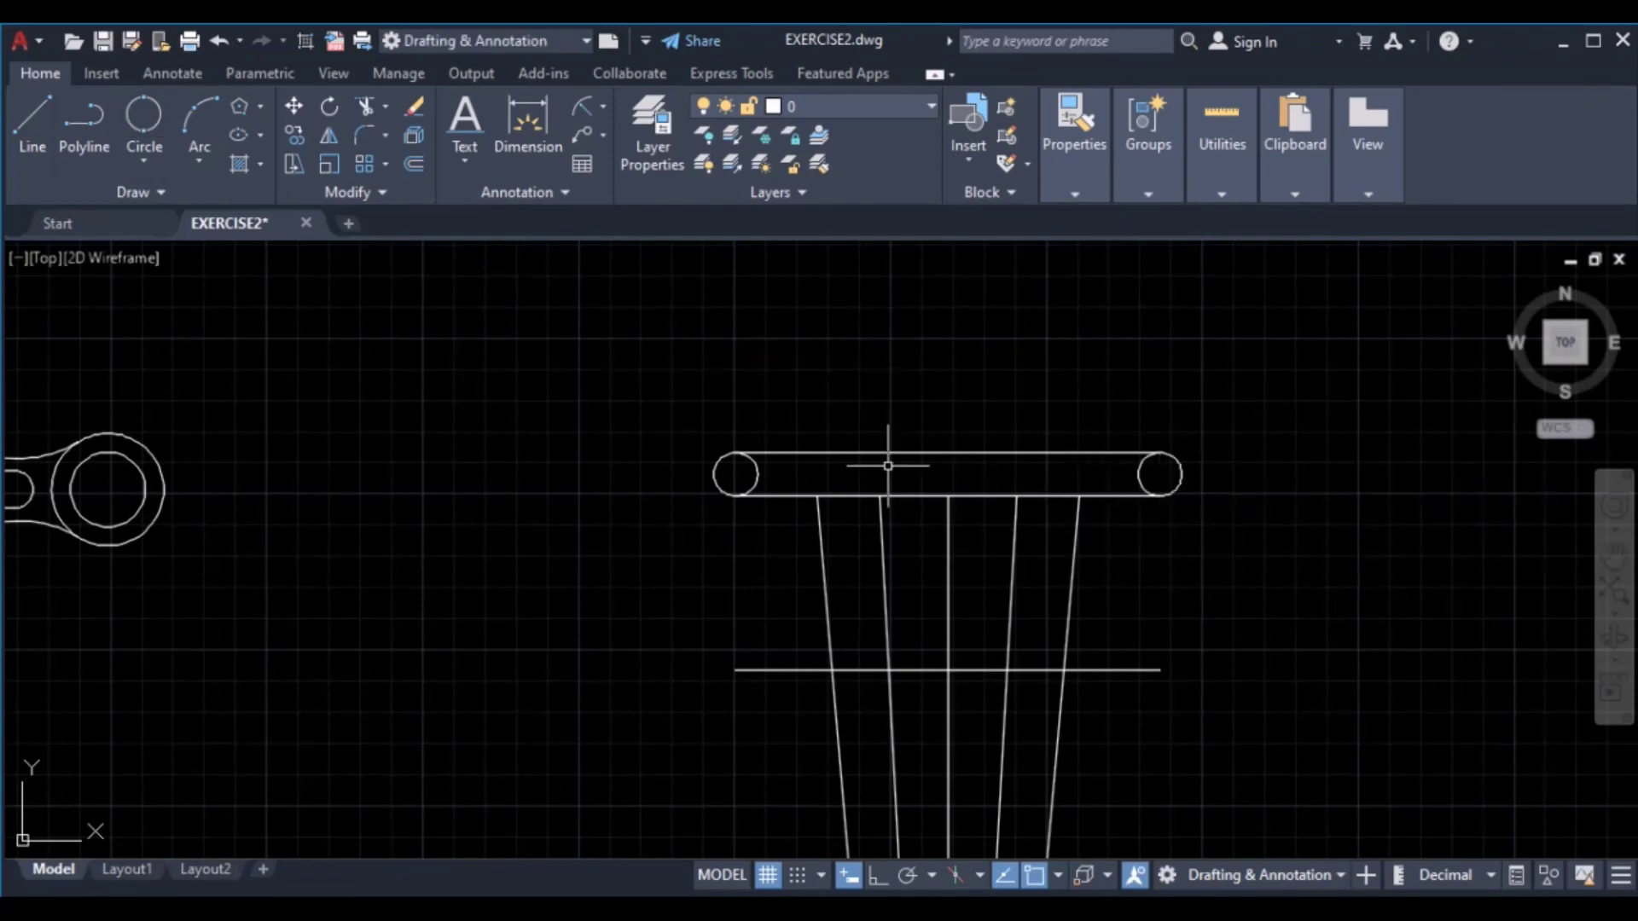
# Trim away the inner halves of both end circles to leave the flange with rounded ends
pyautogui.click(365, 106)
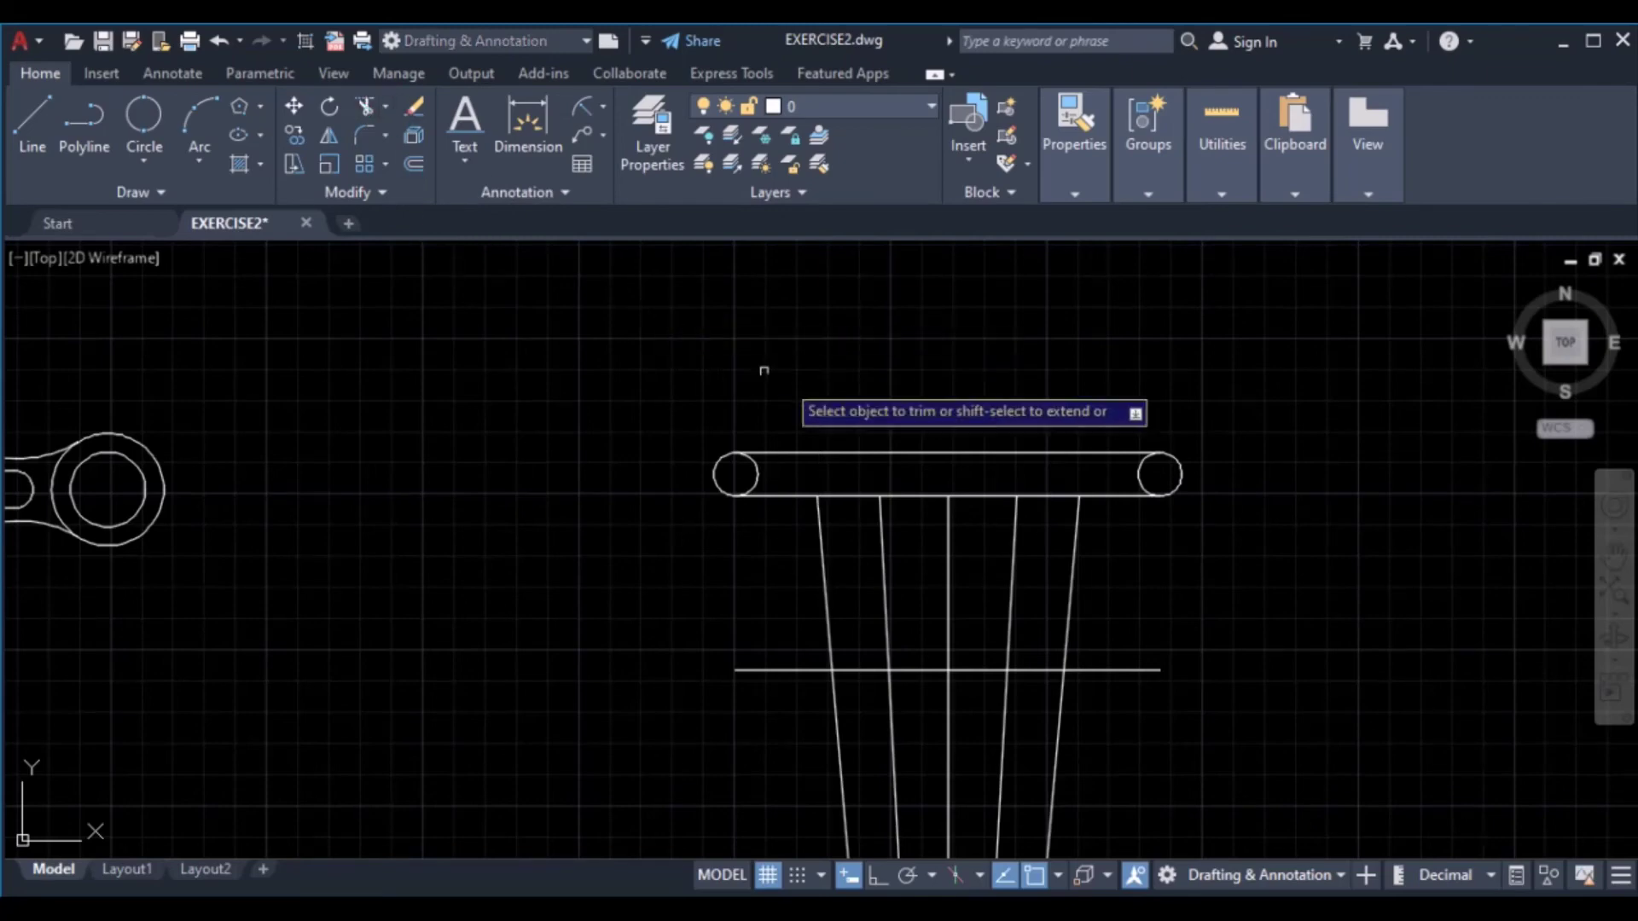
pyautogui.click(787, 467)
pyautogui.click(981, 491)
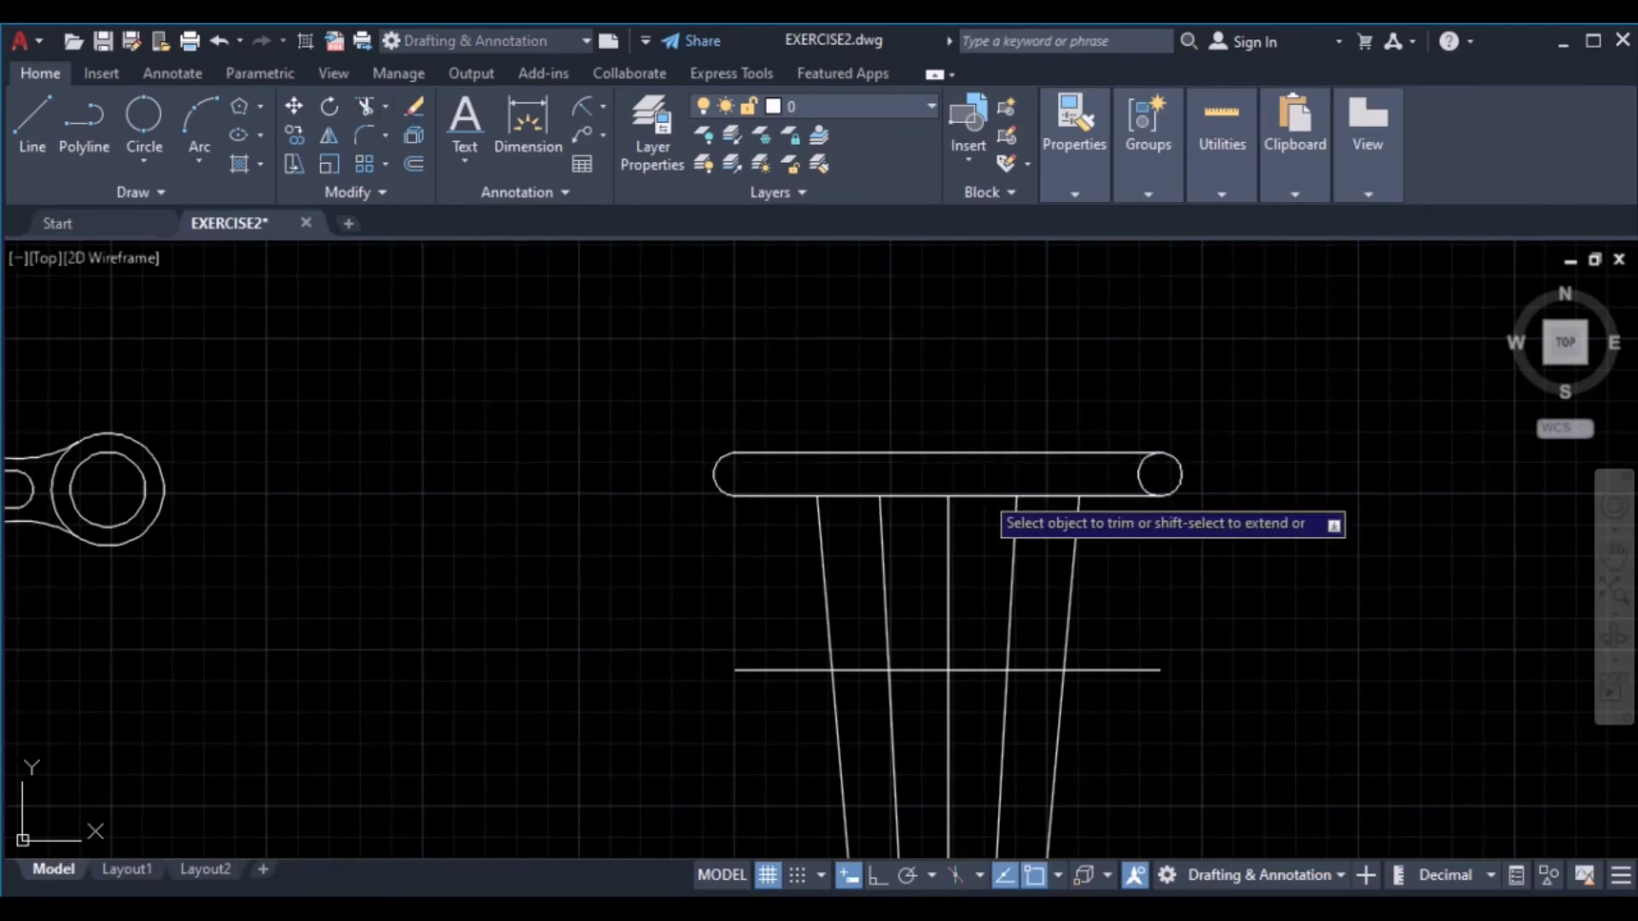
pyautogui.click(1169, 479)
pyautogui.click(1123, 479)
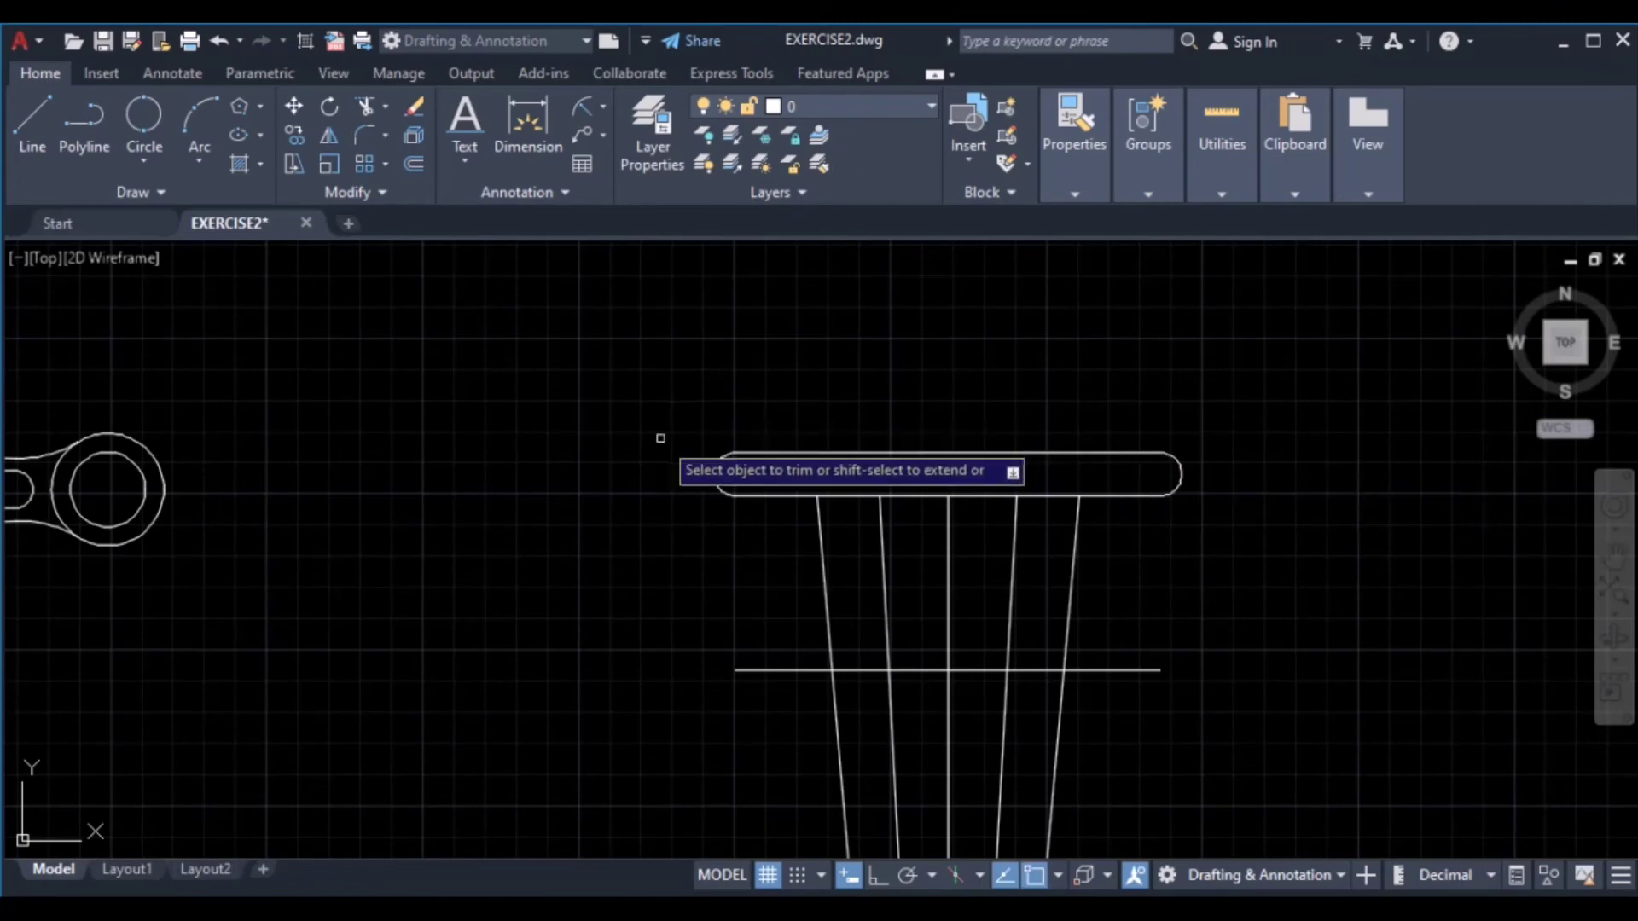
# Draw a vertical line from the midpoint of the flange's lower edge up past its upper edge, with Ortho on
pyautogui.scroll(-2, 749, 628)
pyautogui.moveTo(750, 629); pyautogui.dragTo(750, 410, button='middle')
pyautogui.scroll(2, 883, 587)
pyautogui.scroll(2, 892, 583)
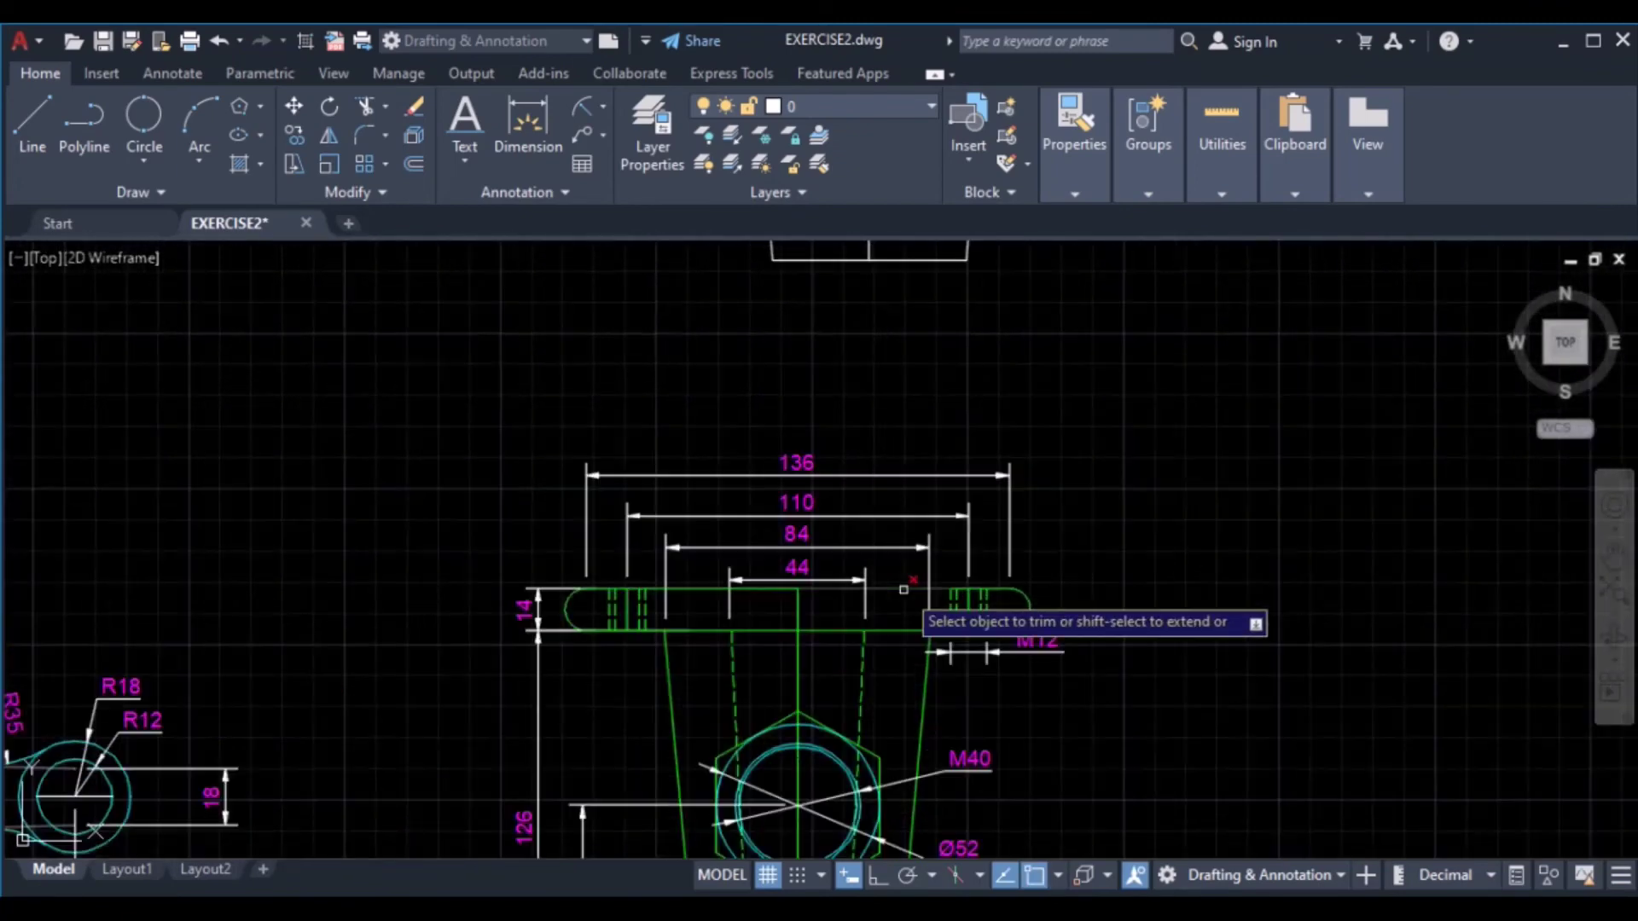
pyautogui.scroll(2, 618, 618)
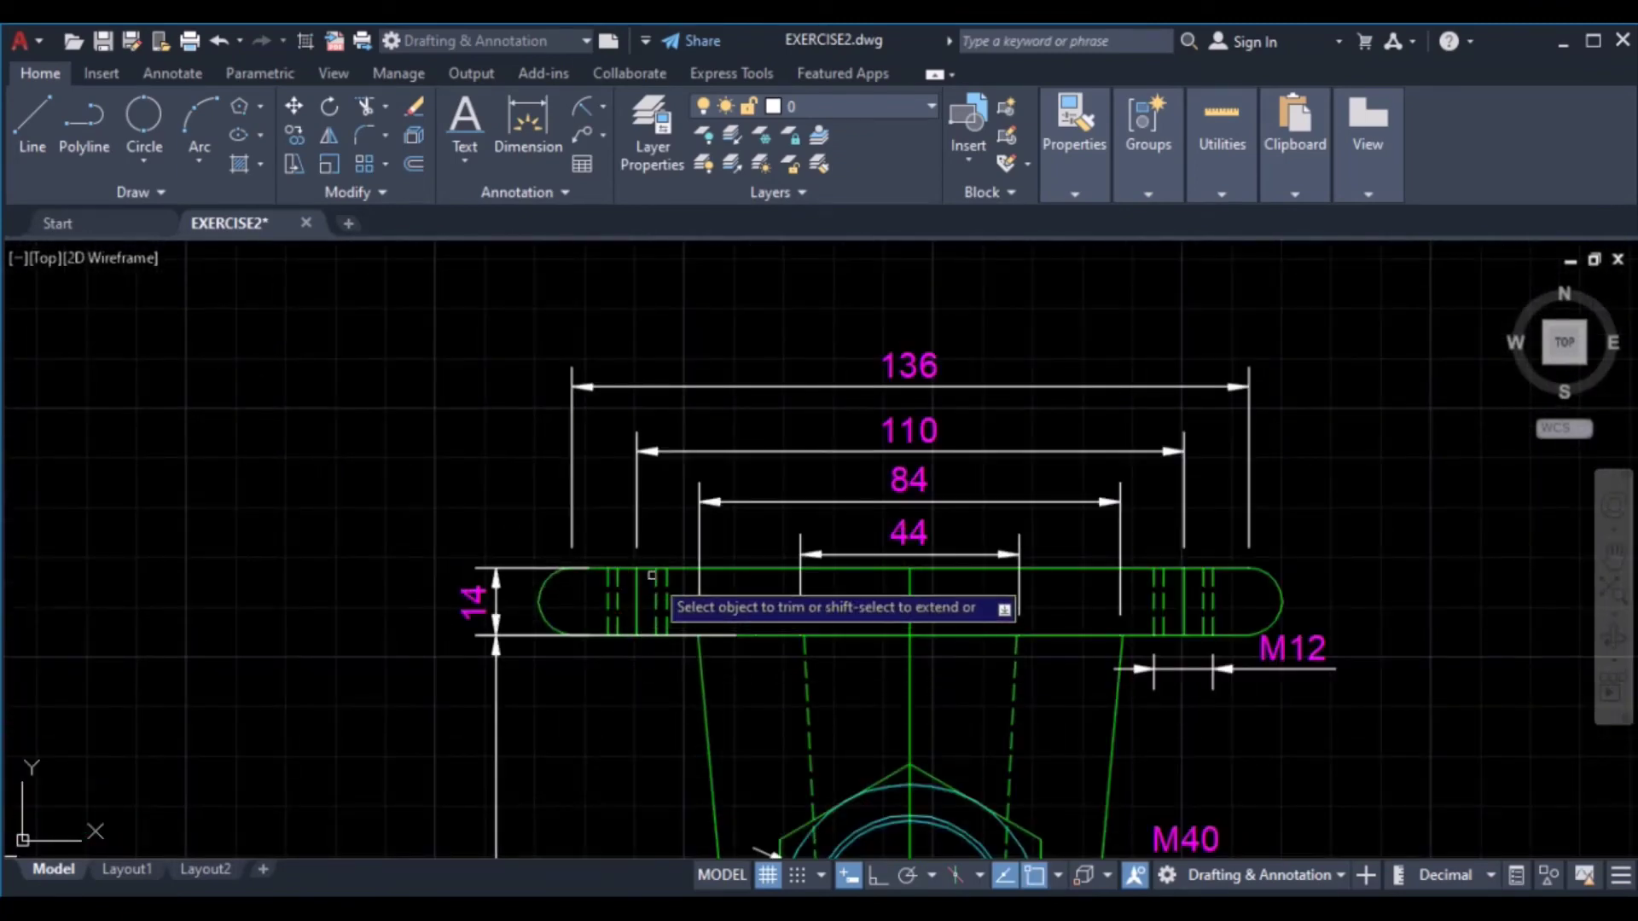
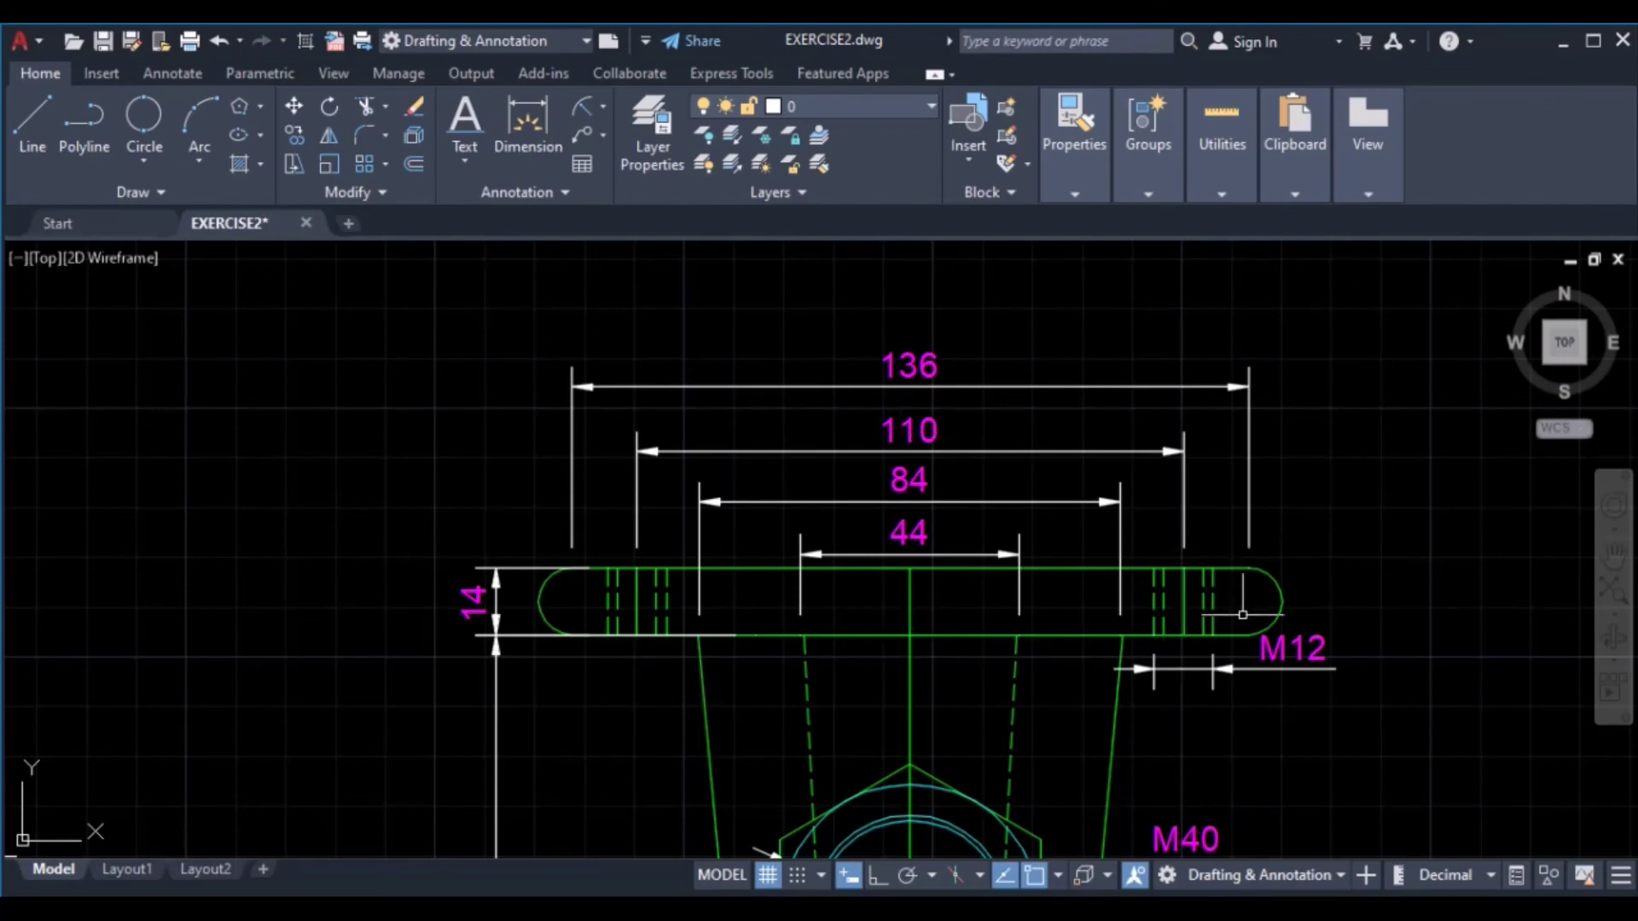
pyautogui.scroll(-3, 959, 434)
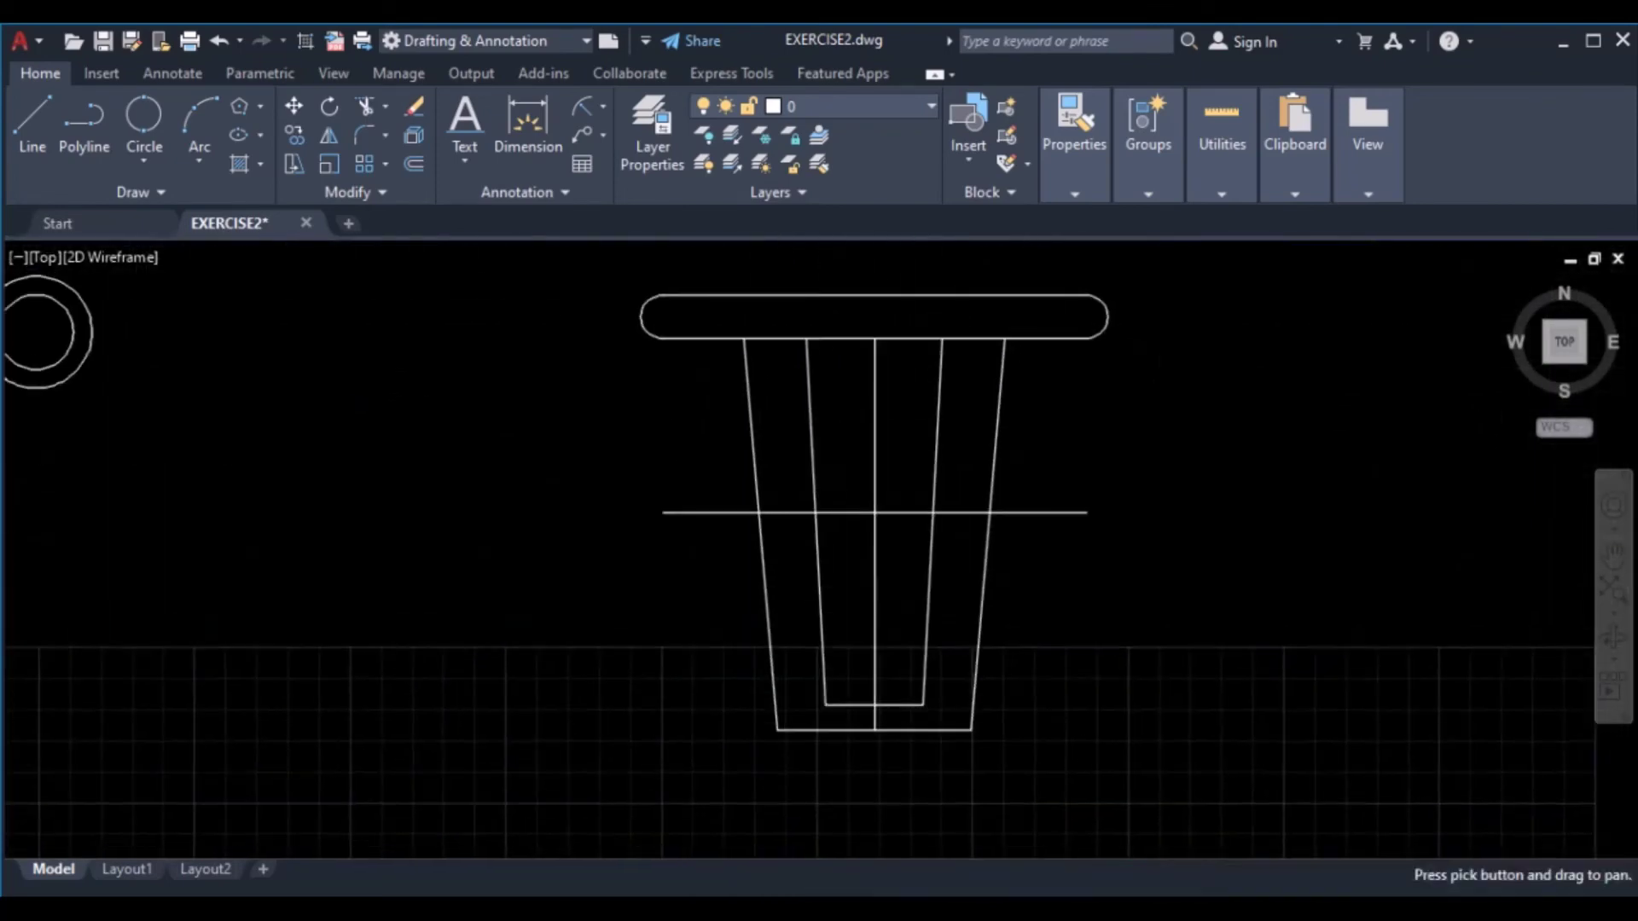
pyautogui.click(34, 128)
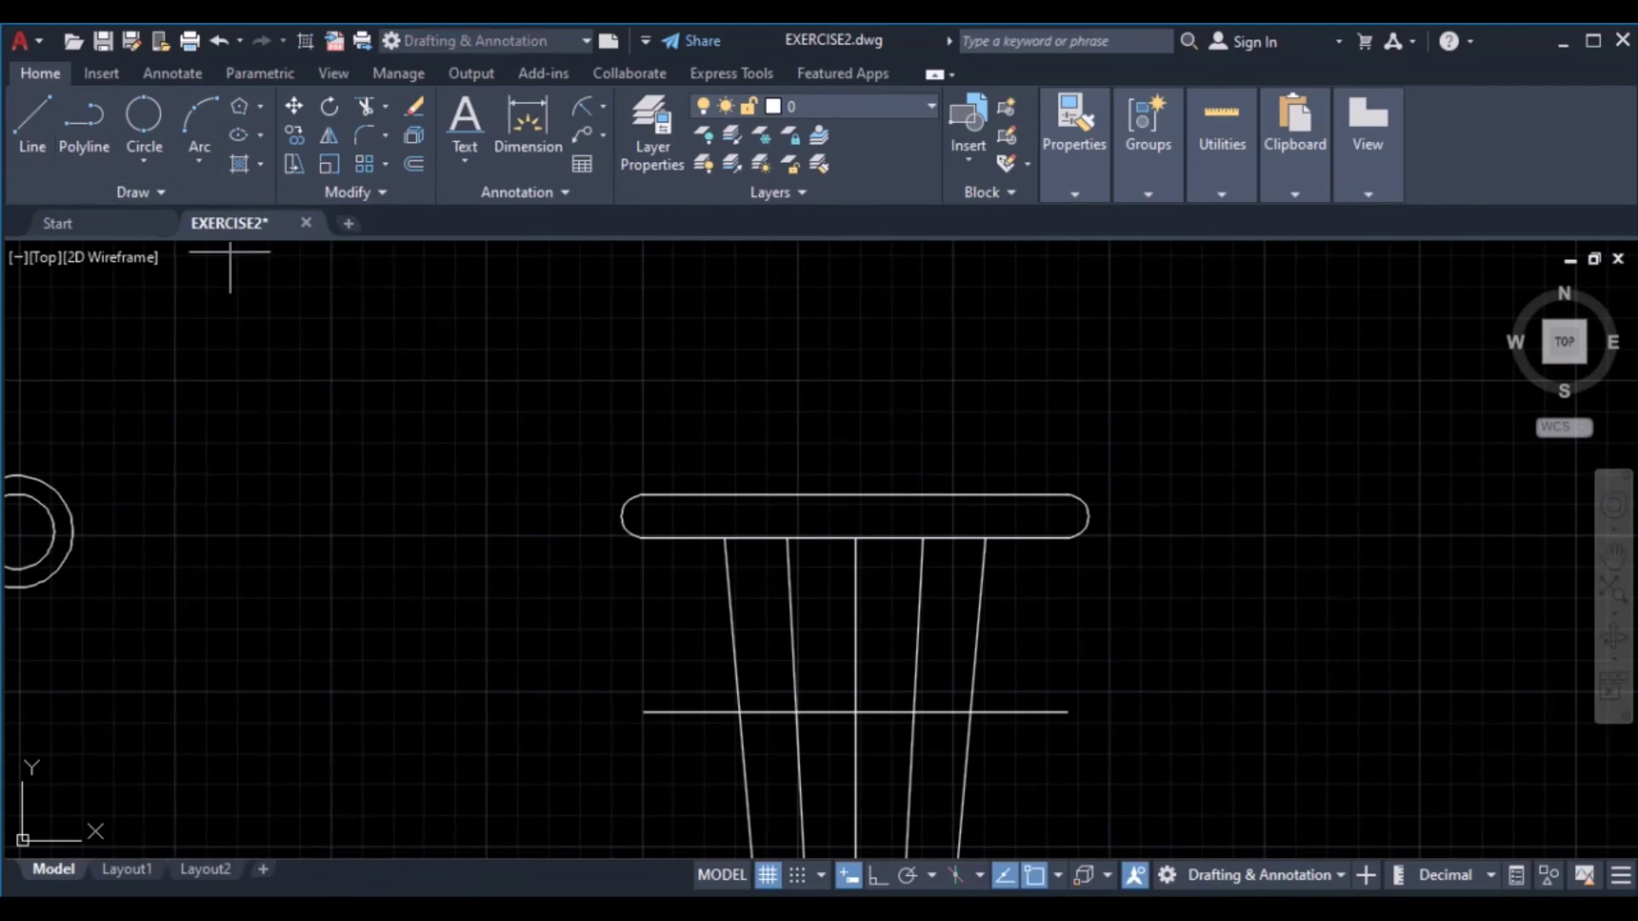
pyautogui.click(878, 874)
pyautogui.click(856, 537)
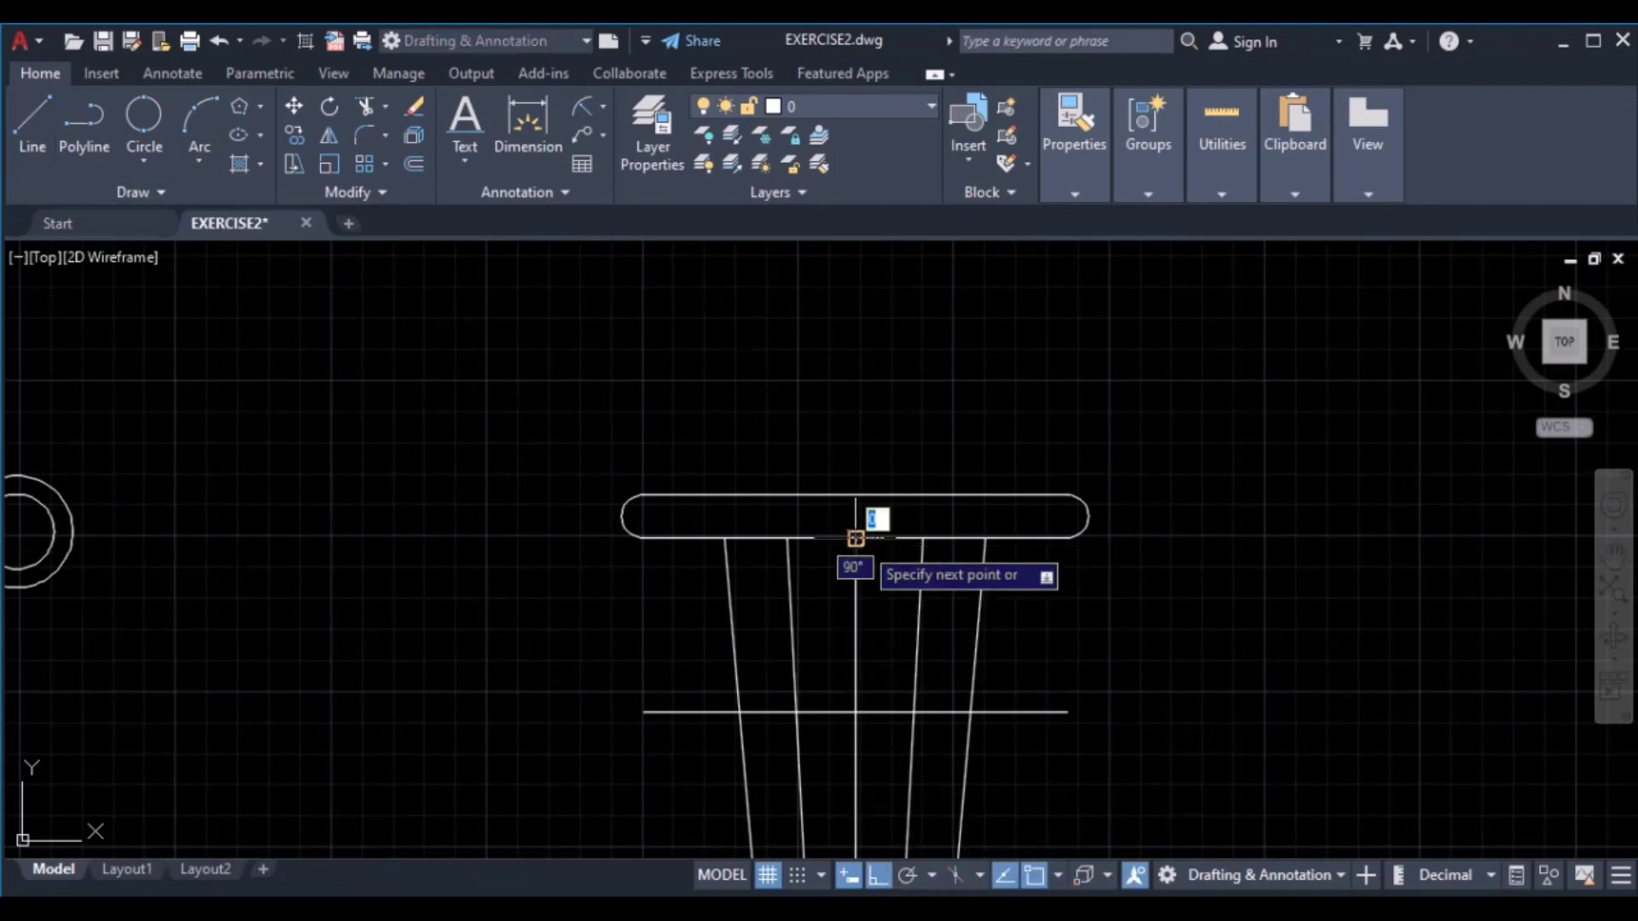
pyautogui.click(856, 474)
pyautogui.press('Return')
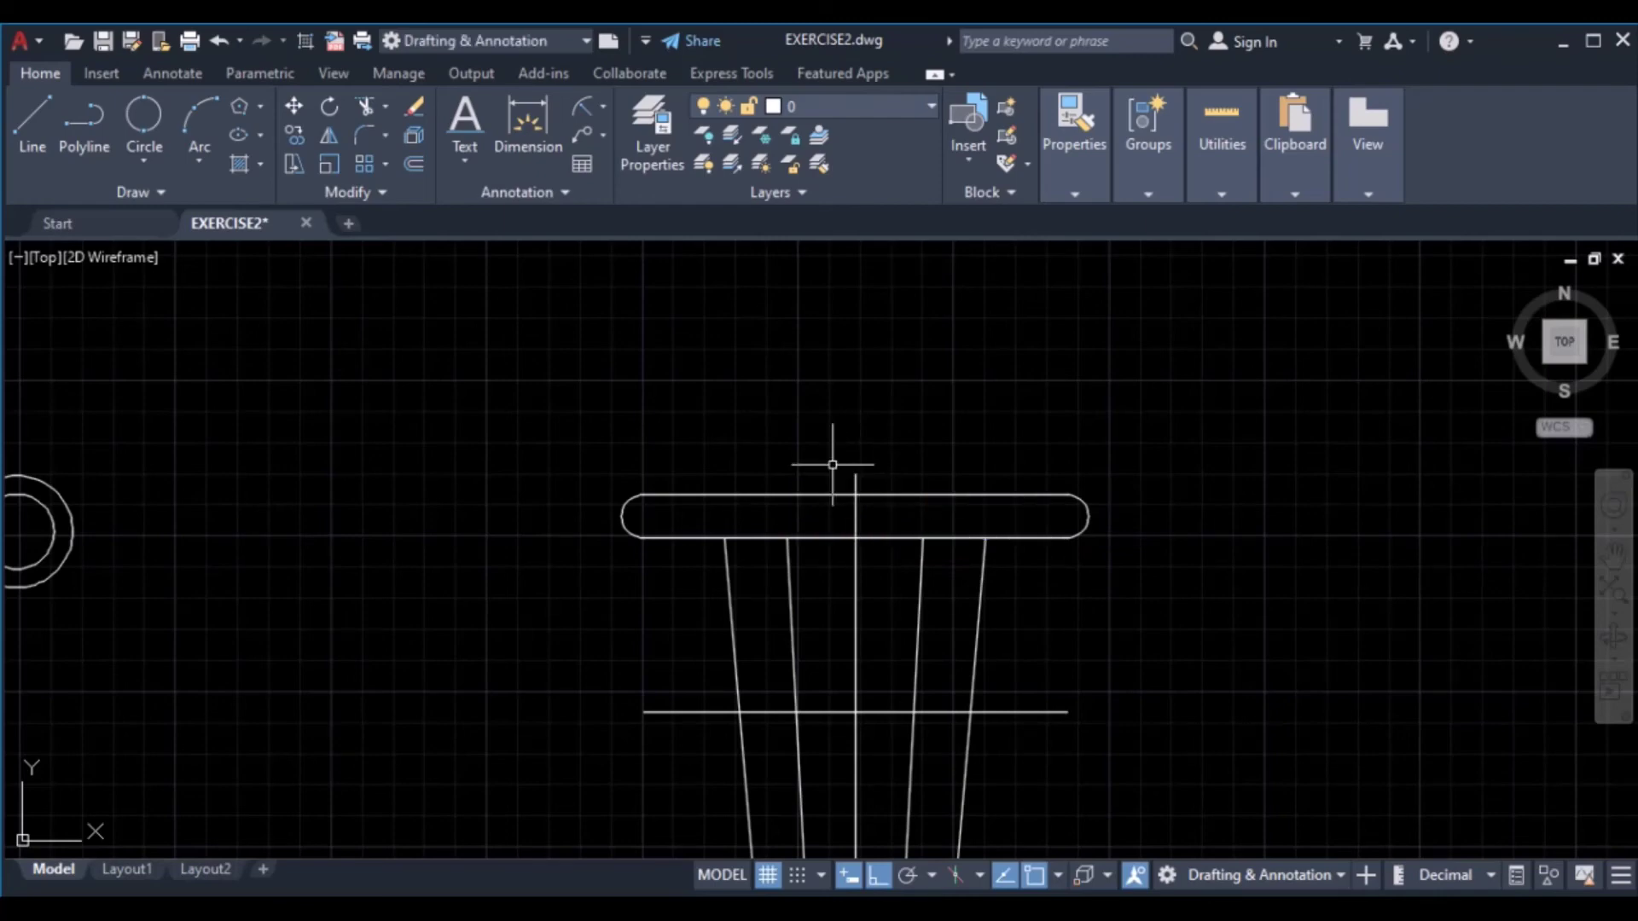
# Offset the short vertical centerline to both sides by half of the 110 hole spacing to form the hole axes
pyautogui.click(856, 519)
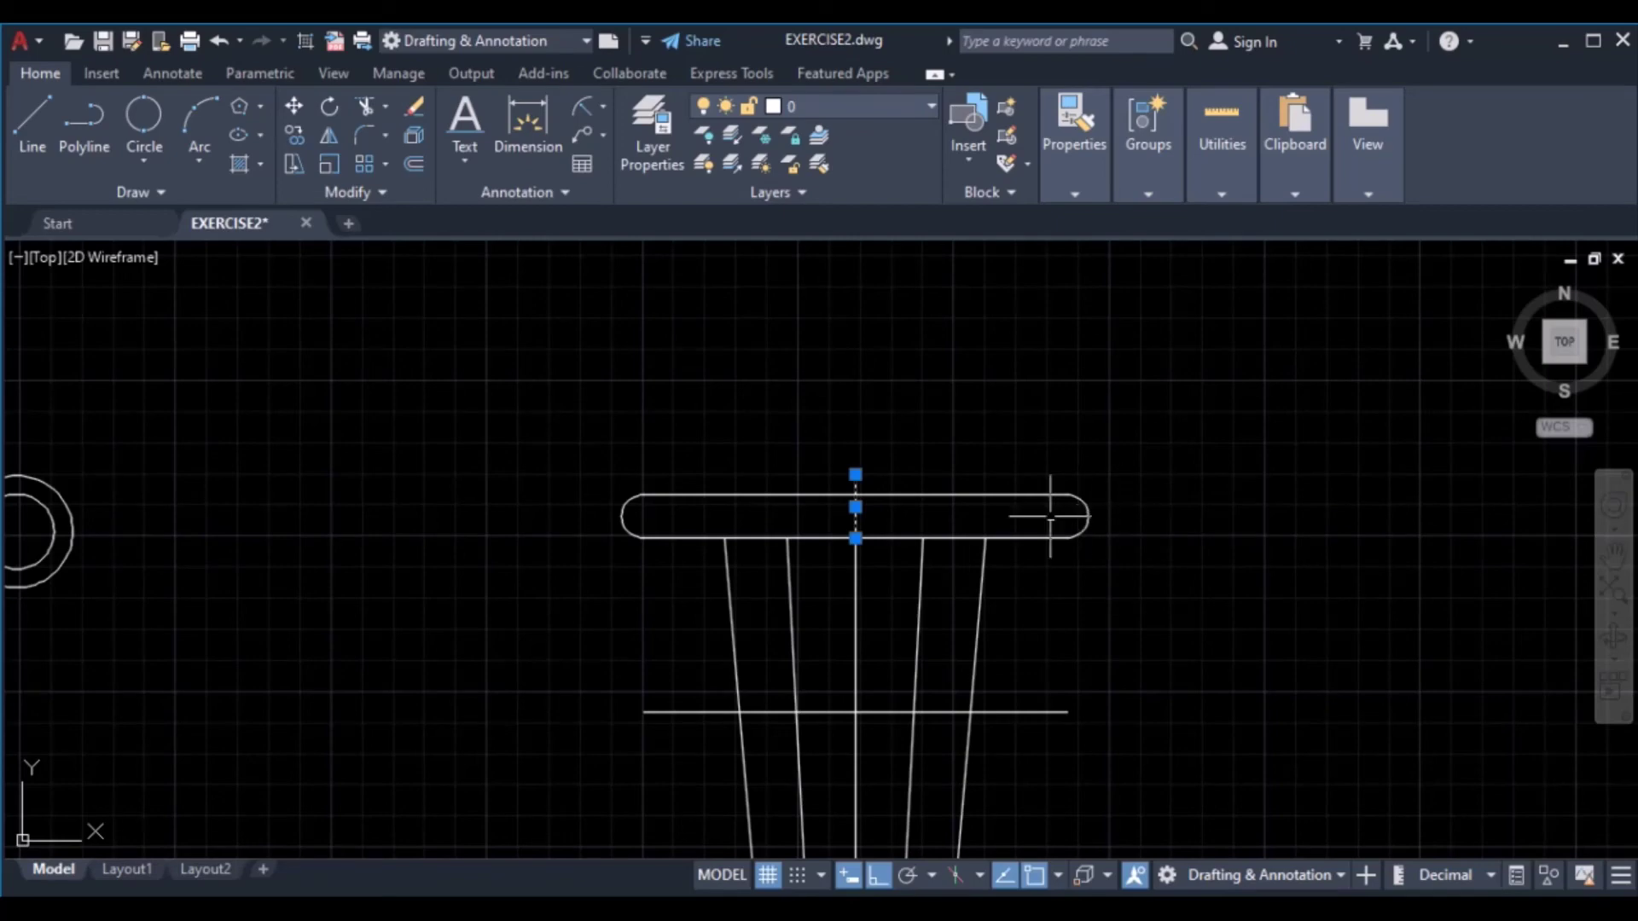
pyautogui.click(416, 165)
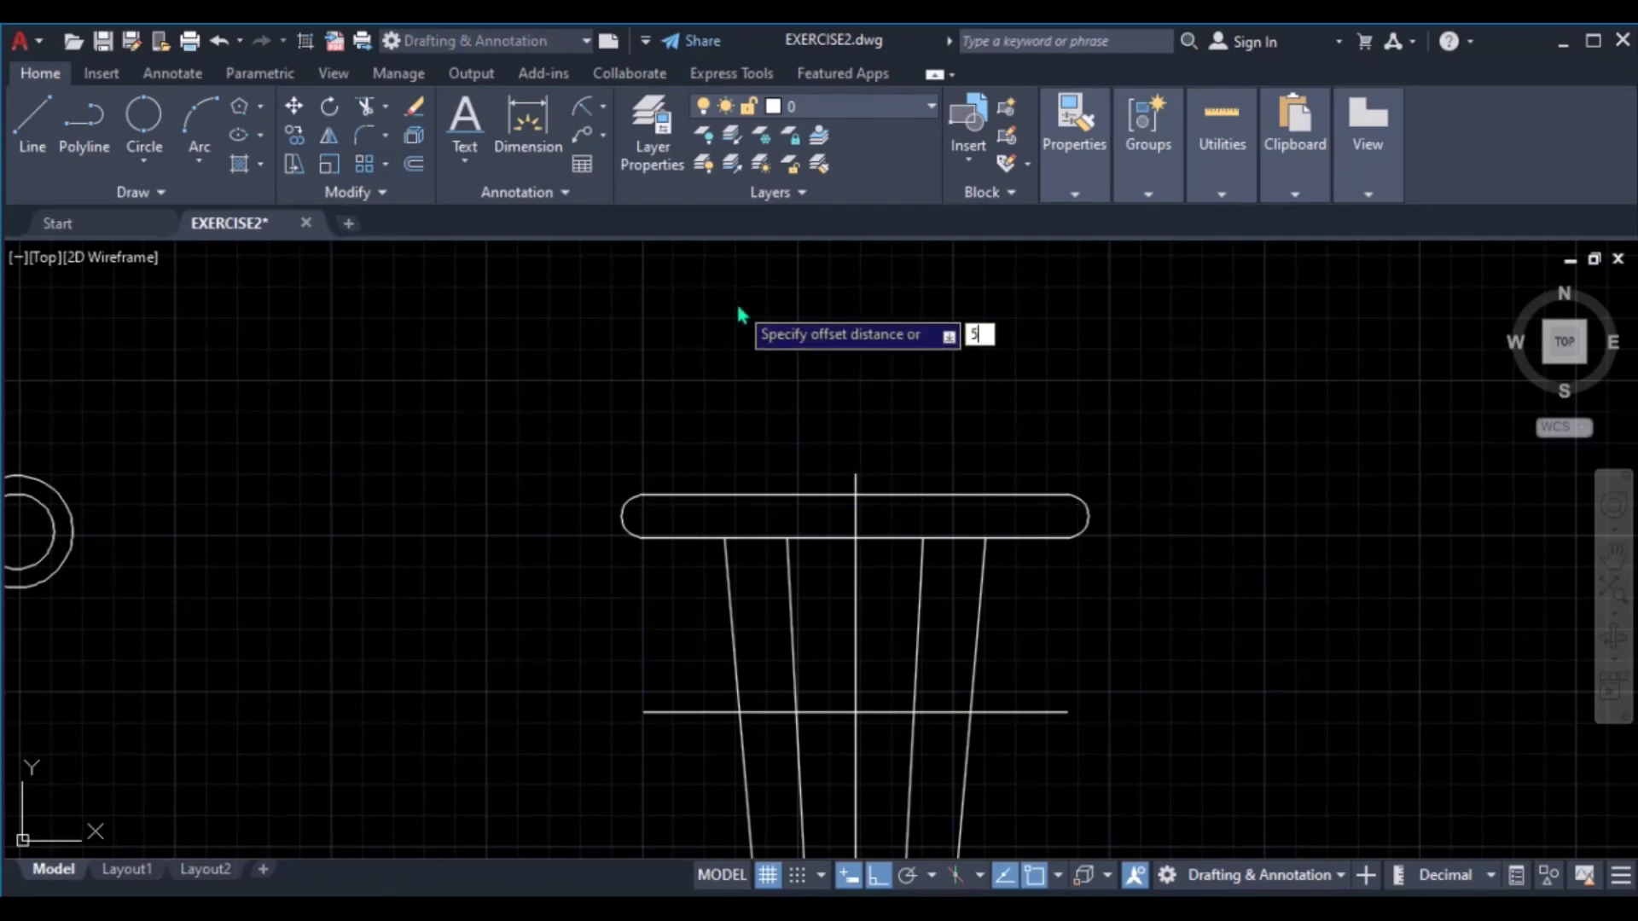
pyautogui.press('Return')
pyautogui.click(856, 491)
pyautogui.click(764, 465)
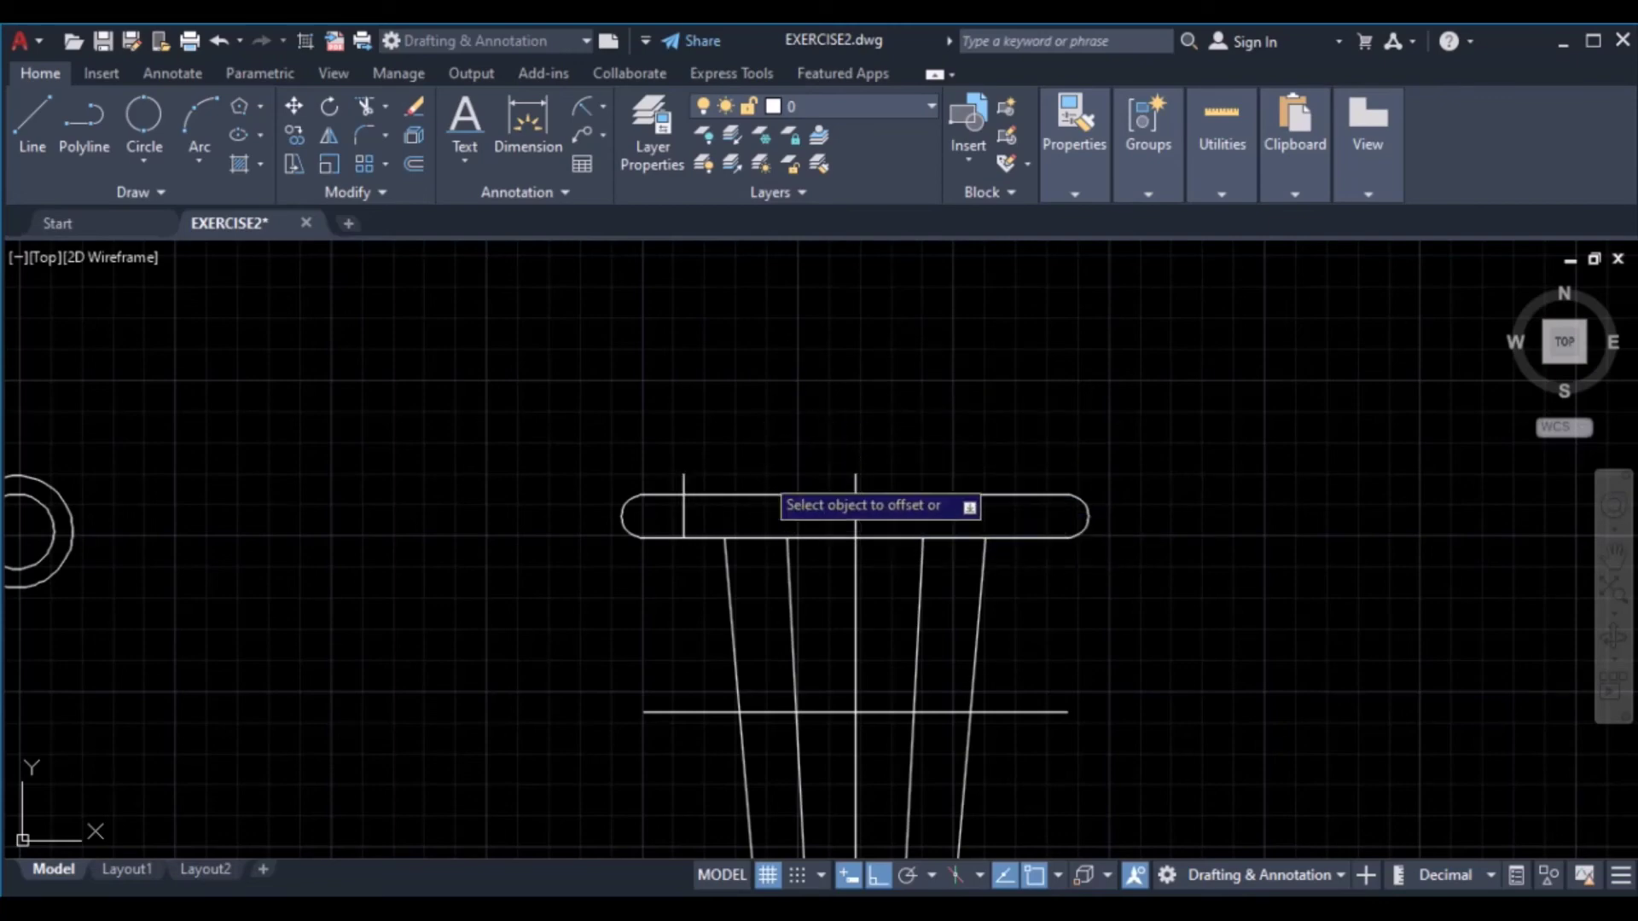
pyautogui.click(853, 516)
pyautogui.click(947, 514)
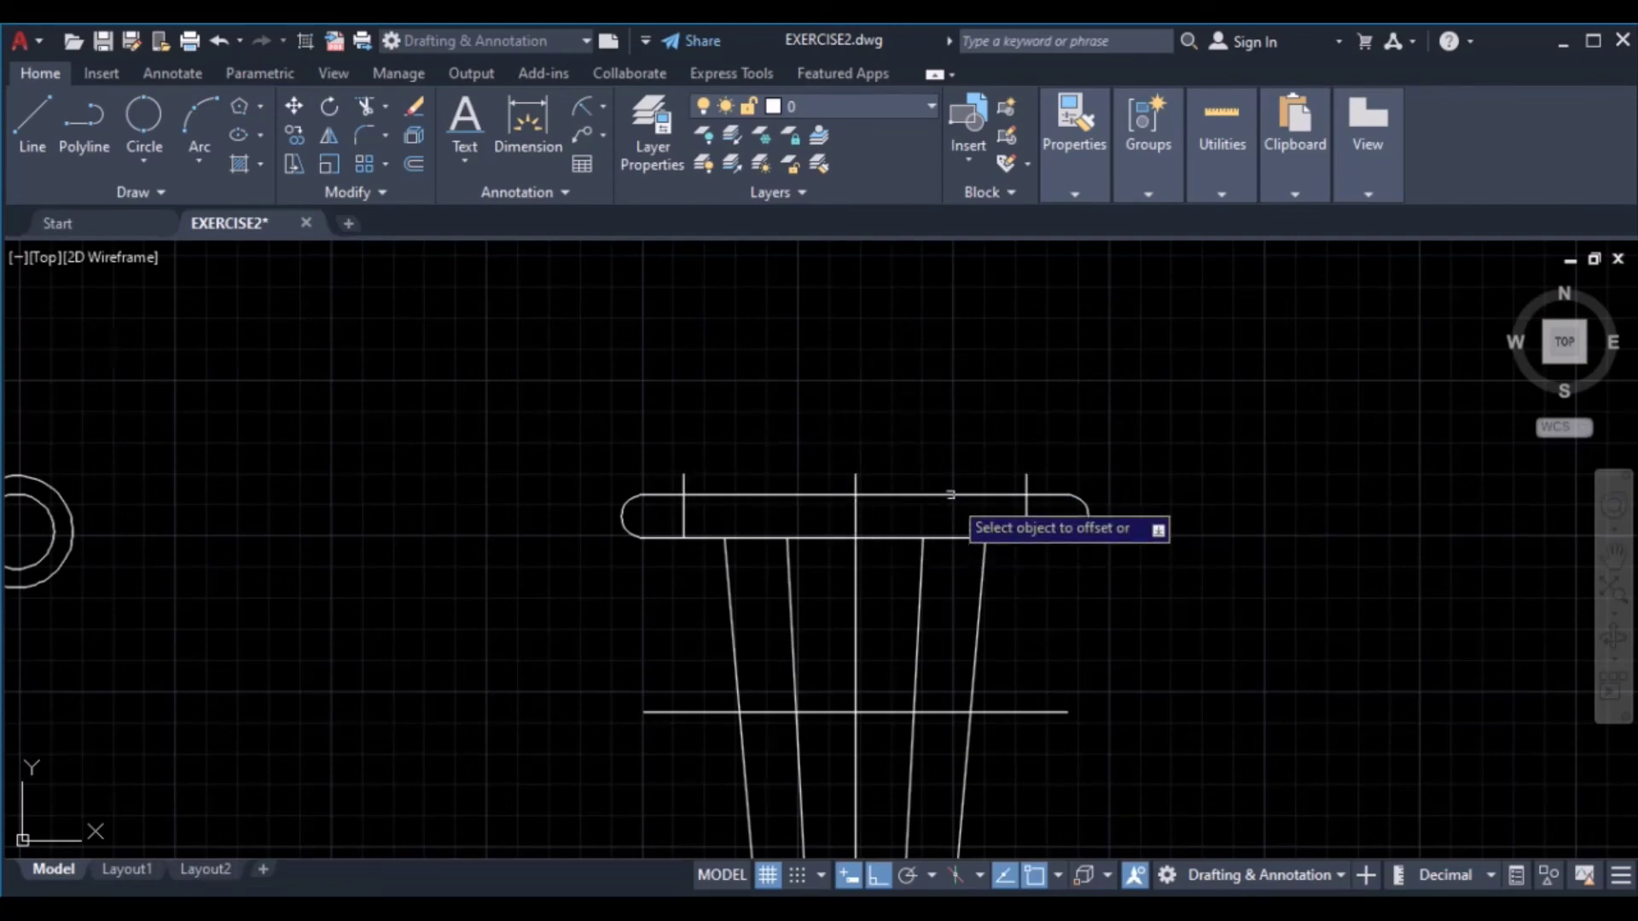
pyautogui.press('Escape')
# Trim the parts of the three vertical lines that extend above the flange's upper edge
pyautogui.scroll(4, 898, 483)
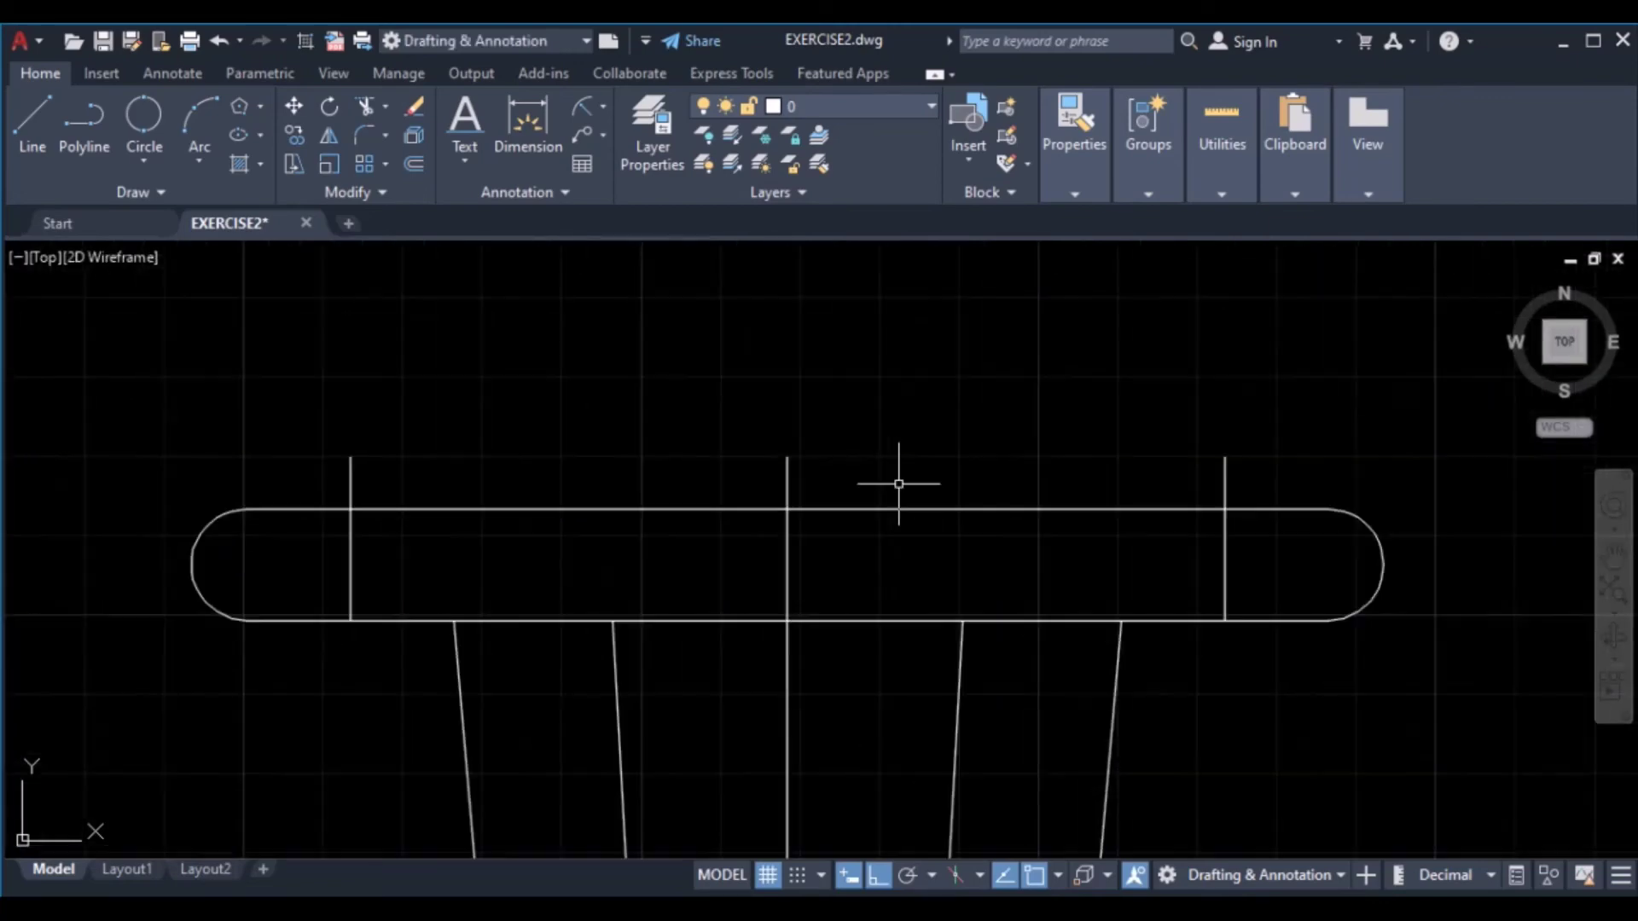
pyautogui.click(367, 109)
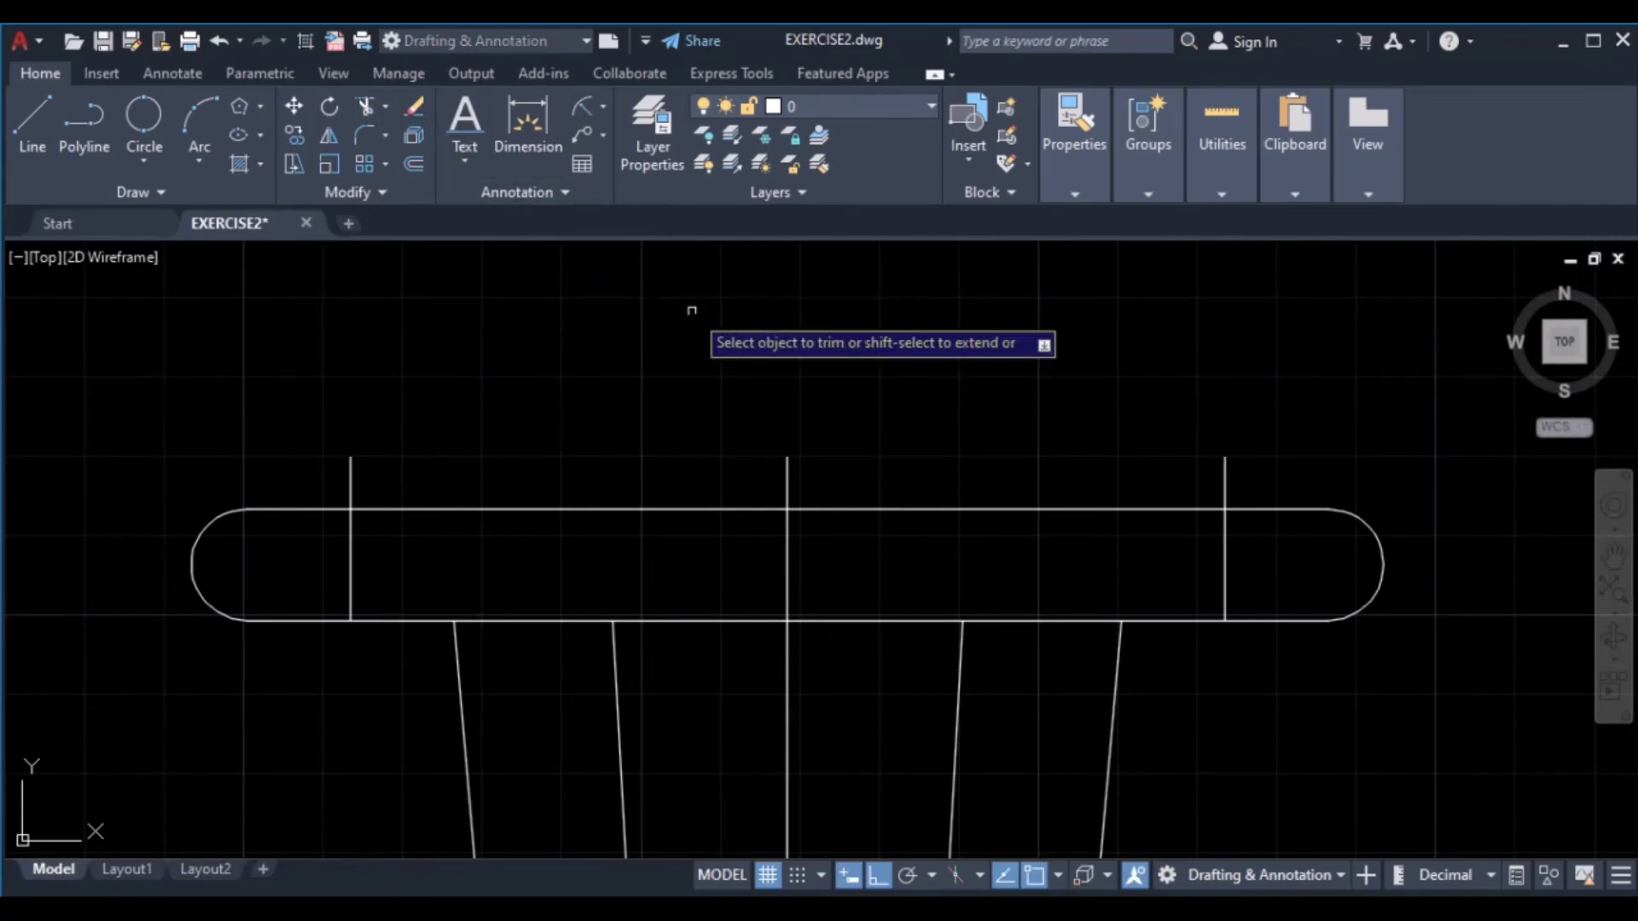
pyautogui.click(1224, 479)
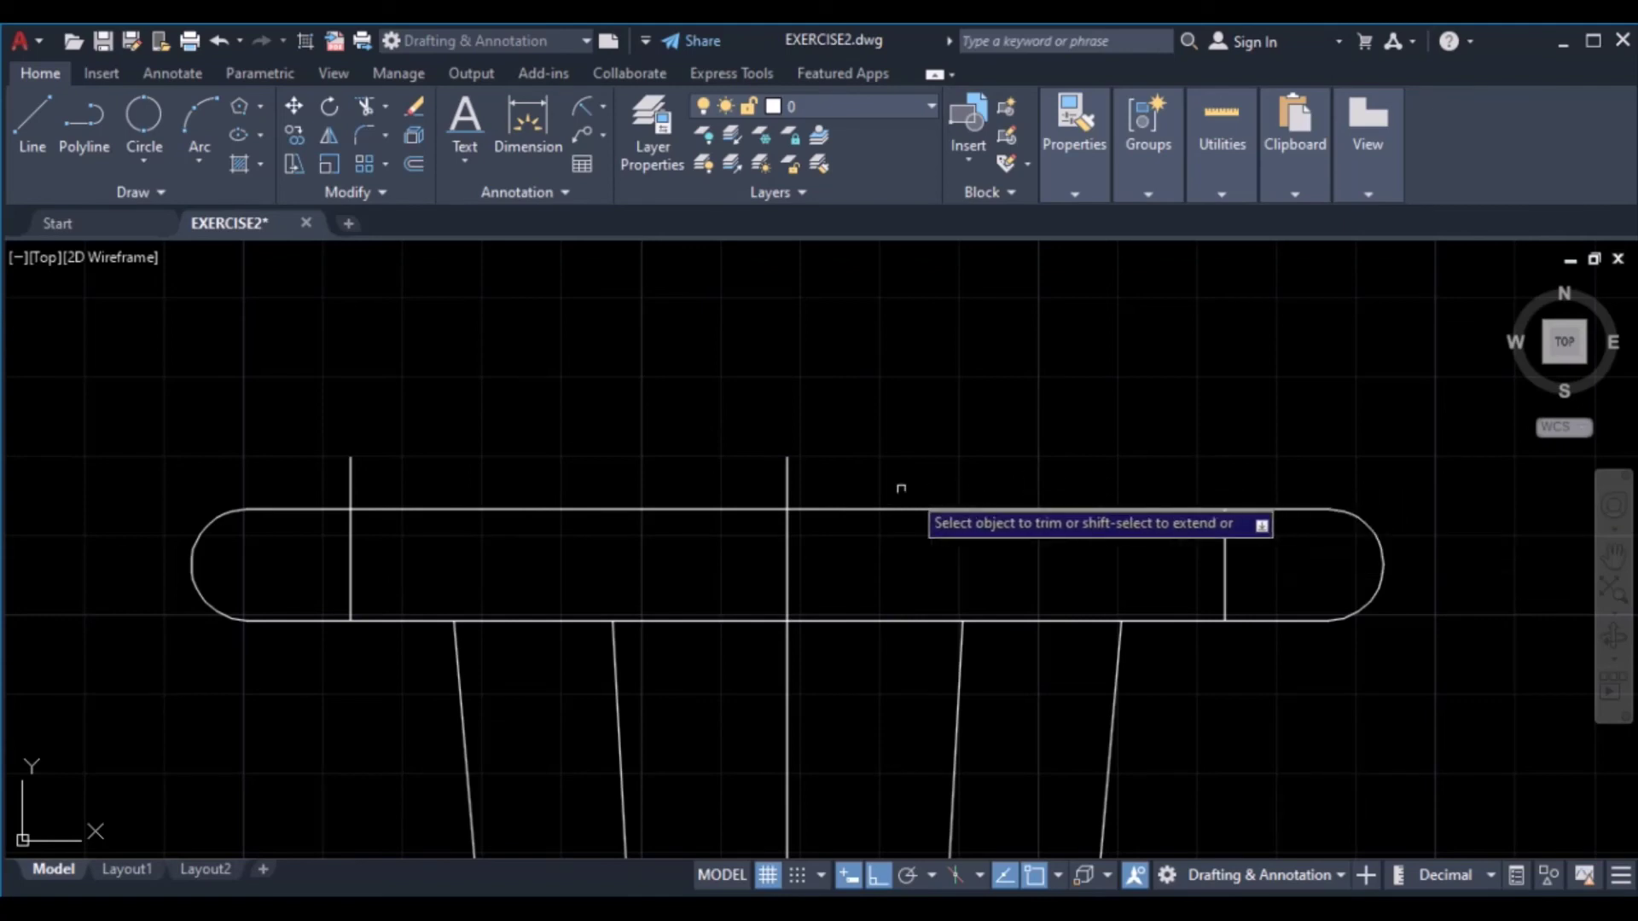
pyautogui.moveTo(887, 476)
pyautogui.mouseDown()
pyautogui.moveTo(366, 469)
pyautogui.moveTo(412, 480)
pyautogui.mouseUp()
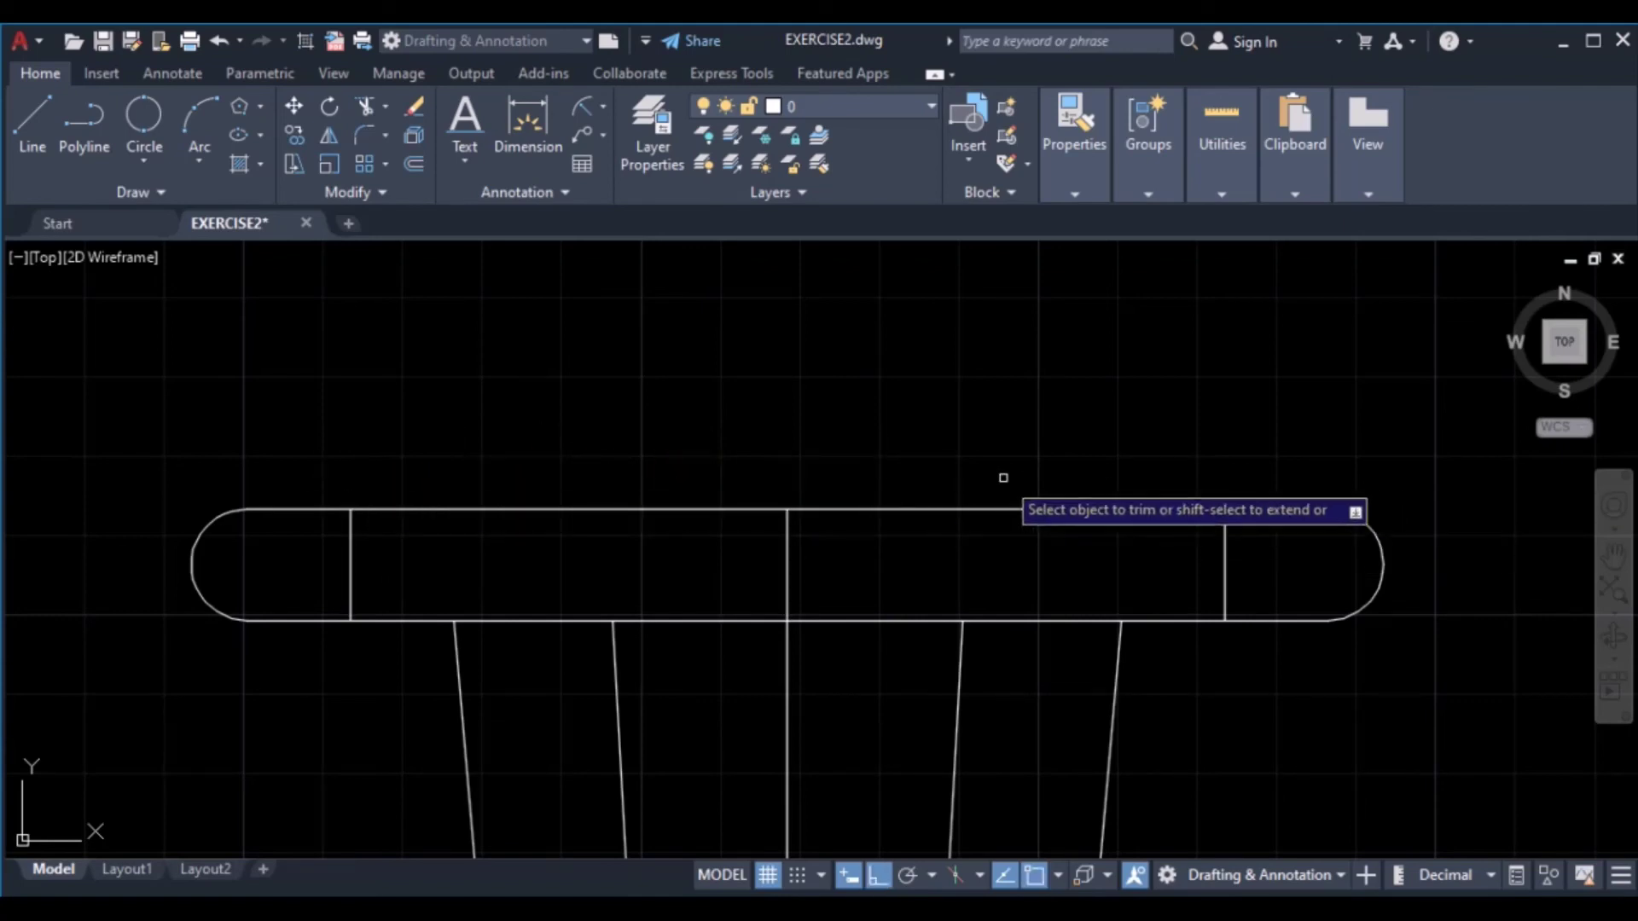
pyautogui.press('Escape')
# Examine the M12 hole dimension and its hidden lines at the flange's right end in the reference view
pyautogui.moveTo(1230, 634); pyautogui.dragTo(1160, 512, button='middle')
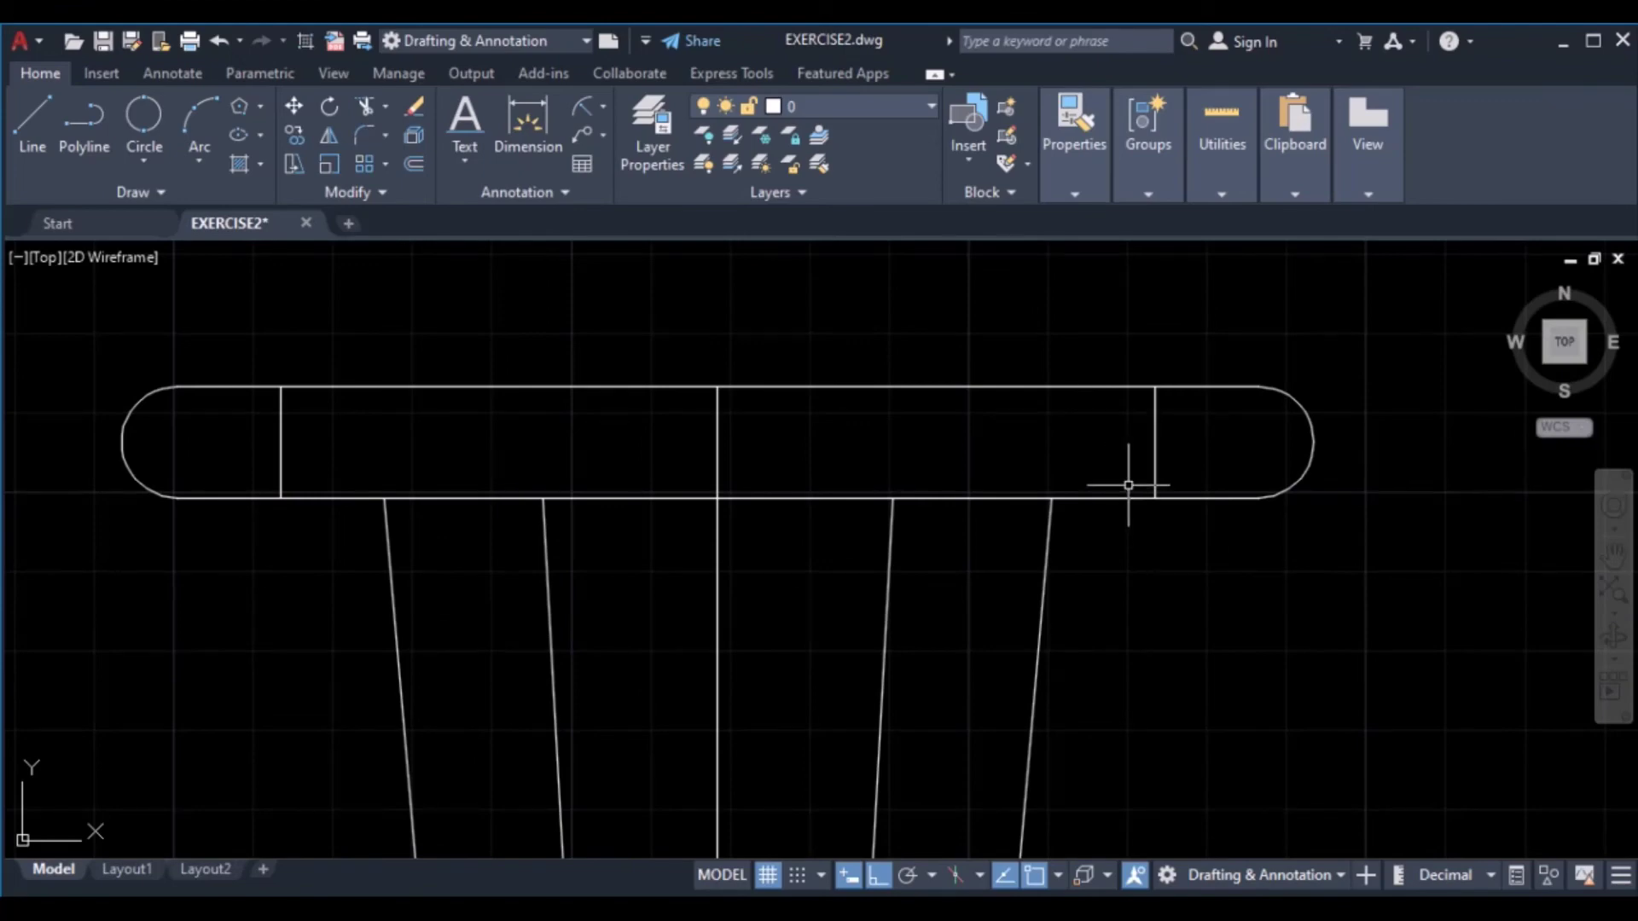
pyautogui.scroll(-3, 1185, 632)
pyautogui.moveTo(1192, 651); pyautogui.dragTo(1060, 273, button='middle')
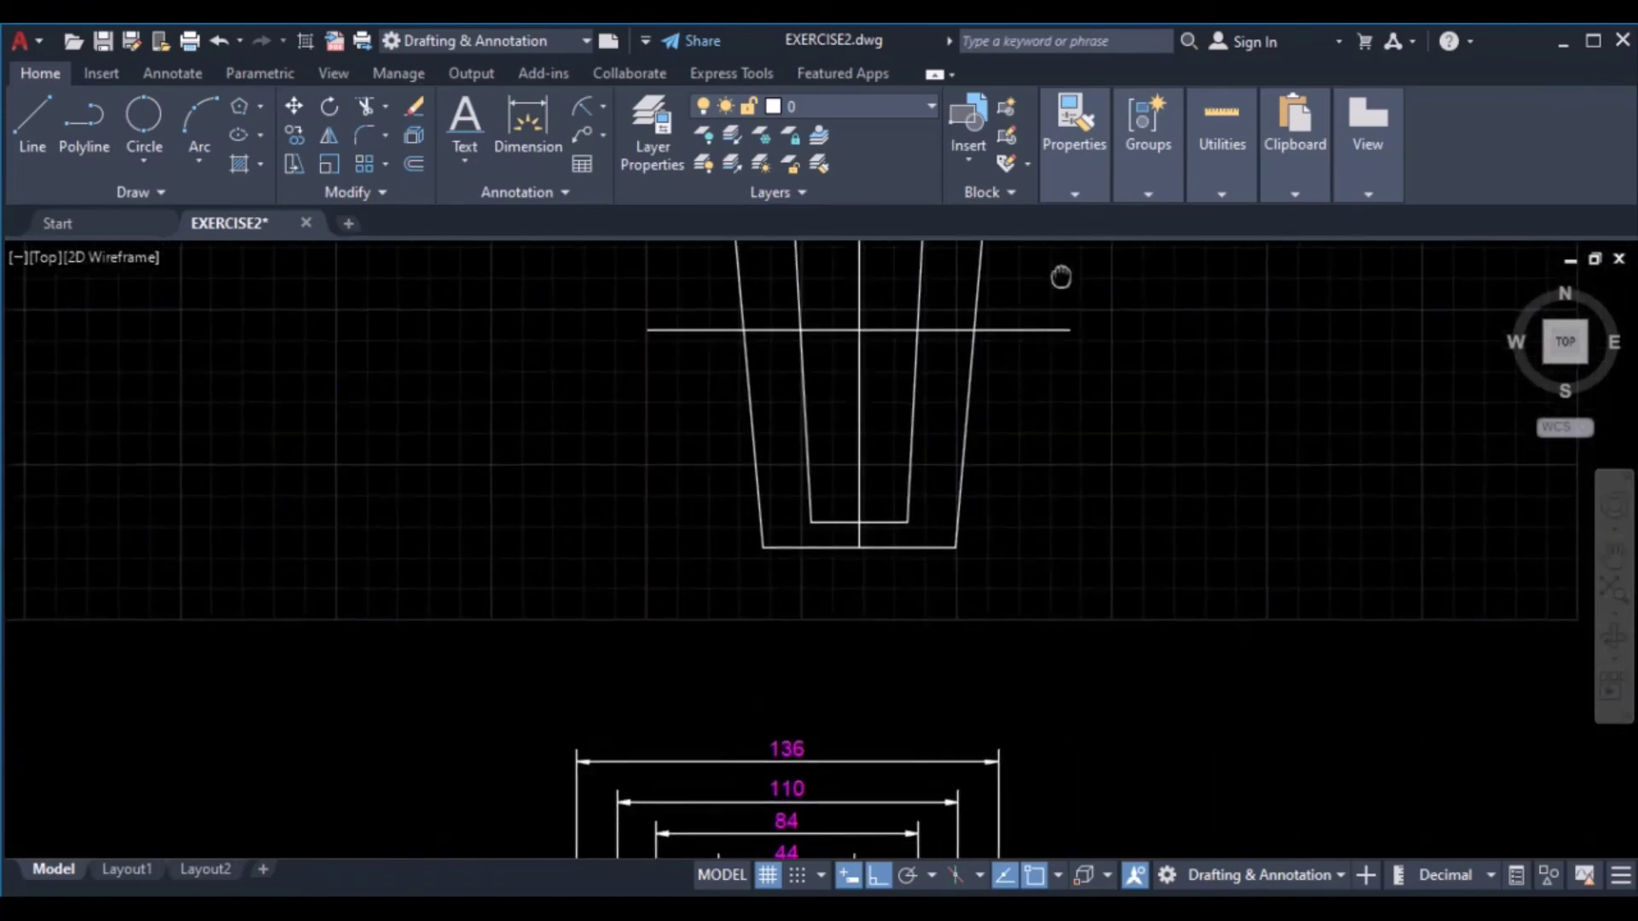
pyautogui.moveTo(1067, 733)
pyautogui.mouseDown(button='middle')
pyautogui.moveTo(1067, 567)
pyautogui.moveTo(968, 510)
pyautogui.mouseUp(button='middle')
pyautogui.scroll(4, 968, 509)
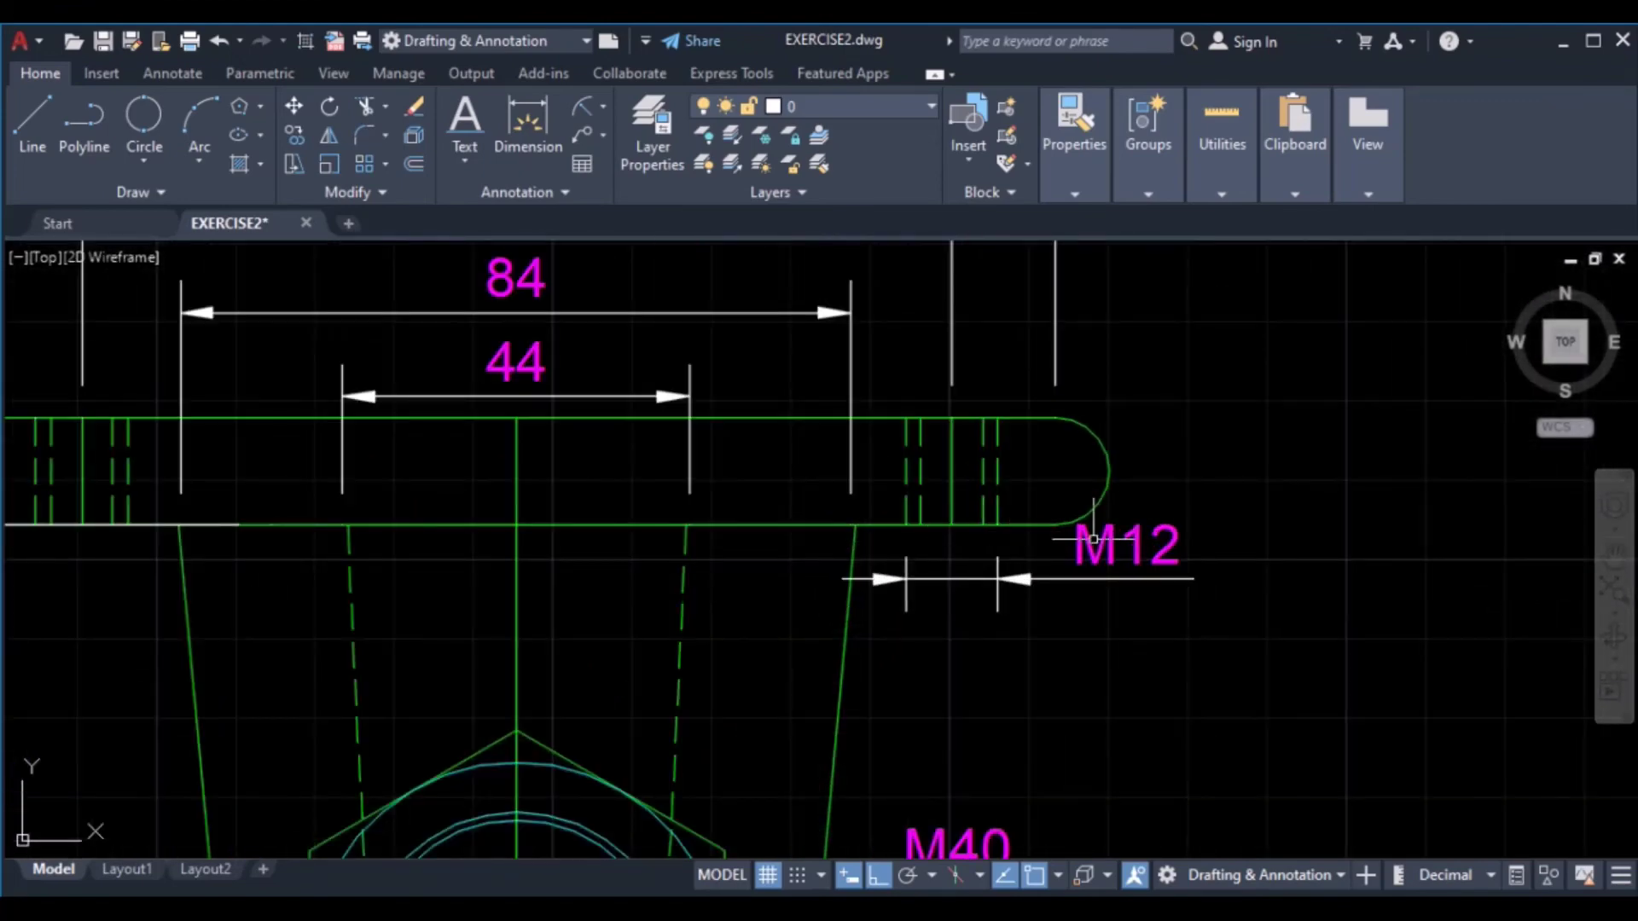
pyautogui.scroll(-9, 973, 469)
pyautogui.moveTo(970, 196); pyautogui.dragTo(964, 503, button='middle')
pyautogui.scroll(5, 969, 436)
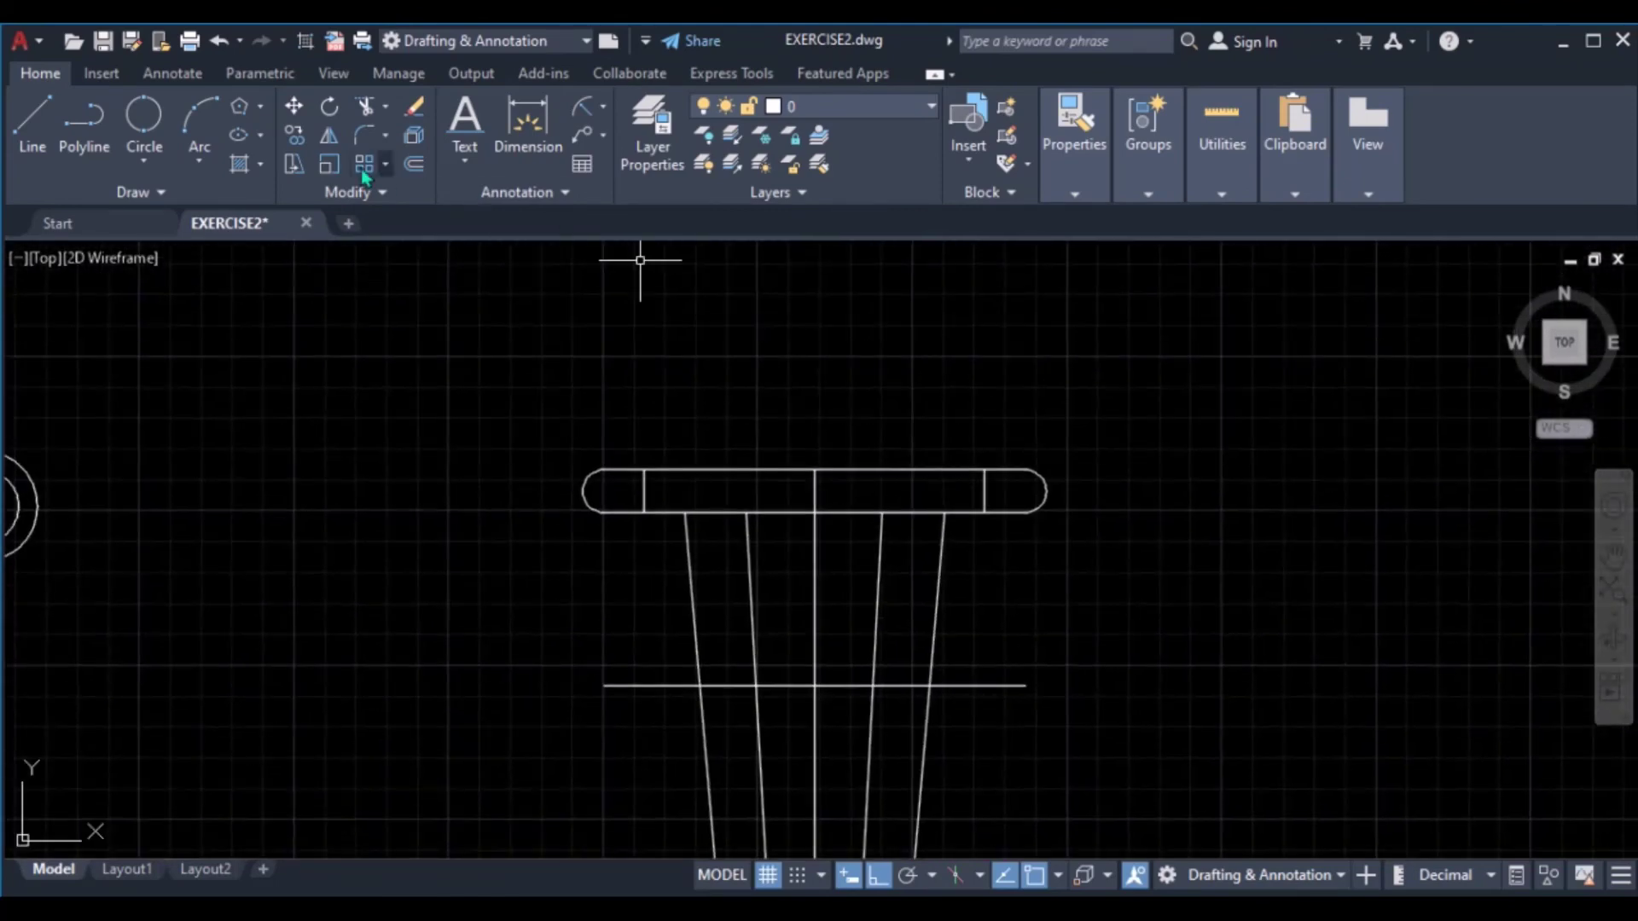
# Offset the right hole axis by 6 to both sides for the outer lines of the M12 hole
pyautogui.click(415, 164)
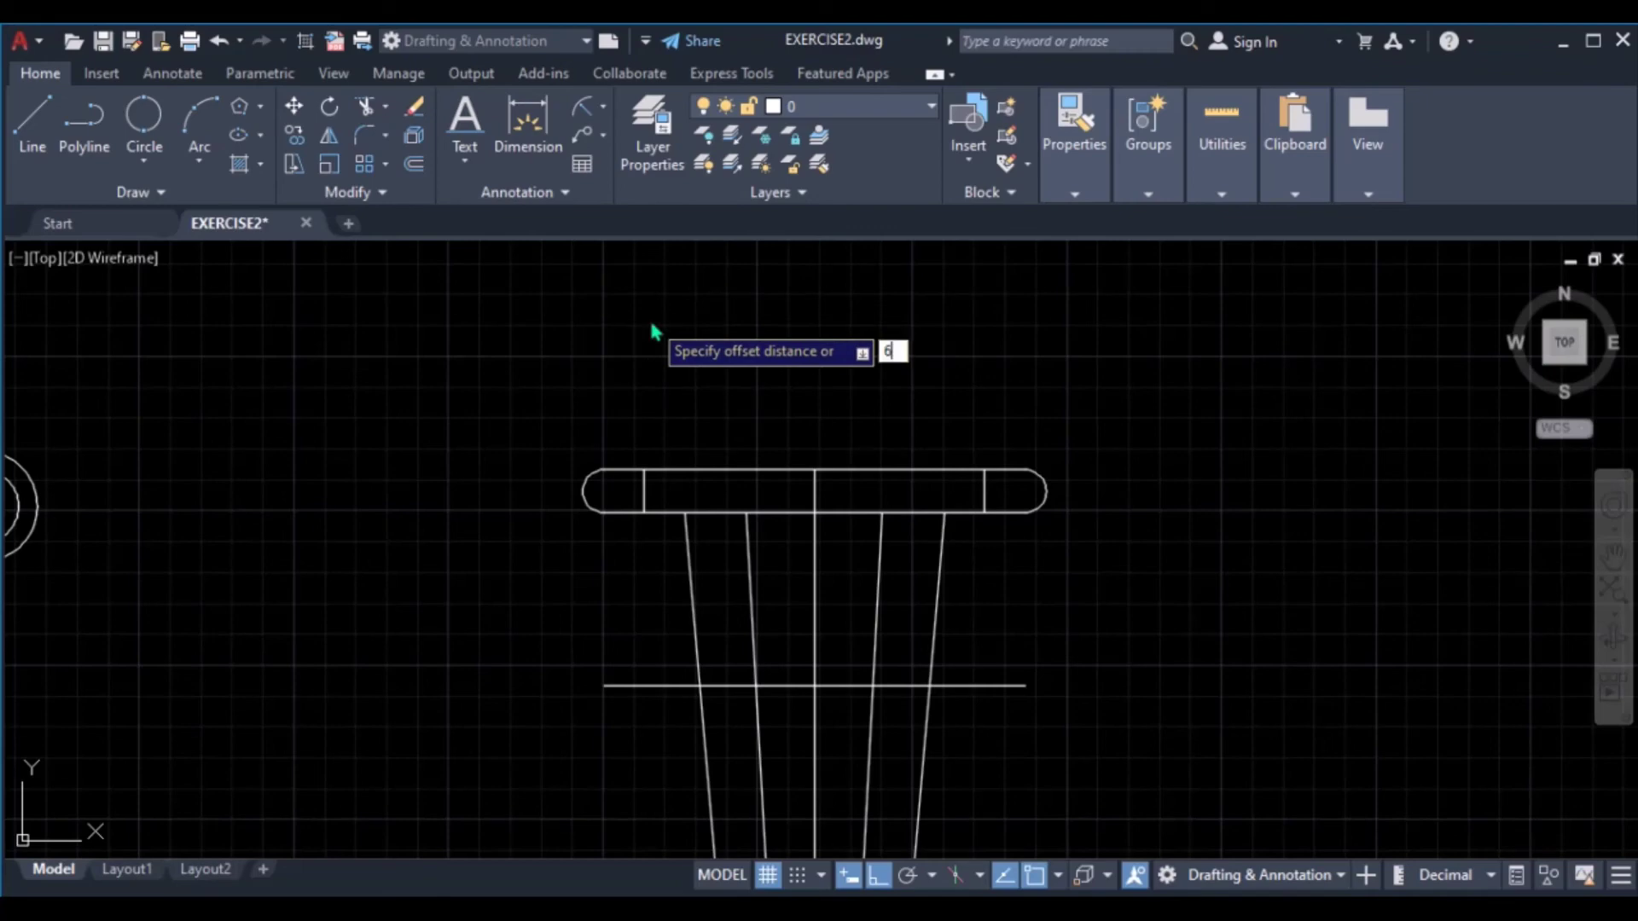
pyautogui.write('6')
pyautogui.press('Return')
pyautogui.scroll(4, 947, 483)
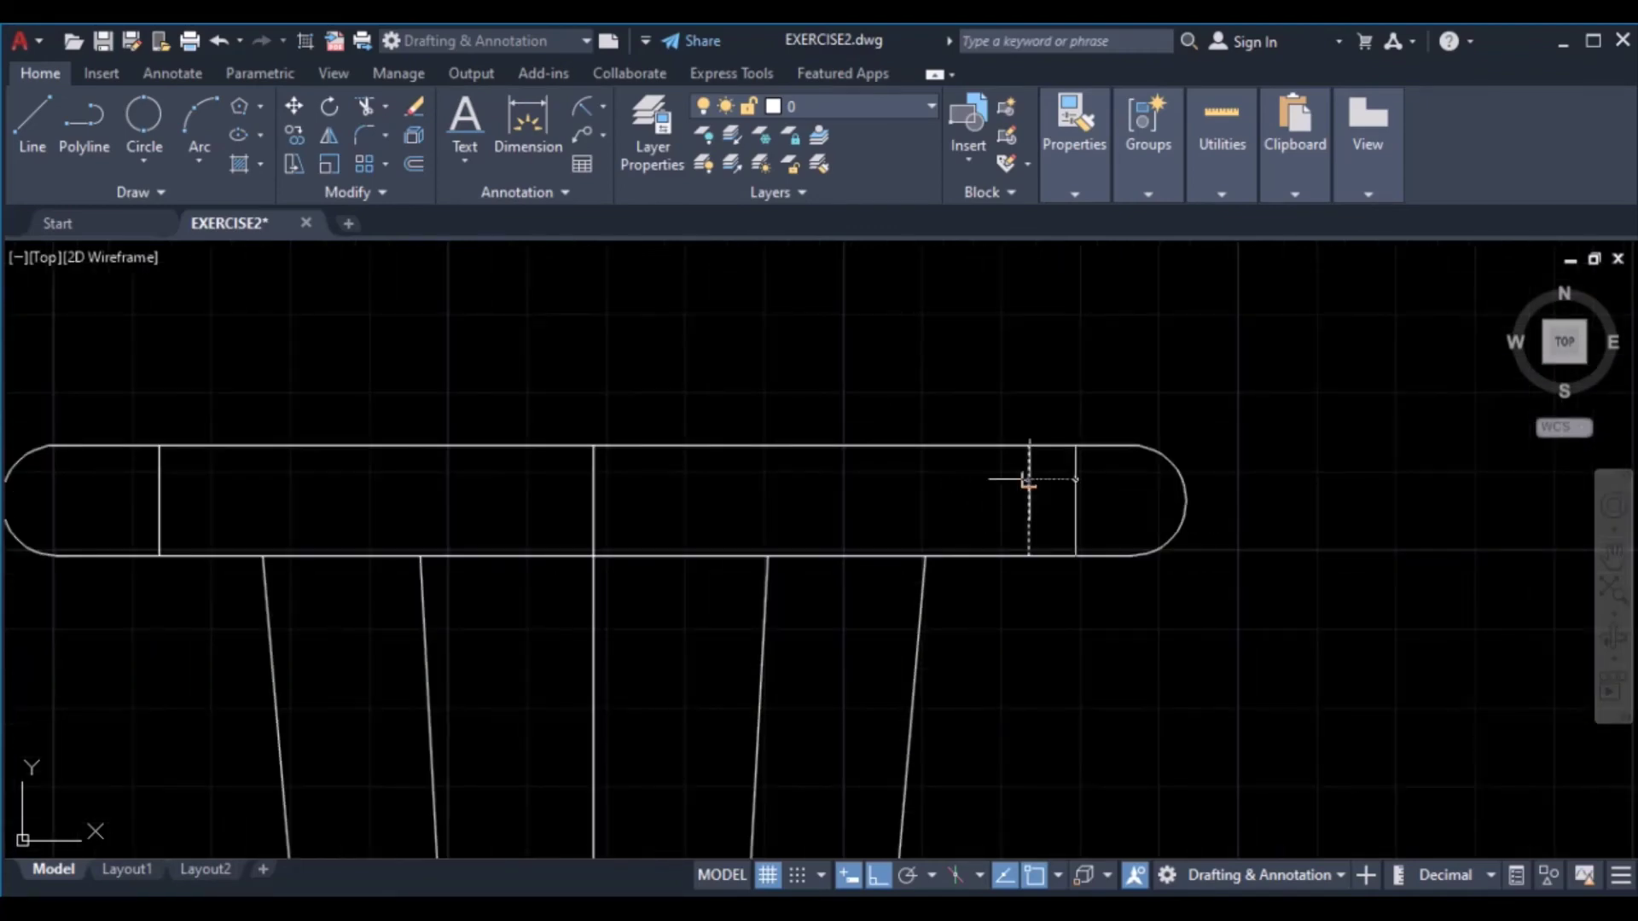
pyautogui.click(977, 476)
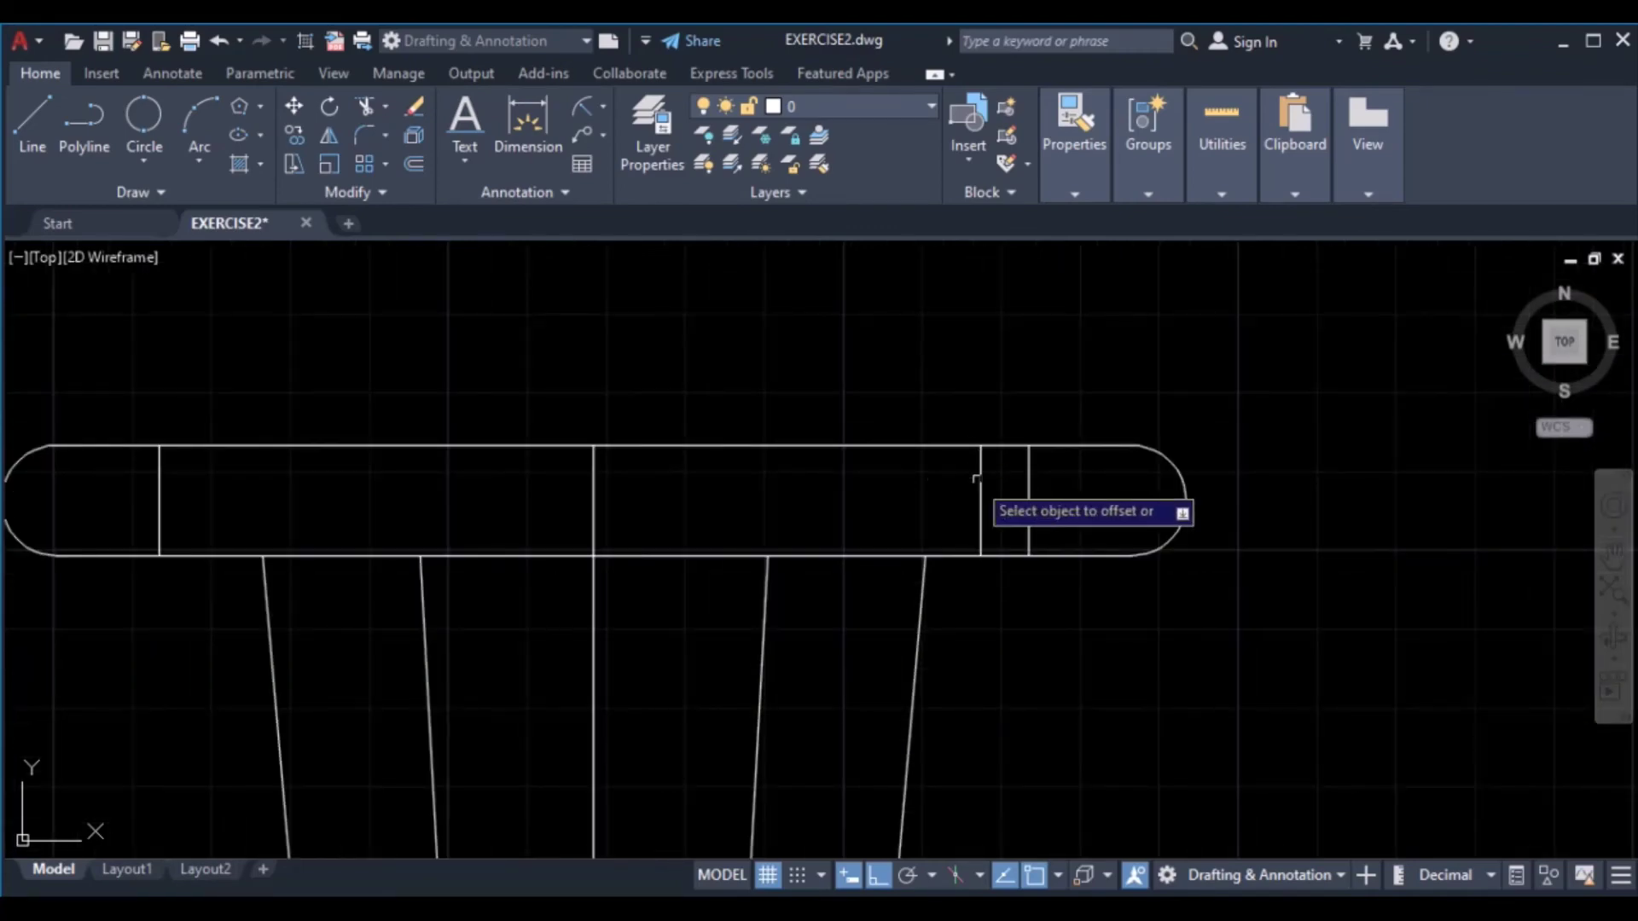
pyautogui.click(1029, 497)
pyautogui.click(1047, 491)
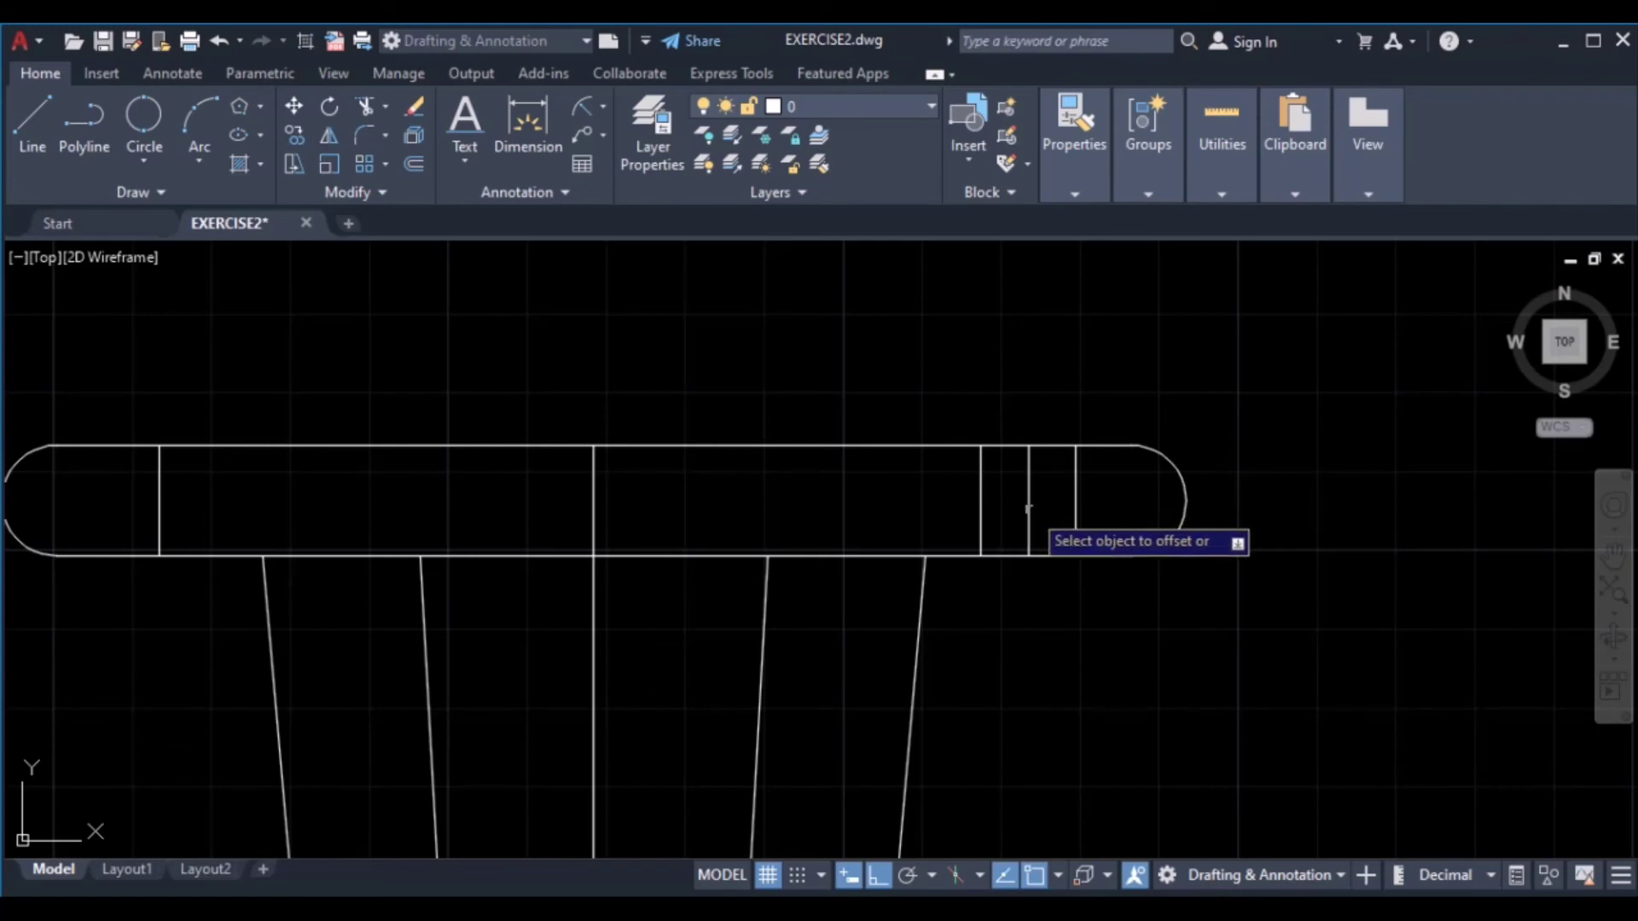
# Offset the right hole axis by 5 to both sides for the inner lines of the M12 hole
pyautogui.click(1030, 509)
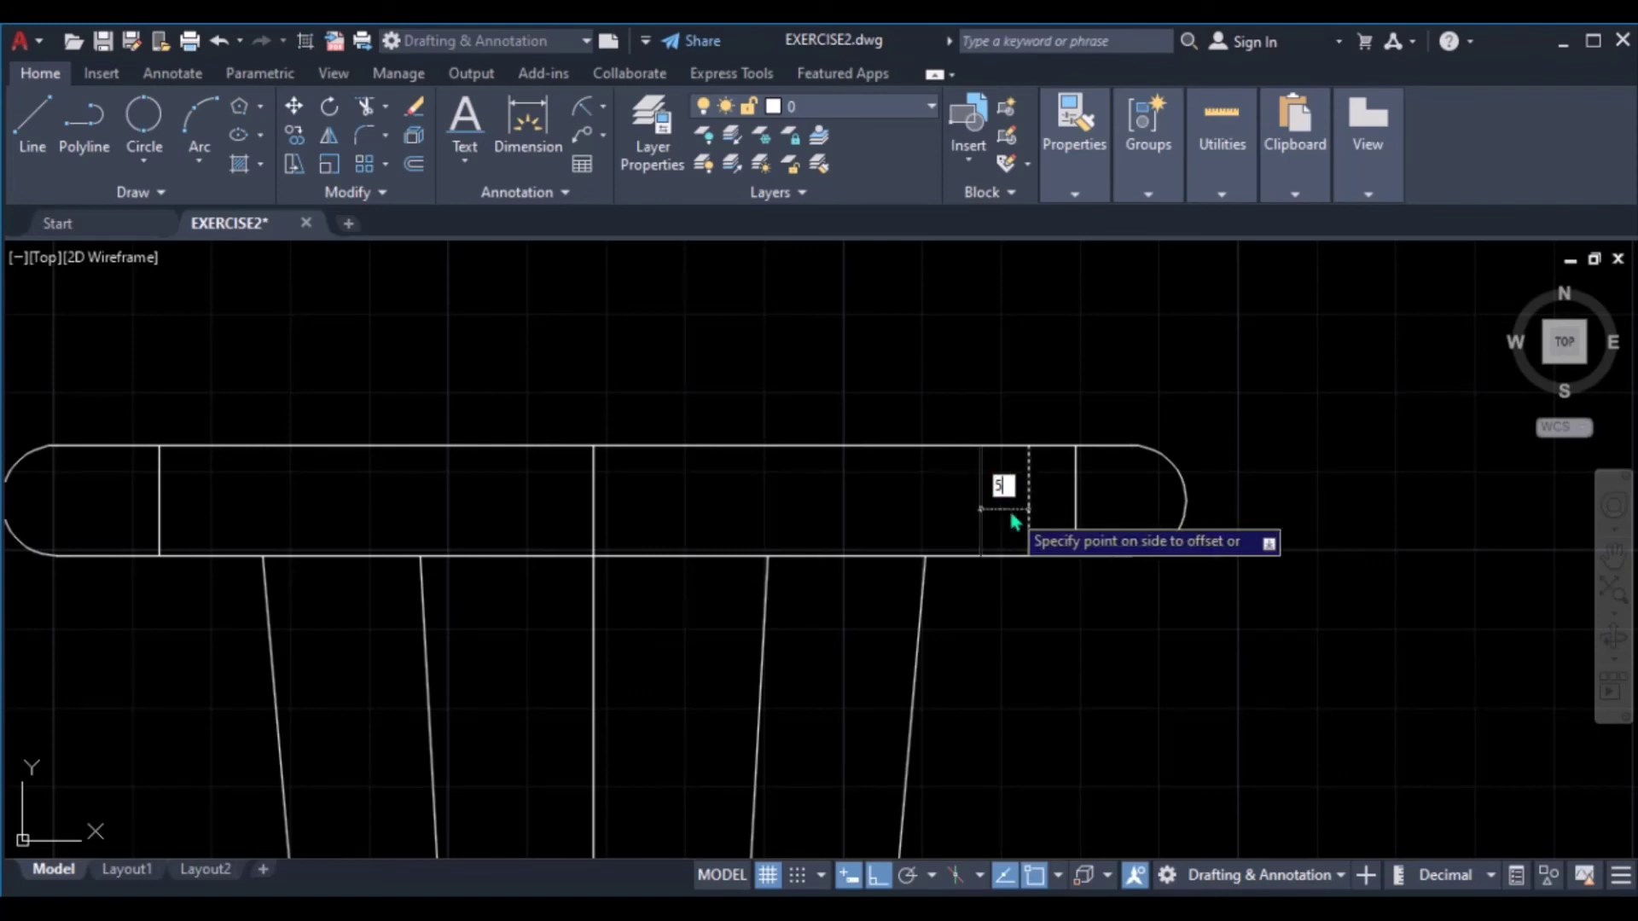
pyautogui.click(1011, 514)
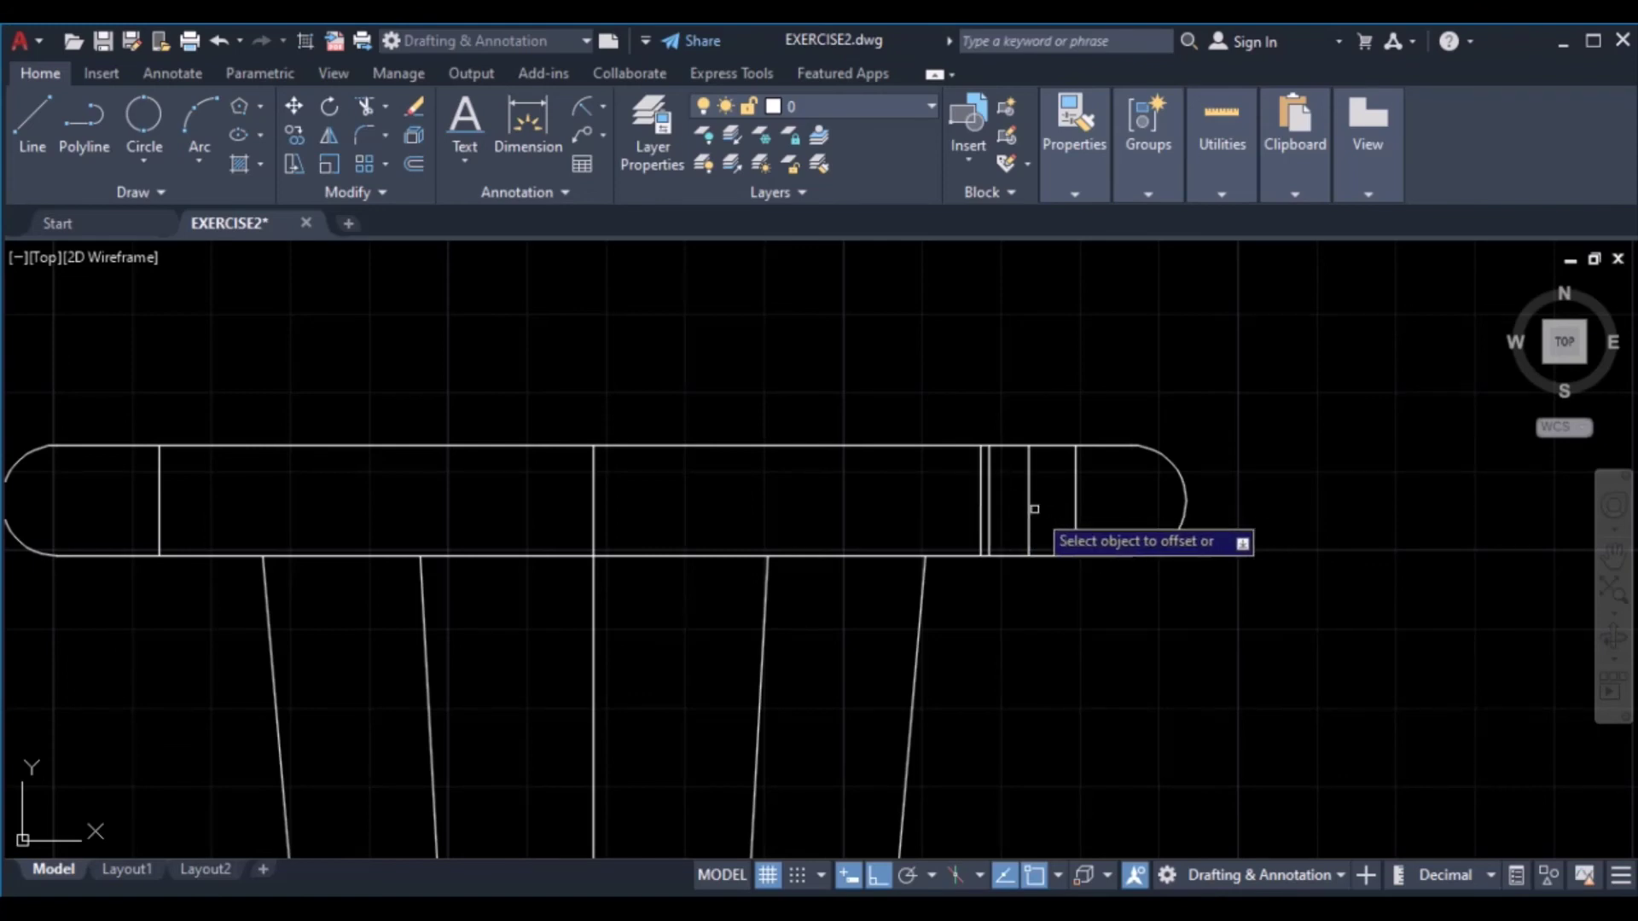
pyautogui.click(1031, 509)
pyautogui.click(1049, 503)
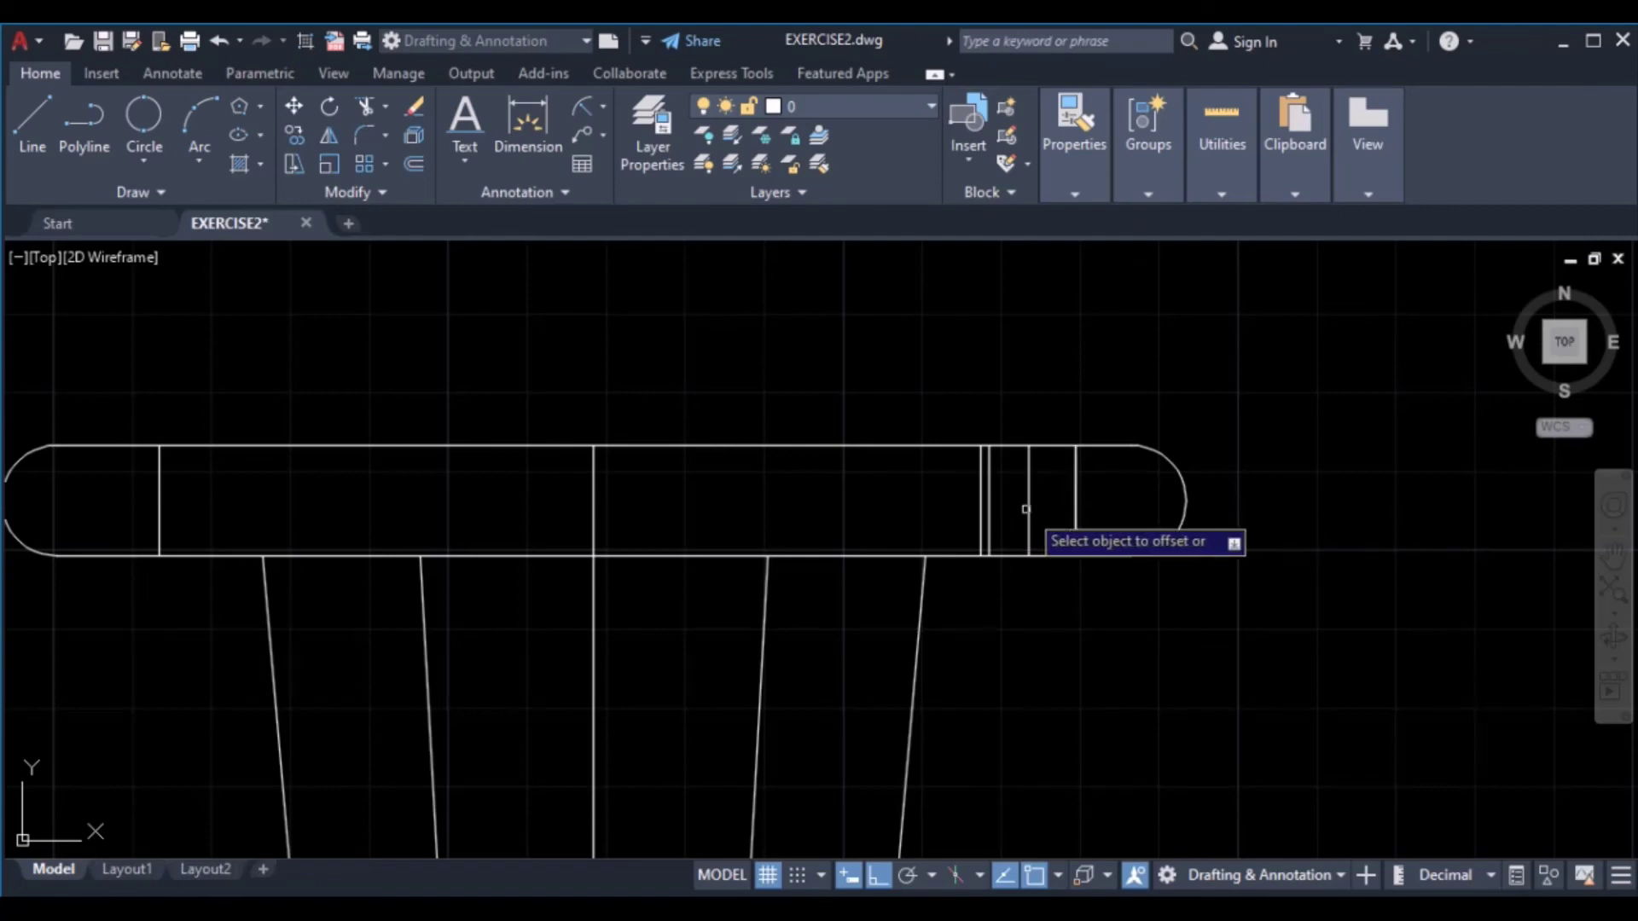
pyautogui.click(1026, 509)
pyautogui.click(1044, 513)
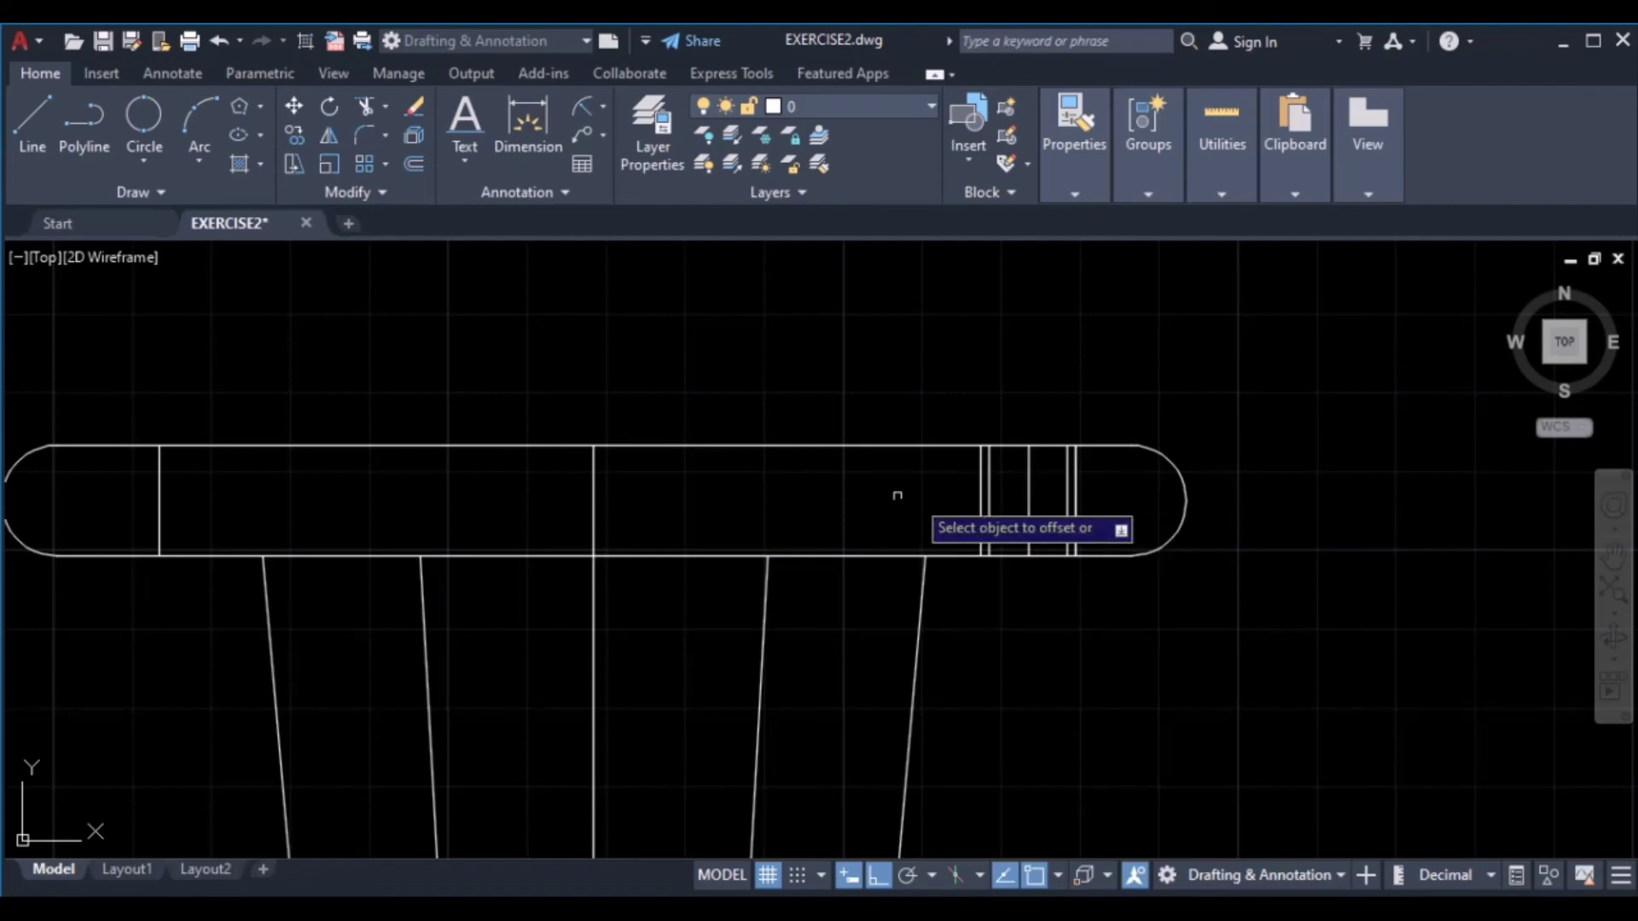
# Offset the left hole axis by 6 and by 5 to both sides for the outer and inner M12 hole lines
pyautogui.click(160, 499)
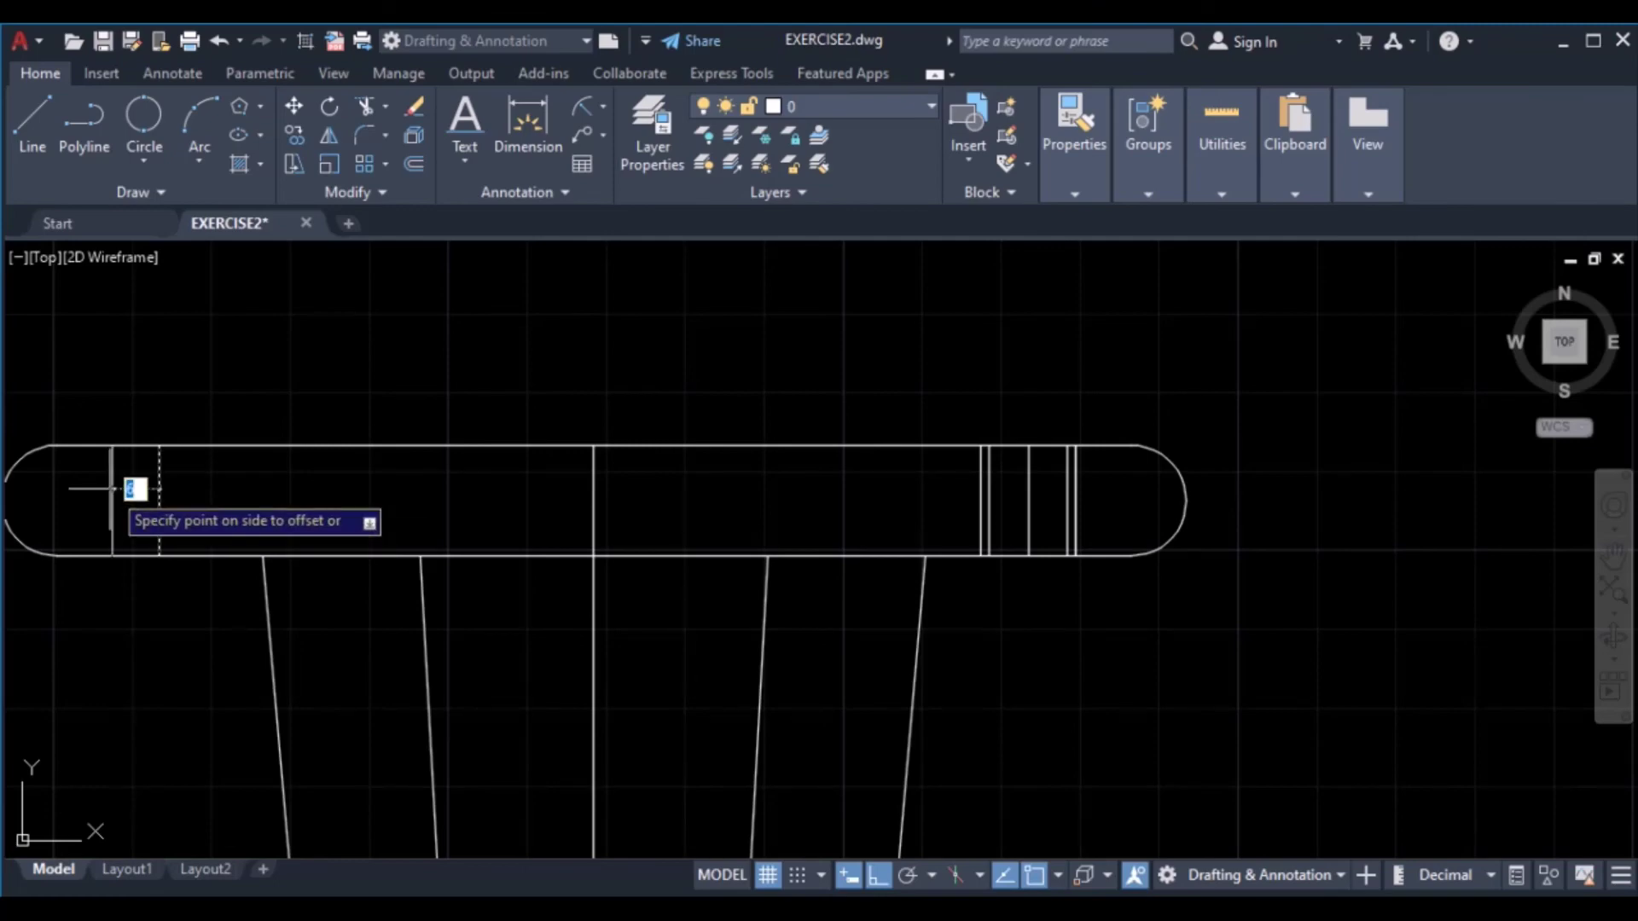
pyautogui.click(114, 489)
pyautogui.click(159, 488)
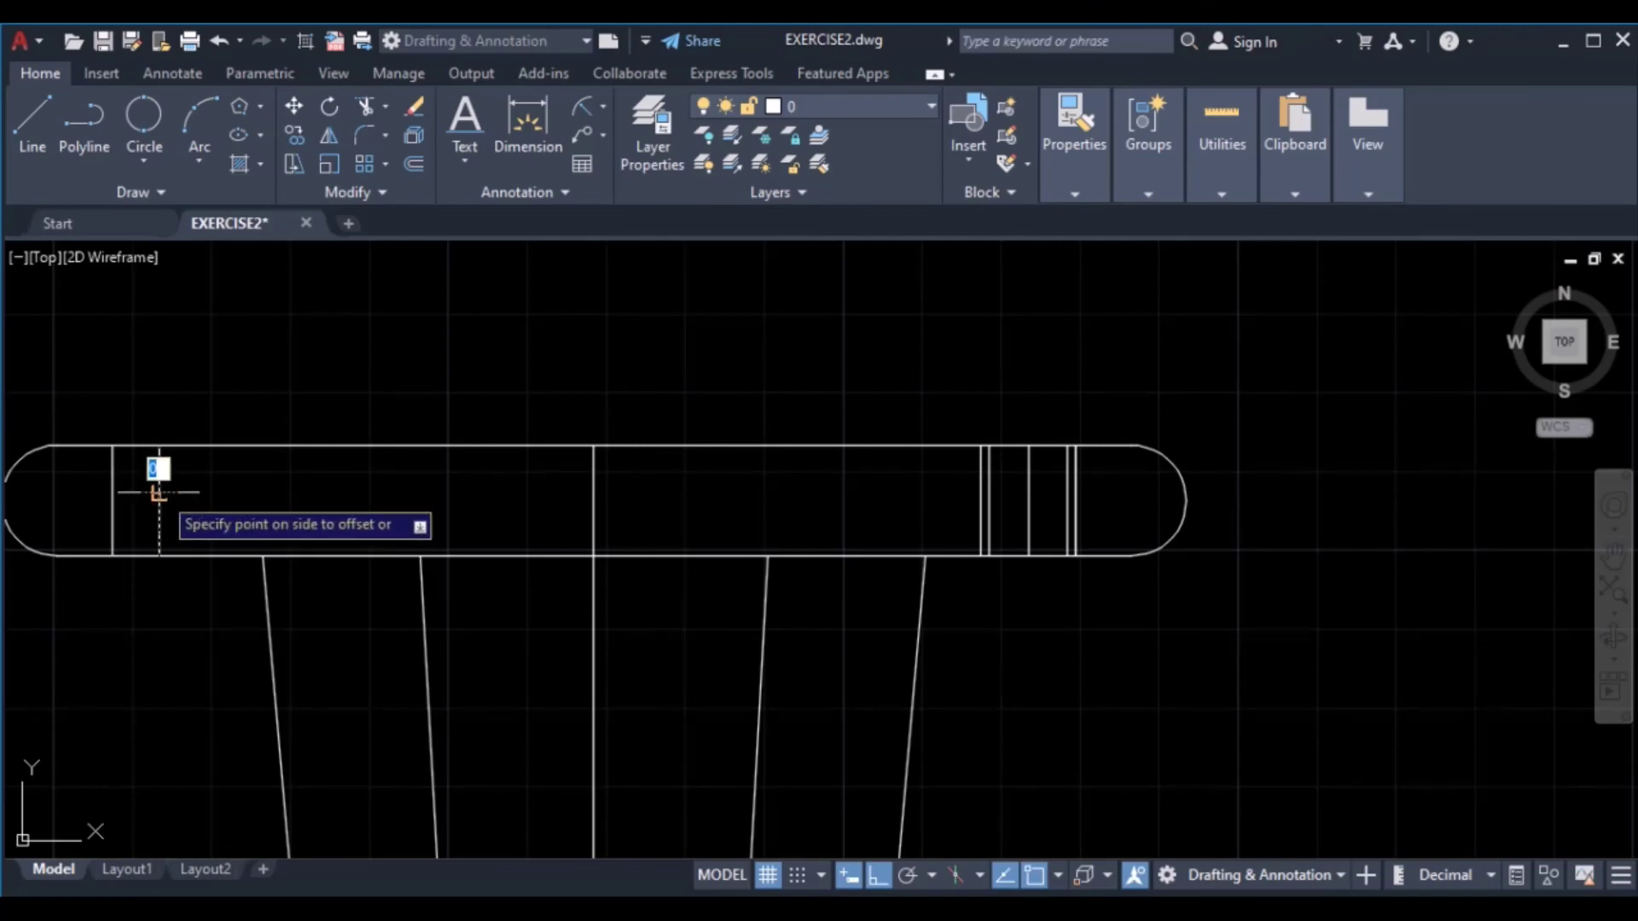
pyautogui.click(133, 498)
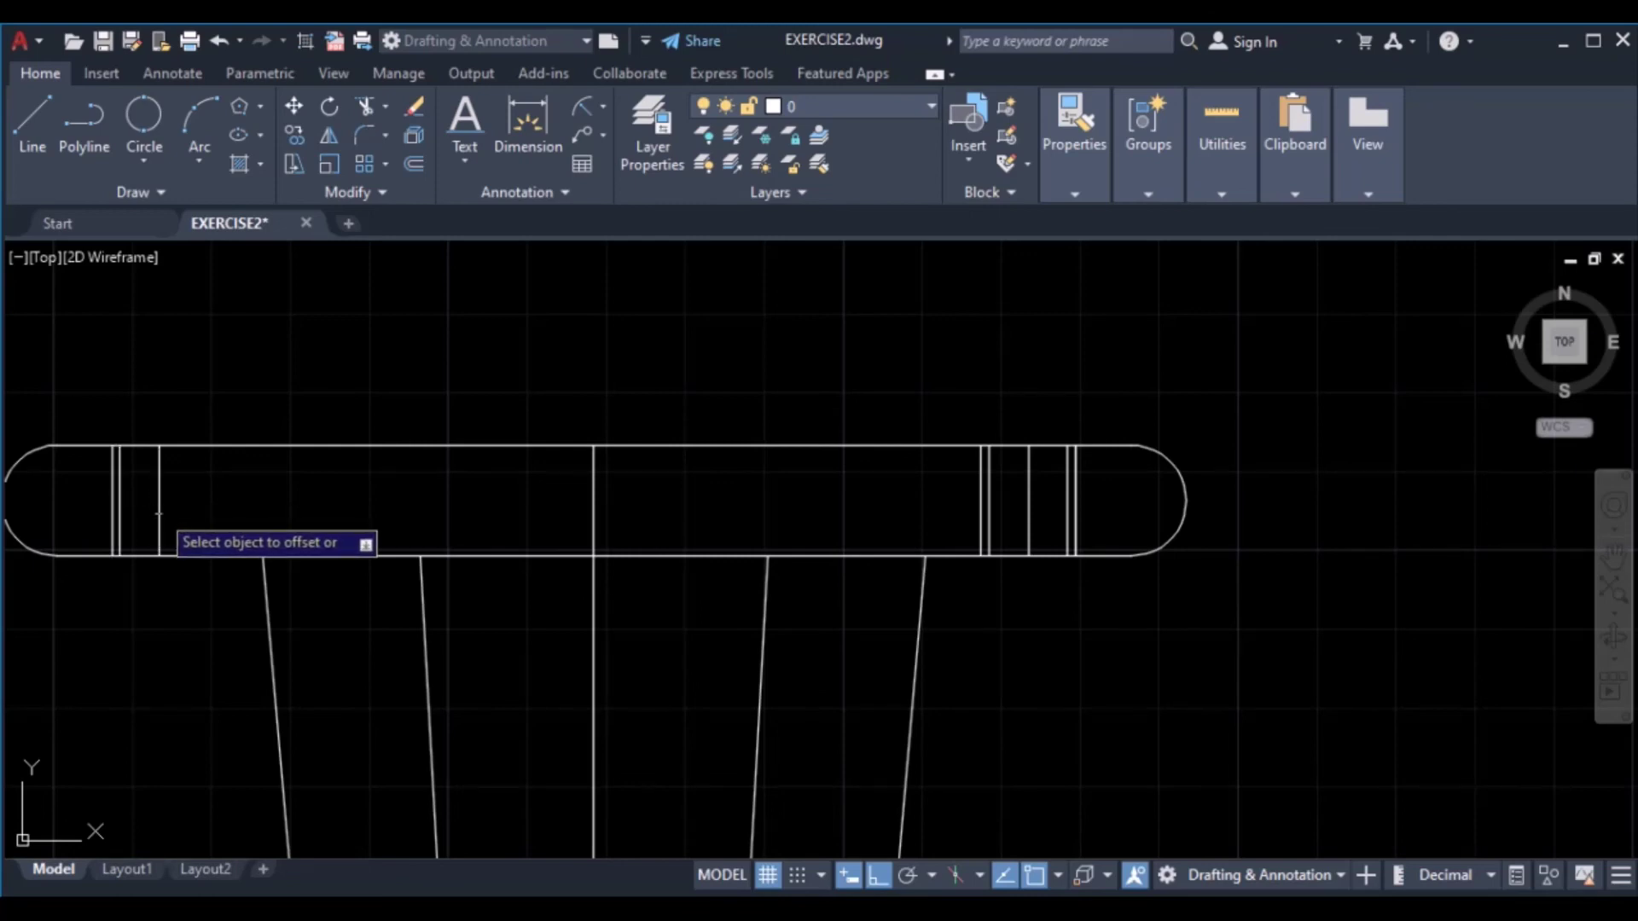
pyautogui.click(158, 499)
pyautogui.click(184, 509)
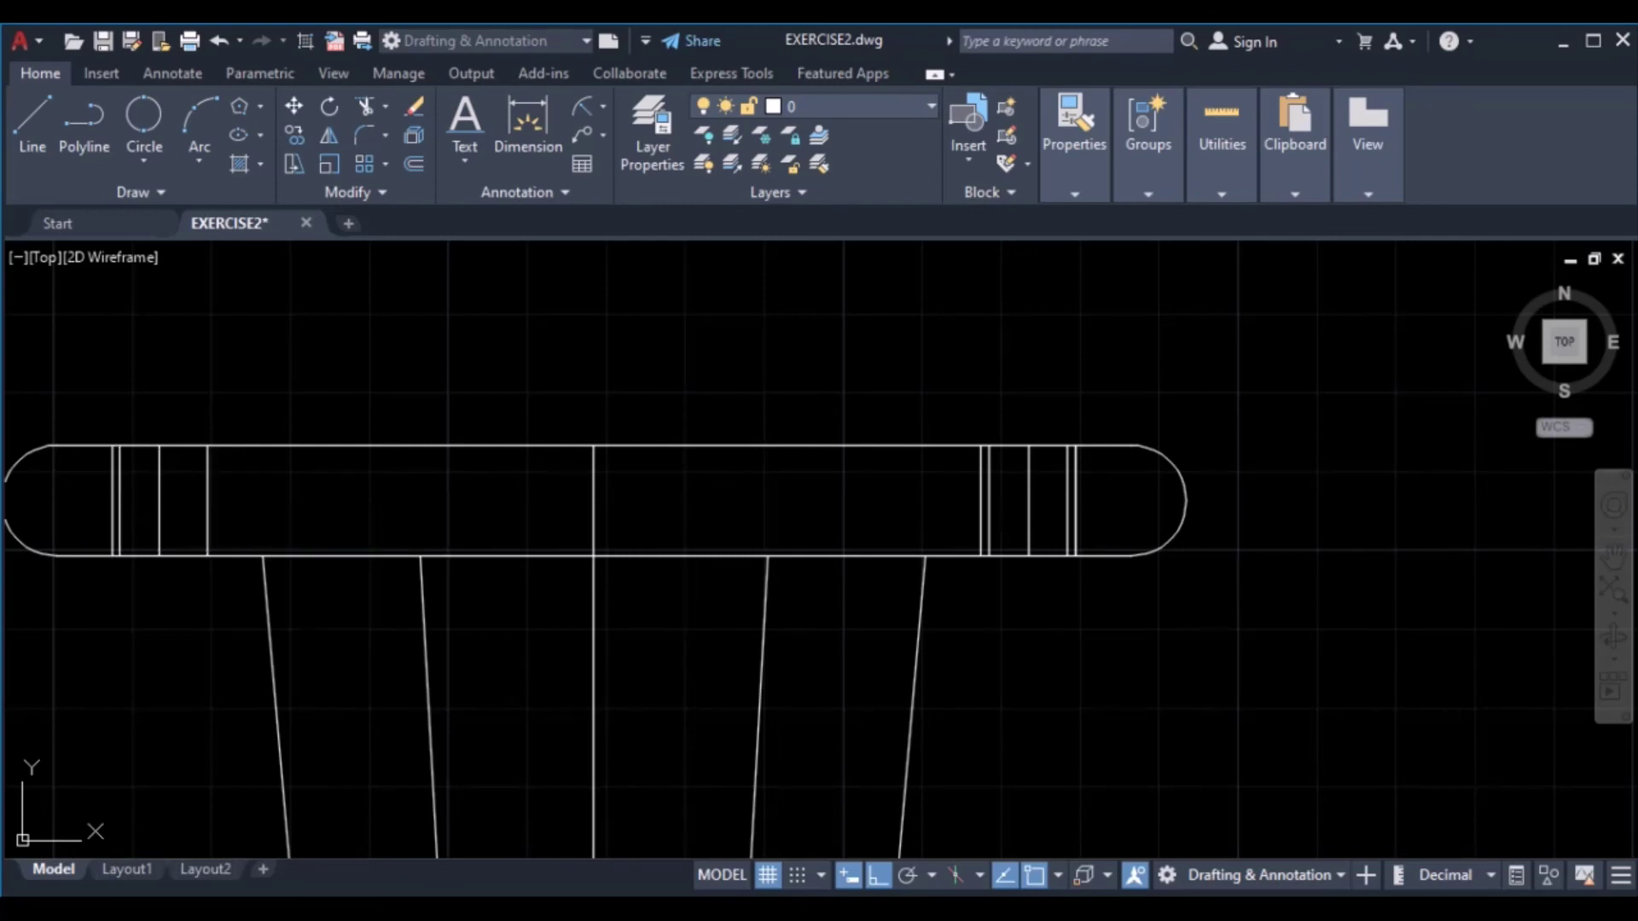
pyautogui.click(160, 494)
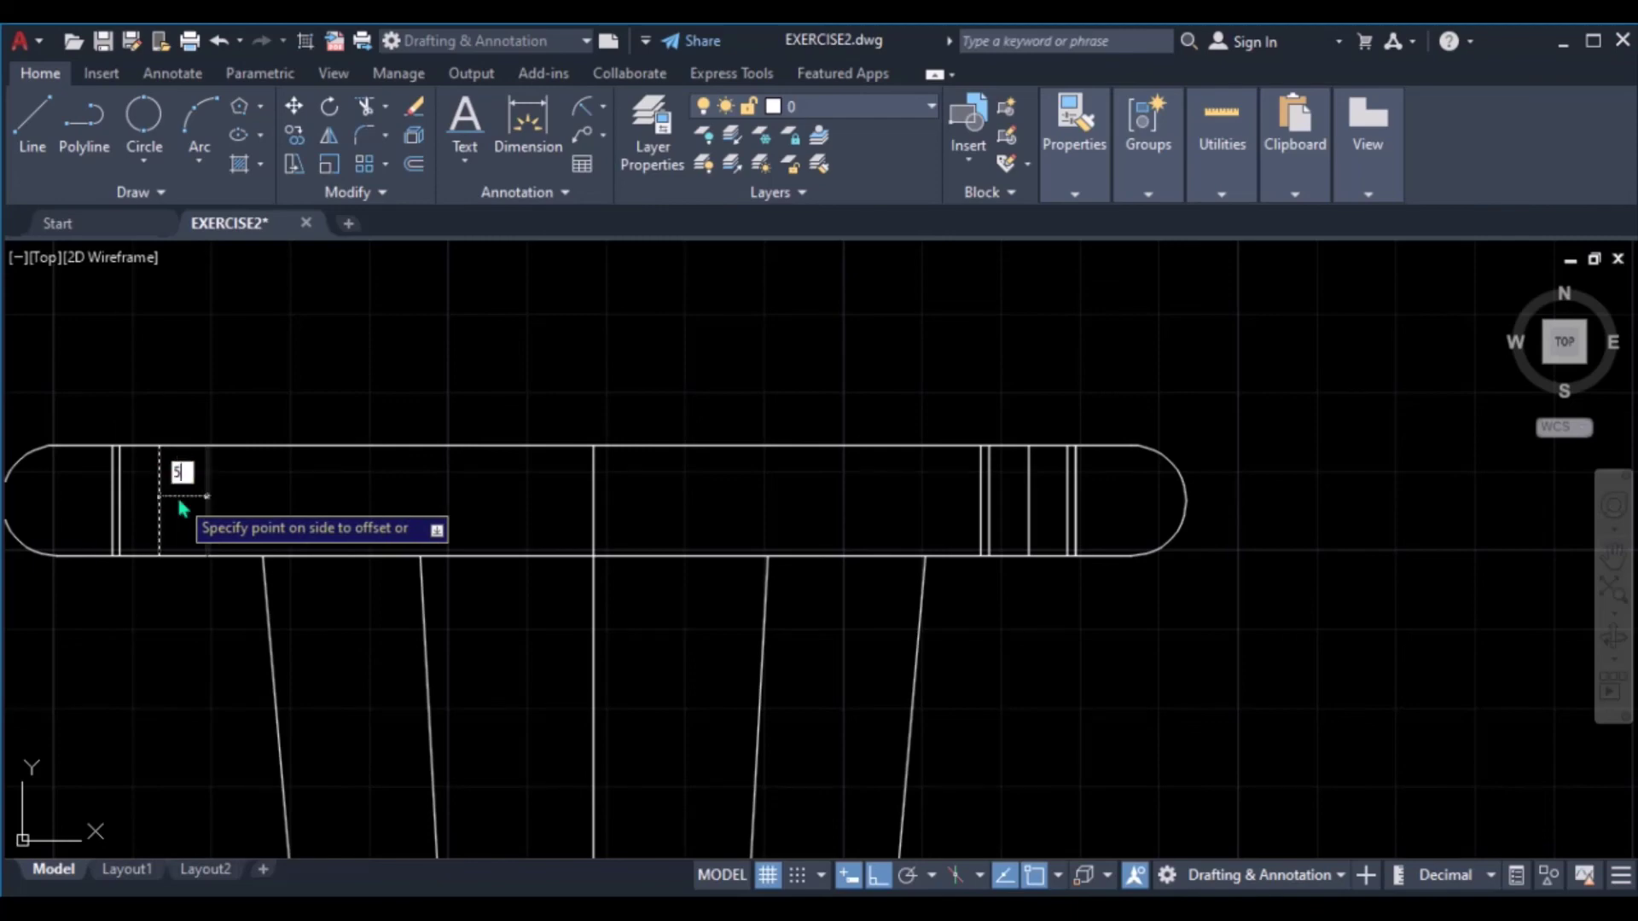
pyautogui.click(179, 503)
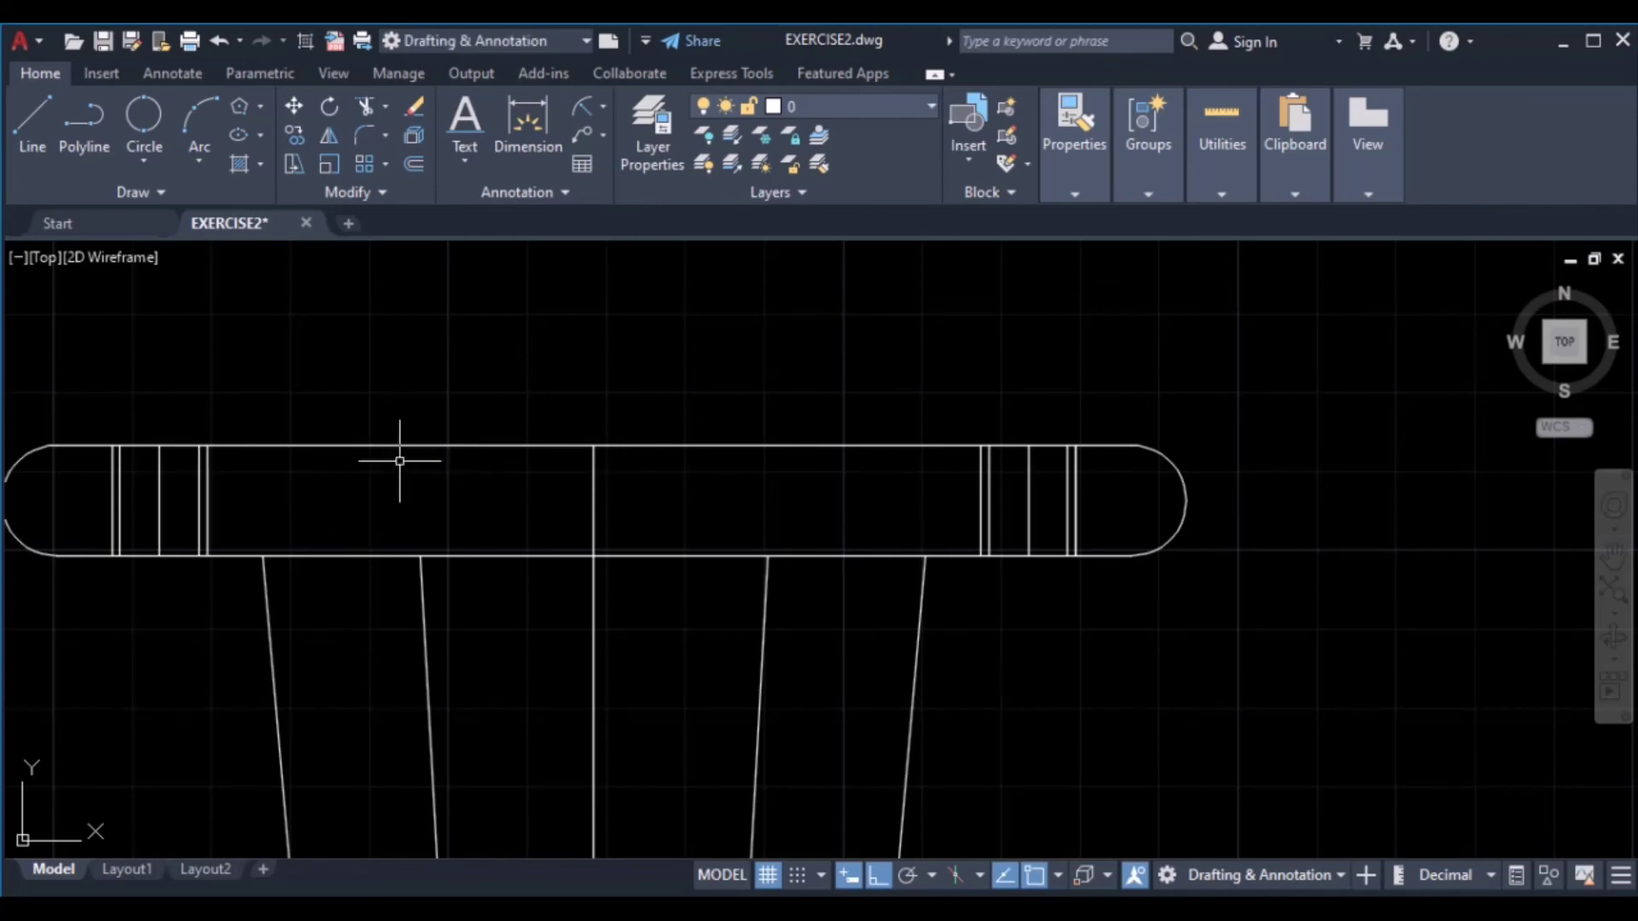
# Examine the dashed inner outline near the lower end of the tapered body in the reference view
pyautogui.scroll(-5, 497, 567)
pyautogui.scroll(3, 630, 347)
pyautogui.scroll(-3, 715, 384)
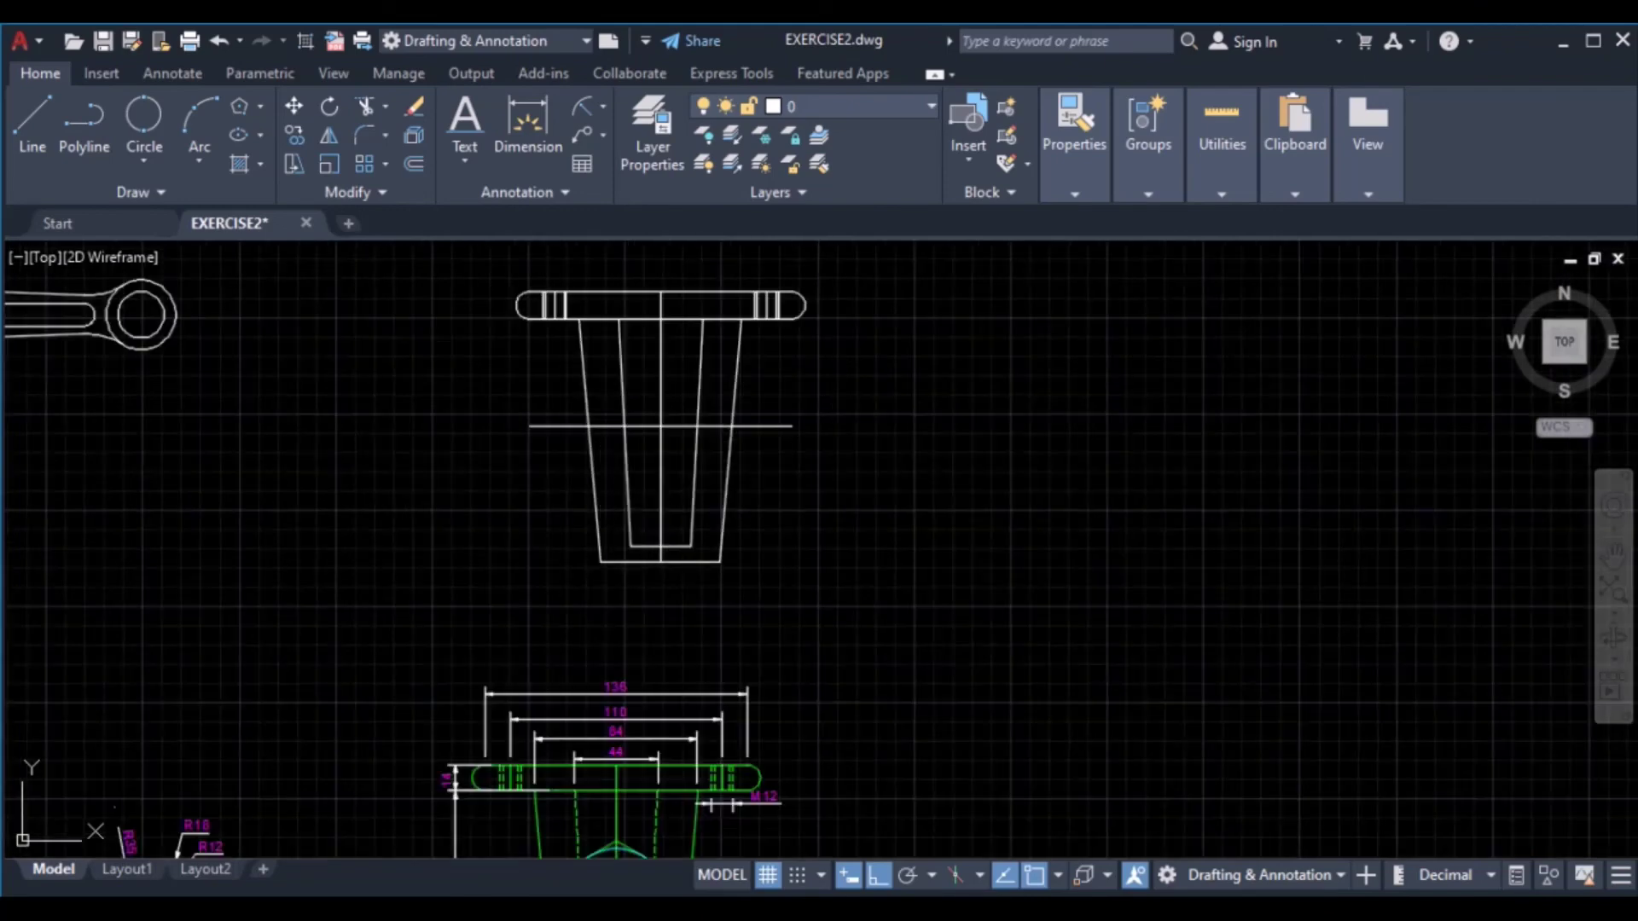
pyautogui.scroll(4, 661, 734)
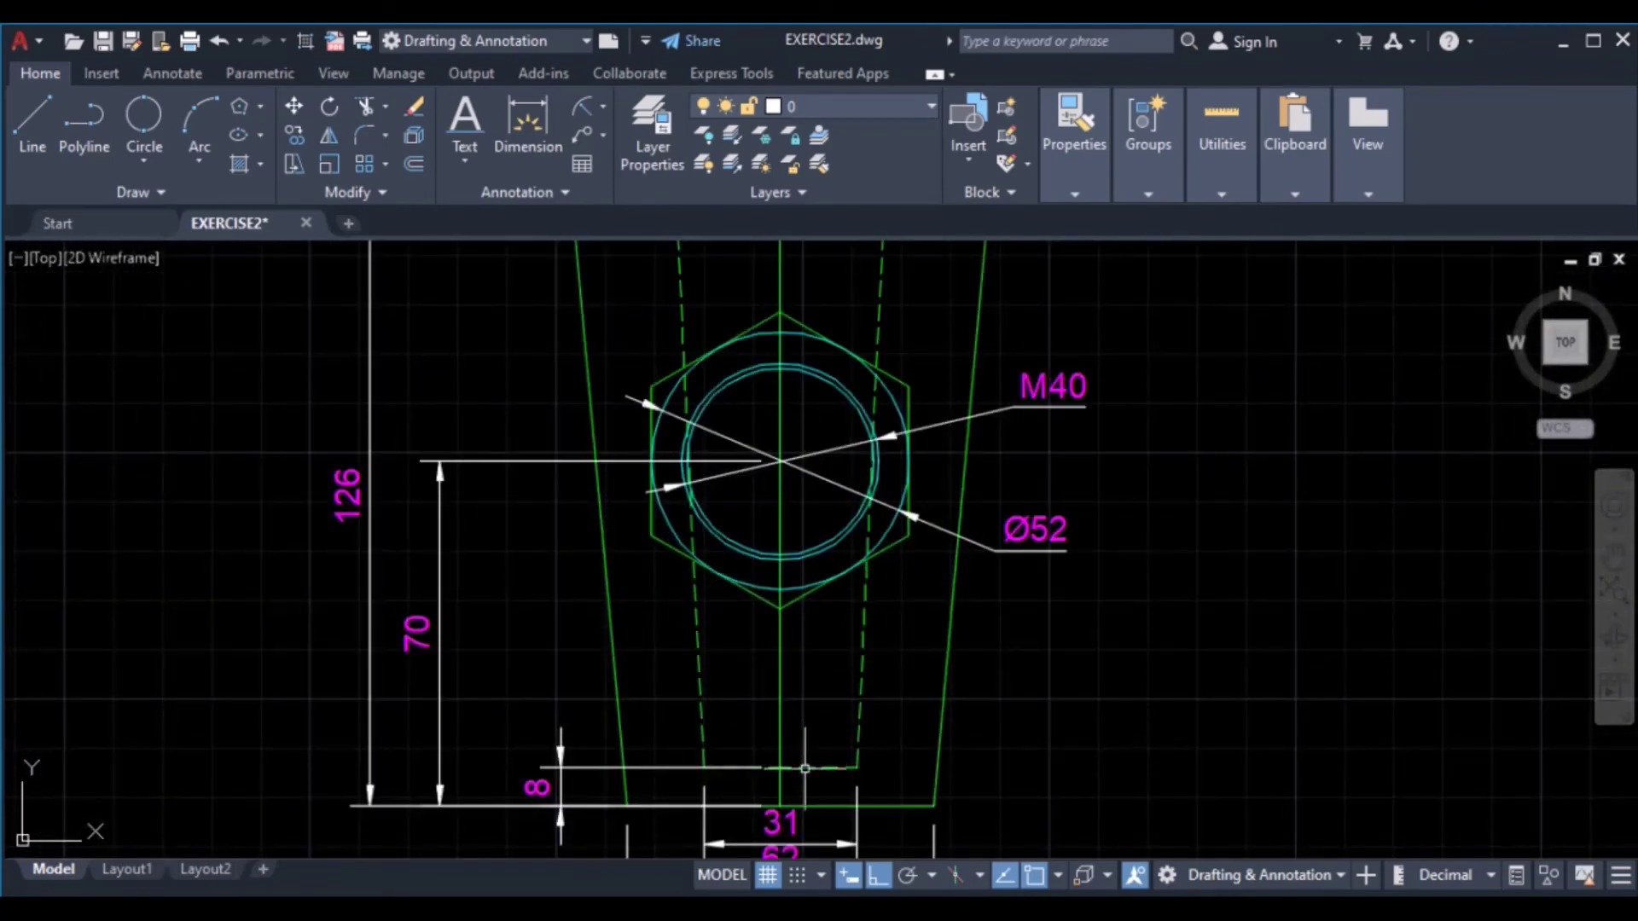
pyautogui.scroll(-5, 706, 586)
pyautogui.moveTo(913, 256); pyautogui.dragTo(930, 444, button='middle')
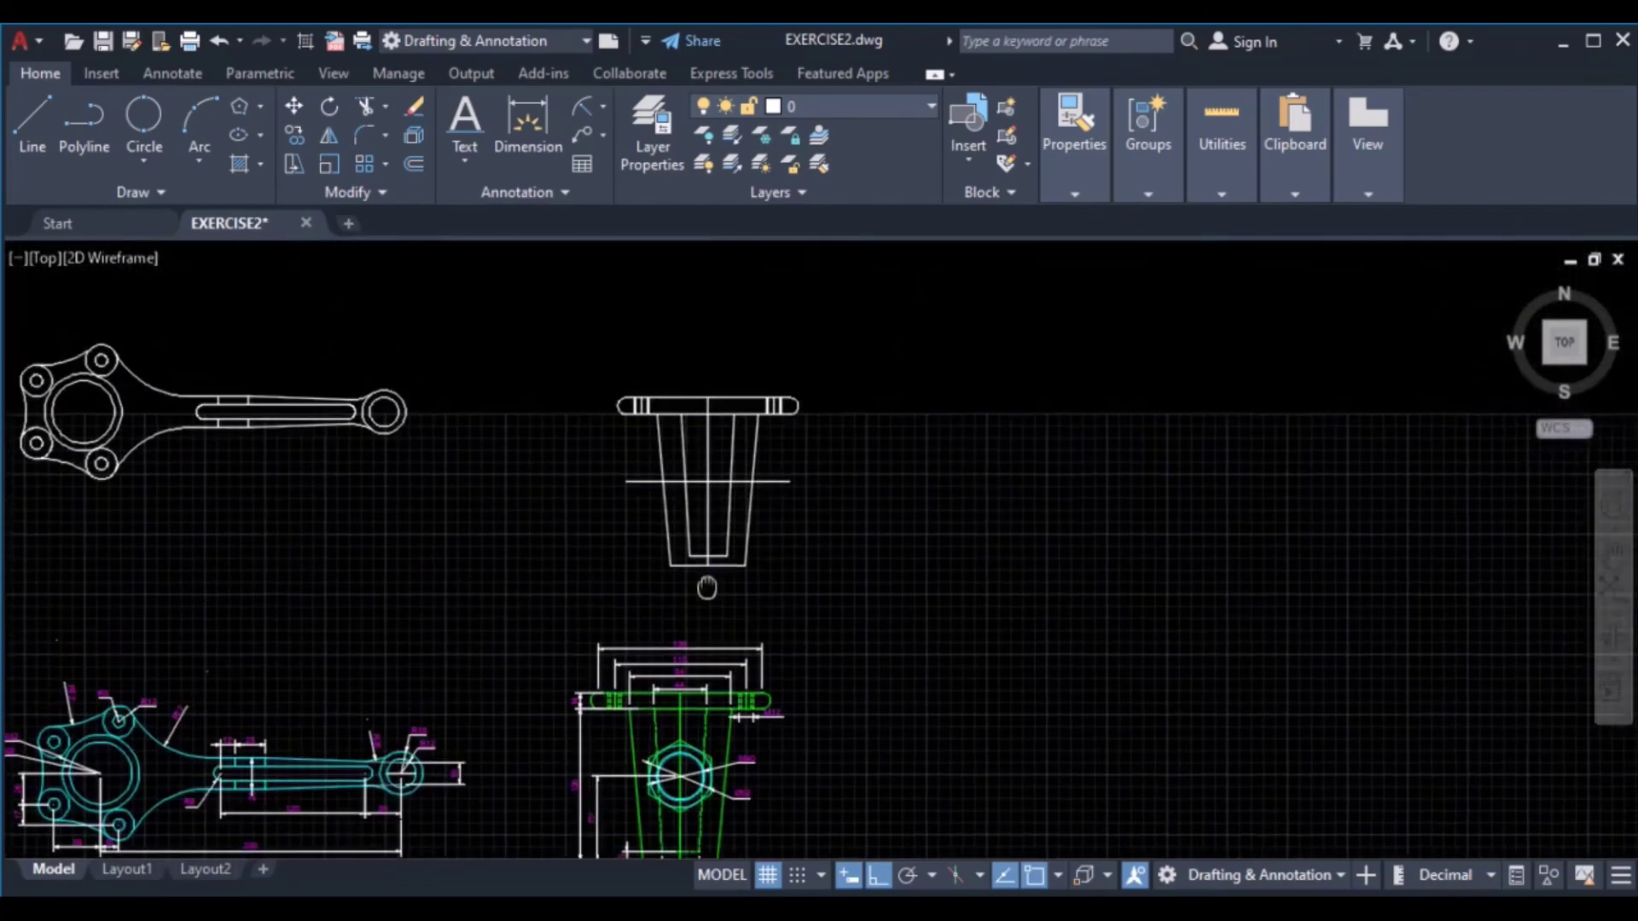
# Move the inner tapered outline with its bottom line and the offset lines of both M12 holes to the Hidden layer
pyautogui.scroll(3, 895, 427)
pyautogui.click(764, 471)
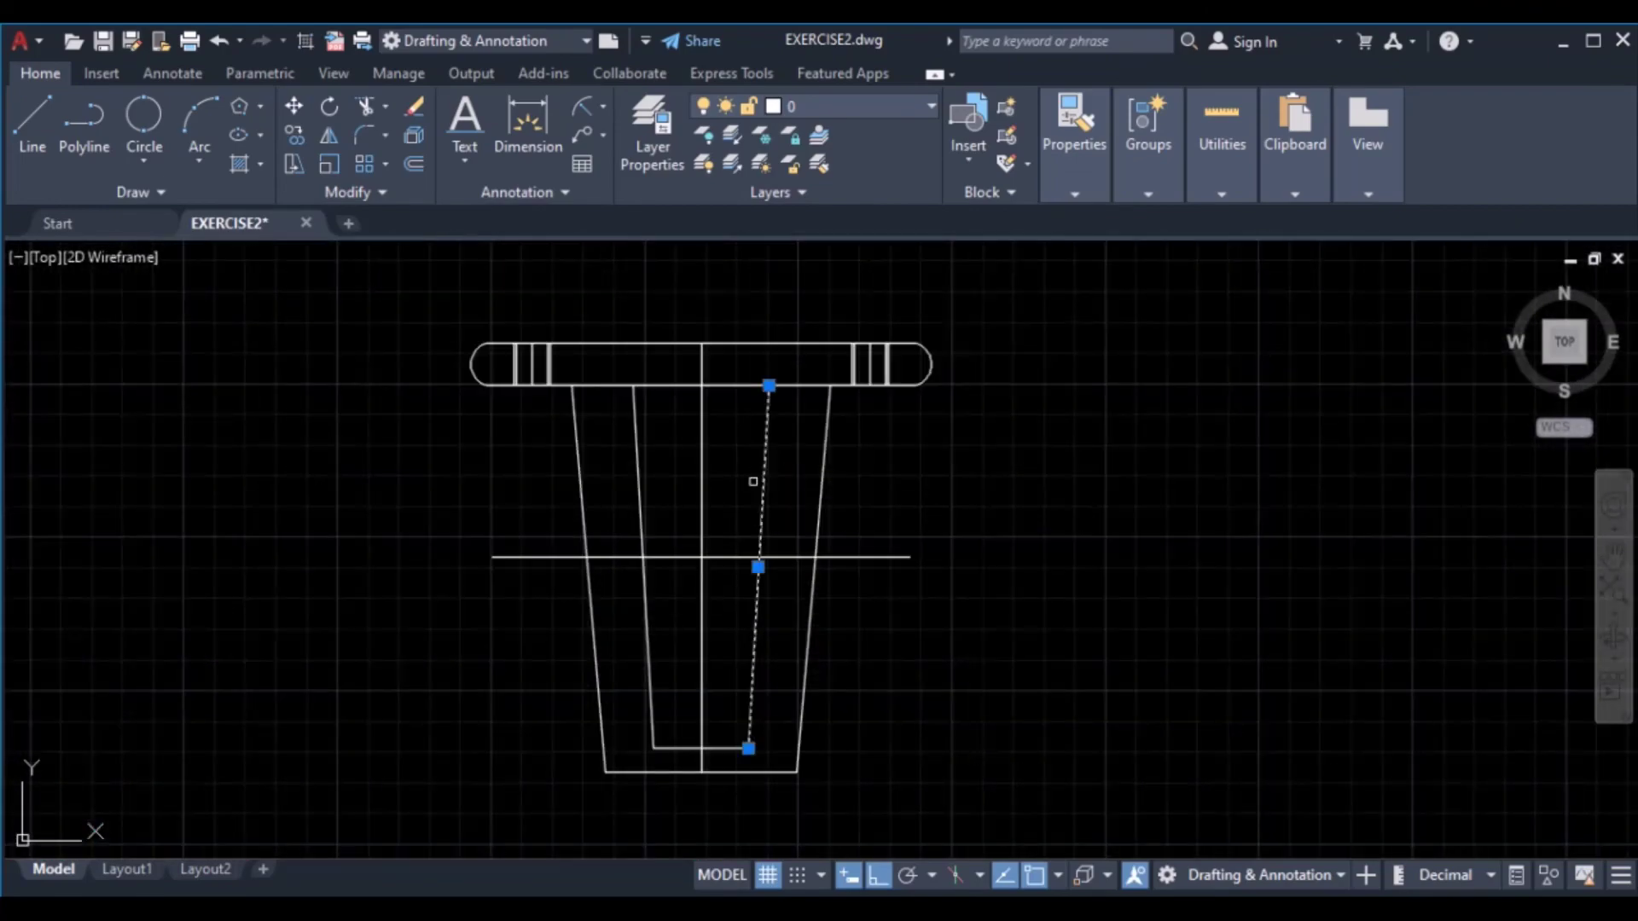
pyautogui.click(650, 480)
pyautogui.click(585, 475)
pyautogui.click(682, 750)
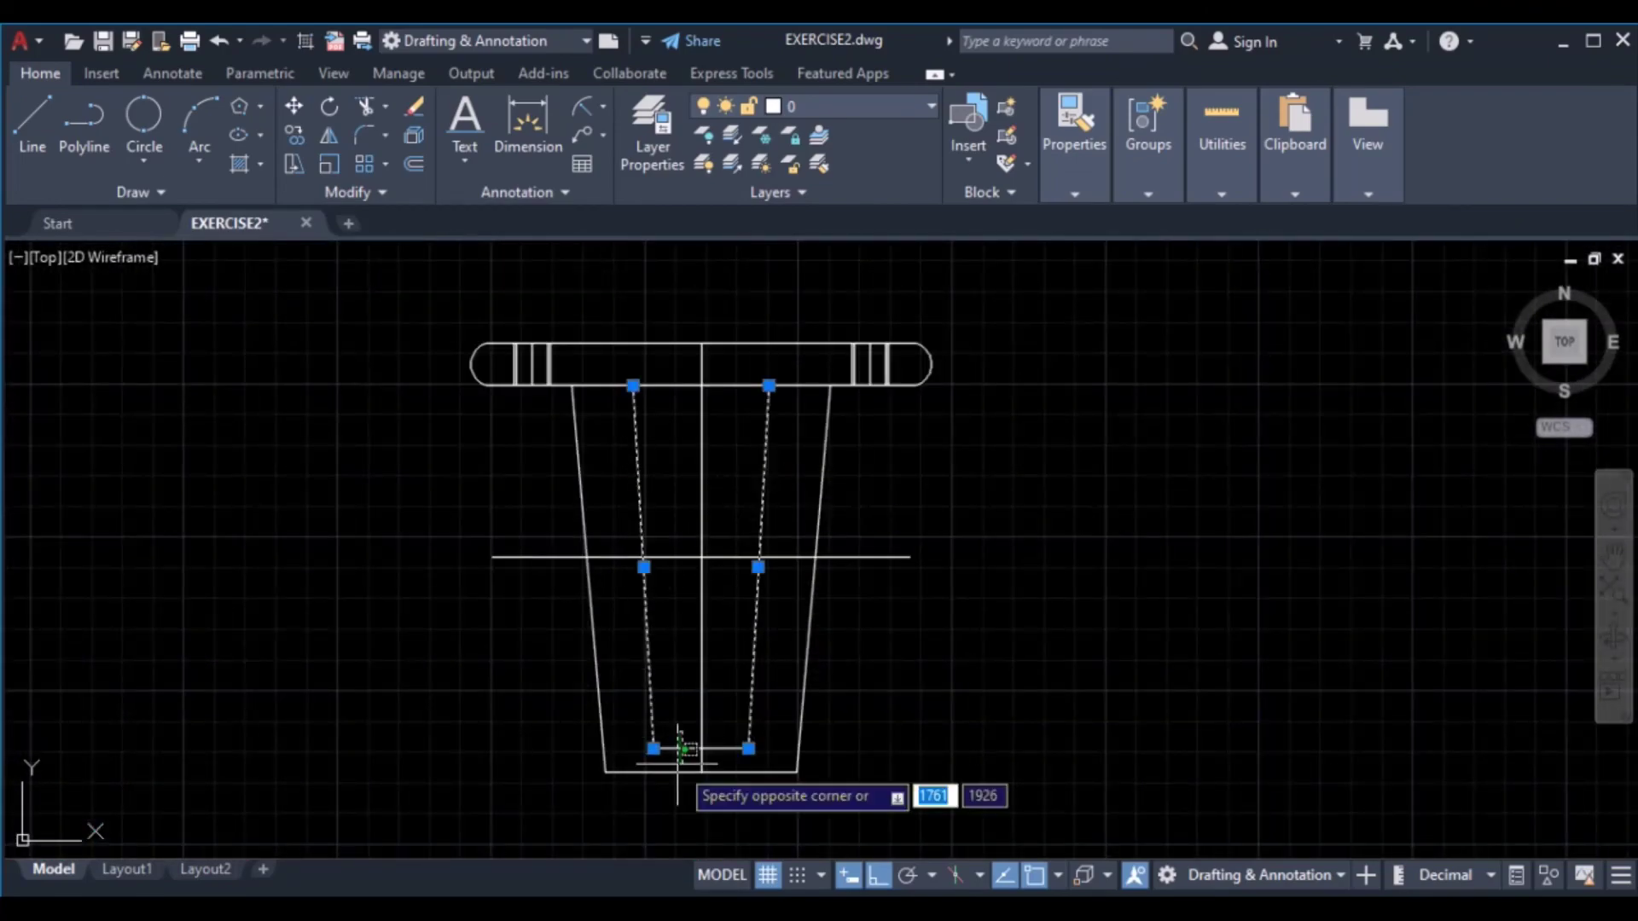
pyautogui.click(677, 751)
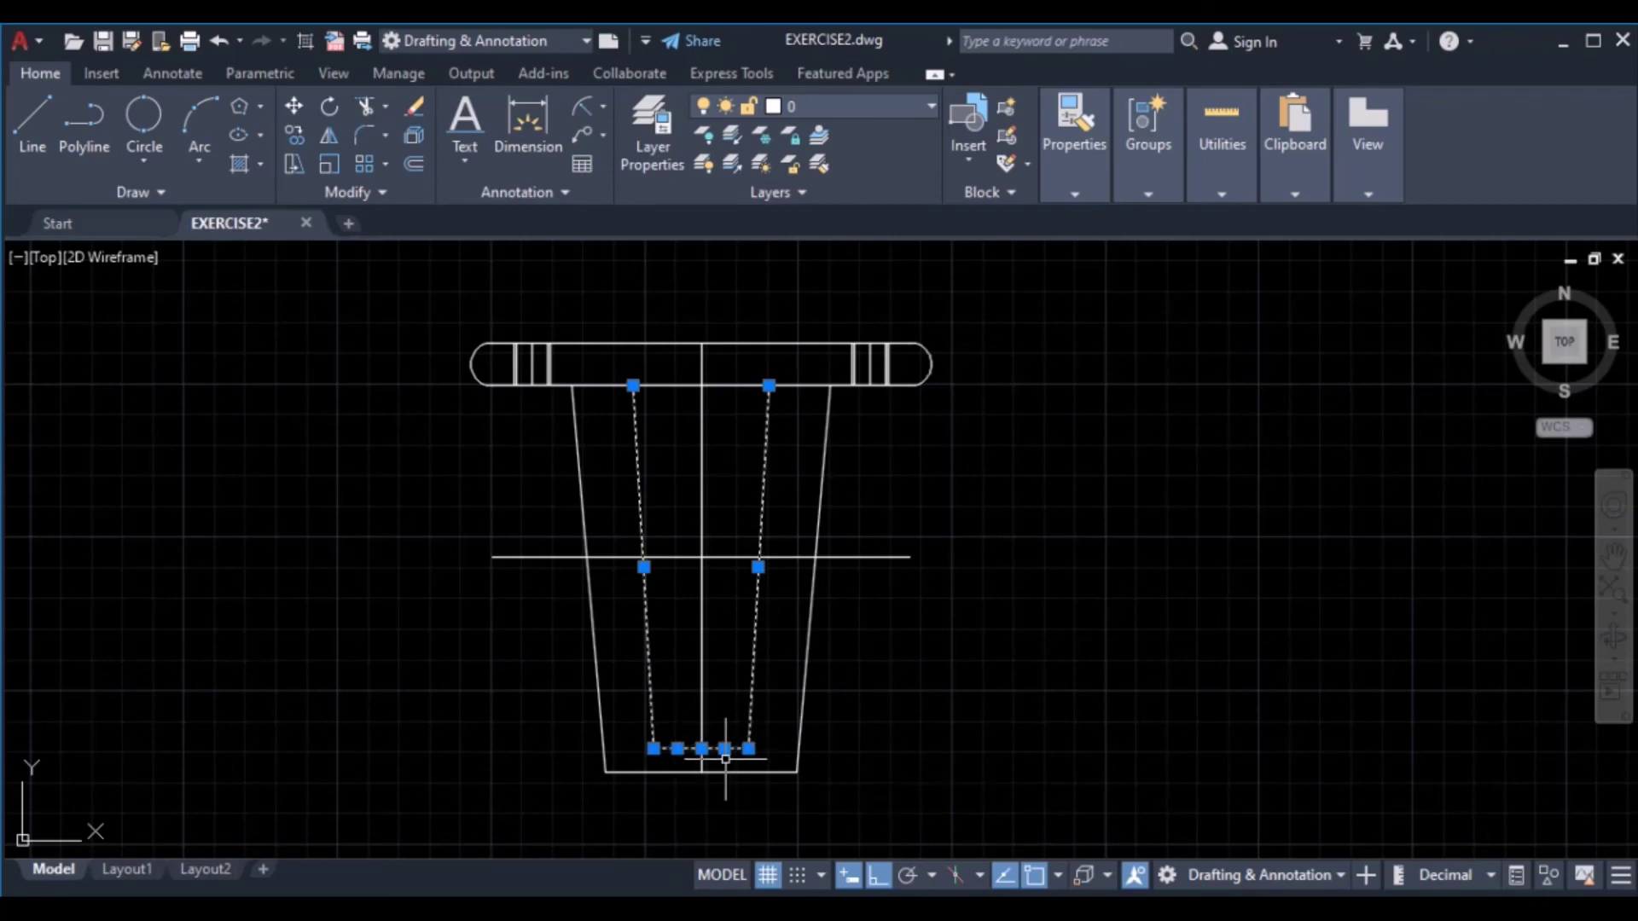
pyautogui.scroll(5, 557, 362)
pyautogui.click(554, 365)
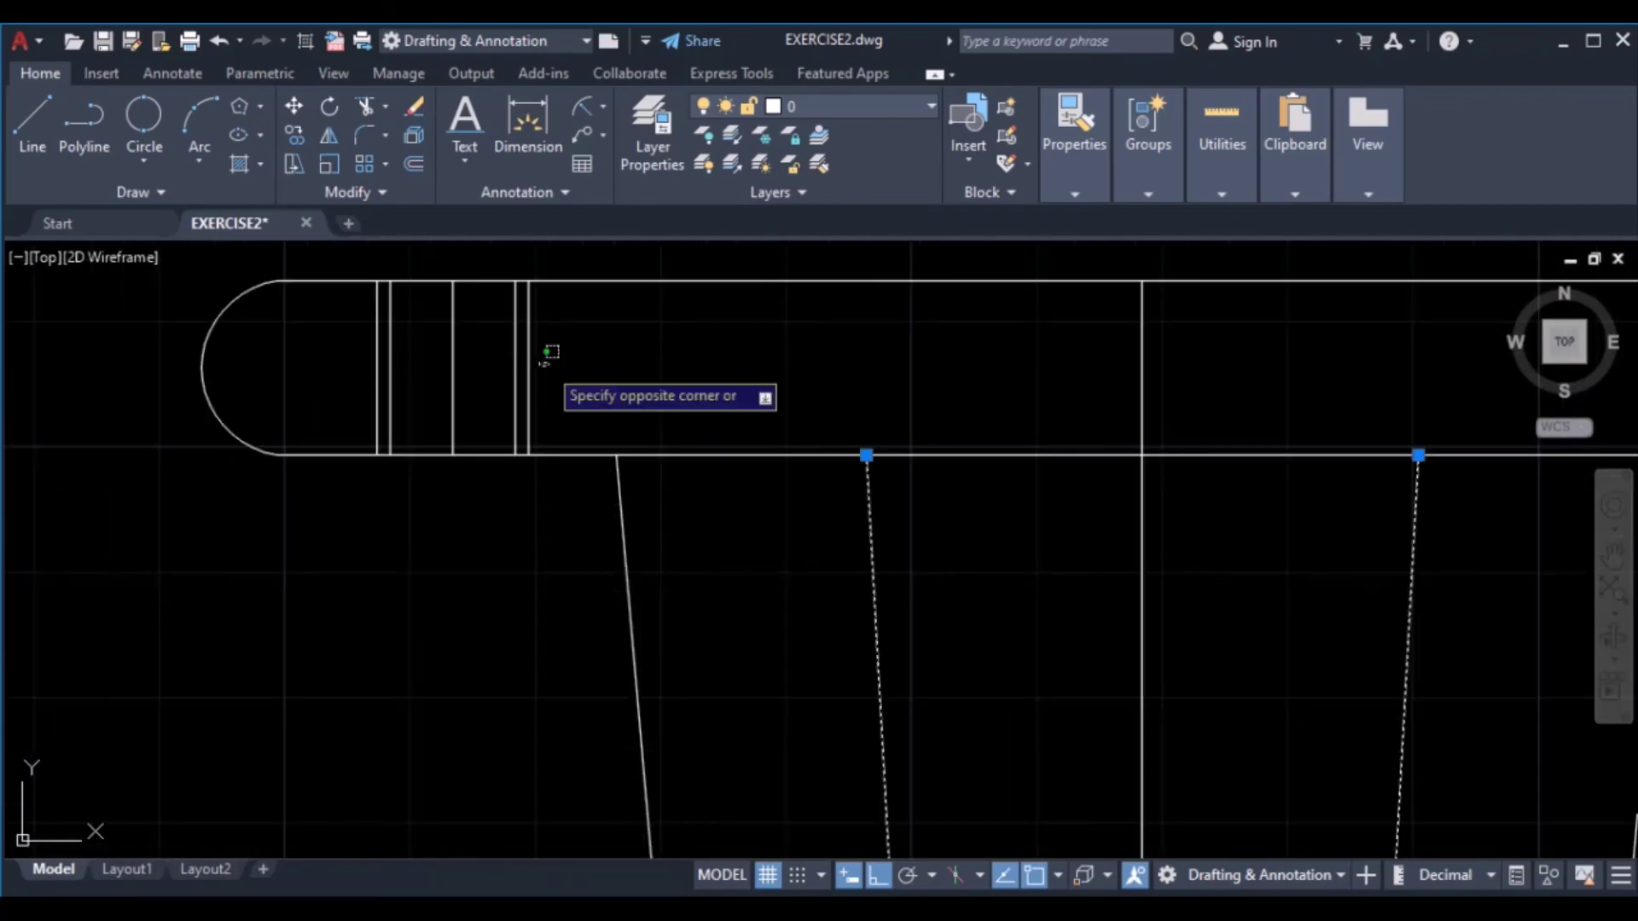
pyautogui.click(508, 380)
pyautogui.click(411, 365)
pyautogui.click(372, 369)
pyautogui.scroll(-5, 509, 380)
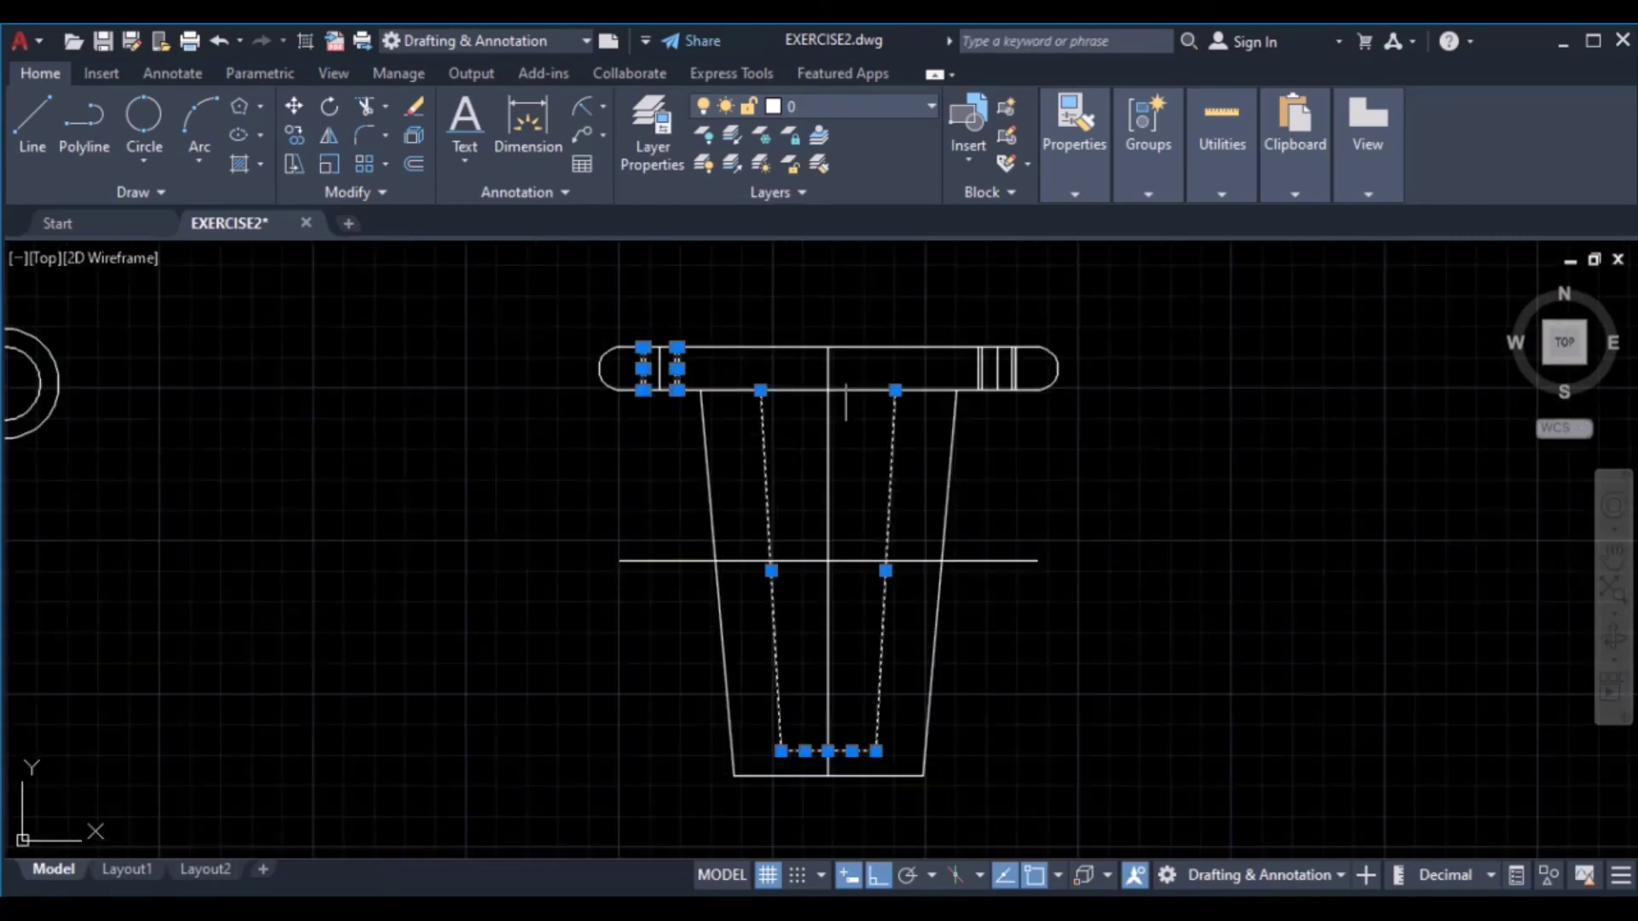
pyautogui.scroll(5, 904, 448)
pyautogui.click(838, 422)
pyautogui.click(762, 435)
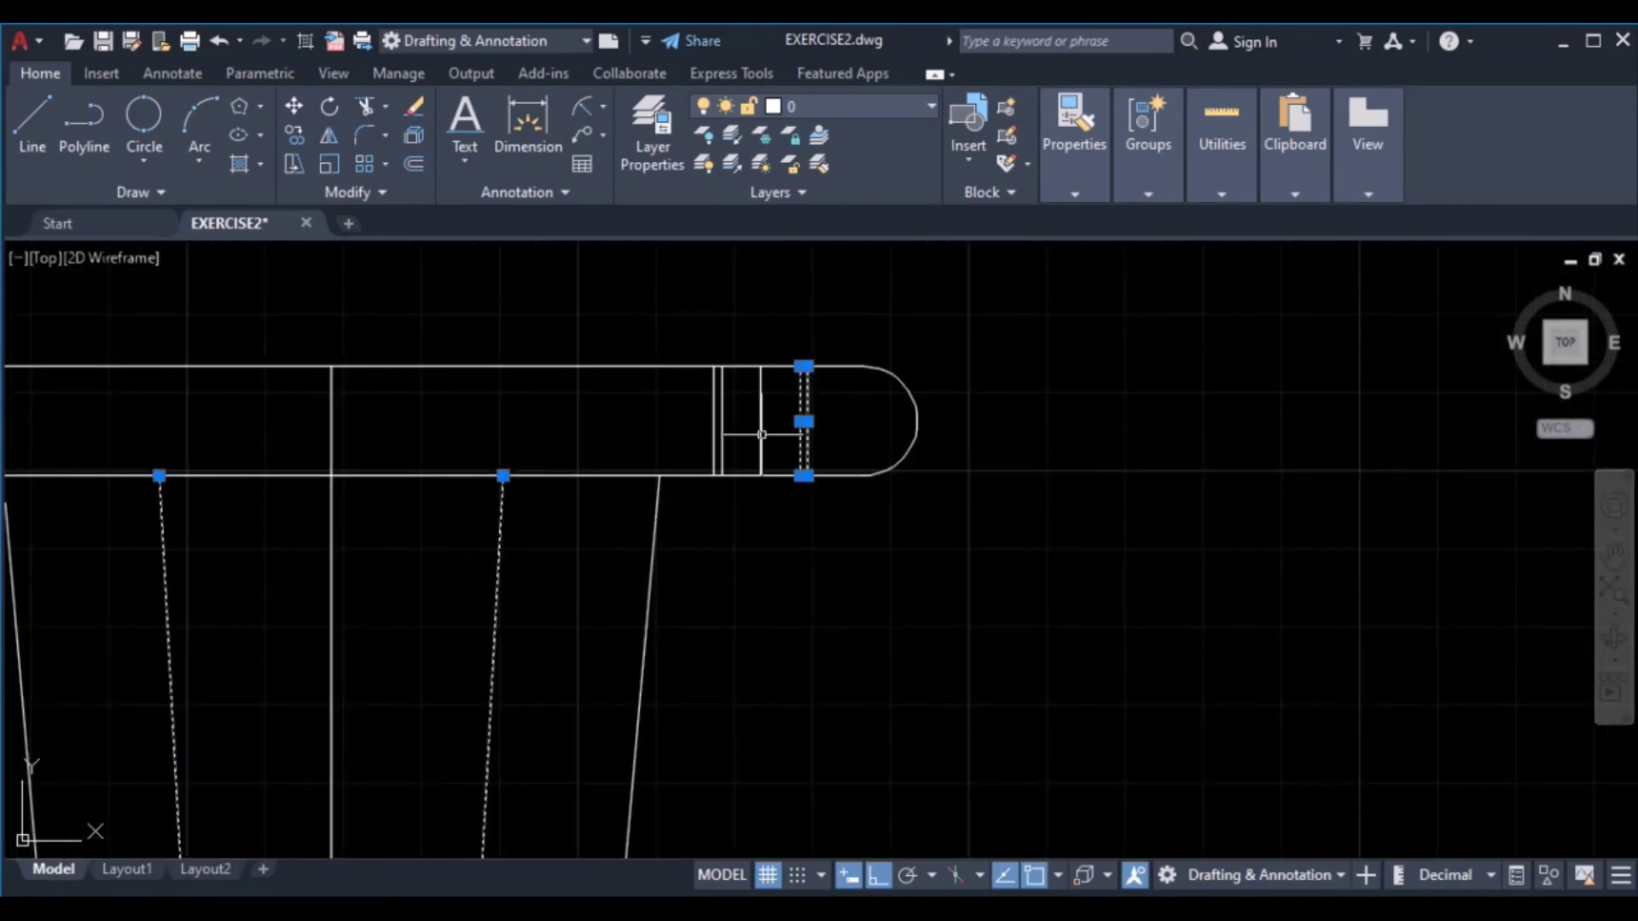
pyautogui.click(717, 418)
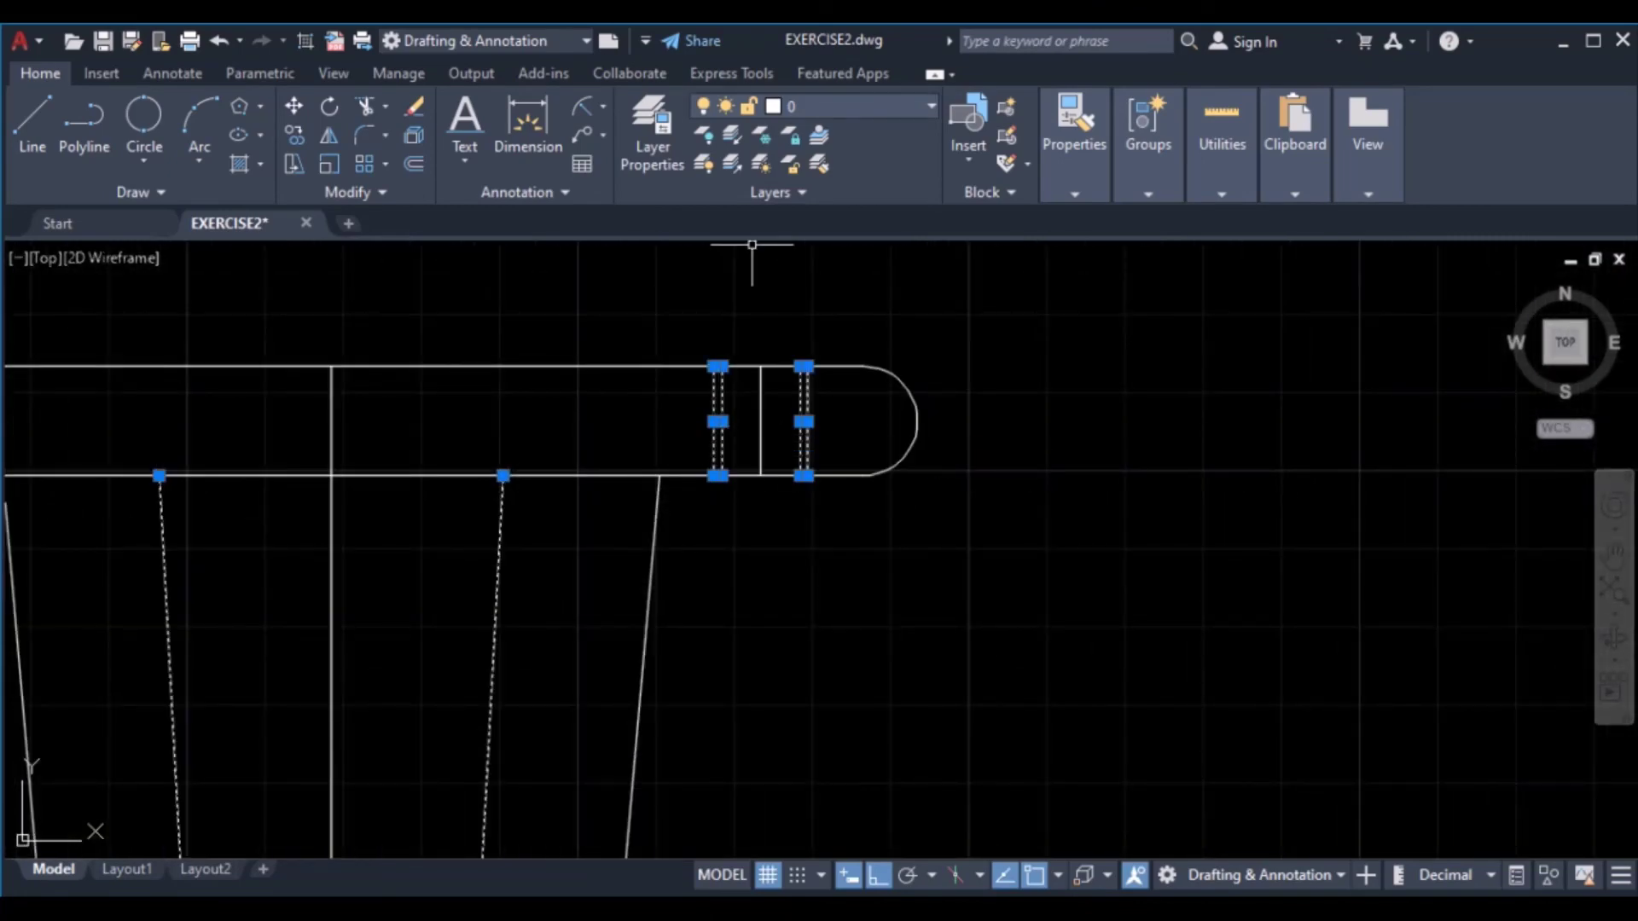
pyautogui.click(843, 109)
pyautogui.click(834, 196)
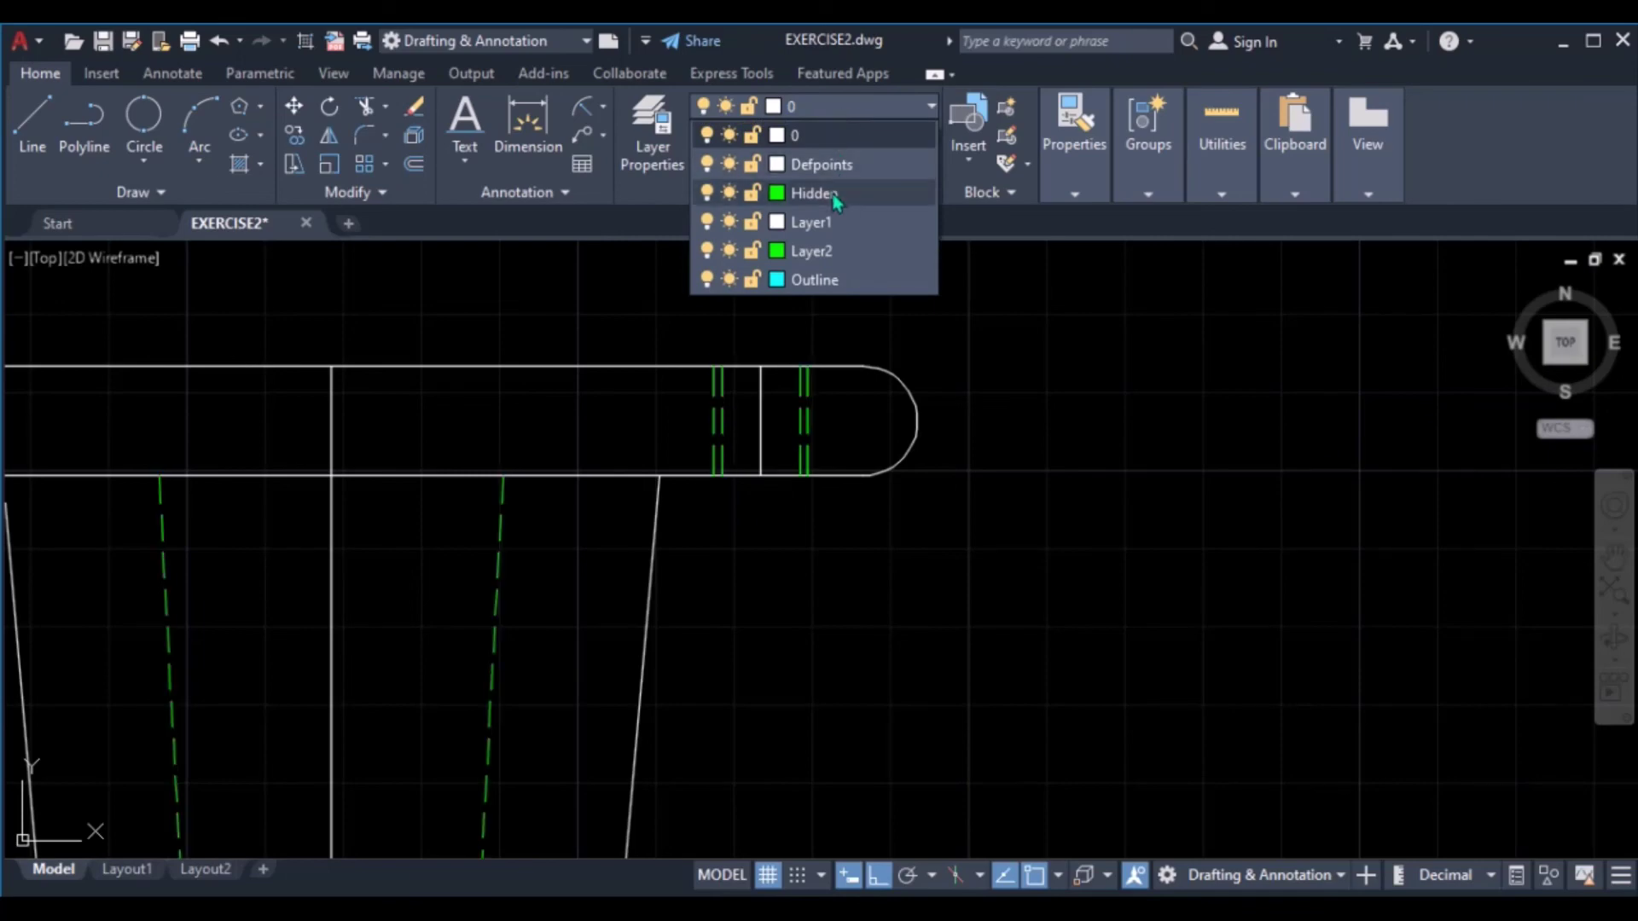
pyautogui.click(834, 196)
pyautogui.press('Escape')
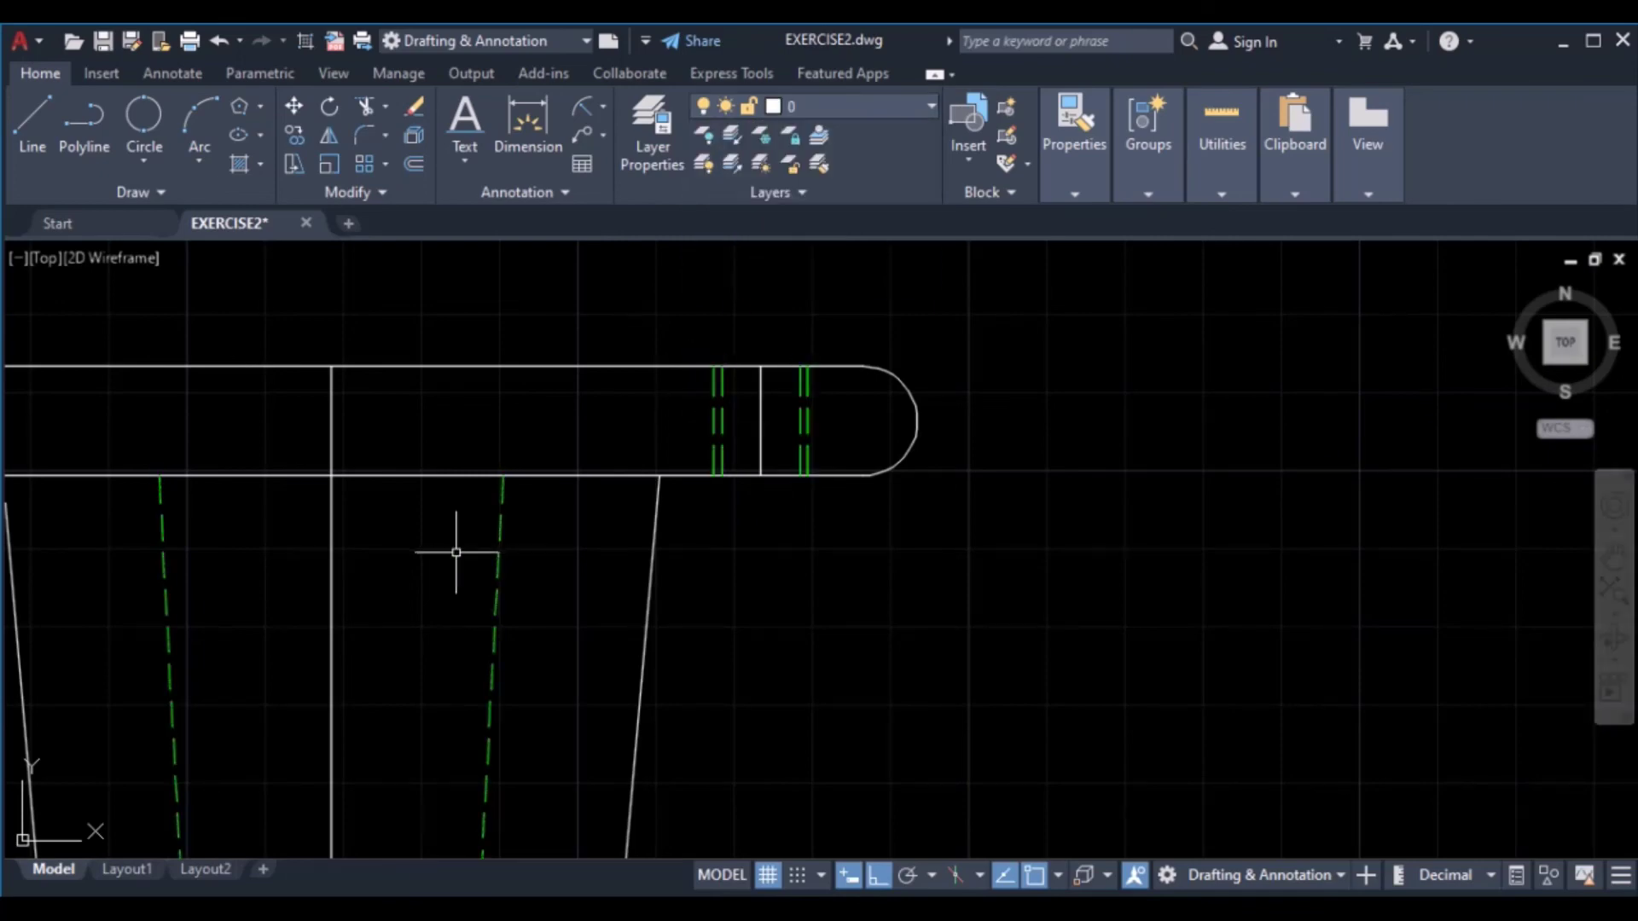
# Examine the M40 and Ø52 circles and the hexagon around them in the reference view
pyautogui.scroll(-3, 454, 548)
pyautogui.moveTo(350, 475); pyautogui.dragTo(557, 380, button='middle')
pyautogui.scroll(1, 736, 629)
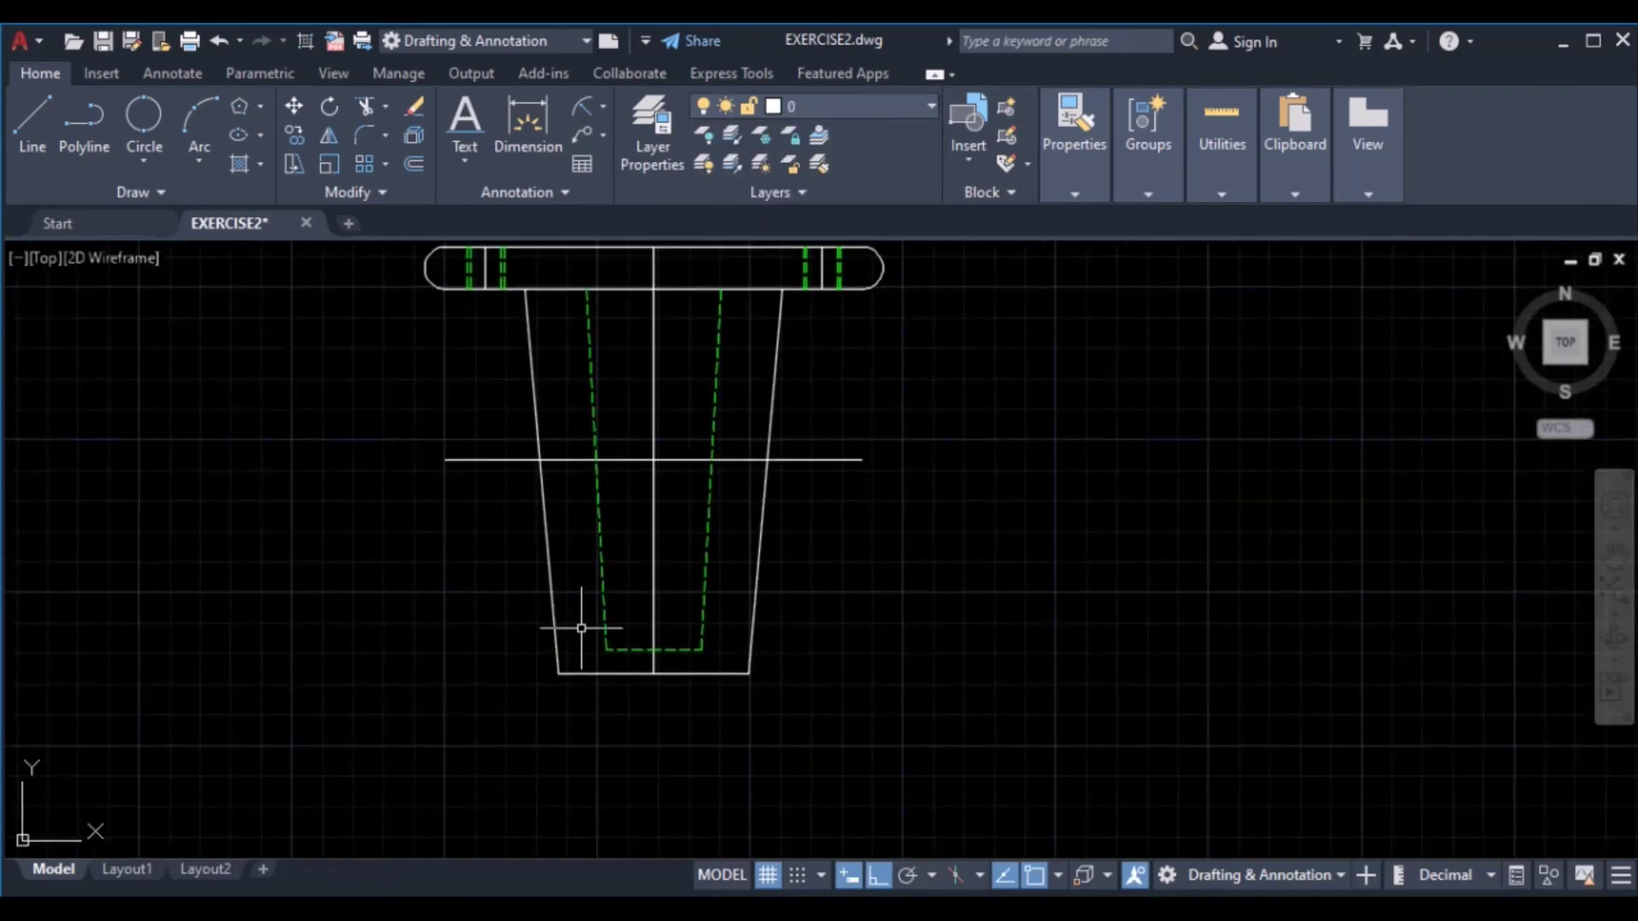
pyautogui.moveTo(574, 629); pyautogui.dragTo(648, 265, button='middle')
pyautogui.moveTo(693, 707); pyautogui.dragTo(755, 419, button='middle')
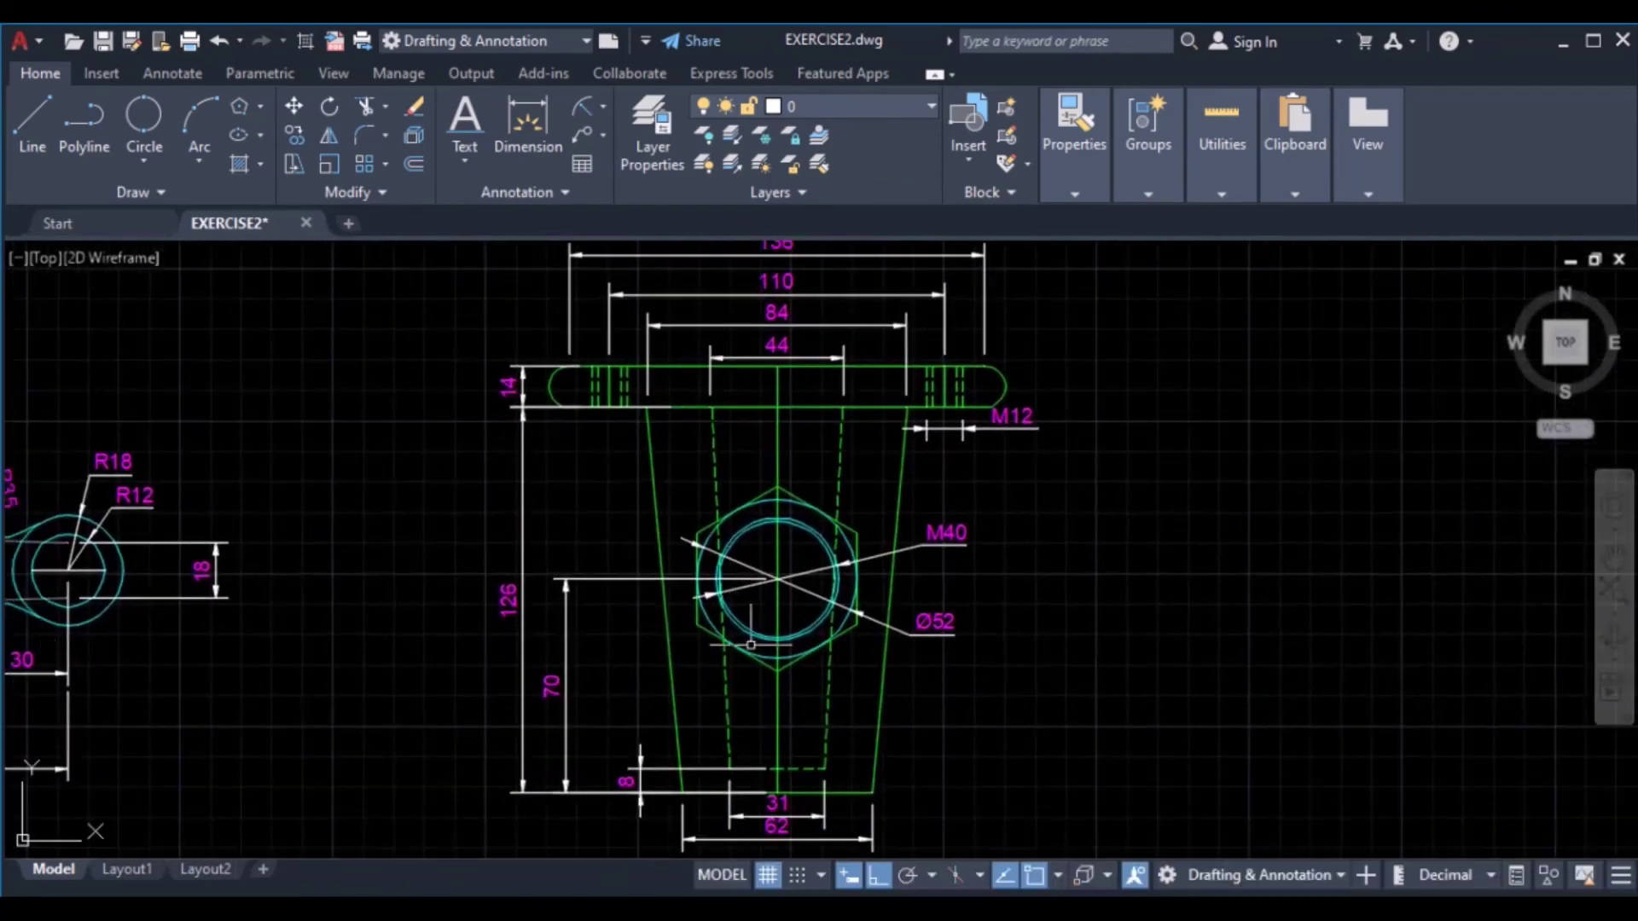
pyautogui.scroll(3, 725, 568)
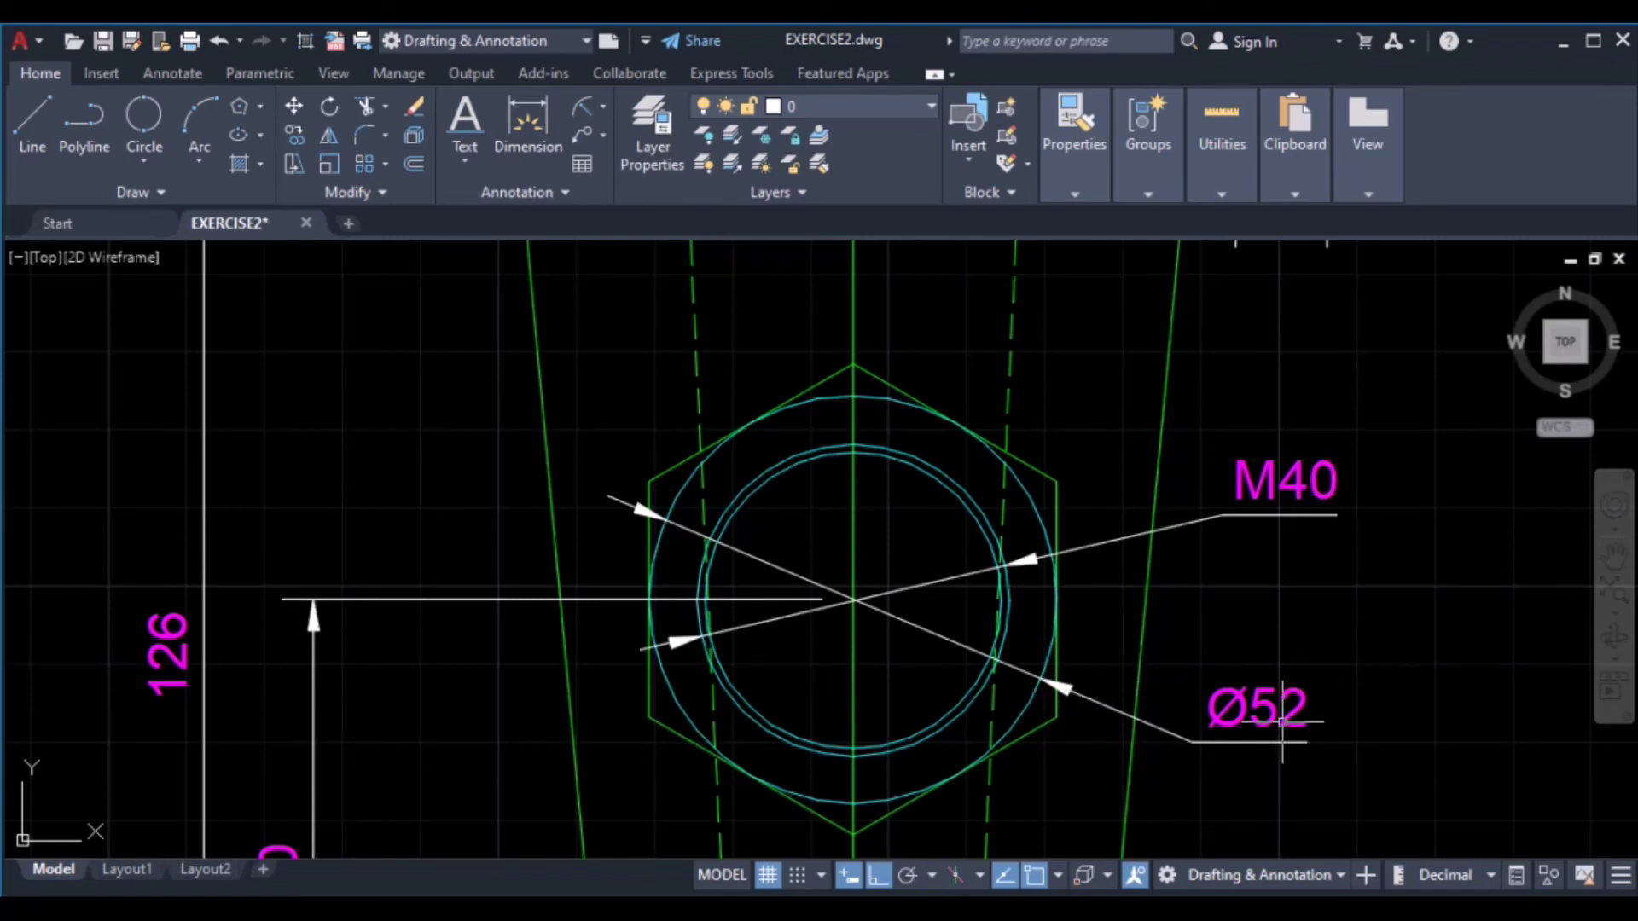
pyautogui.scroll(-5, 1282, 721)
pyautogui.scroll(5, 946, 512)
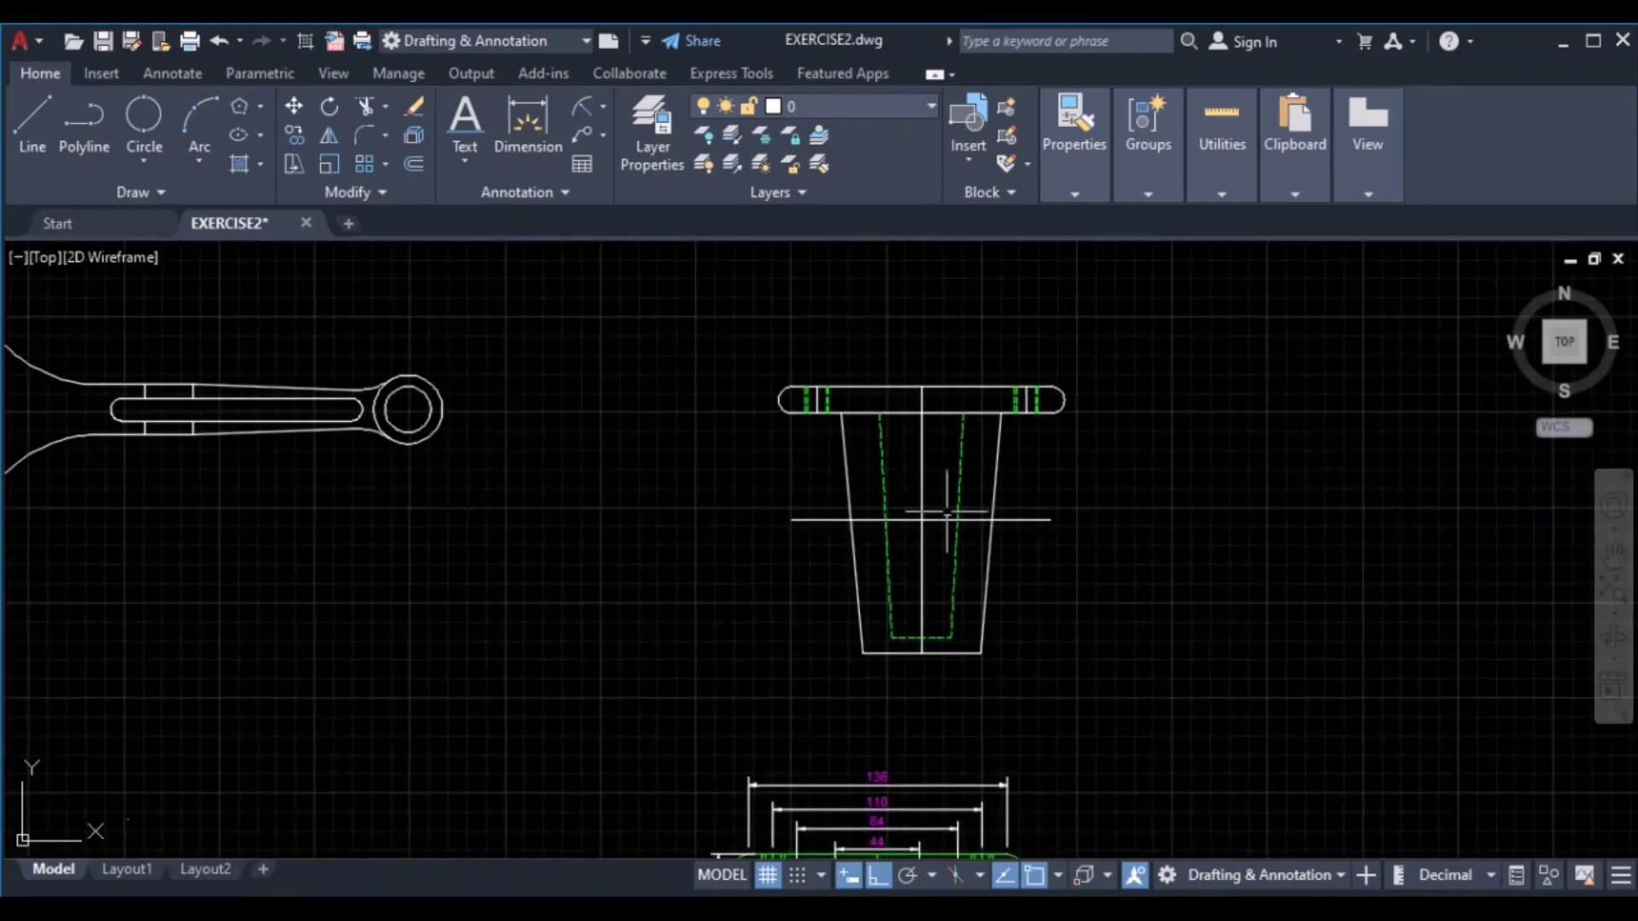
# Draw a circle of radius 26 centred where the body's vertical centreline crosses the horizontal line
pyautogui.click(144, 161)
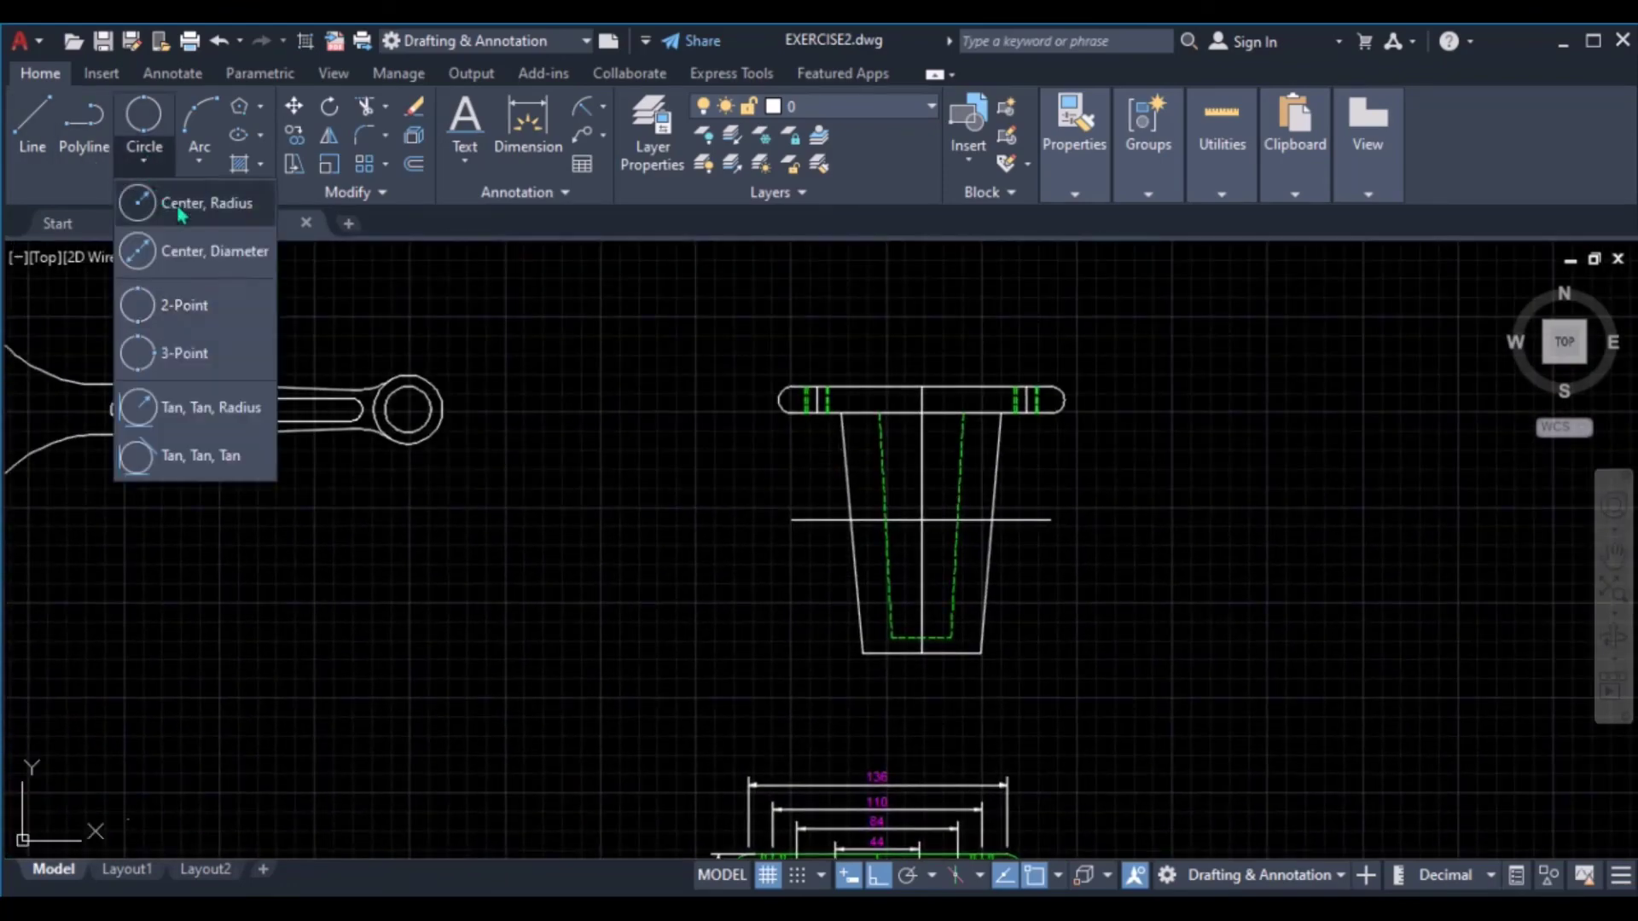
pyautogui.click(180, 205)
pyautogui.click(921, 520)
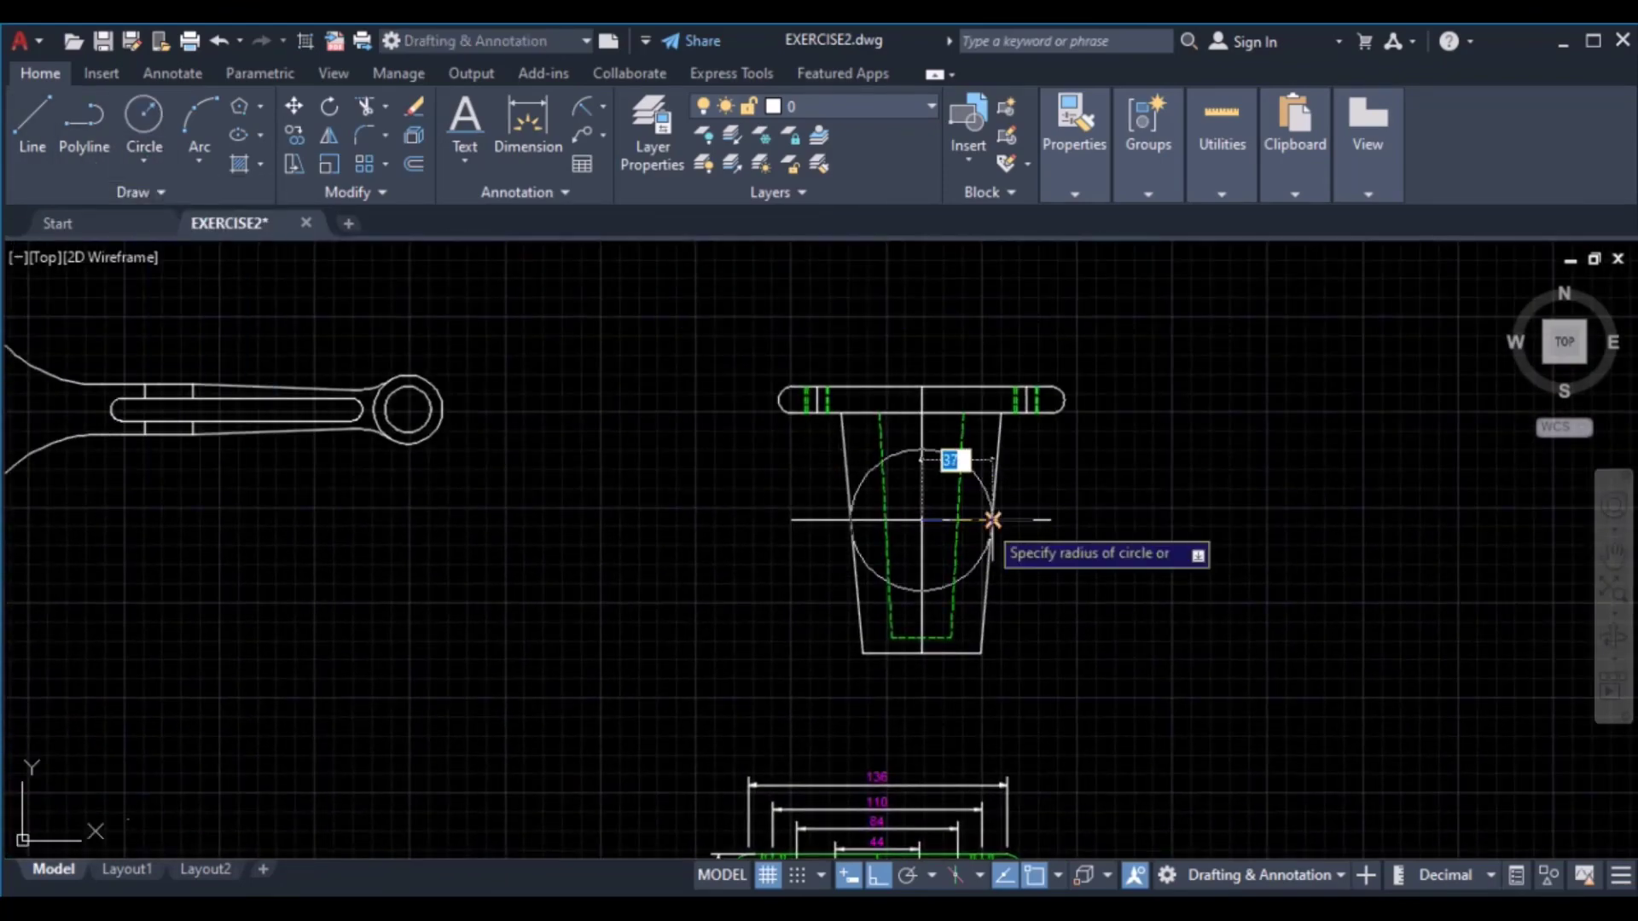
pyautogui.write('2')
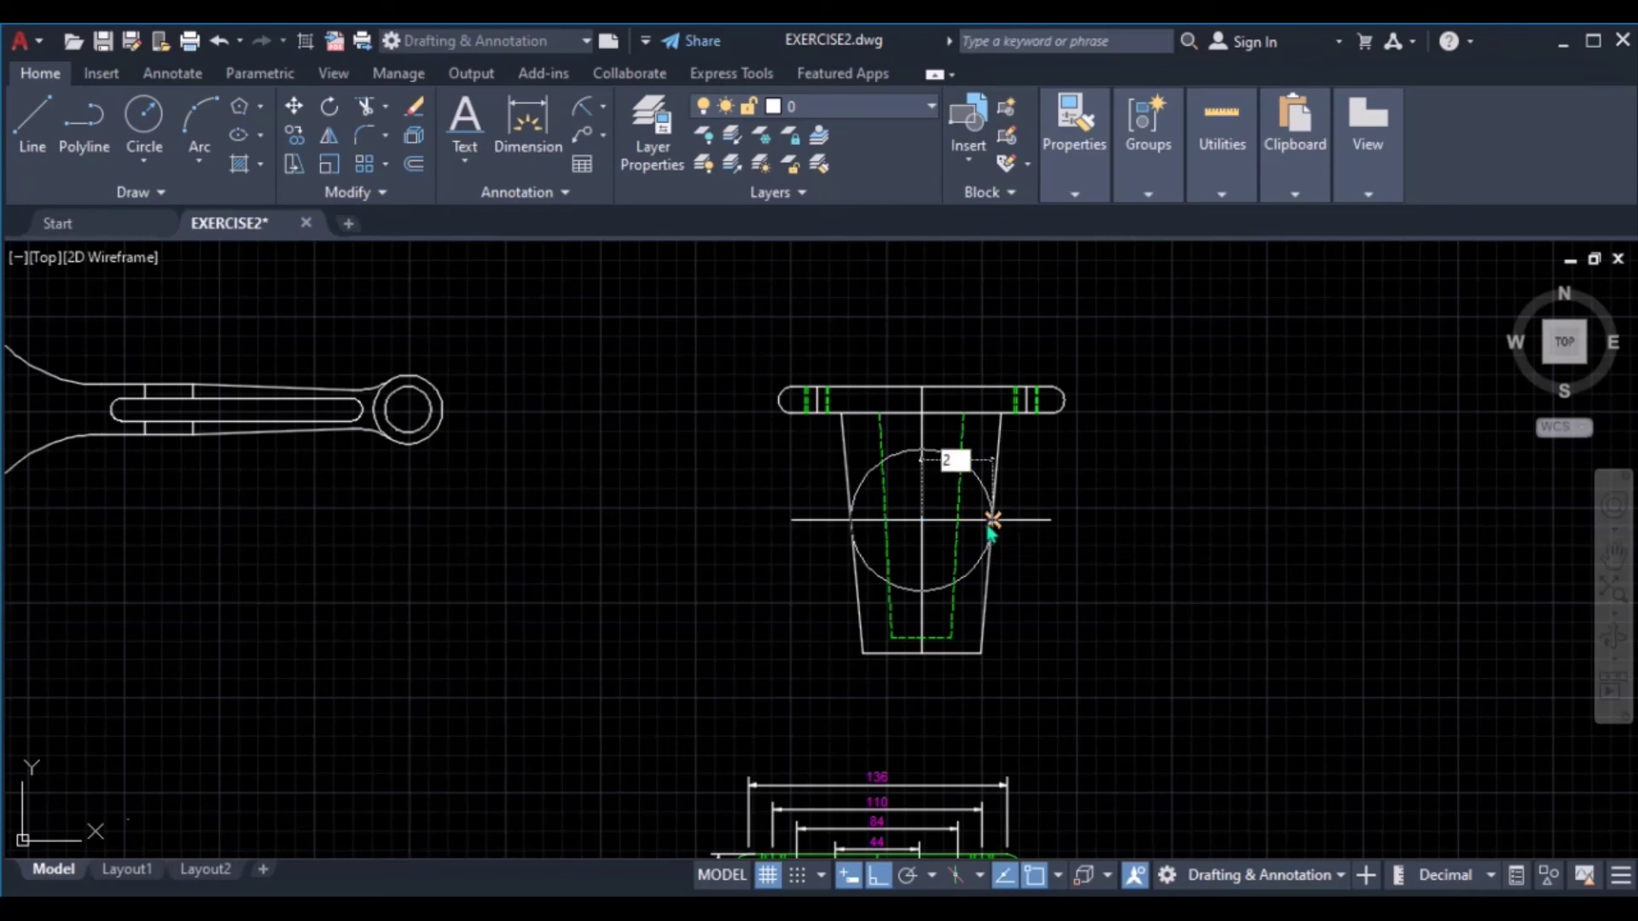
pyautogui.write('6')
pyautogui.press('Return')
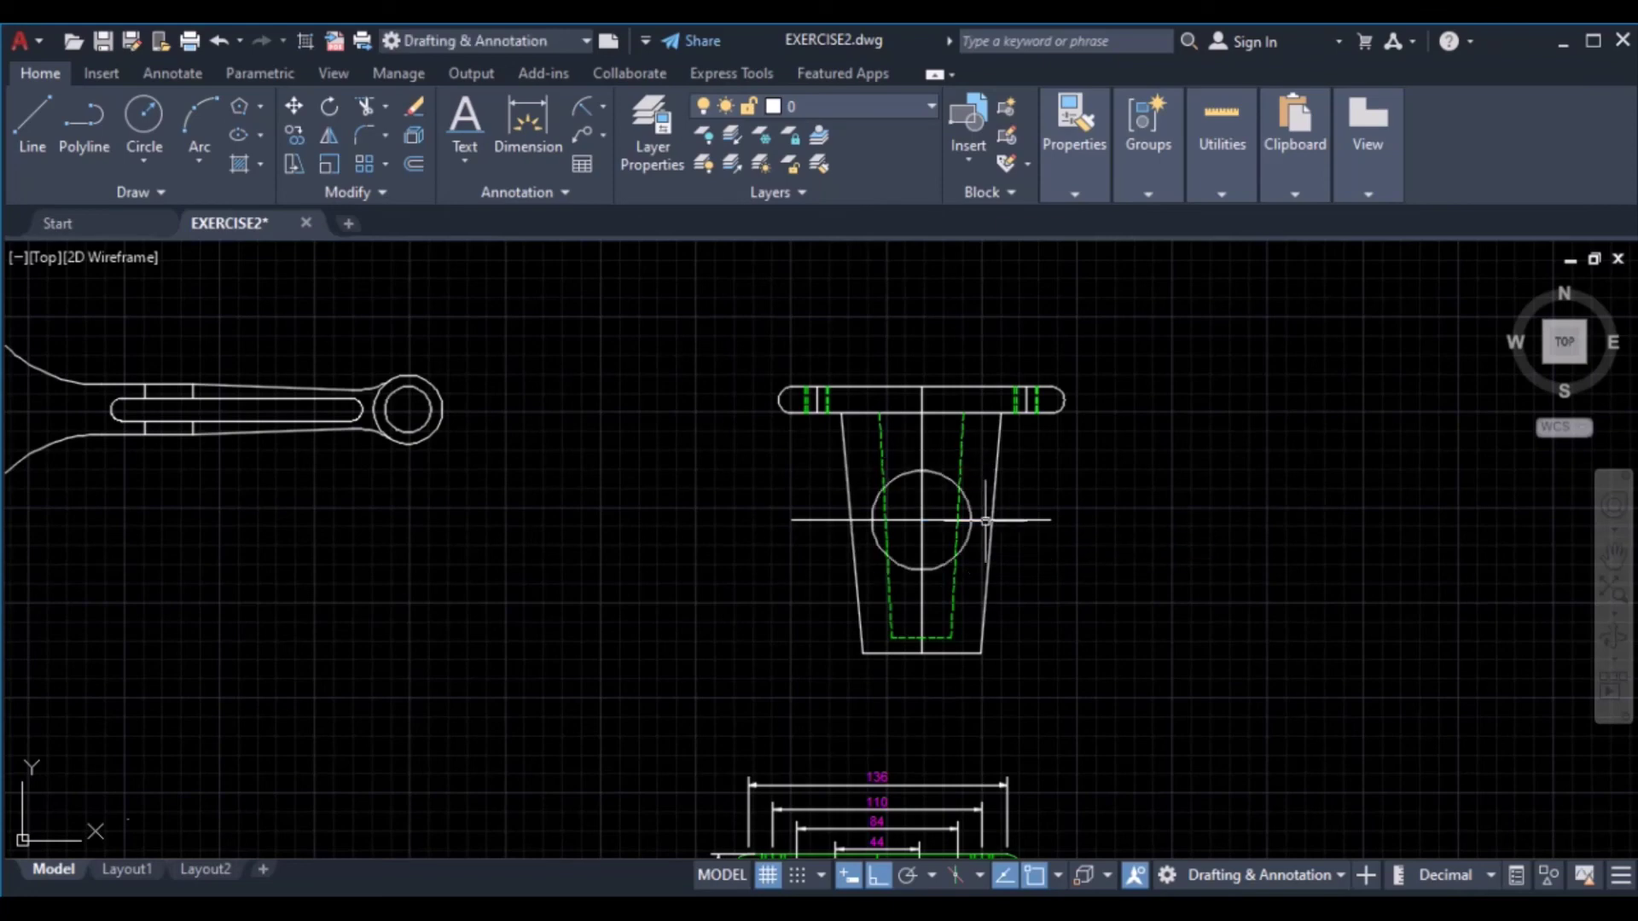
# Draw a concentric circle of radius 20 inside the first circle for the M40 thread
pyautogui.press('Return')
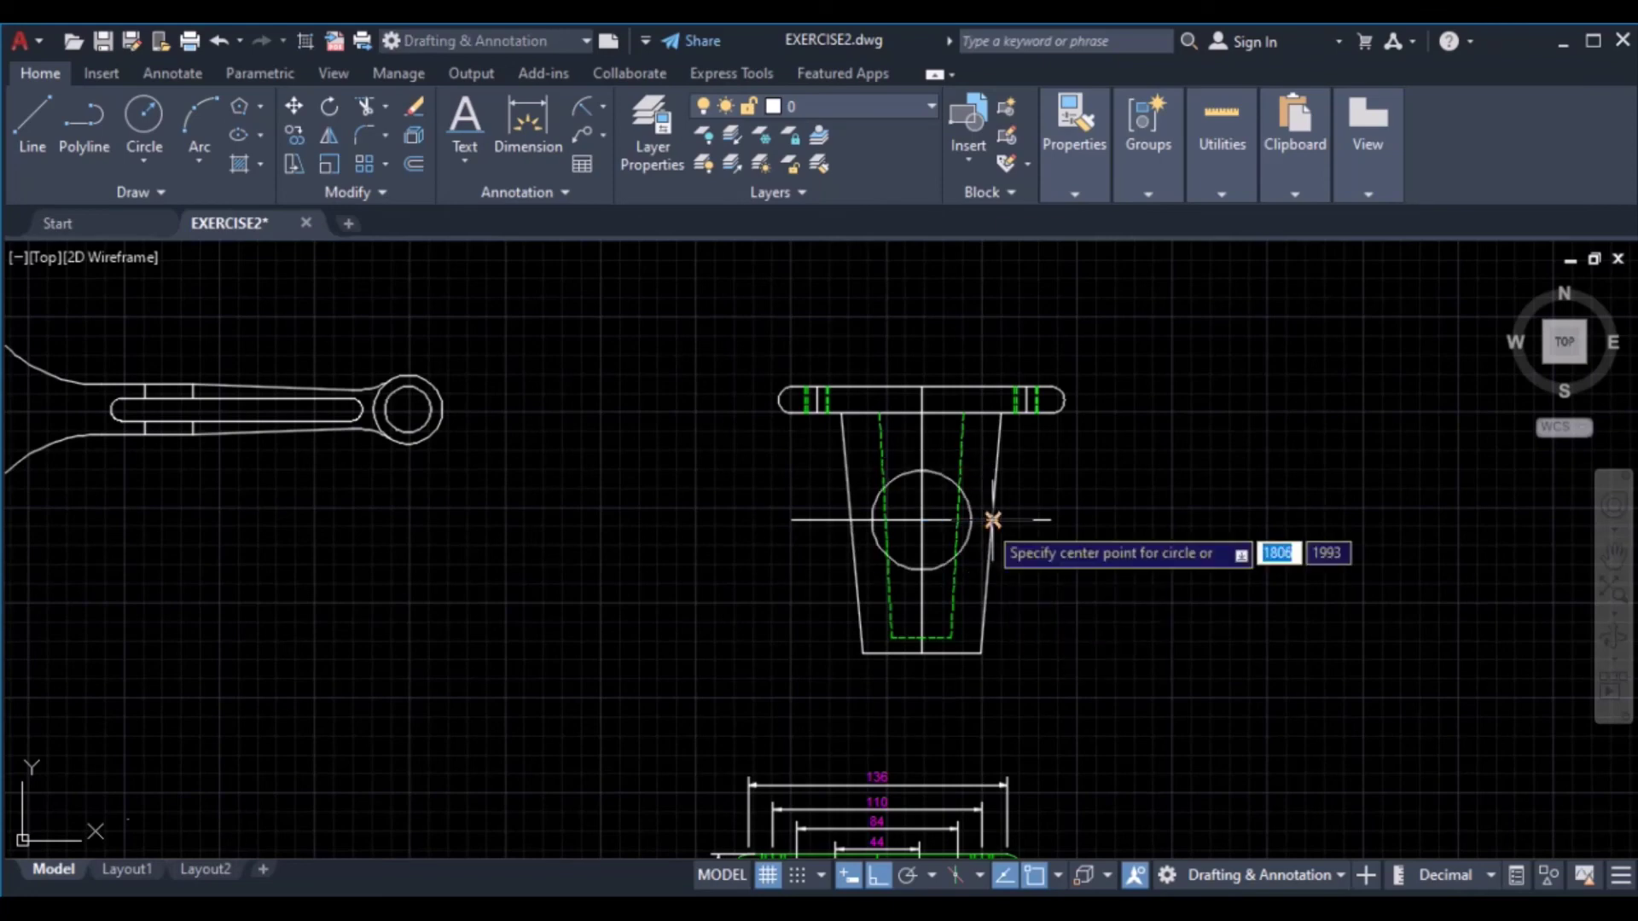
pyautogui.click(921, 519)
pyautogui.write('20')
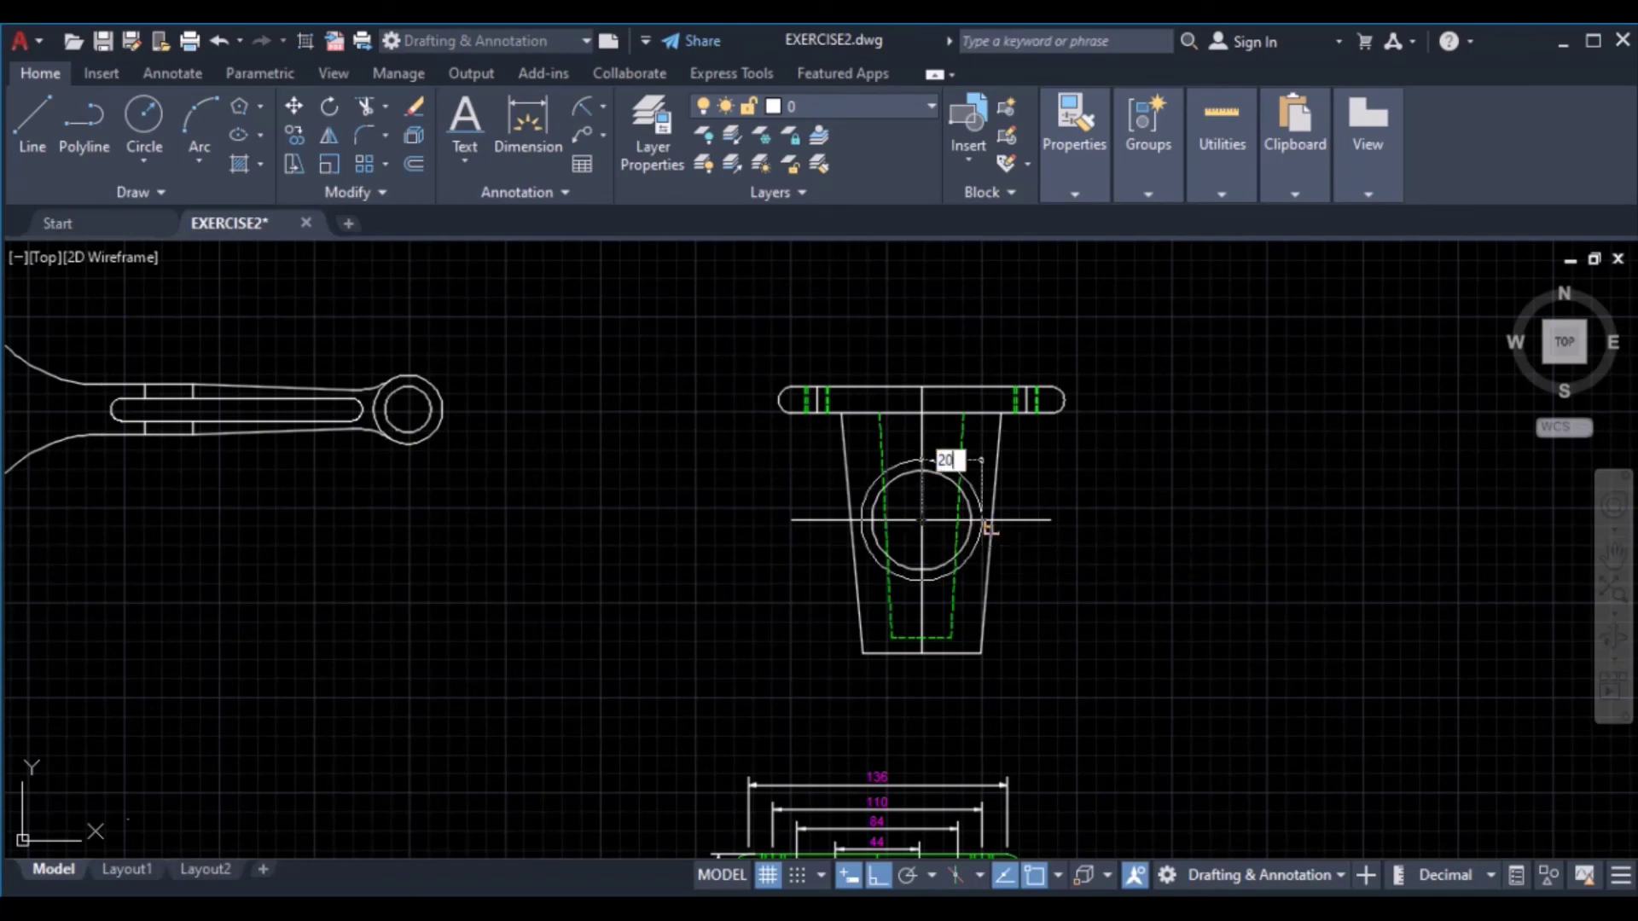
pyautogui.press('Return')
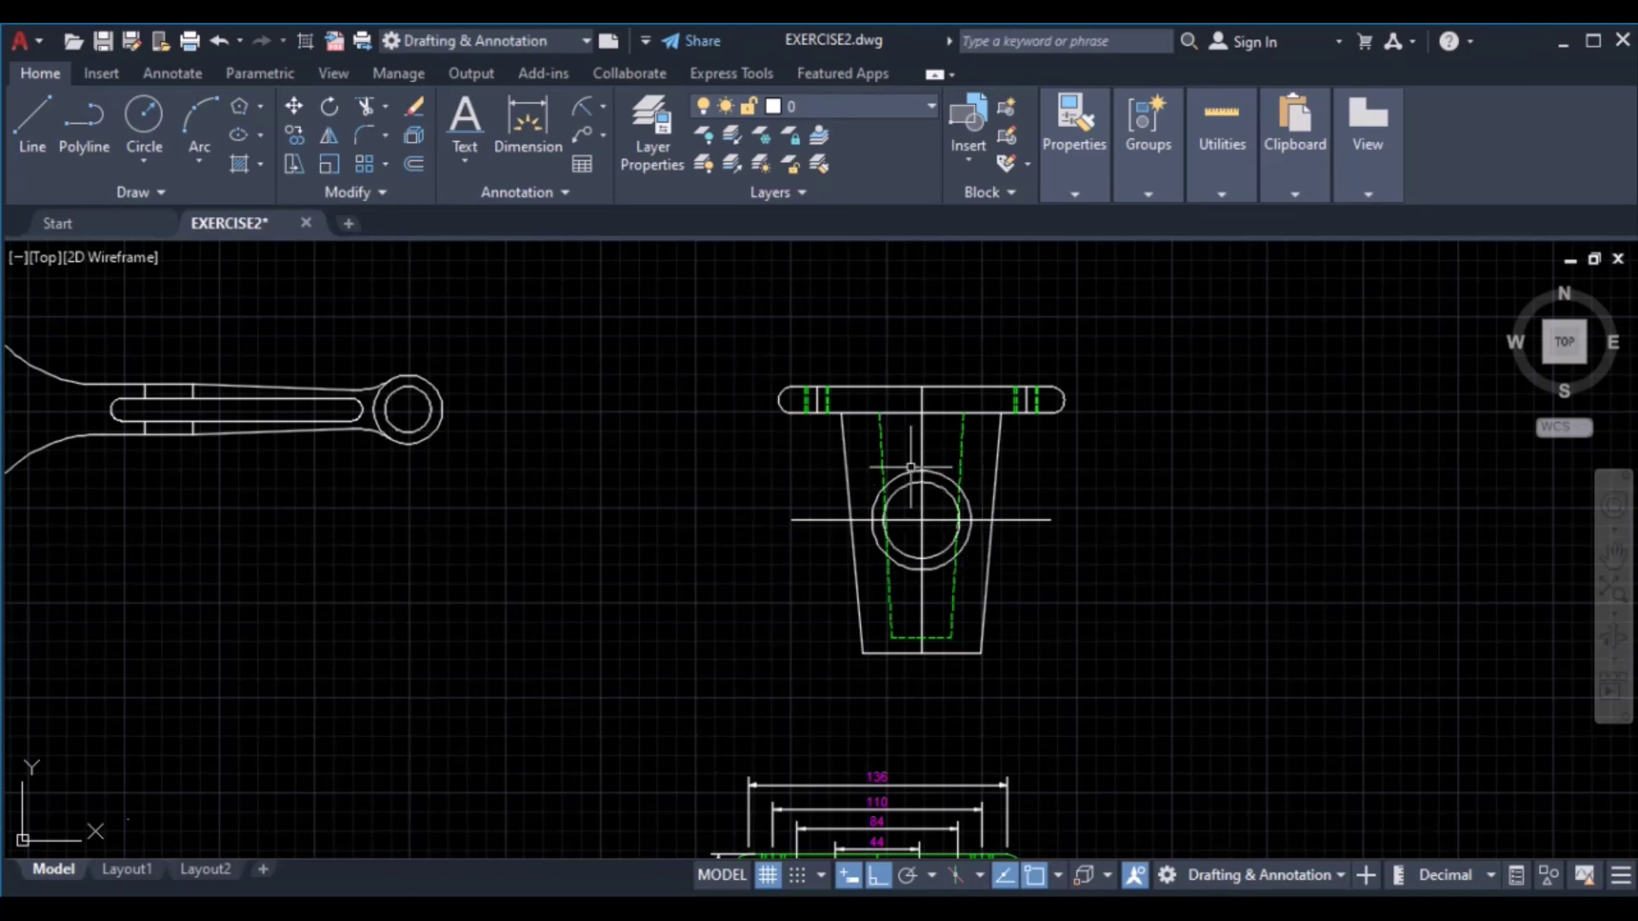
# Draw a third concentric circle of radius 18 for the inner line of the M40 thread
pyautogui.scroll(2, 909, 499)
pyautogui.press('Return')
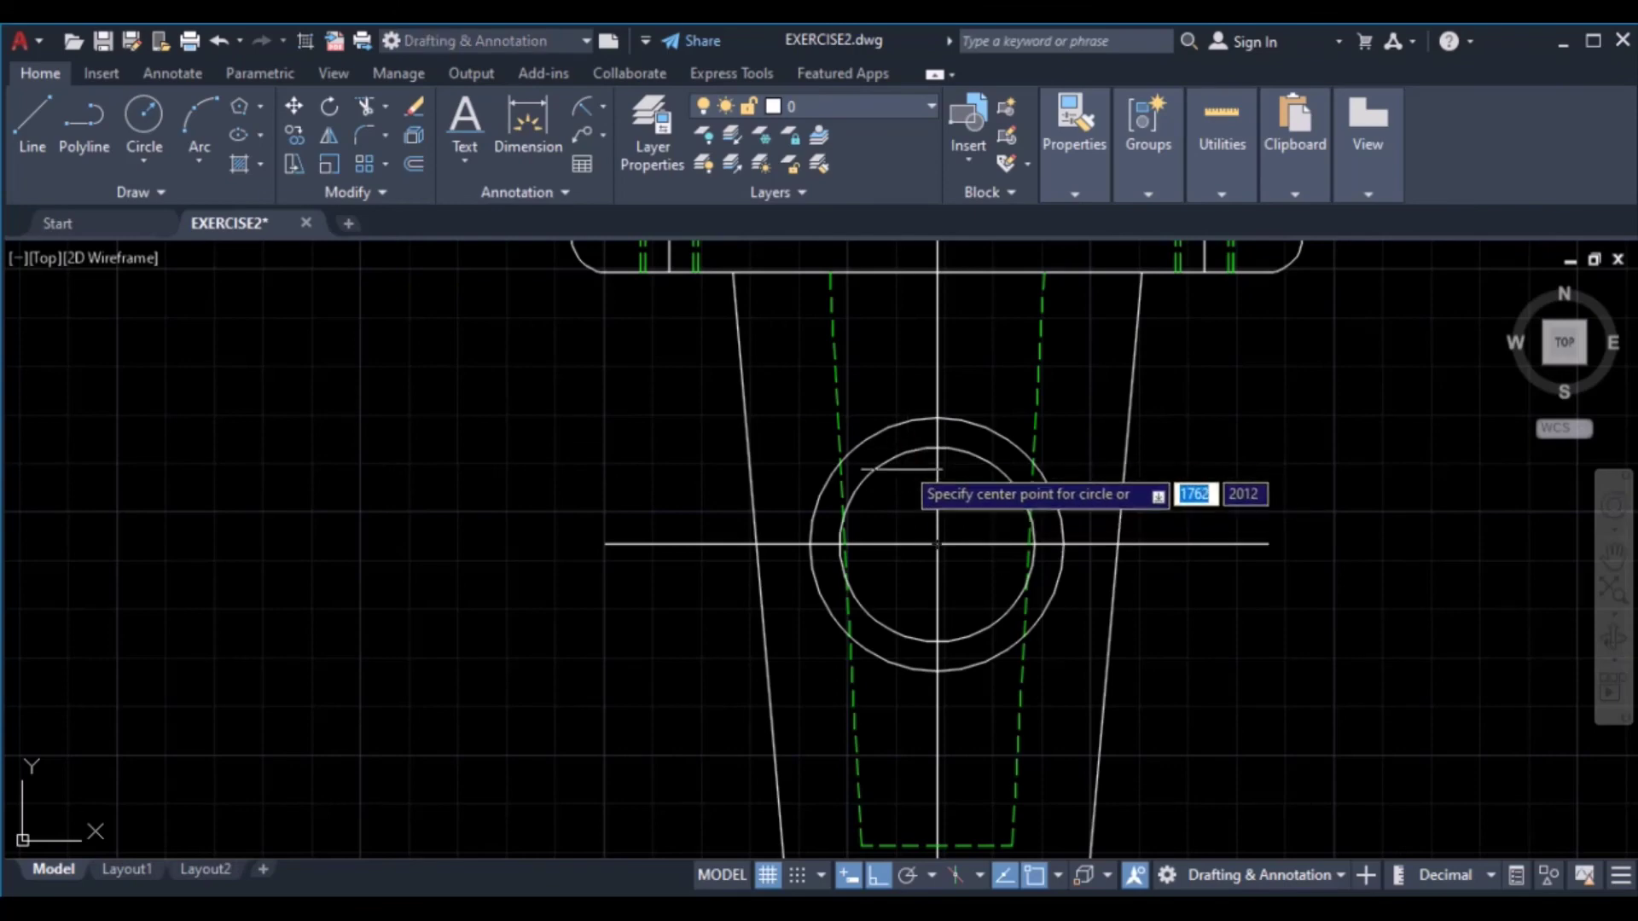
pyautogui.click(936, 543)
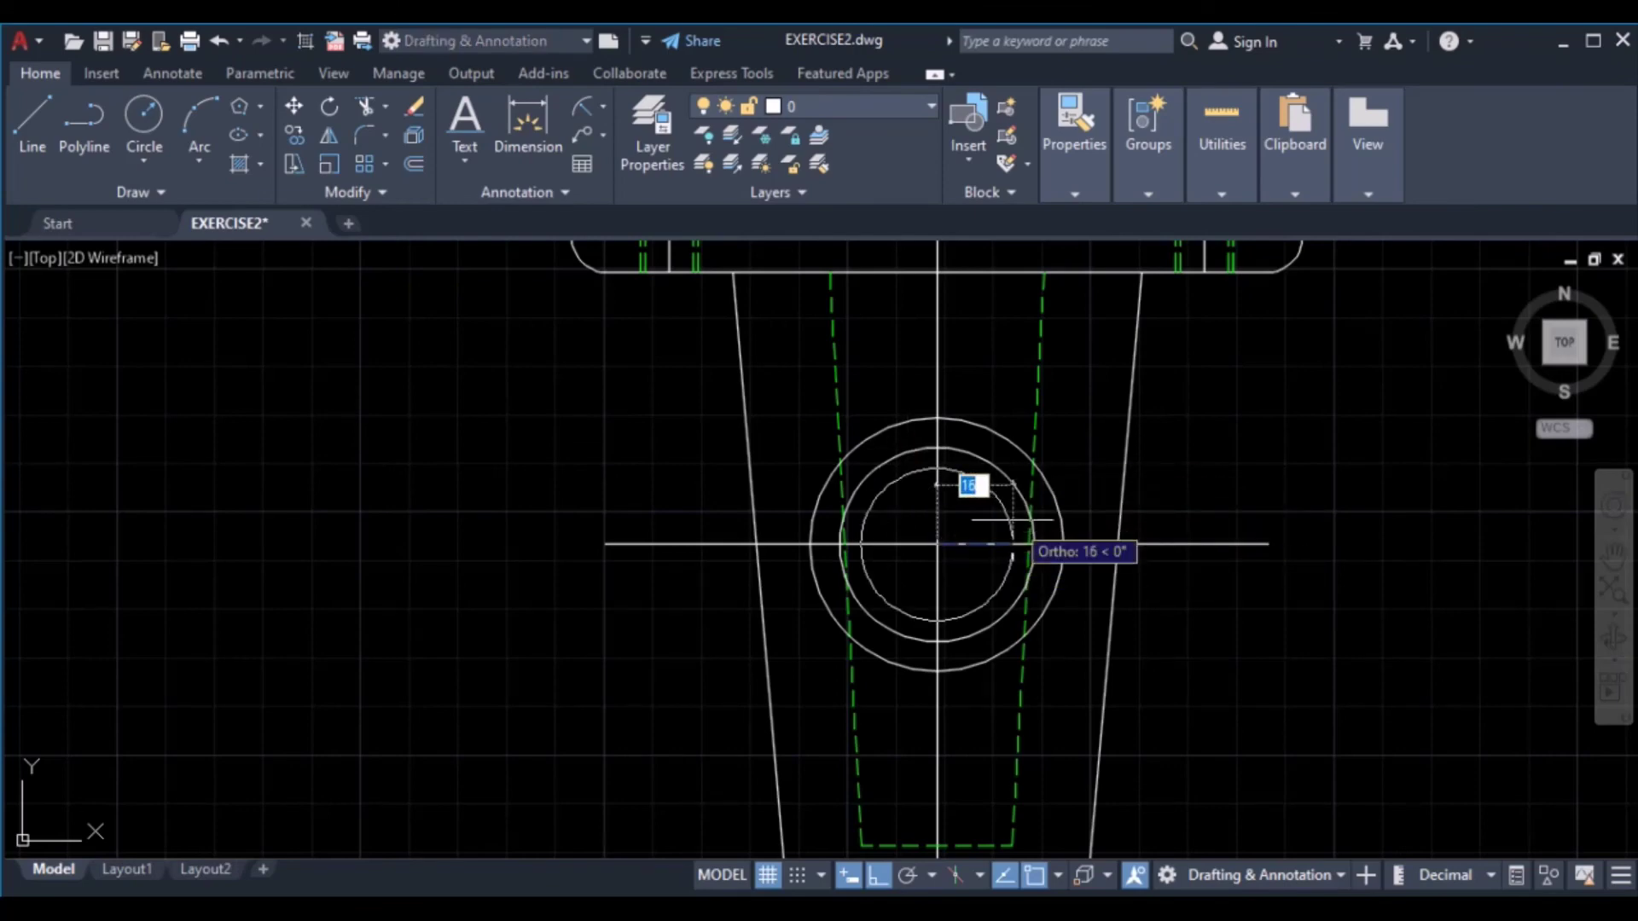
pyautogui.write('1')
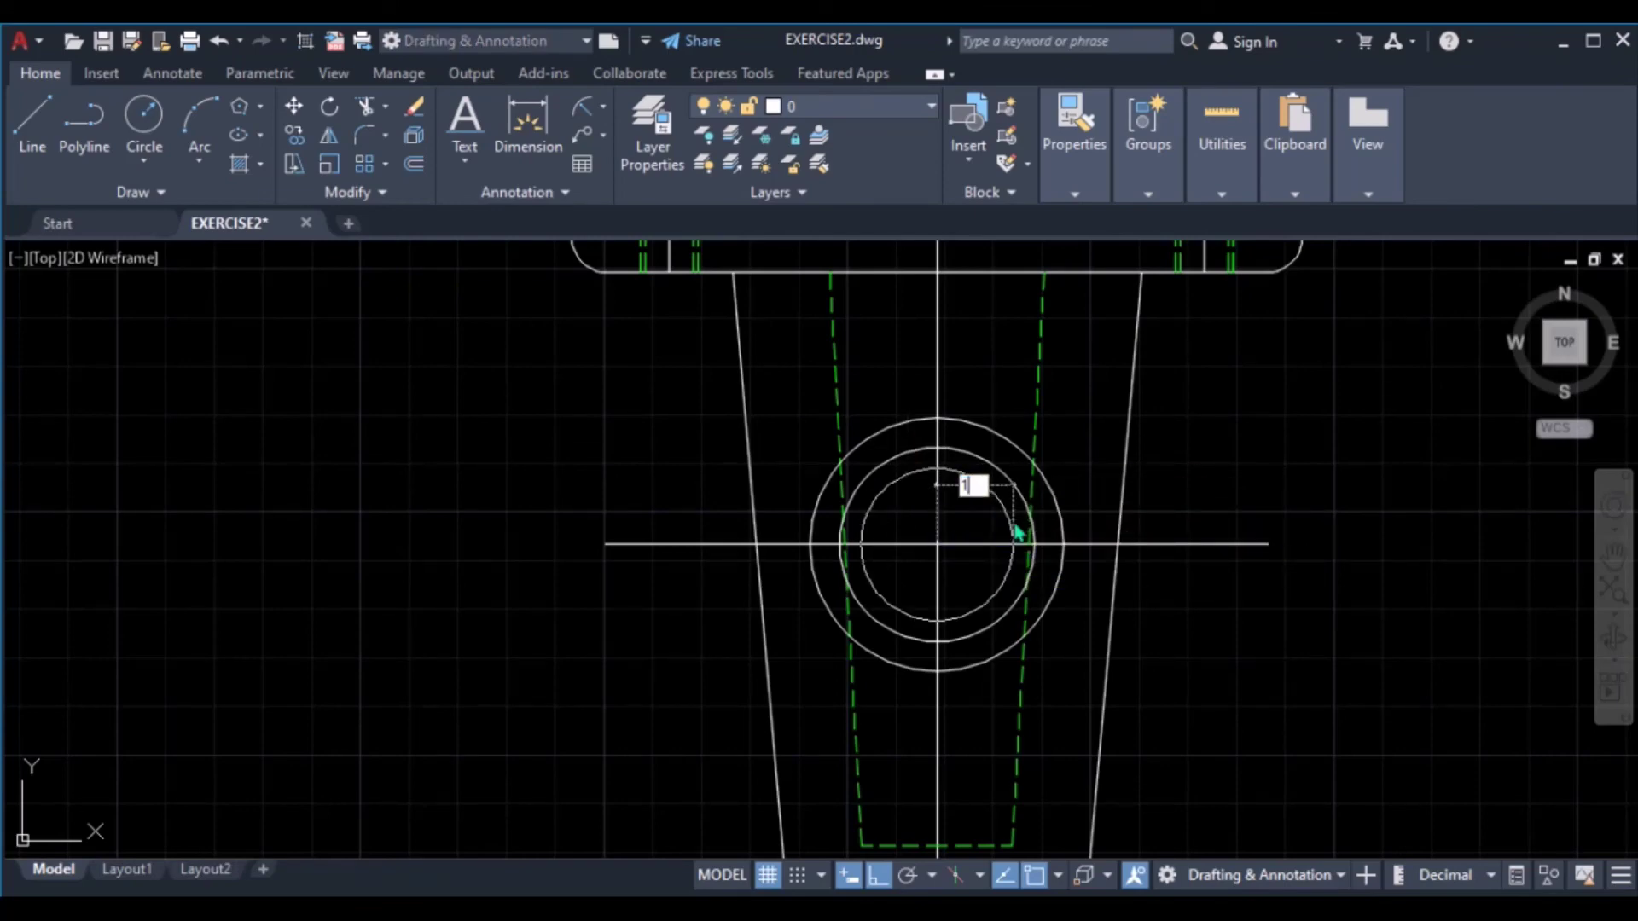
pyautogui.write('8')
pyautogui.press('Return')
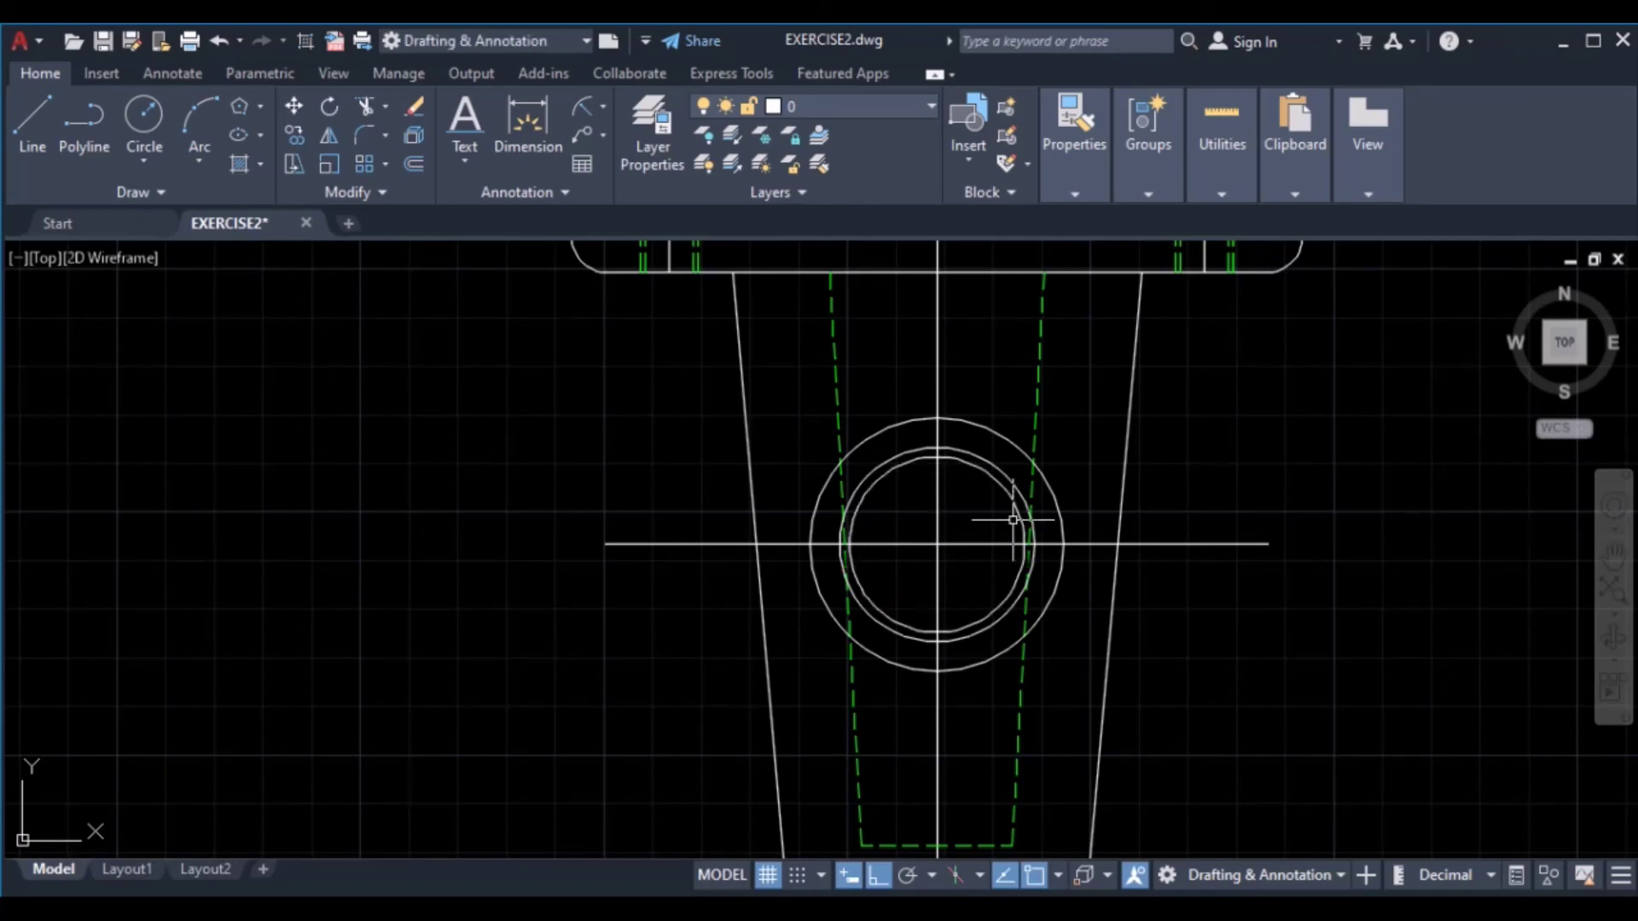
# Delete the horizontal construction line that crosses the centre of the circles on the tapered body
pyautogui.scroll(-2, 1011, 520)
pyautogui.scroll(1, 972, 503)
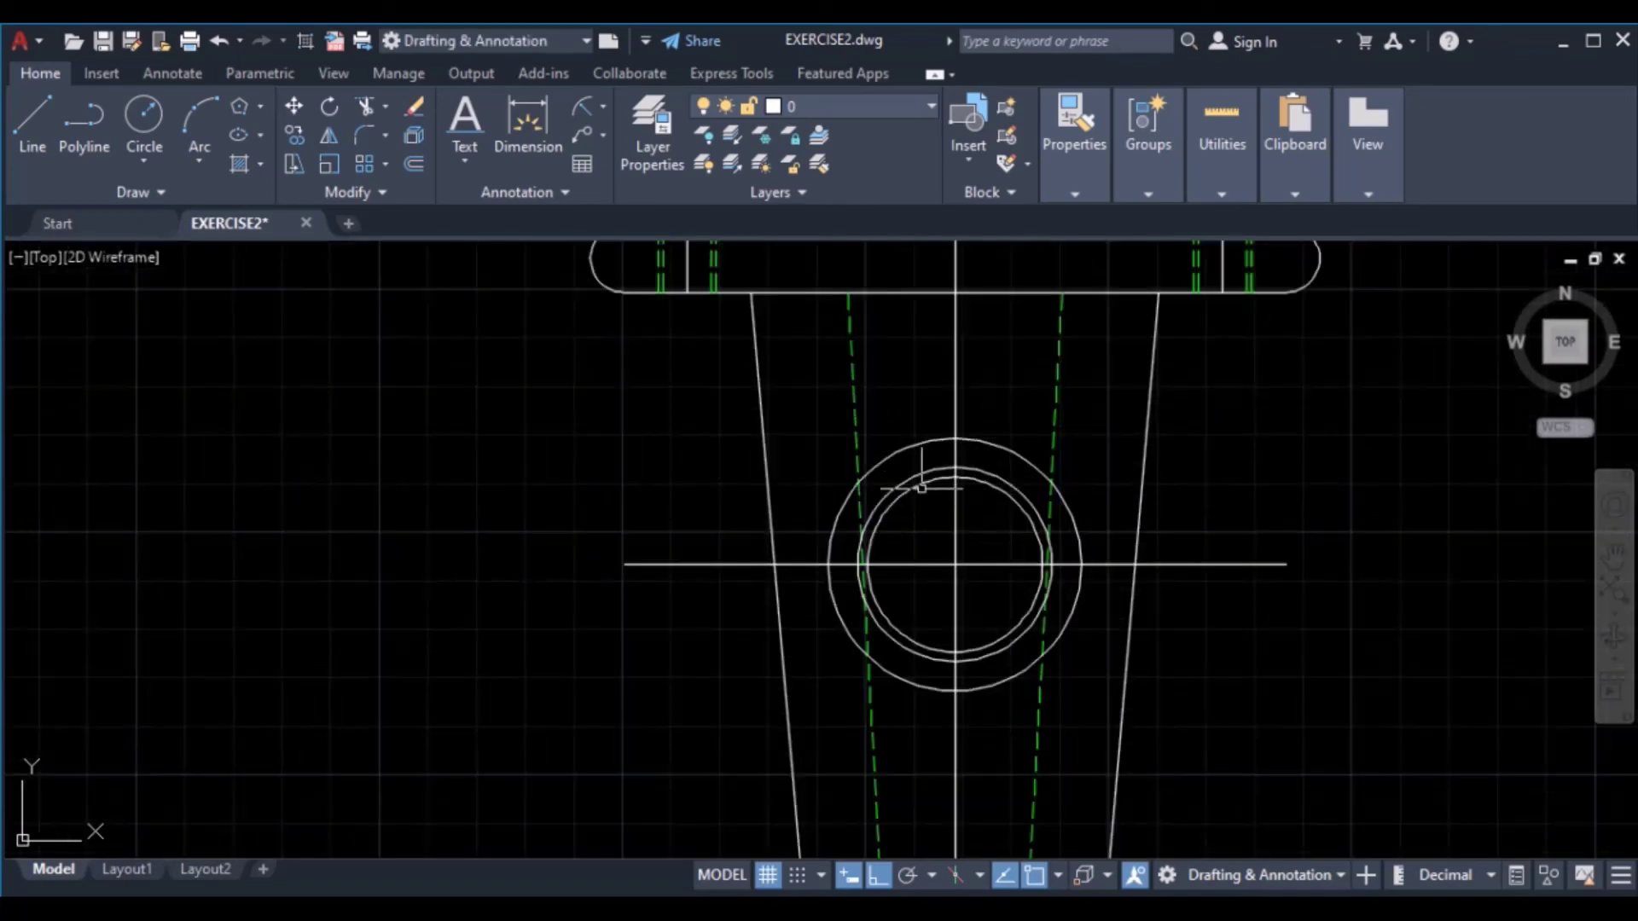
pyautogui.scroll(-3, 972, 503)
pyautogui.moveTo(947, 853); pyautogui.dragTo(944, 533, button='middle')
pyautogui.scroll(4, 966, 670)
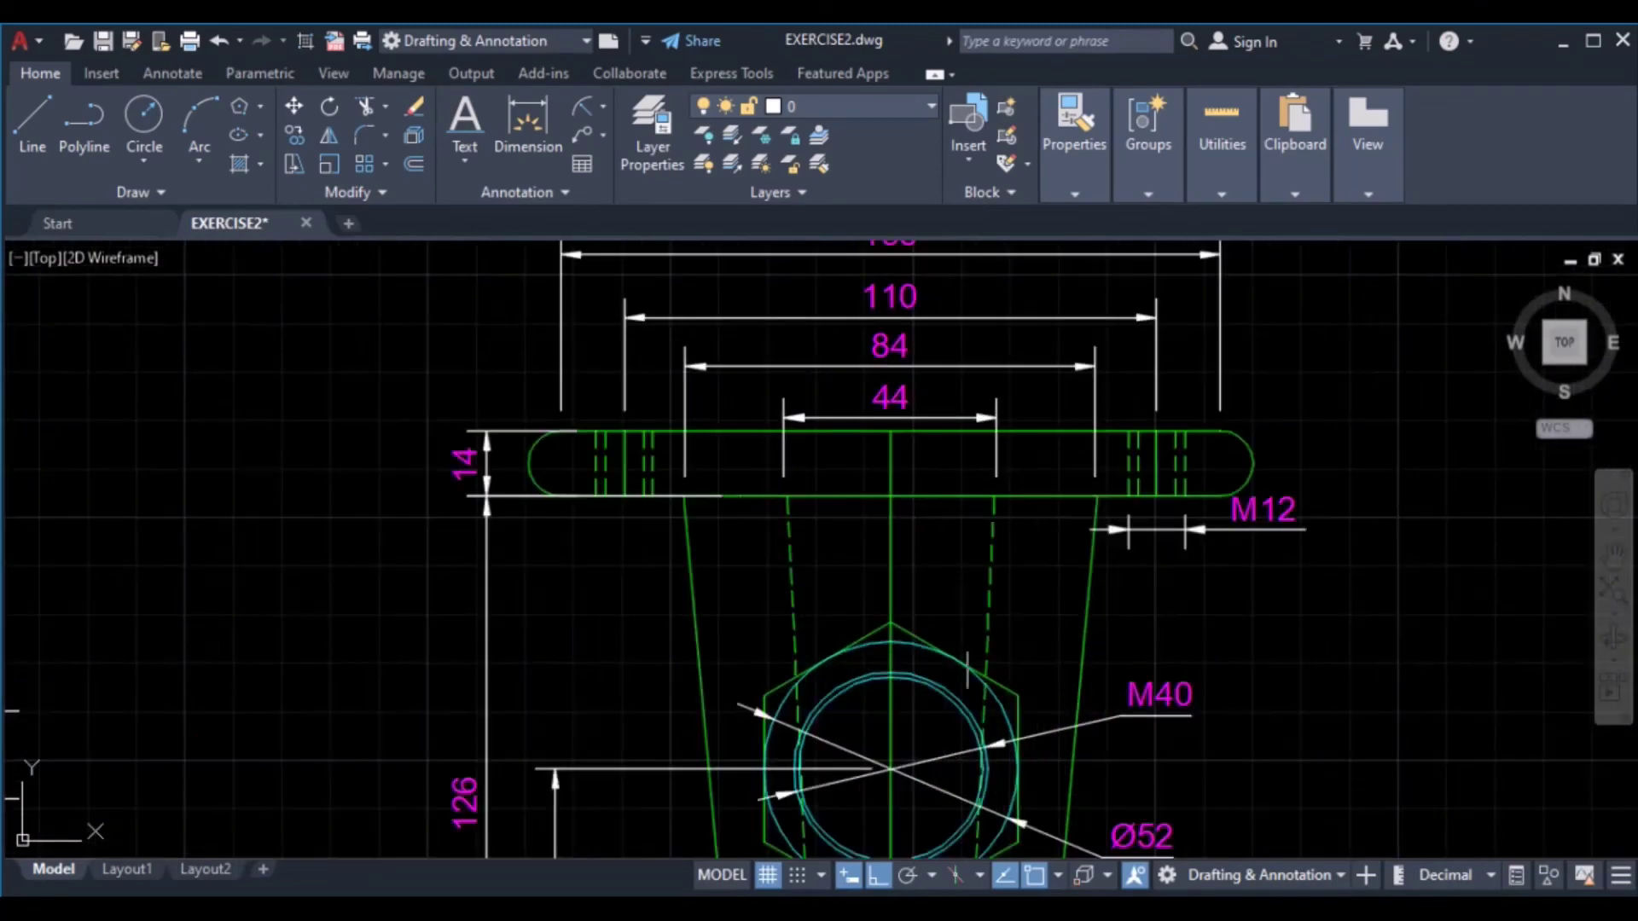
pyautogui.scroll(-2, 874, 651)
pyautogui.moveTo(1006, 247); pyautogui.dragTo(870, 674, button='middle')
pyautogui.moveTo(877, 401); pyautogui.dragTo(865, 633, button='middle')
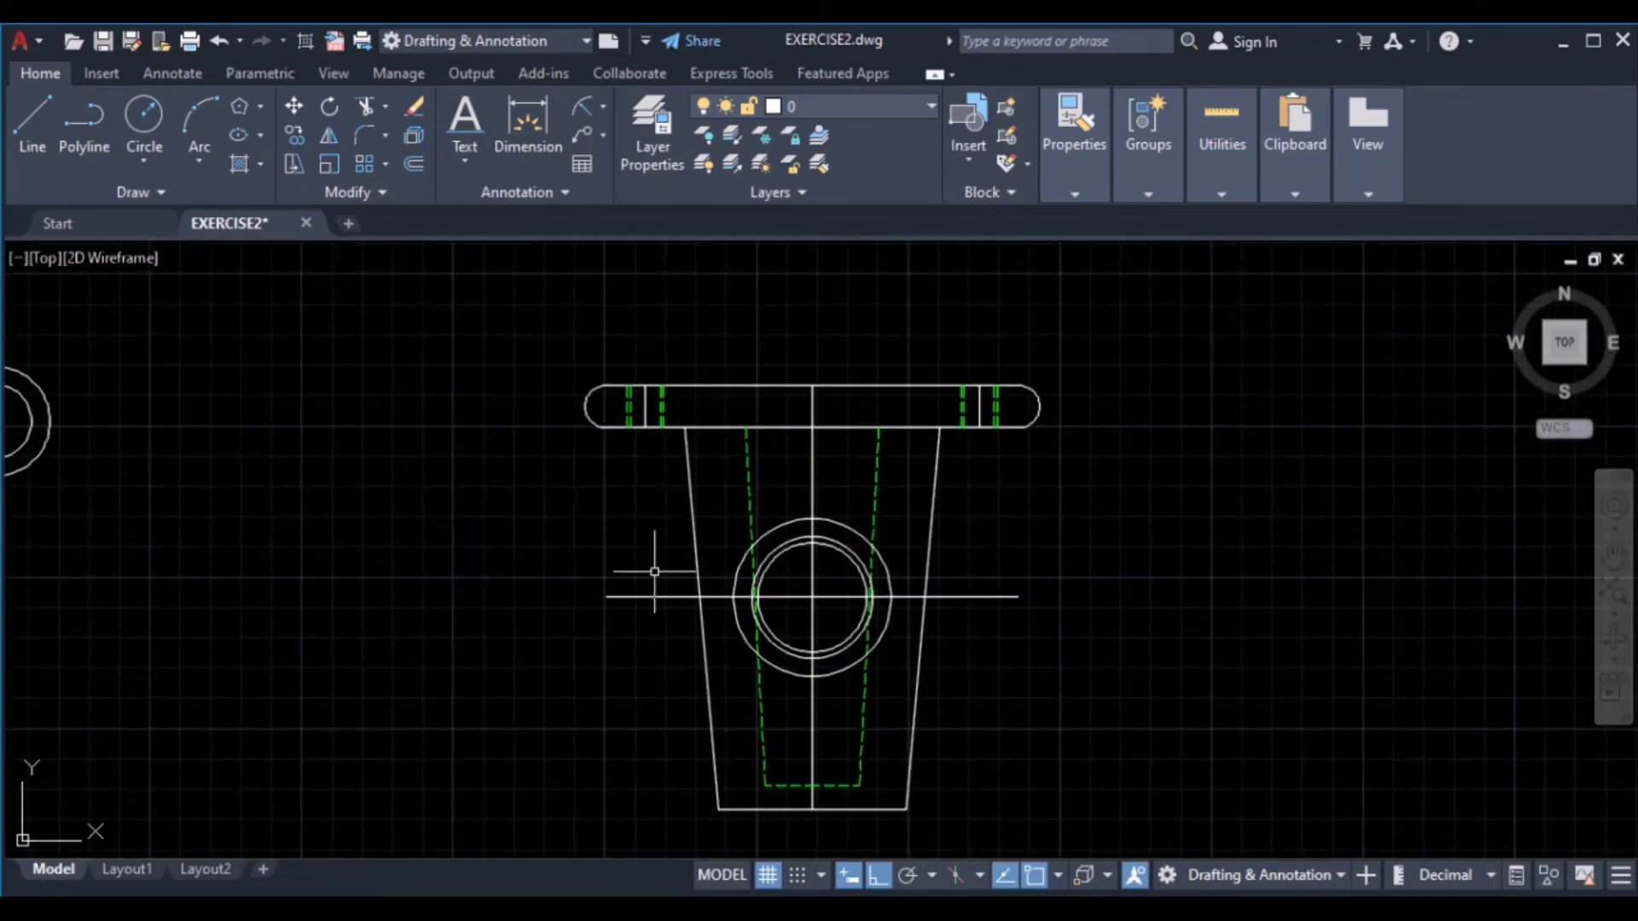
pyautogui.click(650, 597)
pyautogui.click(417, 111)
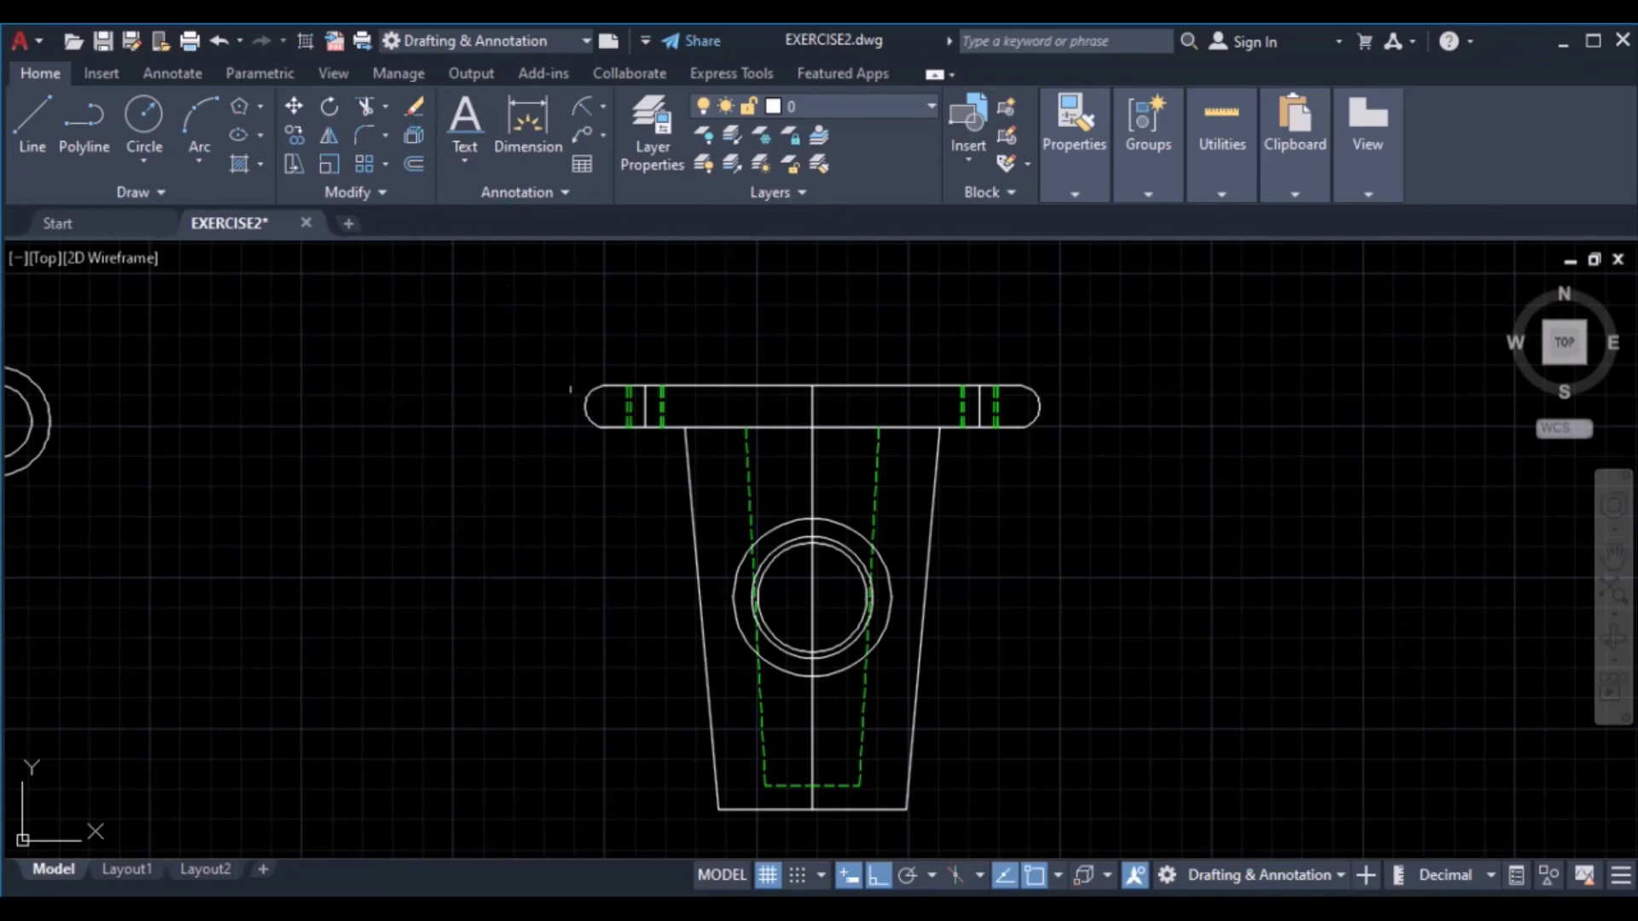
pyautogui.click(261, 108)
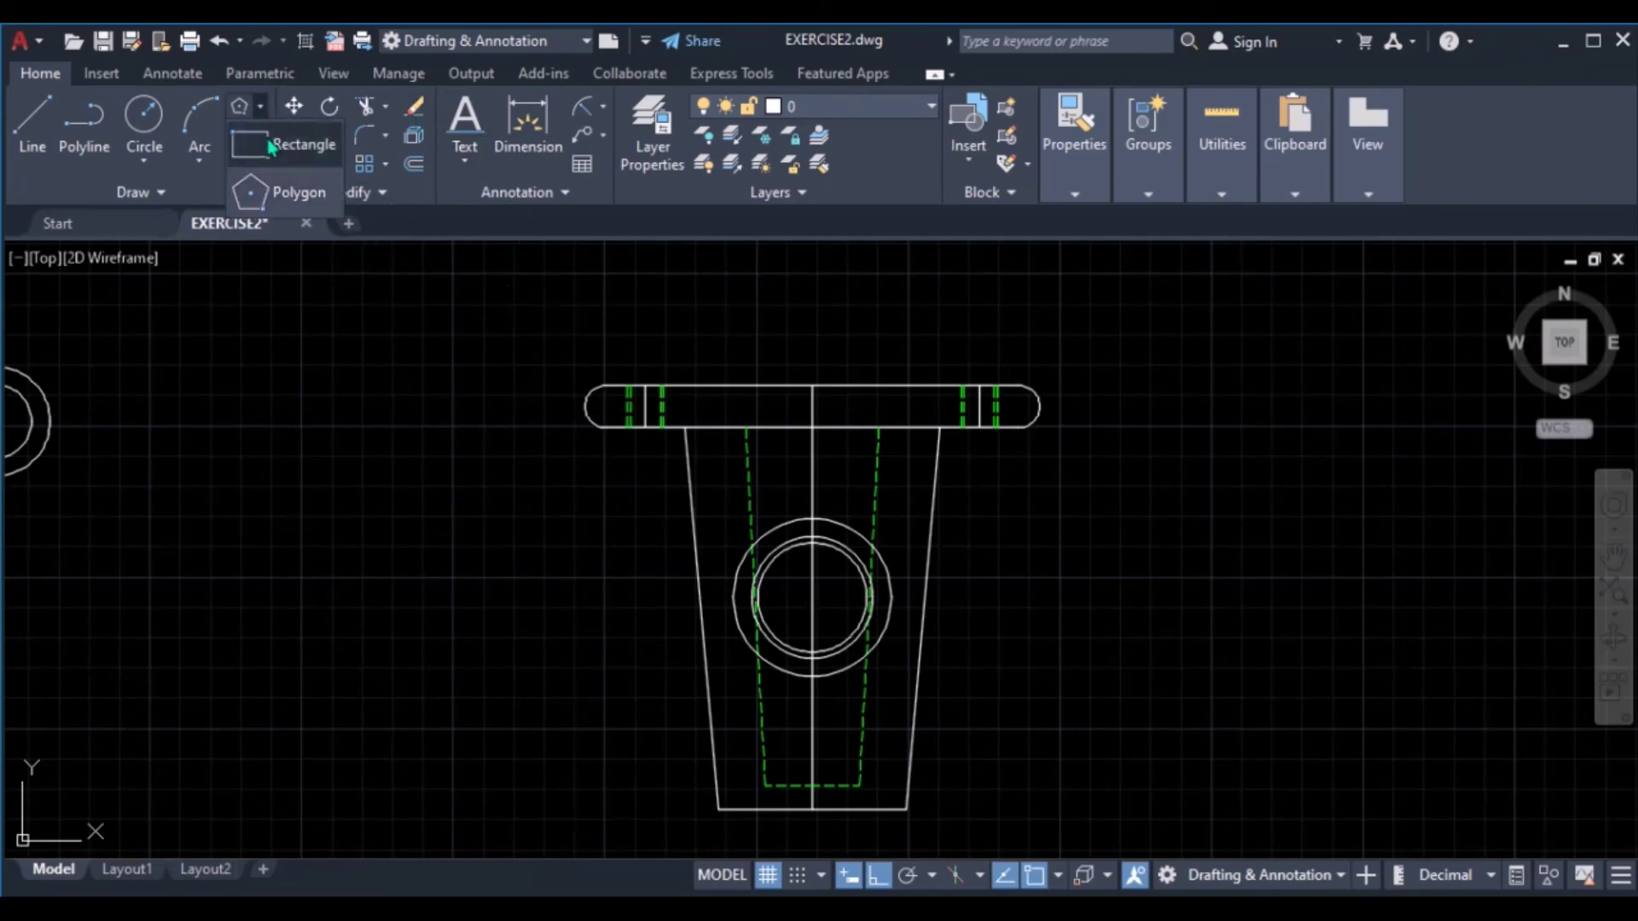
pyautogui.click(290, 205)
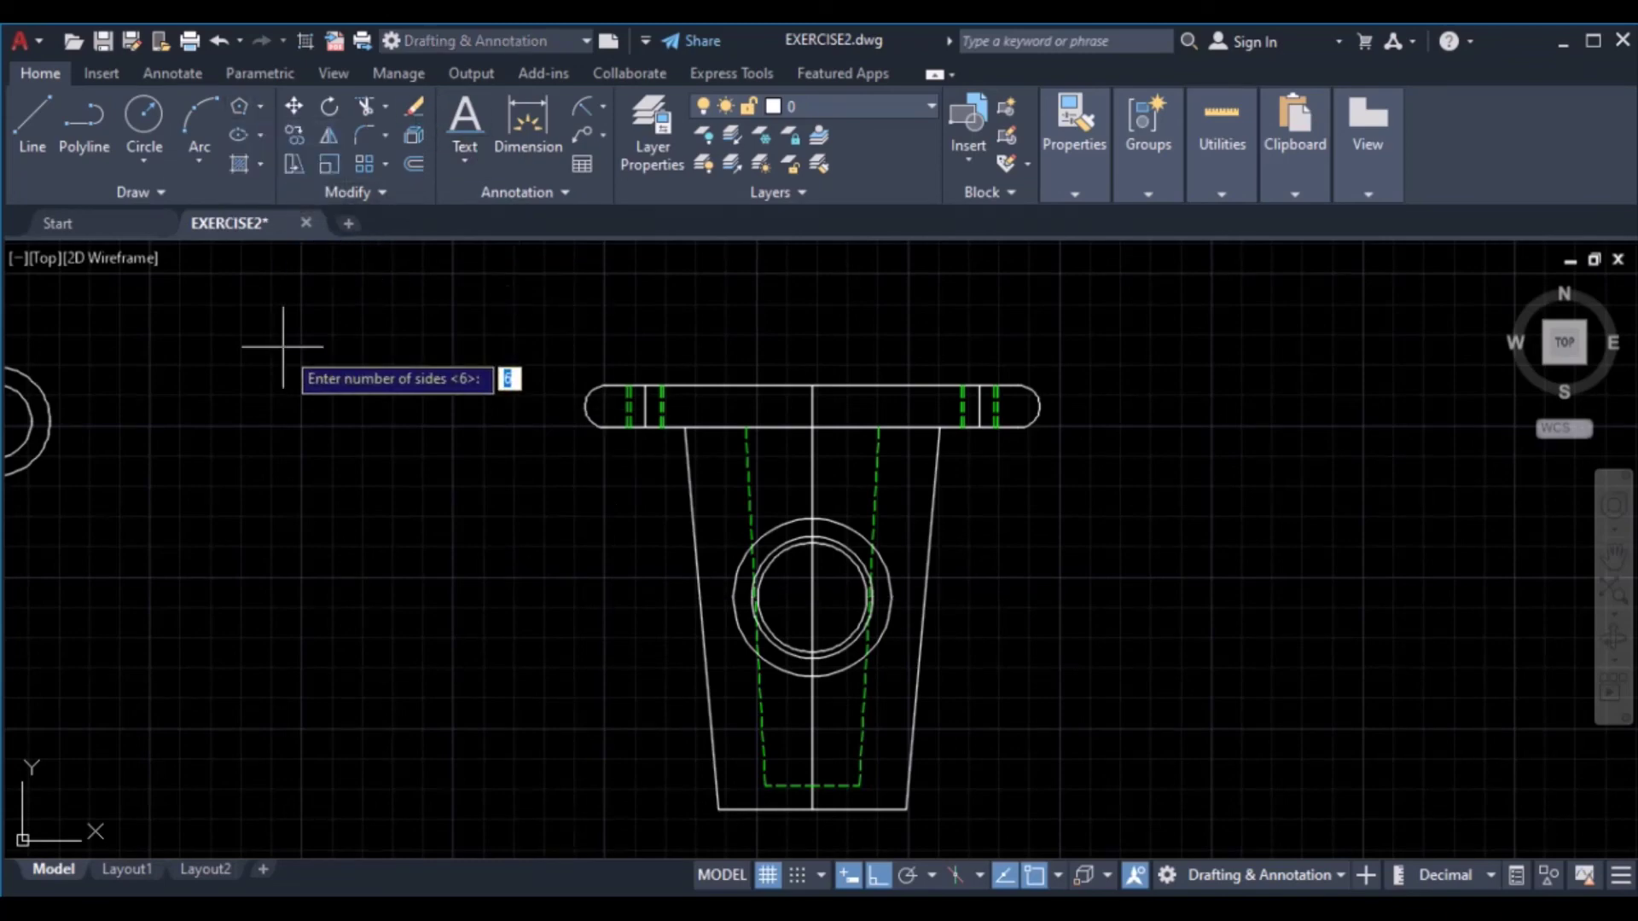
pyautogui.press('Return')
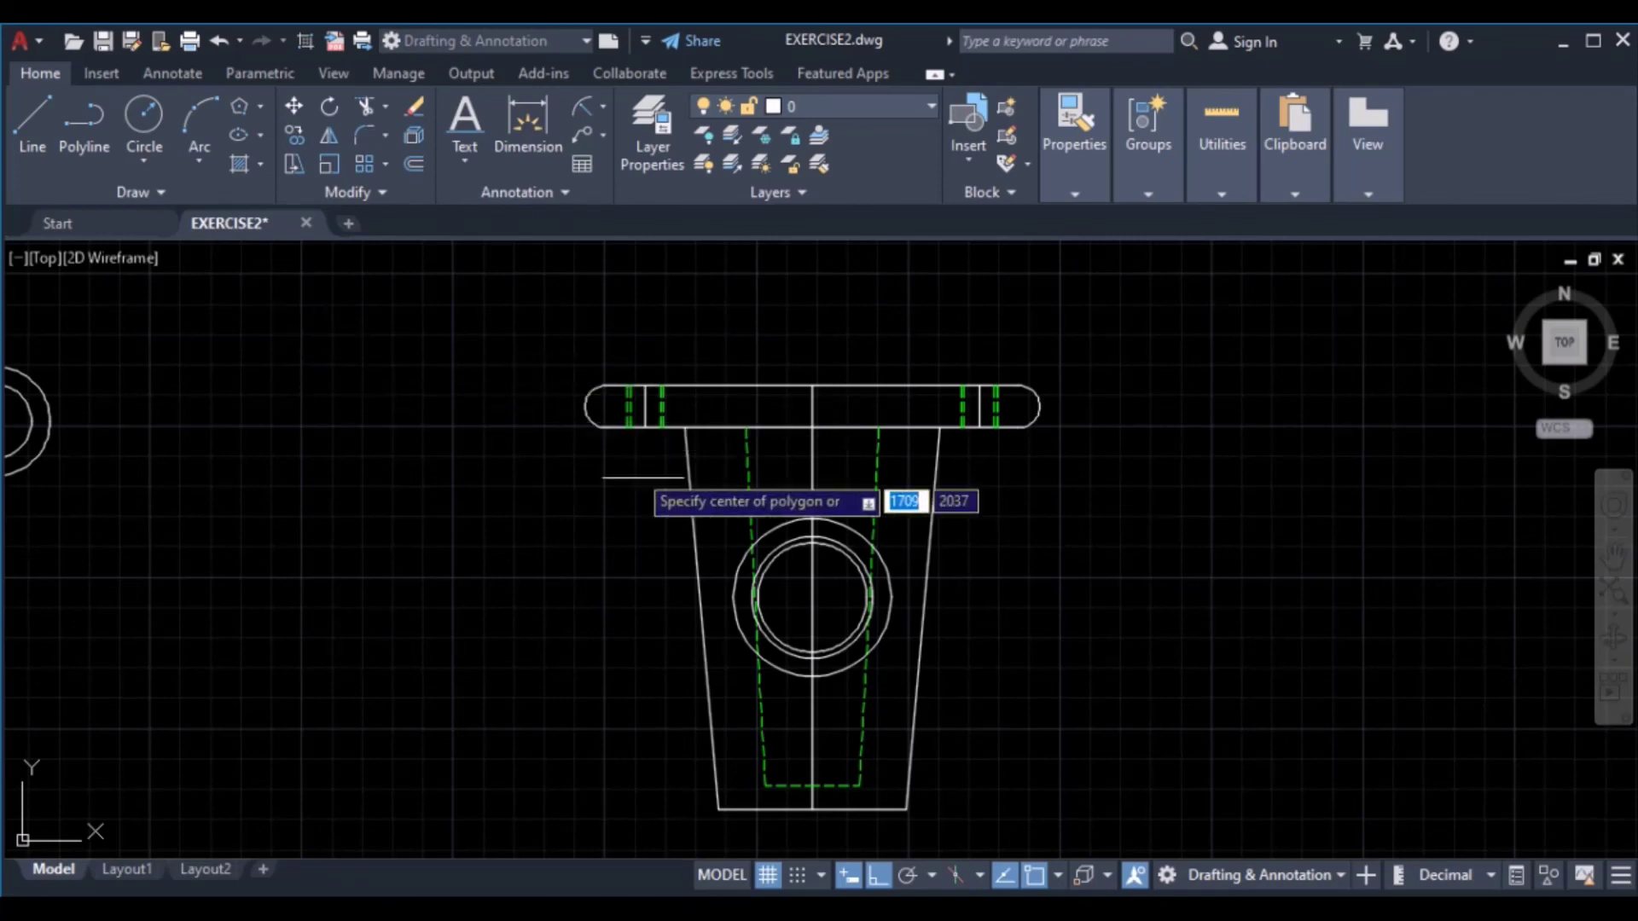
pyautogui.click(812, 597)
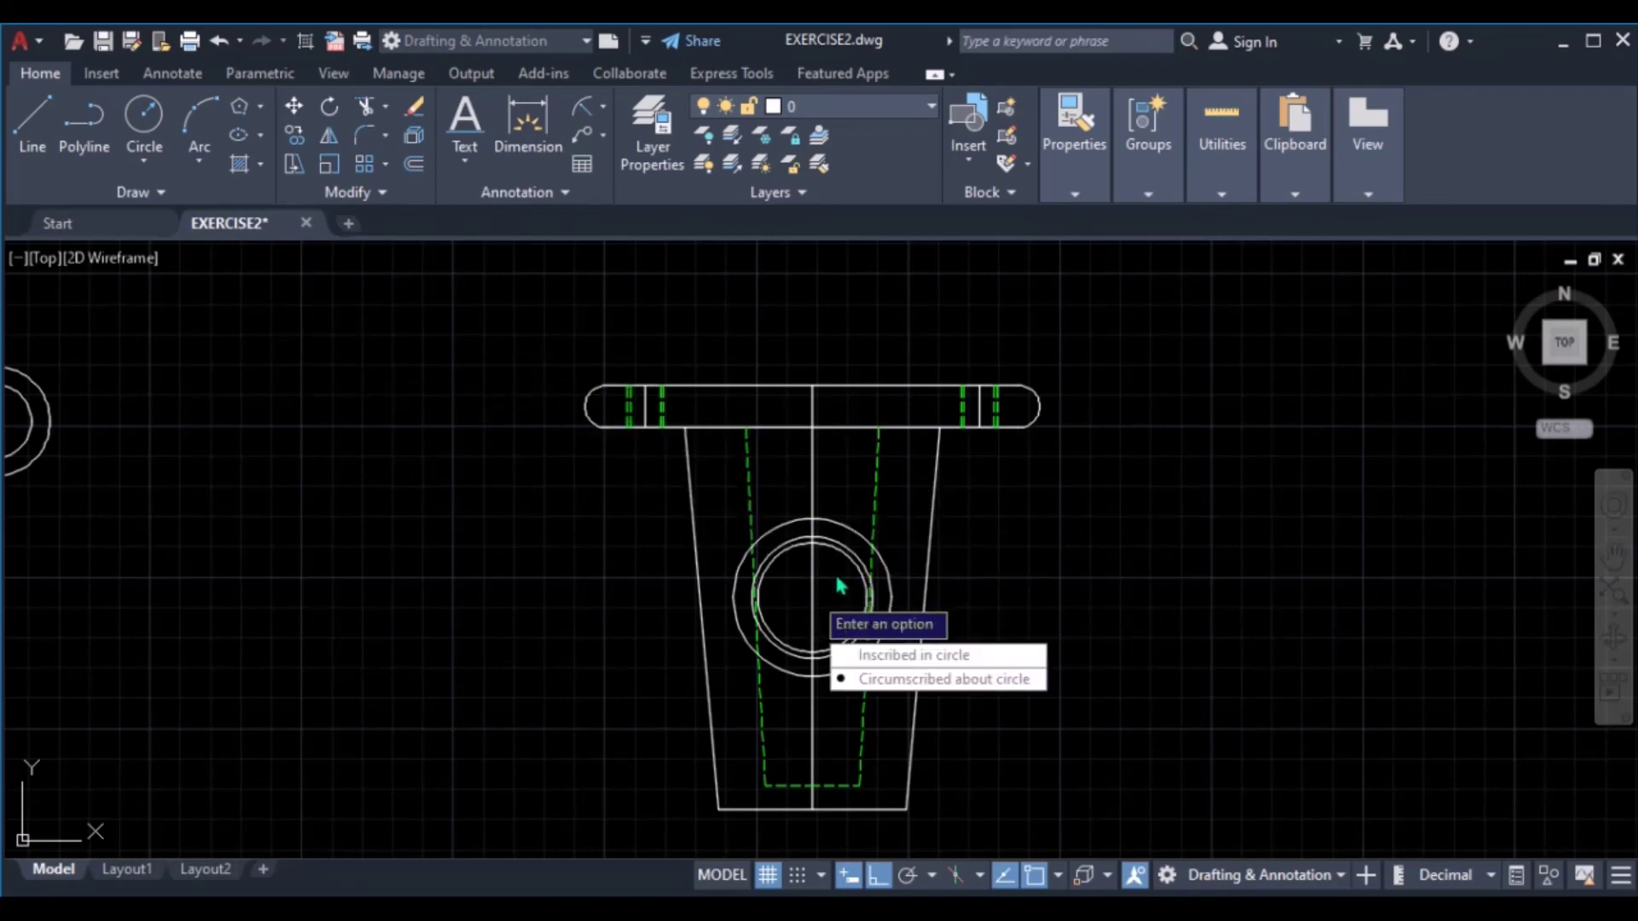
pyautogui.click(928, 665)
pyautogui.scroll(-5, 695, 603)
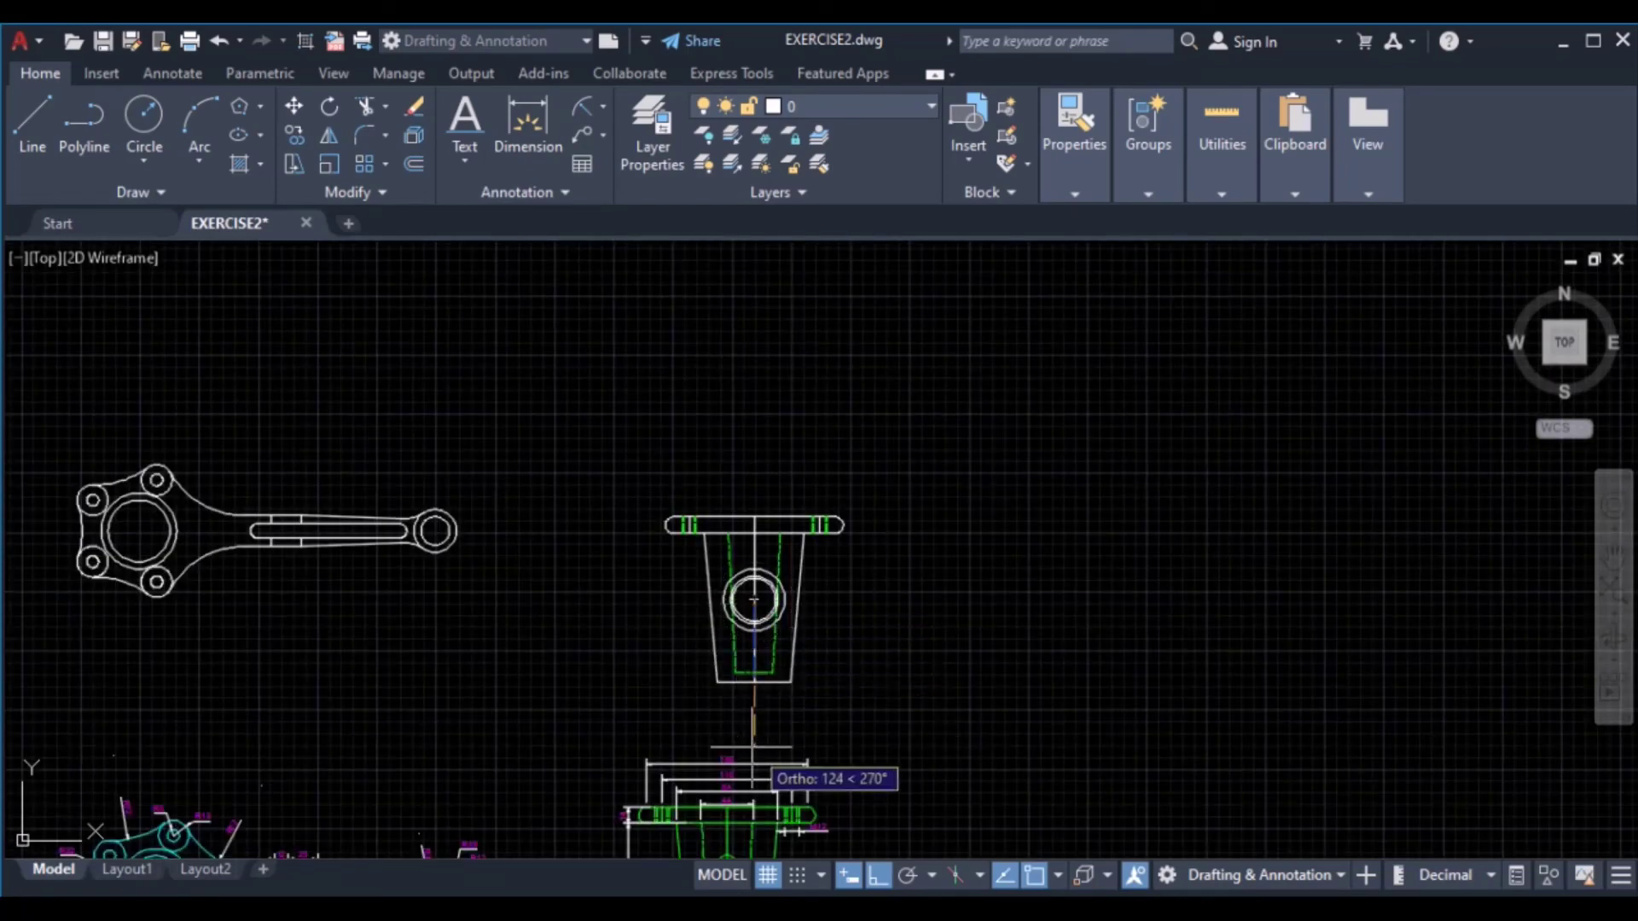
pyautogui.scroll(3, 700, 759)
pyautogui.scroll(6, 766, 547)
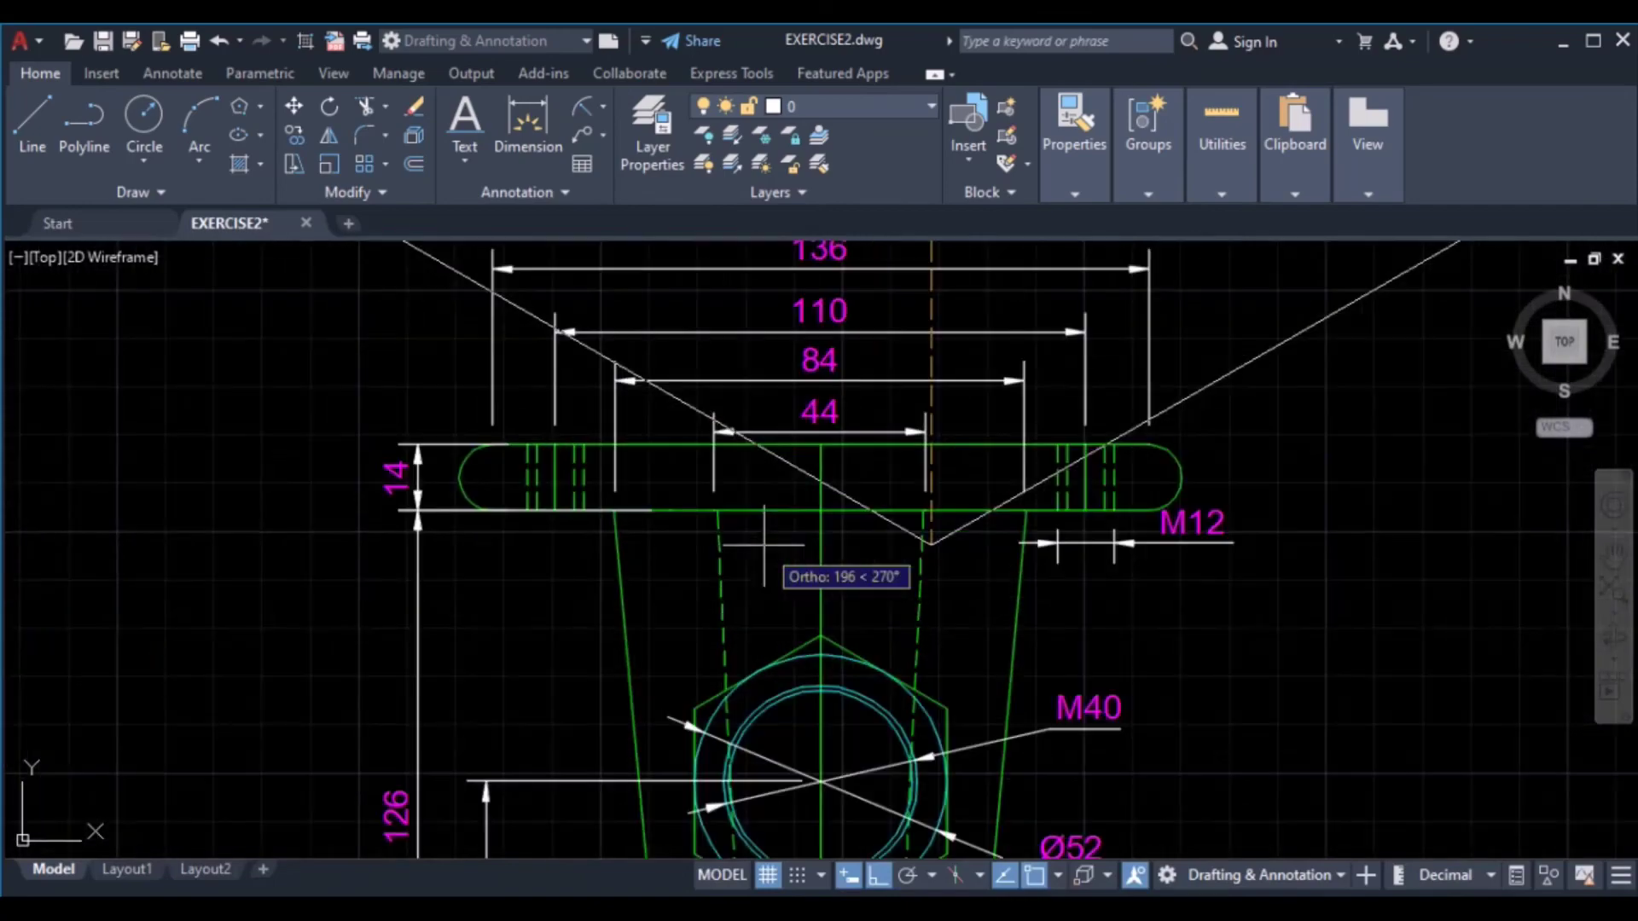
pyautogui.click(757, 674)
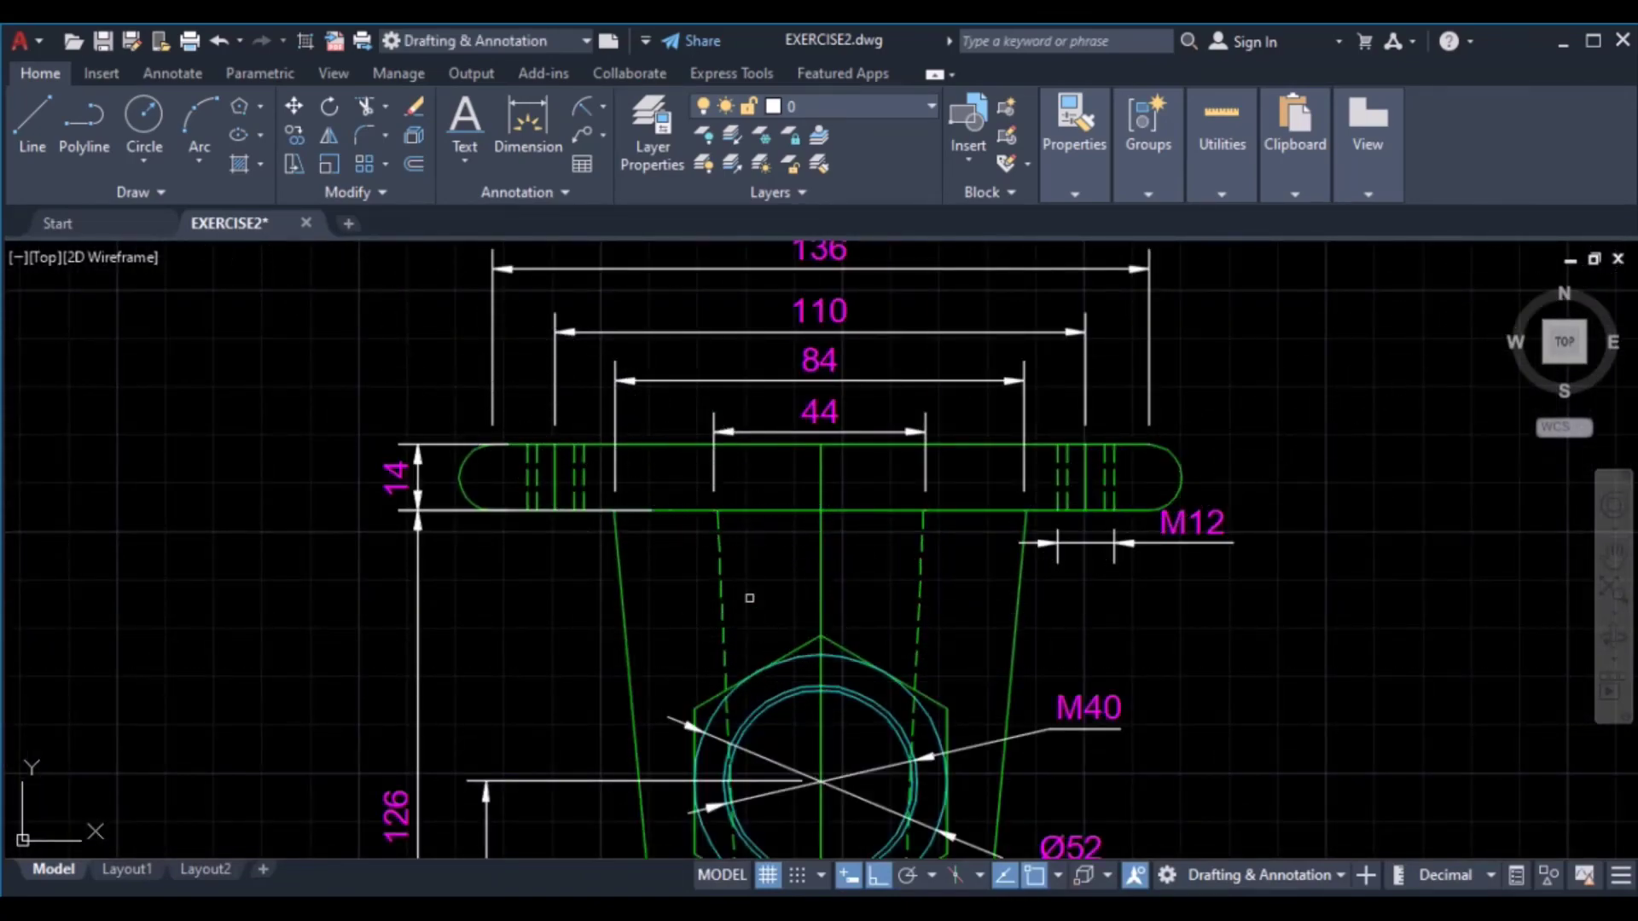
# Try a six-sided polygon centred on the circles, circumscribed about the radius 26 circle, with its radius taken to that circle's upper quadrant
pyautogui.scroll(-5, 780, 478)
pyautogui.moveTo(784, 389); pyautogui.dragTo(708, 555, button='middle')
pyautogui.scroll(4, 683, 768)
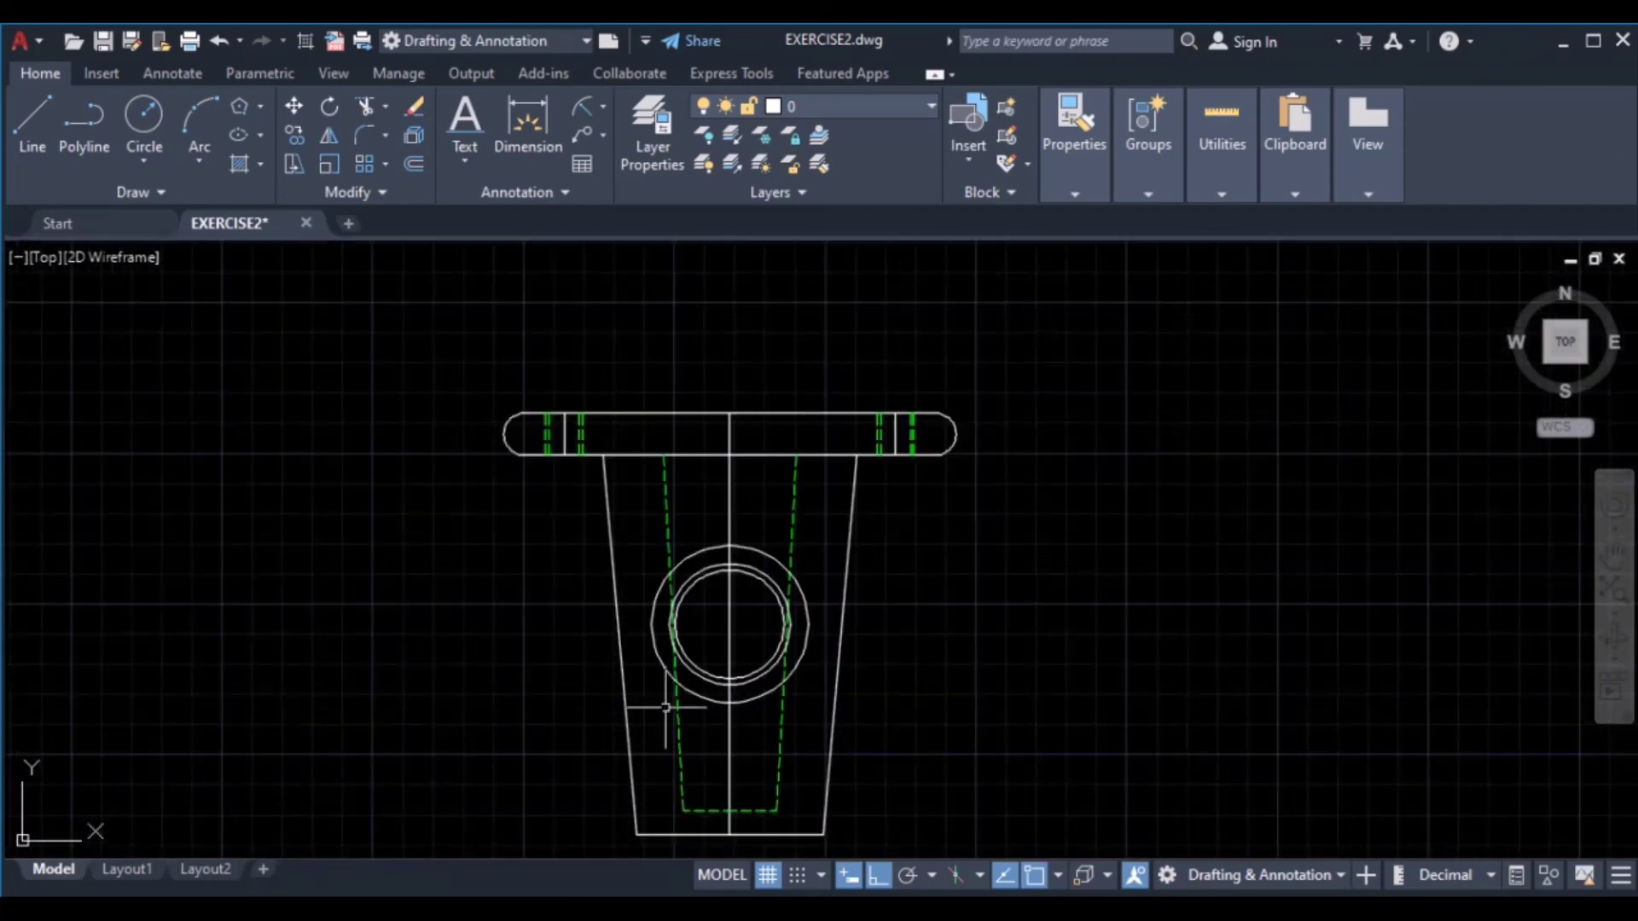
pyautogui.click(260, 117)
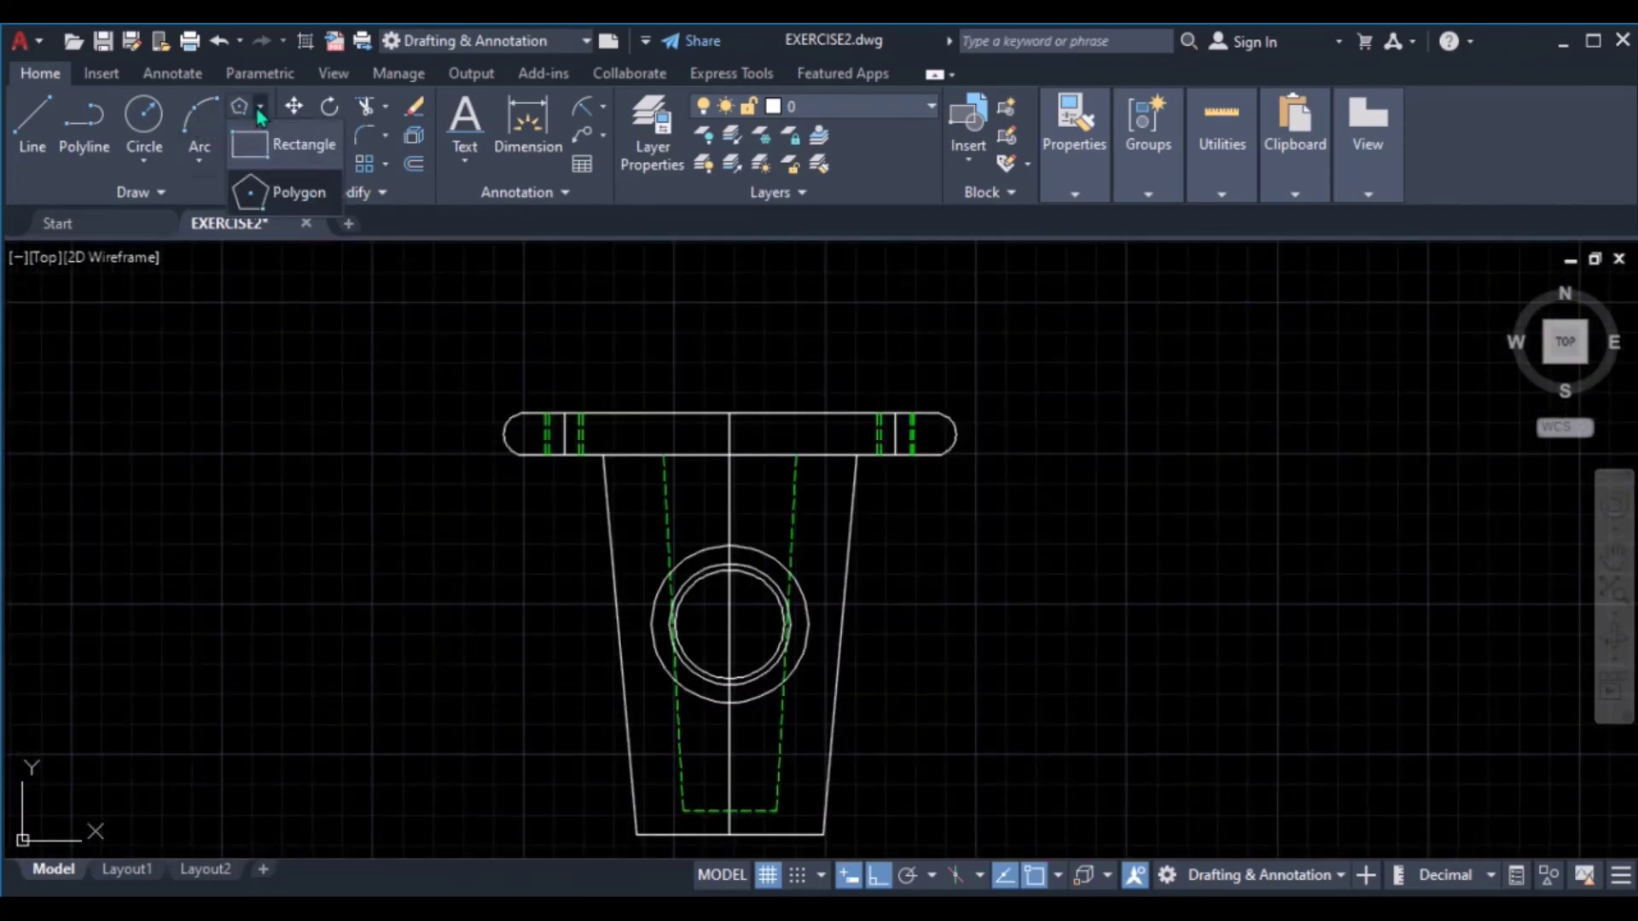
pyautogui.click(258, 186)
pyautogui.press('Return')
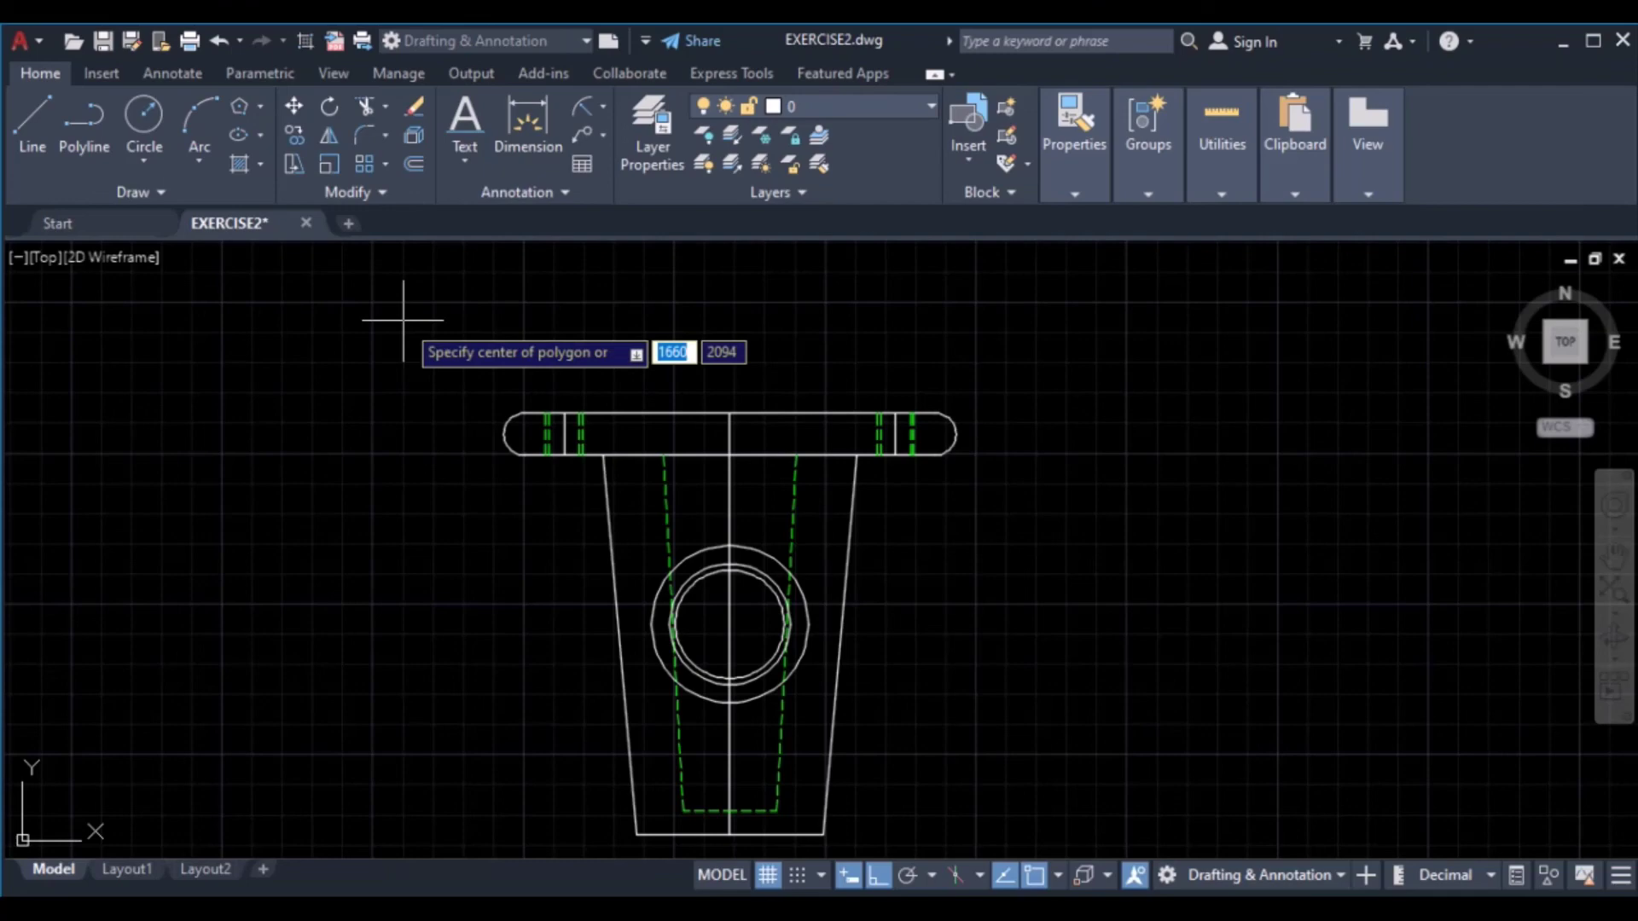
pyautogui.click(729, 625)
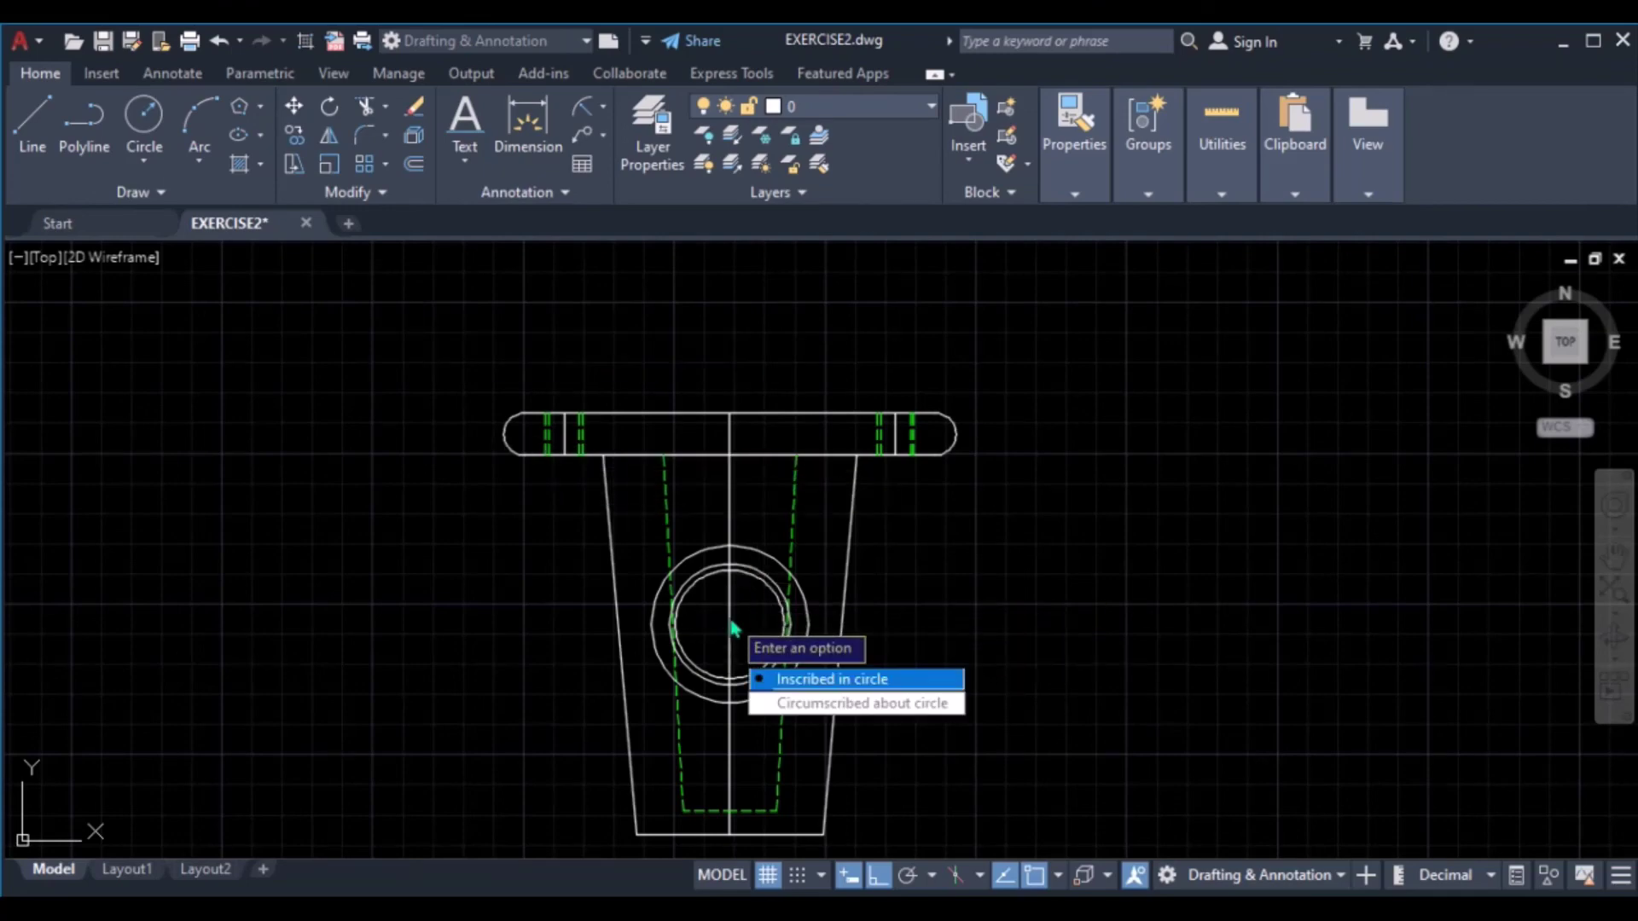
pyautogui.click(804, 710)
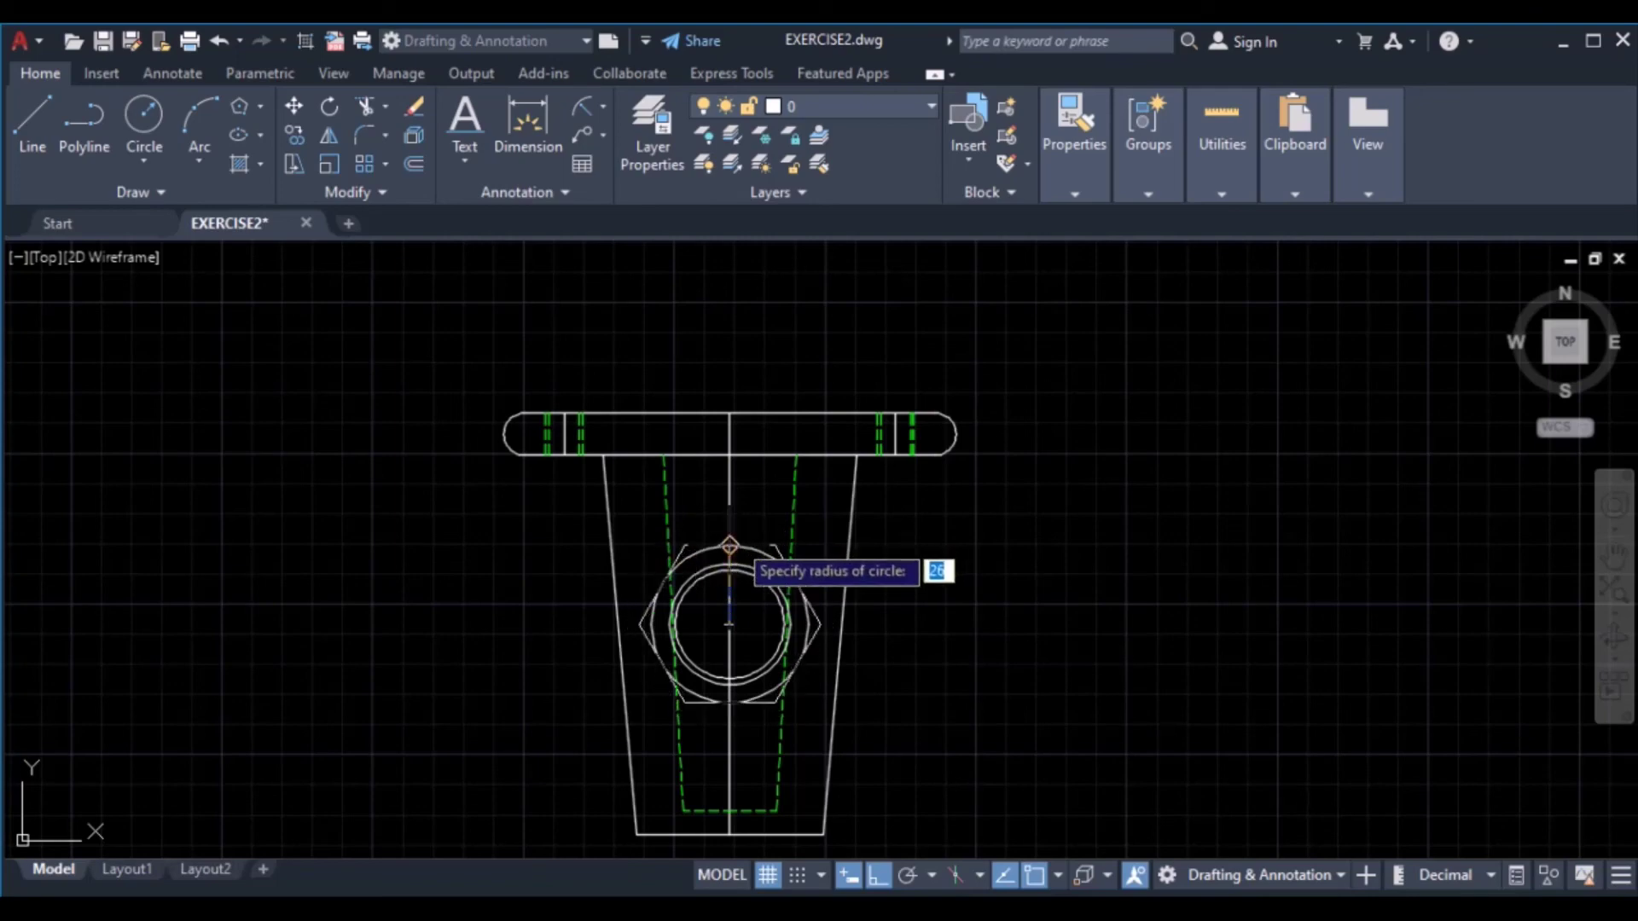
pyautogui.scroll(5, 725, 546)
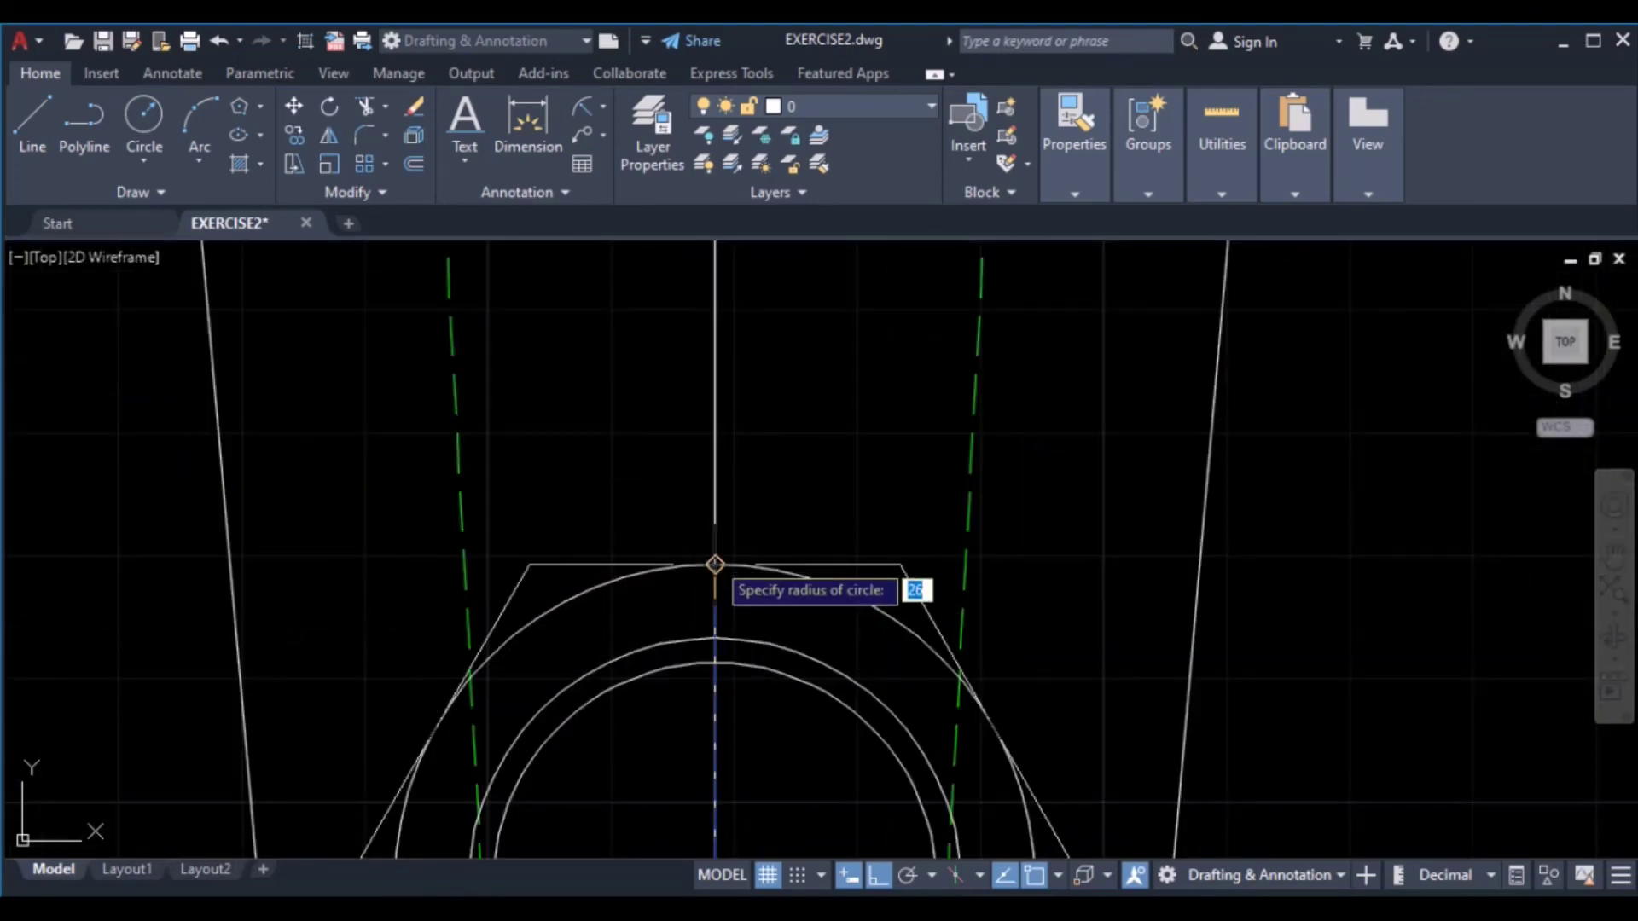
pyautogui.click(715, 563)
pyautogui.scroll(-3, 850, 559)
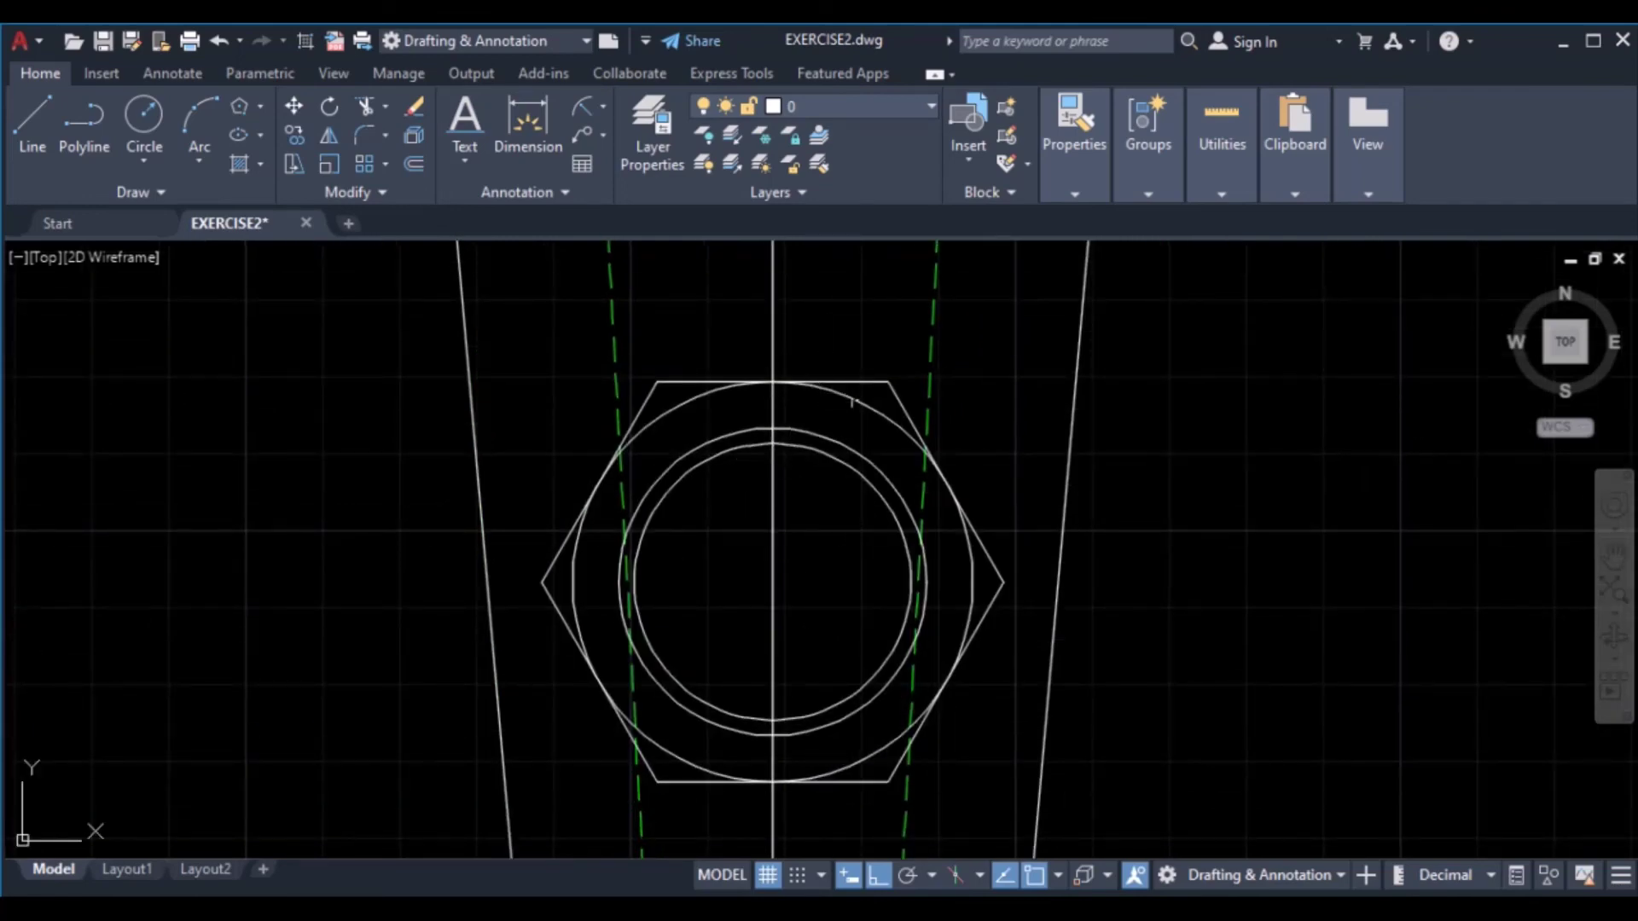
# Delete the flat-topped hexagon around the circles
pyautogui.click(898, 381)
pyautogui.click(888, 388)
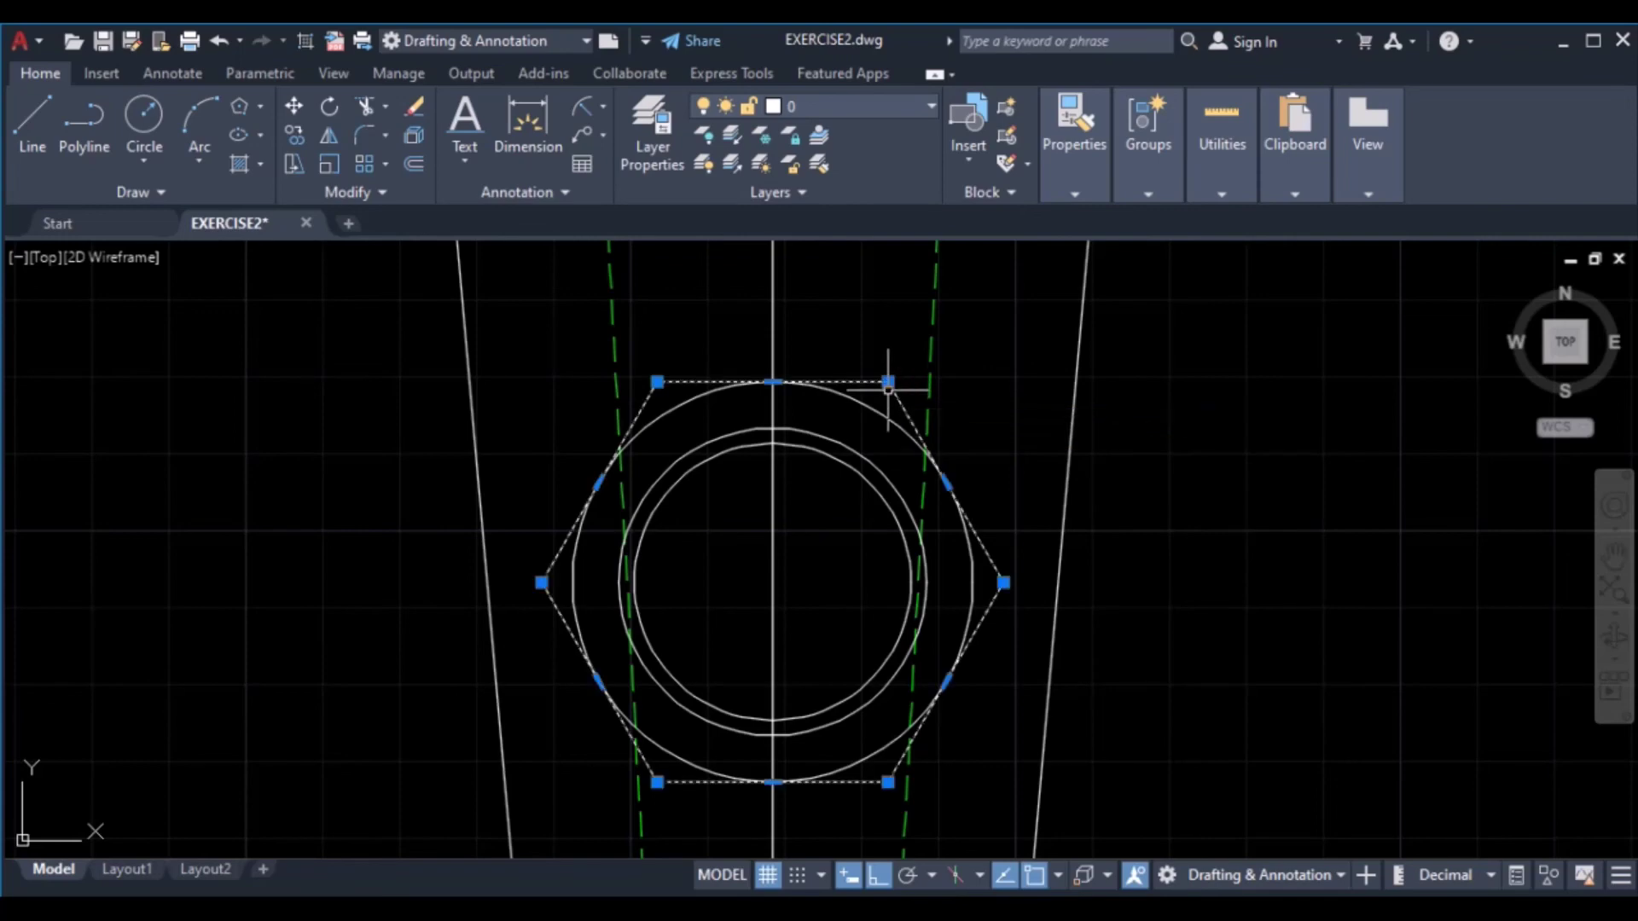
pyautogui.click(415, 108)
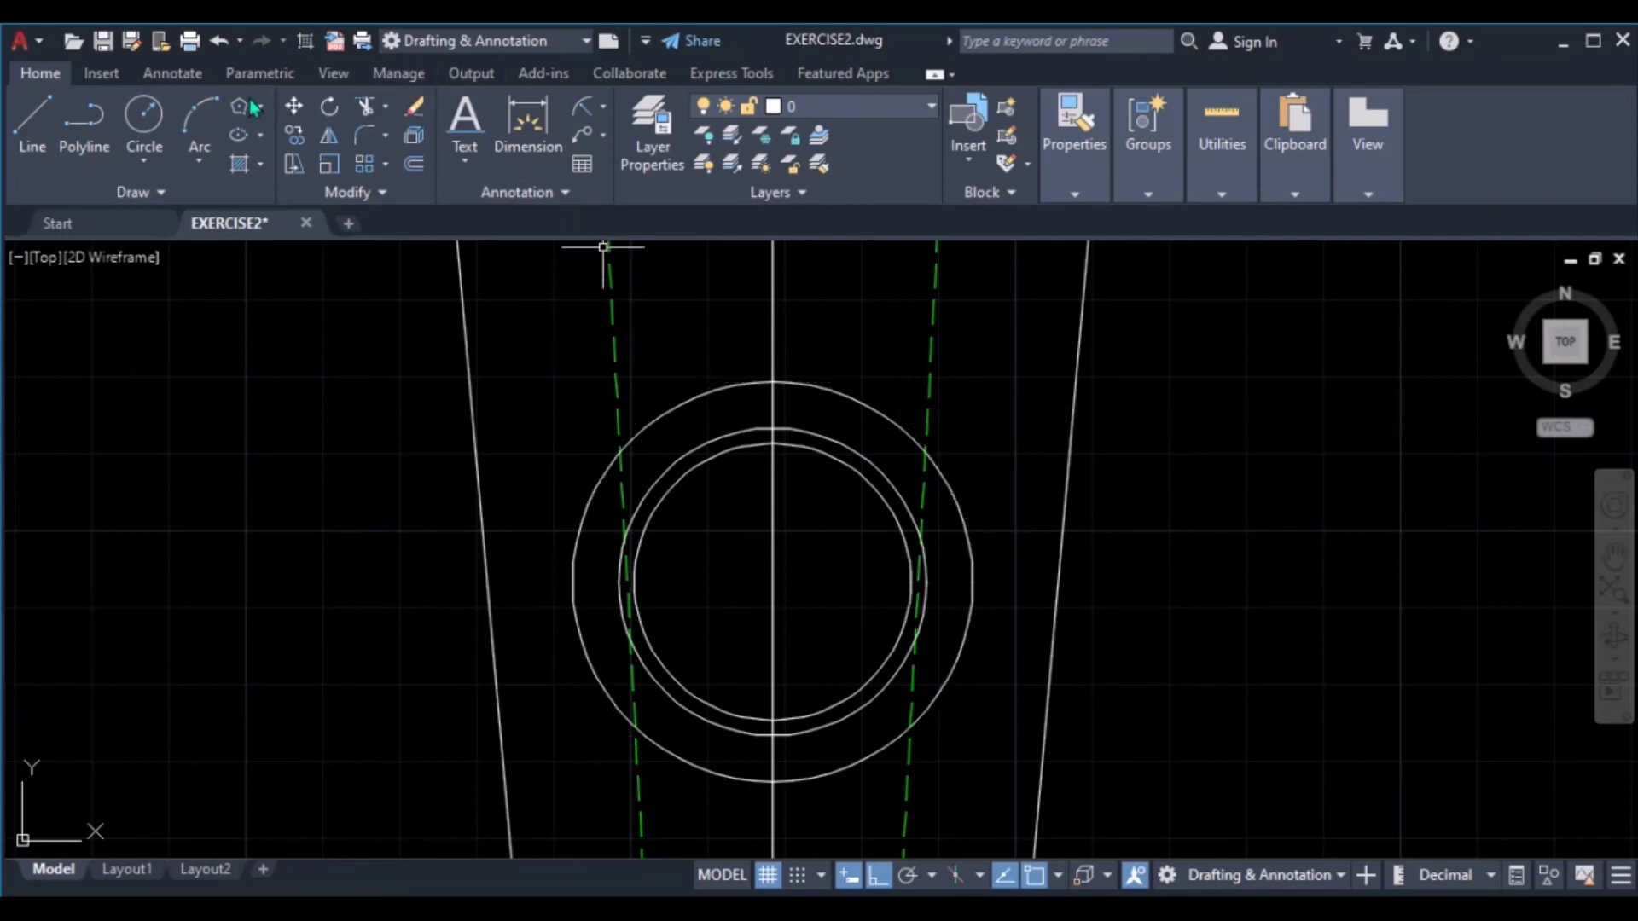
# Draw a six-sided polygon circumscribed about the radius 26 circle from its centre, with the radius taken to the circle's right quadrant
pyautogui.click(240, 106)
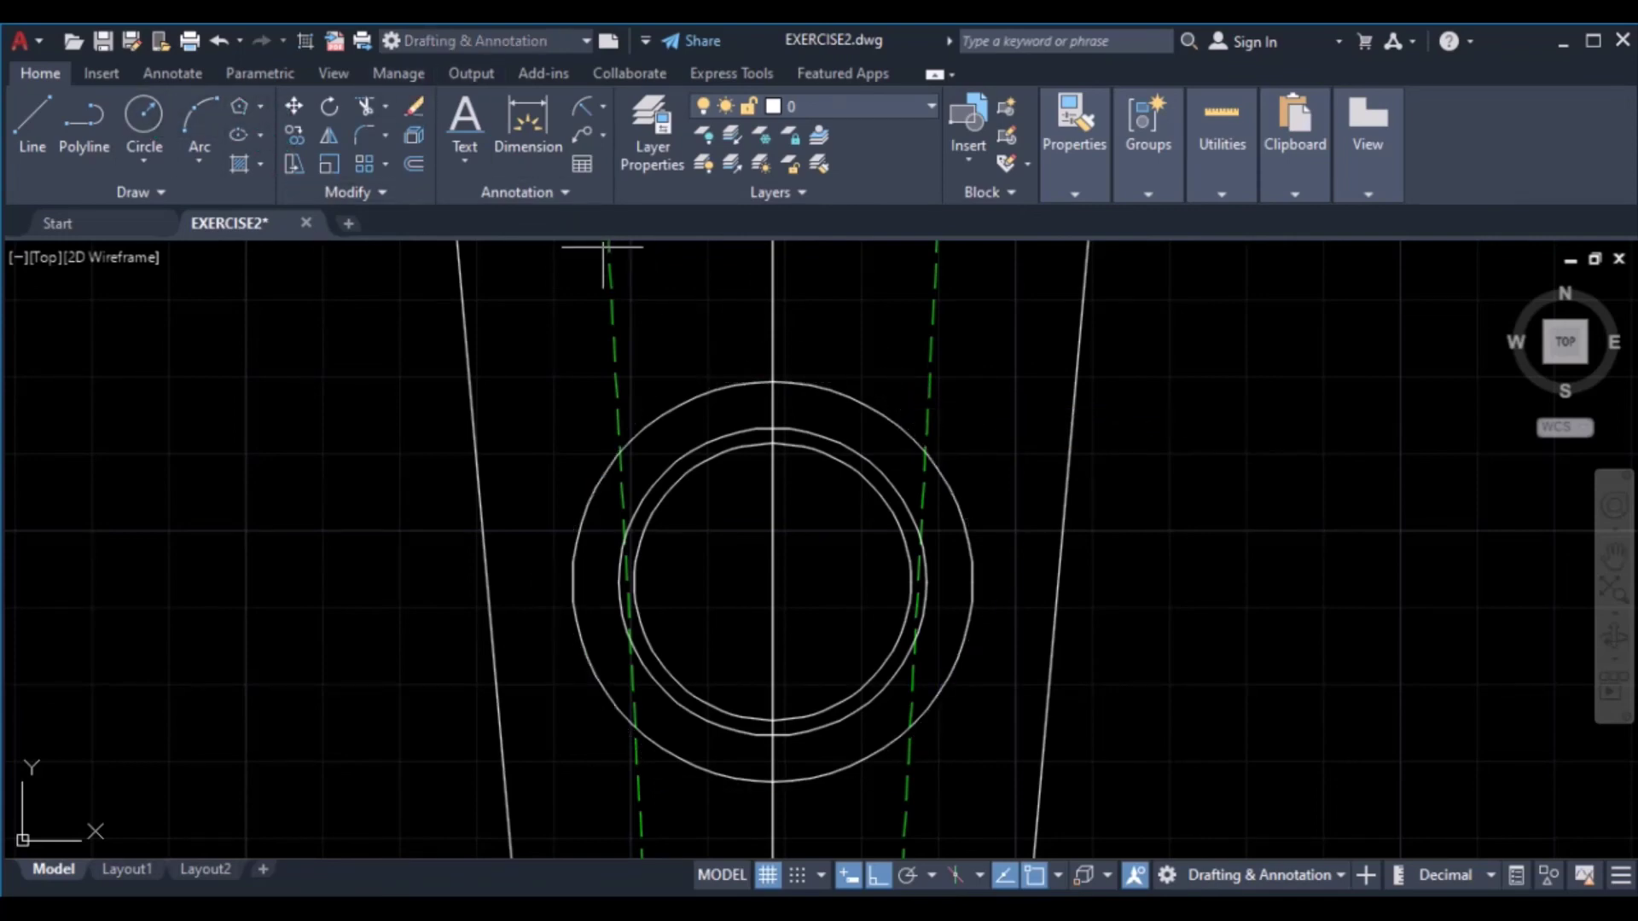
pyautogui.press('Return')
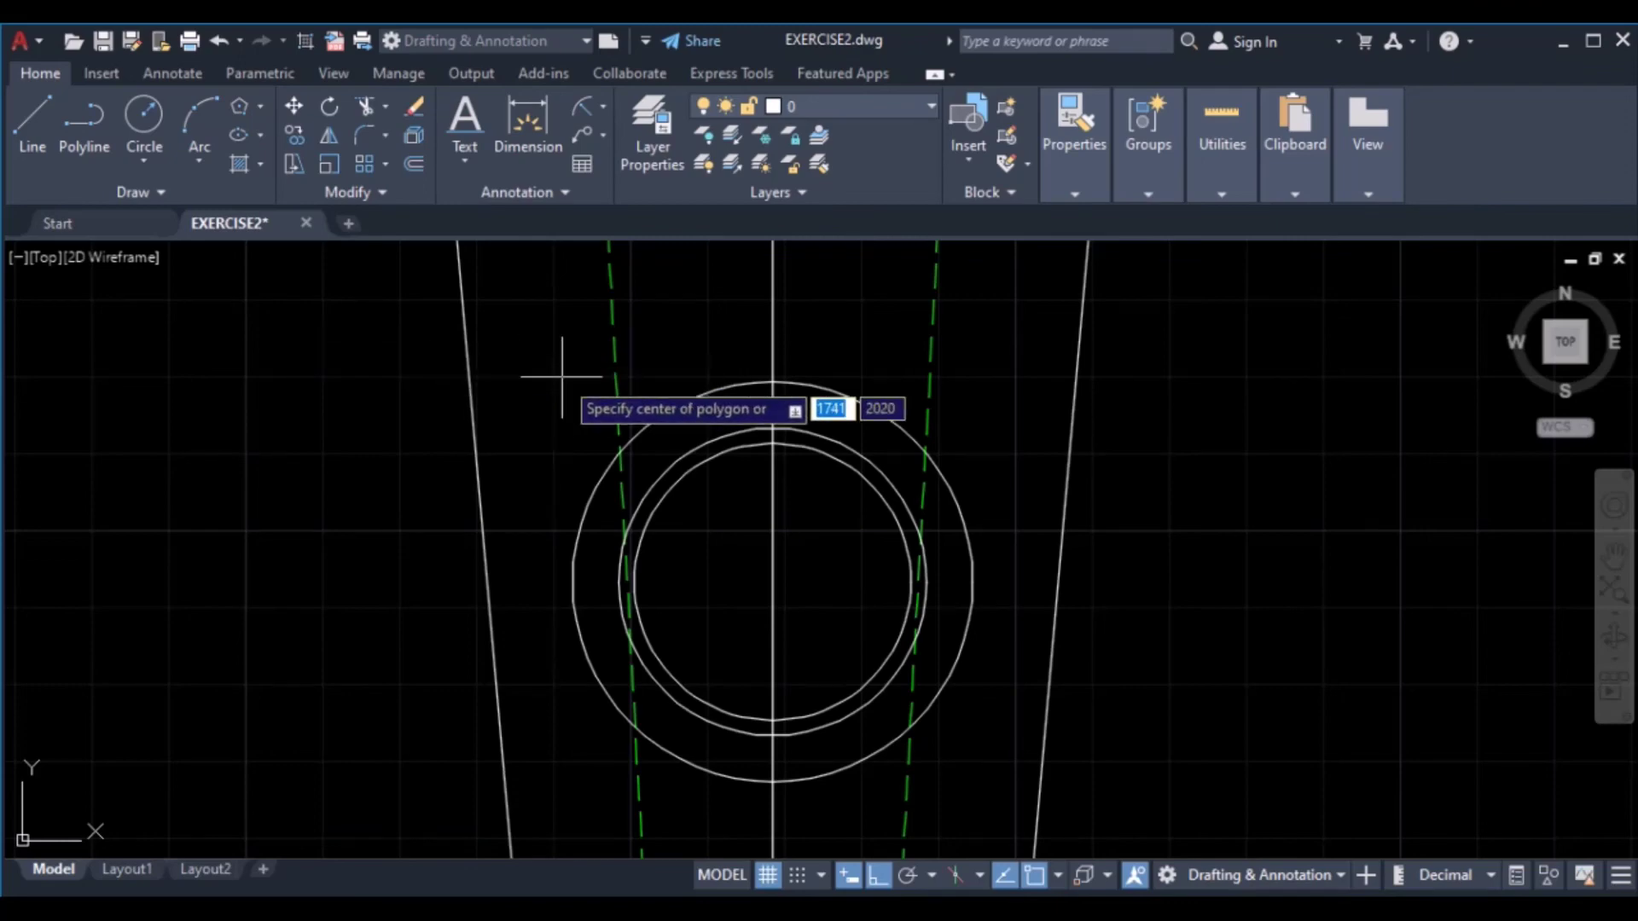
pyautogui.click(772, 582)
pyautogui.click(834, 661)
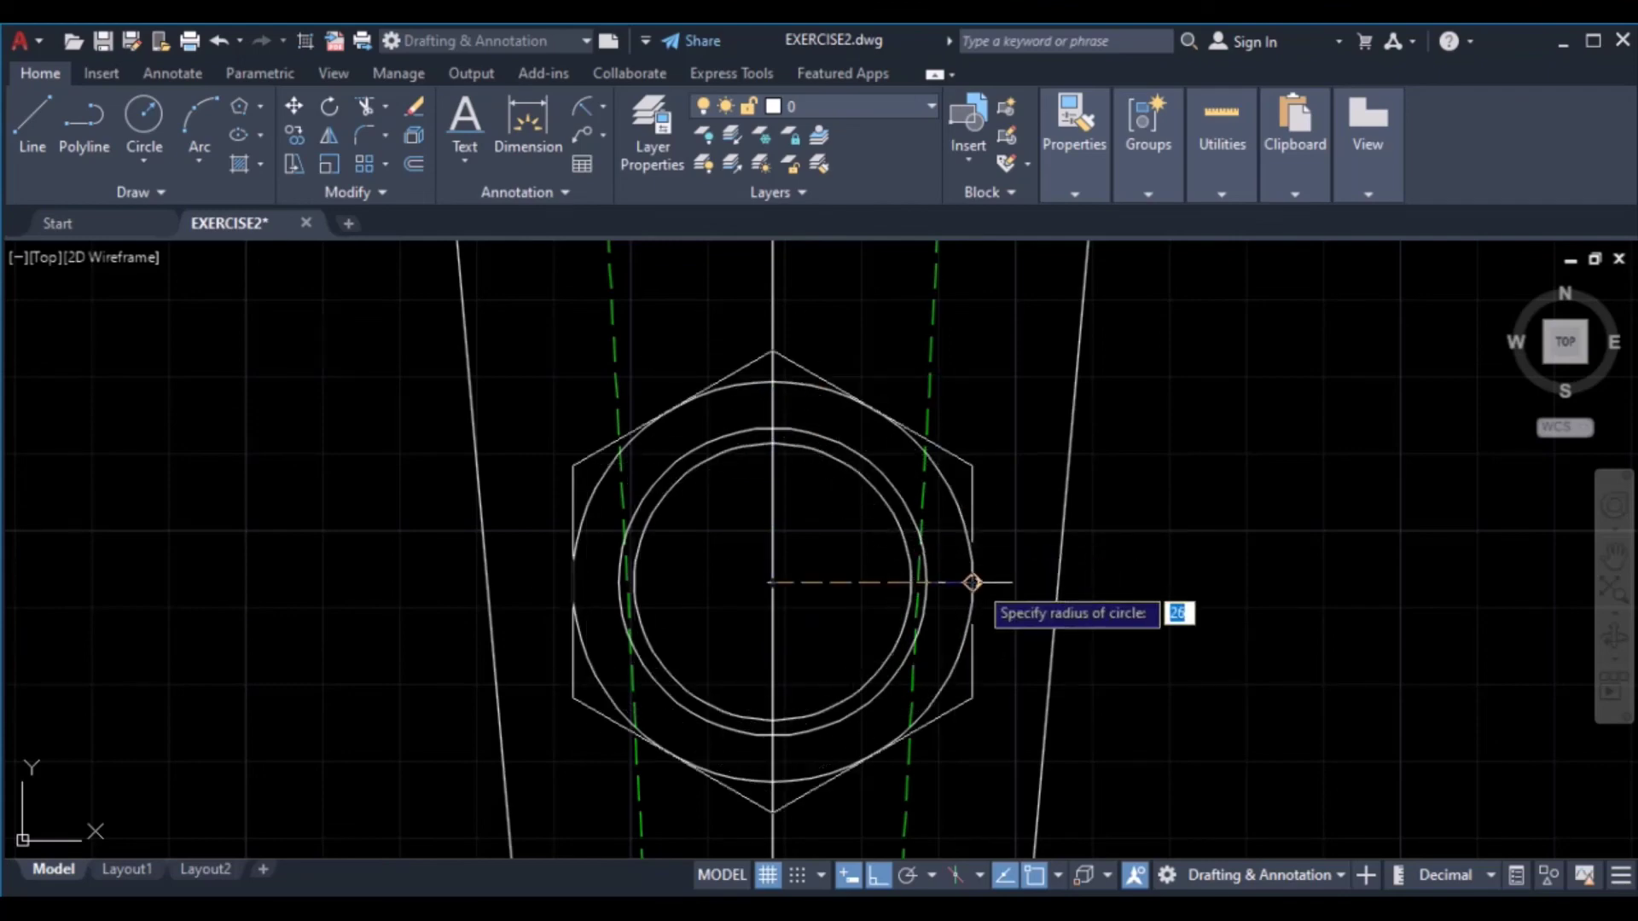
pyautogui.click(972, 582)
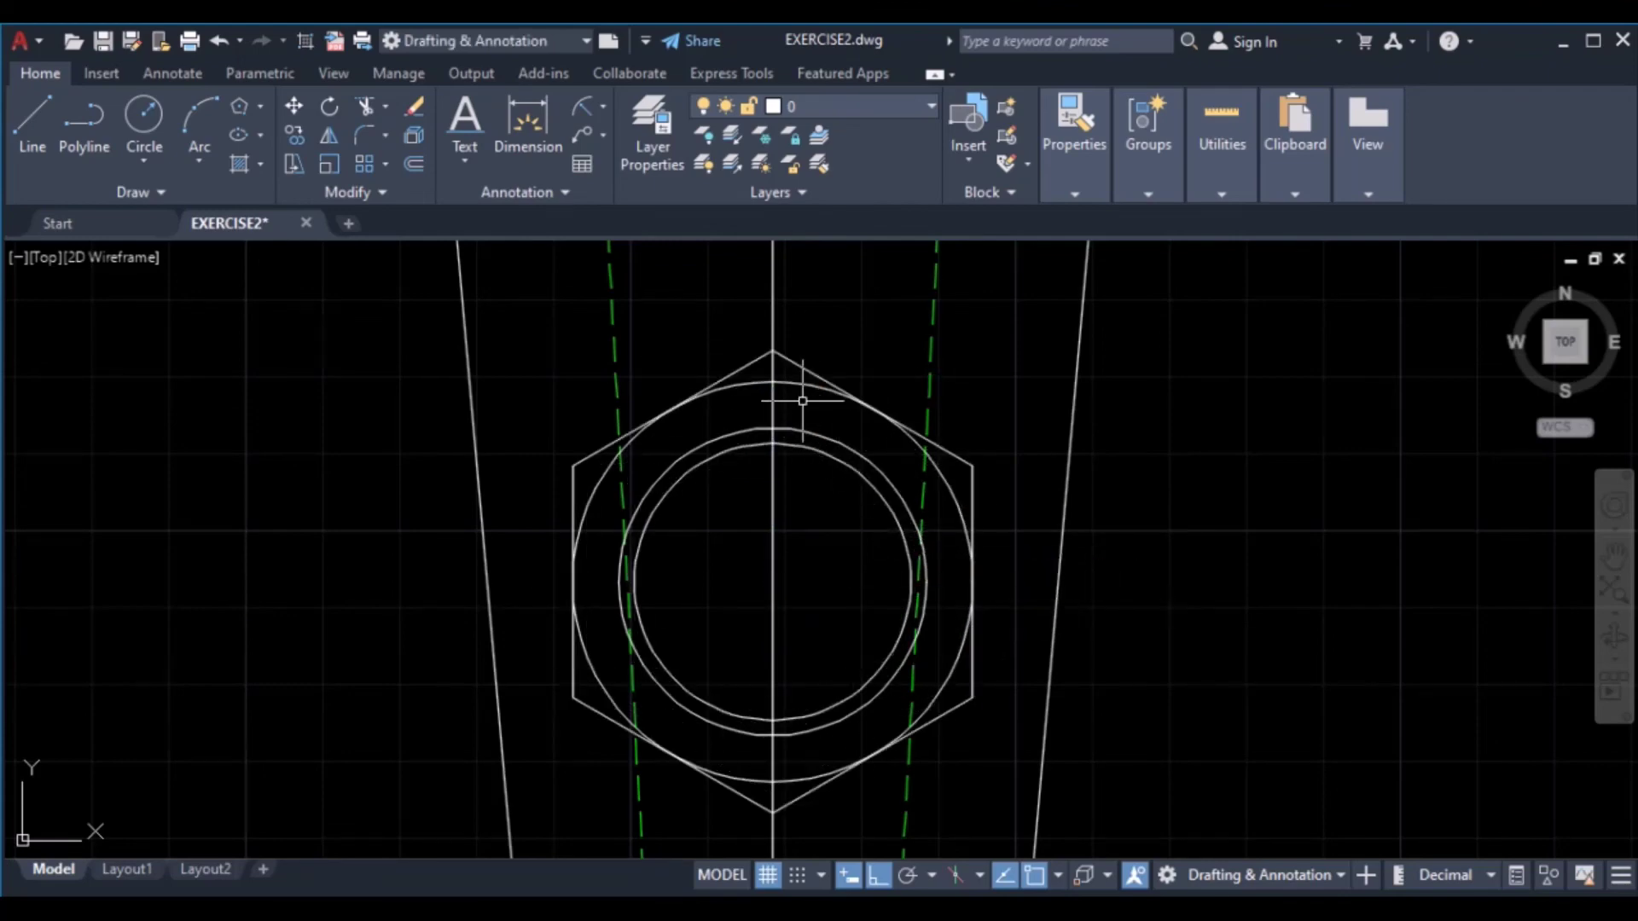
# Compare the hexagon and circles with the reference view, and review both redrawn views beside their dimensioned references
pyautogui.scroll(-3, 802, 400)
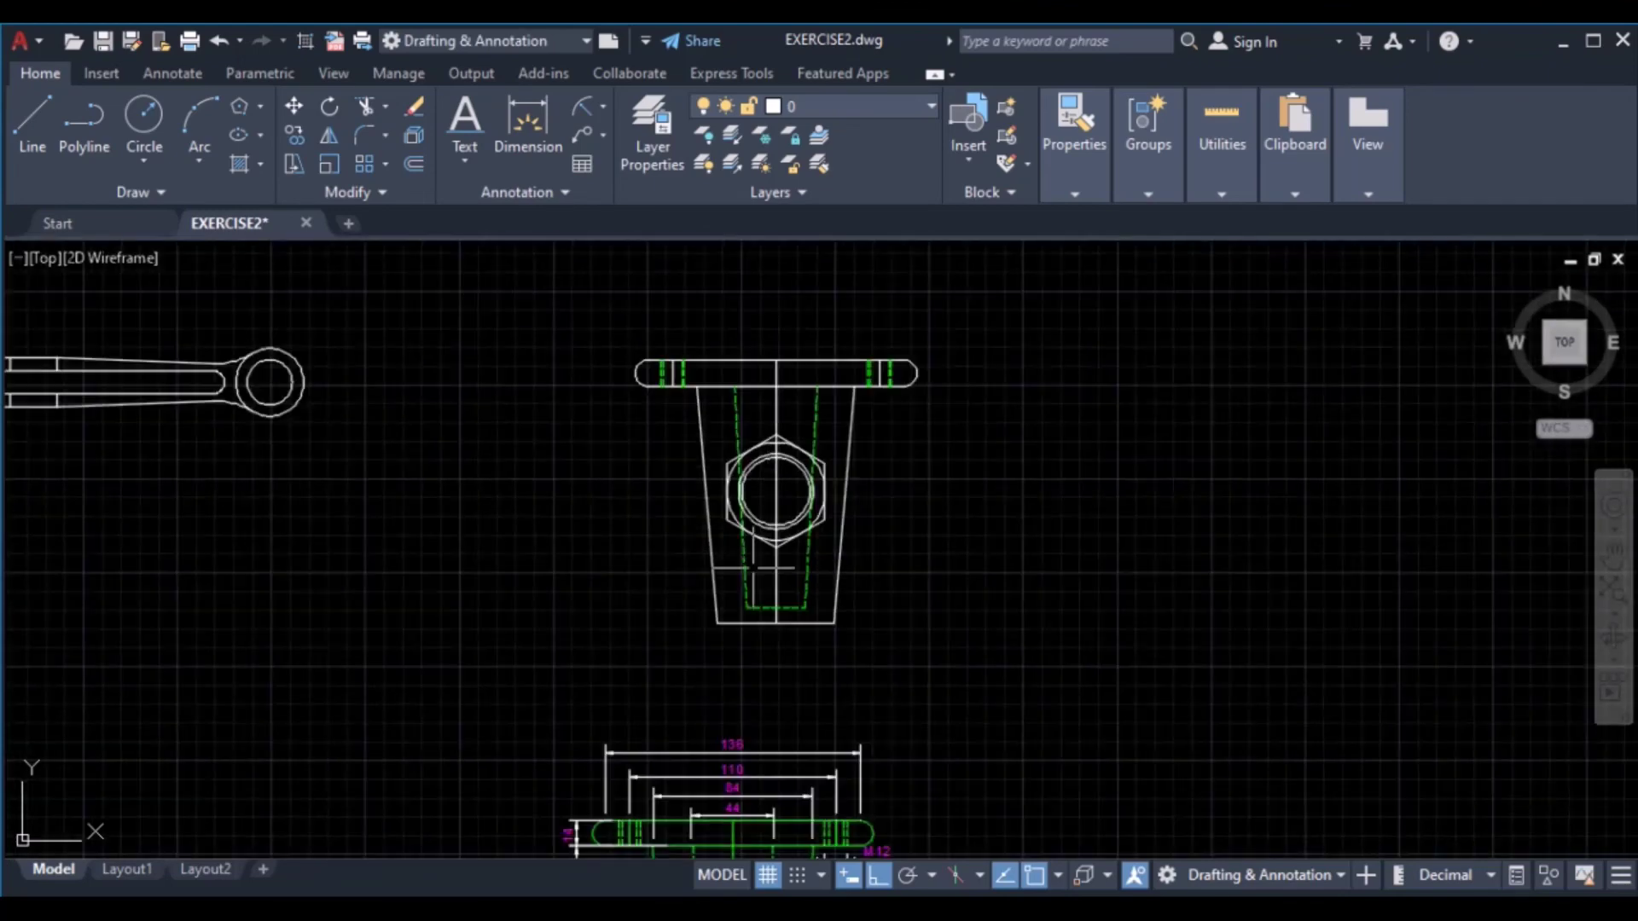
pyautogui.scroll(5, 779, 594)
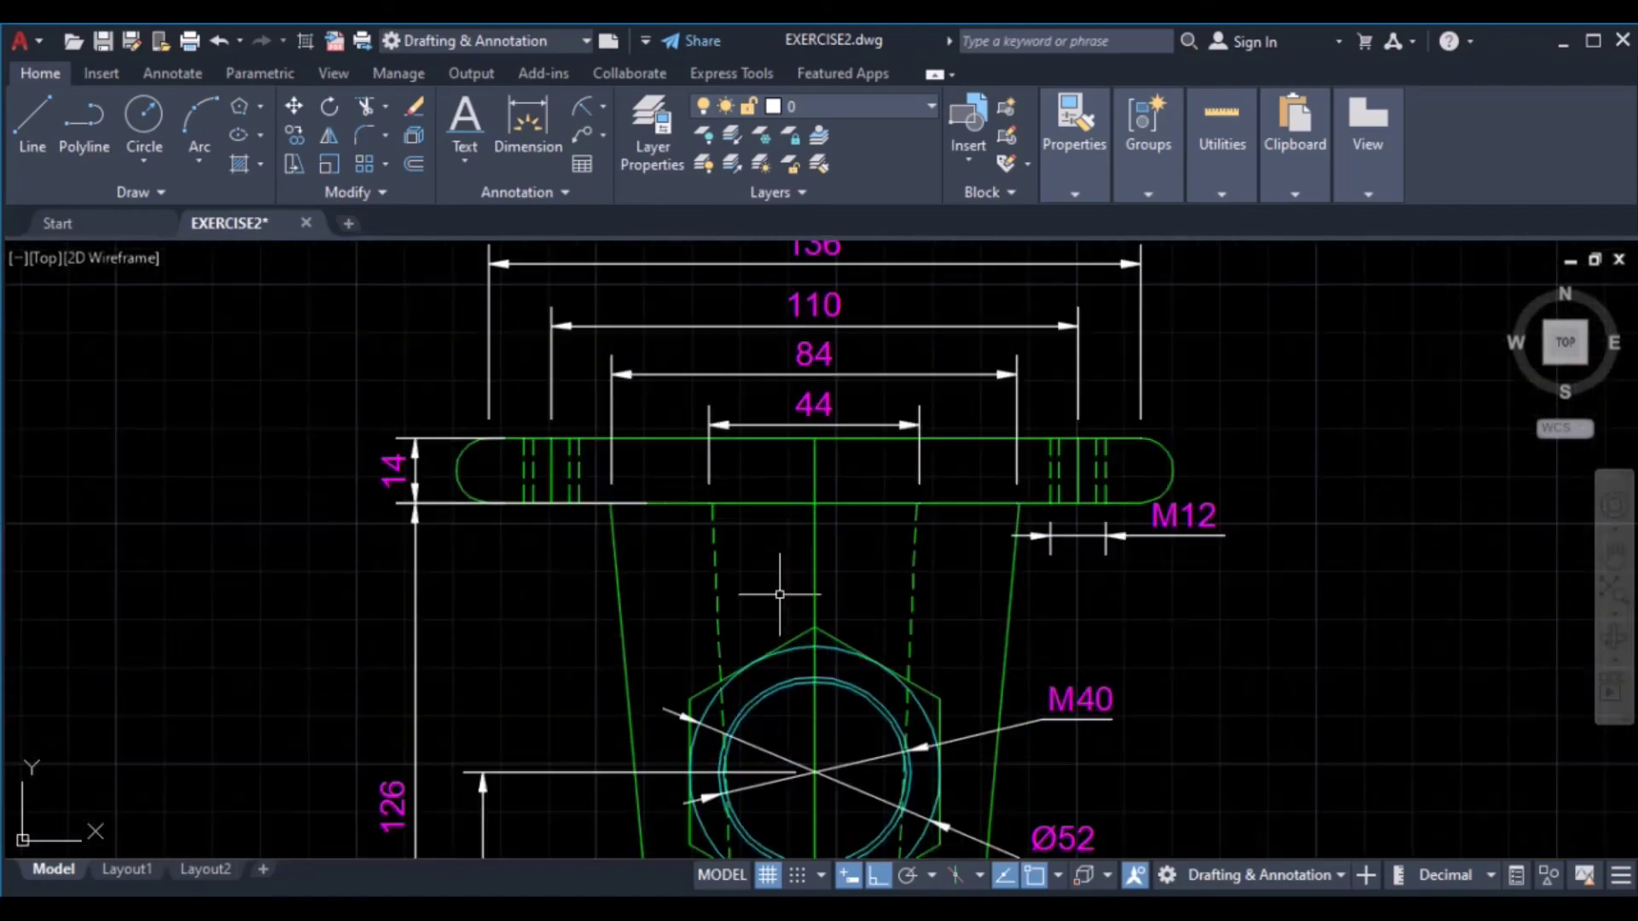
pyautogui.scroll(-3, 875, 652)
pyautogui.moveTo(876, 529); pyautogui.dragTo(882, 786, button='middle')
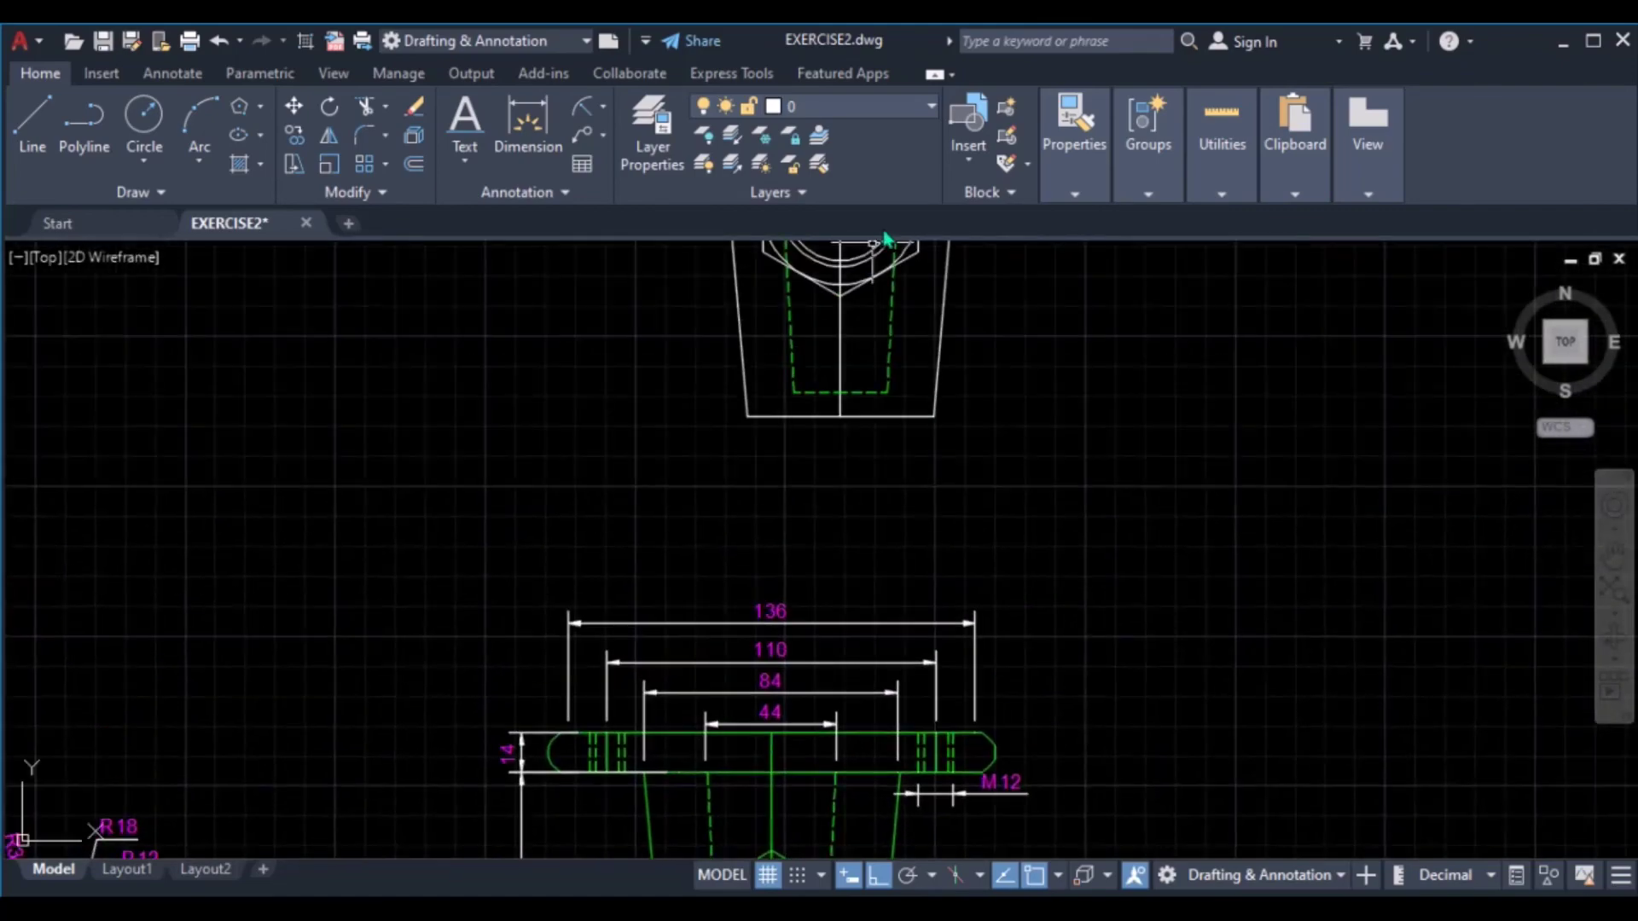
pyautogui.moveTo(804, 501); pyautogui.dragTo(711, 742, button='middle')
pyautogui.scroll(4, 771, 452)
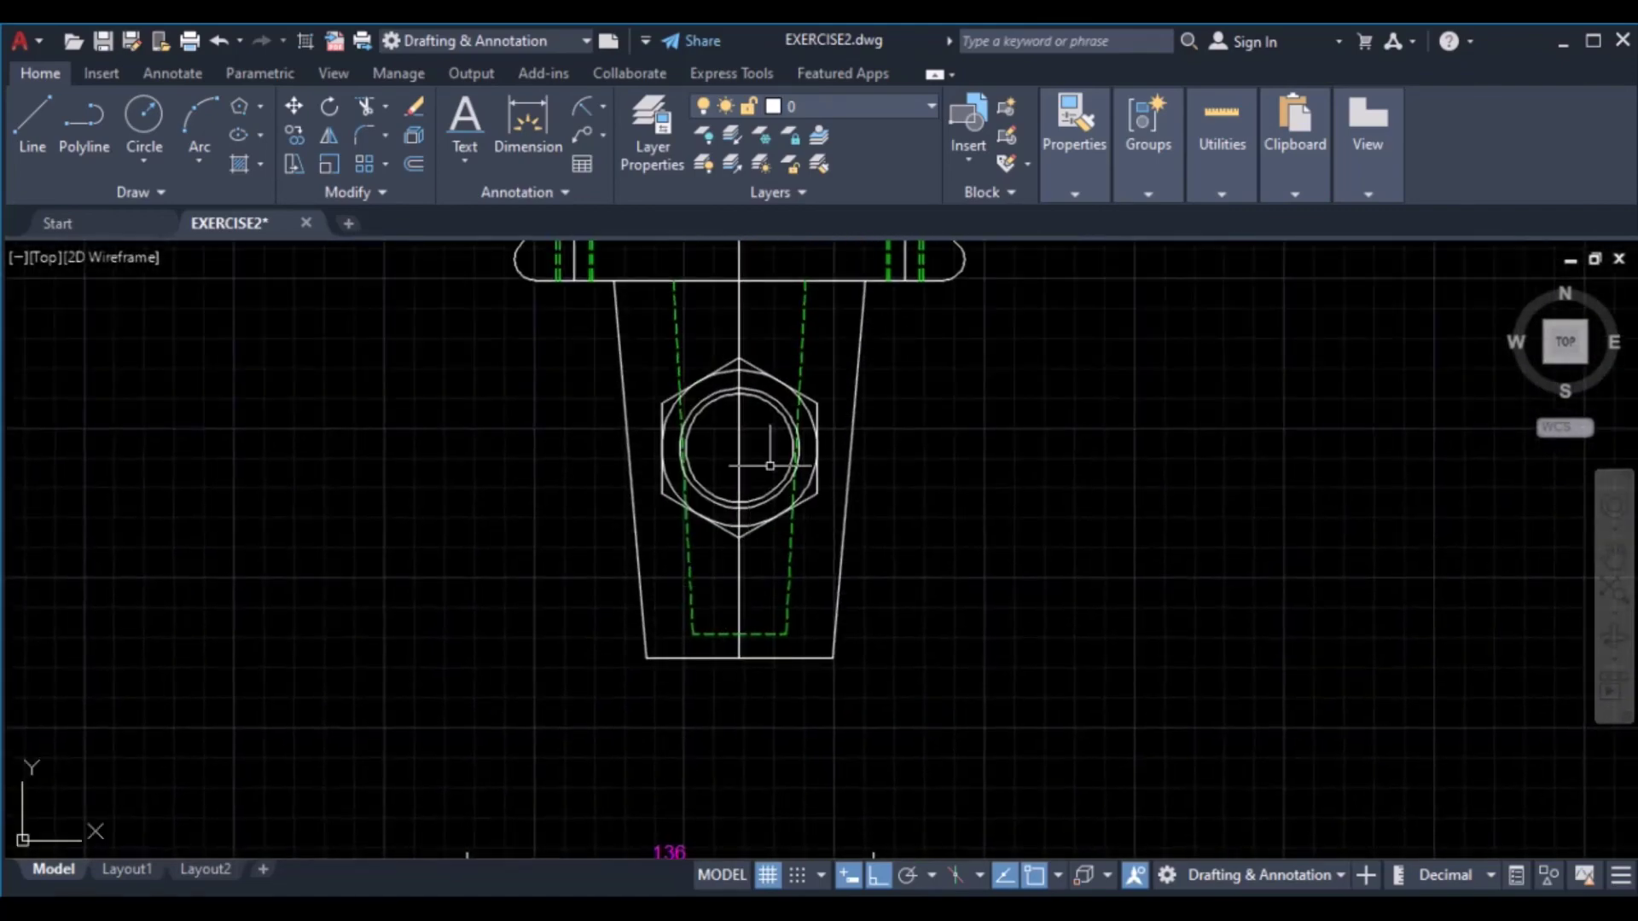
pyautogui.scroll(-4, 771, 452)
pyautogui.scroll(2, 719, 490)
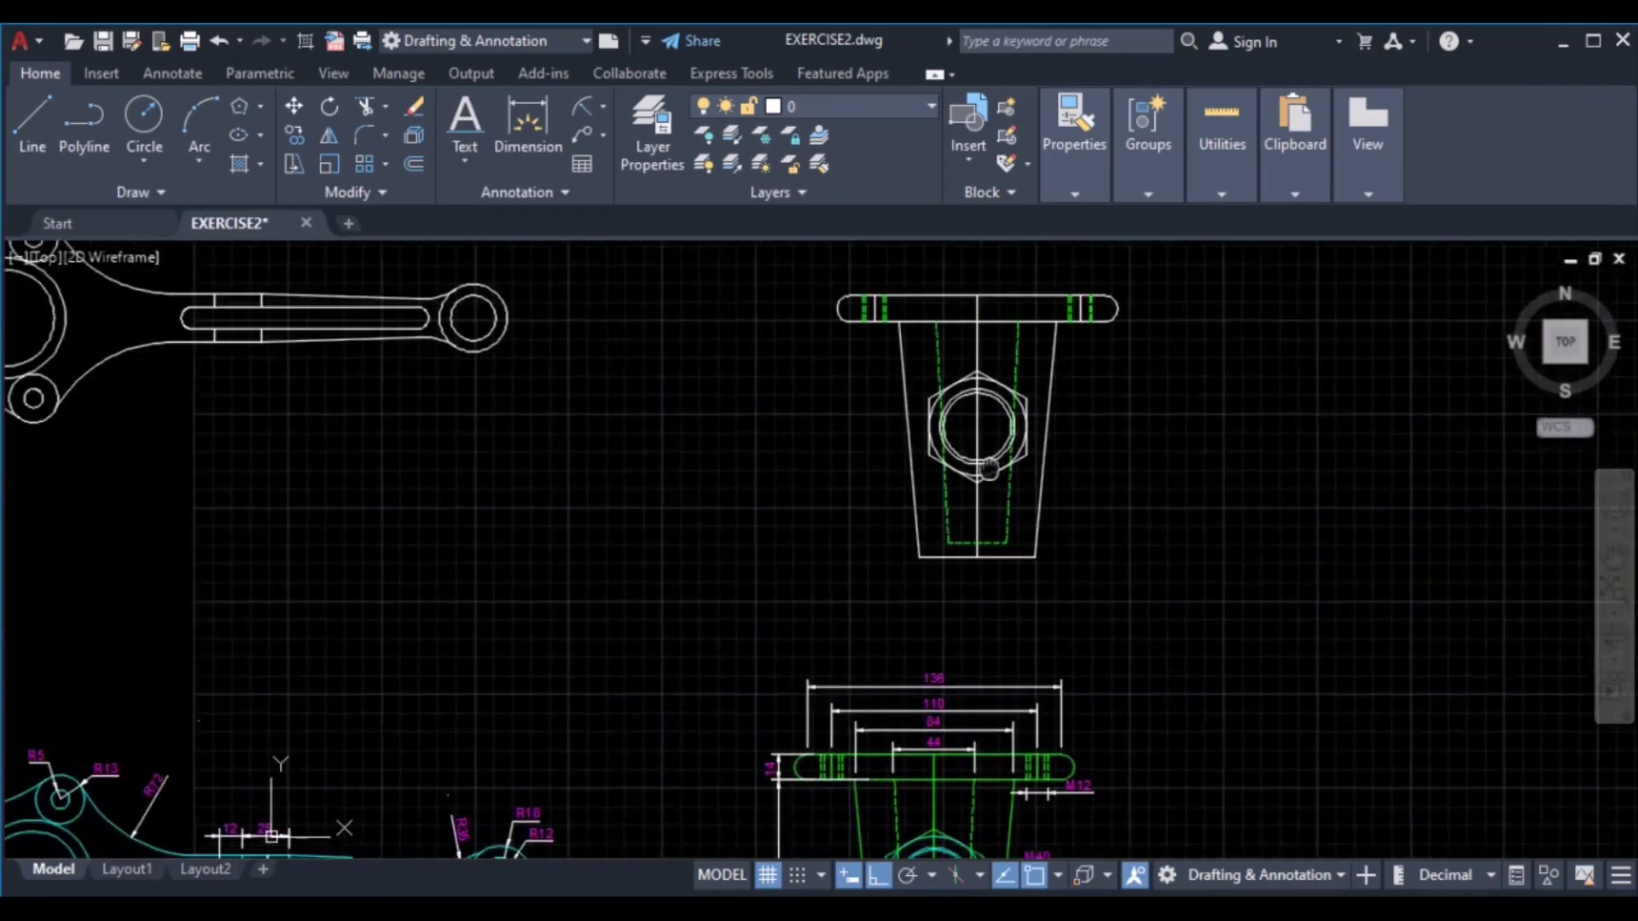
pyautogui.scroll(-2, 719, 490)
pyautogui.scroll(5, 929, 477)
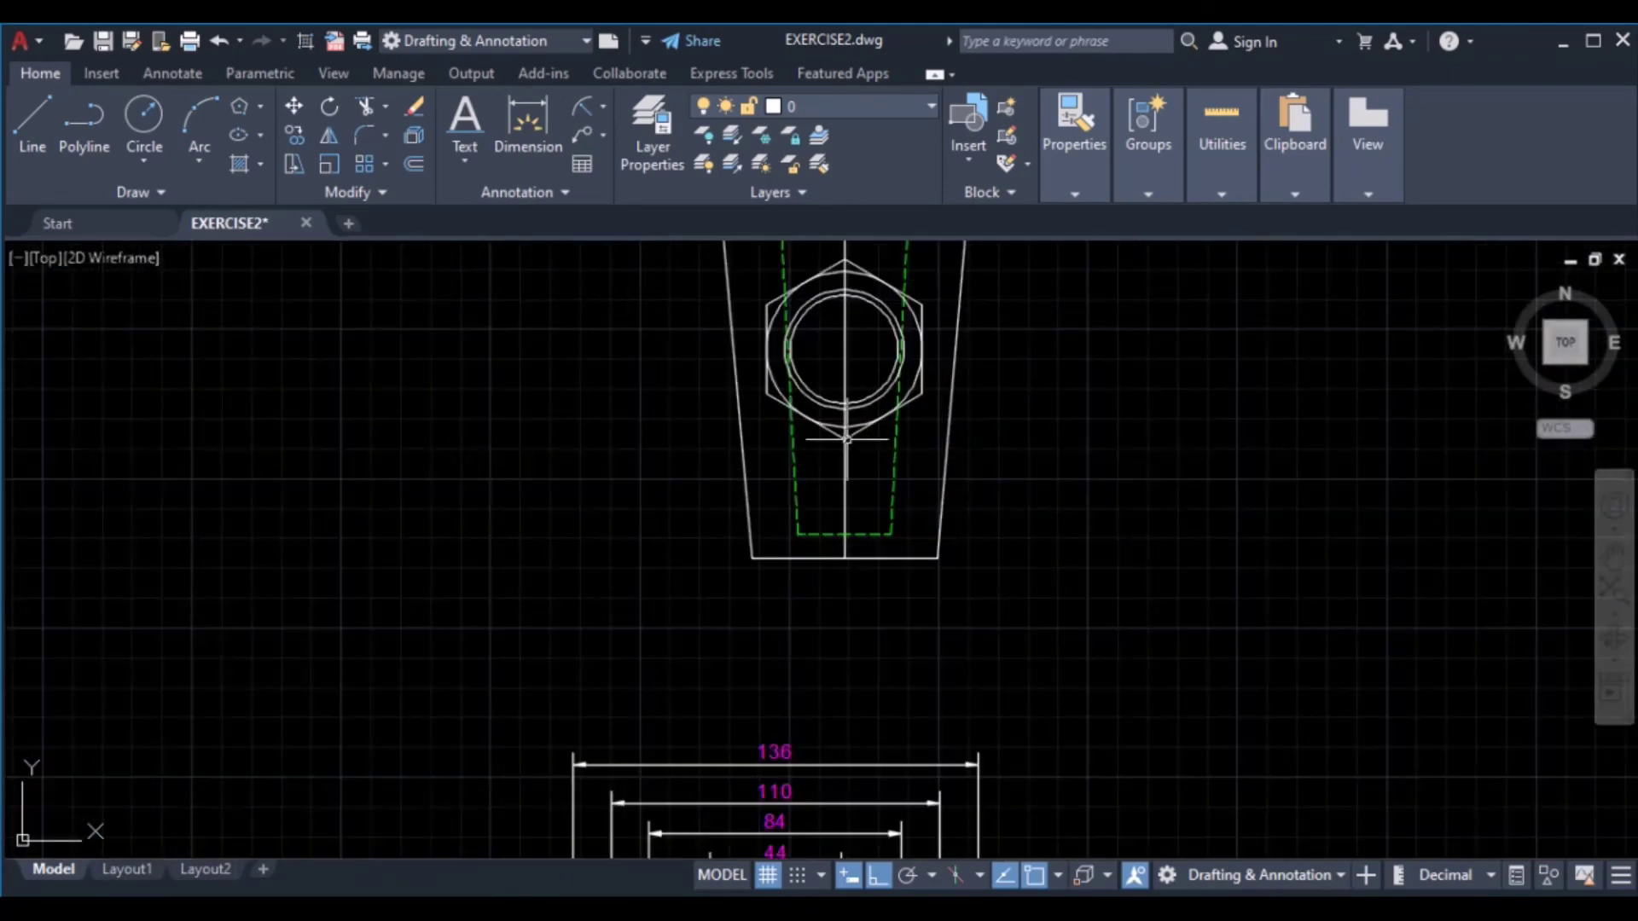
pyautogui.moveTo(844, 443); pyautogui.dragTo(814, 593, button='middle')
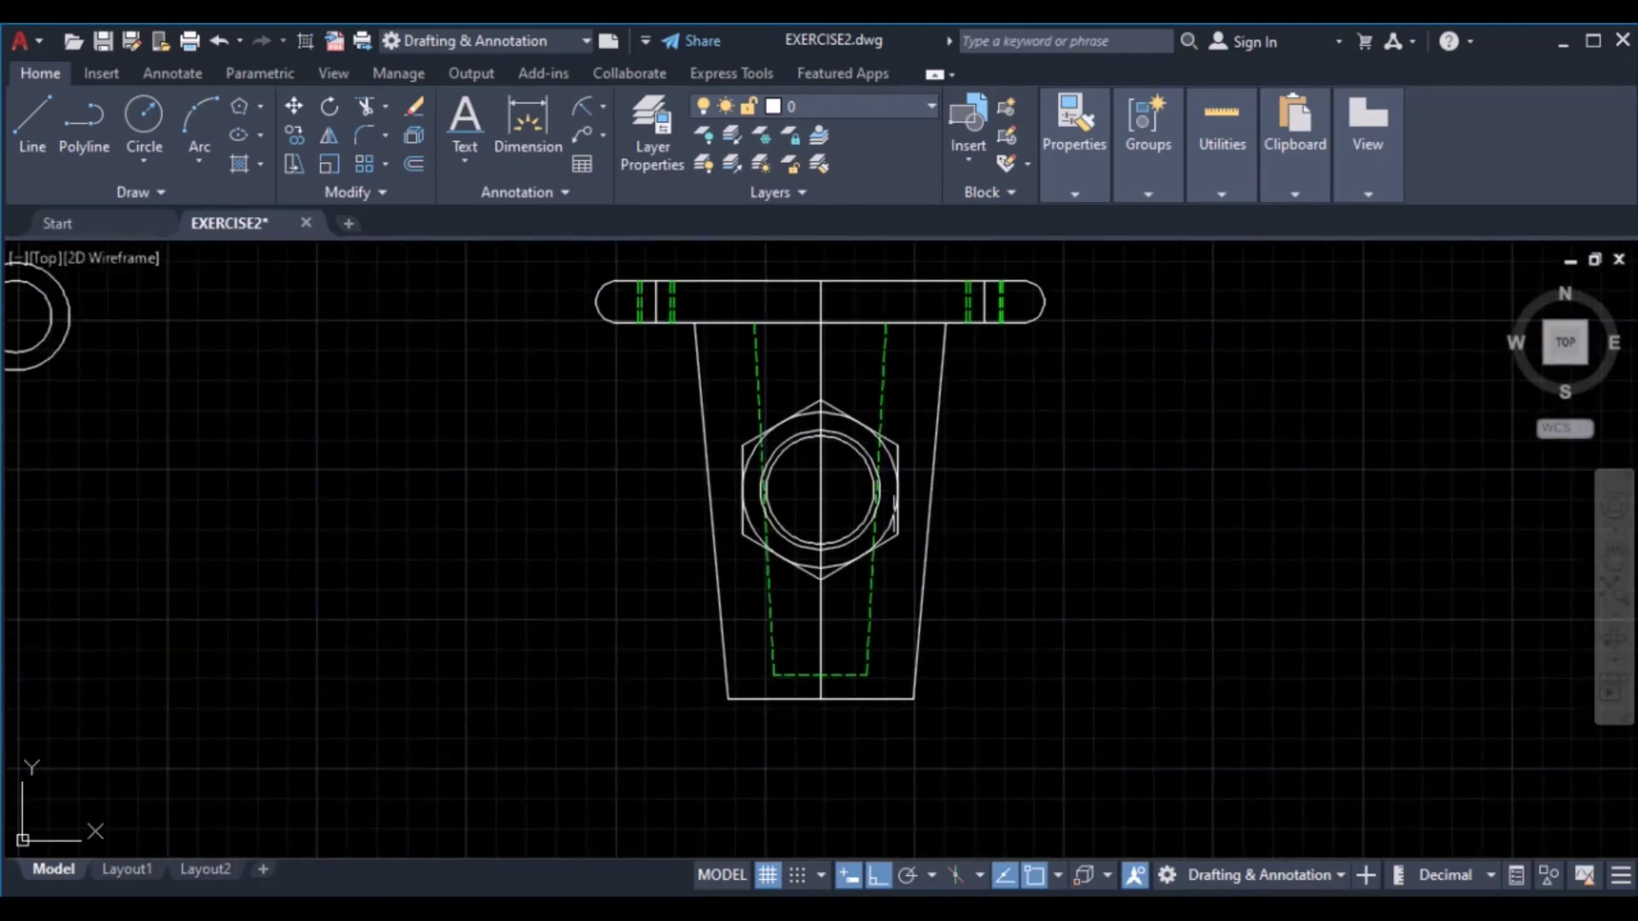
pyautogui.scroll(-4, 367, 375)
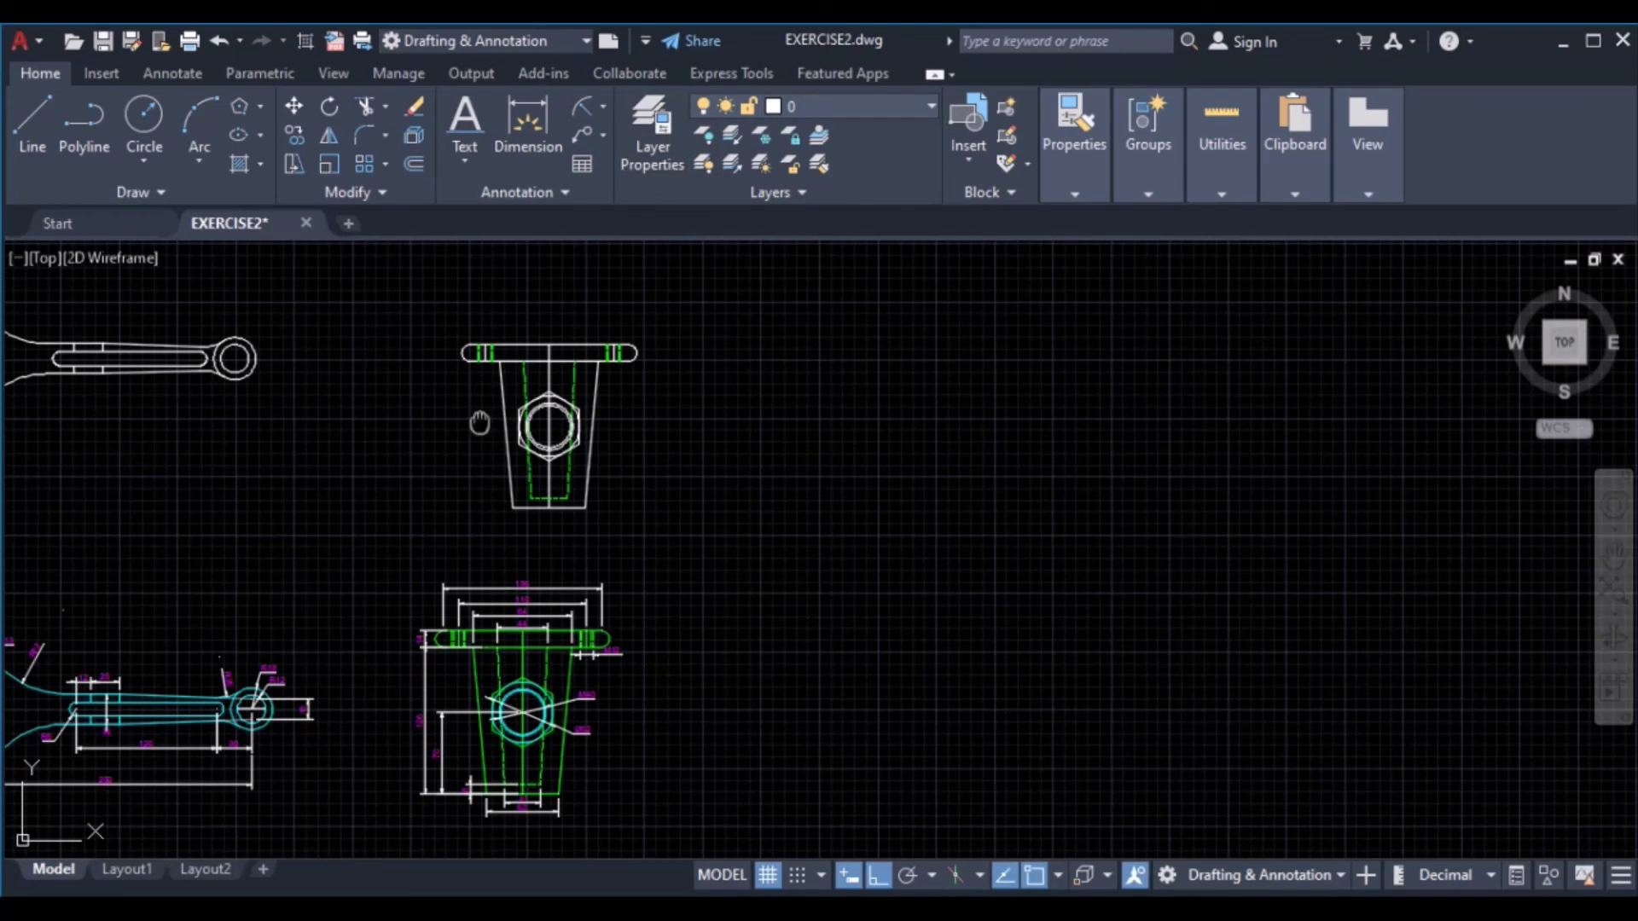
pyautogui.moveTo(479, 423)
pyautogui.mouseDown(button='middle')
pyautogui.moveTo(859, 400)
pyautogui.moveTo(859, 433)
pyautogui.mouseUp(button='middle')
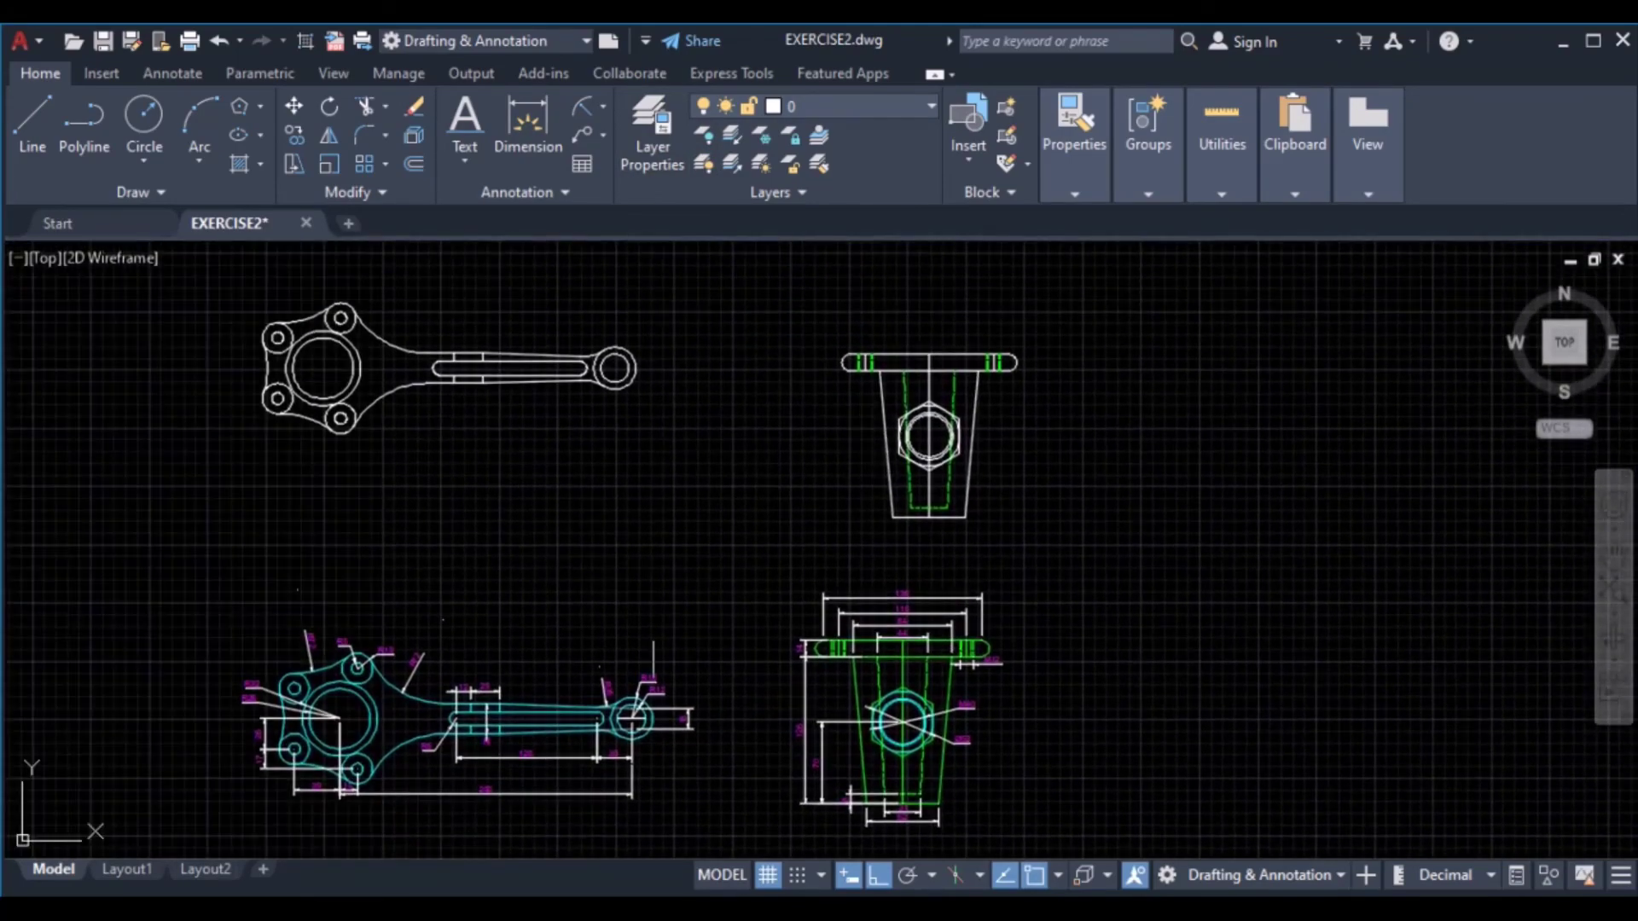
pyautogui.scroll(2, 705, 727)
pyautogui.scroll(-4, 692, 581)
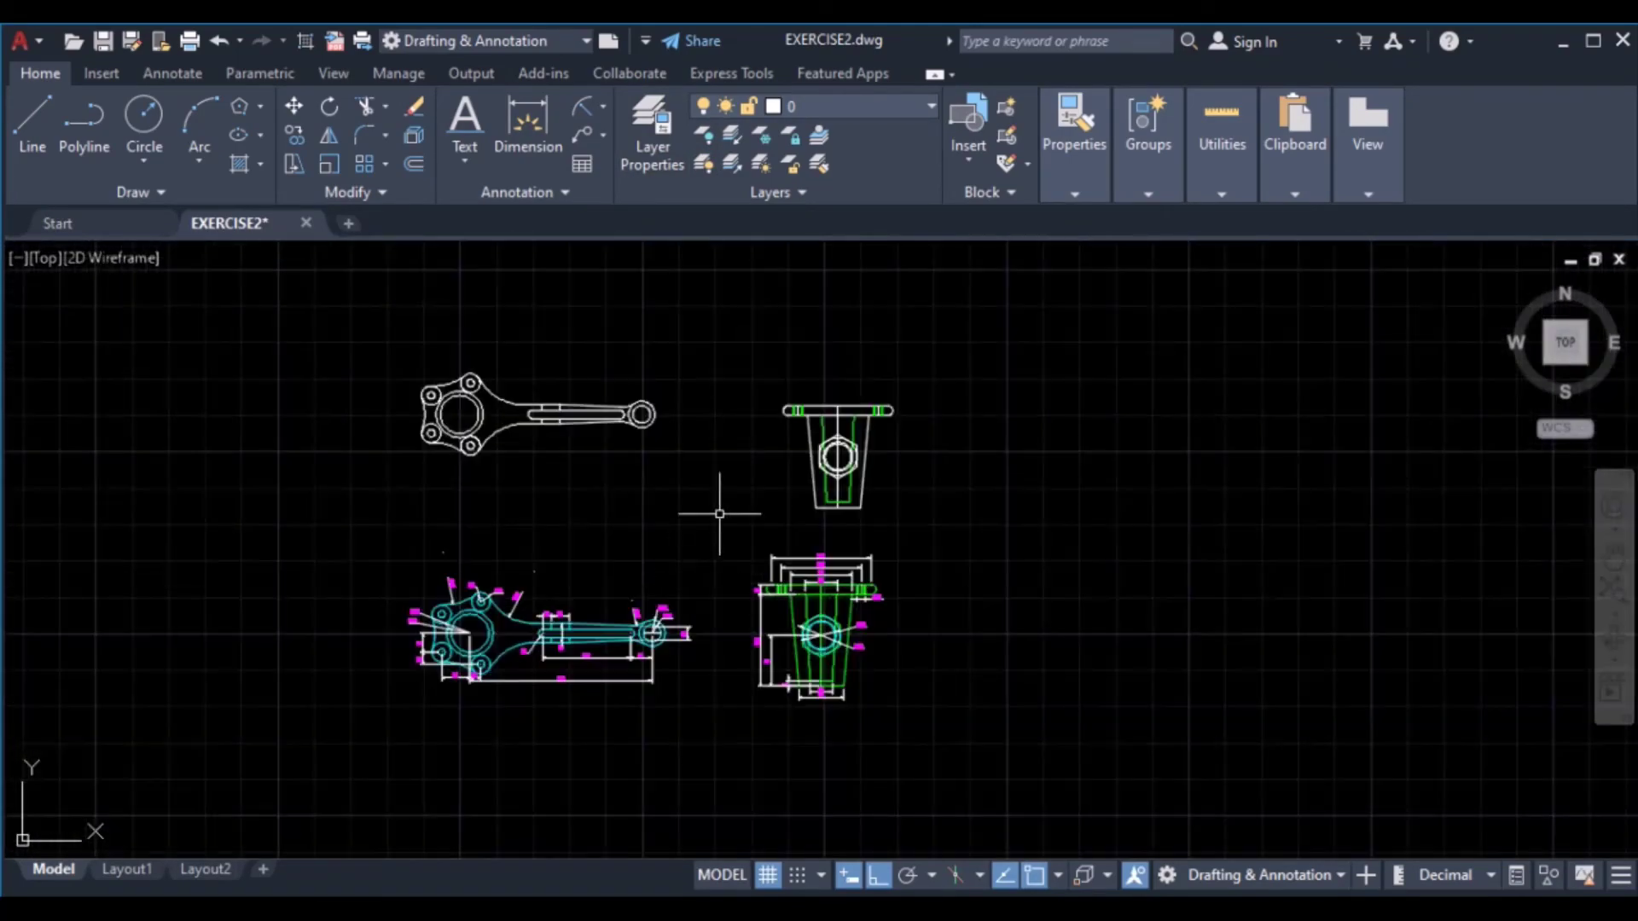
pyautogui.scroll(2, 727, 481)
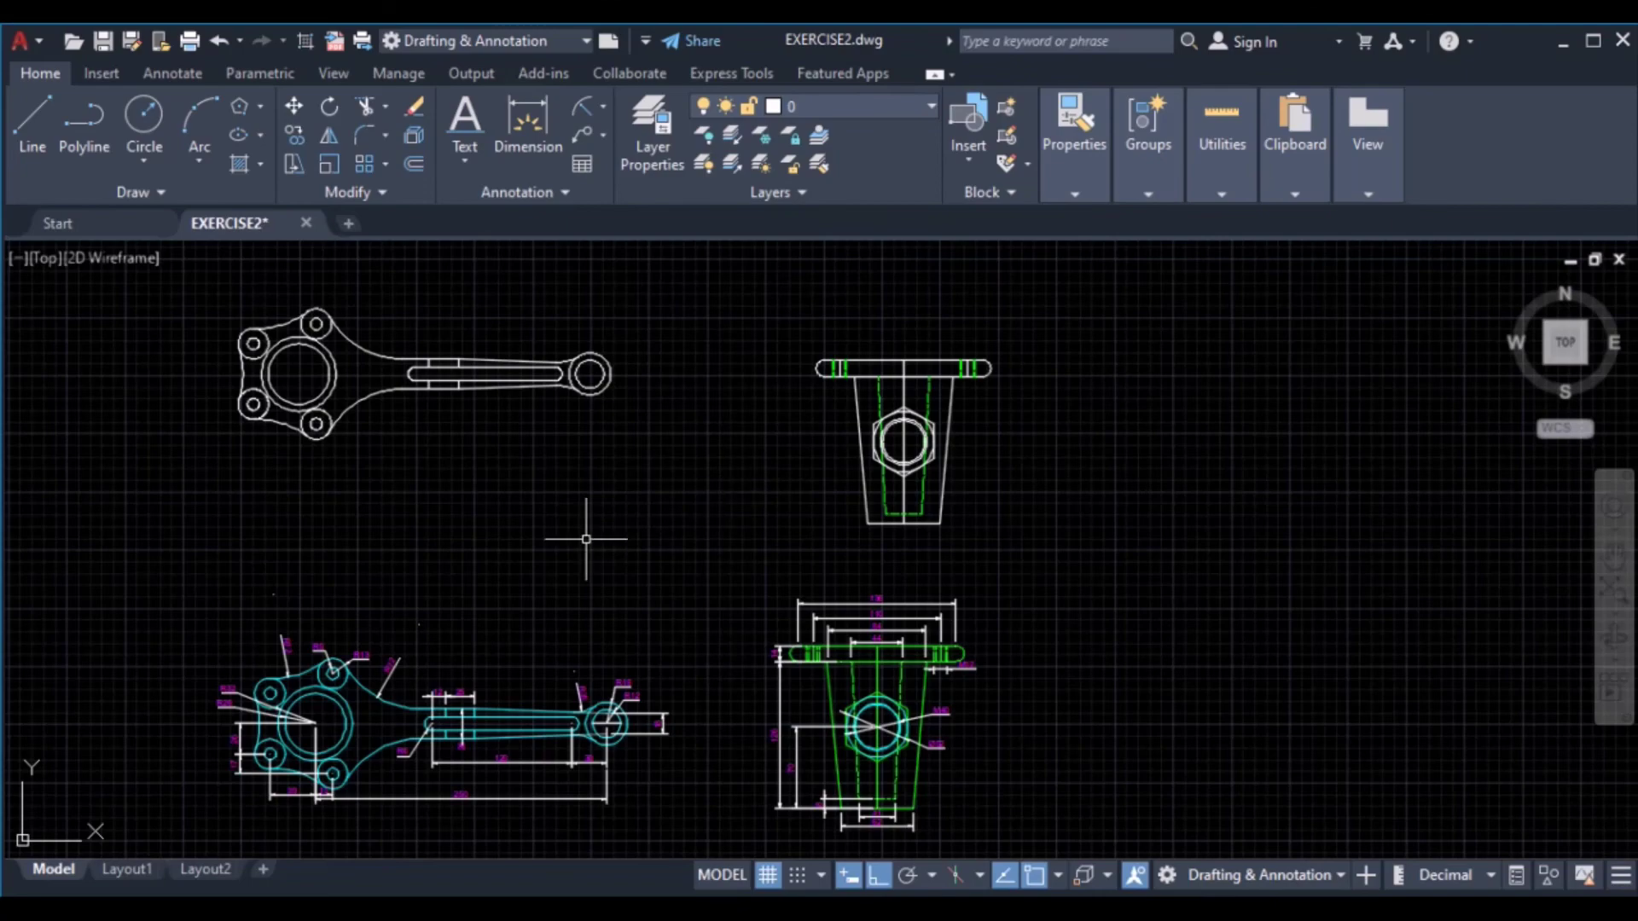